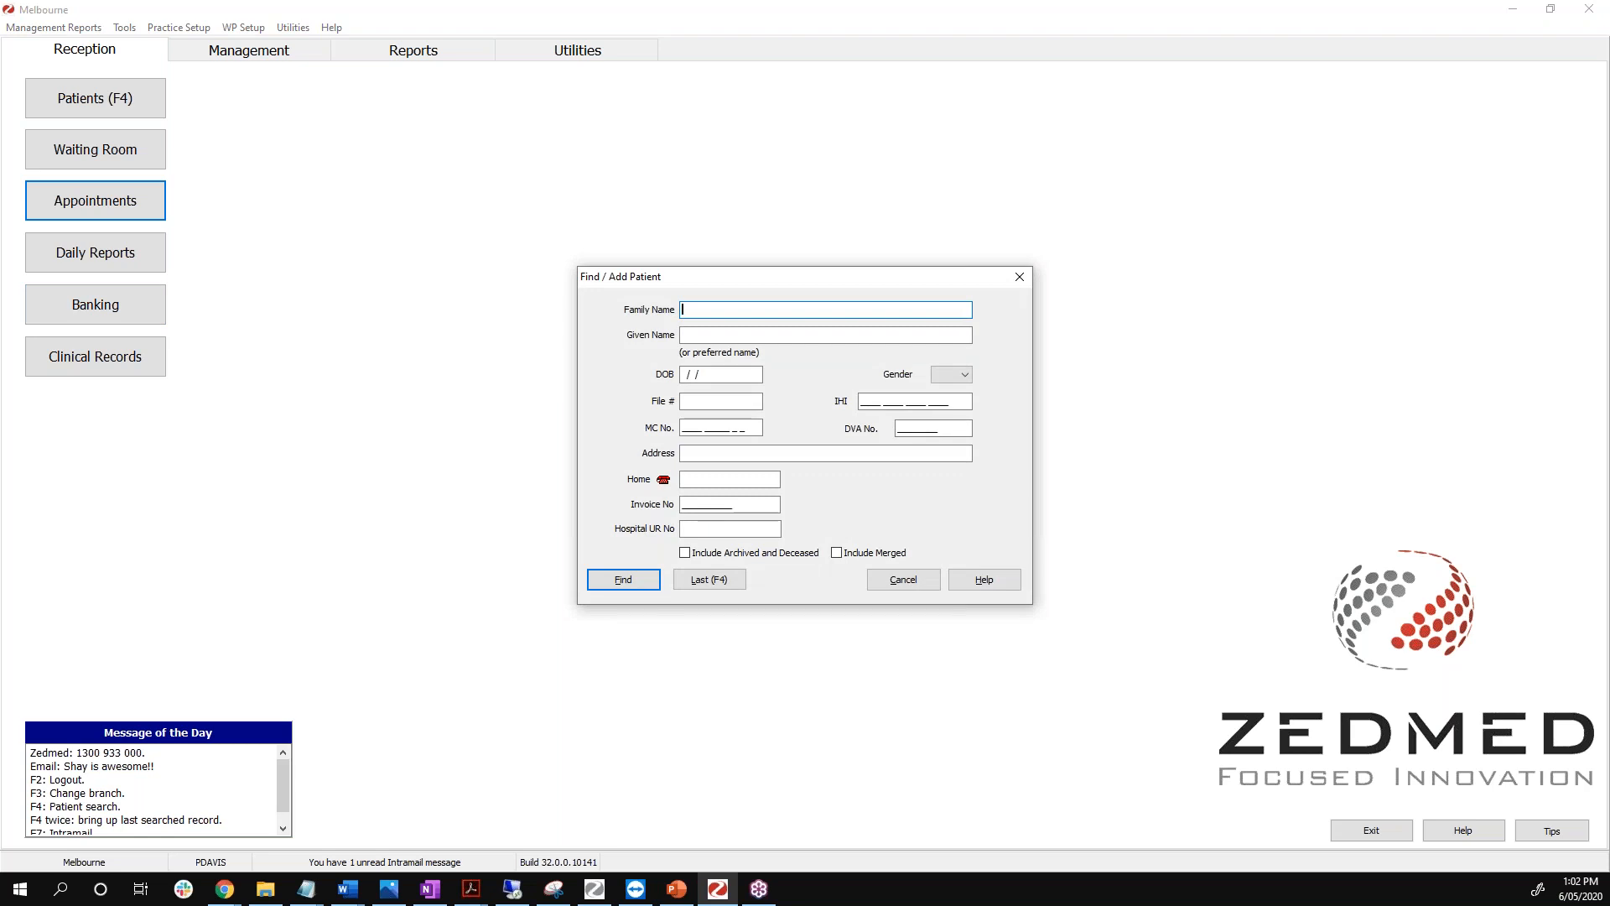
# Find the patient by partial family name and open the second matching patient's record.
pyautogui.write('Ho')
pyautogui.press('Return')
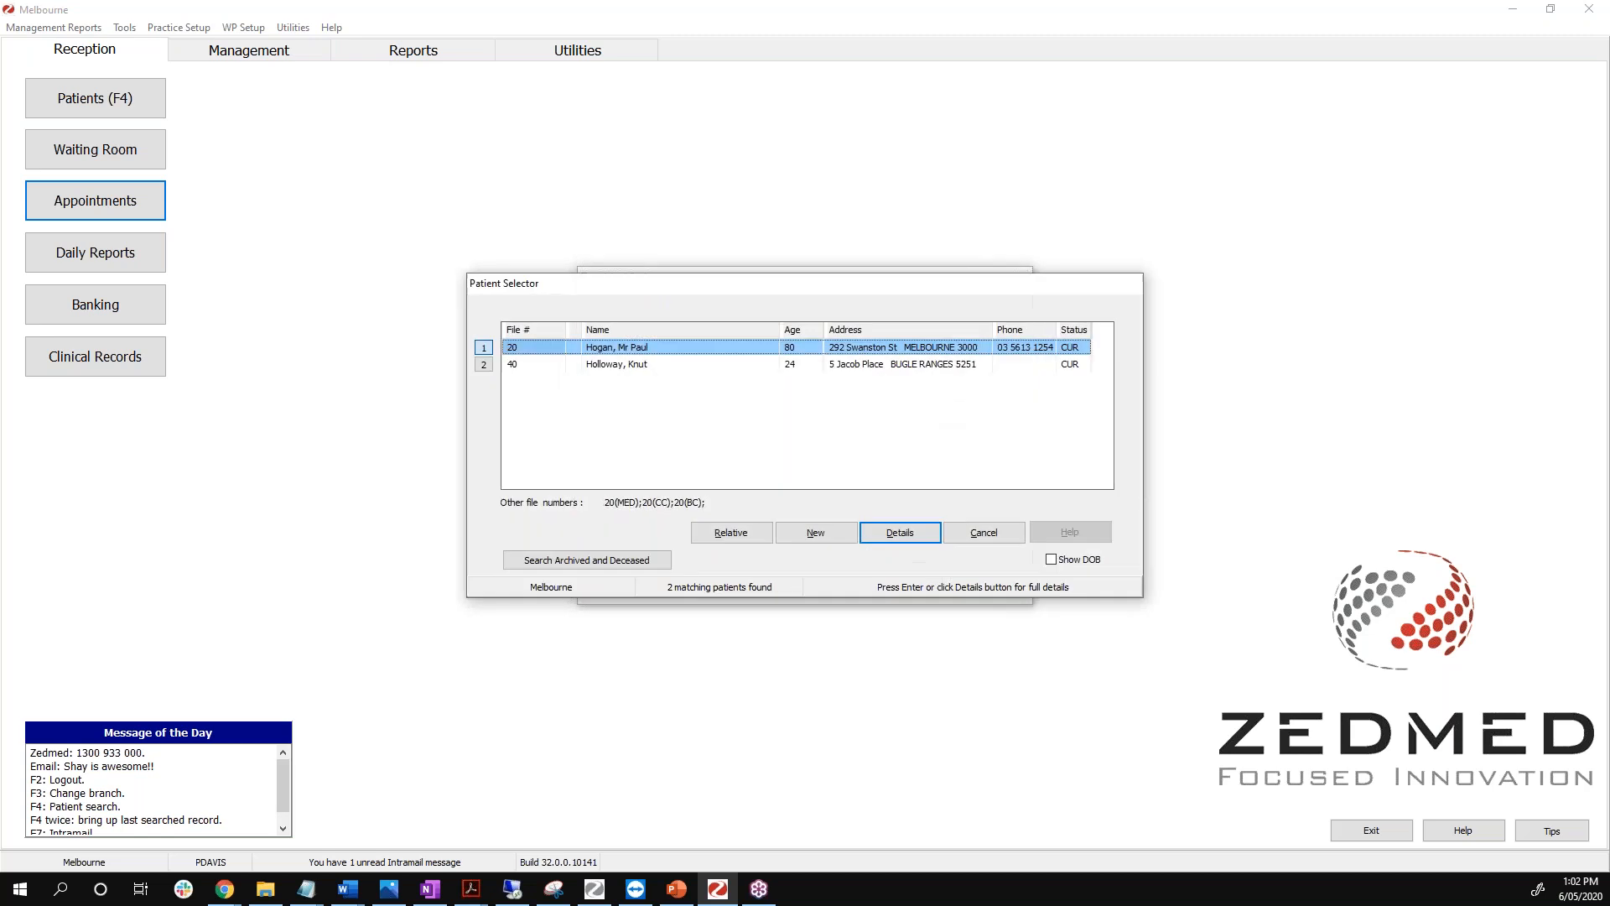
pyautogui.press('Down')
pyautogui.doubleClick(704, 364)
pyautogui.moveTo(542, 120); pyautogui.dragTo(461, 94)
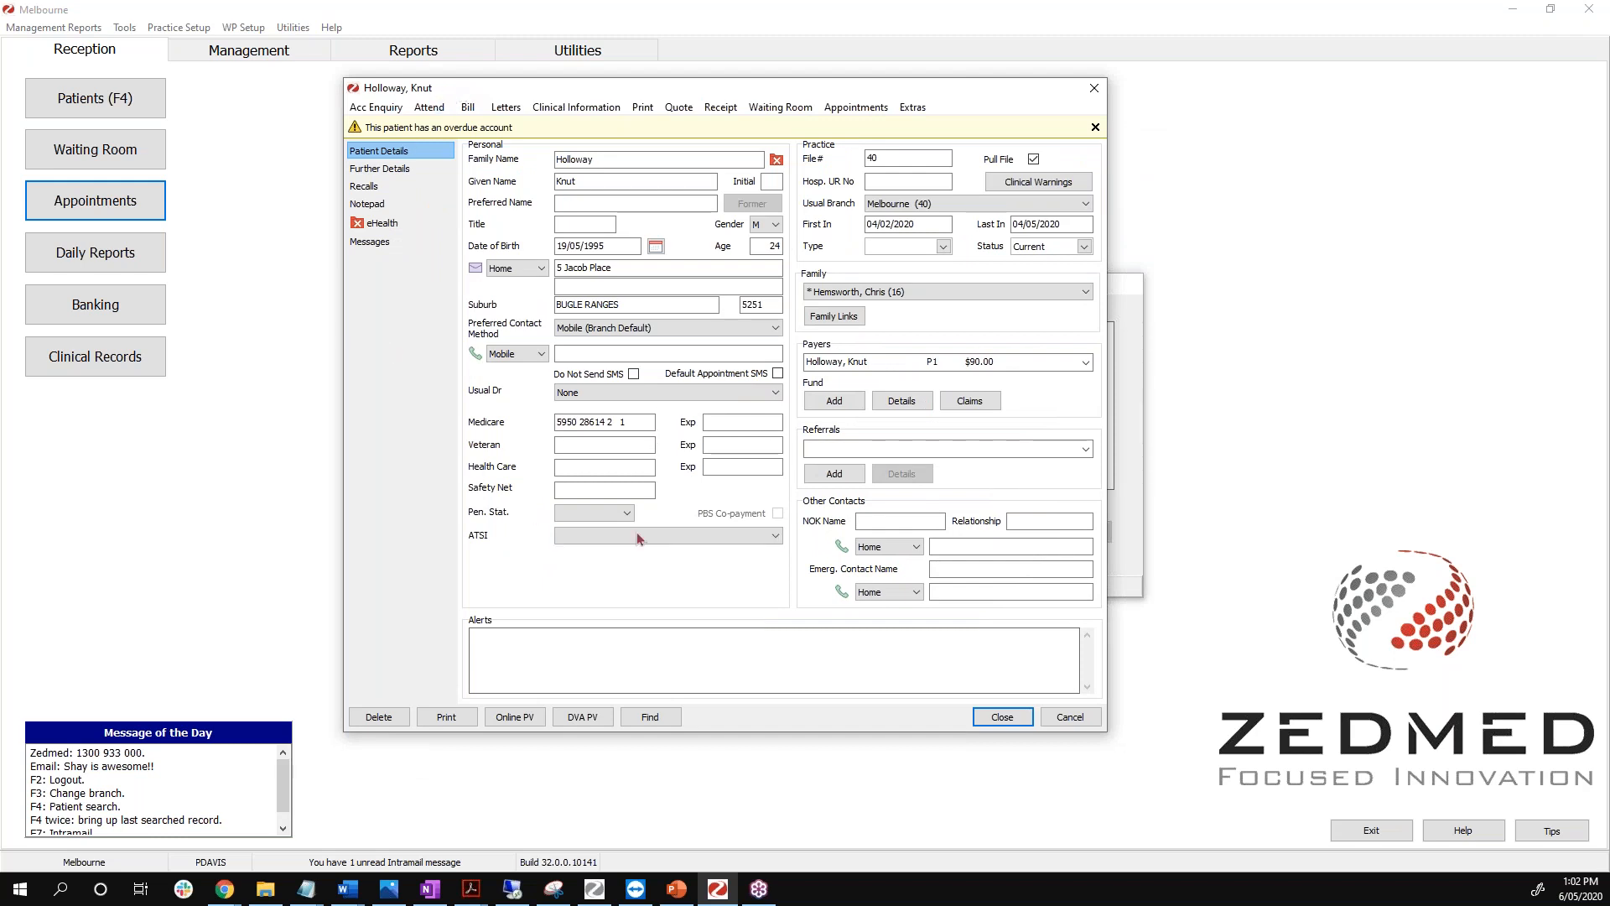
# Run an online Medicare verification for the patient, using the treating doctor's MED listing.
pyautogui.click(520, 722)
pyautogui.moveTo(640, 421); pyautogui.dragTo(531, 418)
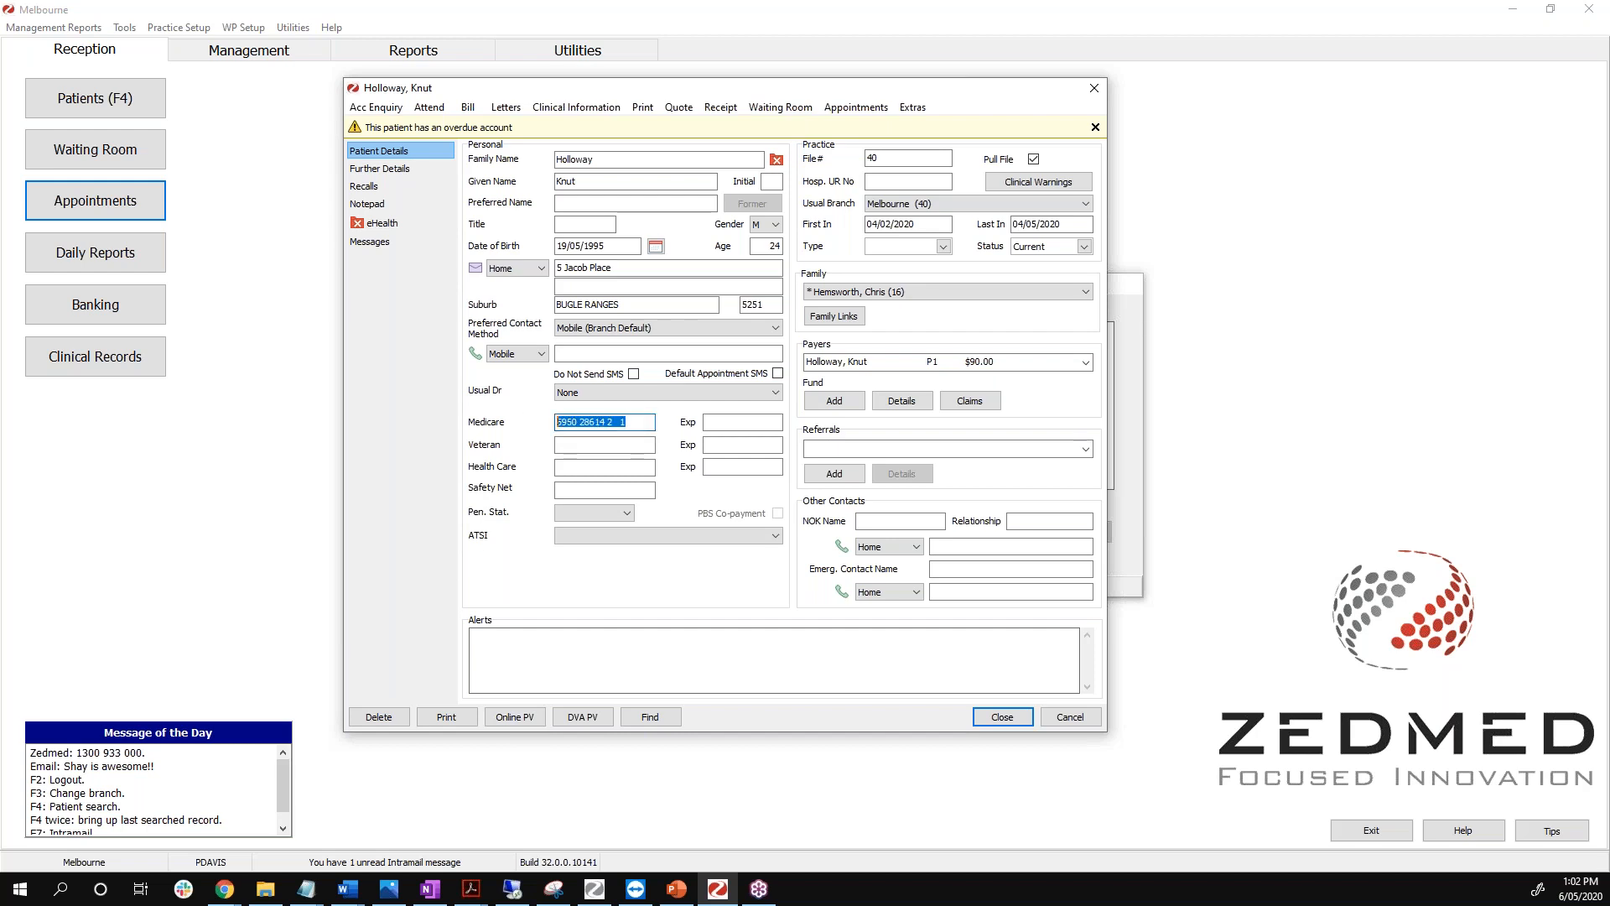
pyautogui.click(515, 717)
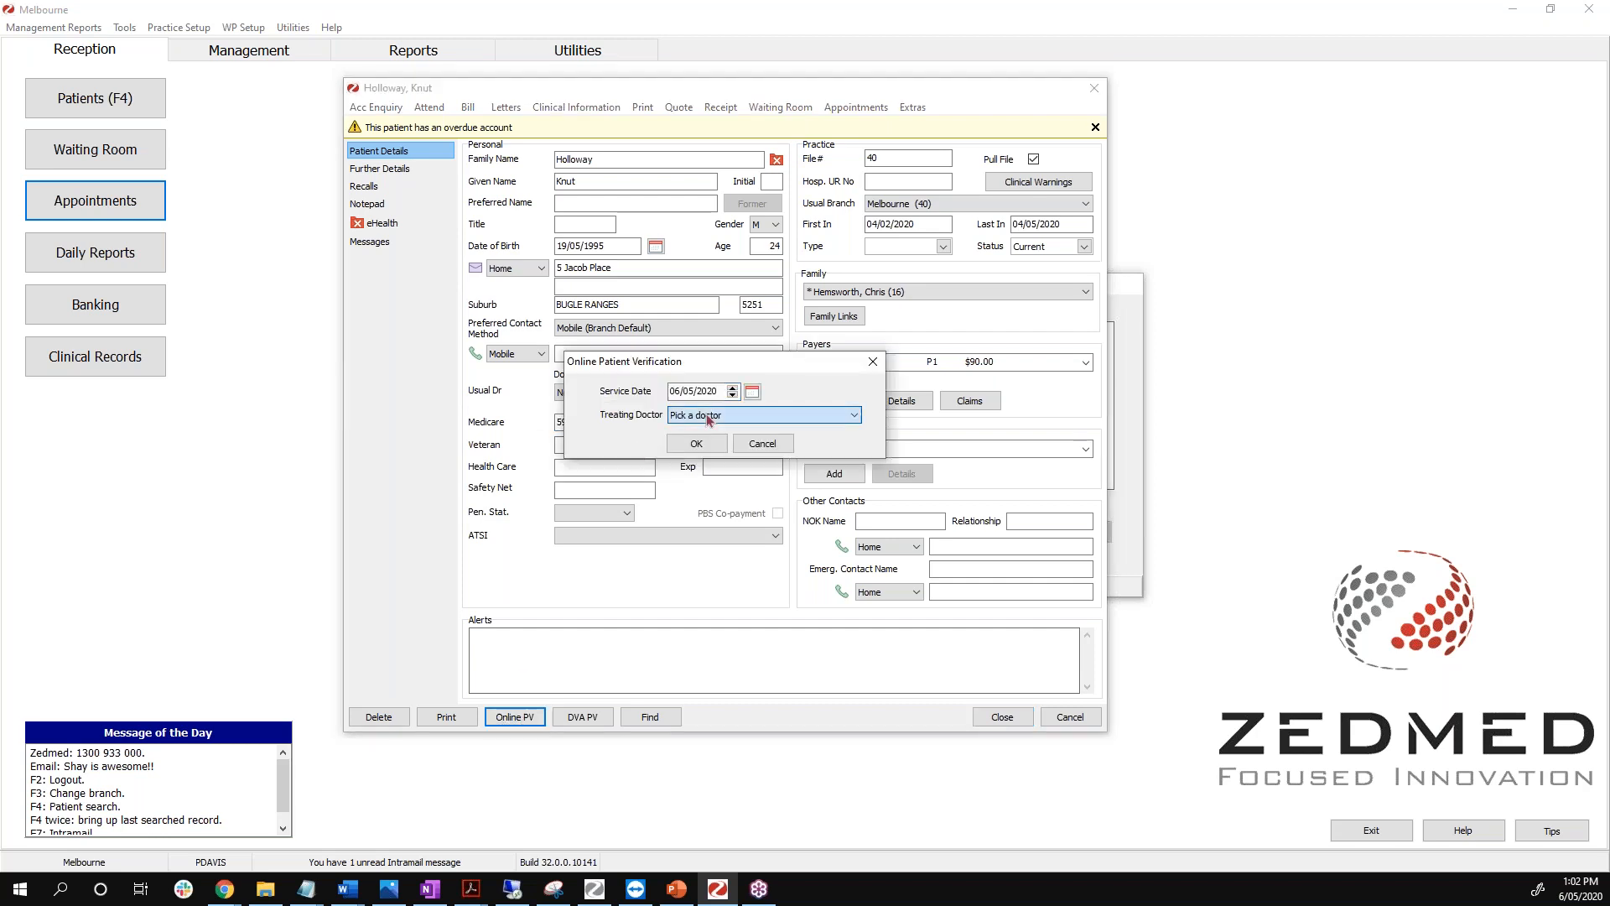
pyautogui.click(755, 416)
pyautogui.scroll(-3, 715, 504)
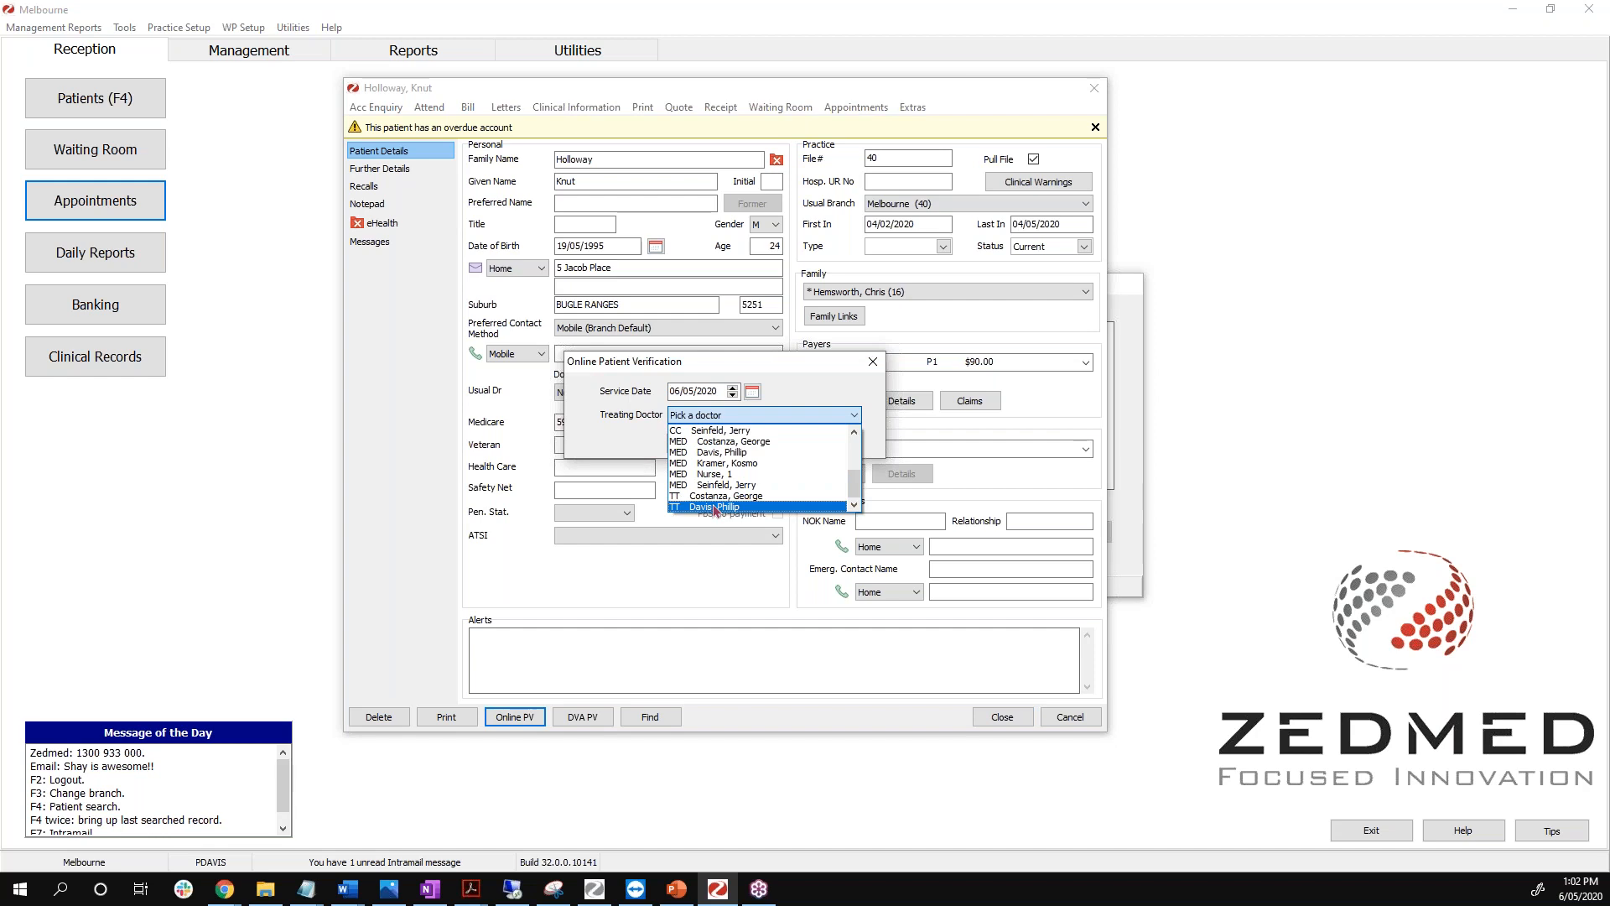
pyautogui.click(720, 452)
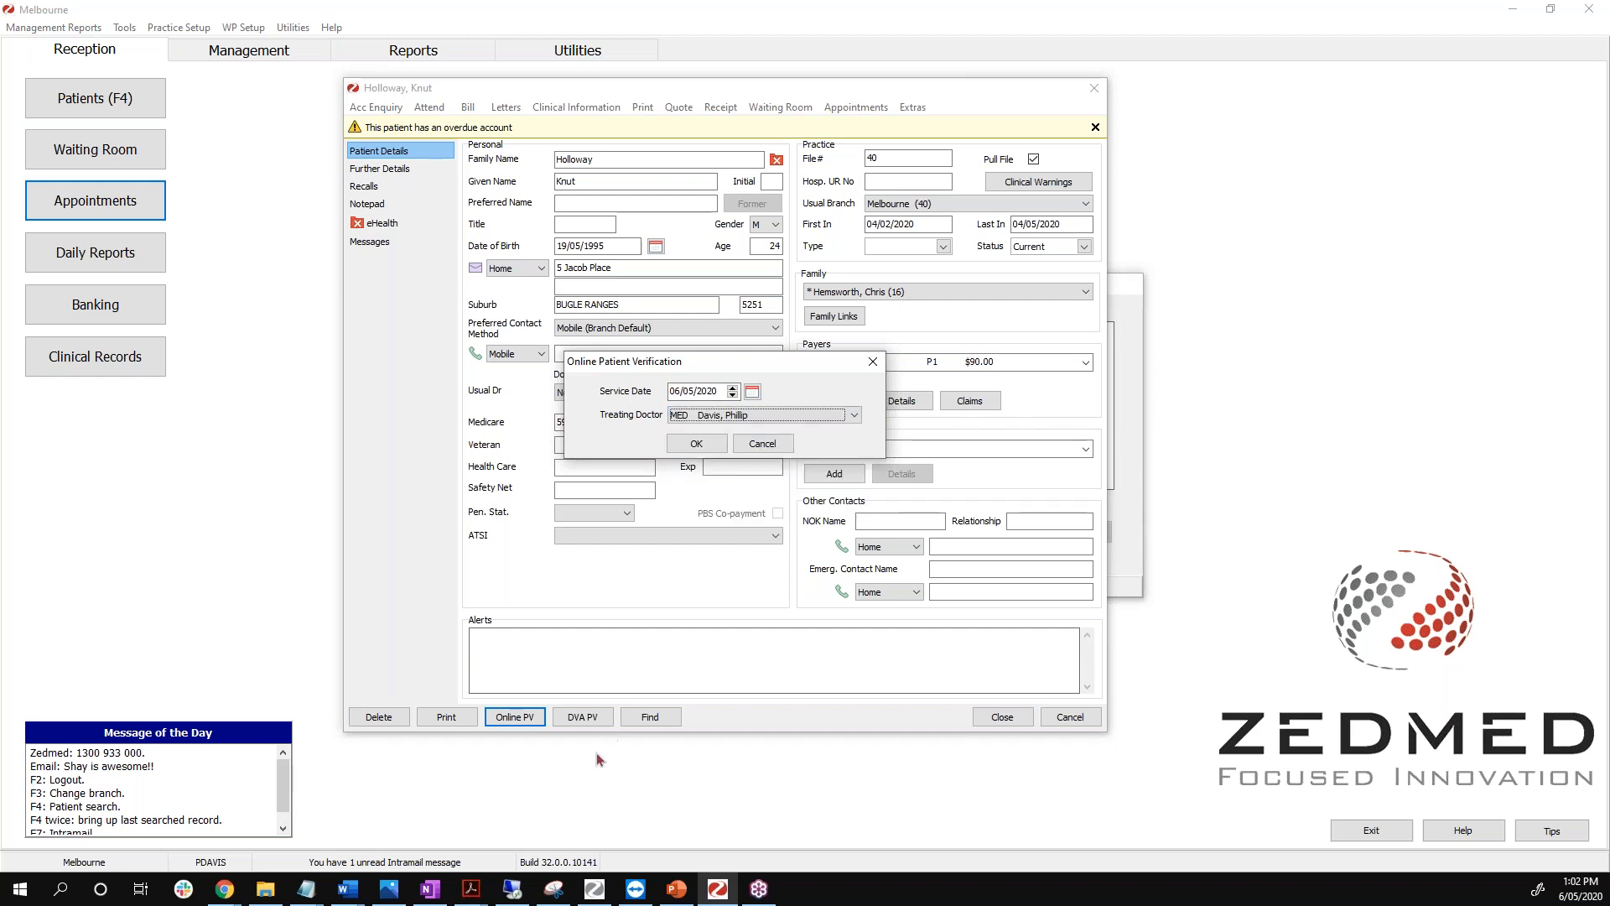
pyautogui.click(692, 444)
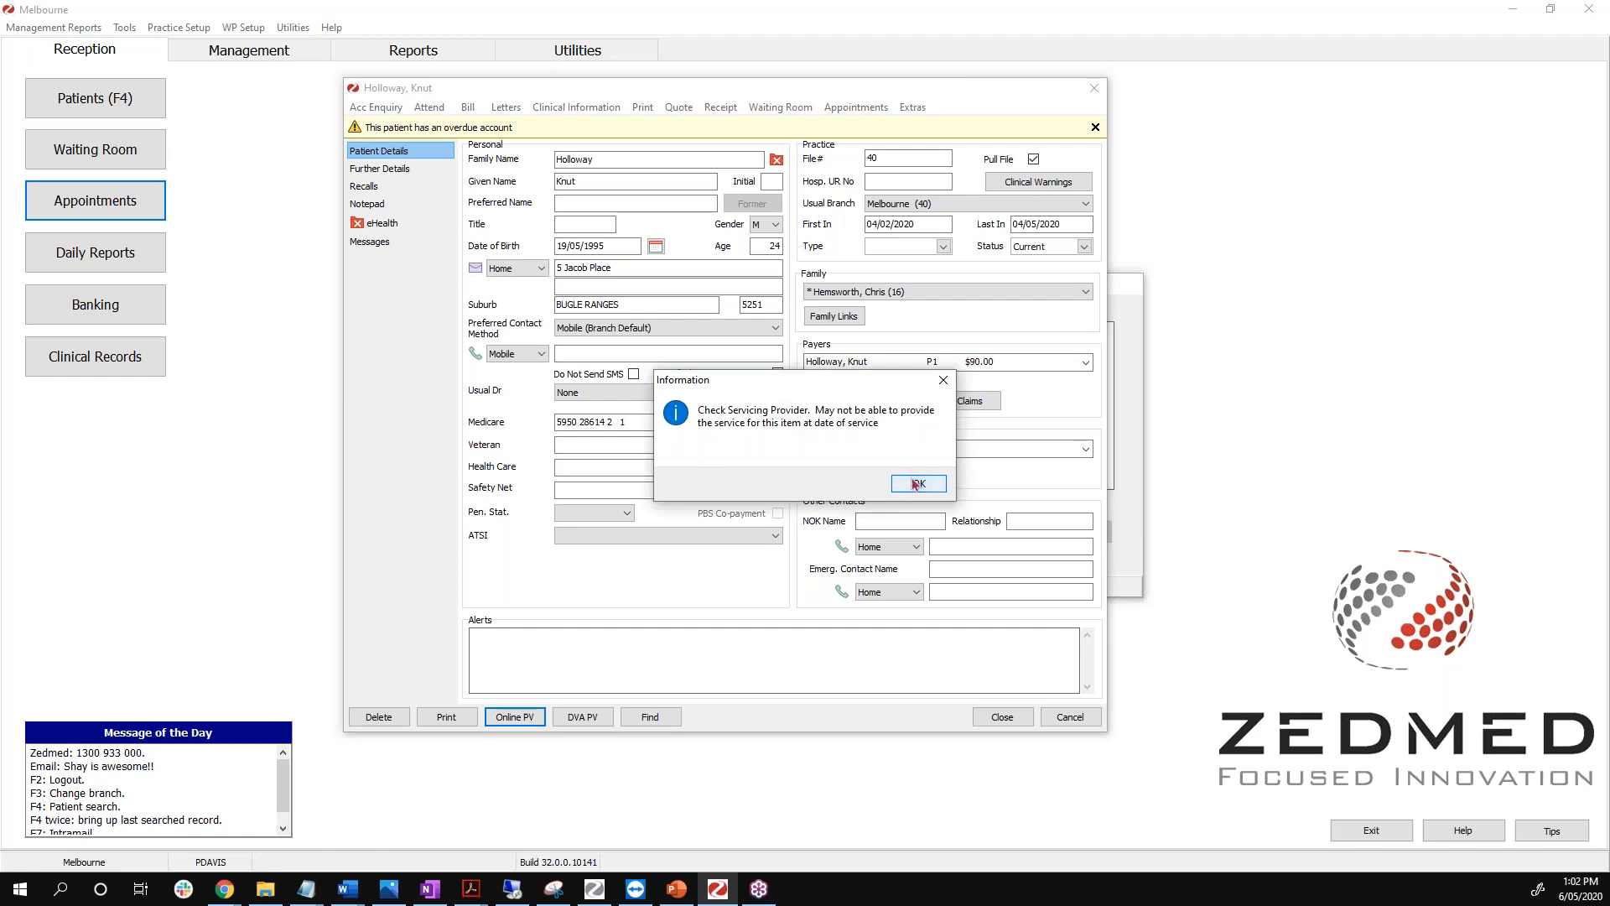
pyautogui.click(919, 484)
pyautogui.click(637, 421)
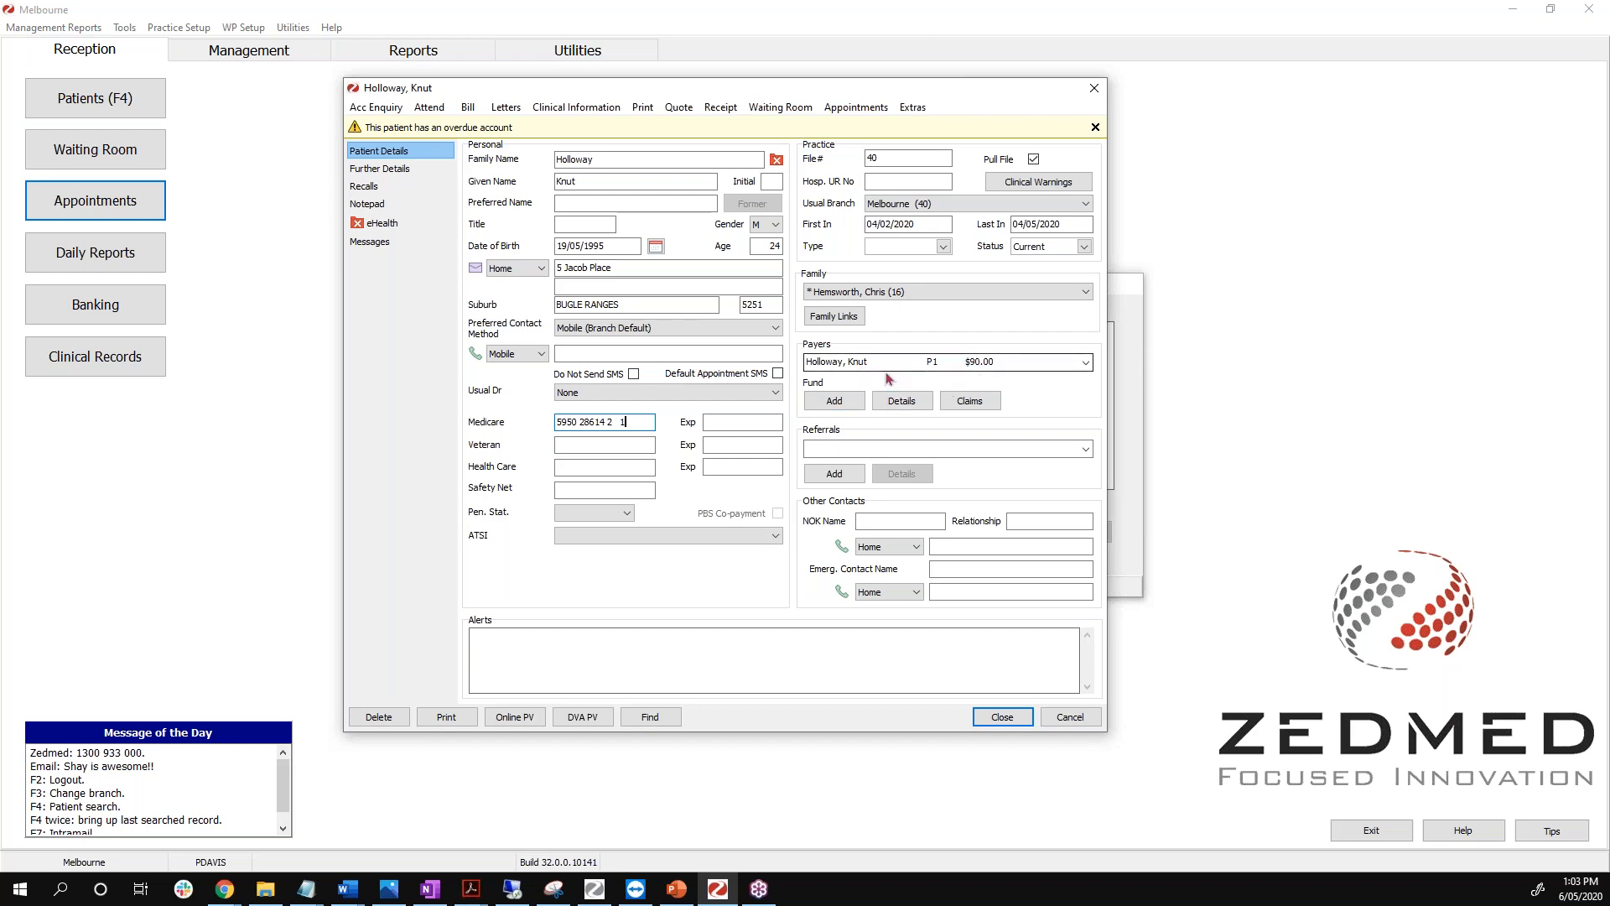
# Set the patient payer's fee type to Workcover and the Eclipse fund to BUPA Australia.
pyautogui.click(839, 410)
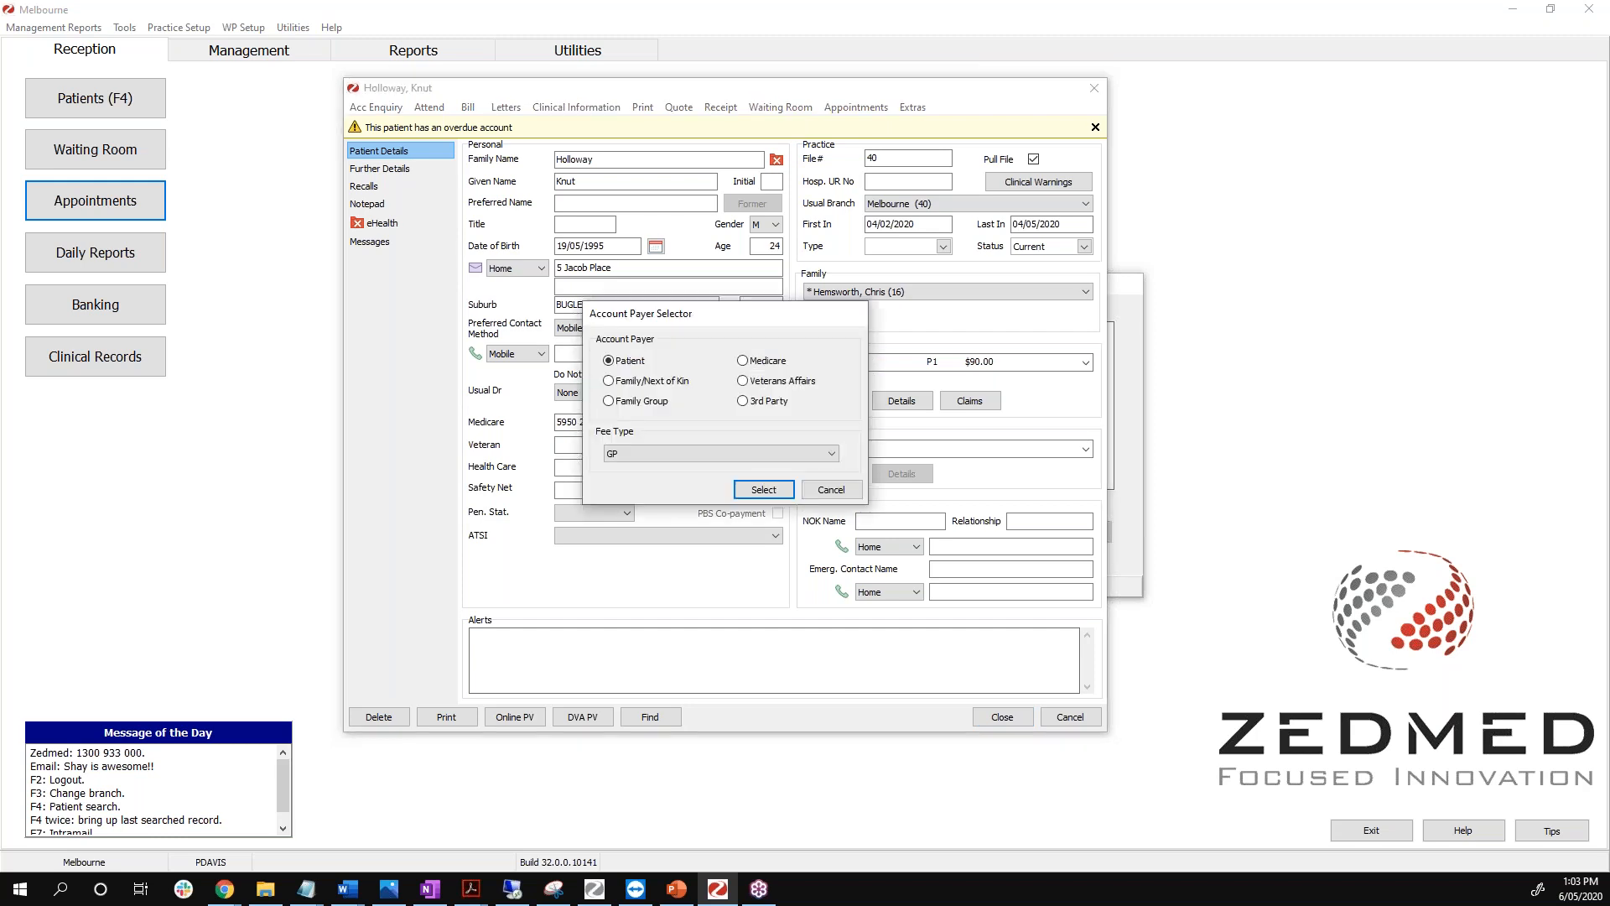
pyautogui.click(844, 491)
pyautogui.click(900, 406)
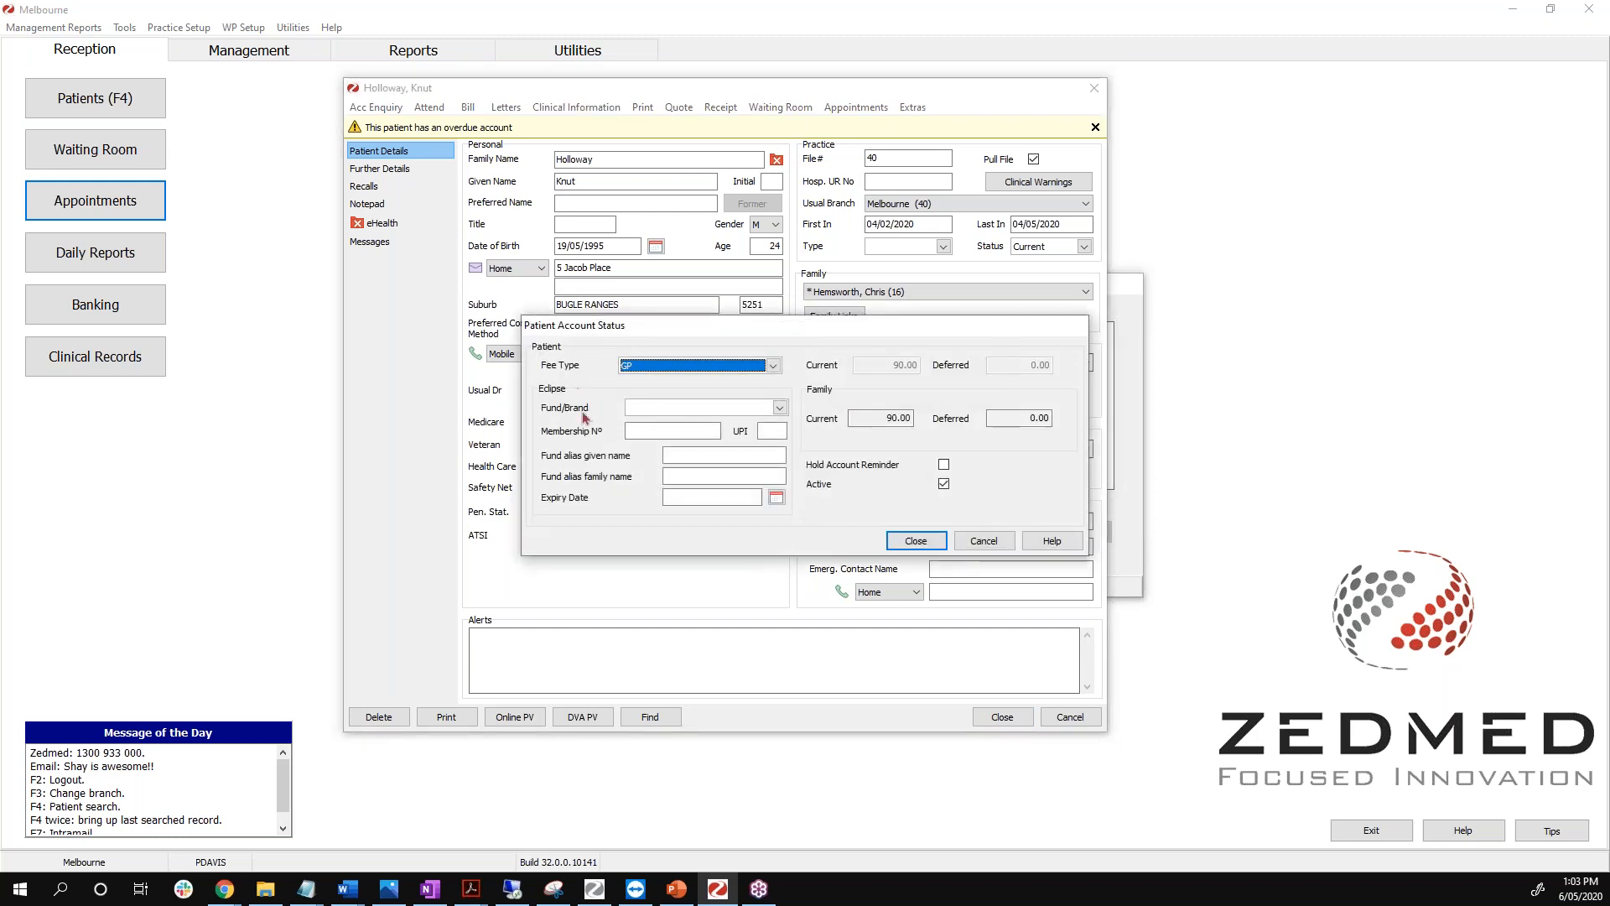
pyautogui.click(673, 368)
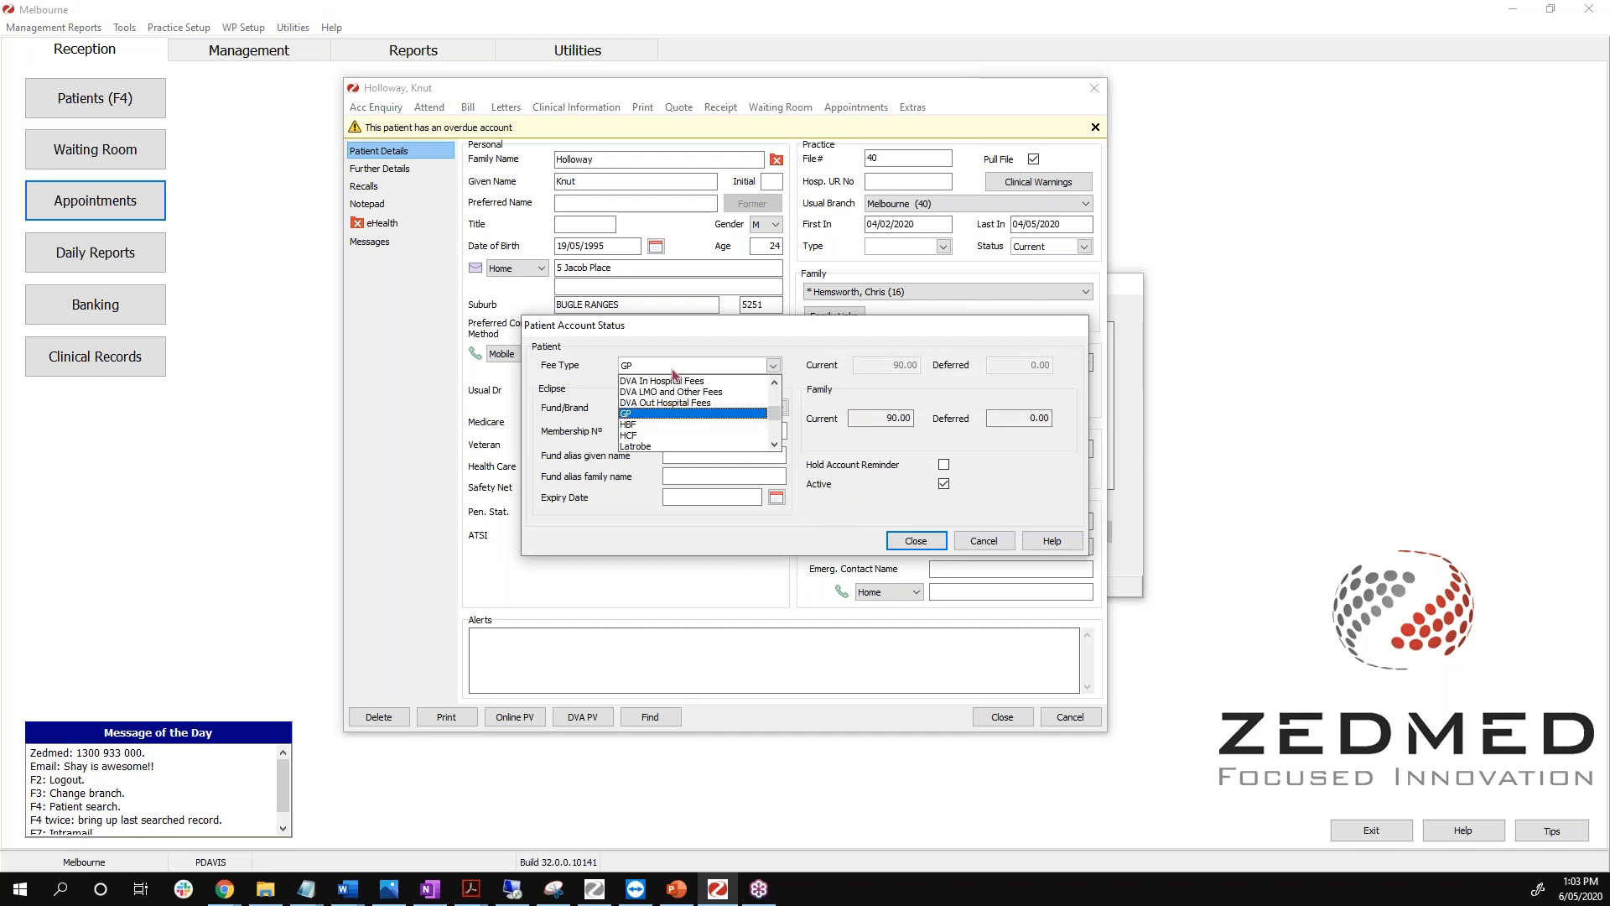
pyautogui.moveTo(774, 411)
pyautogui.mouseDown()
pyautogui.moveTo(773, 386)
pyautogui.moveTo(774, 437)
pyautogui.mouseUp()
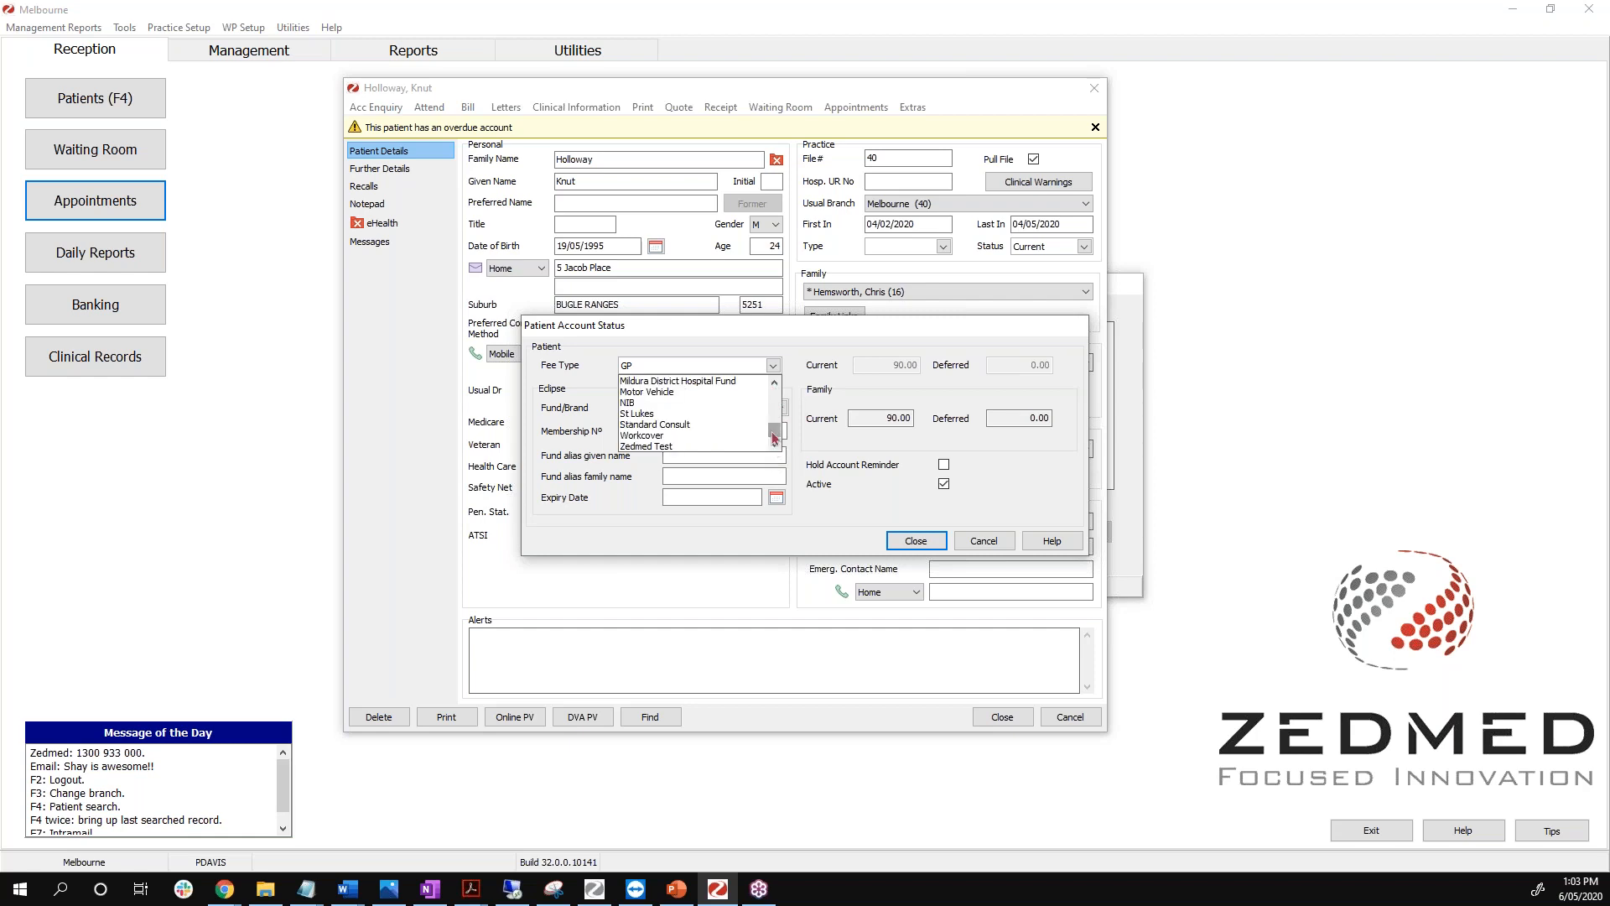
pyautogui.click(688, 435)
pyautogui.click(672, 409)
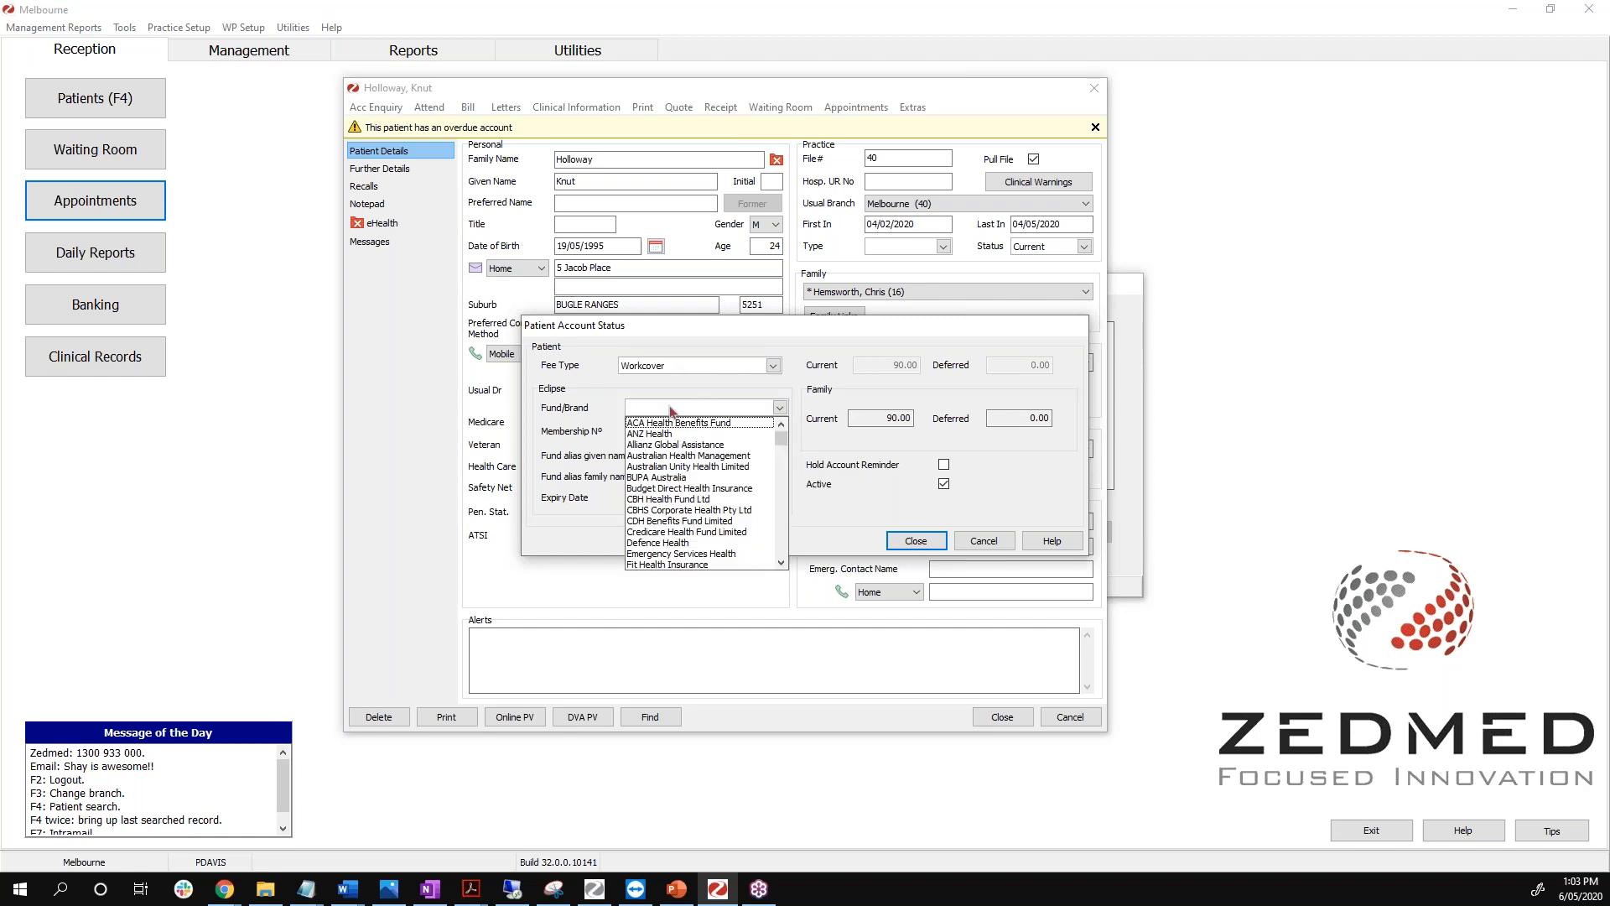
pyautogui.click(652, 478)
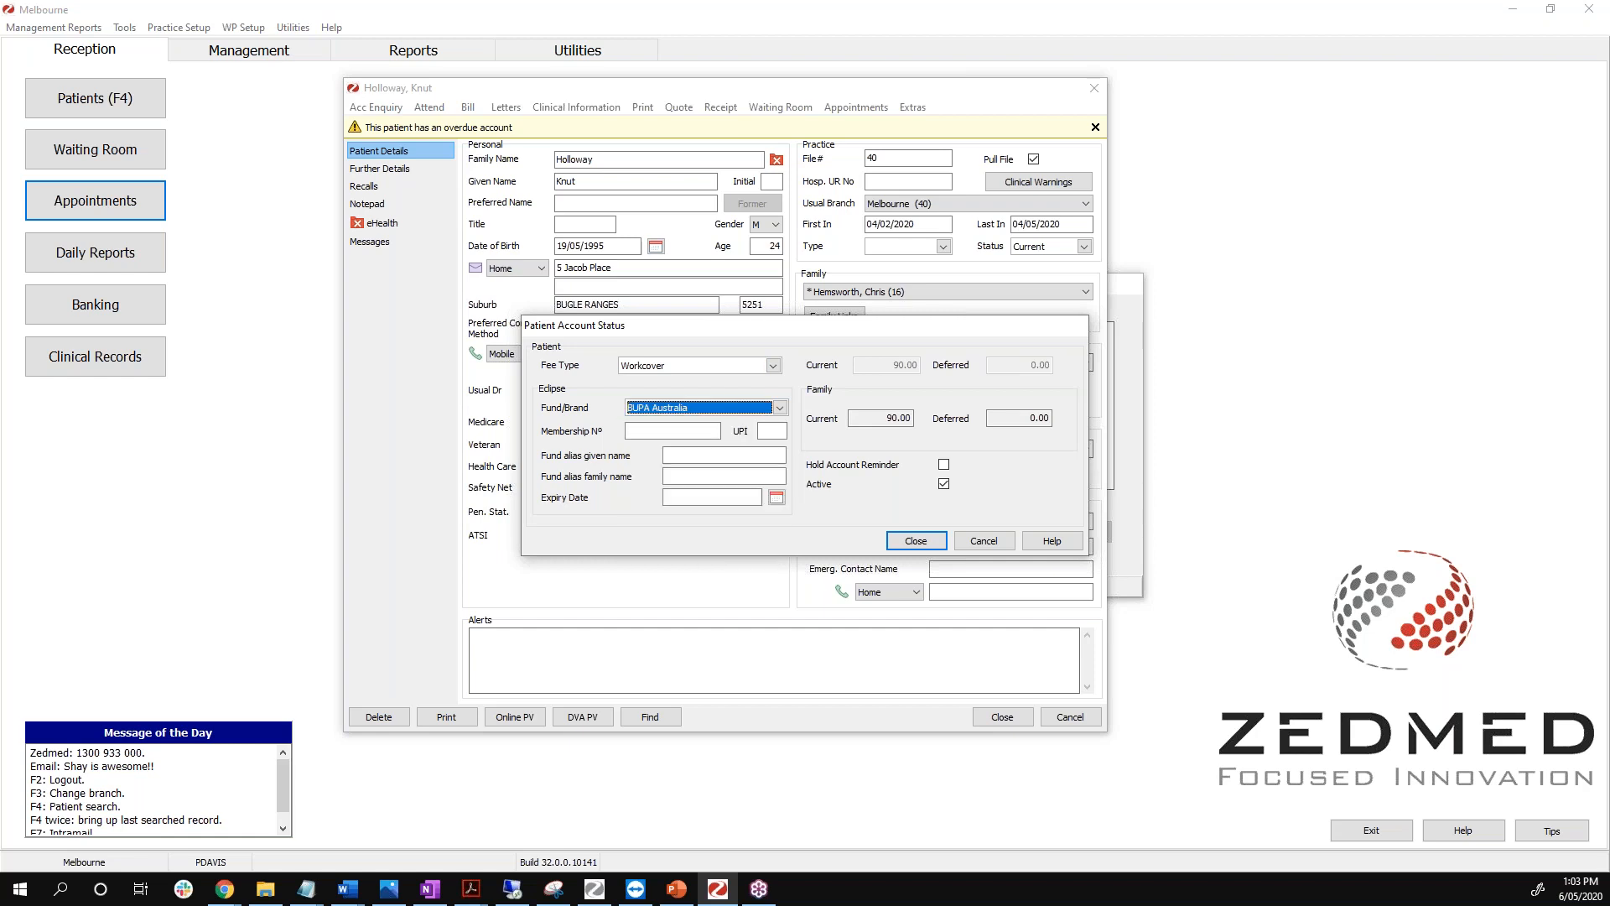
# Enter the health fund membership number and save the patient's account details.
pyautogui.click(646, 432)
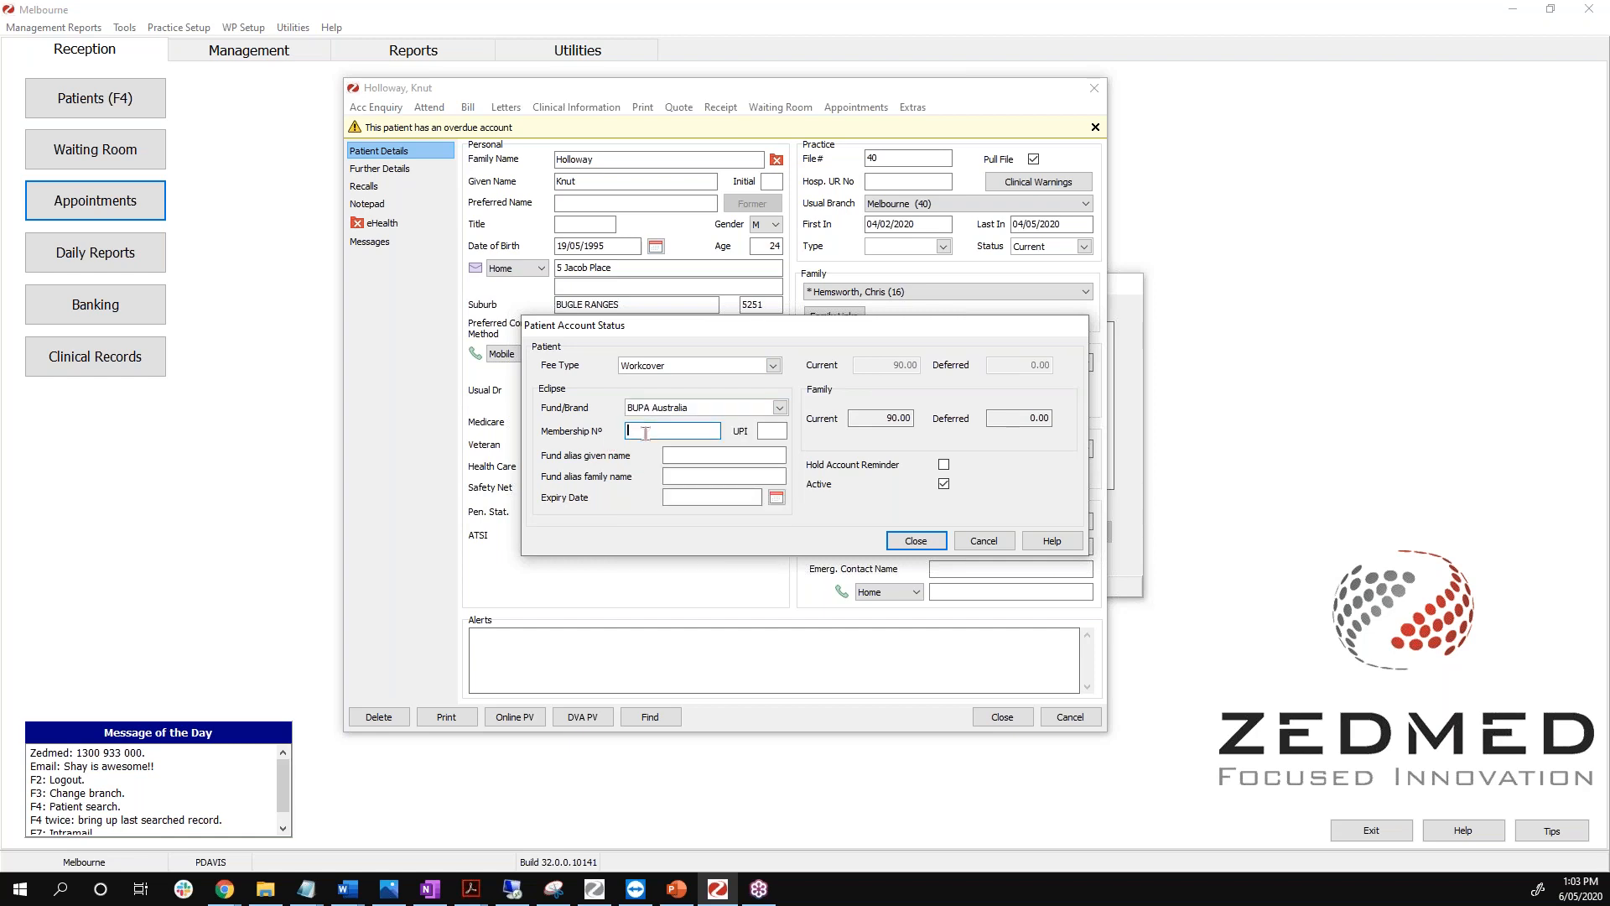
pyautogui.write('123456789')
pyautogui.click(771, 432)
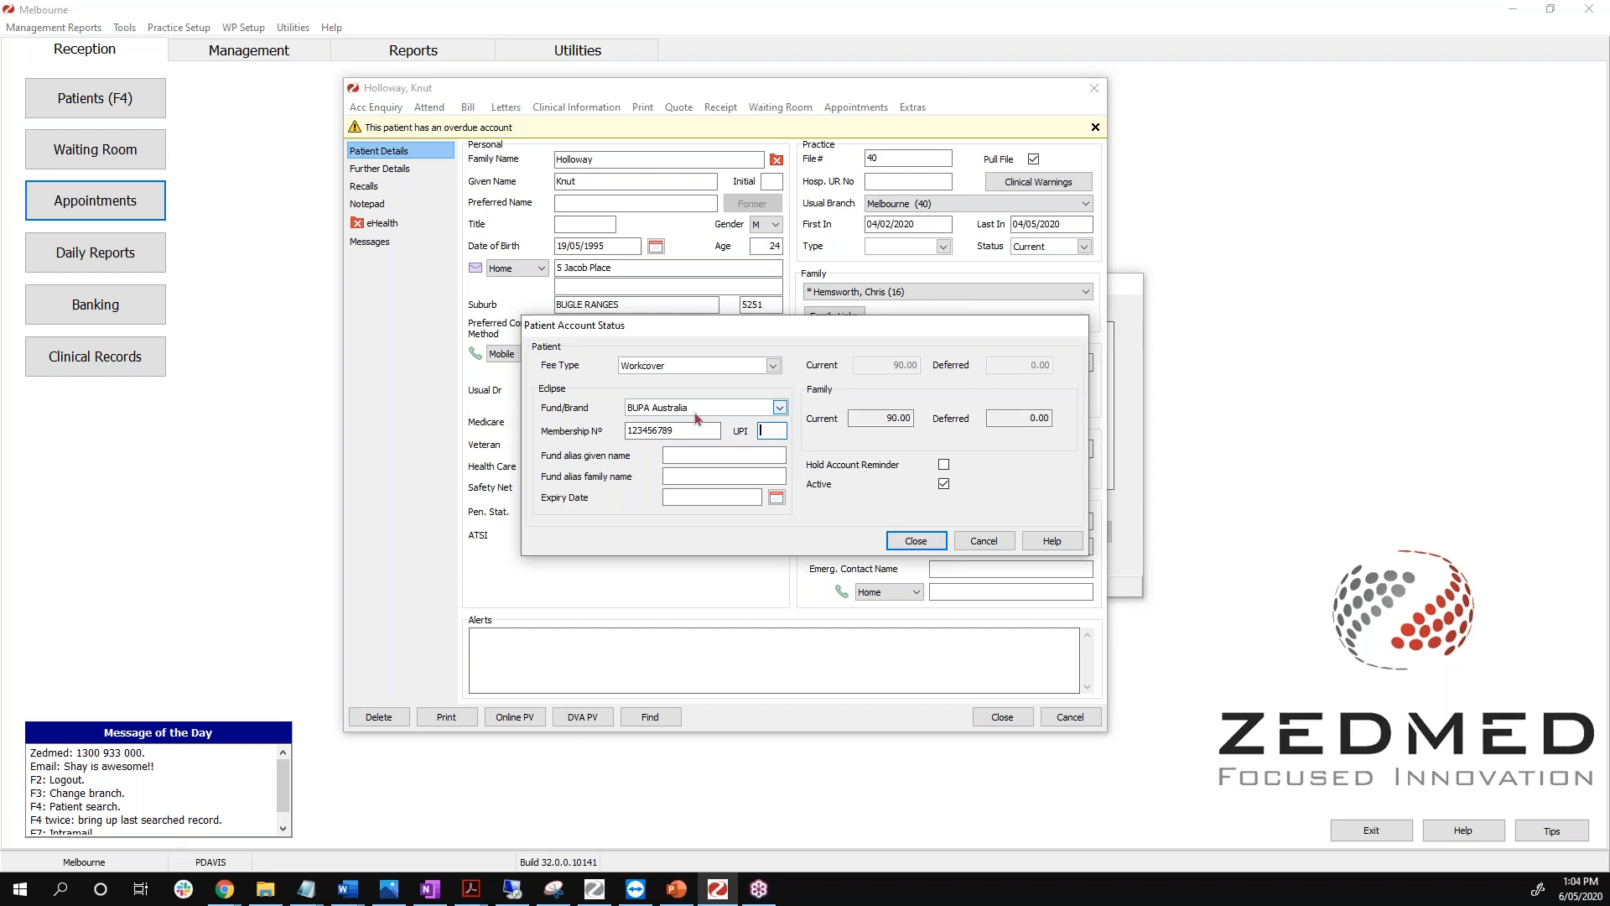
pyautogui.click(904, 543)
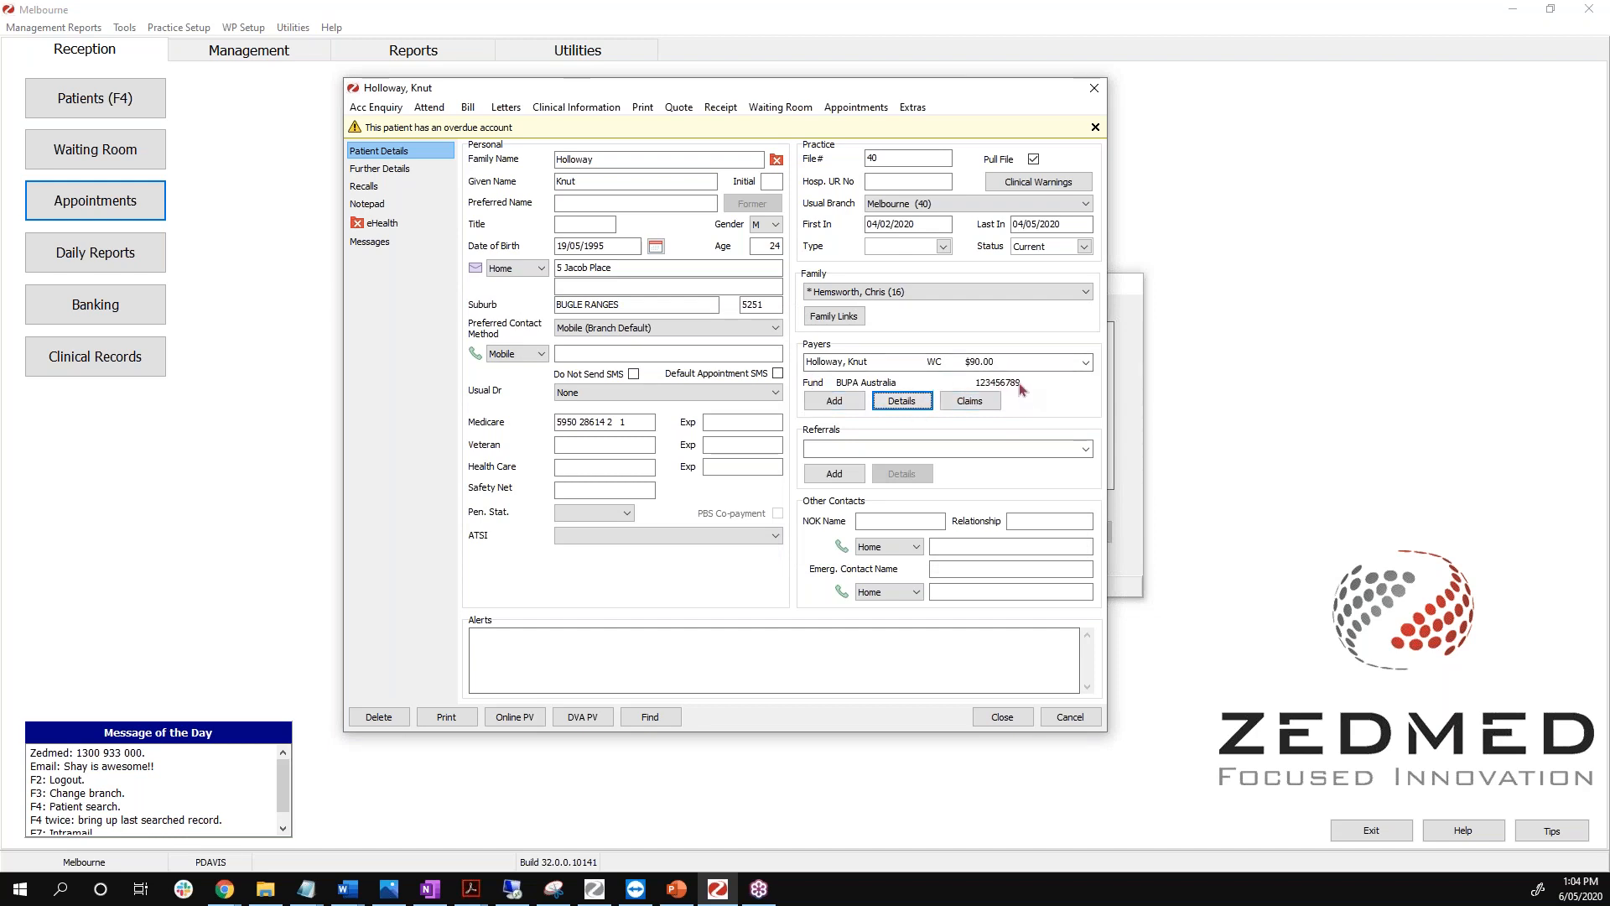
# Review the payer's fund and membership details along with the patient's name and Medicare number.
pyautogui.click(899, 404)
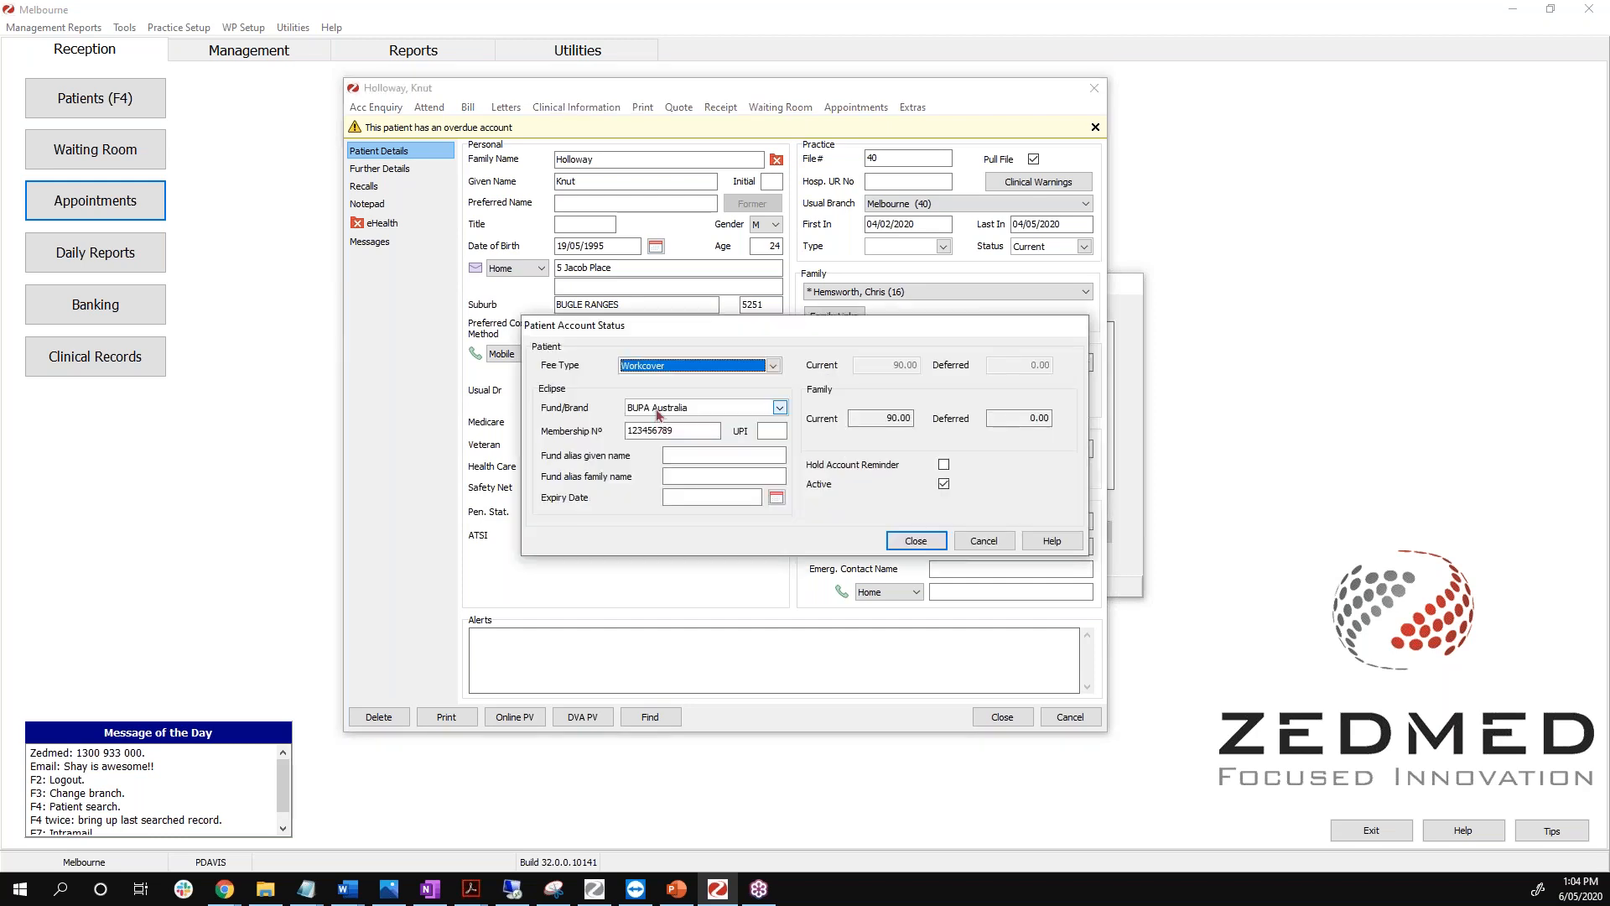
pyautogui.click(656, 409)
pyautogui.click(657, 413)
pyautogui.doubleClick(638, 431)
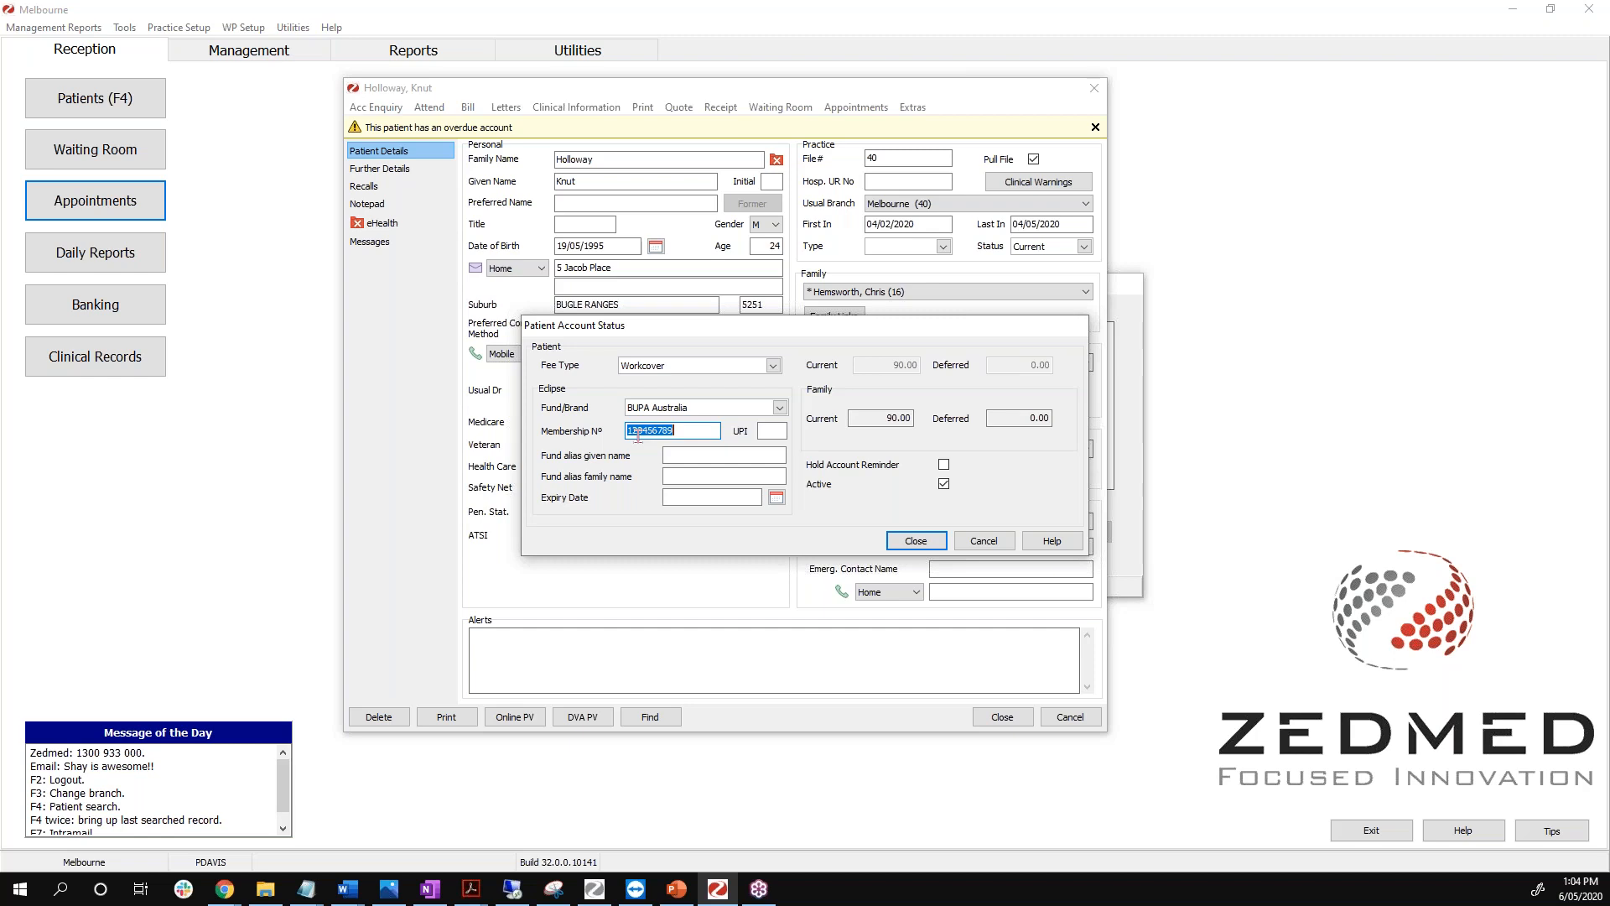
pyautogui.click(908, 543)
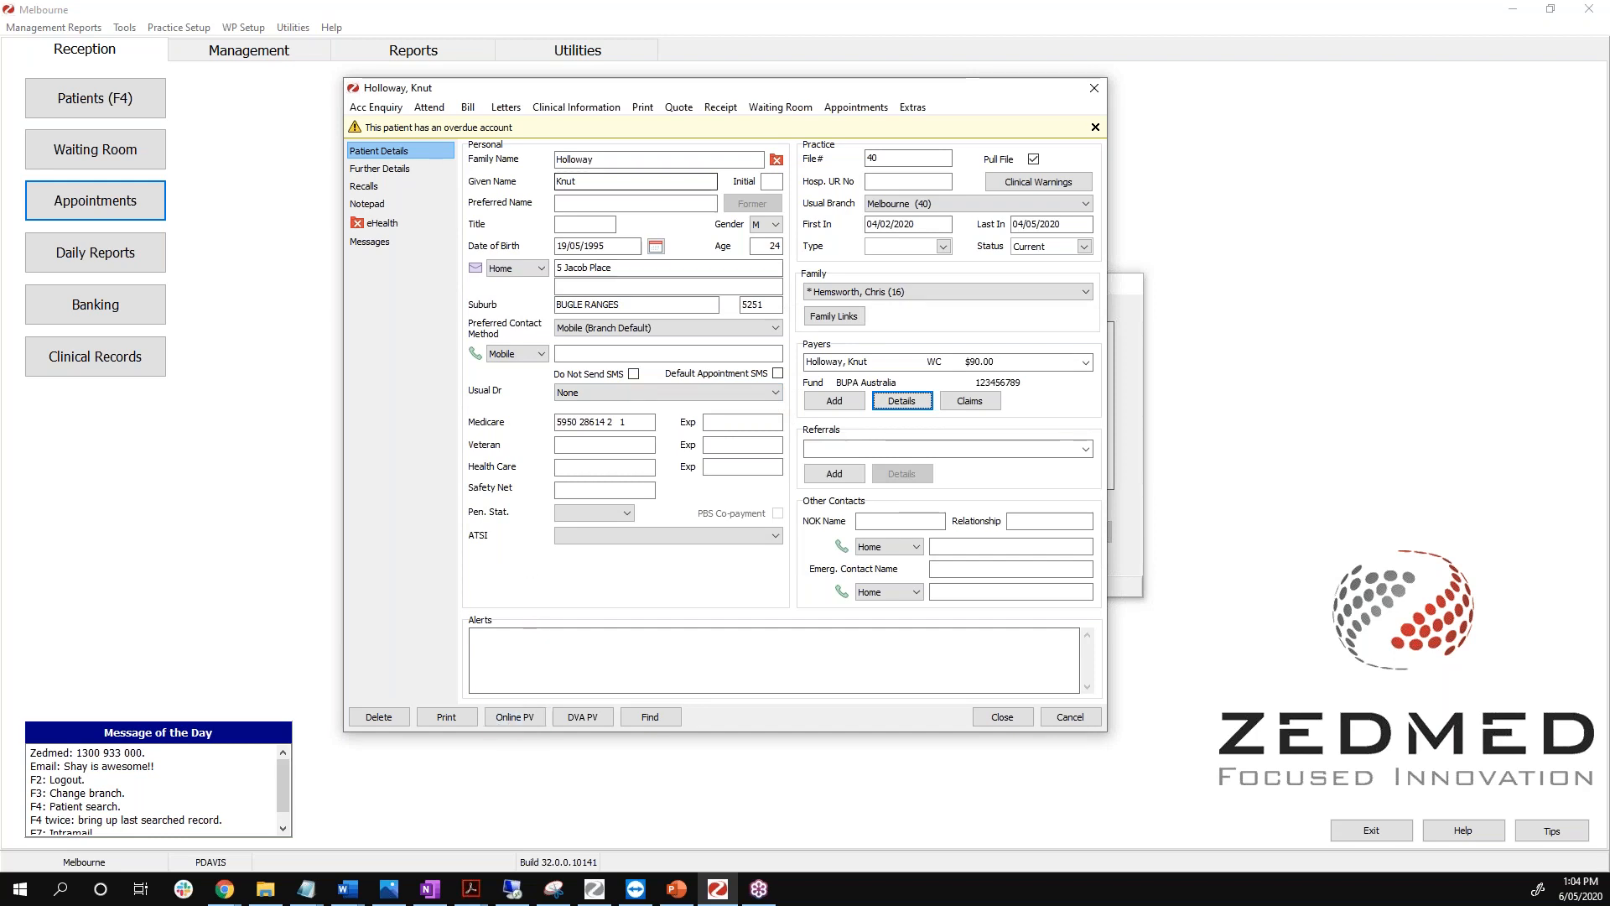
pyautogui.click(595, 159)
pyautogui.click(587, 422)
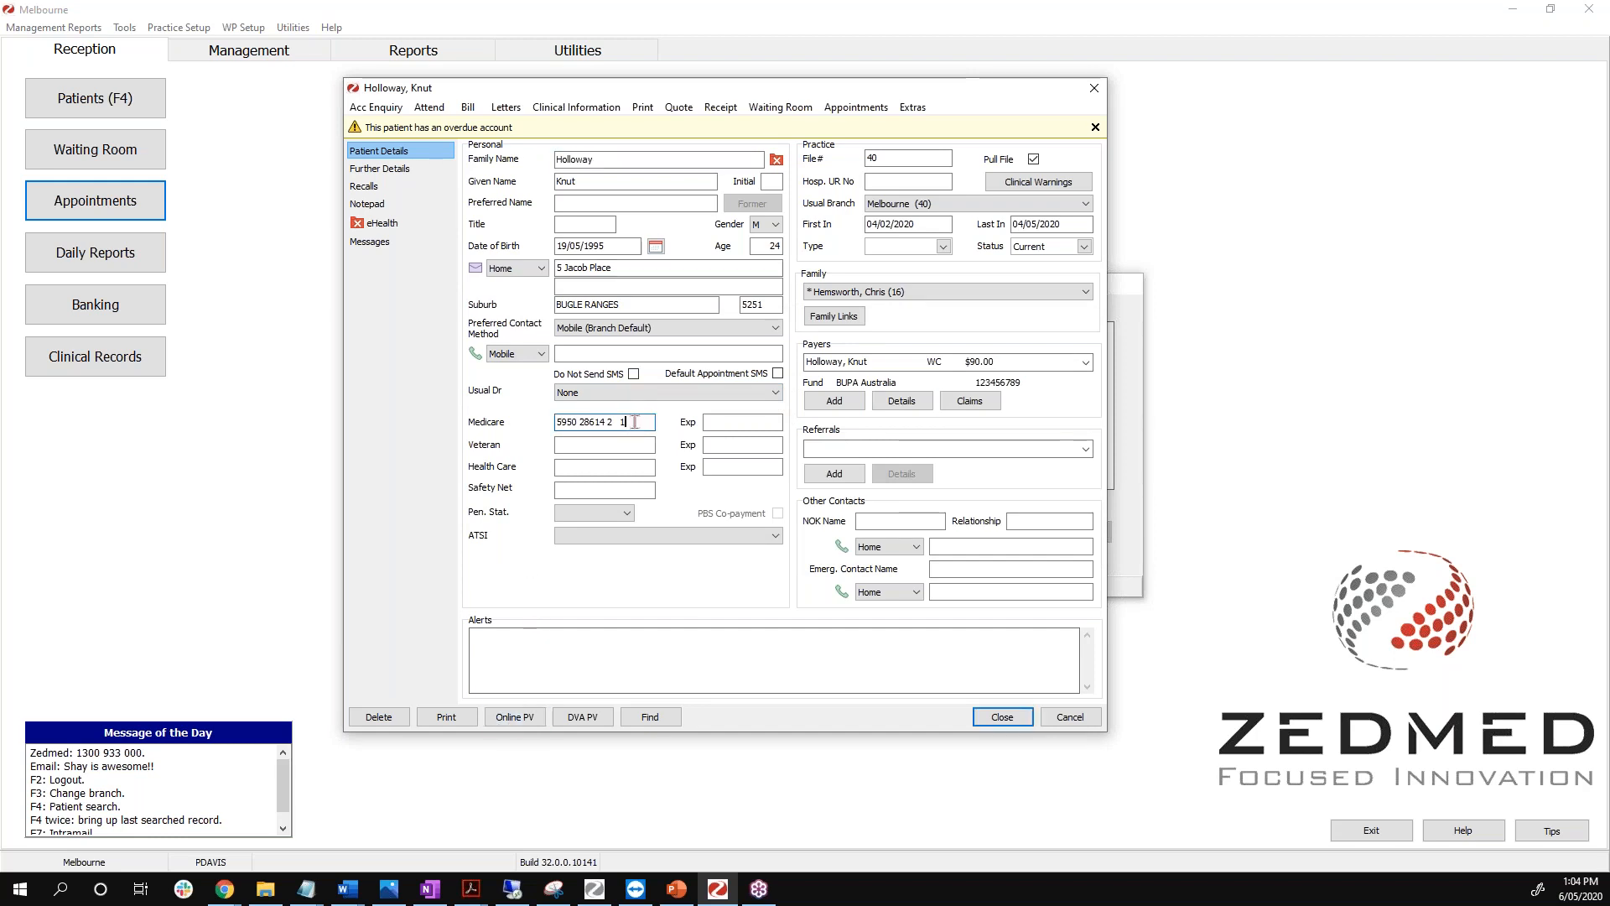
pyautogui.click(563, 422)
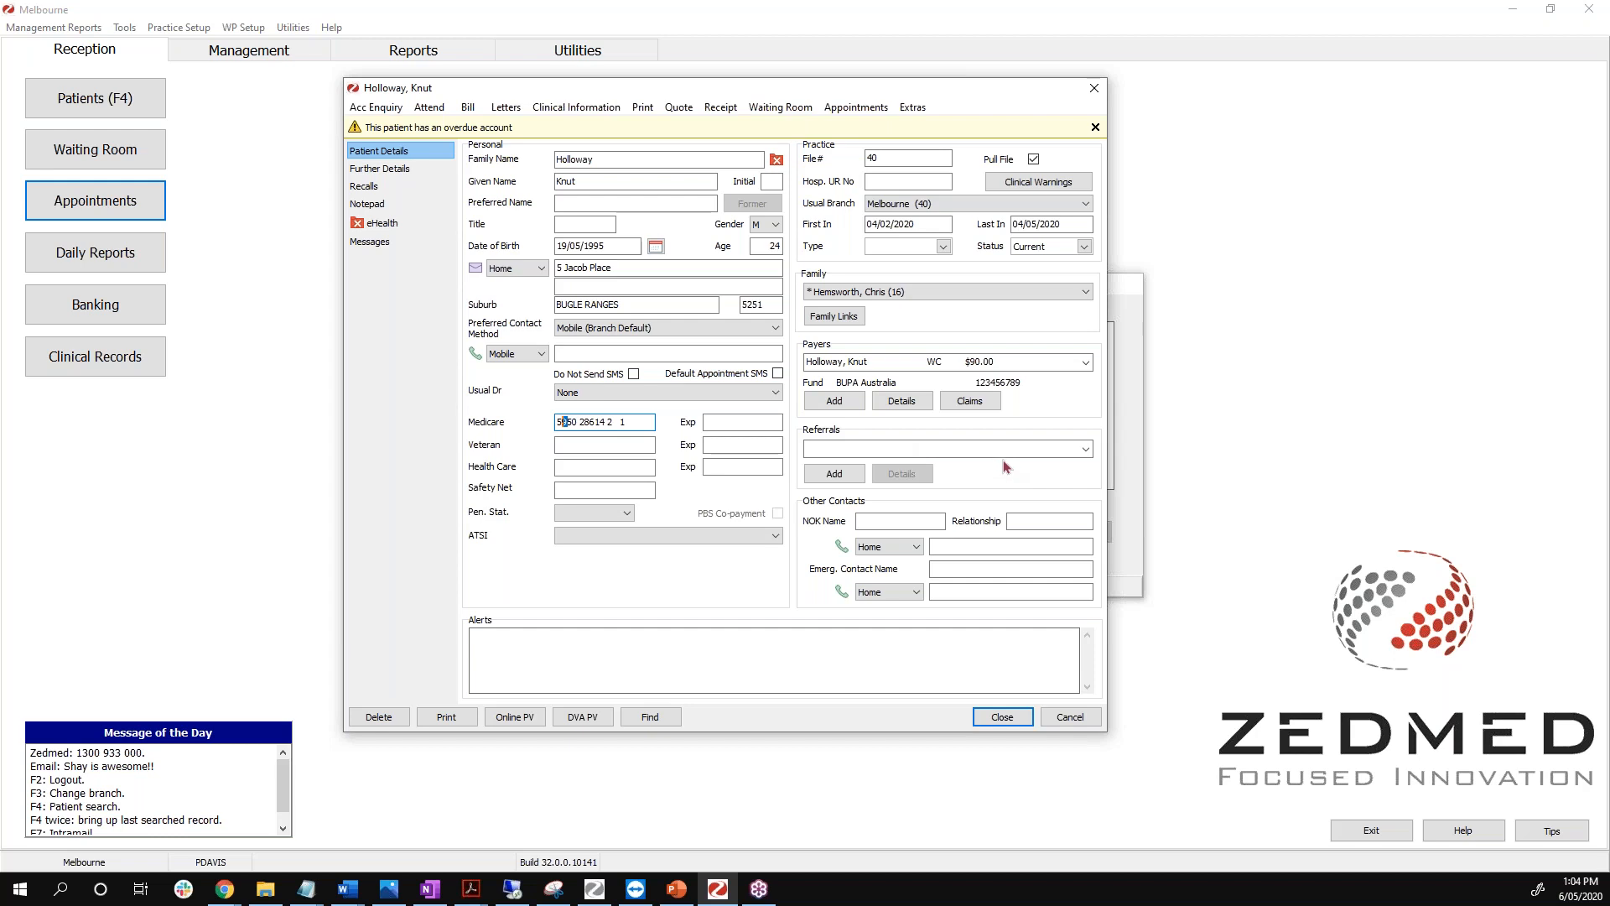
# Start a new referral, search for a referral doctor with family name Support, and open a new doctor record.
pyautogui.click(828, 475)
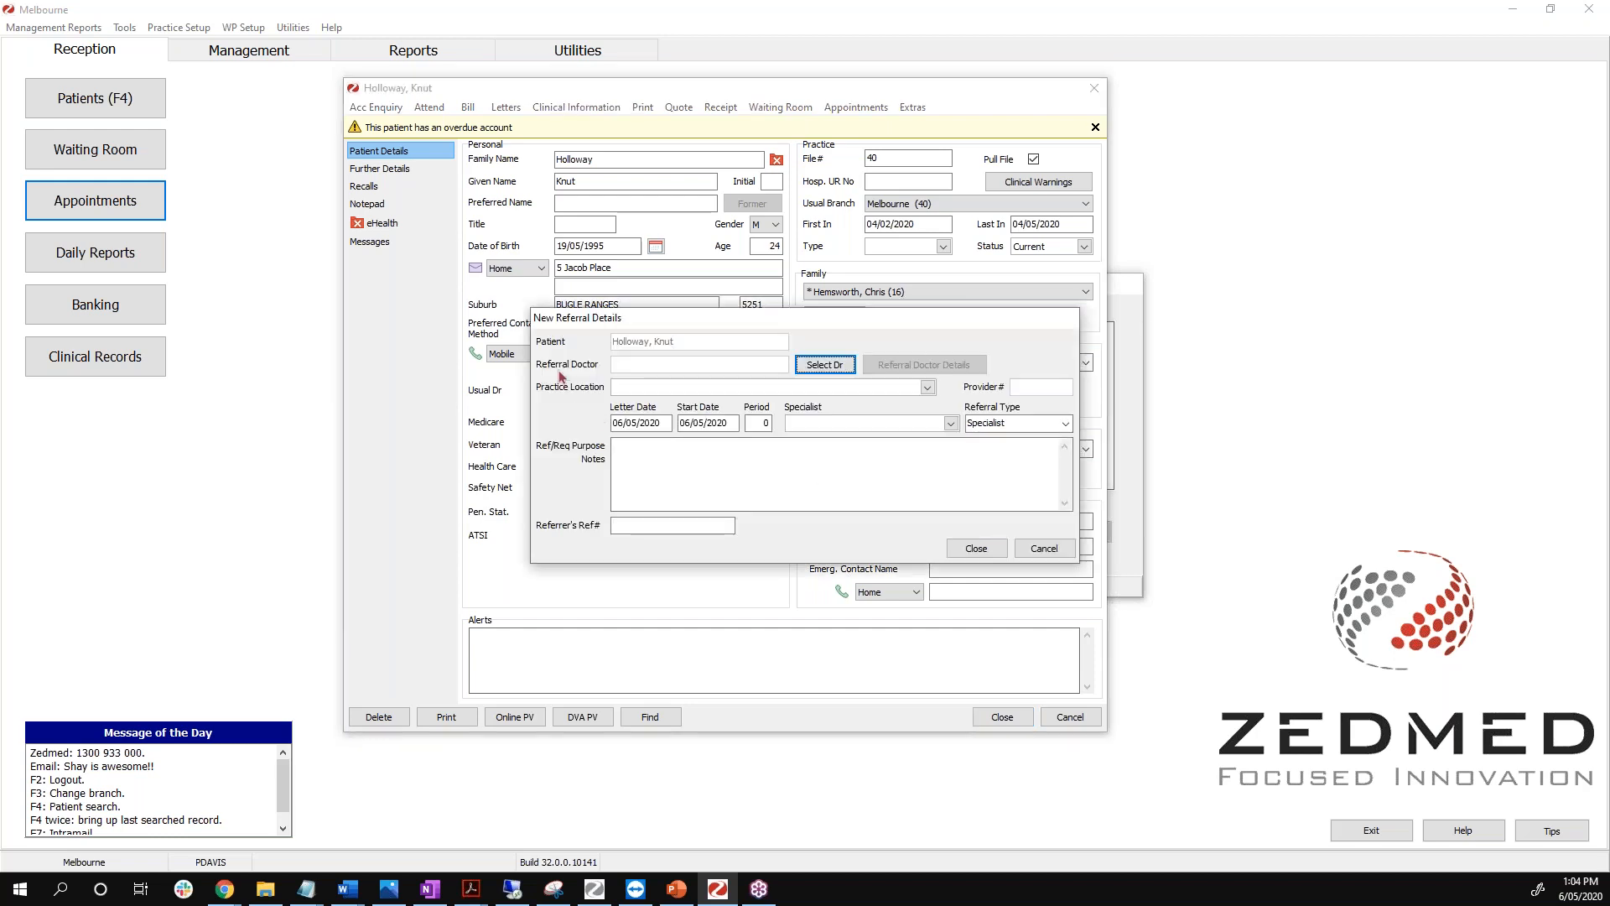
pyautogui.click(818, 368)
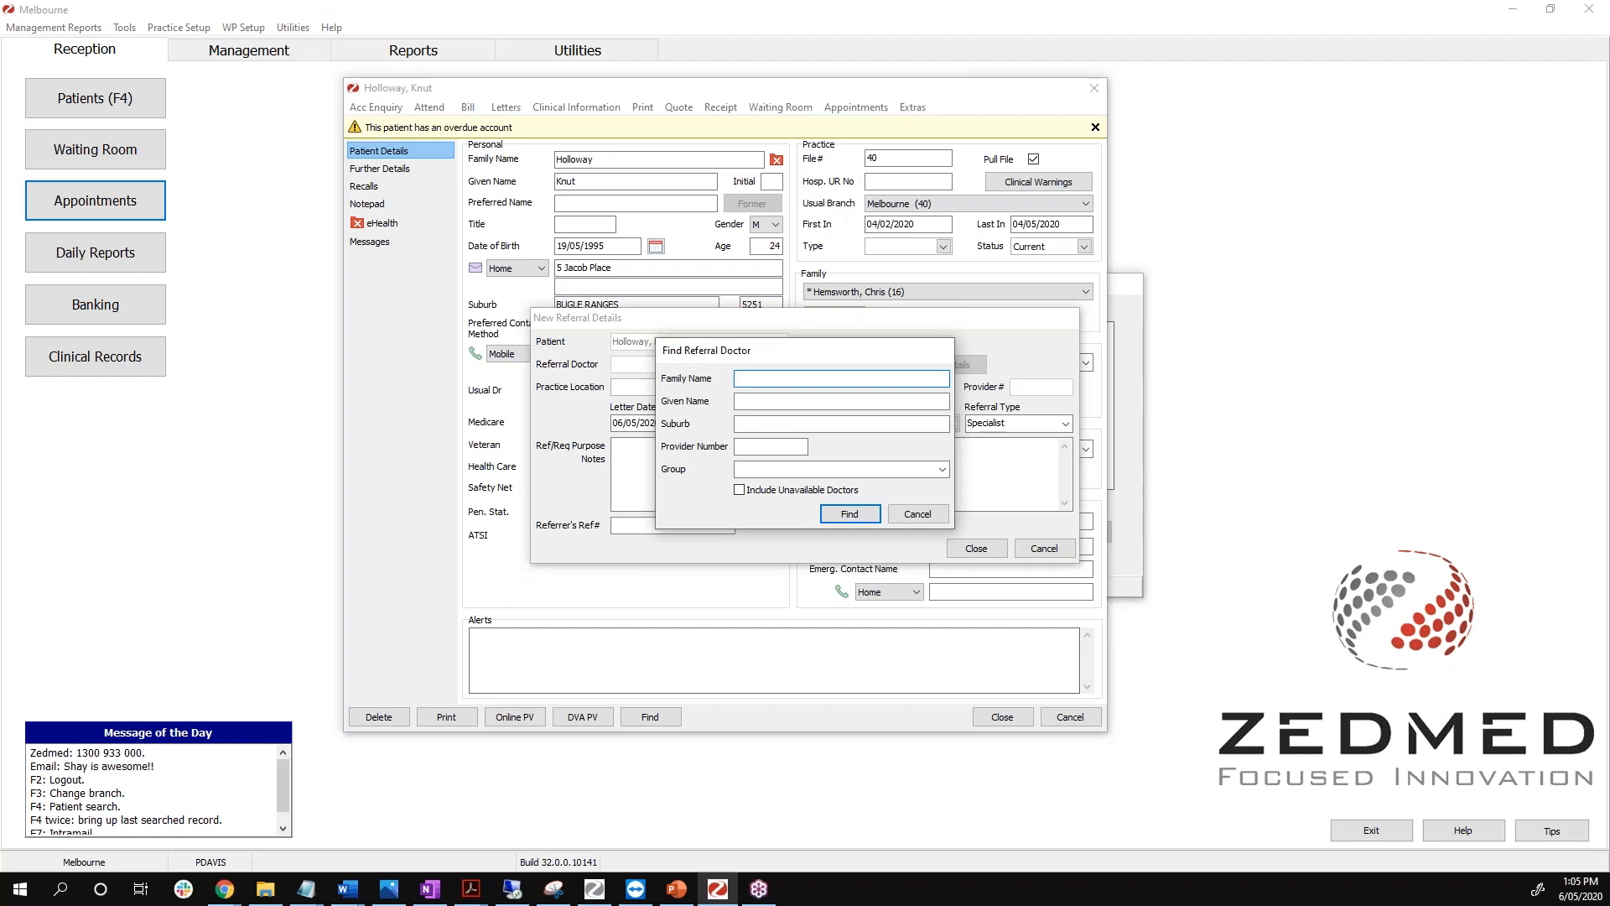
pyautogui.write('Support')
pyautogui.press('Return')
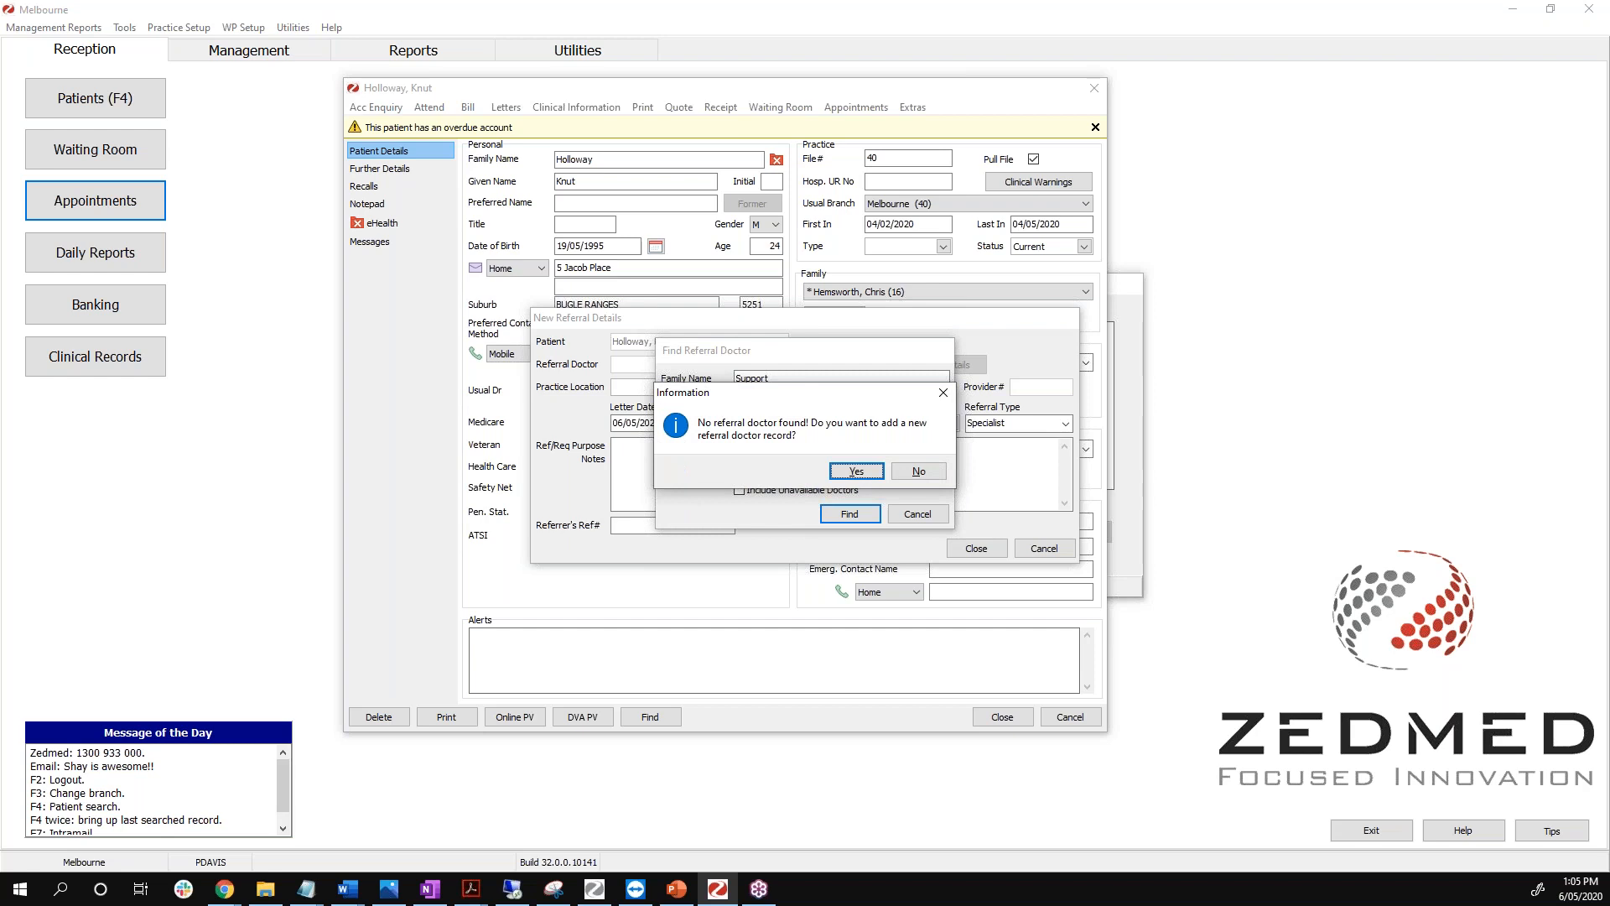
pyautogui.click(856, 471)
pyautogui.click(856, 471)
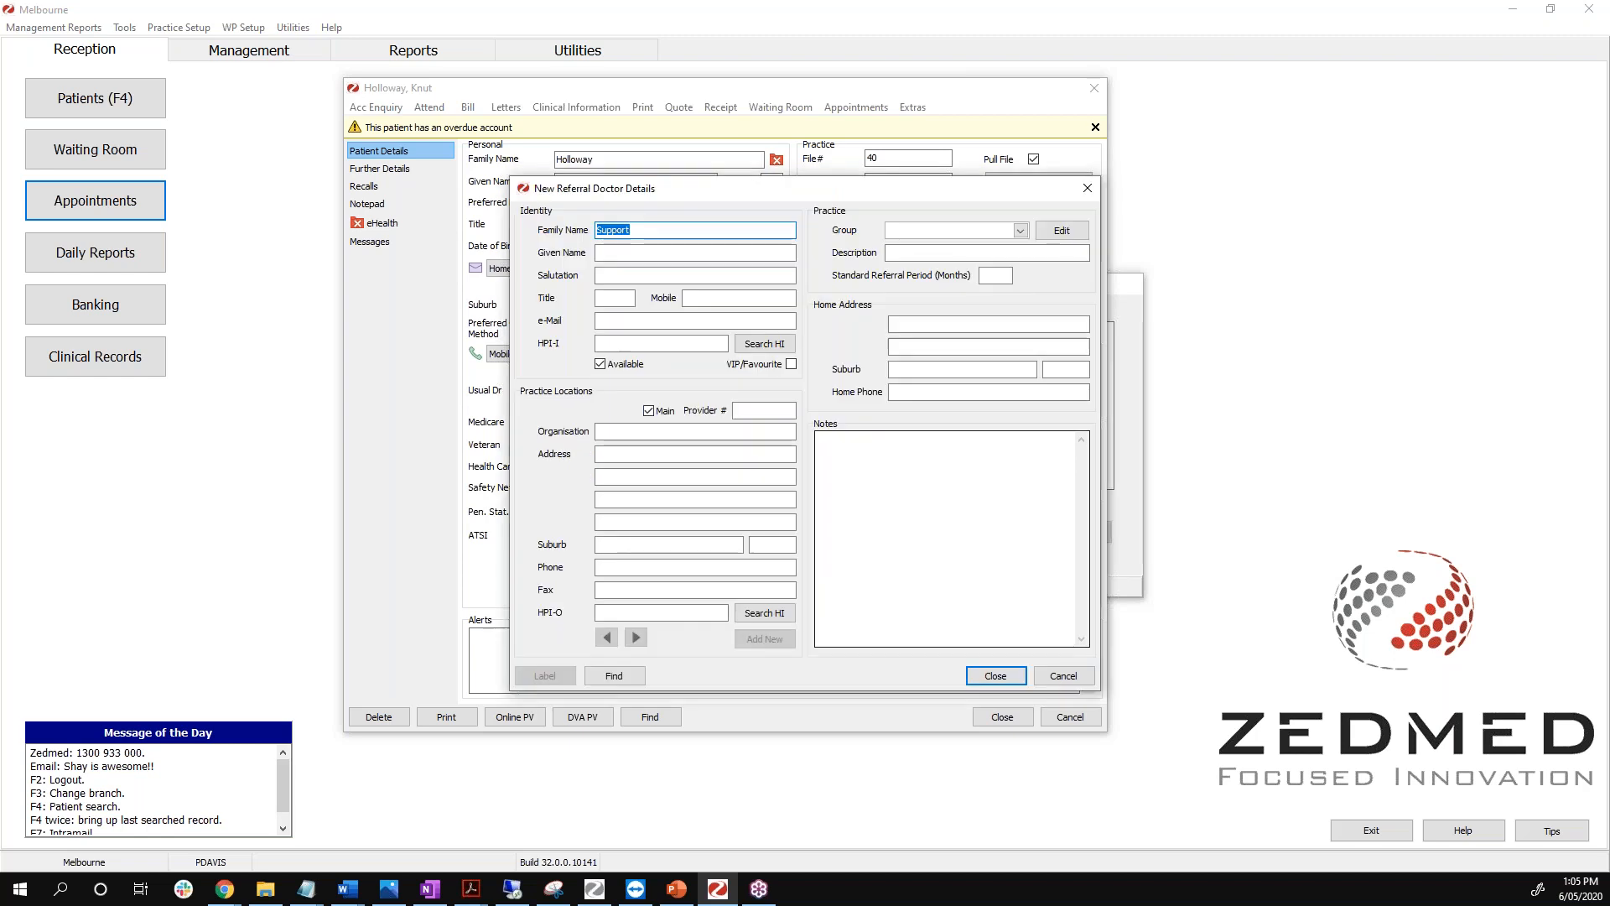
# Enter Zedmed as the new referral doctor's given name and Dr as the title.
pyautogui.click(620, 255)
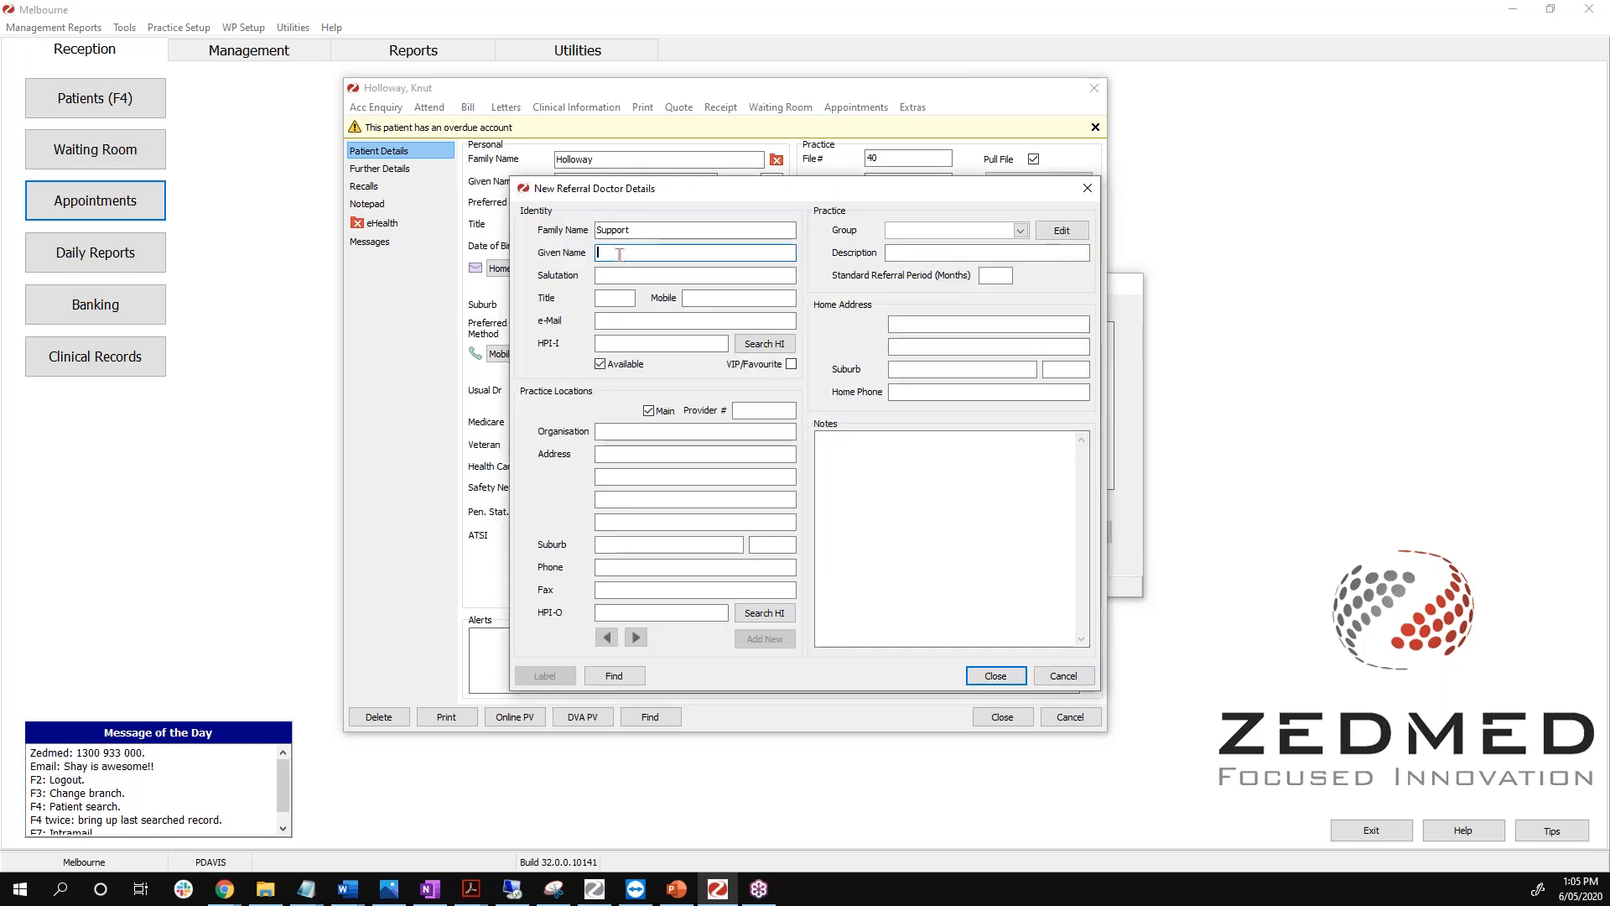
pyautogui.write('Zedmed')
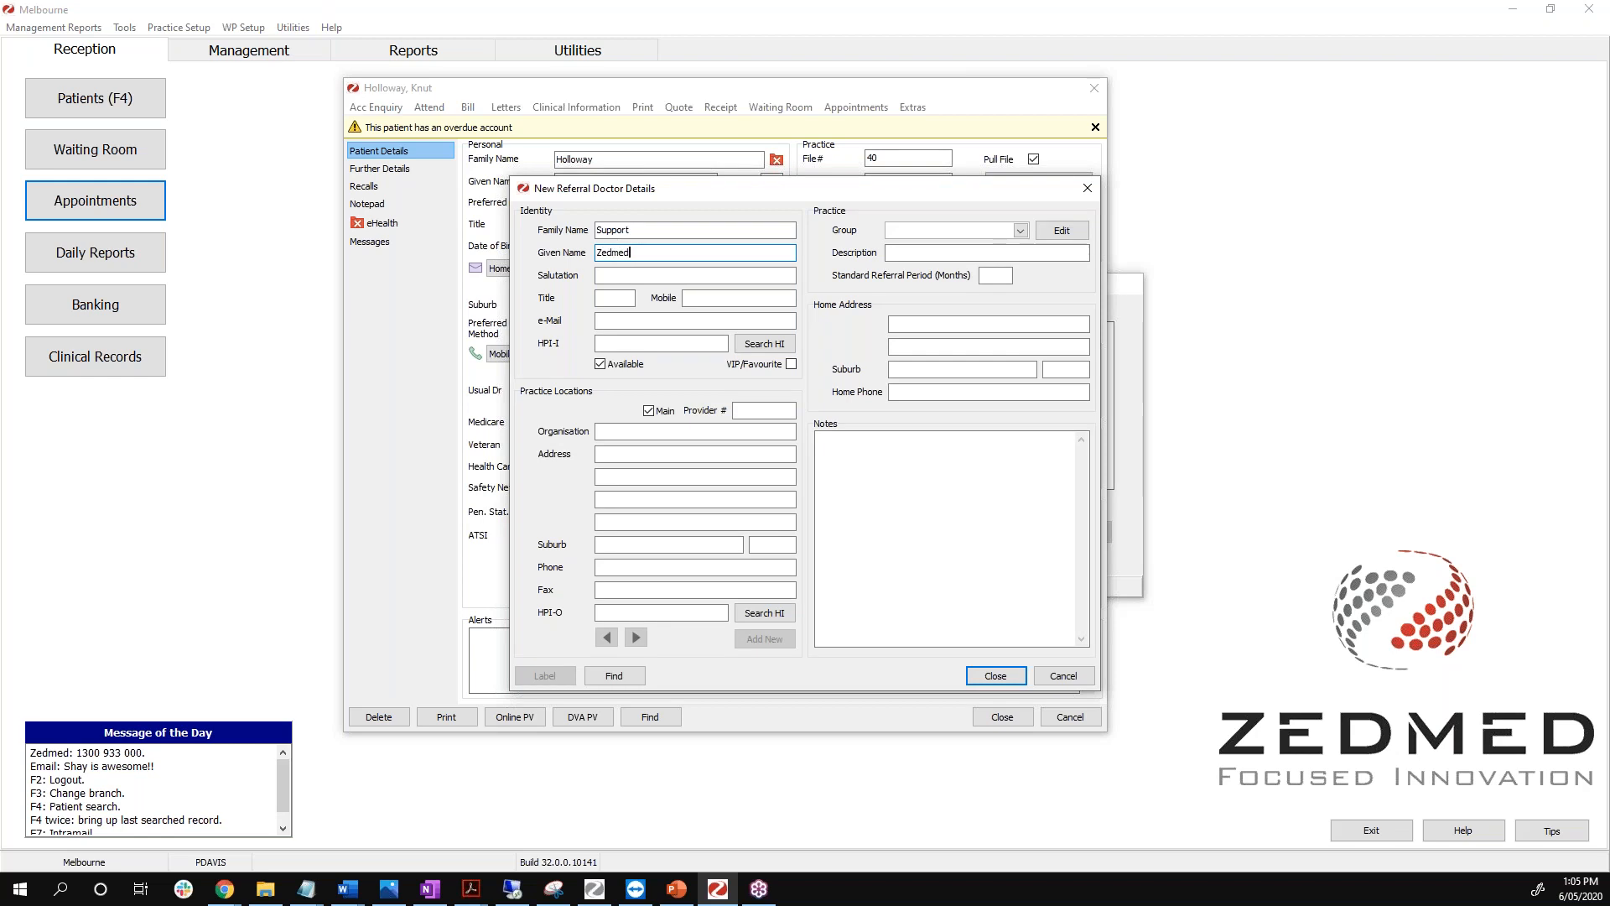
pyautogui.click(616, 297)
pyautogui.write('Dr')
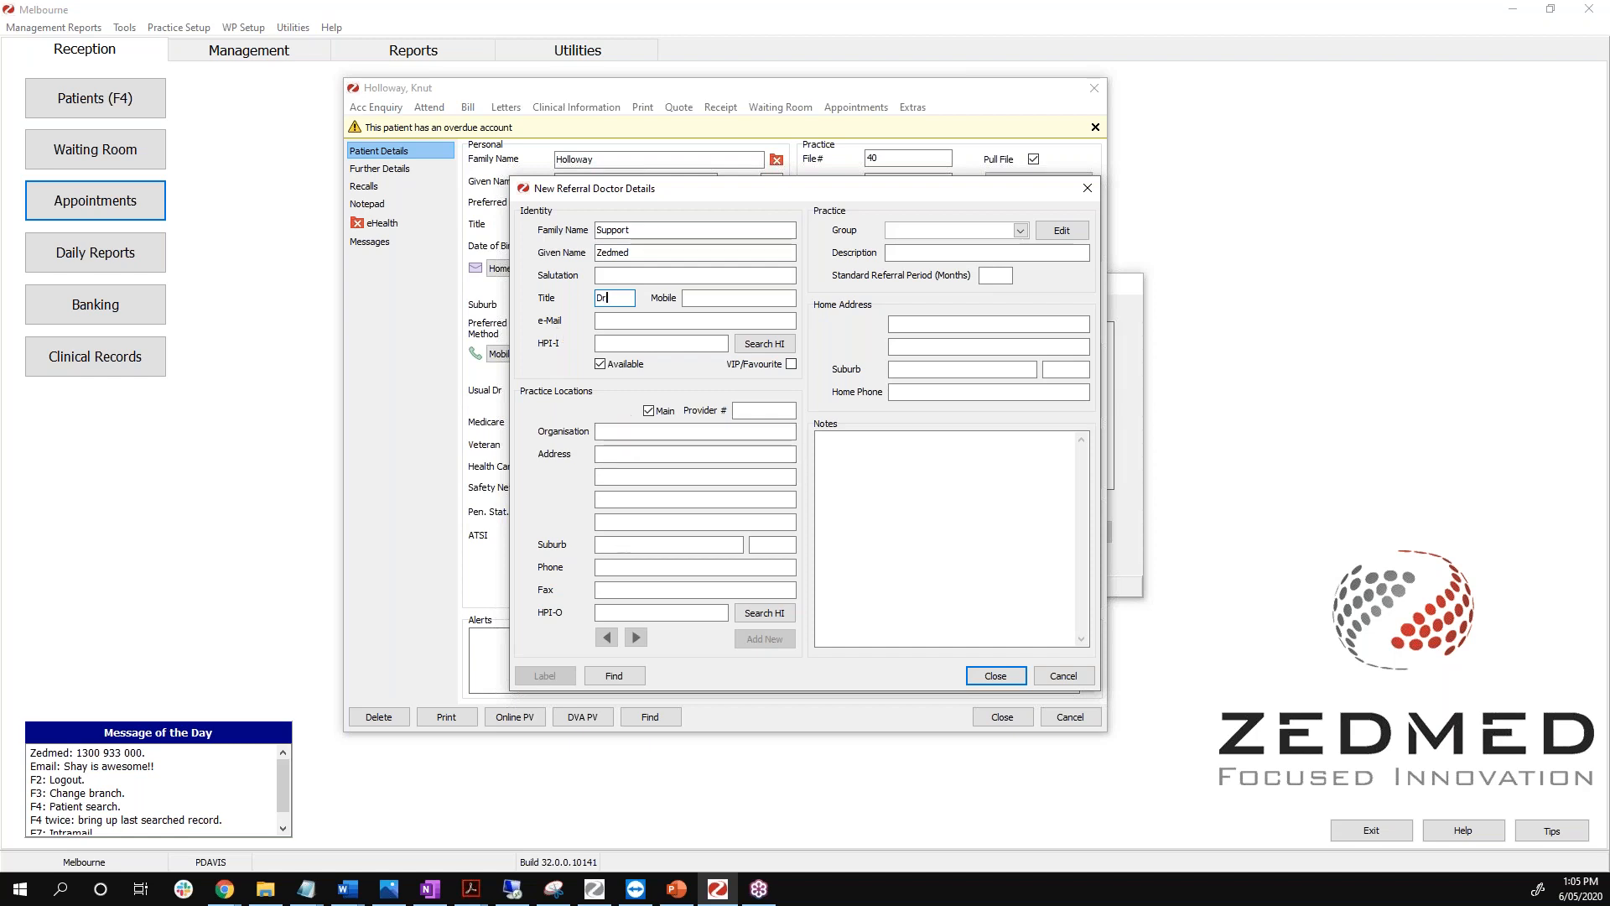
# Try to save the new referral doctor with a provider number, amend the number and retry, and discard the record.
pyautogui.click(752, 410)
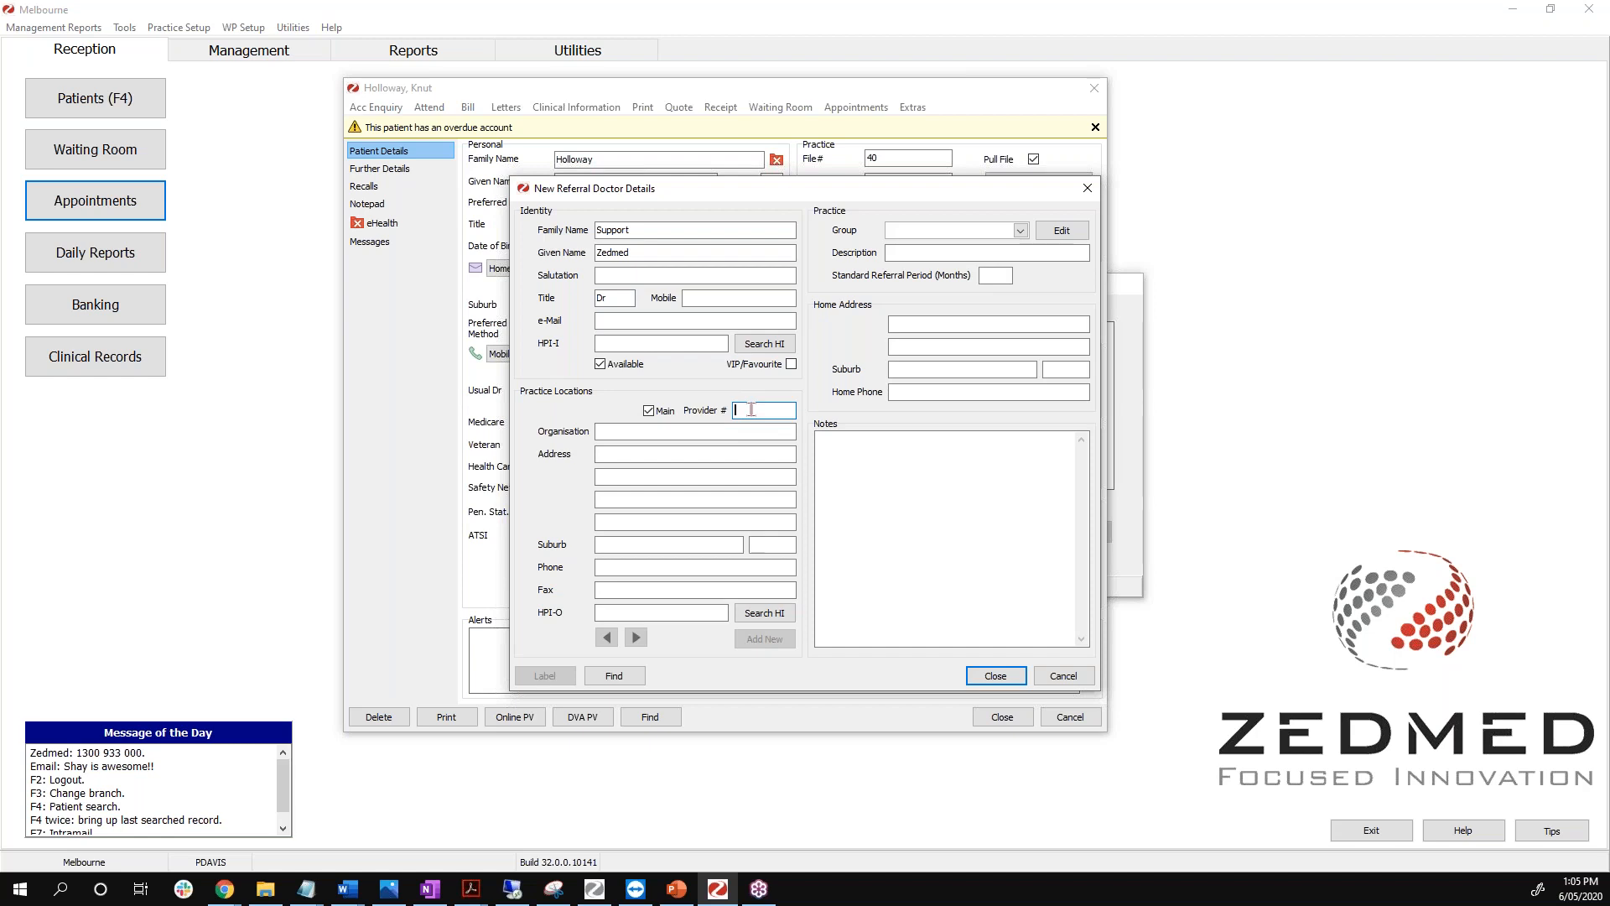
pyautogui.write('123456X')
pyautogui.click(995, 676)
pyautogui.click(917, 467)
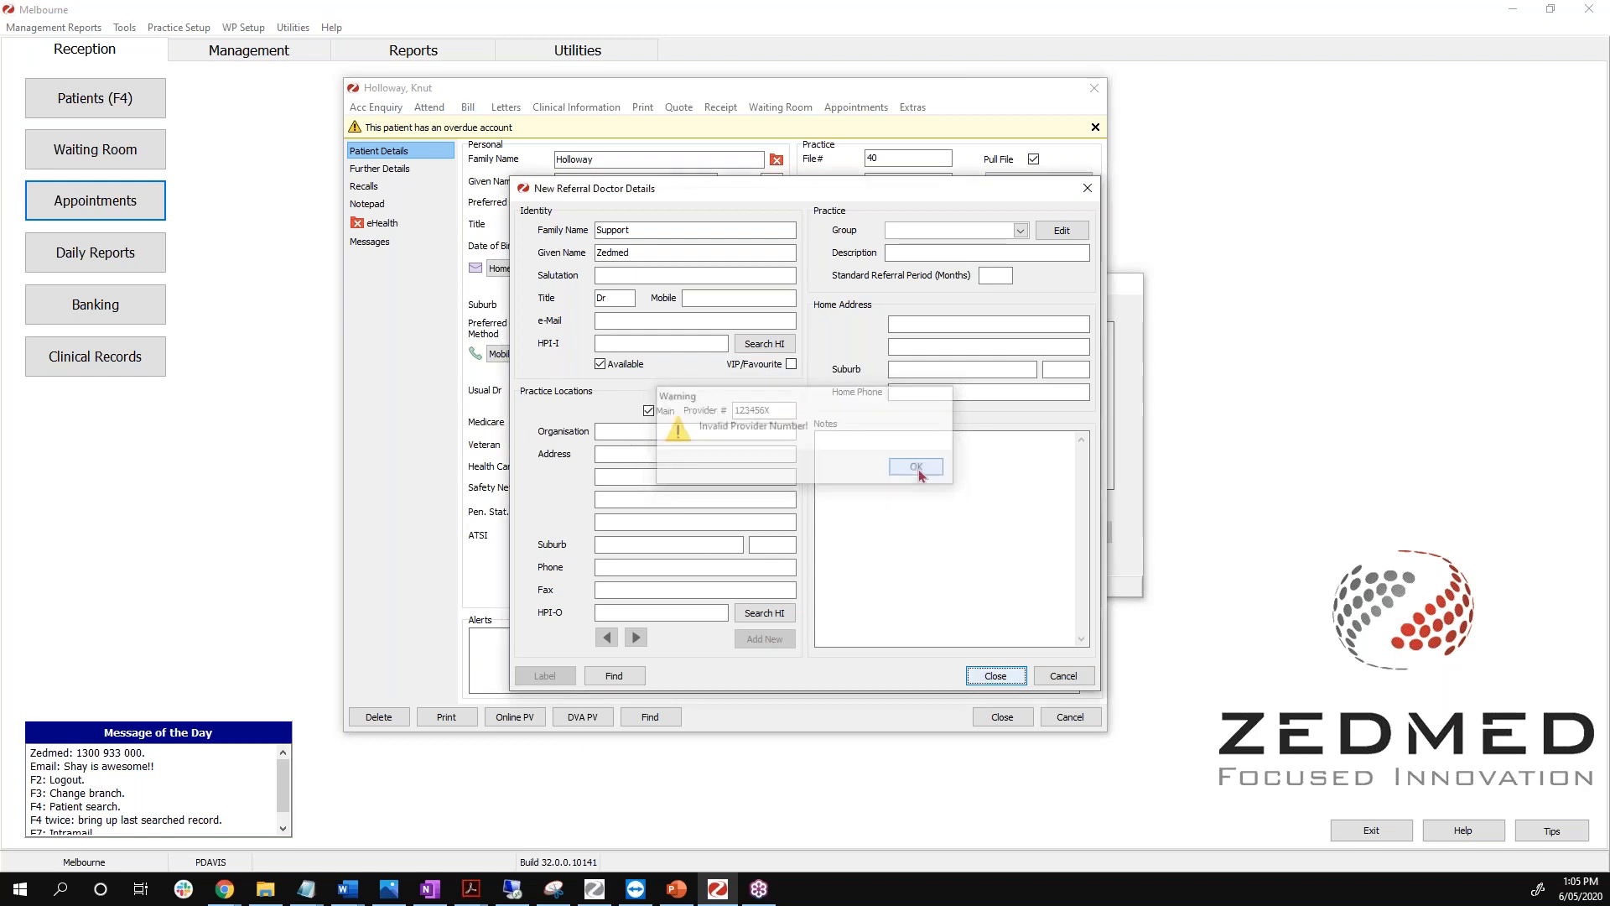
pyautogui.press('BackSpace')
pyautogui.write('7')
pyautogui.click(995, 676)
pyautogui.press('Return')
pyautogui.click(1063, 676)
# Find an existing referral doctor by partial family name and assign the doctor to the new referral.
pyautogui.click(825, 364)
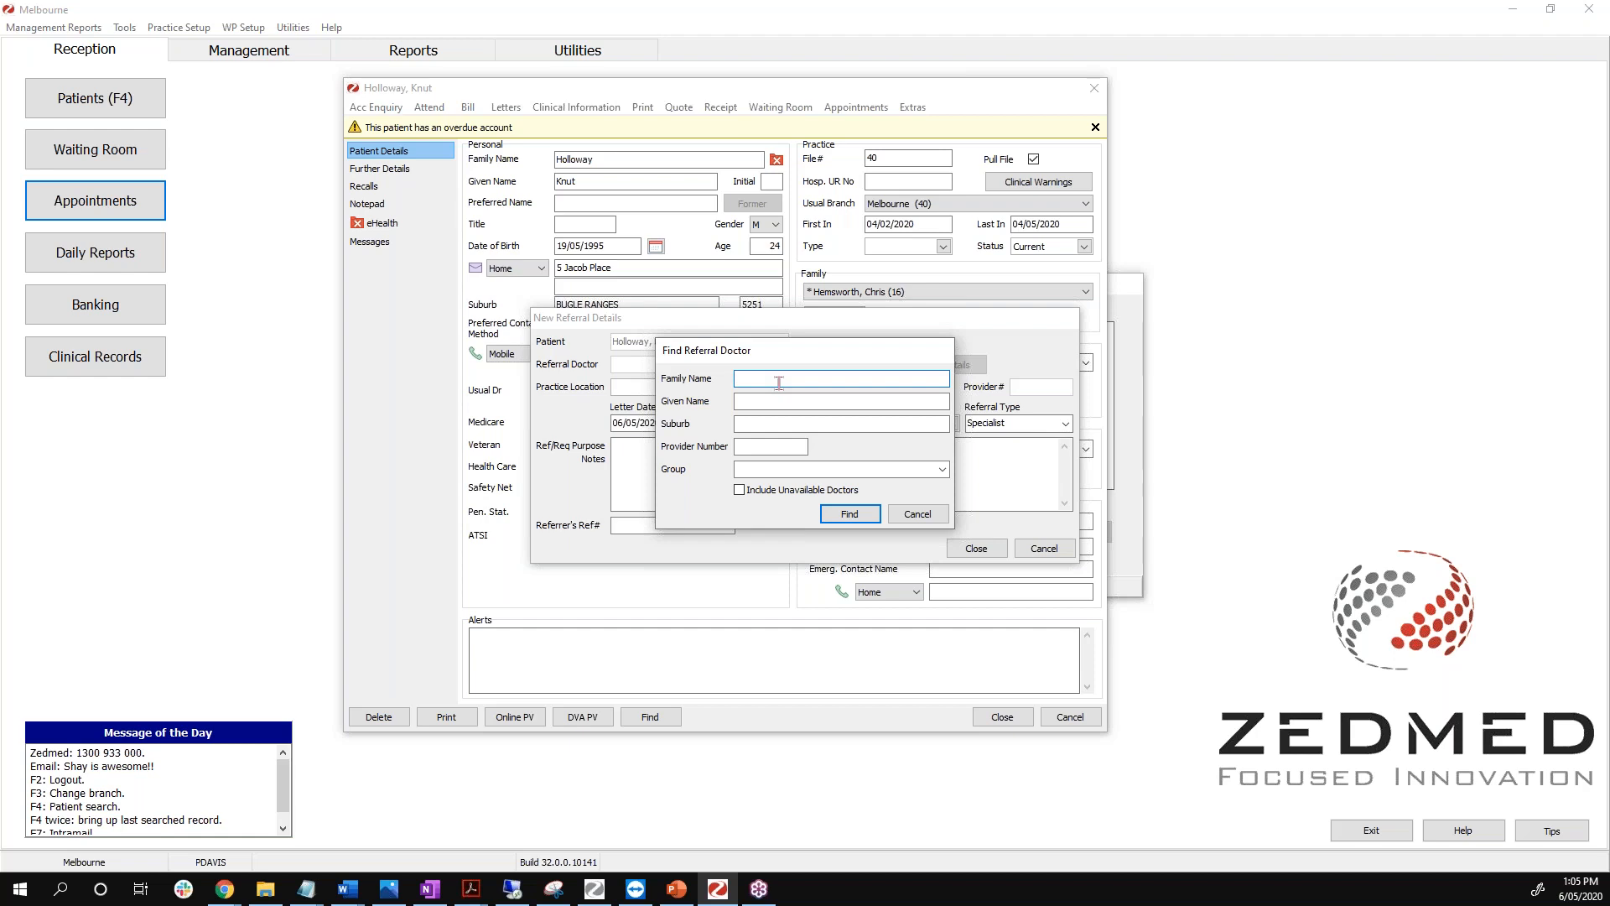
pyautogui.write('An')
pyautogui.press('Return')
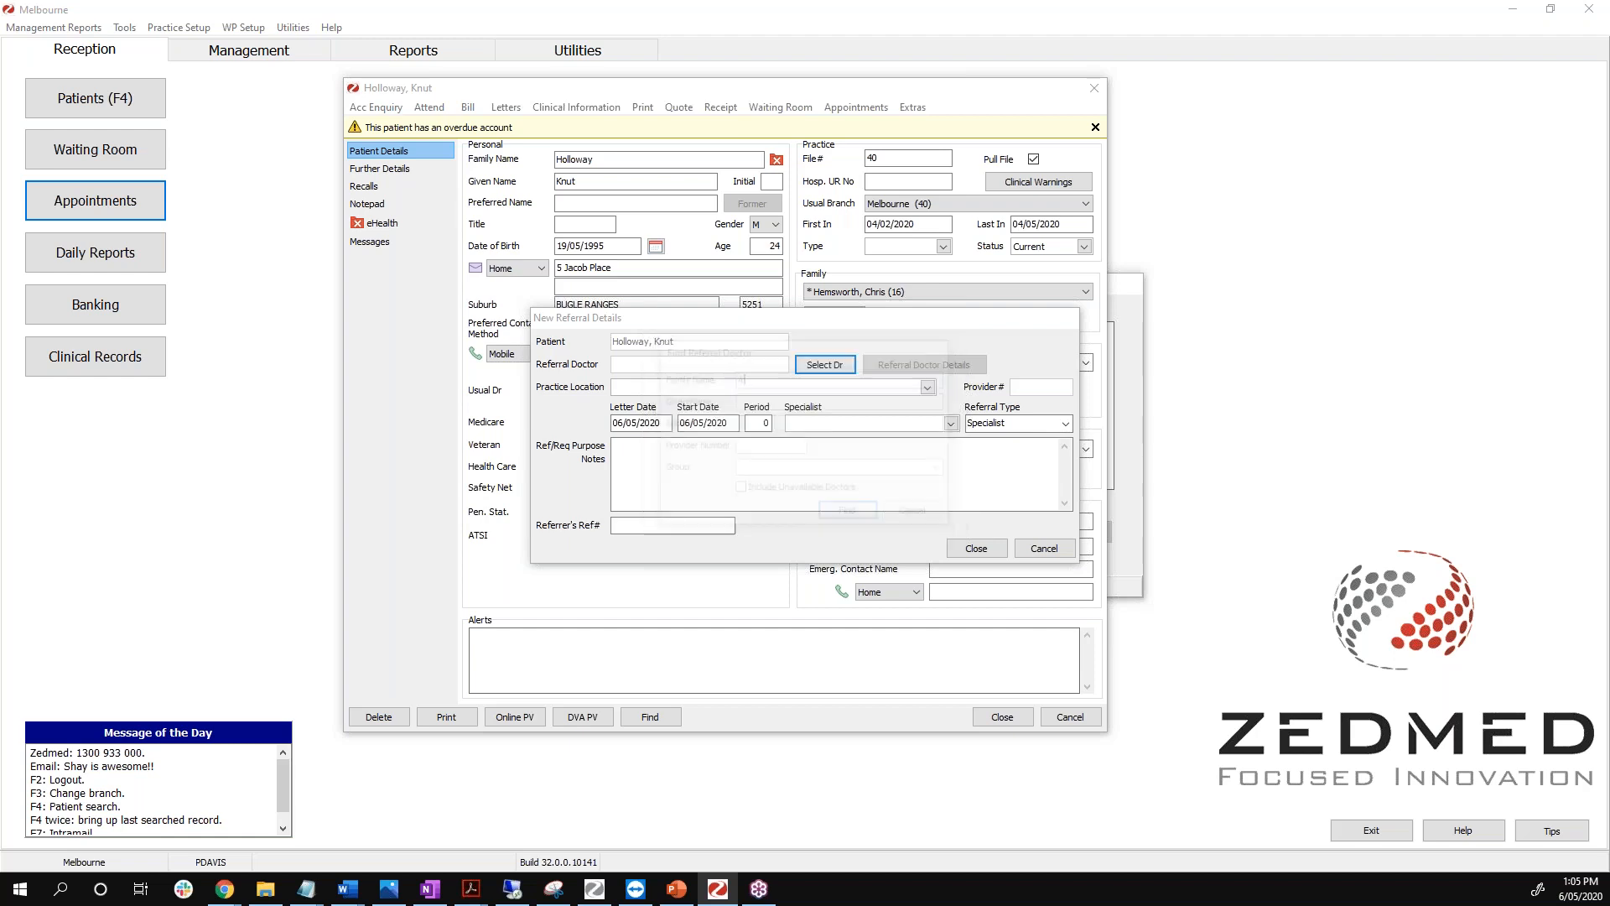
pyautogui.press('Return')
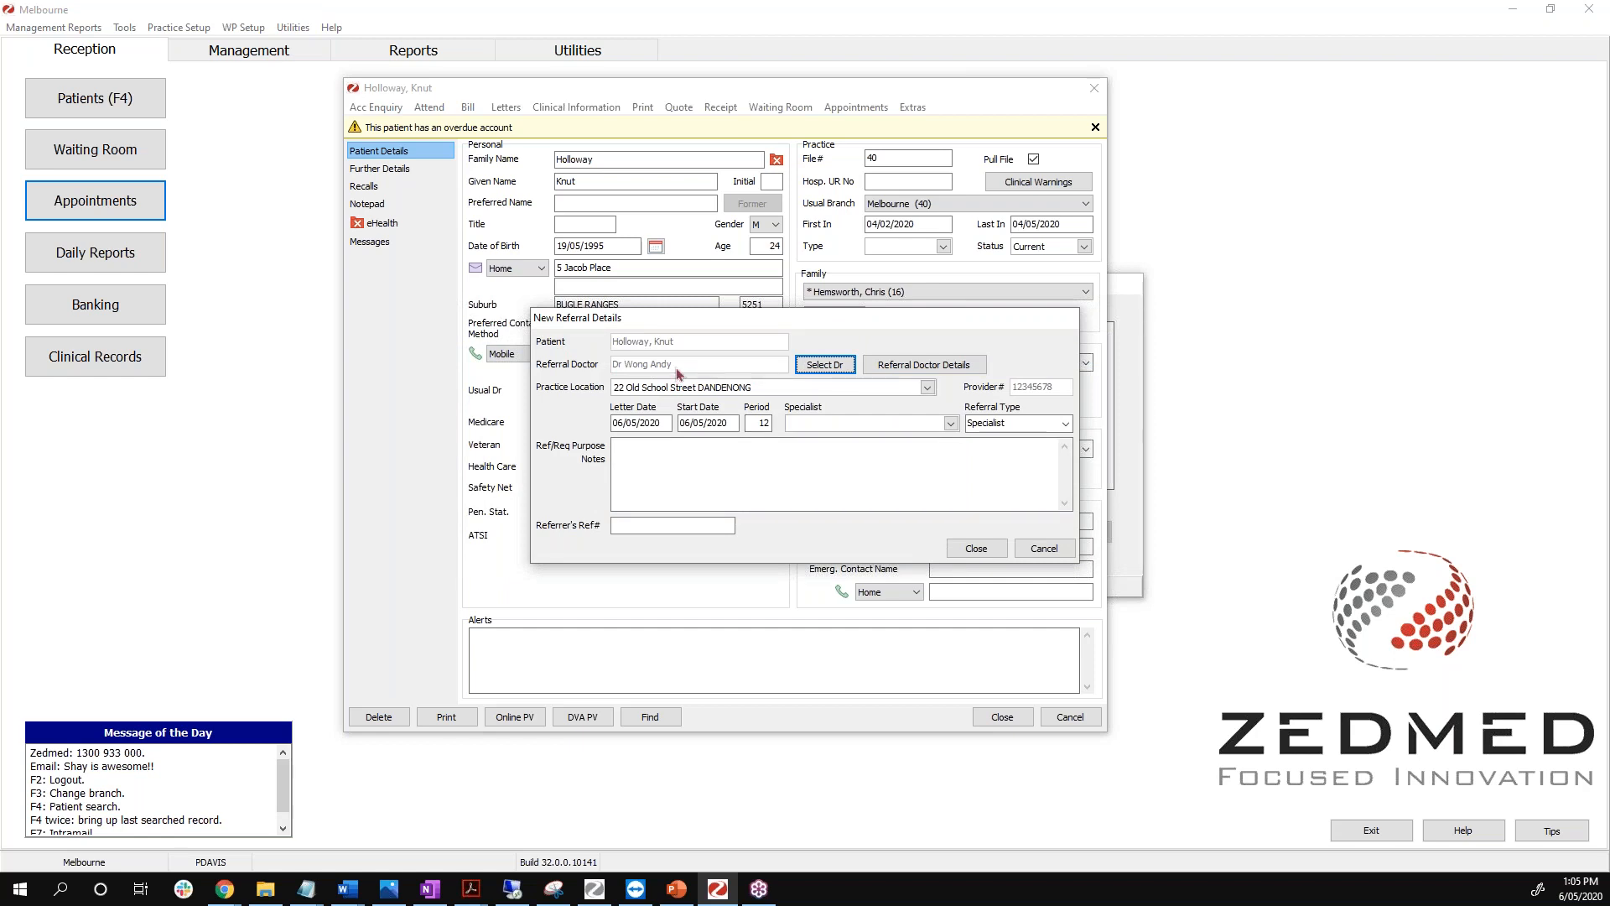
# Choose the practice doctor the patient is referred to, directly below the first listed doctor, as the new referral's specialist.
pyautogui.click(827, 424)
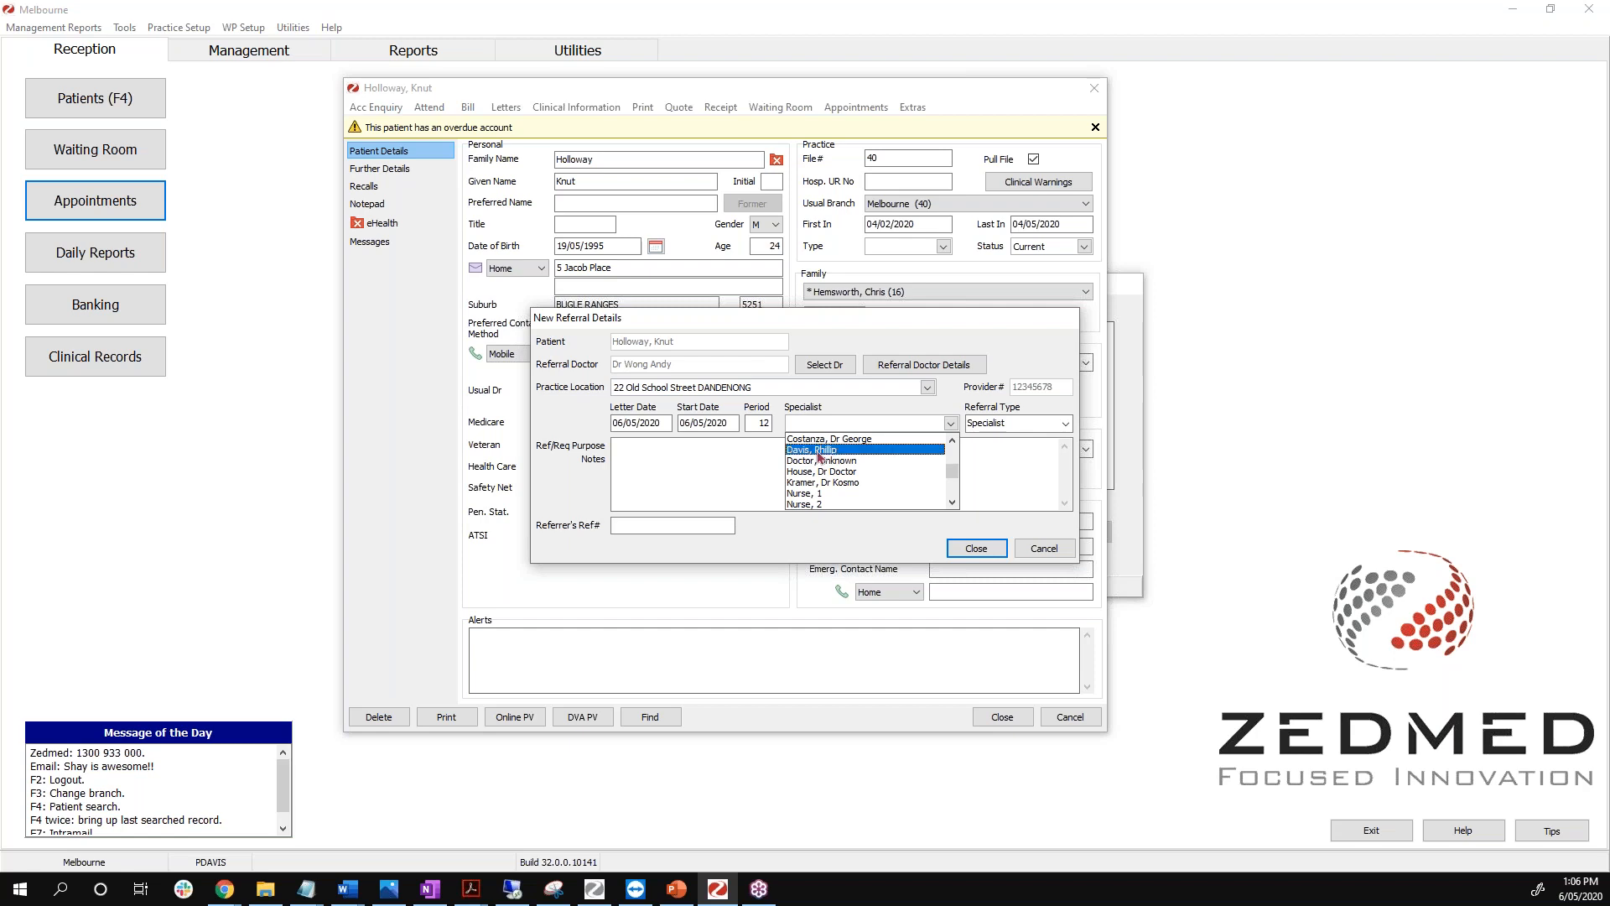
pyautogui.click(818, 451)
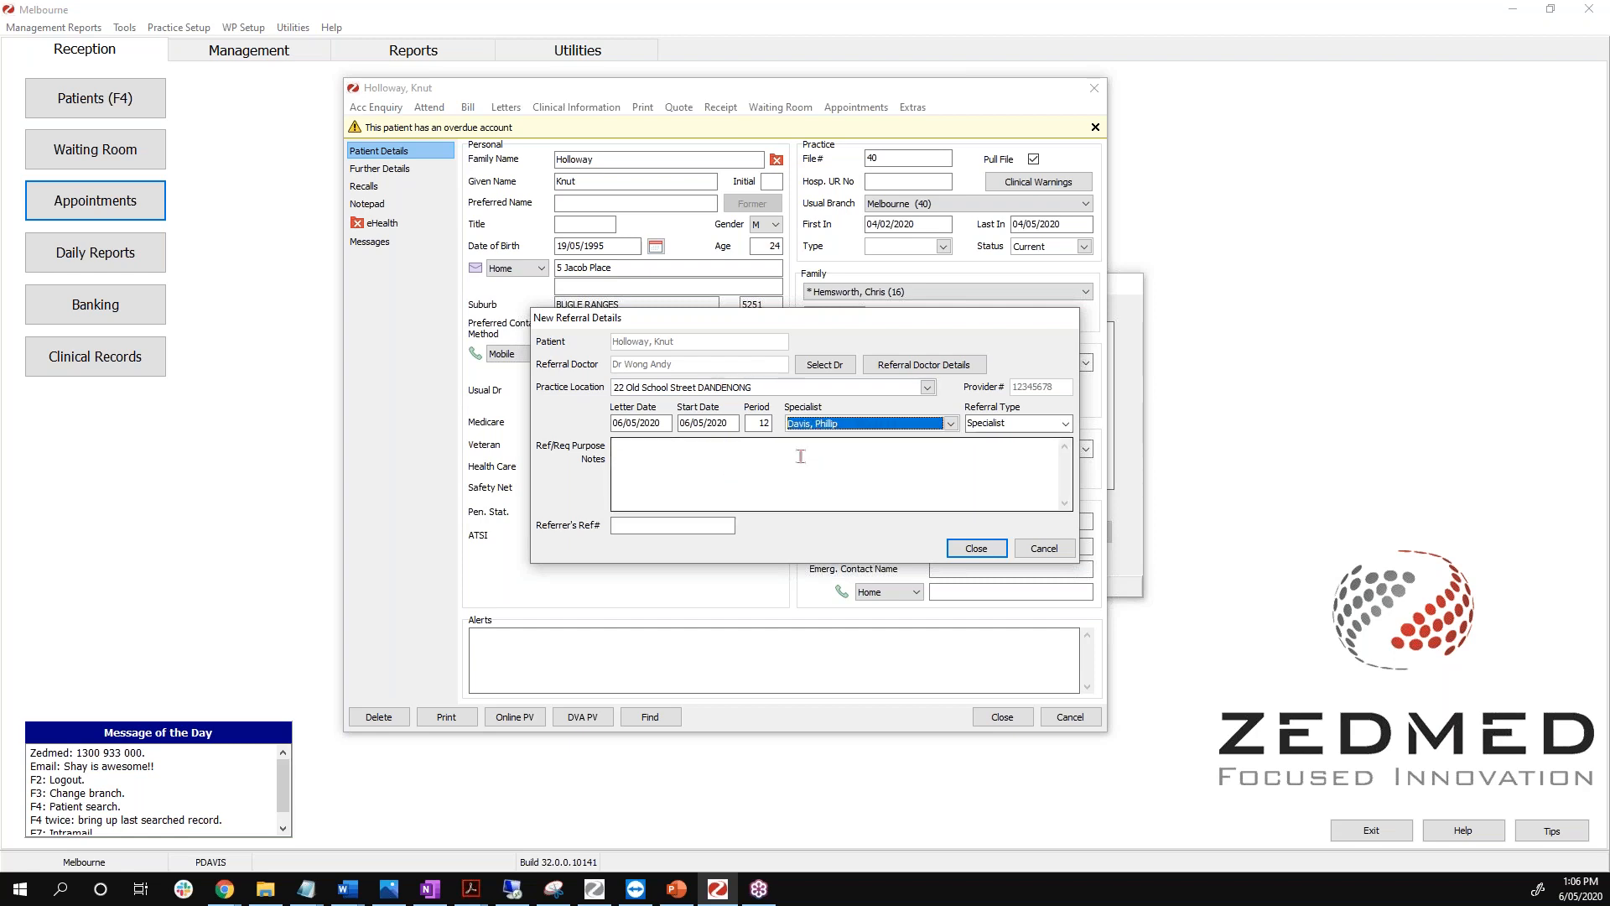
pyautogui.click(798, 455)
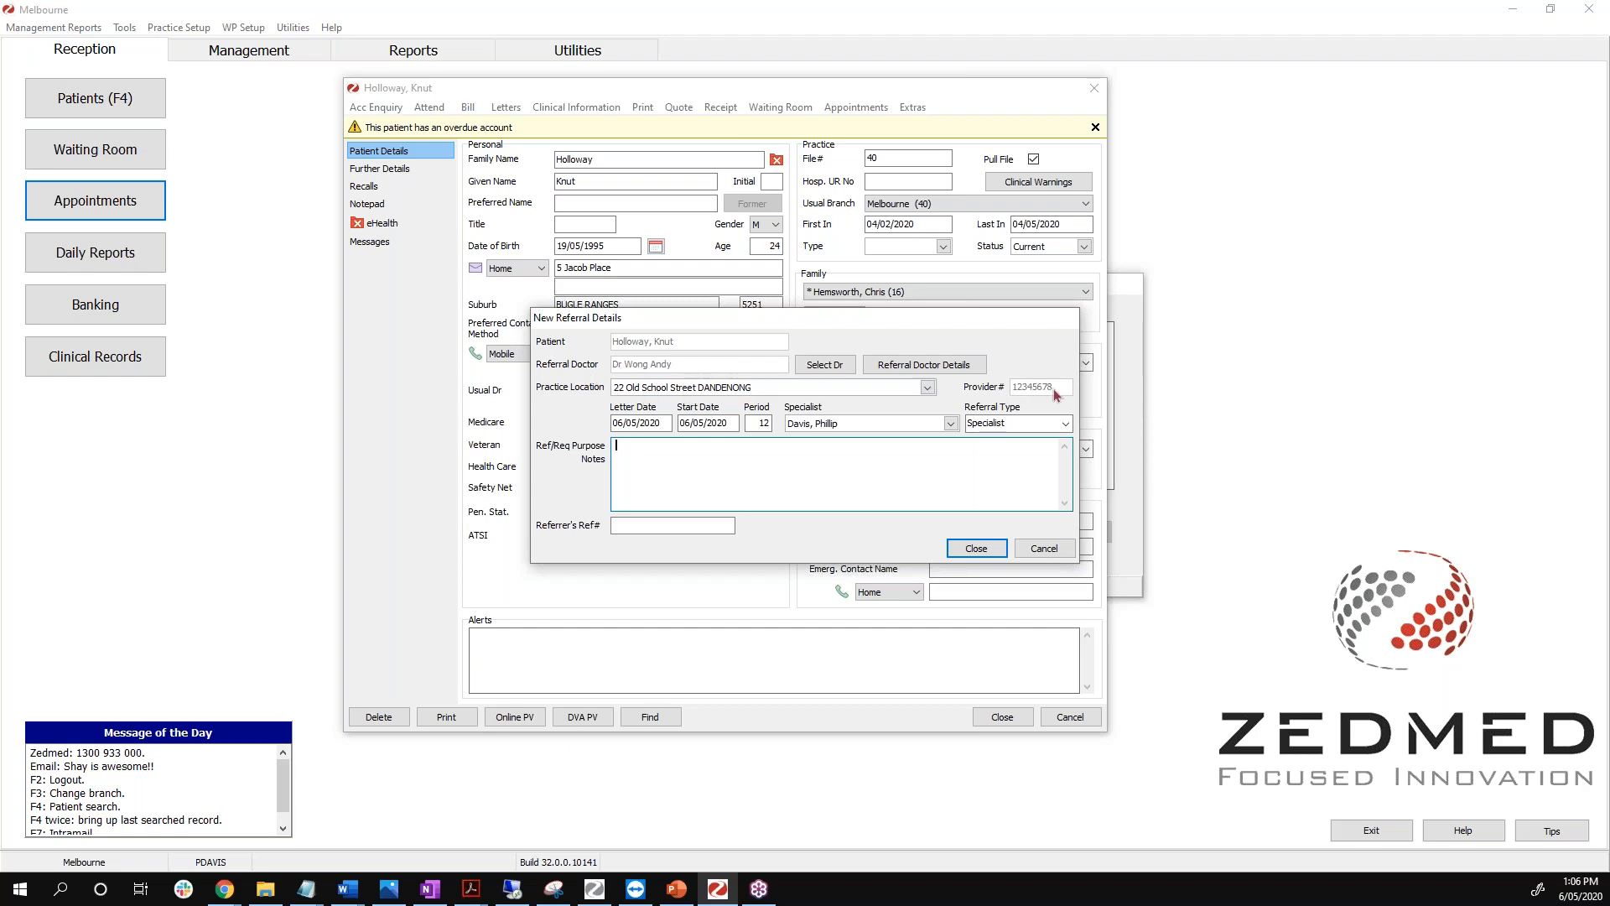
# Check the referral's letter and start dates and set its period to 999 months.
pyautogui.click(653, 422)
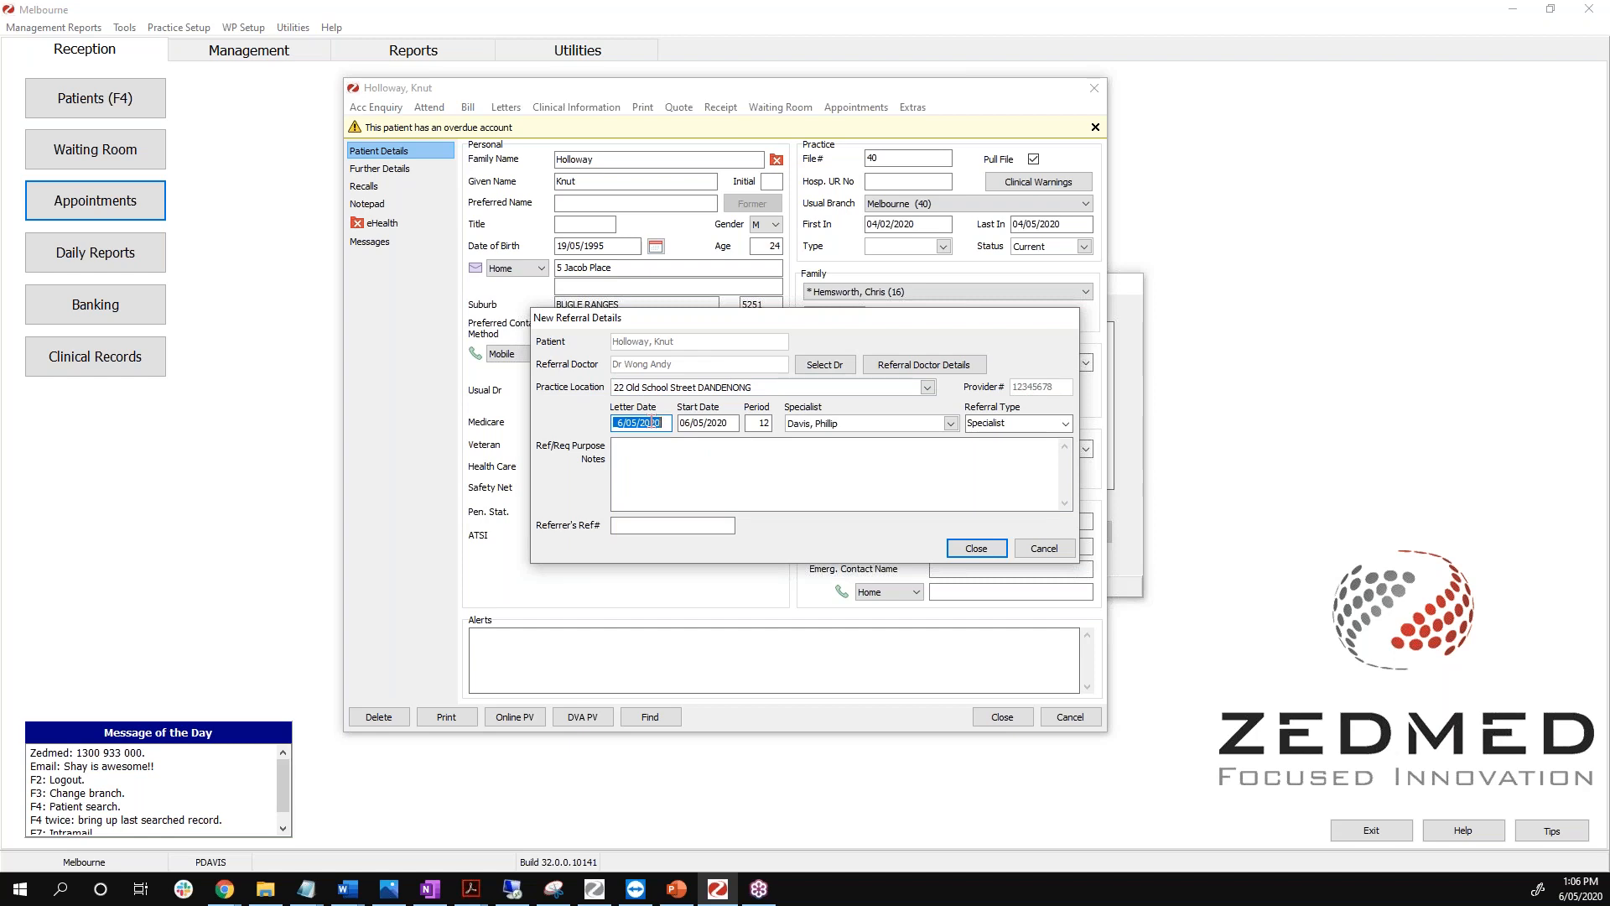
pyautogui.press('Tab')
pyautogui.click(686, 467)
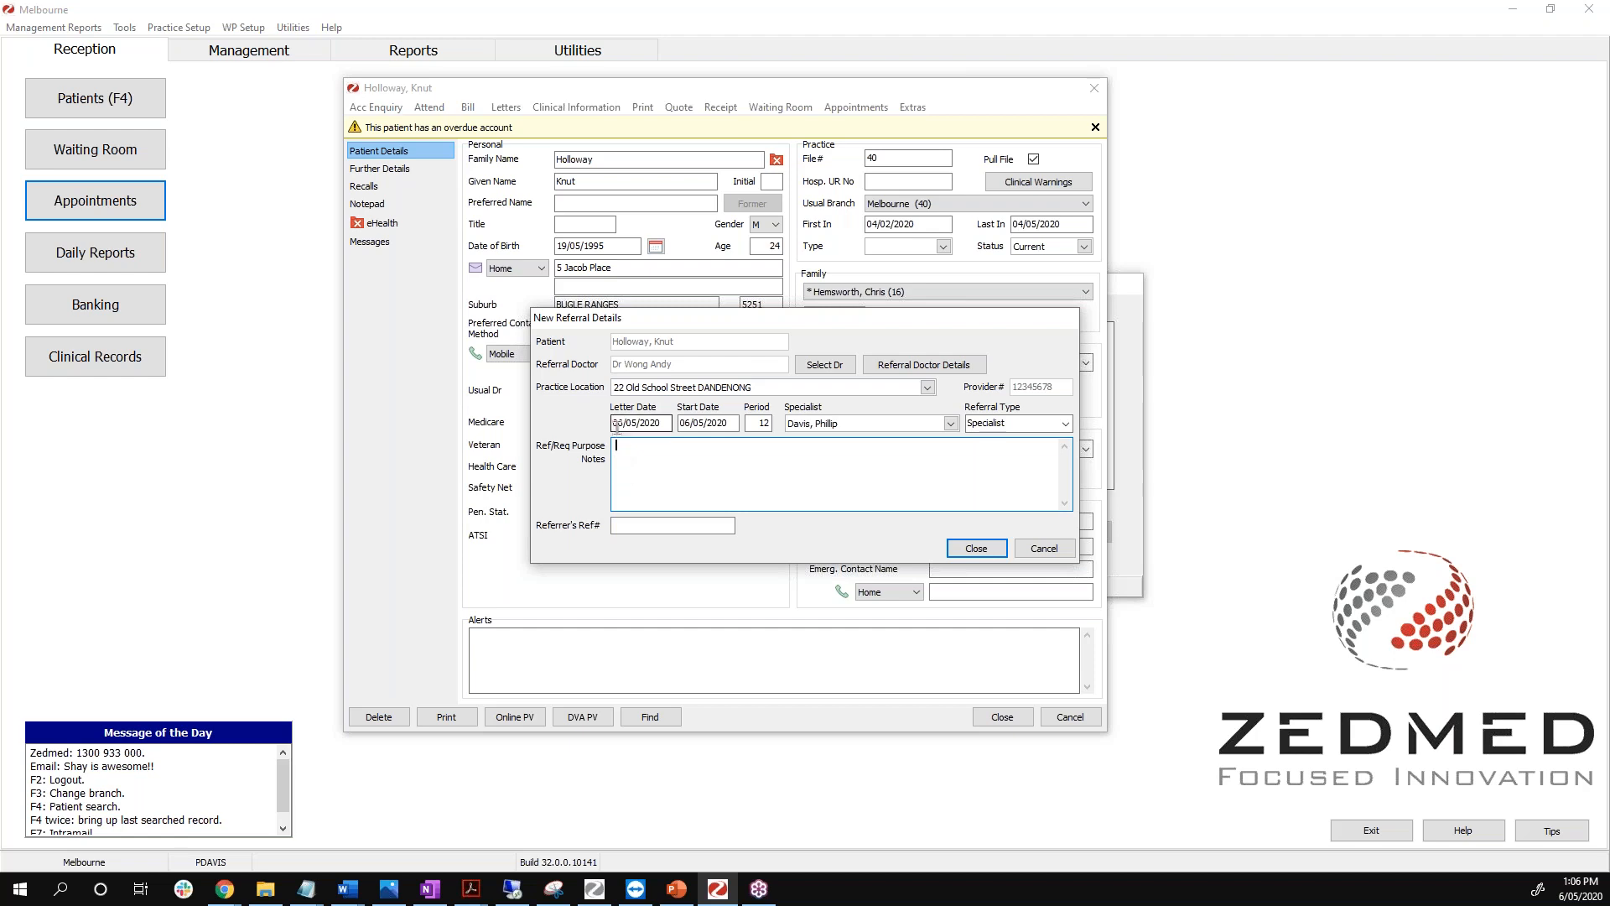
pyautogui.click(617, 423)
pyautogui.click(718, 424)
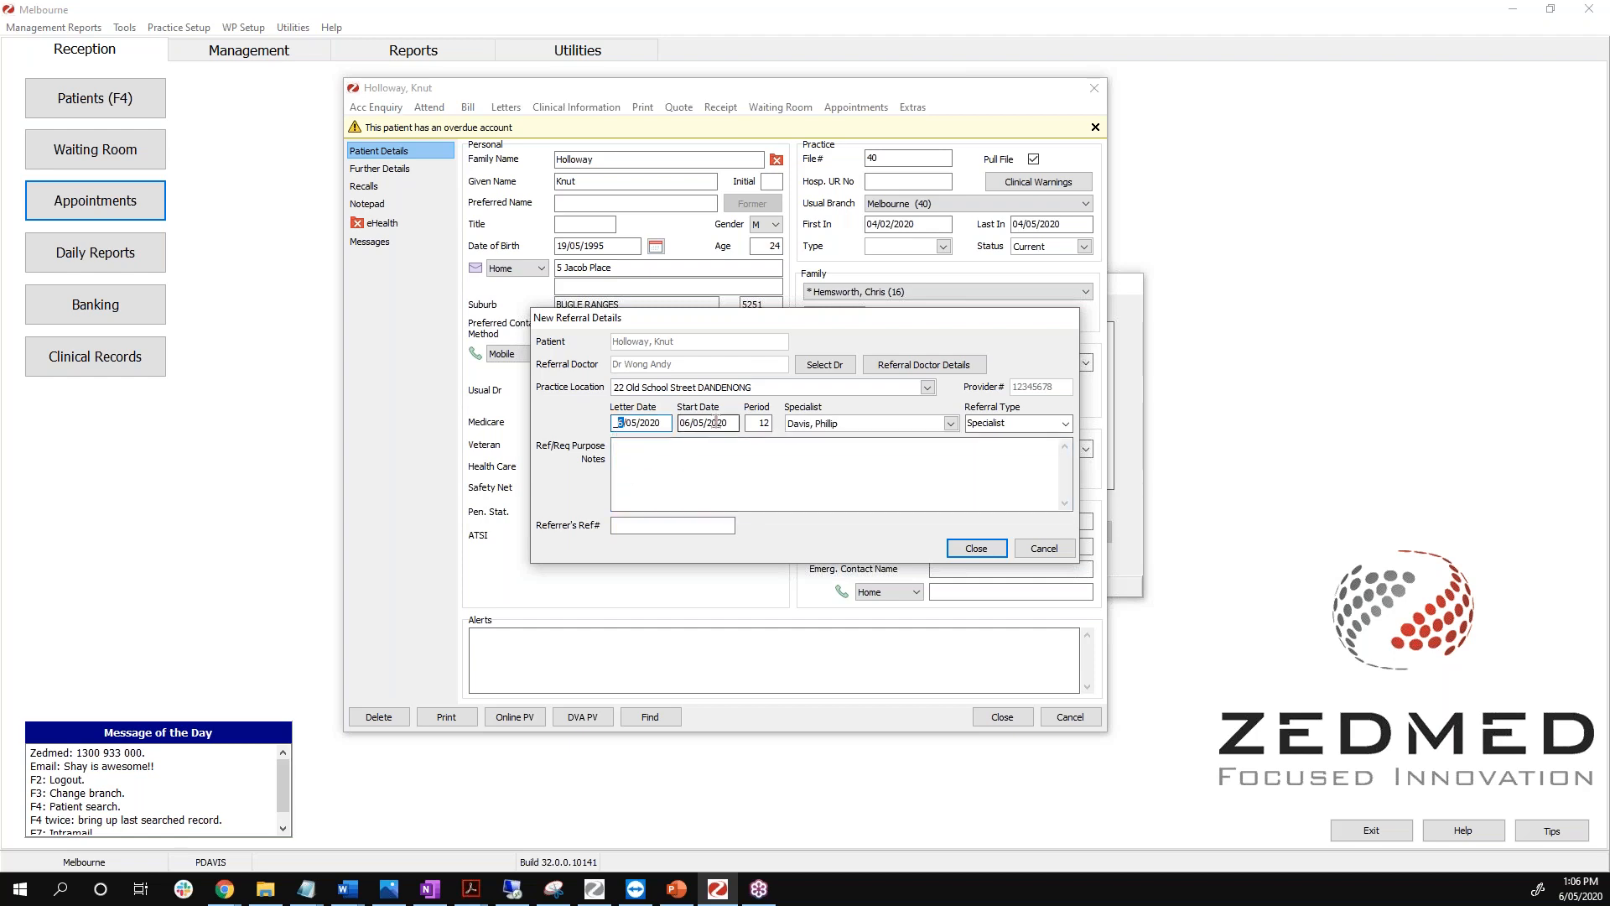
pyautogui.click(755, 424)
pyautogui.moveTo(756, 424); pyautogui.dragTo(745, 423)
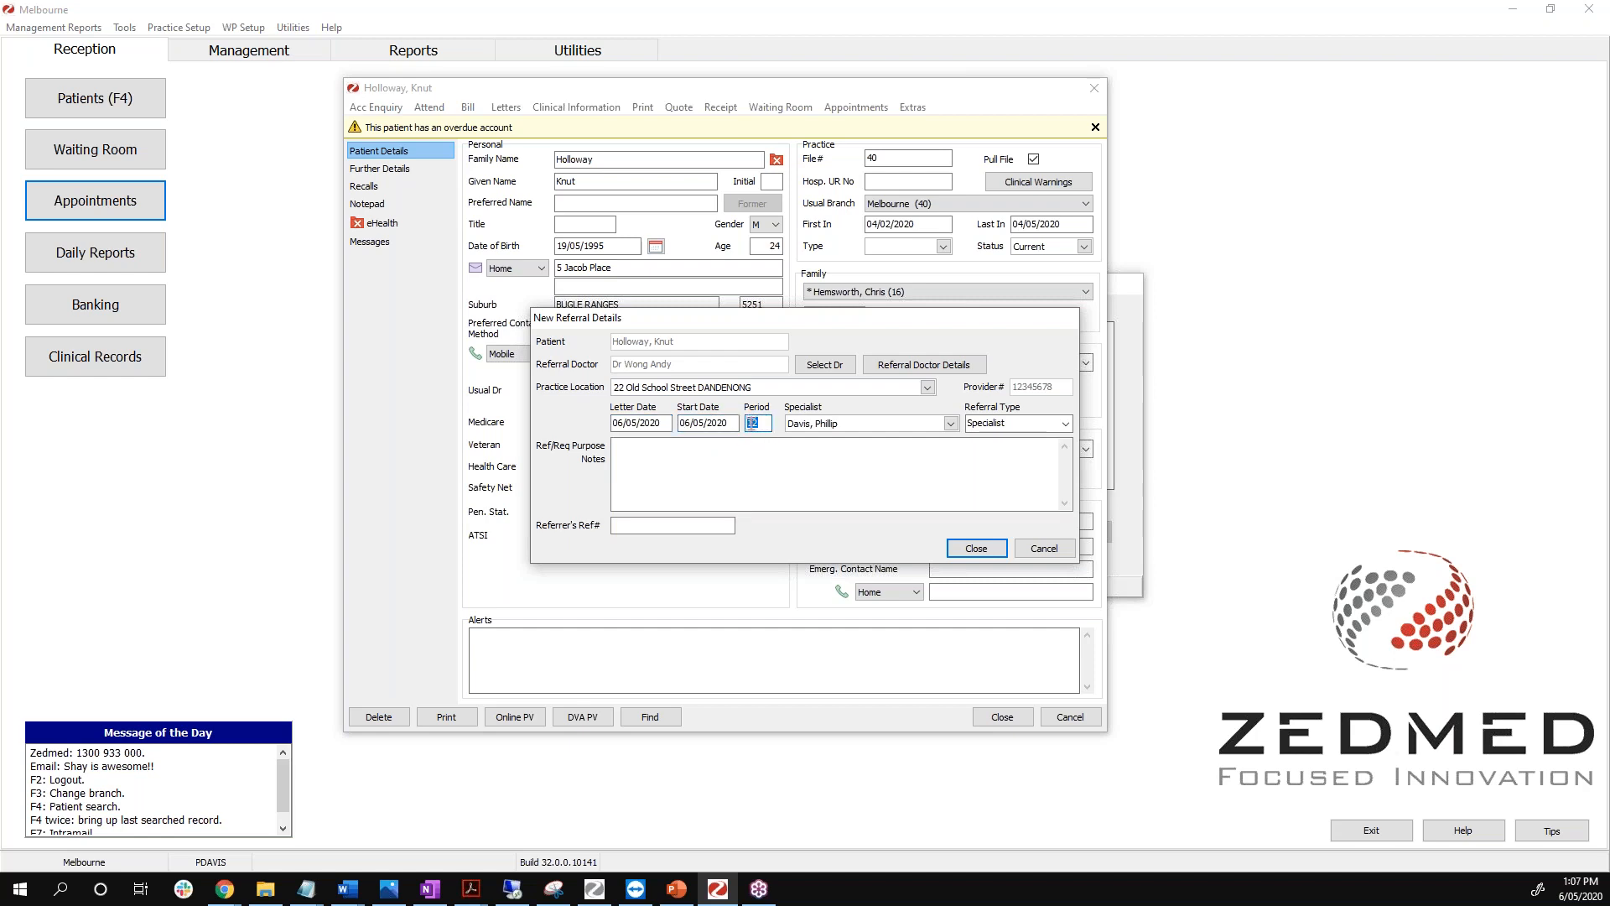
pyautogui.click(766, 424)
pyautogui.moveTo(766, 424); pyautogui.dragTo(743, 424)
pyautogui.write('999')
pyautogui.click(754, 476)
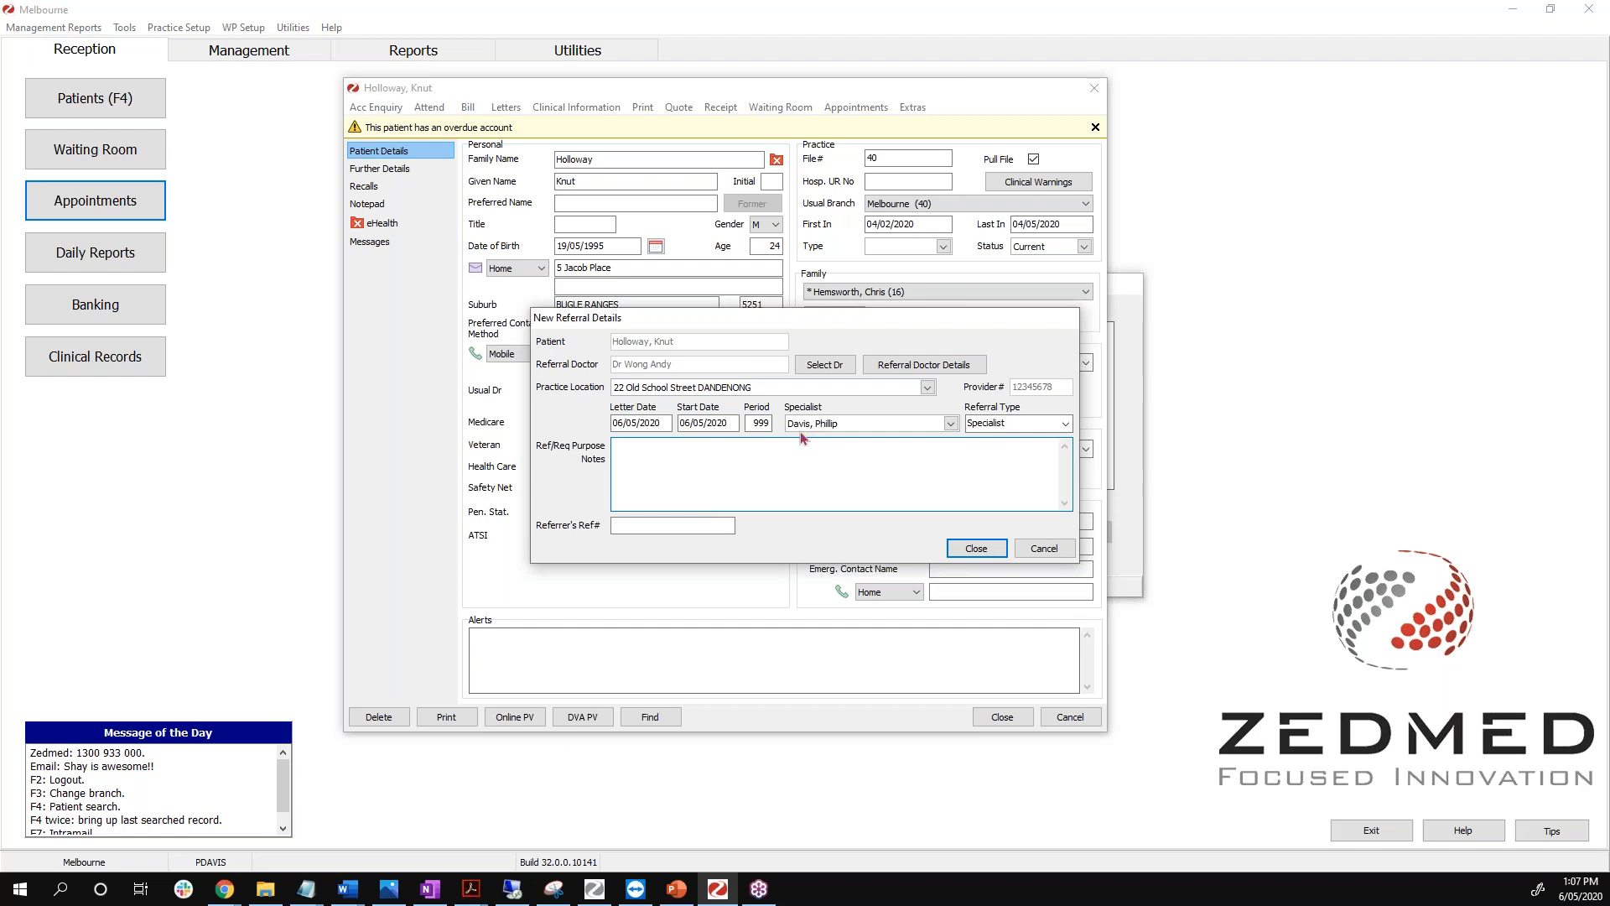
# Review the referral type options, keep Specialist, and save the new referral with empty purpose notes.
pyautogui.click(1008, 430)
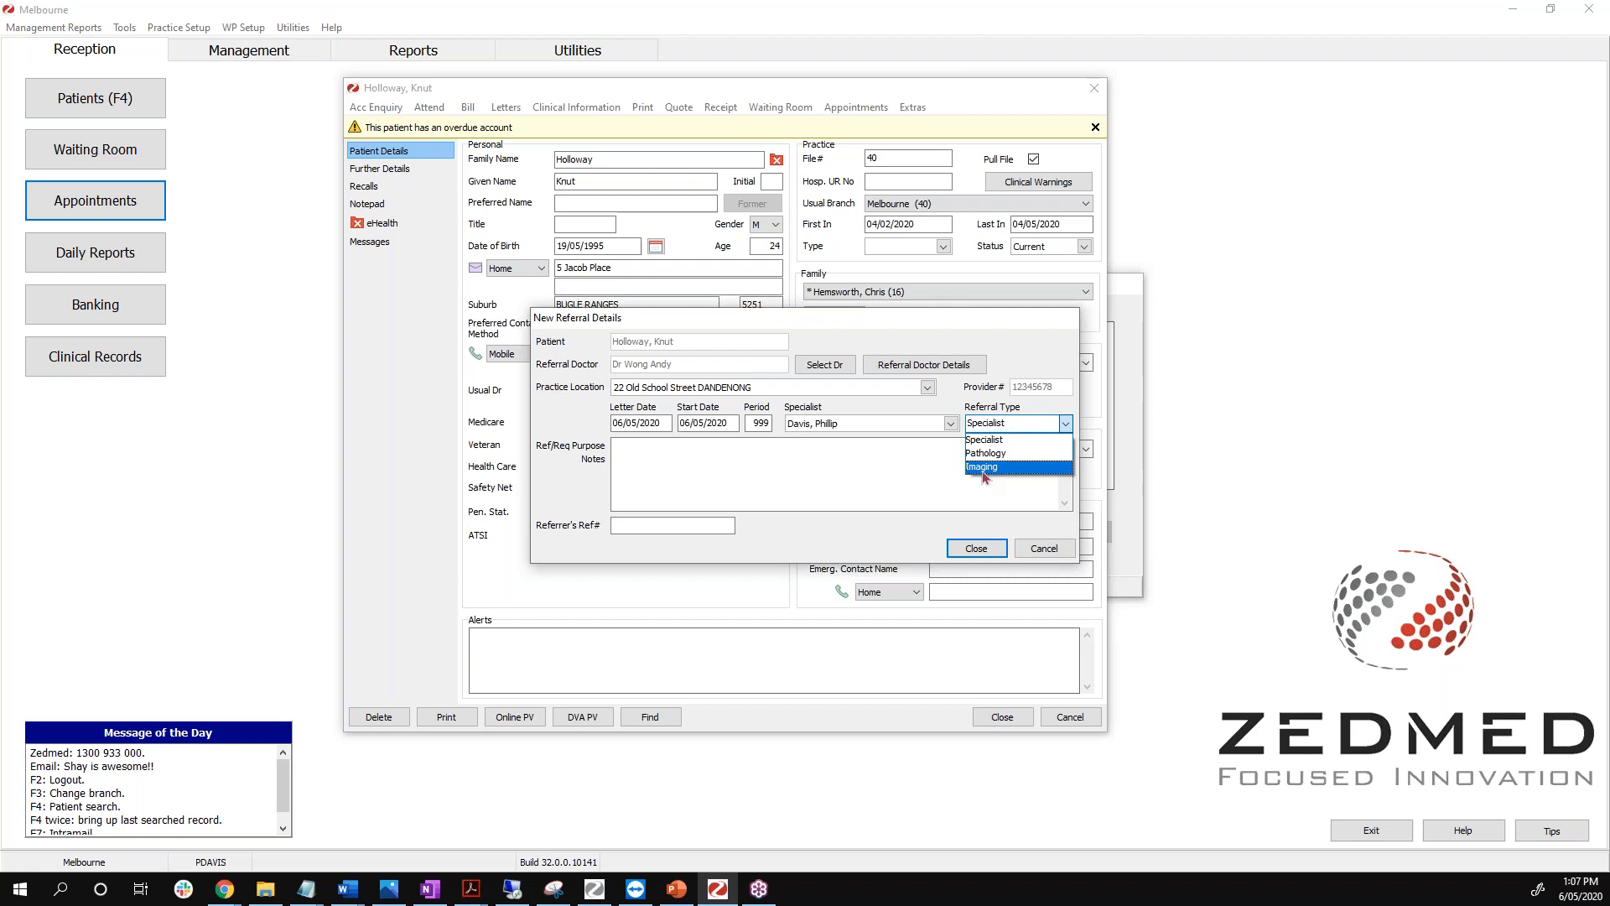
pyautogui.click(921, 477)
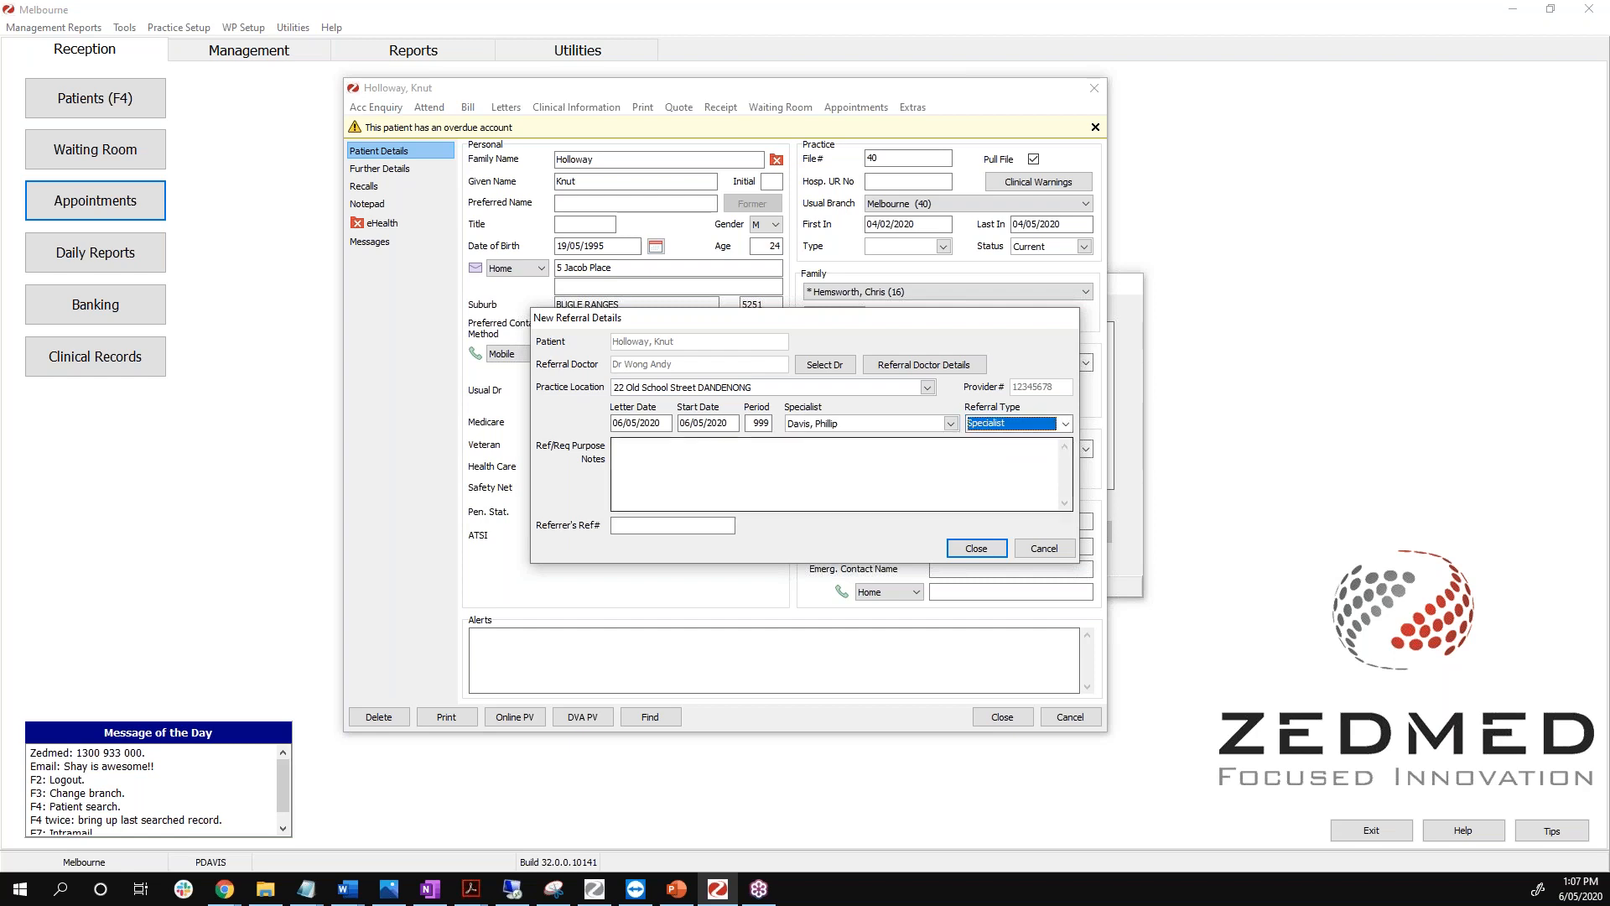
pyautogui.click(709, 464)
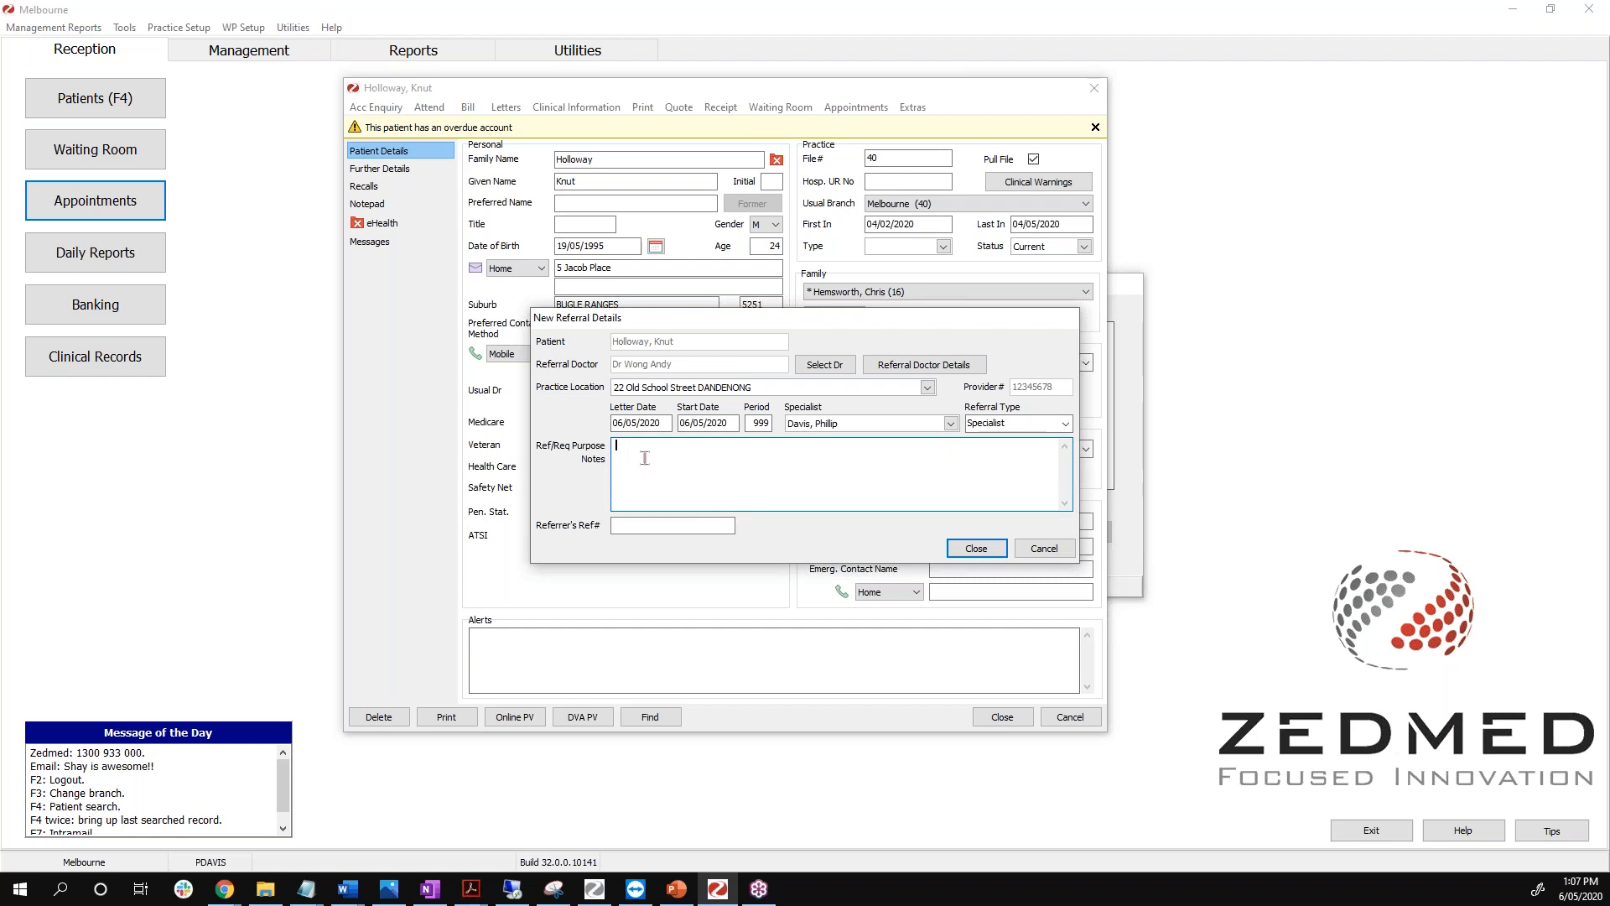
pyautogui.click(959, 551)
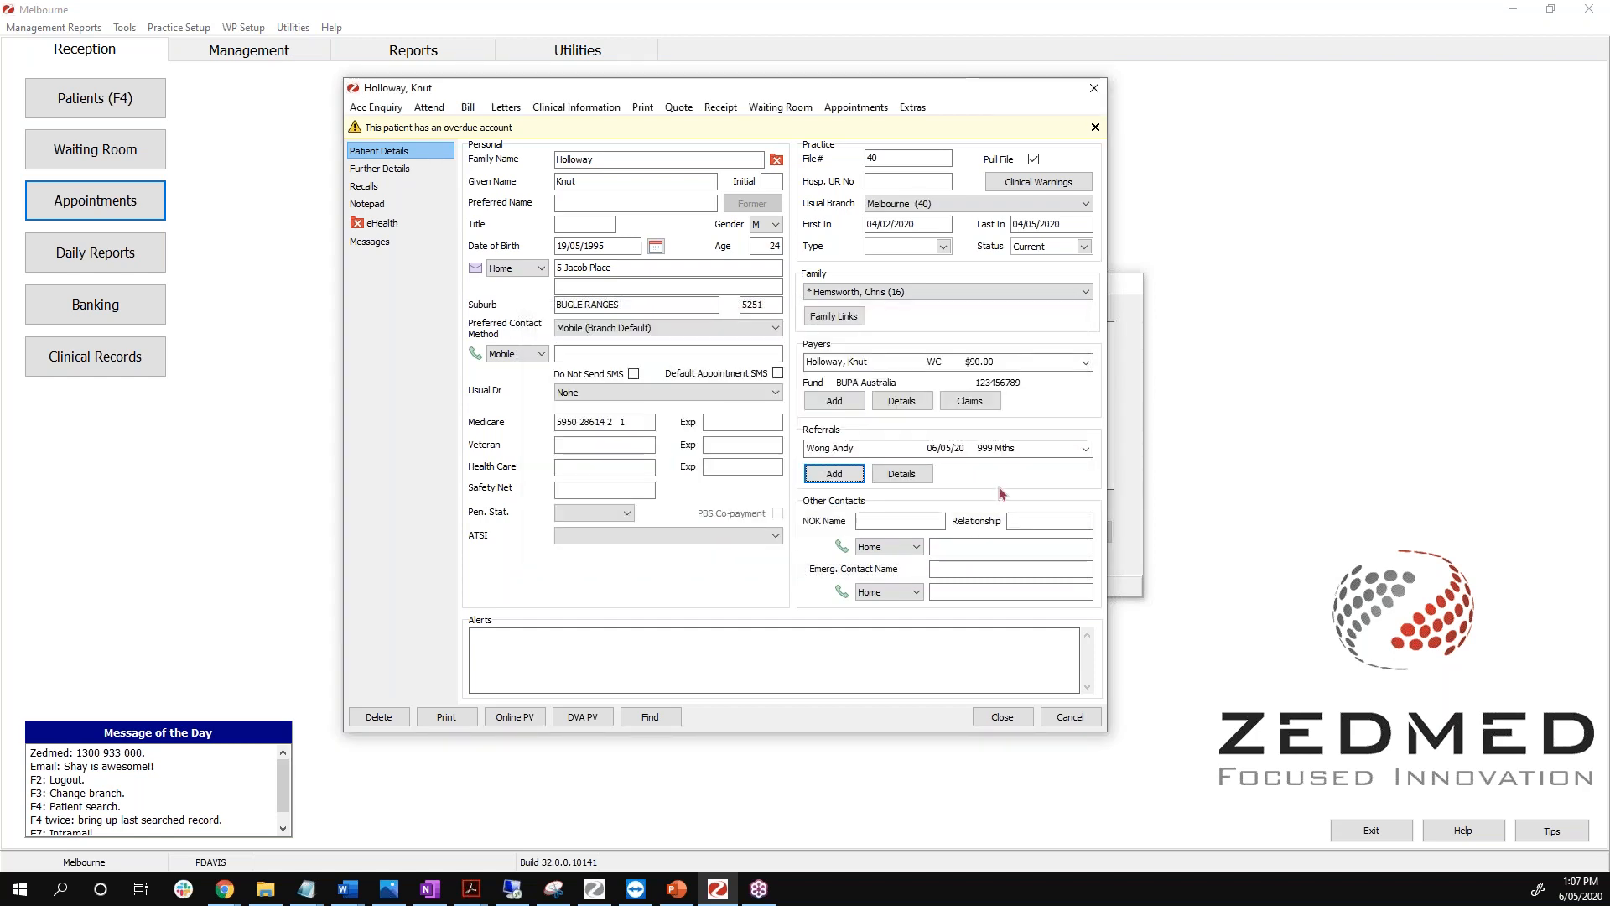
# Open another new referral, discard it, and close the patient record with its changes saved.
pyautogui.click(834, 475)
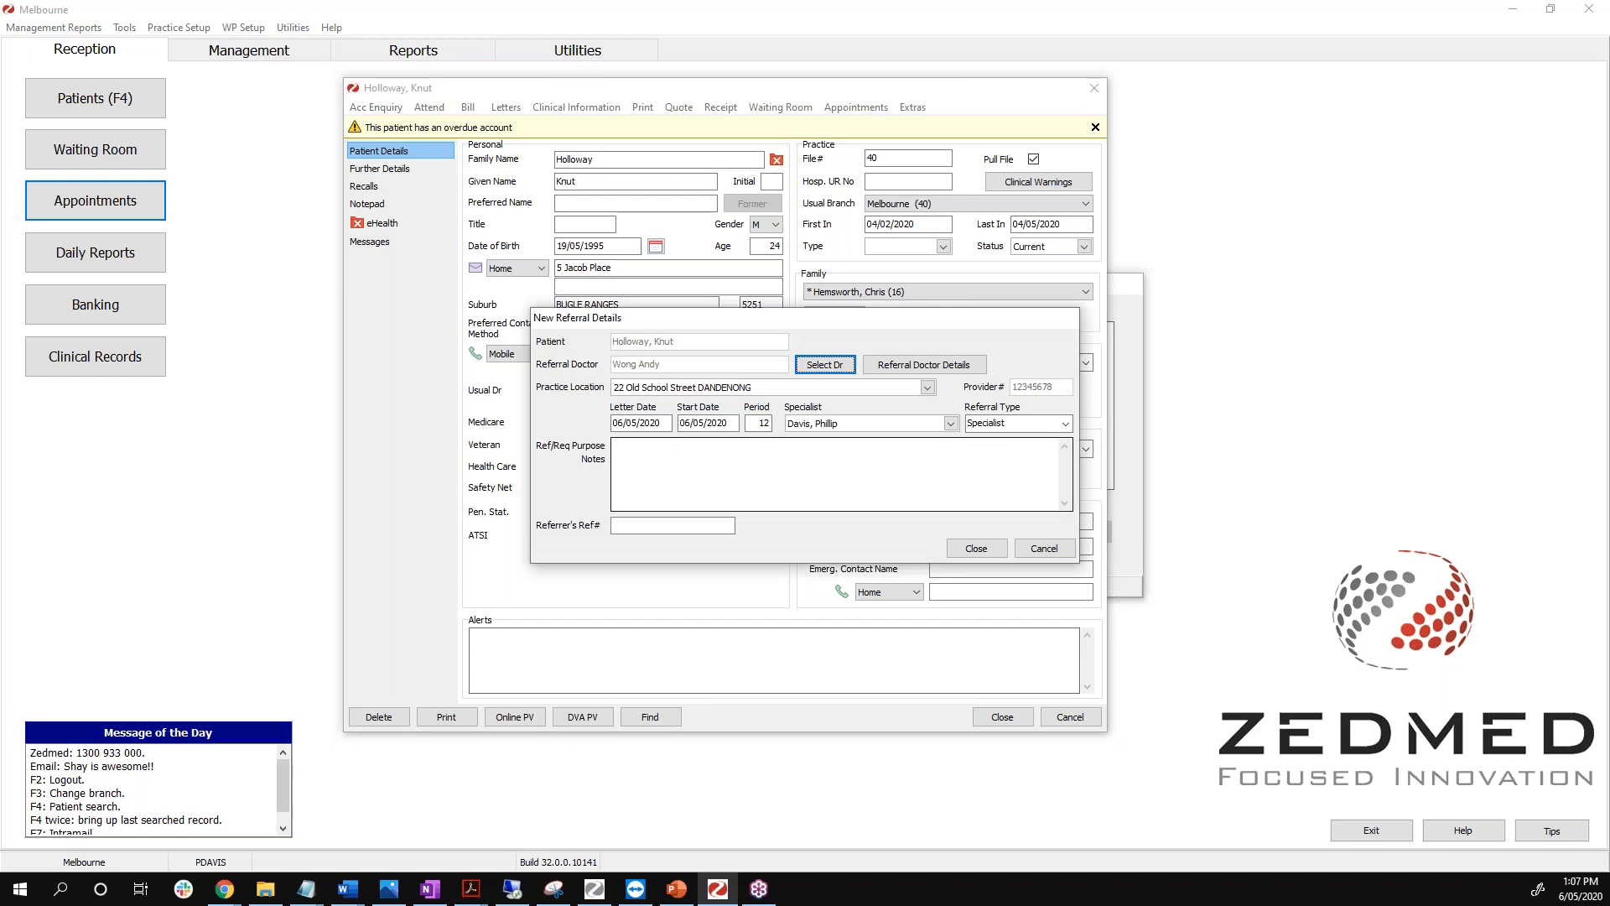
pyautogui.click(1044, 548)
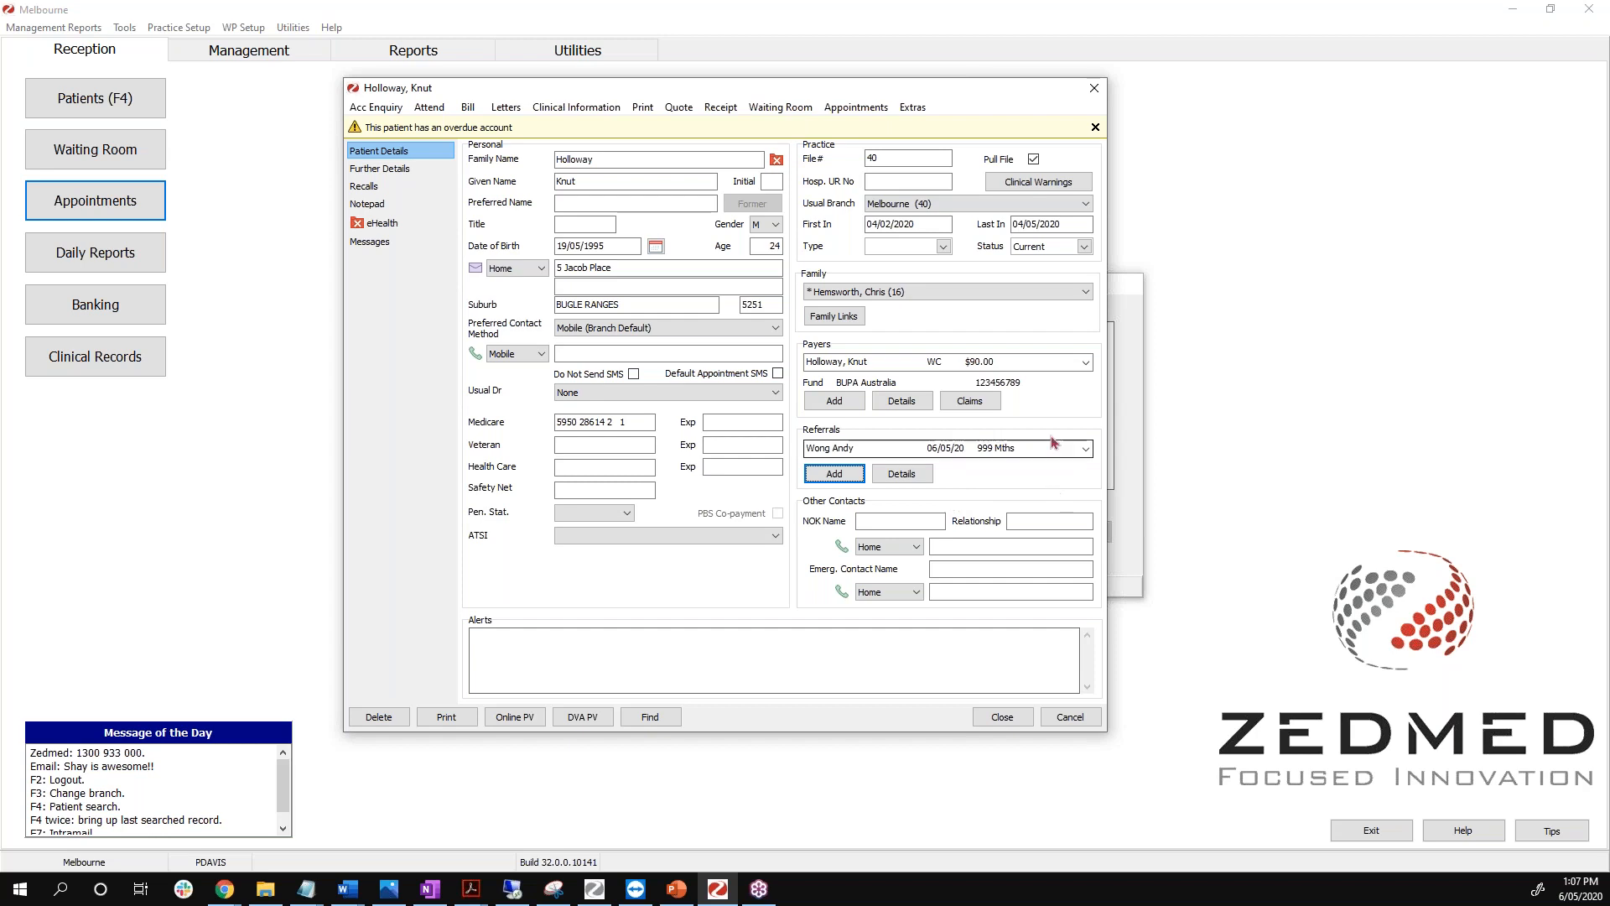
pyautogui.click(999, 722)
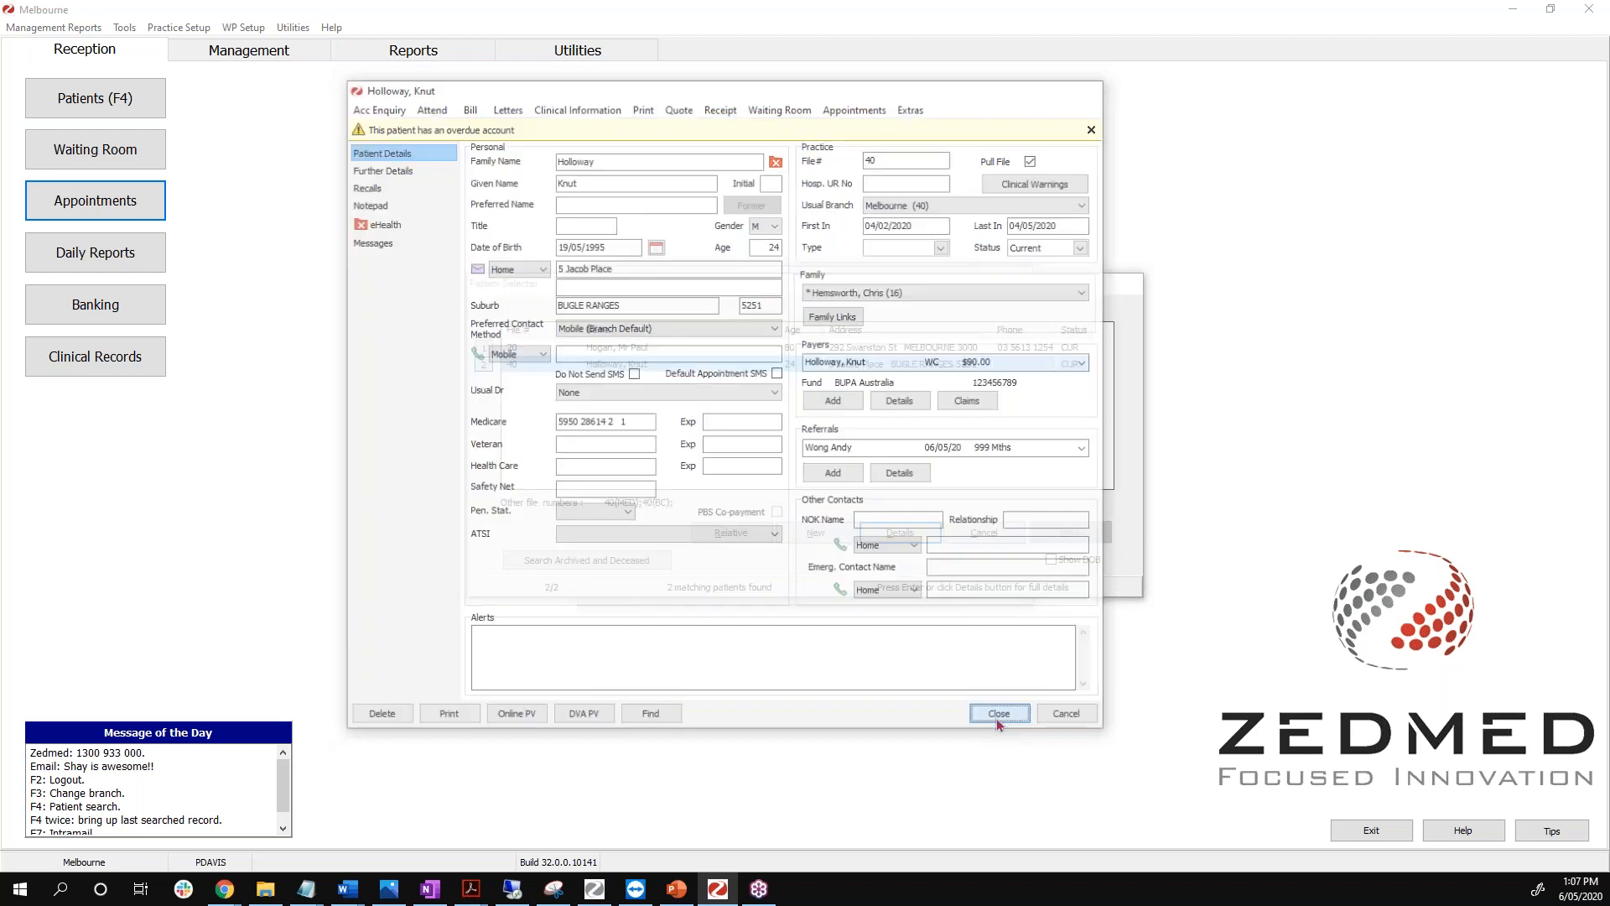
# Open the patient's 11:15 appointment in the appointments grid, review the referral information, and close the appointment details.
pyautogui.click(155, 205)
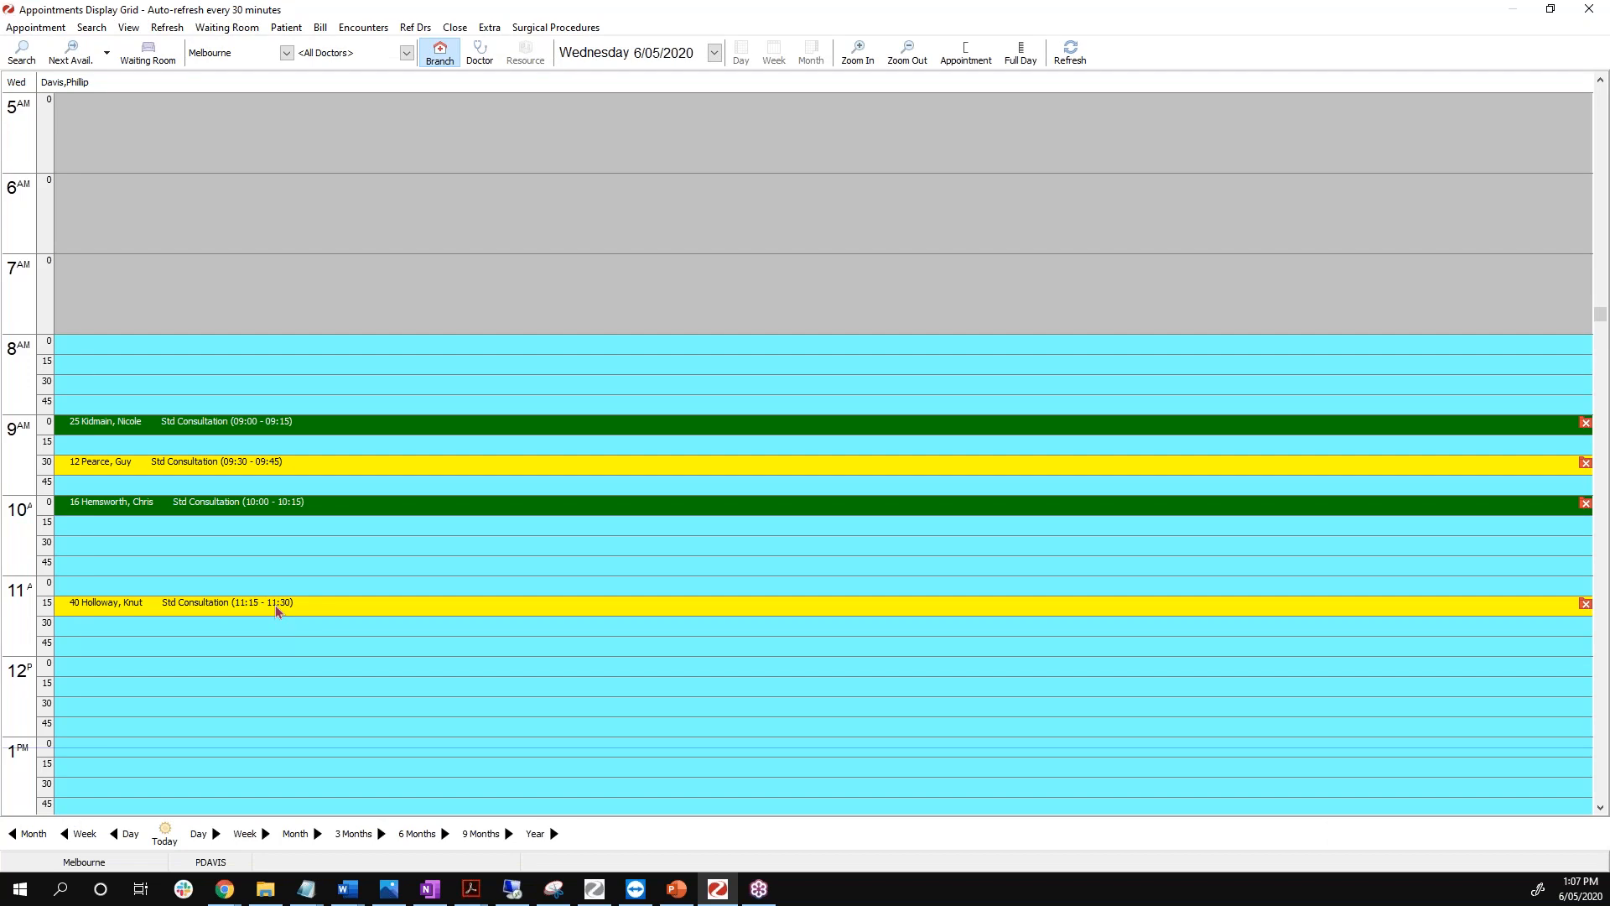
pyautogui.click(278, 609)
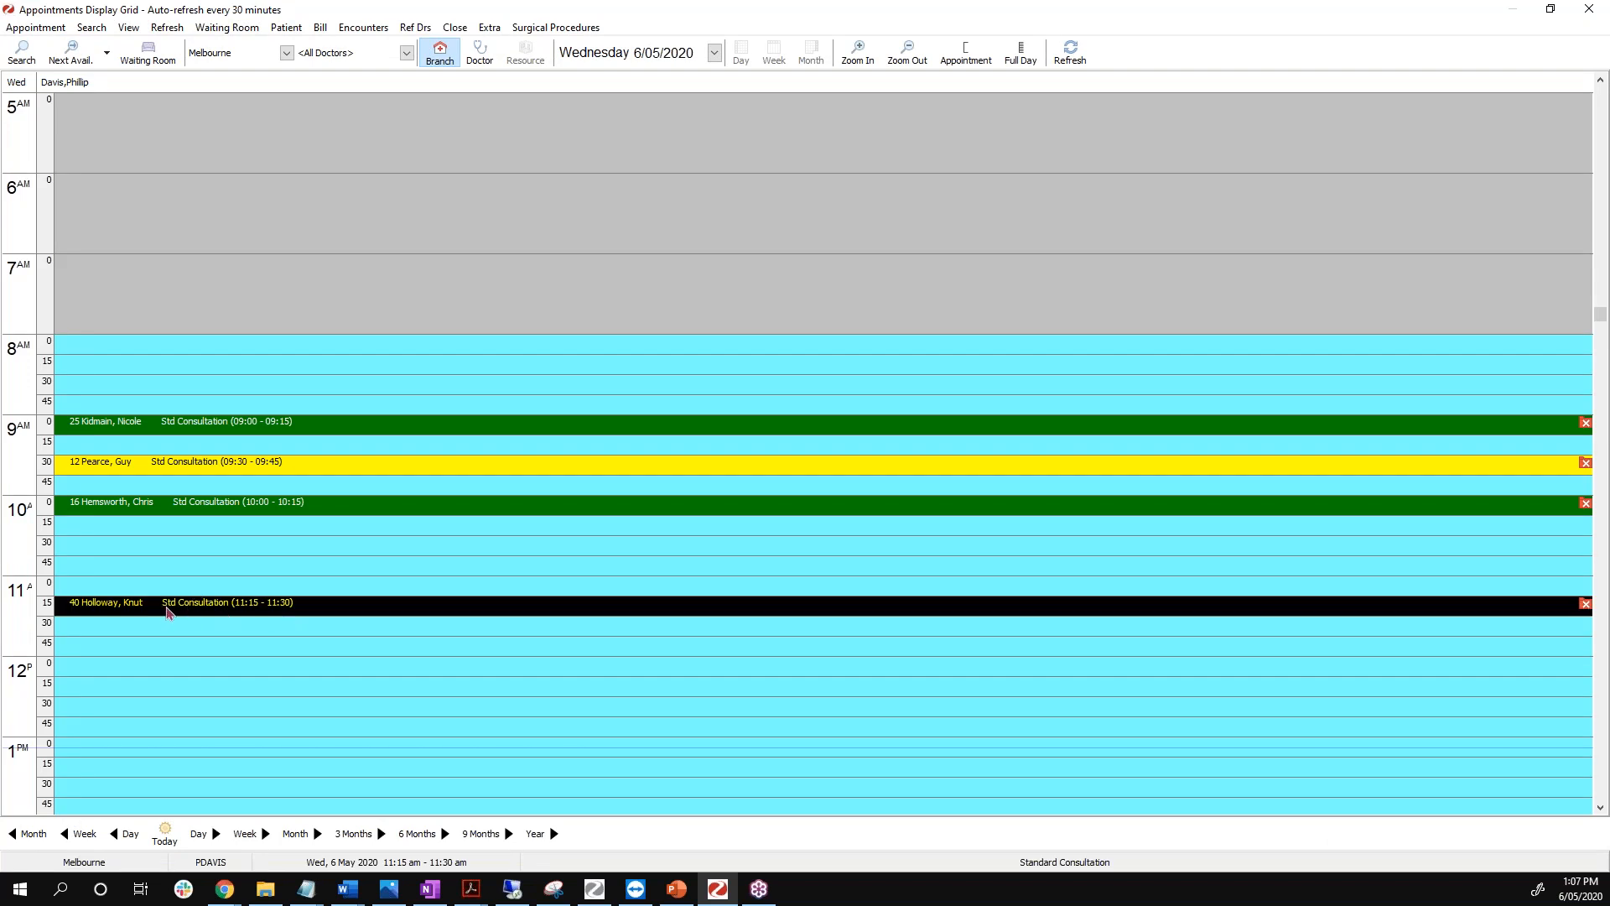
pyautogui.doubleClick(167, 611)
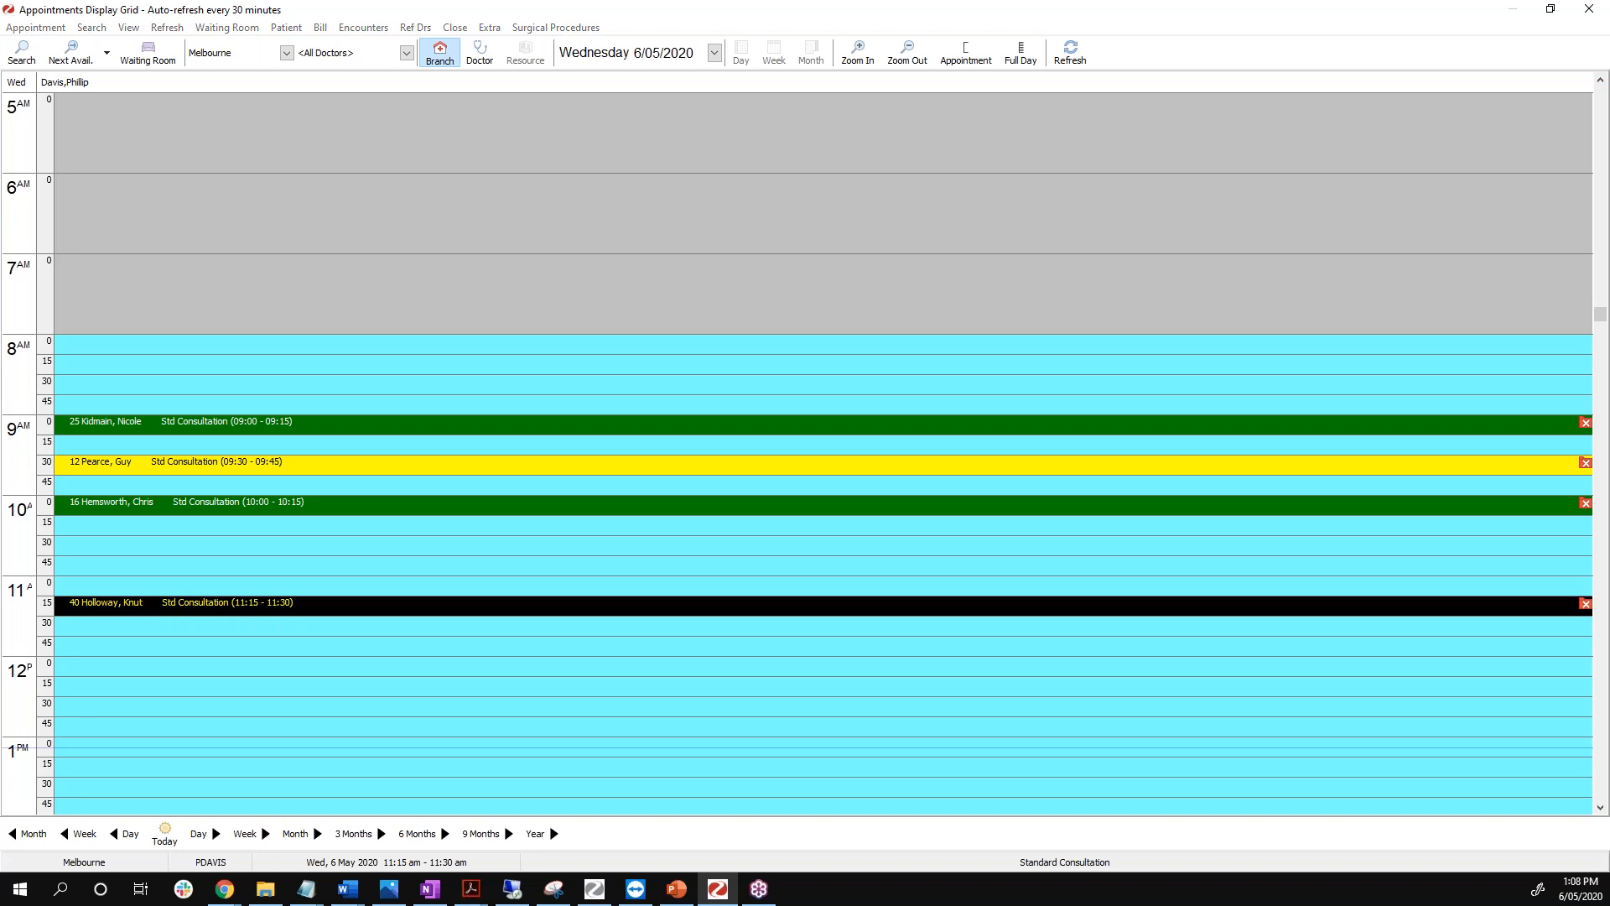
pyautogui.moveTo(761, 174); pyautogui.dragTo(667, 144)
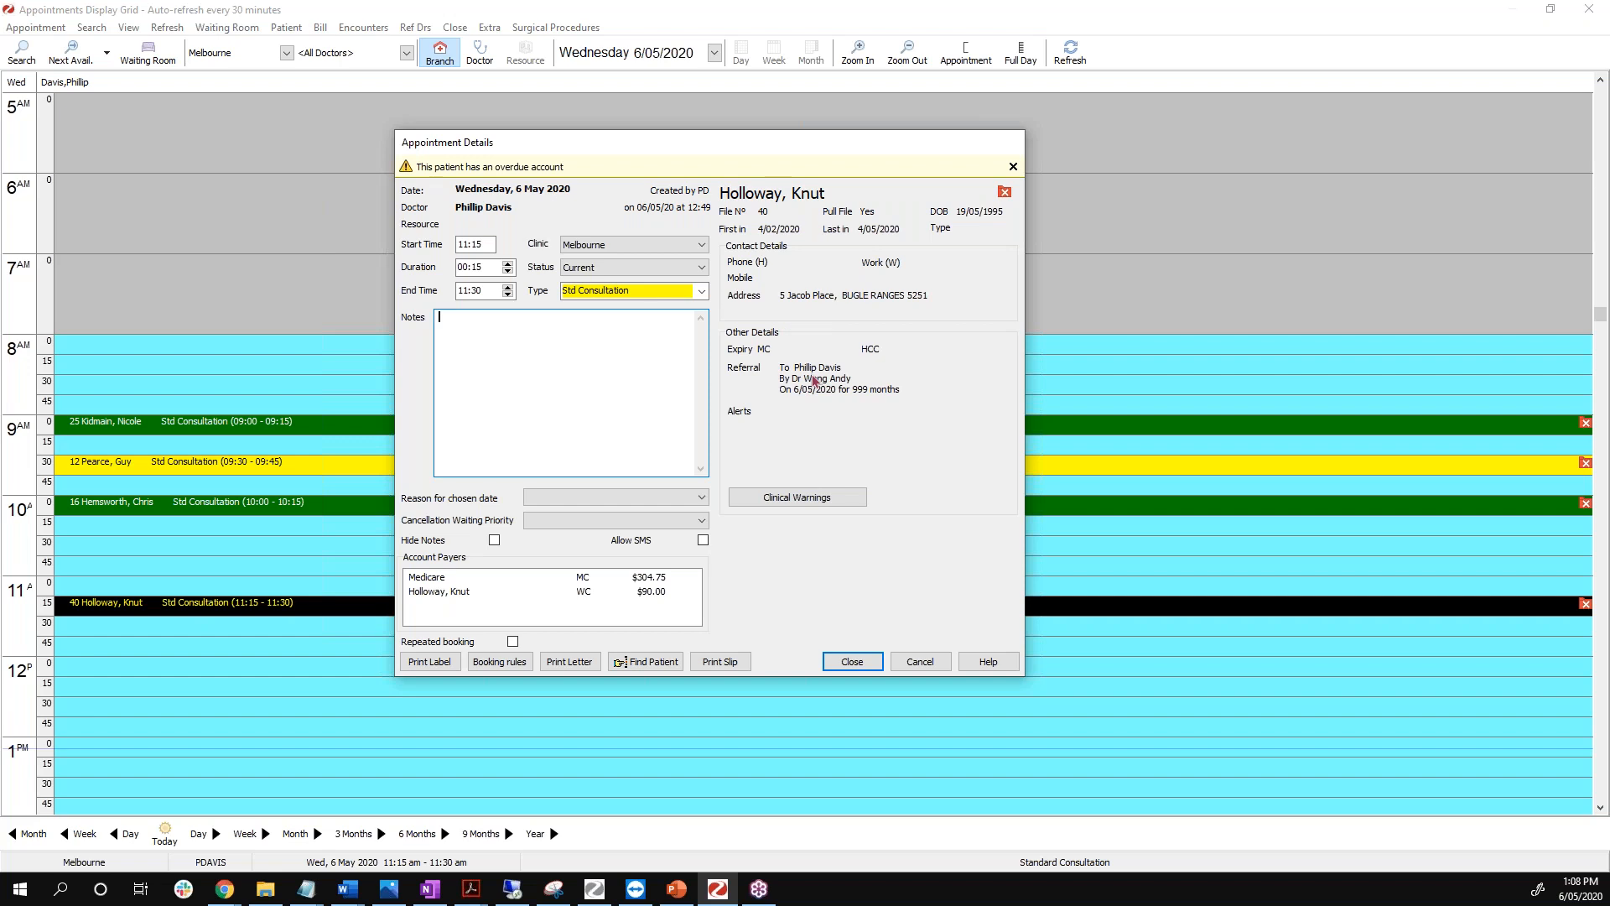
pyautogui.click(852, 662)
# Open the attendance details for the 11:15 appointment, check the doctor and referral, and cancel the attendance.
pyautogui.rightClick(422, 614)
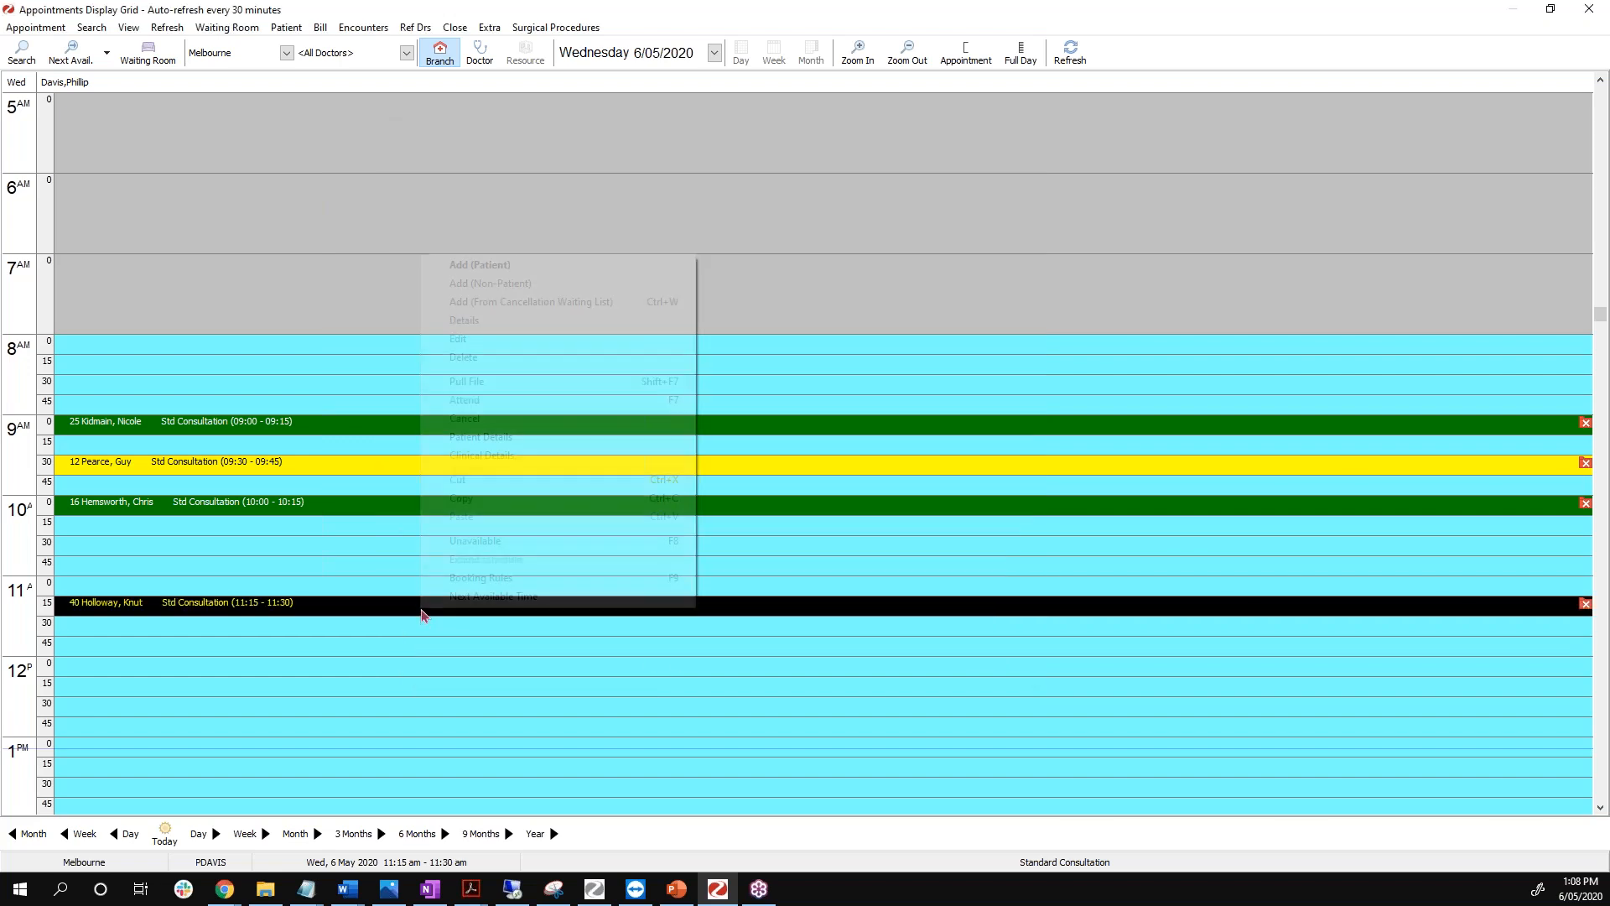
pyautogui.click(485, 401)
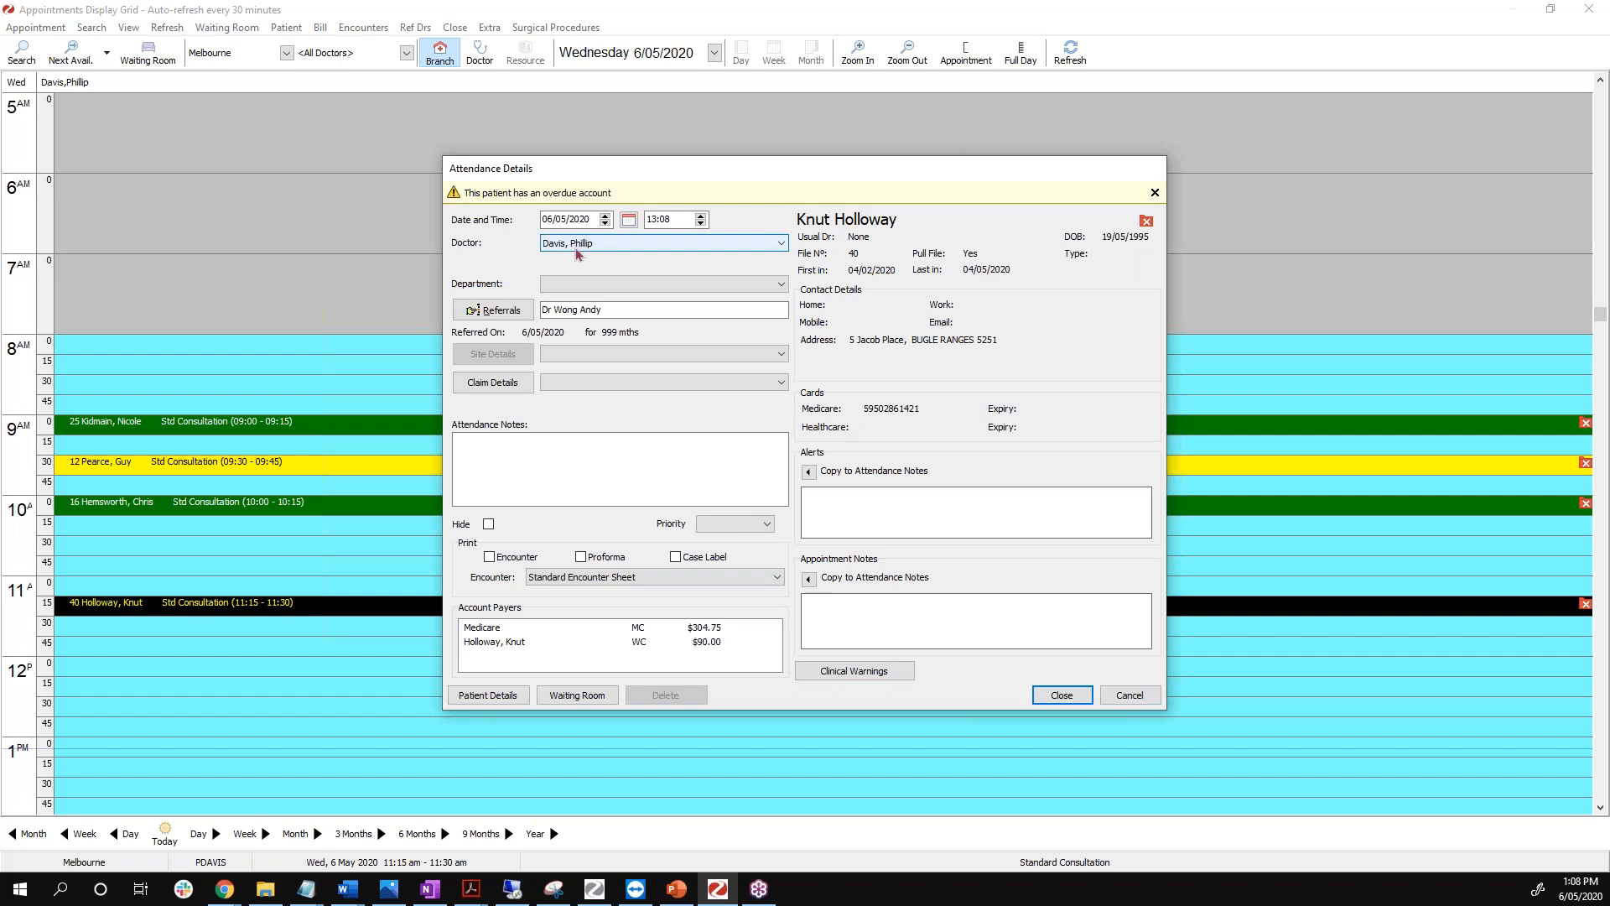
pyautogui.click(1128, 695)
# Open the patient record from the 11:15 appointment and bring up the details of its existing referral.
pyautogui.rightClick(464, 618)
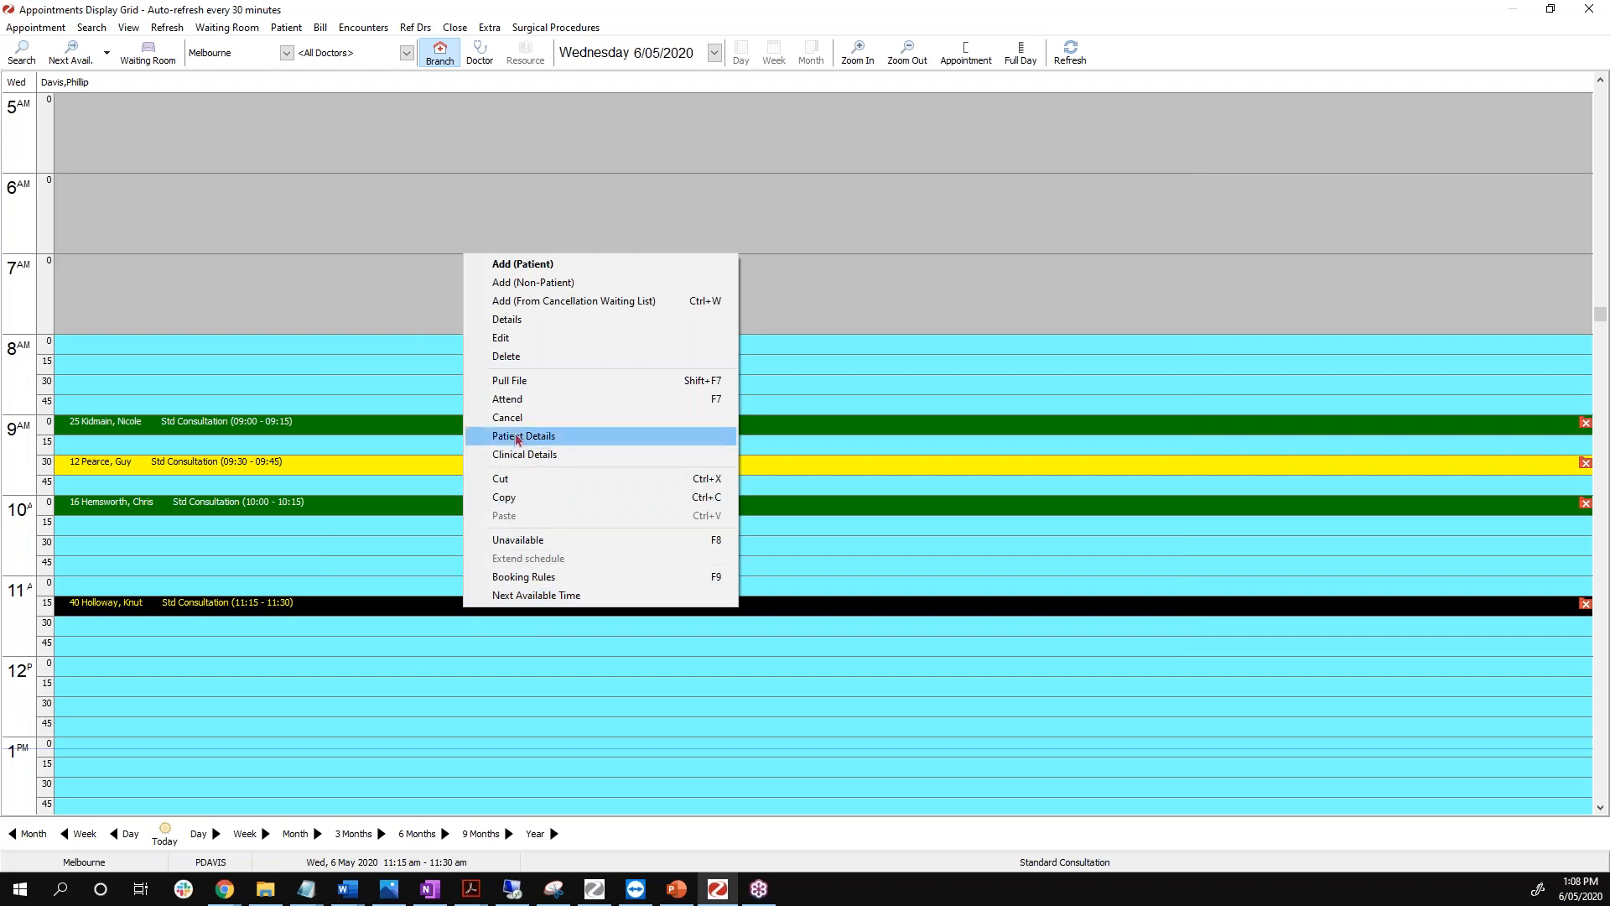
pyautogui.click(517, 436)
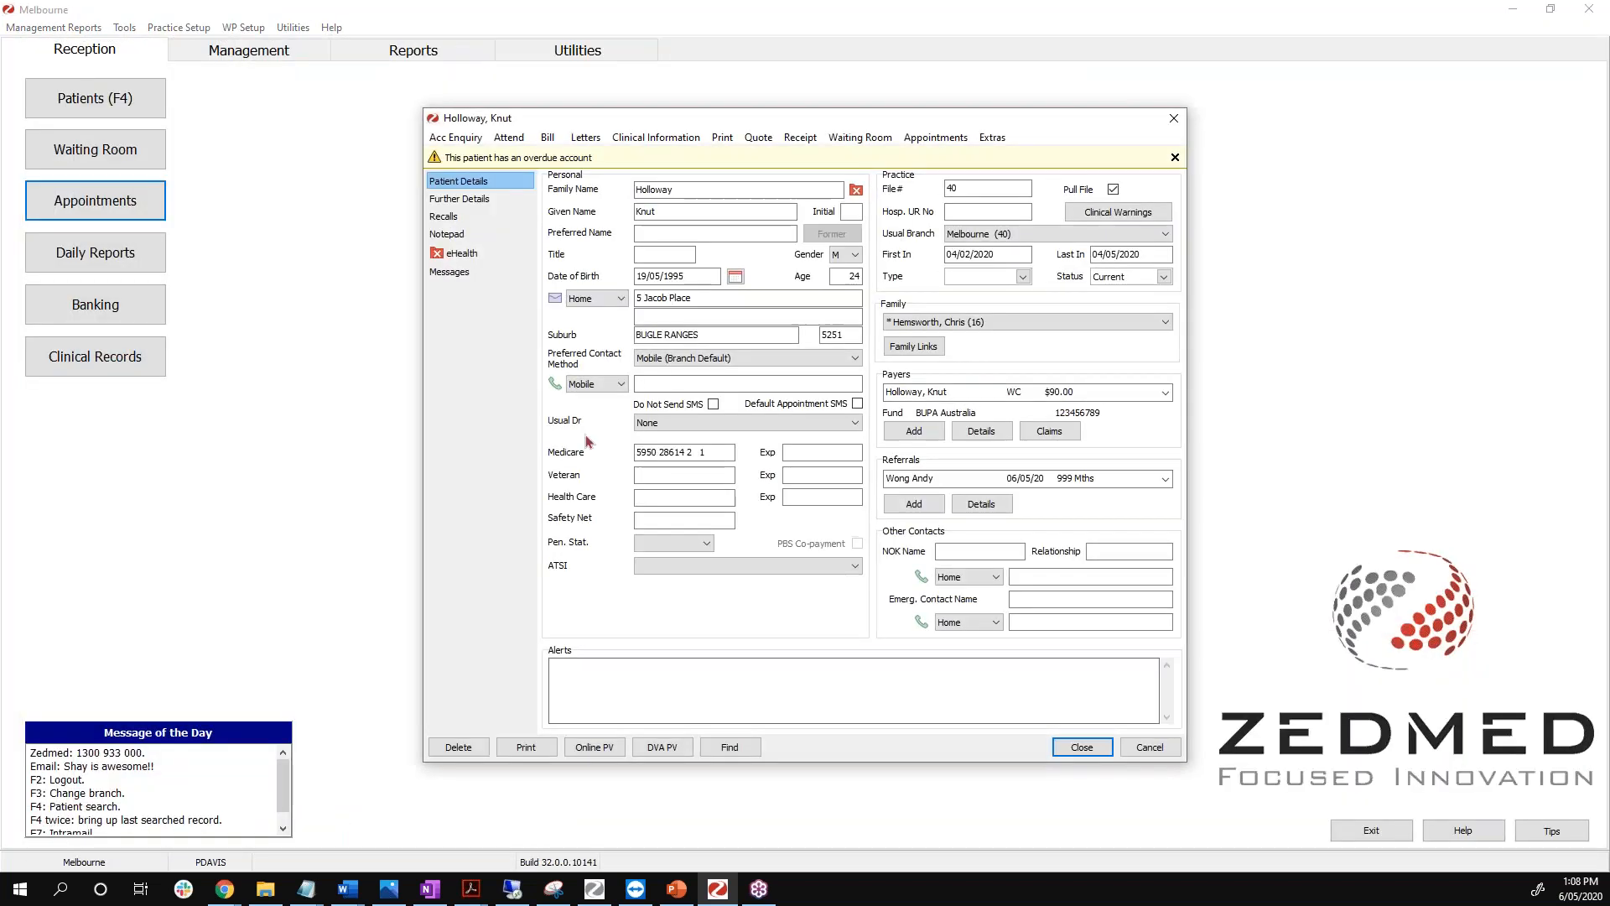
pyautogui.click(979, 510)
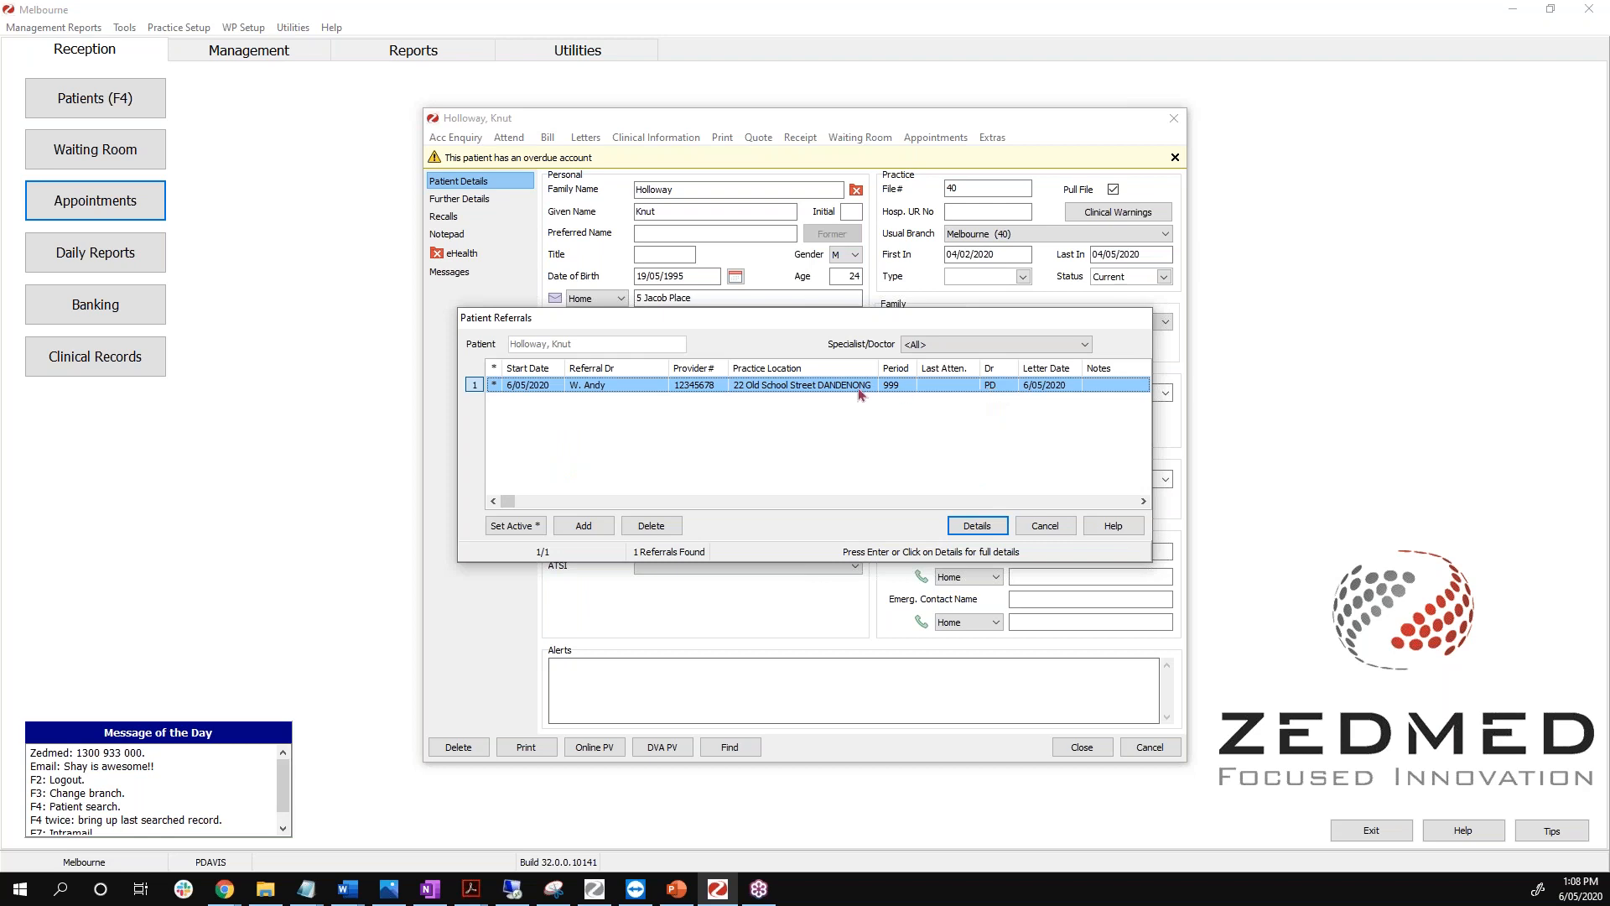
pyautogui.click(1045, 526)
pyautogui.click(976, 507)
pyautogui.click(986, 527)
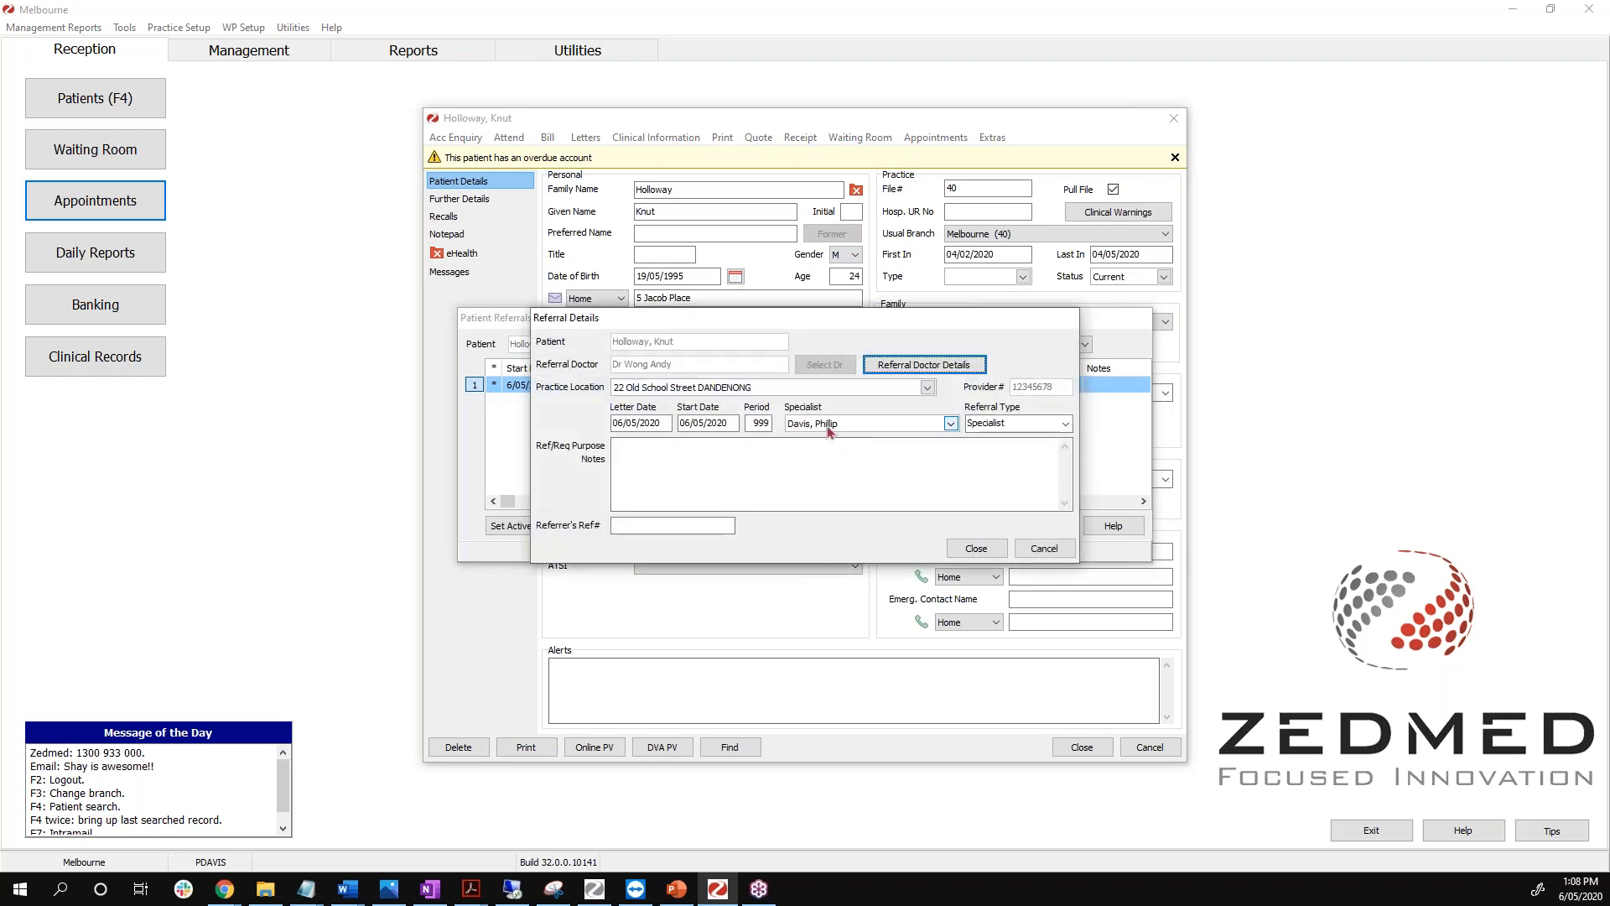
# Reassign the referral to the specialist listed just above the current one, save it, and close the patient record.
pyautogui.click(829, 424)
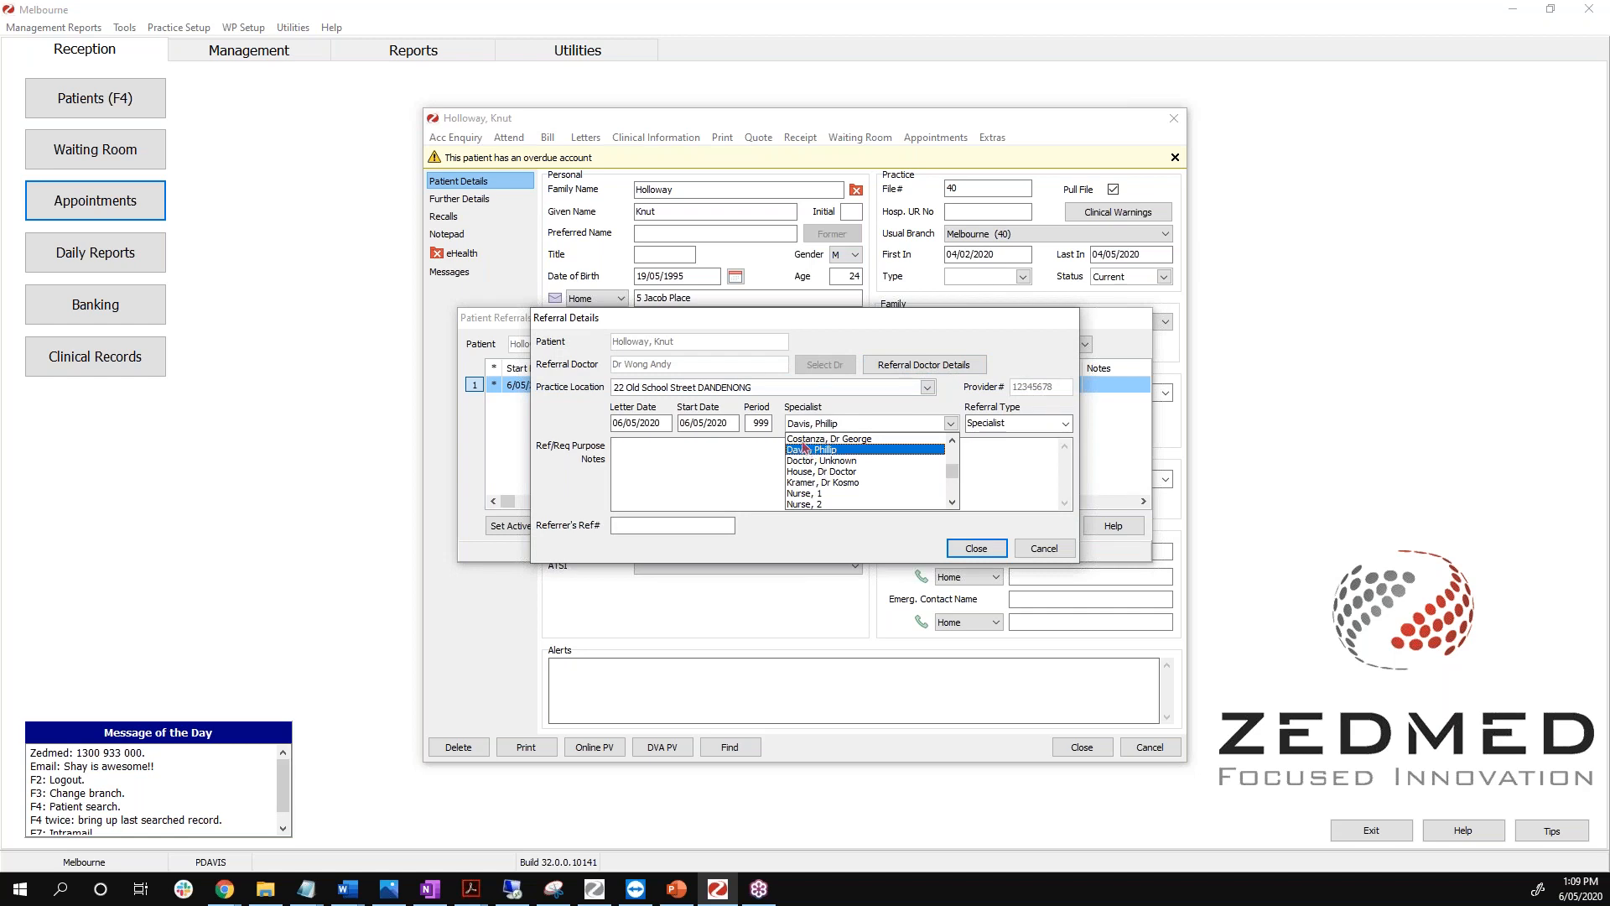
pyautogui.click(806, 438)
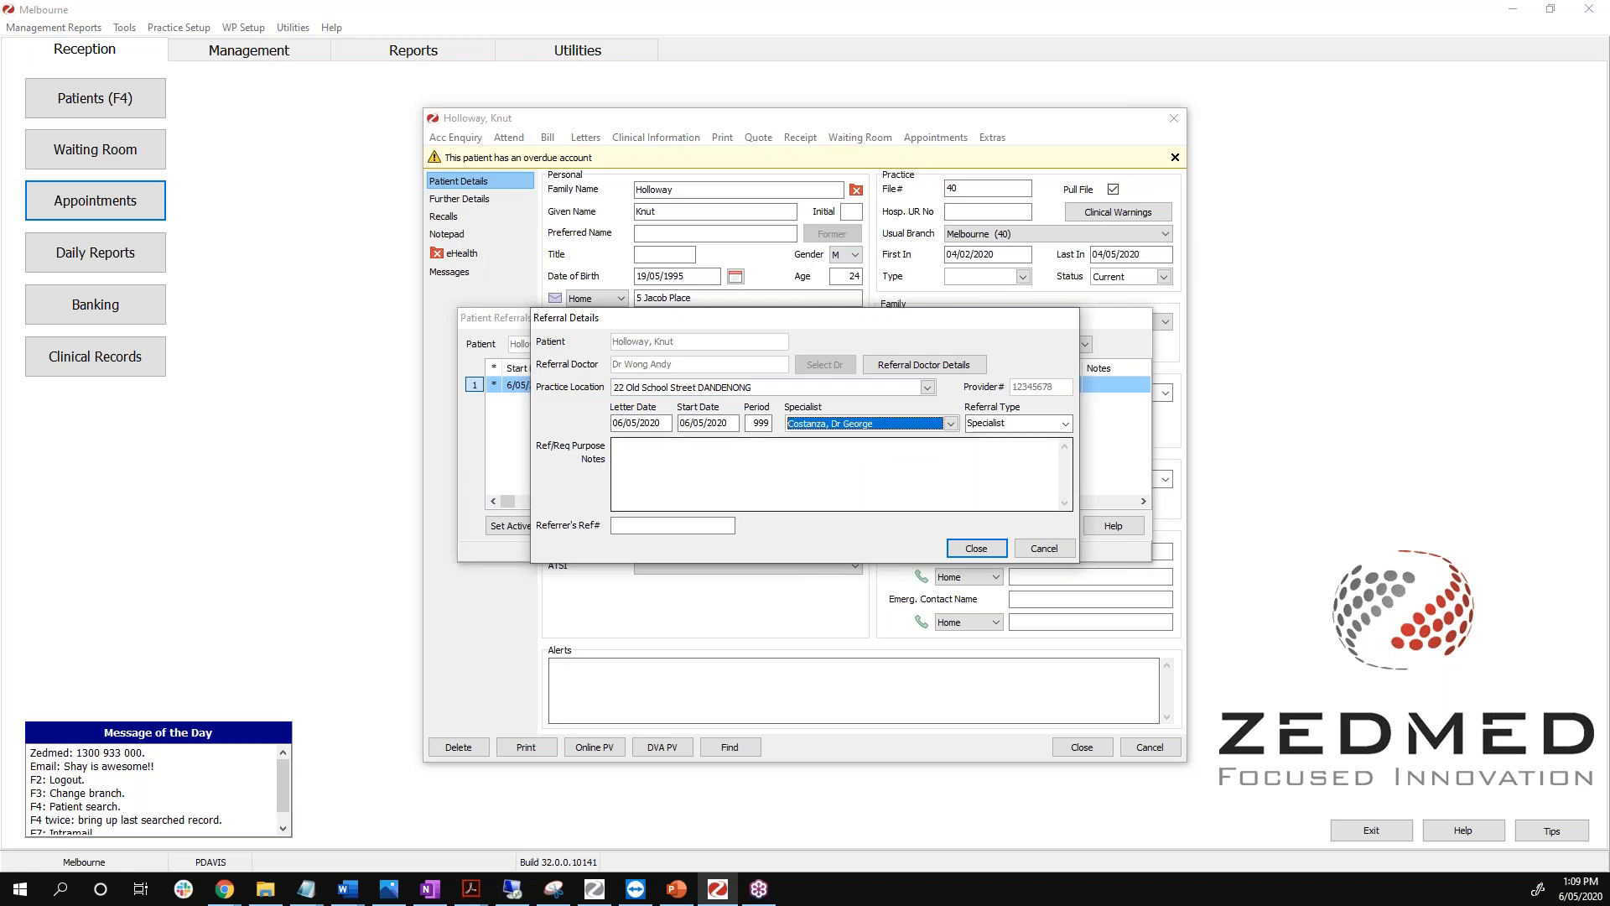
pyautogui.click(970, 551)
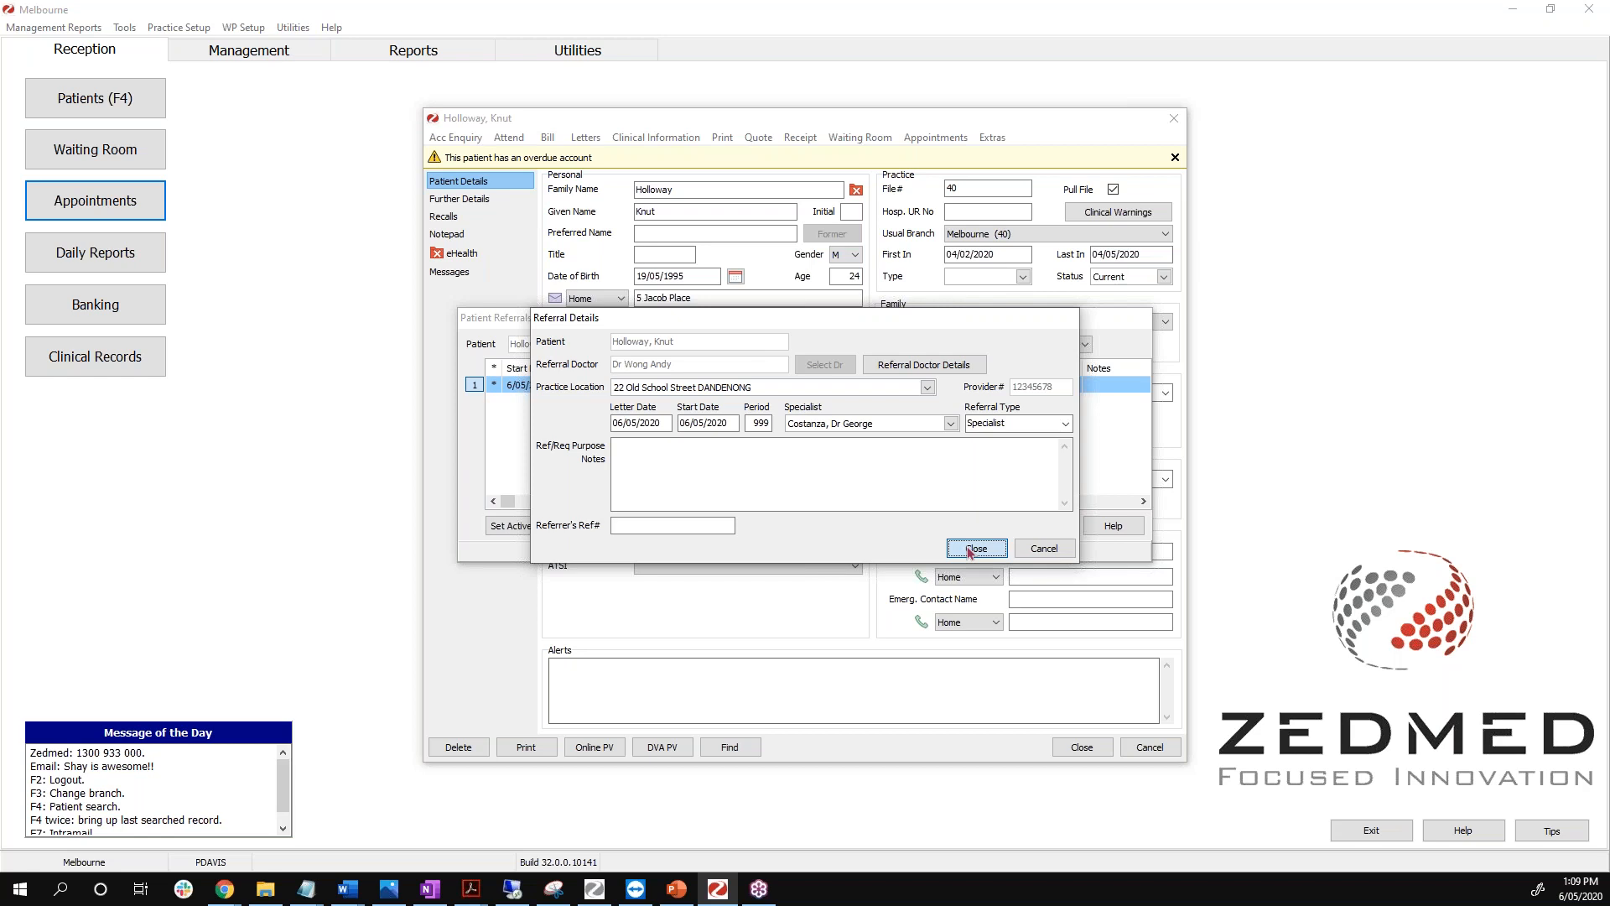
pyautogui.click(1044, 527)
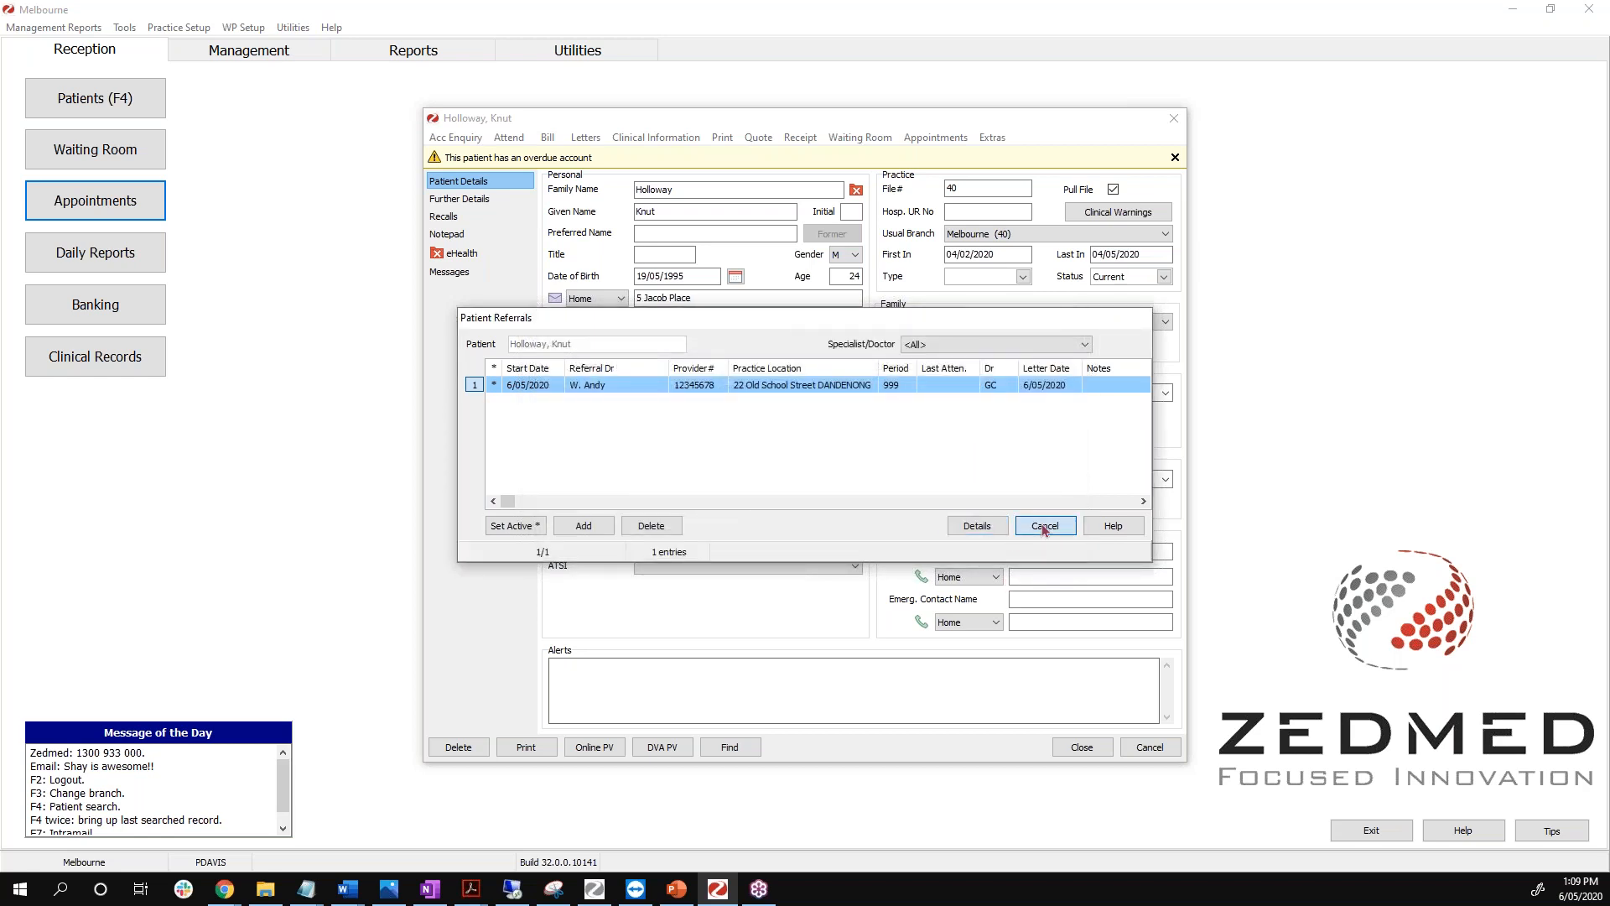
pyautogui.click(1082, 747)
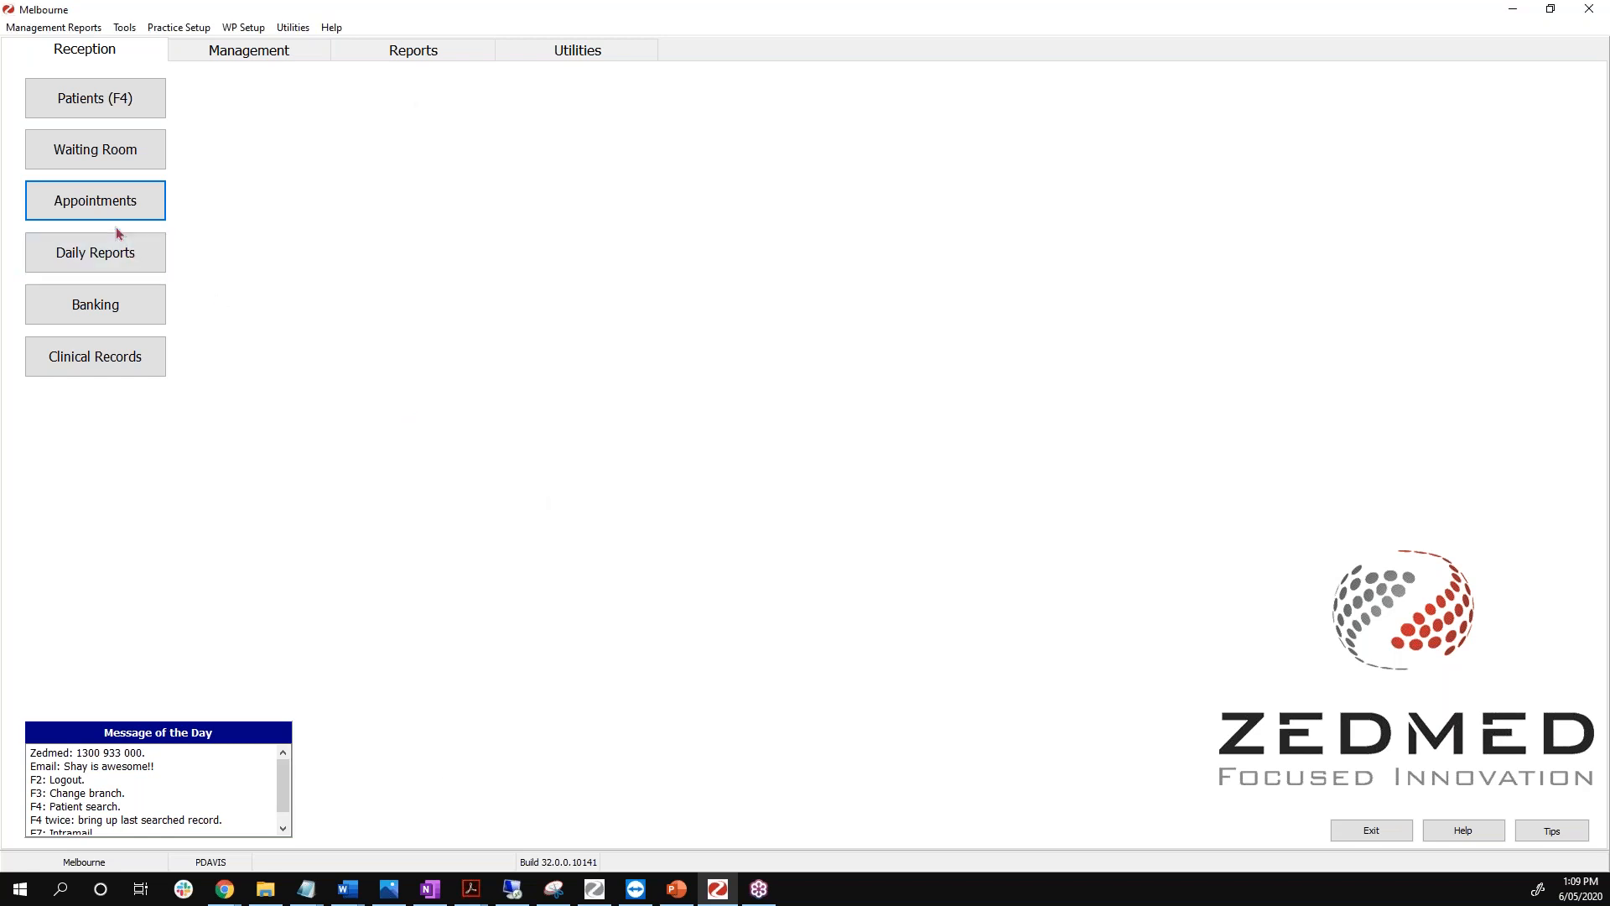
# Return to the appointments grid and reopen the 11:15 appointment's attendance details to check the referral field.
pyautogui.click(115, 205)
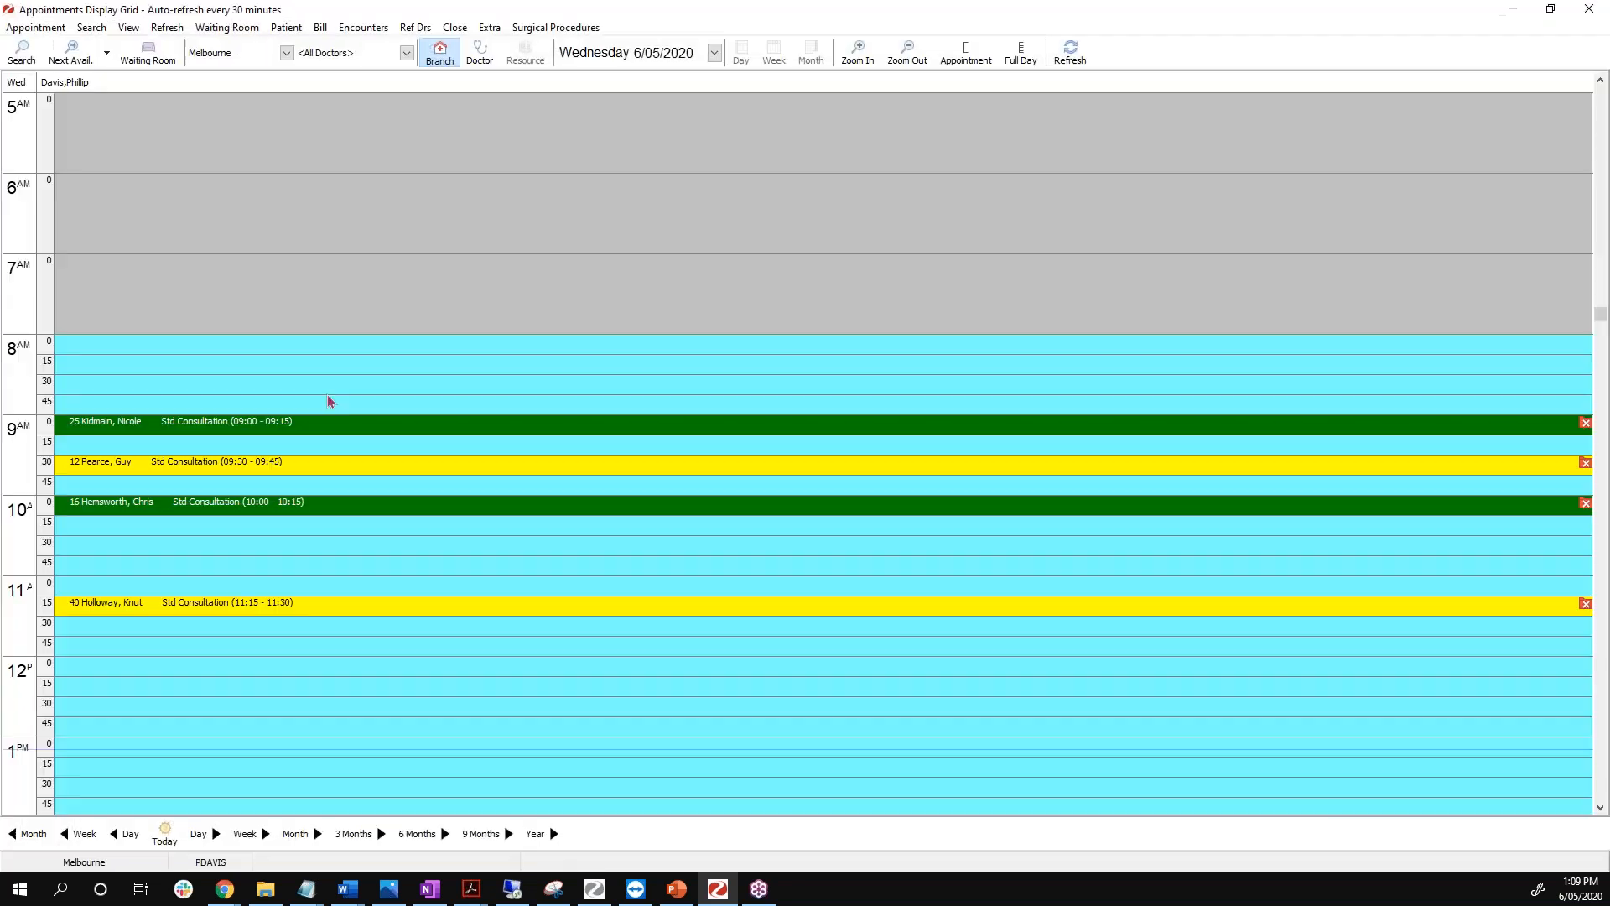
pyautogui.click(300, 604)
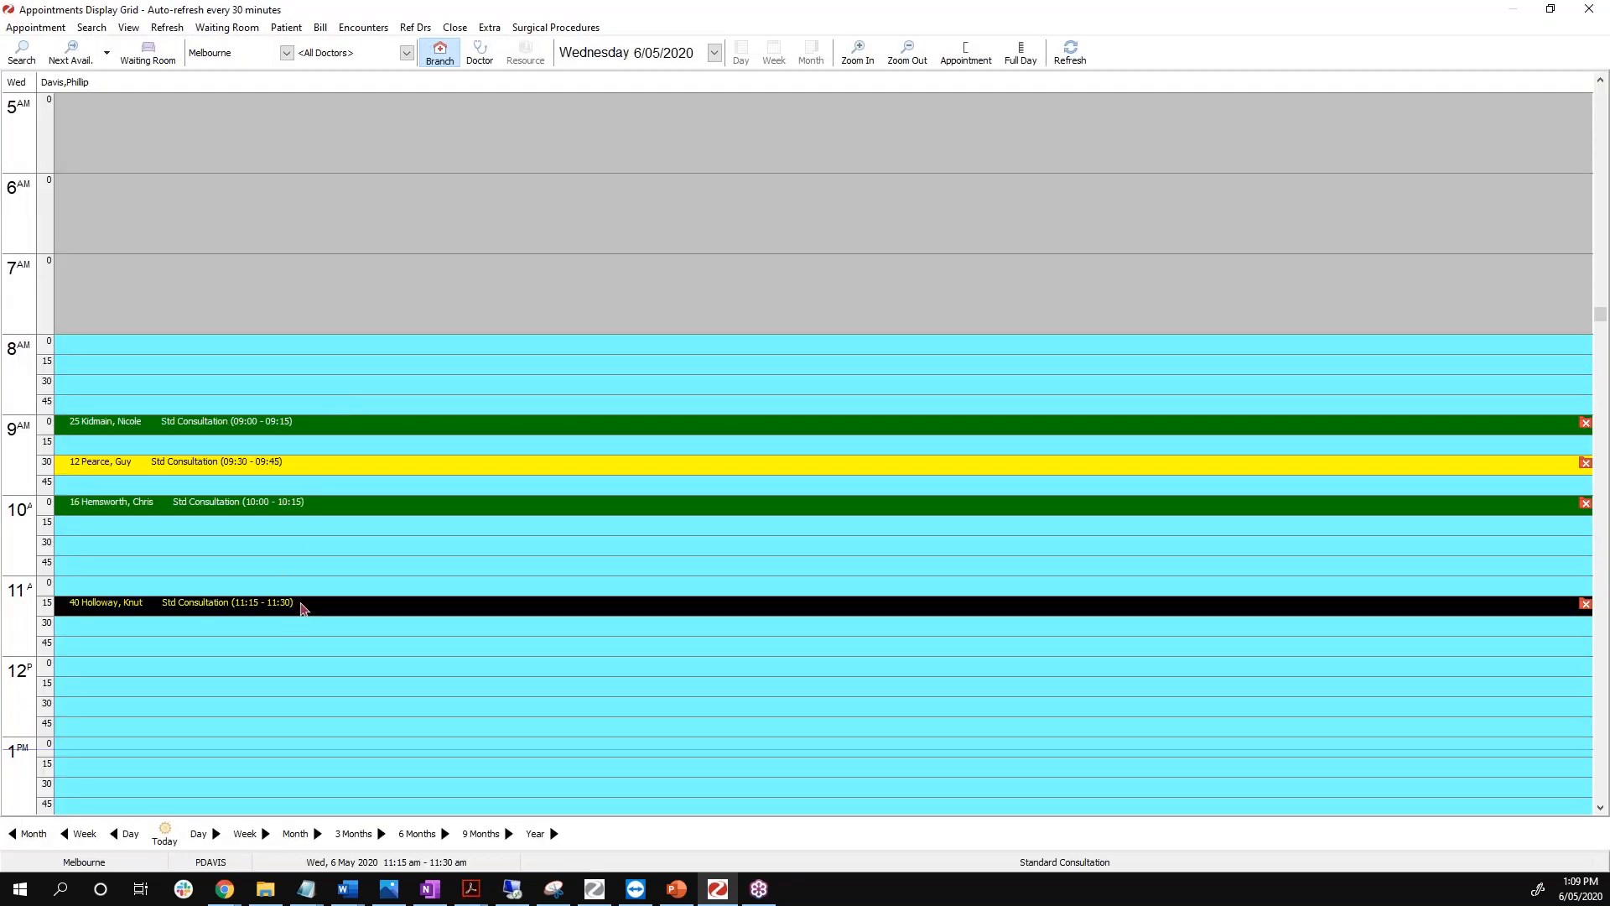
pyautogui.rightClick(299, 604)
pyautogui.click(299, 606)
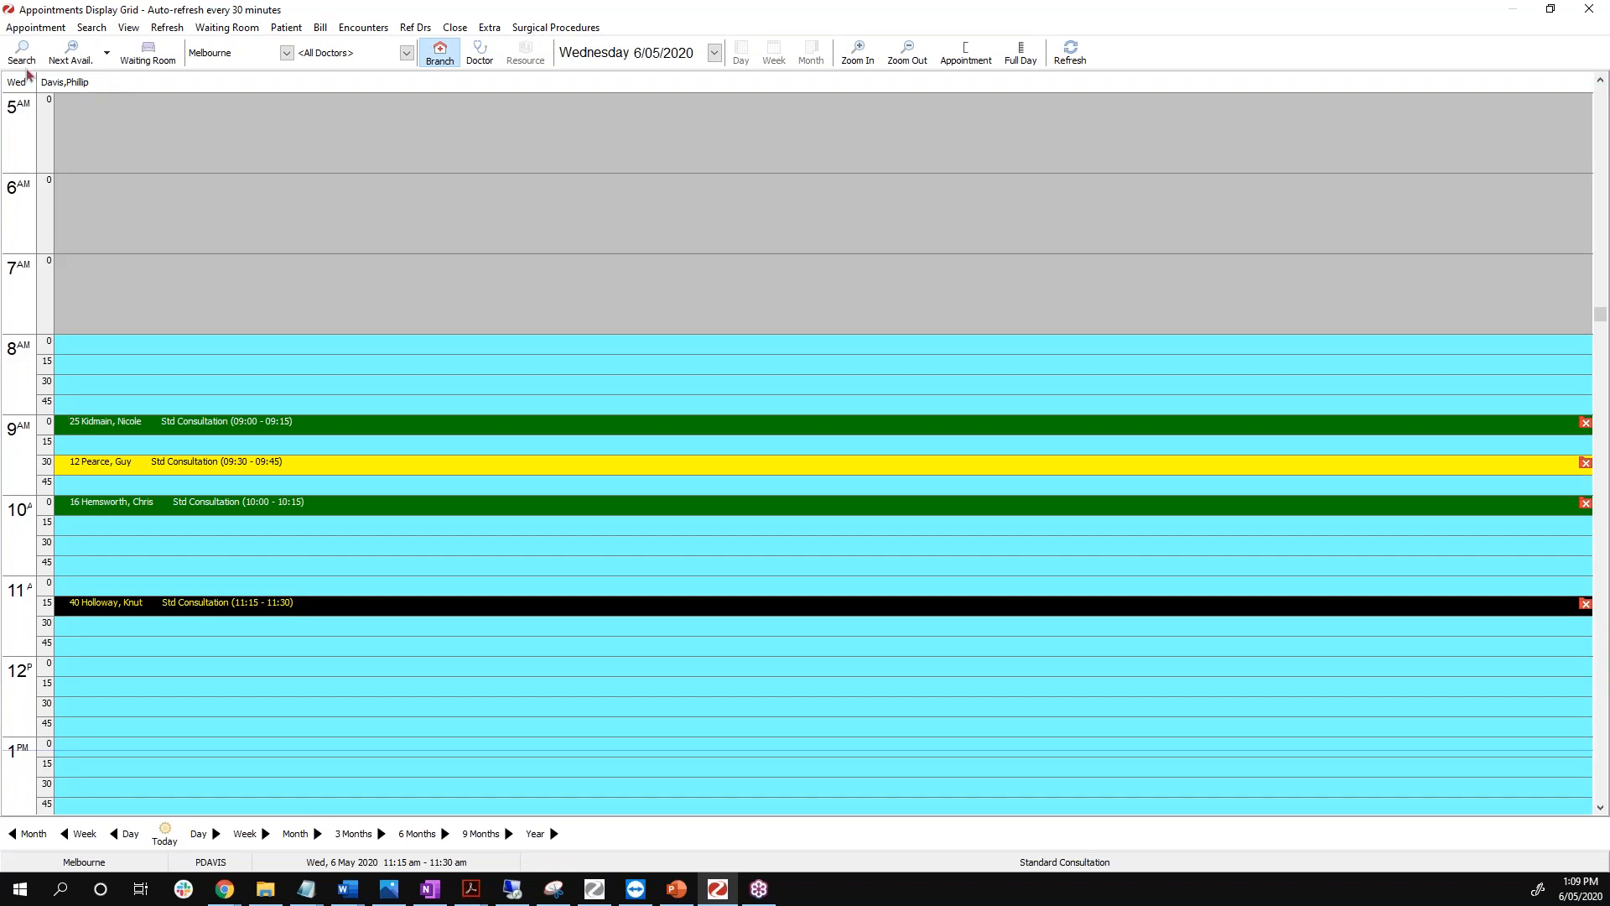
pyautogui.rightClick(423, 621)
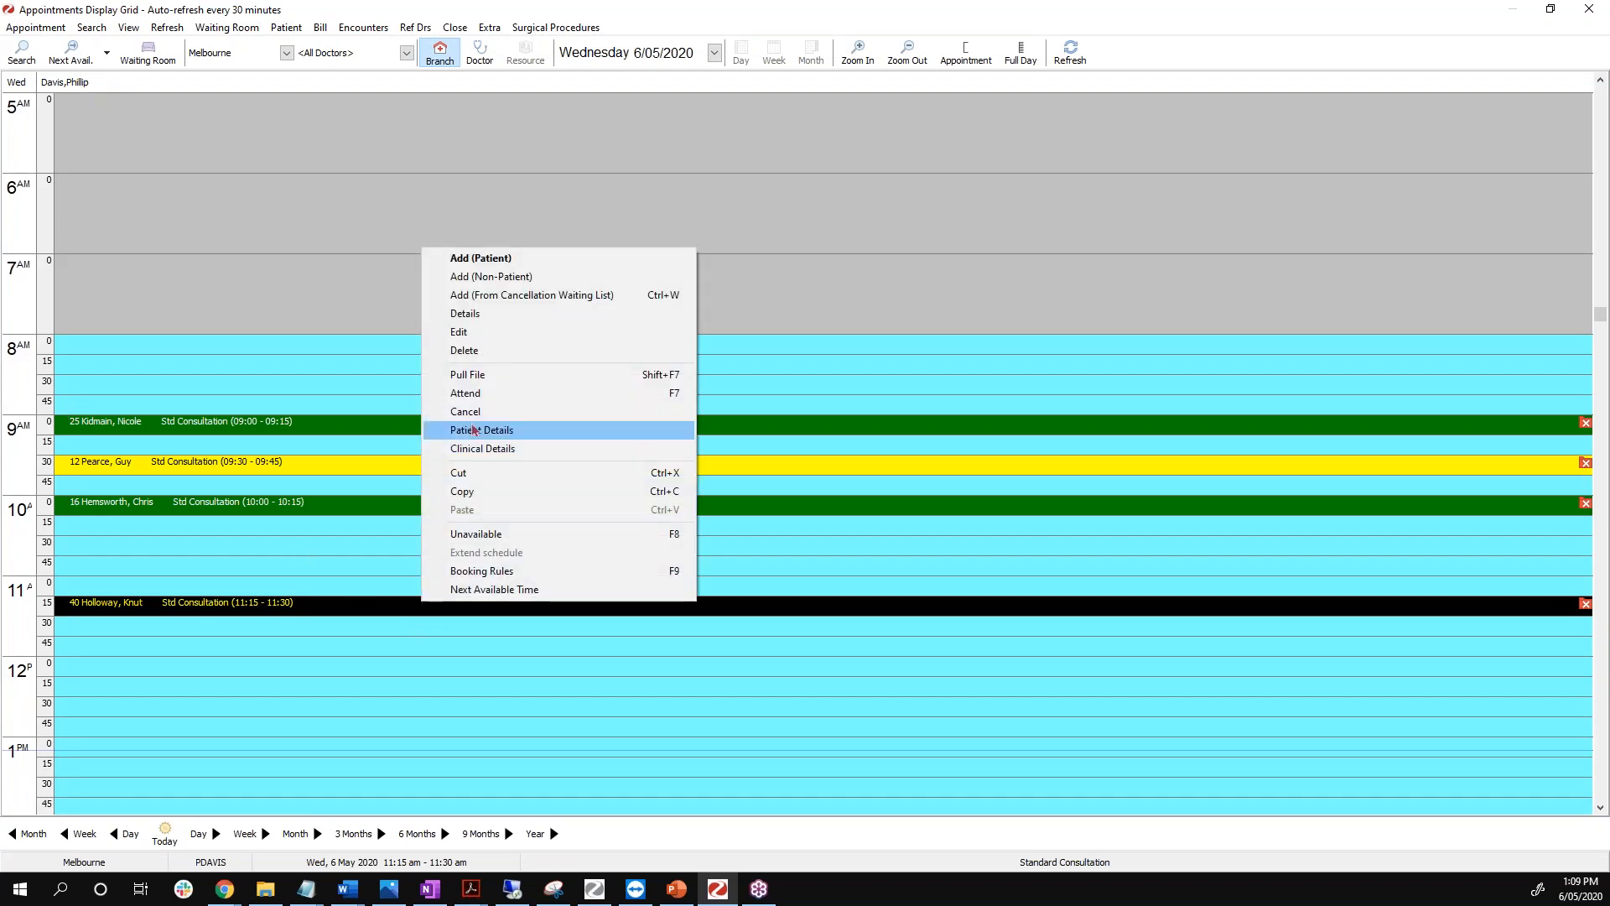
pyautogui.click(472, 395)
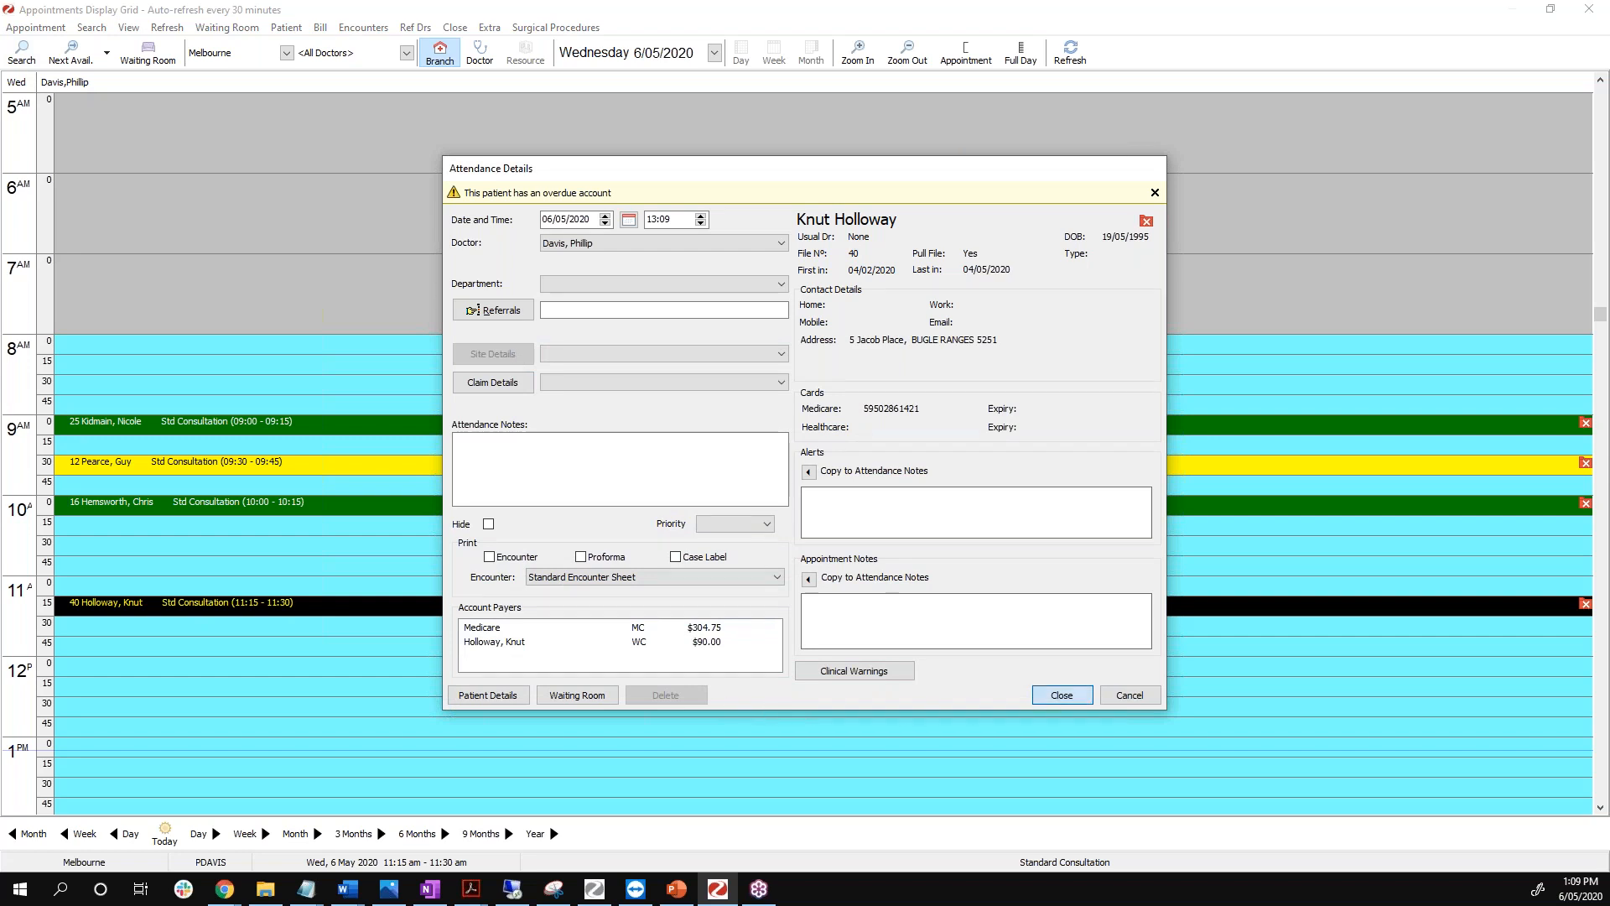
# Save the attendance for the 11:15 appointment and open that patient's attendance details from the waiting room.
pyautogui.click(1062, 695)
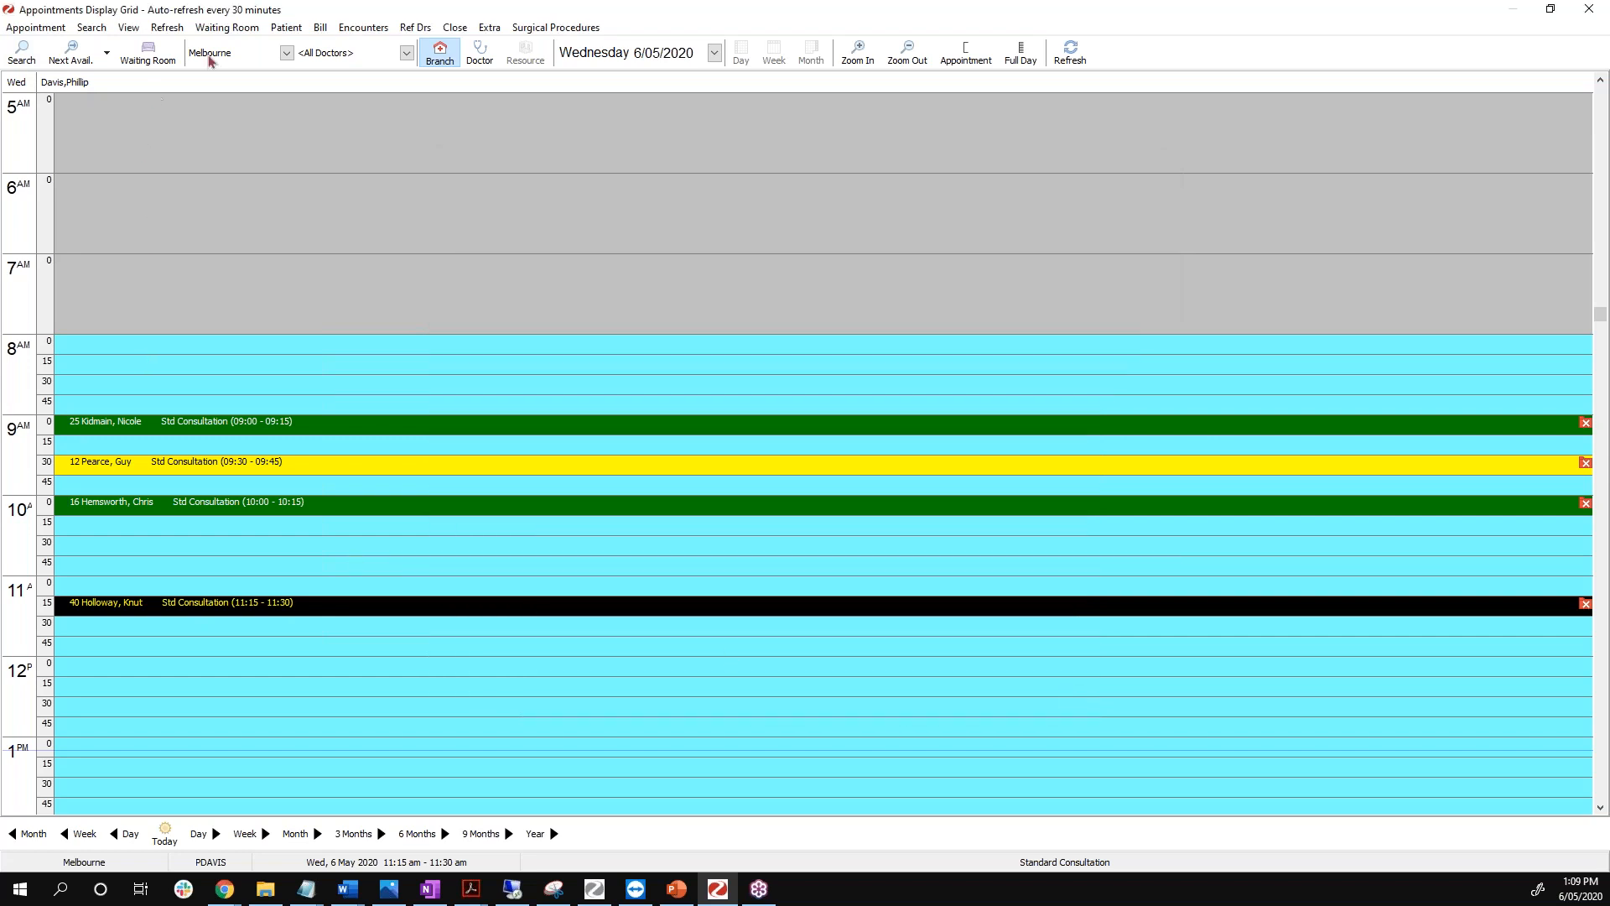
pyautogui.click(229, 28)
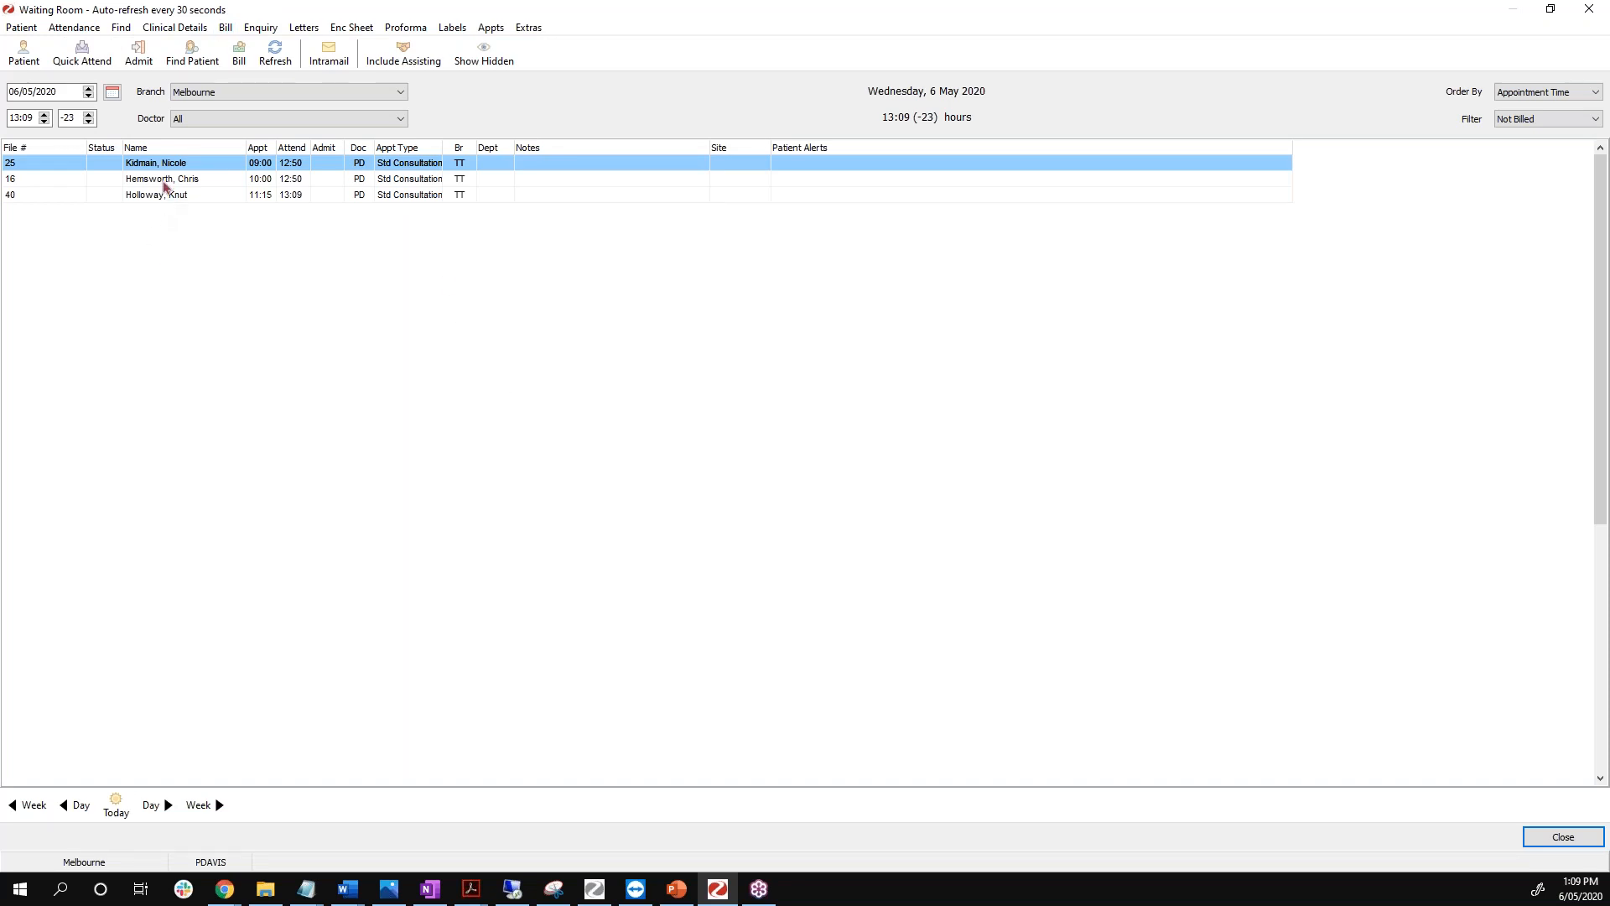
pyautogui.moveTo(600, 15); pyautogui.dragTo(625, 2)
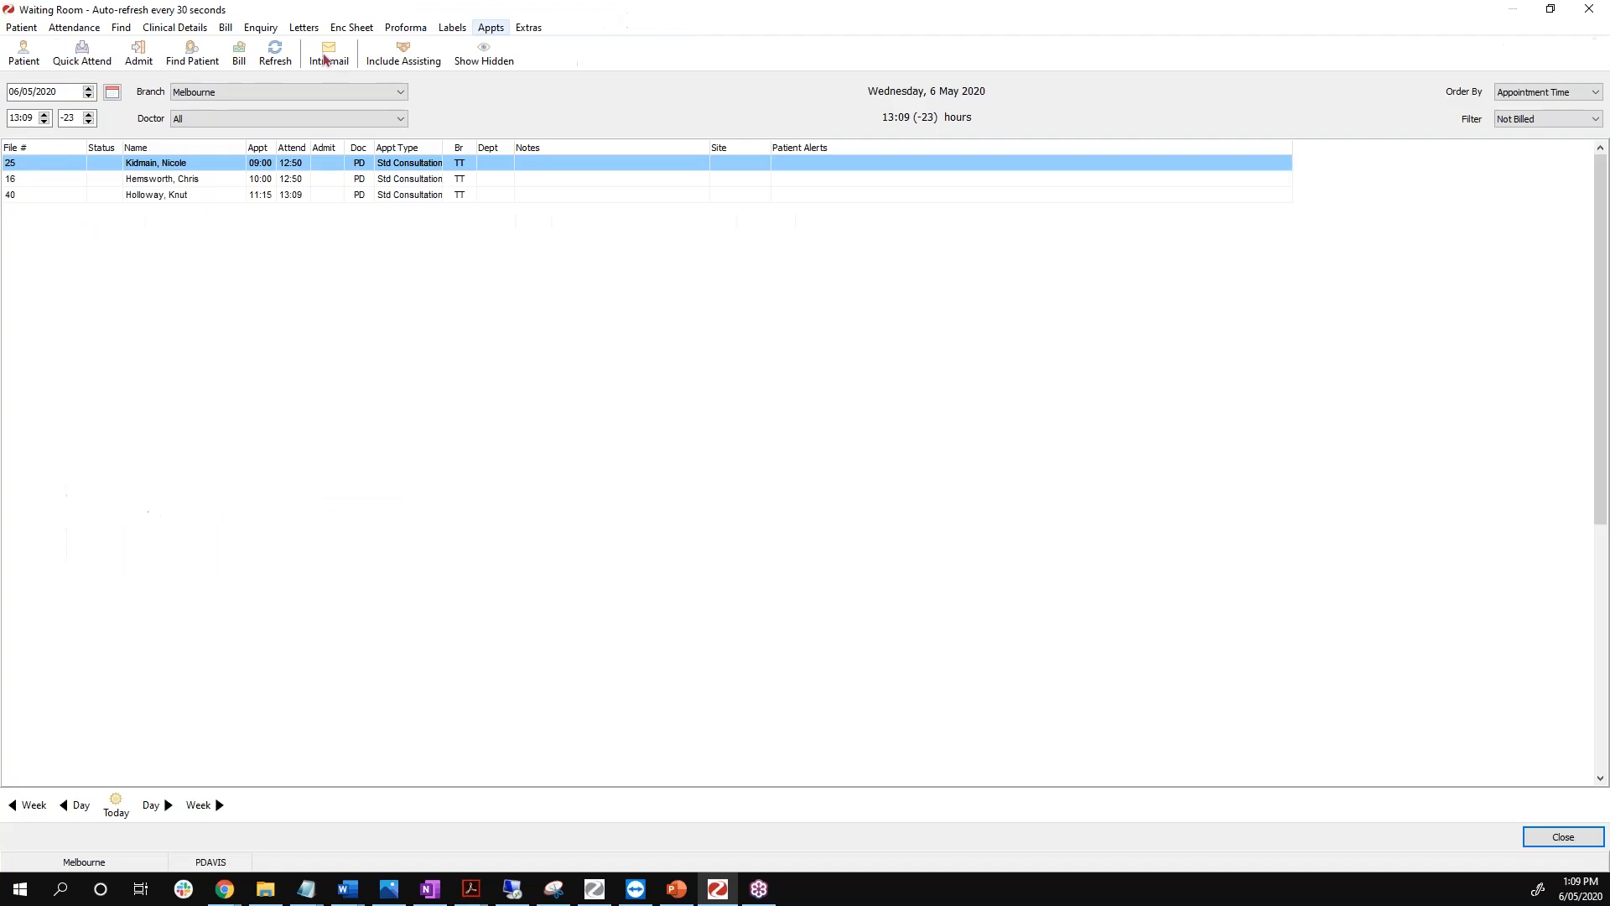
pyautogui.click(173, 198)
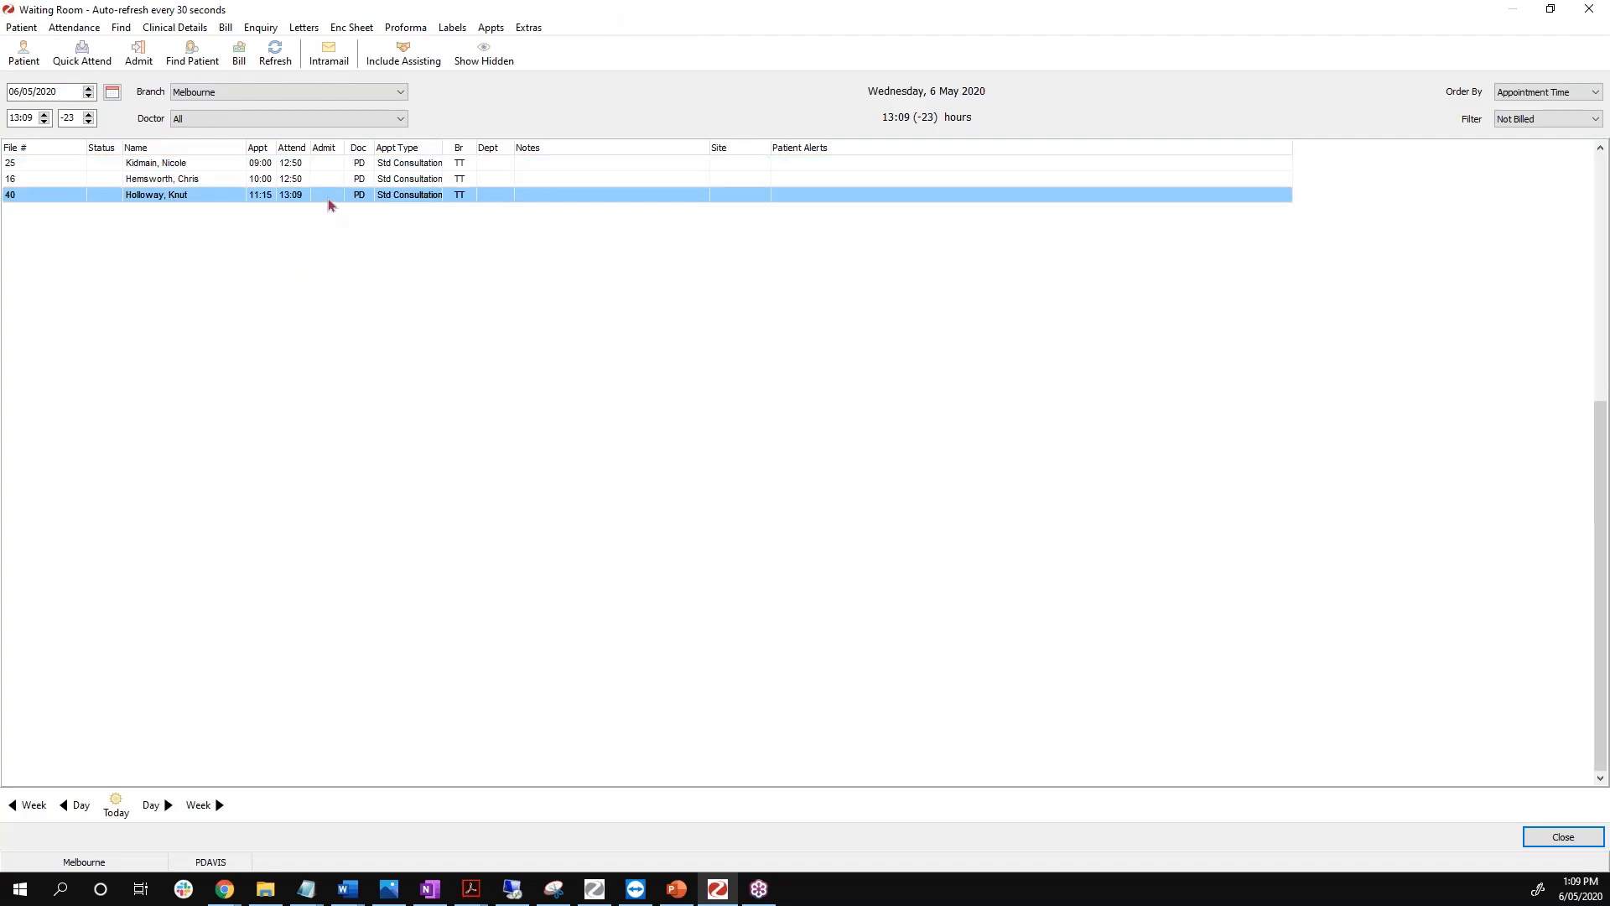
pyautogui.doubleClick(170, 196)
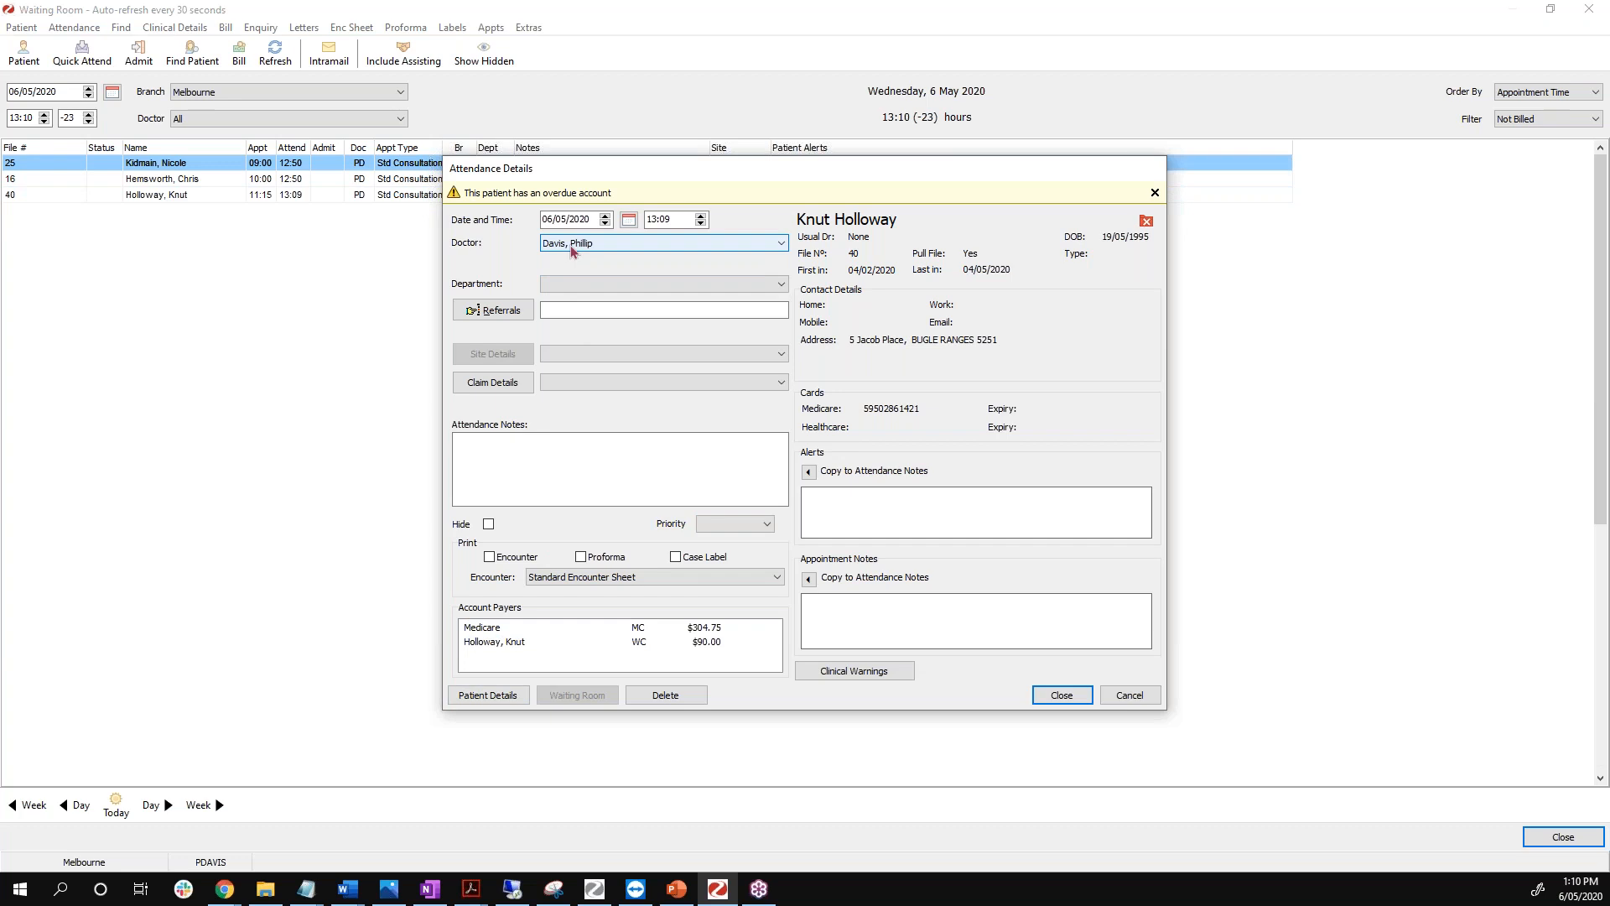
# Check the doctor and referral field in the 11:15 attendance and leave it without saving.
pyautogui.click(488, 695)
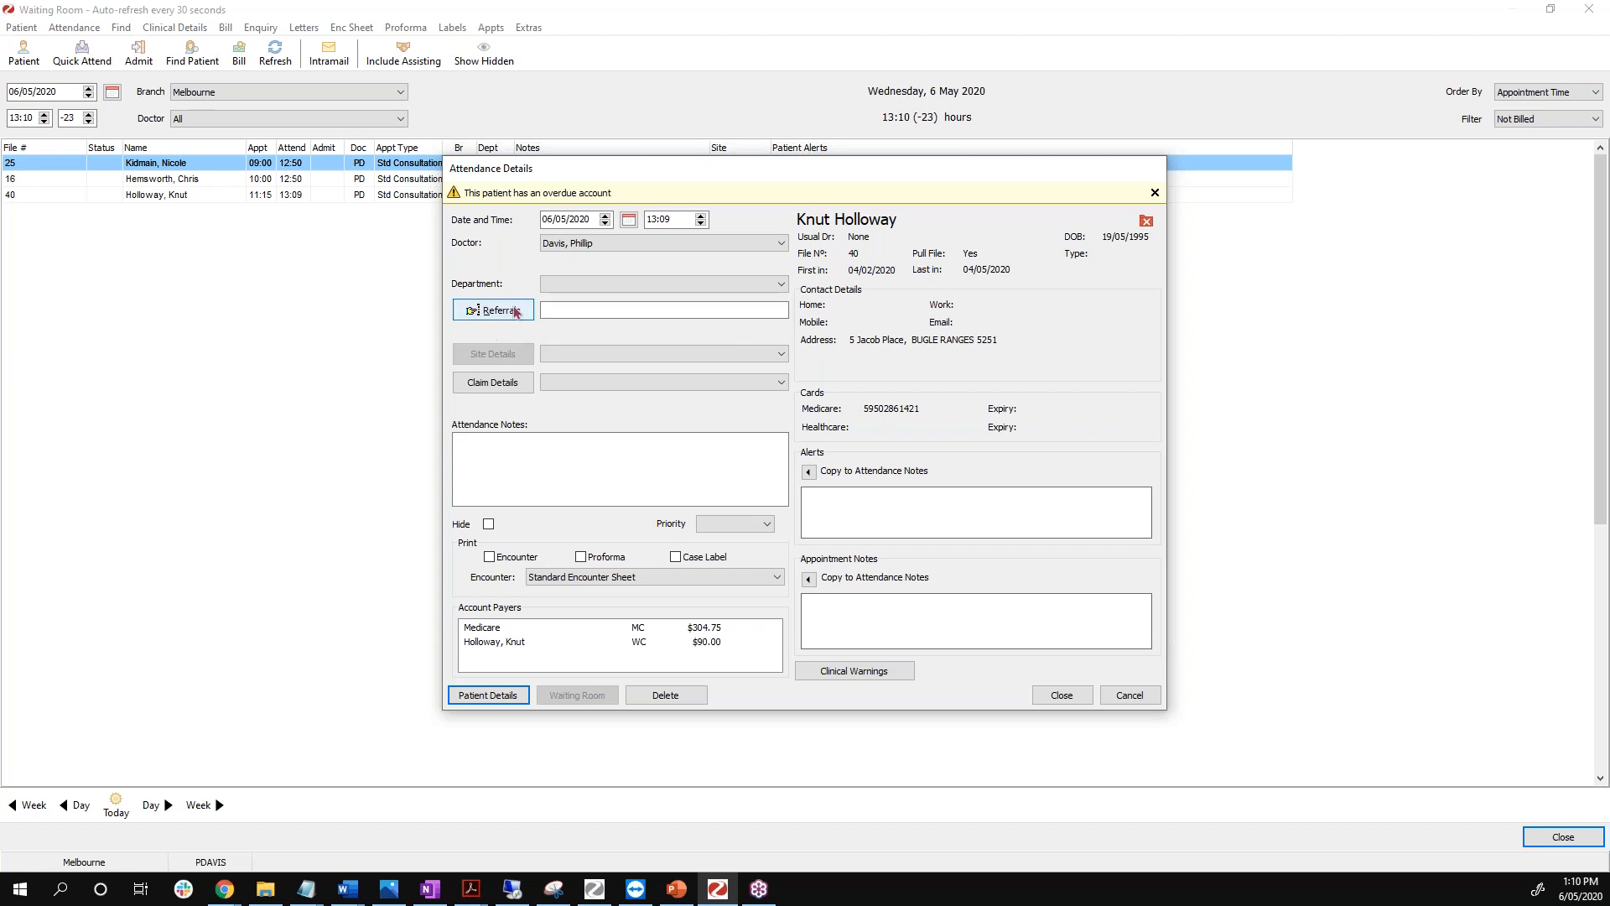
pyautogui.click(556, 311)
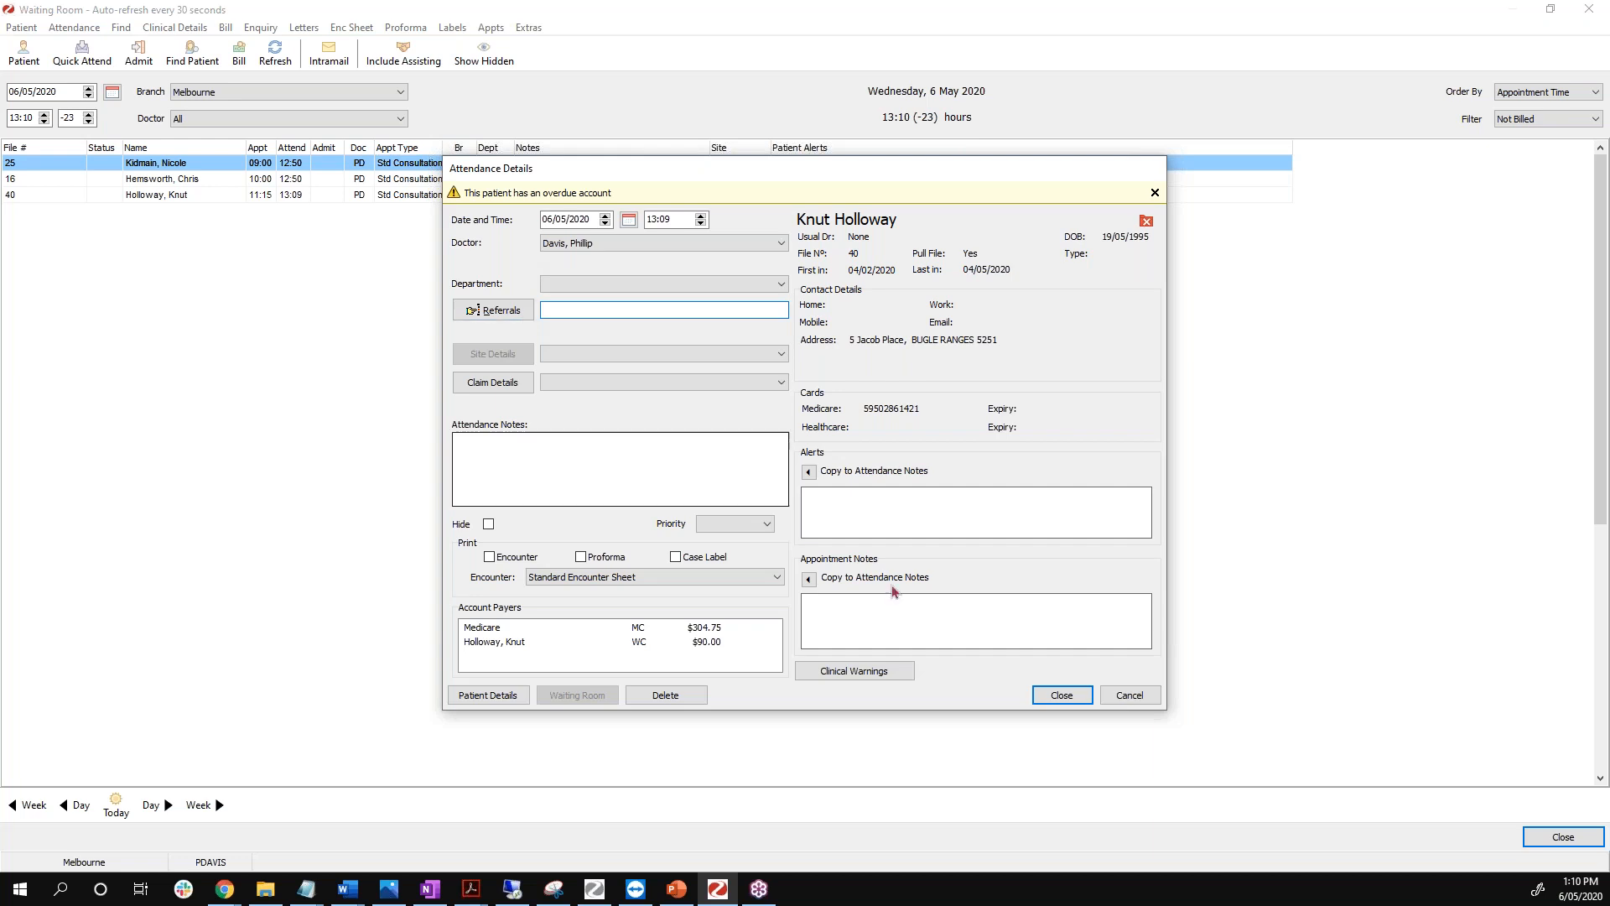
pyautogui.click(1128, 696)
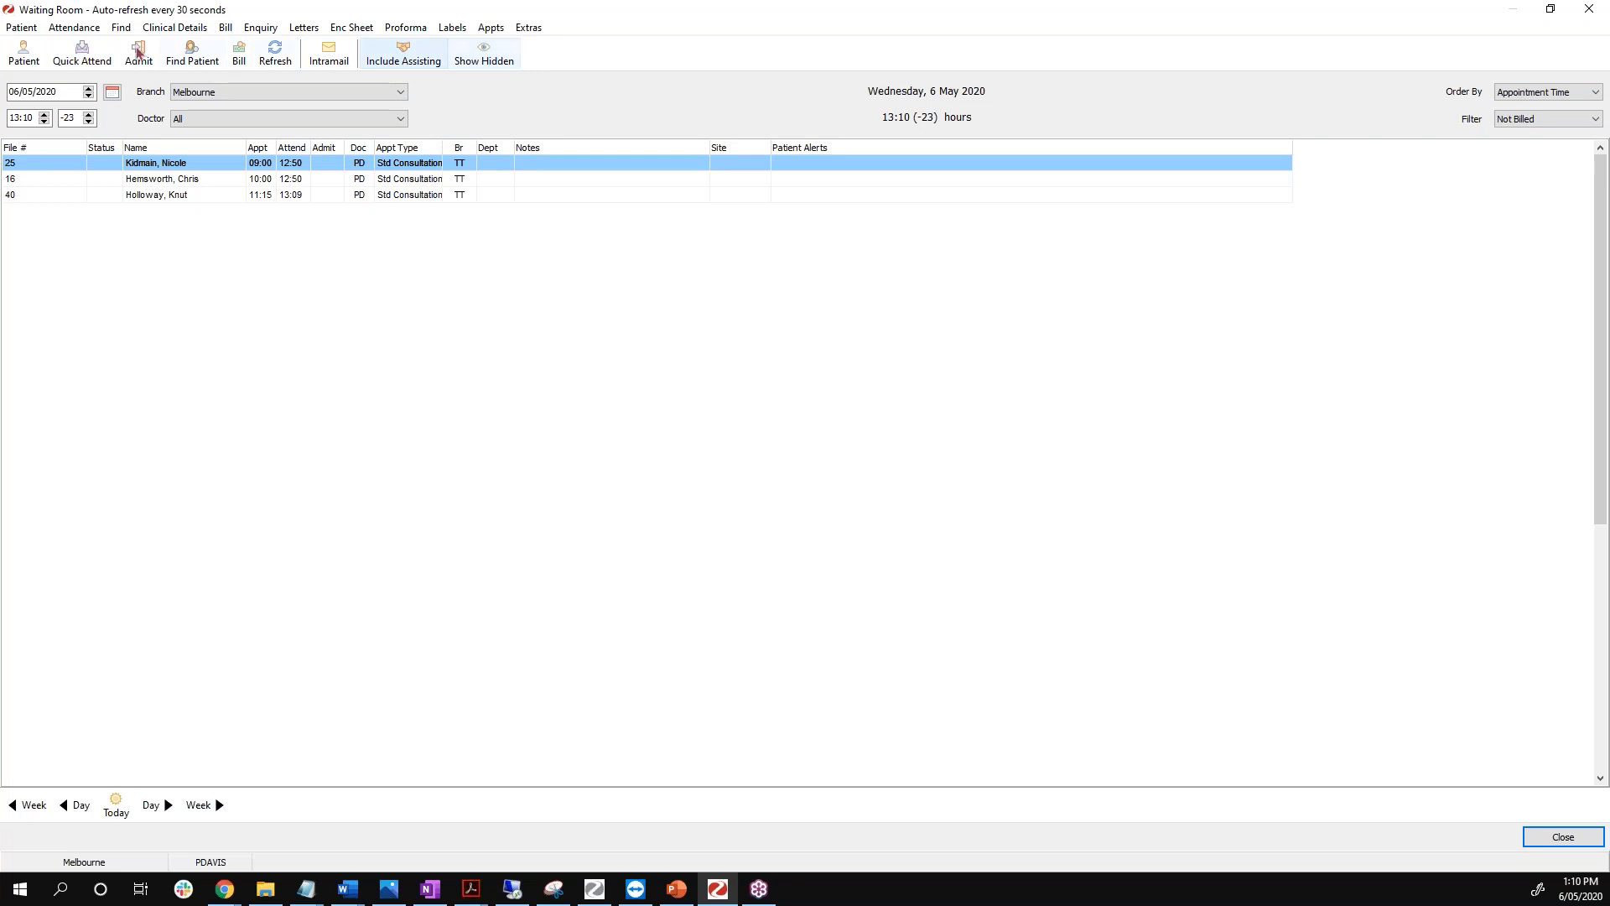
# Book an 11:00 Std Consultation in the appointments grid for the patient found by family name "A", skipping the patient's tasks.
pyautogui.click(491, 27)
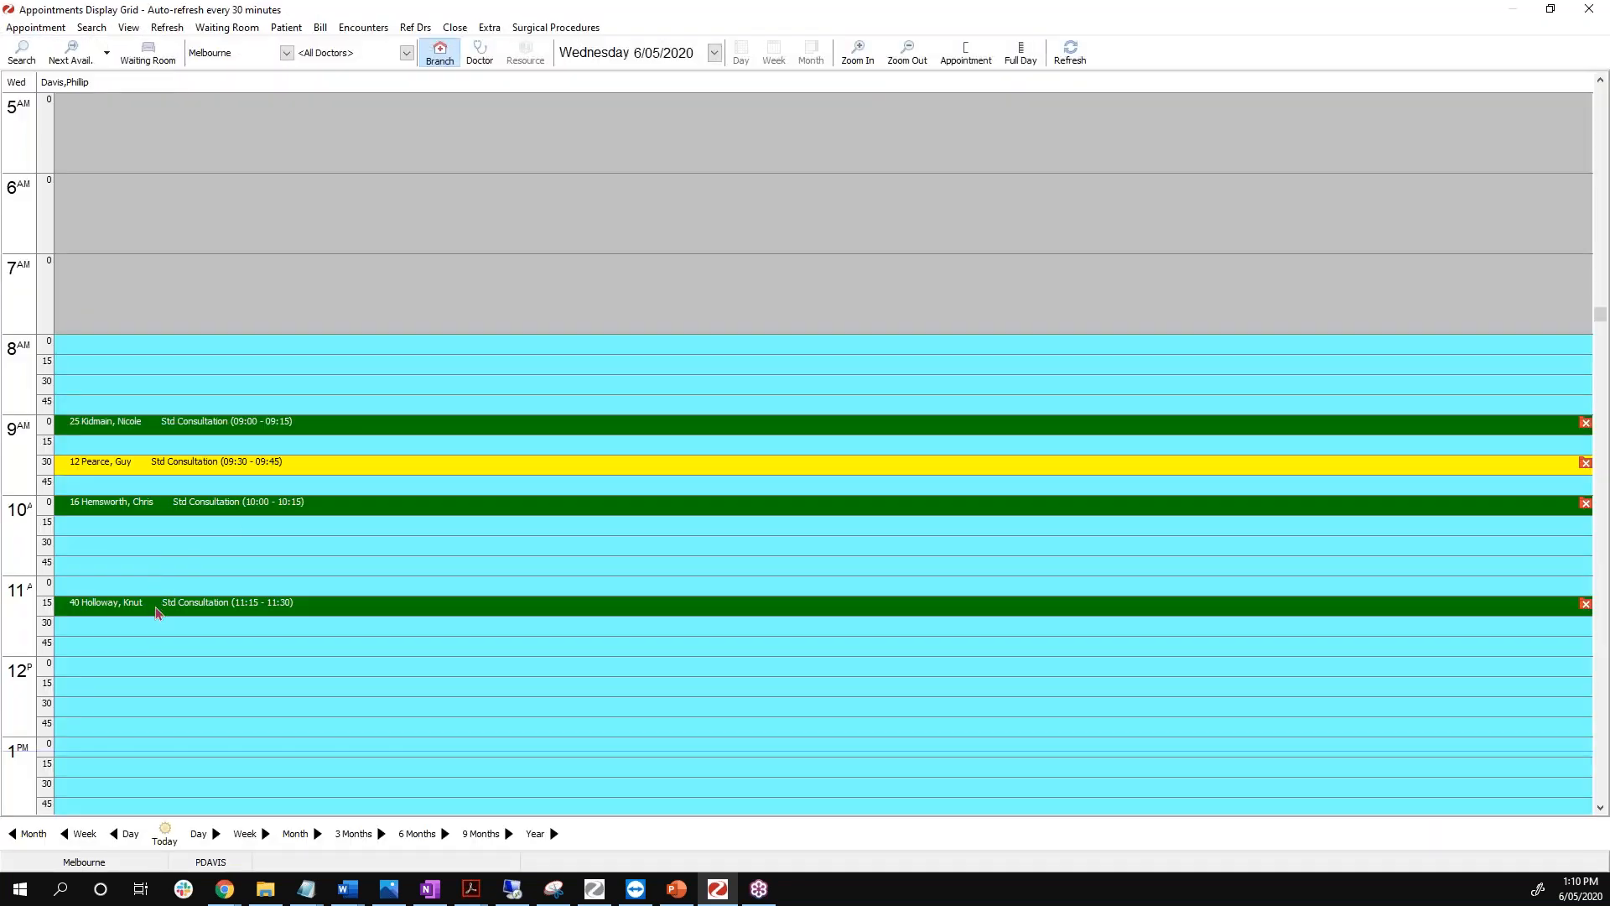
pyautogui.doubleClick(305, 585)
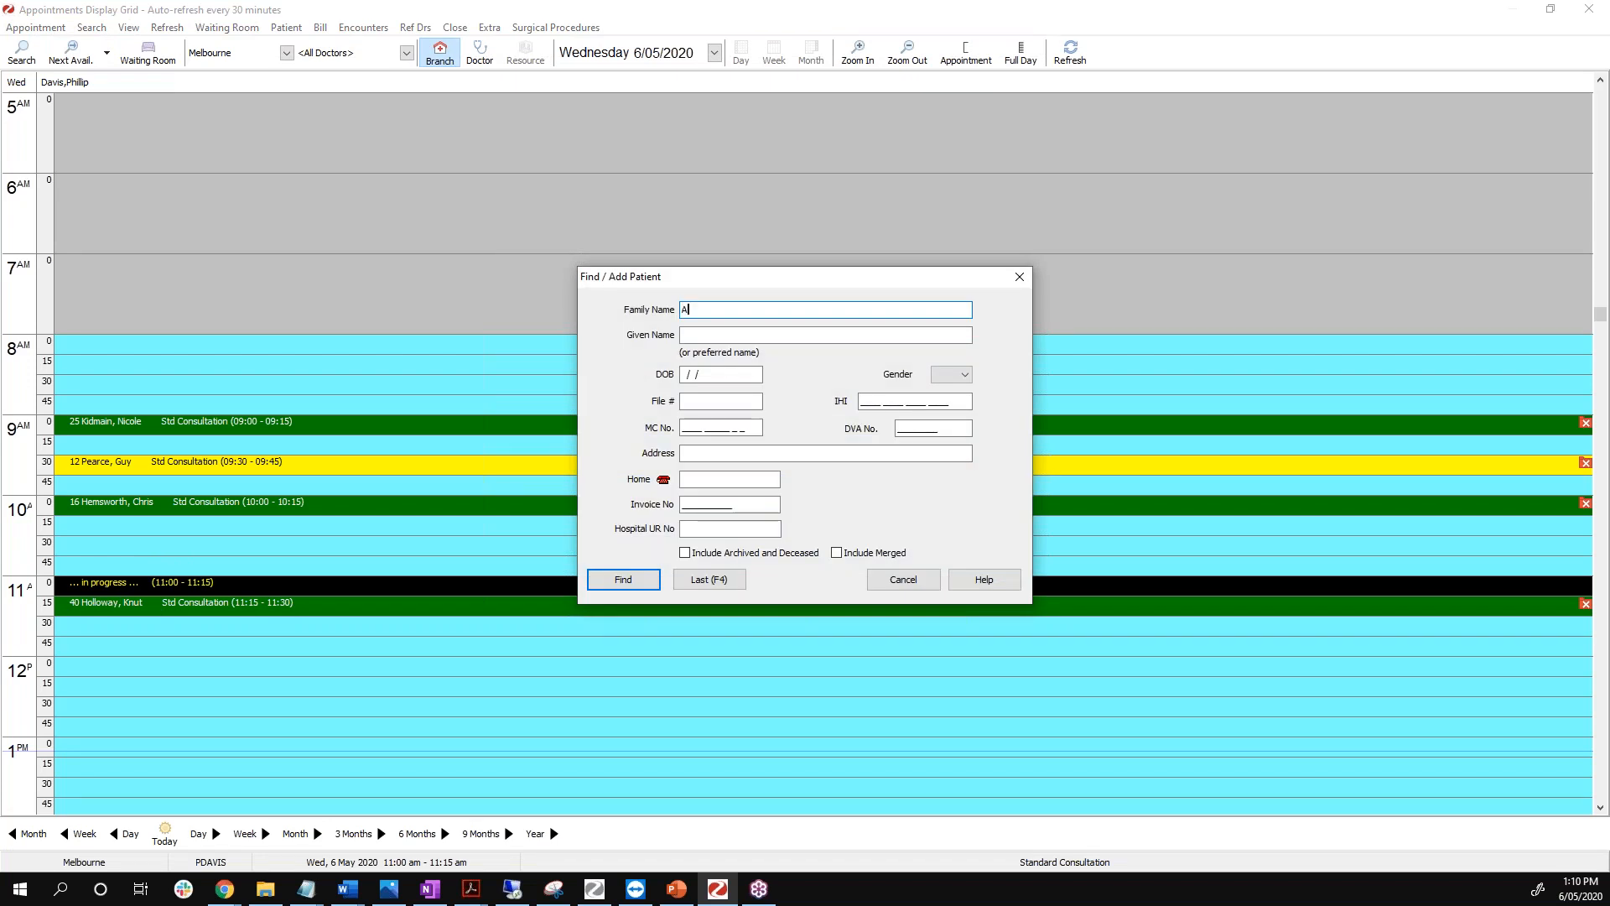
pyautogui.write('A')
pyautogui.press('Return')
pyautogui.doubleClick(648, 352)
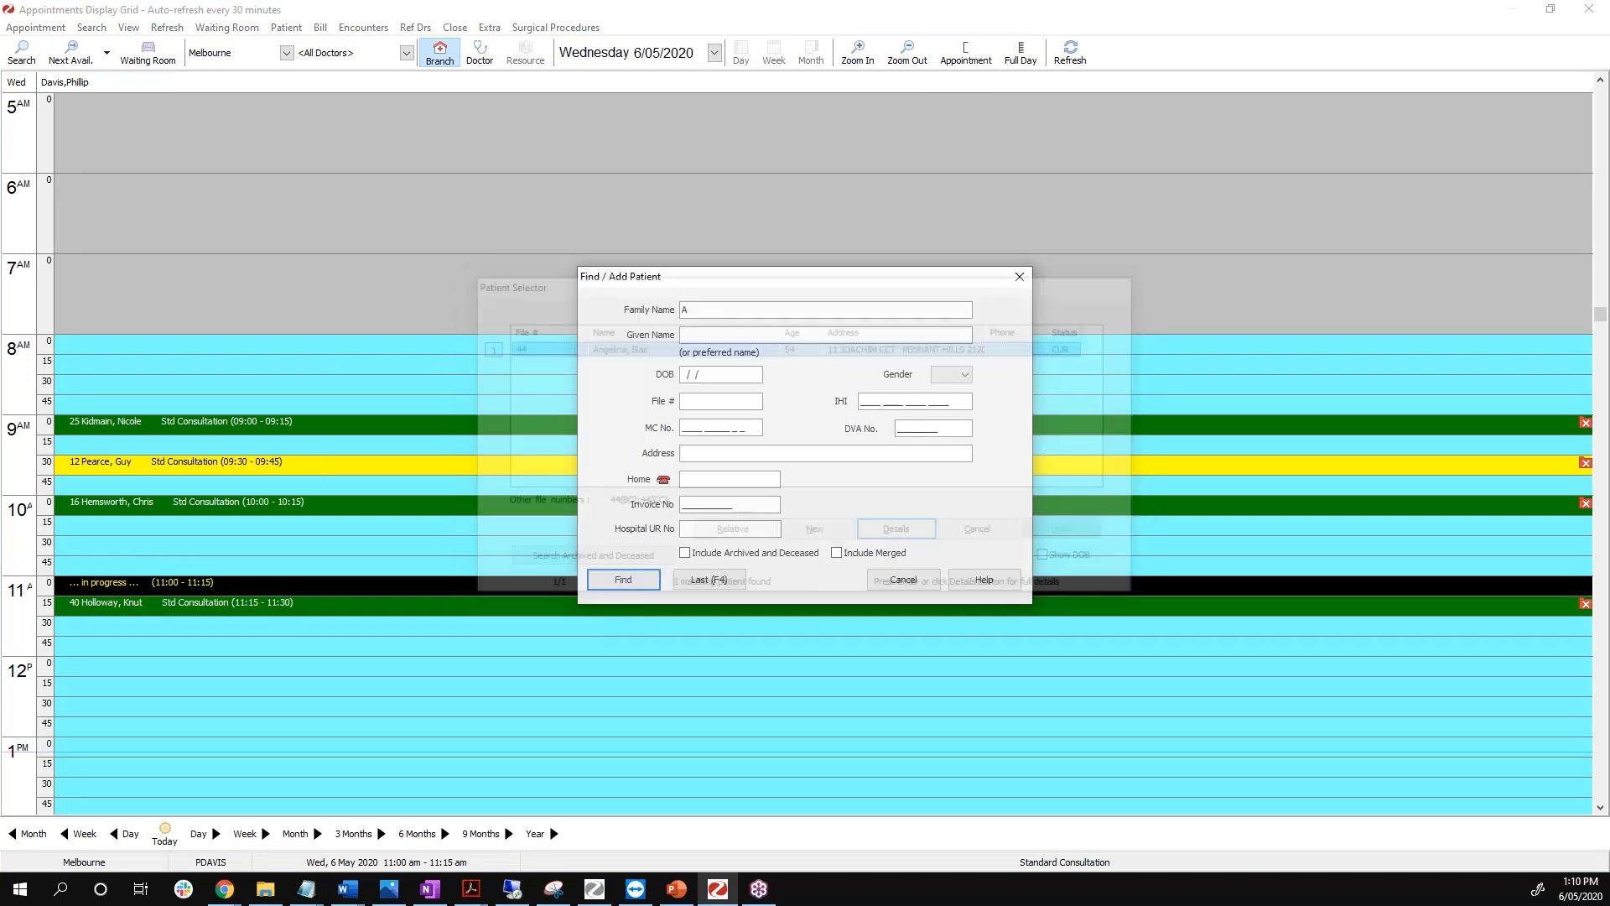
pyautogui.click(919, 470)
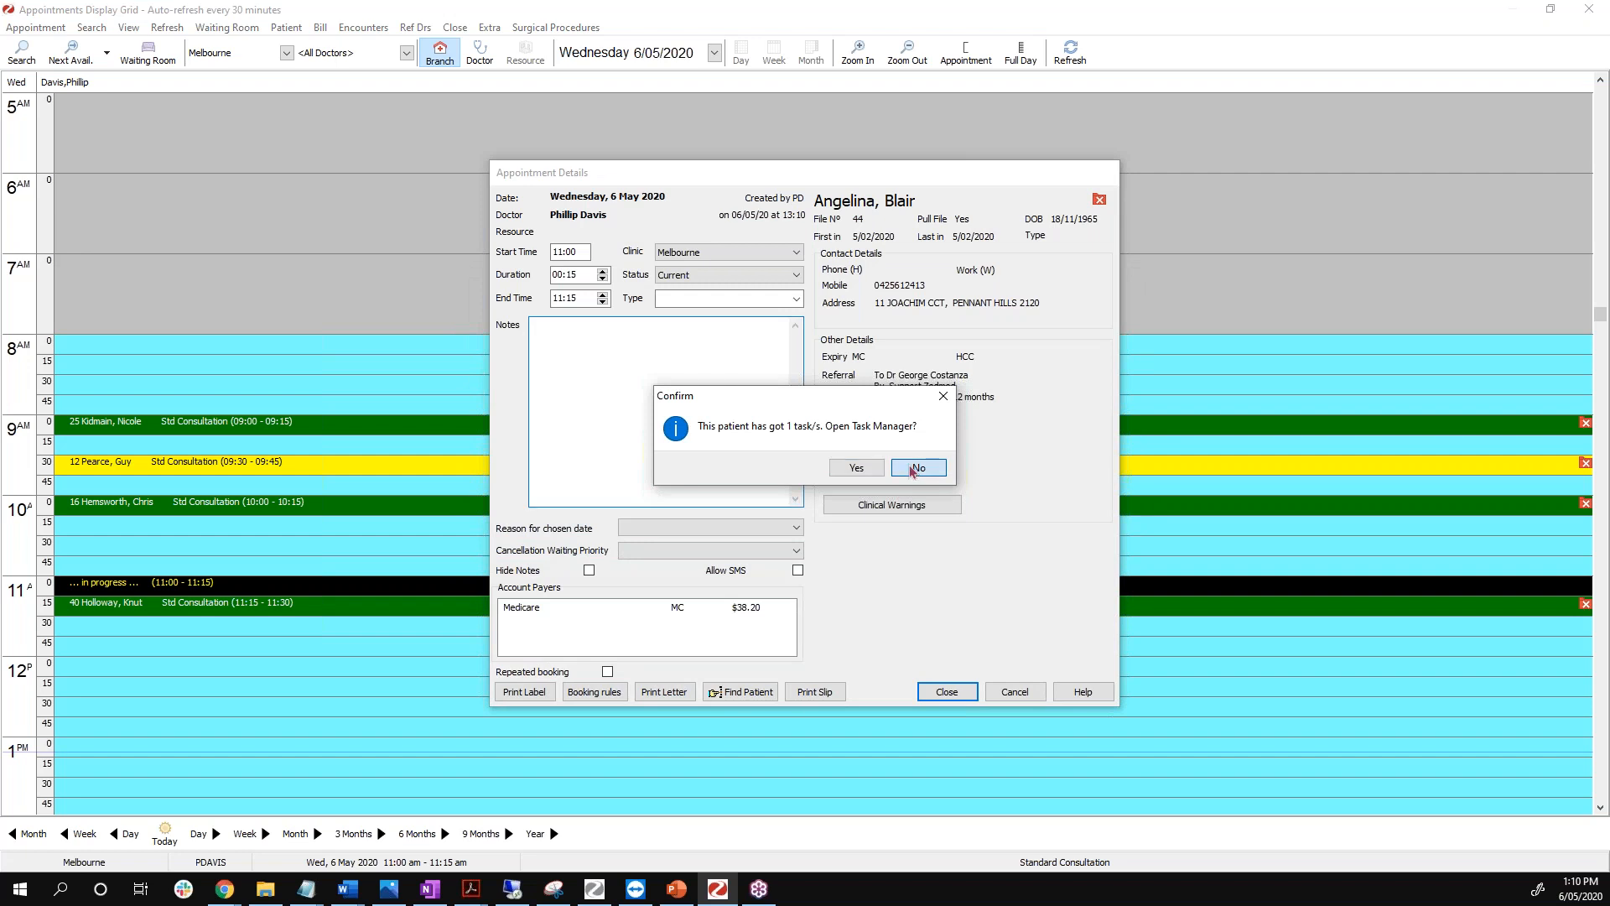
pyautogui.click(735, 301)
pyautogui.click(701, 316)
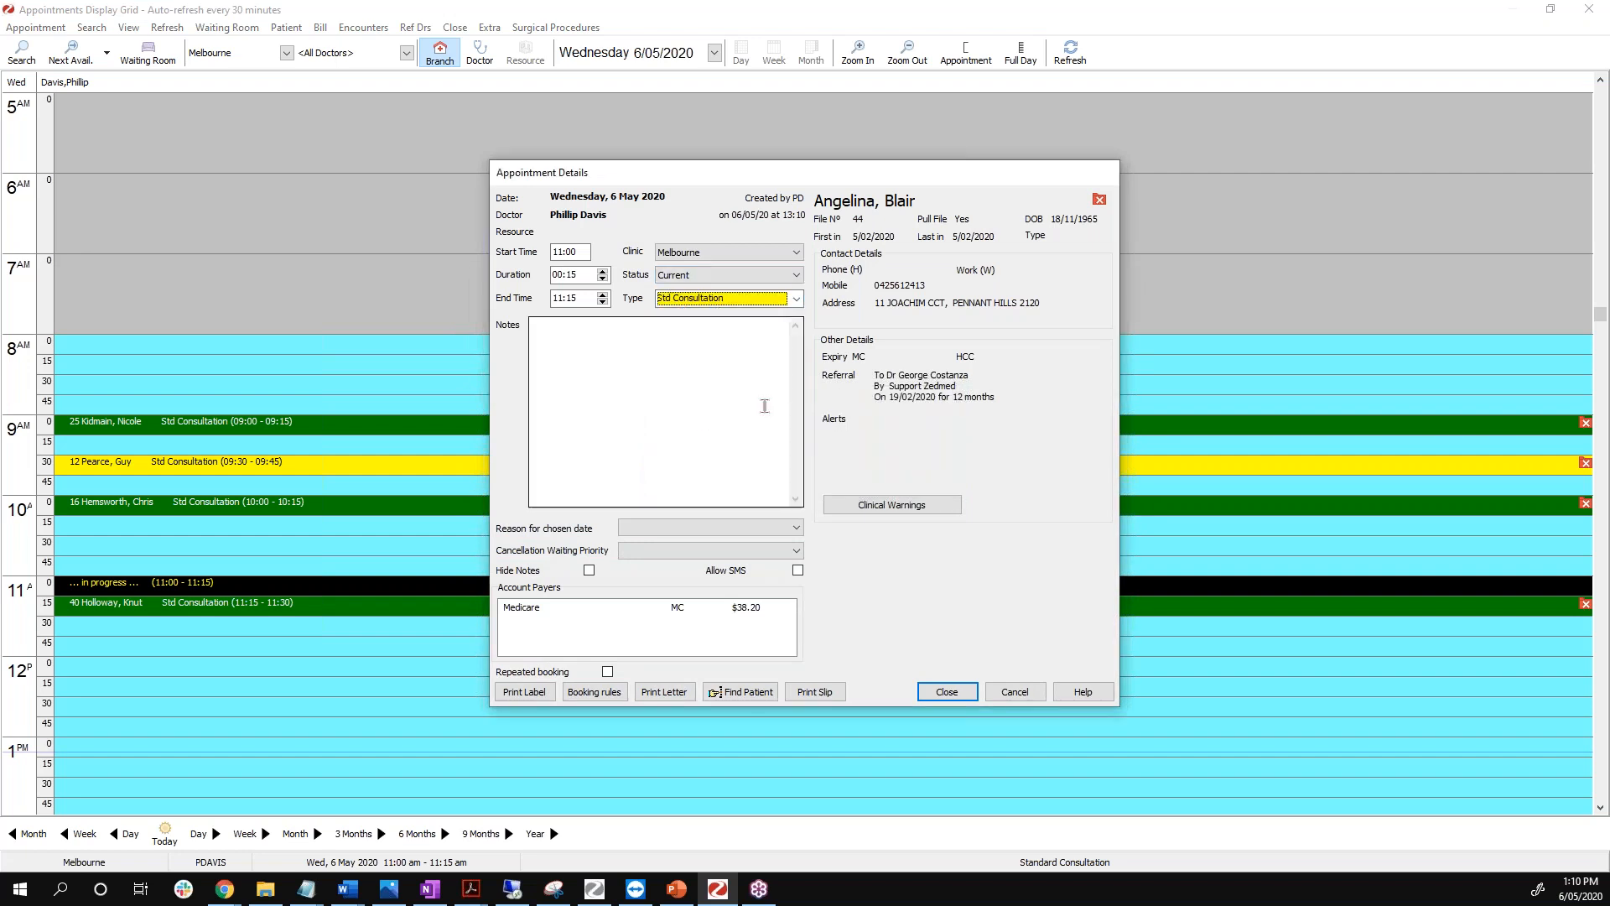
pyautogui.click(947, 691)
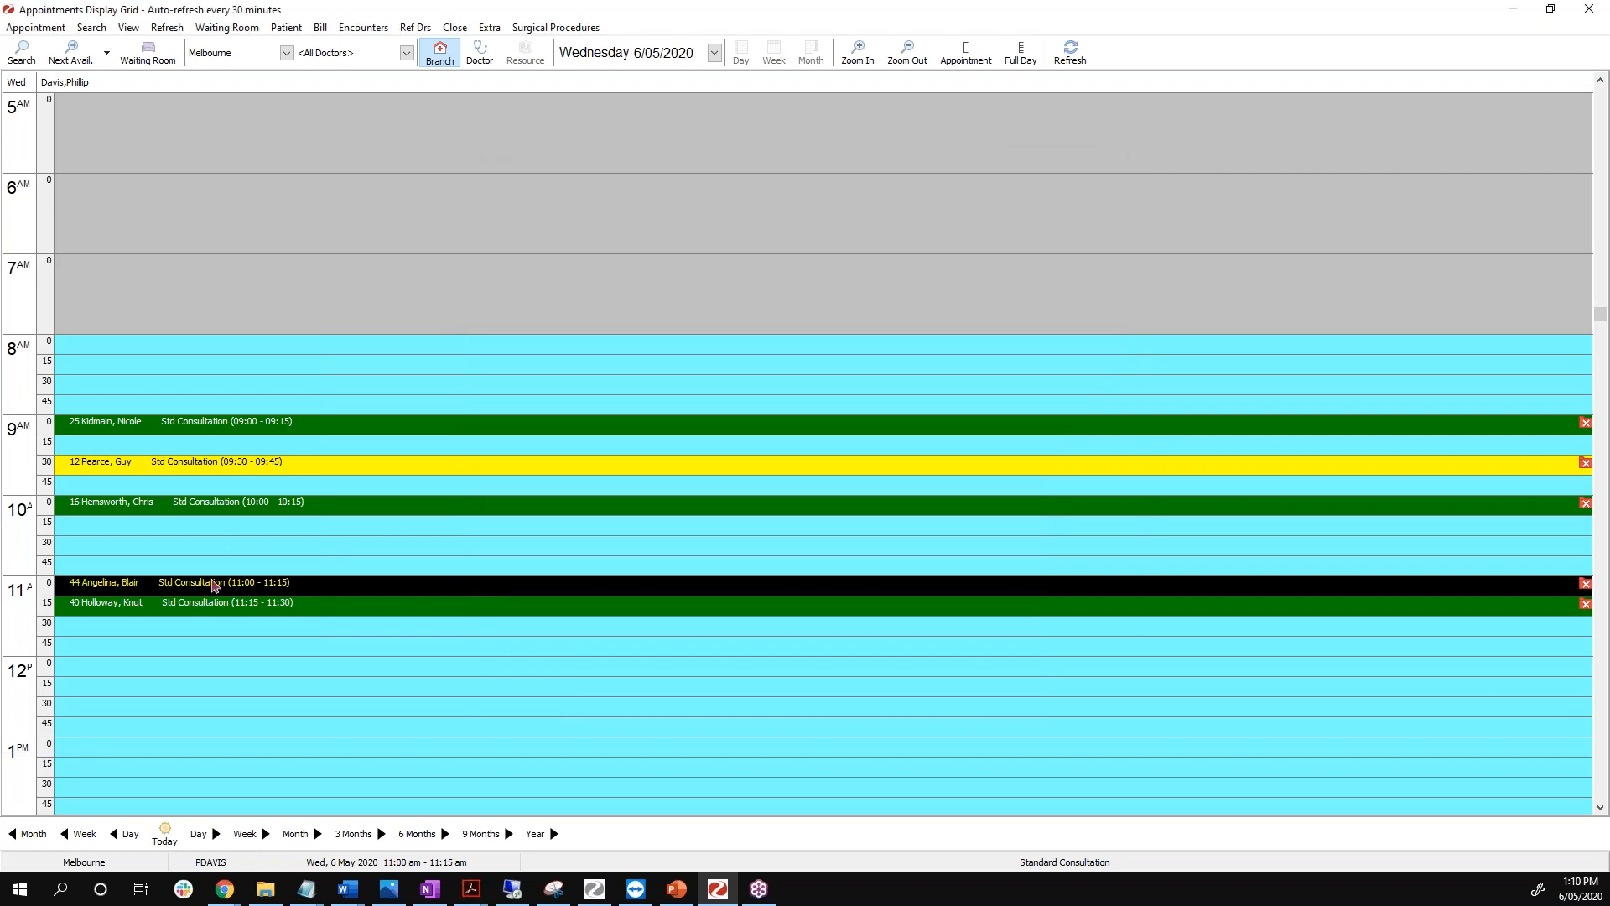
pyautogui.doubleClick(214, 586)
pyautogui.click(920, 468)
pyautogui.click(1012, 693)
# Open the attendance details for the 11:00 appointment without opening its tasks, check the referral field, and save the attendance.
pyautogui.doubleClick(260, 592)
pyautogui.click(915, 472)
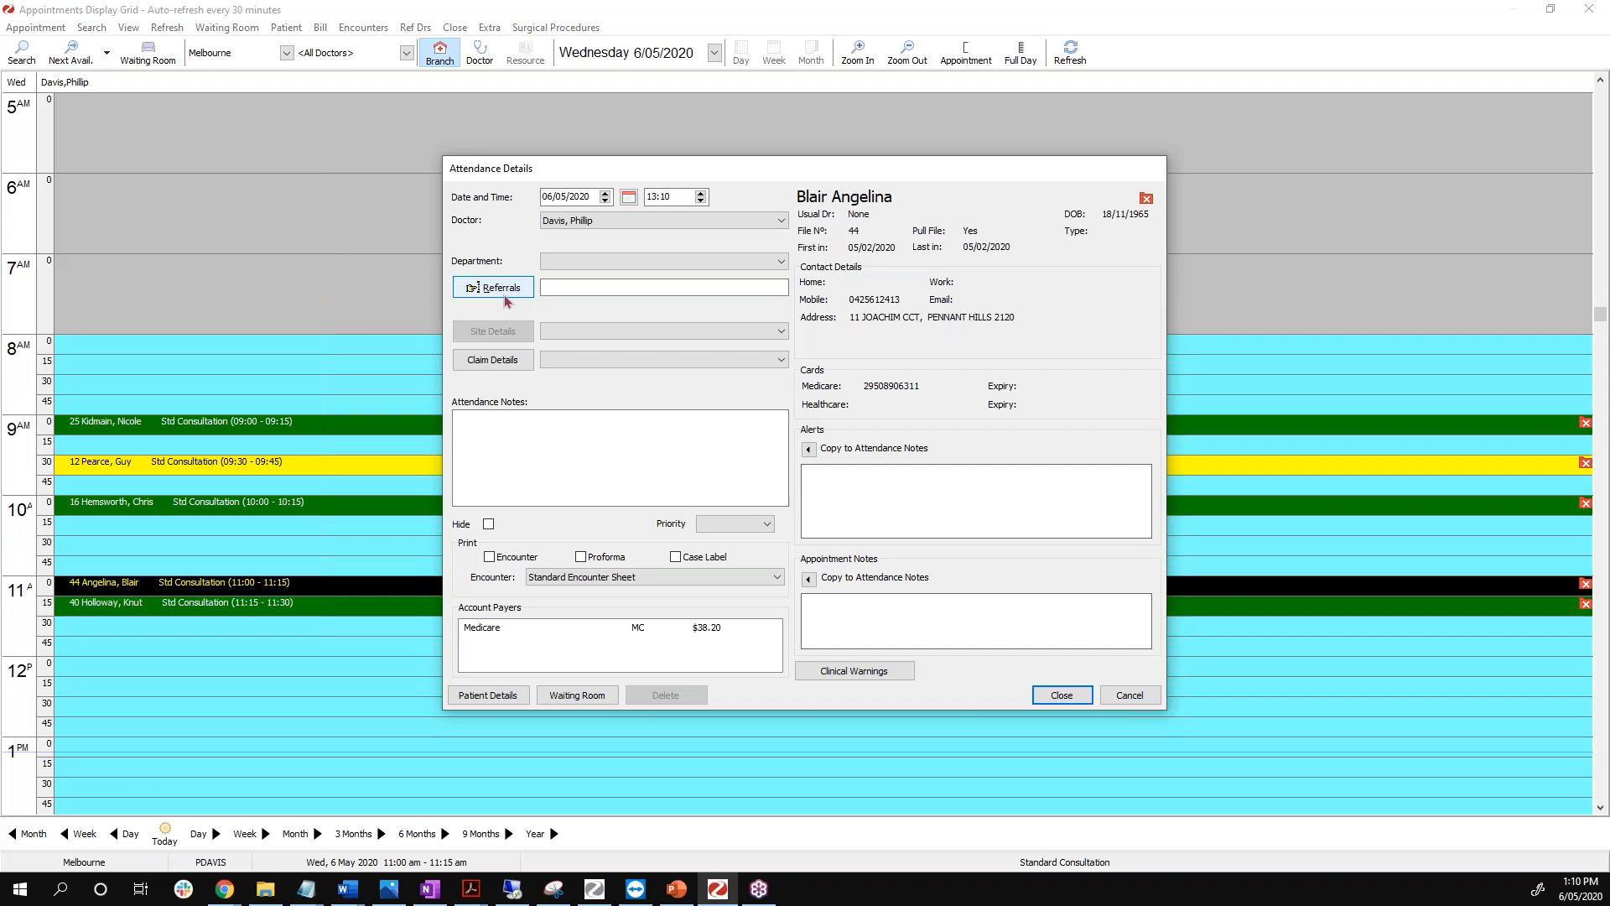
pyautogui.click(565, 288)
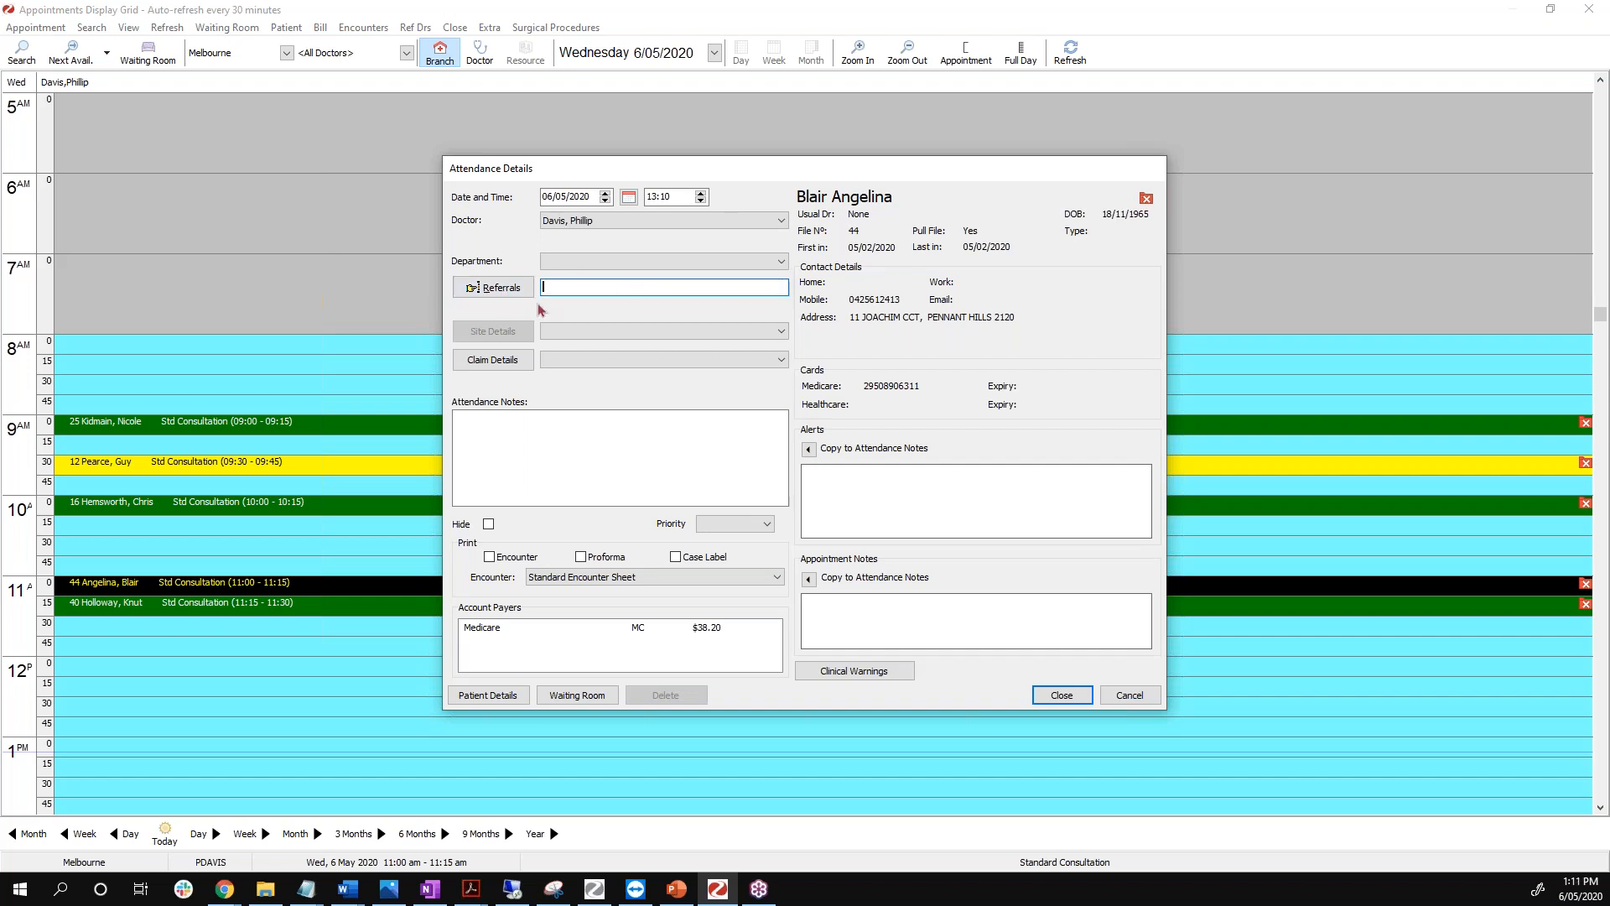
pyautogui.click(1070, 696)
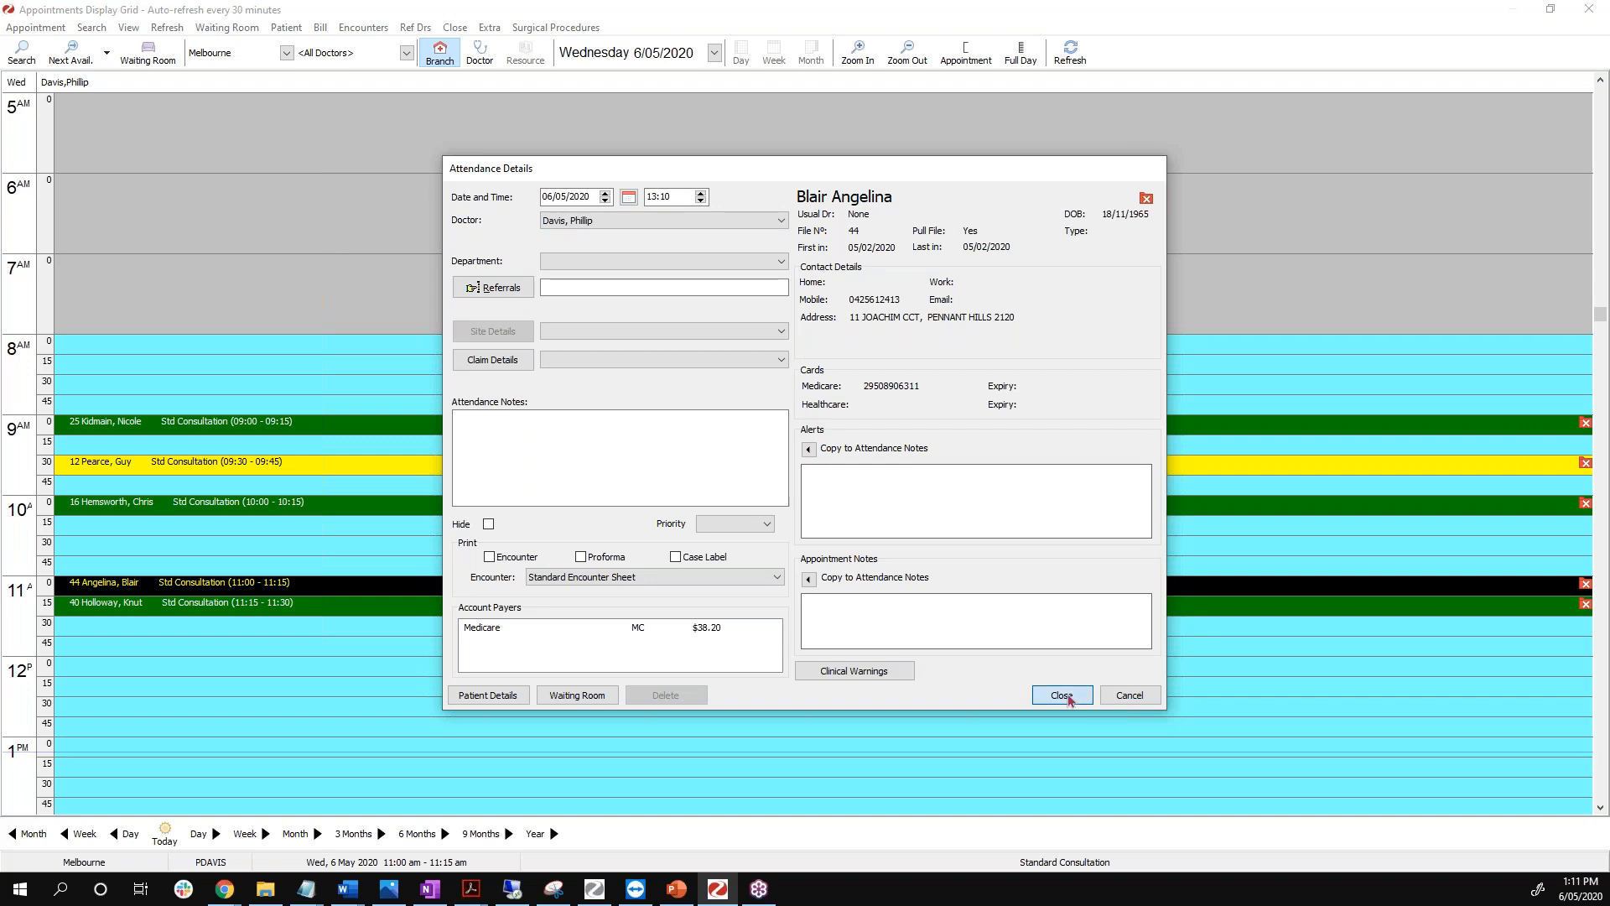
pyautogui.click(346, 631)
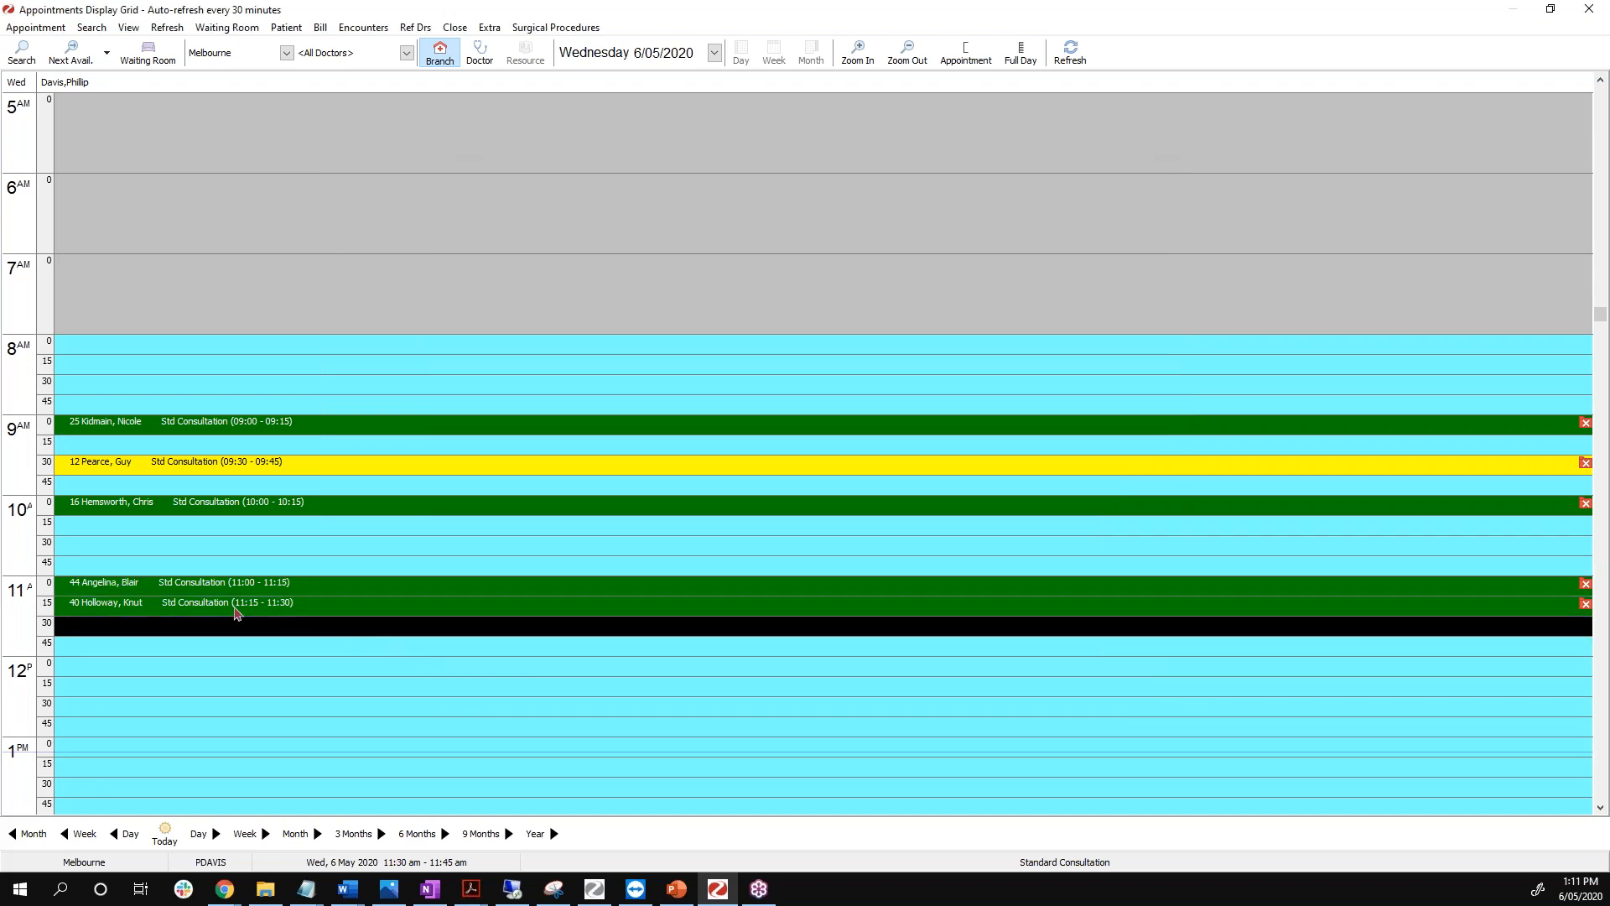
# Open the 11:15 patient's attendance from the waiting room and attach the referral dated 6/05/2020 with a 999-month period.
pyautogui.click(267, 607)
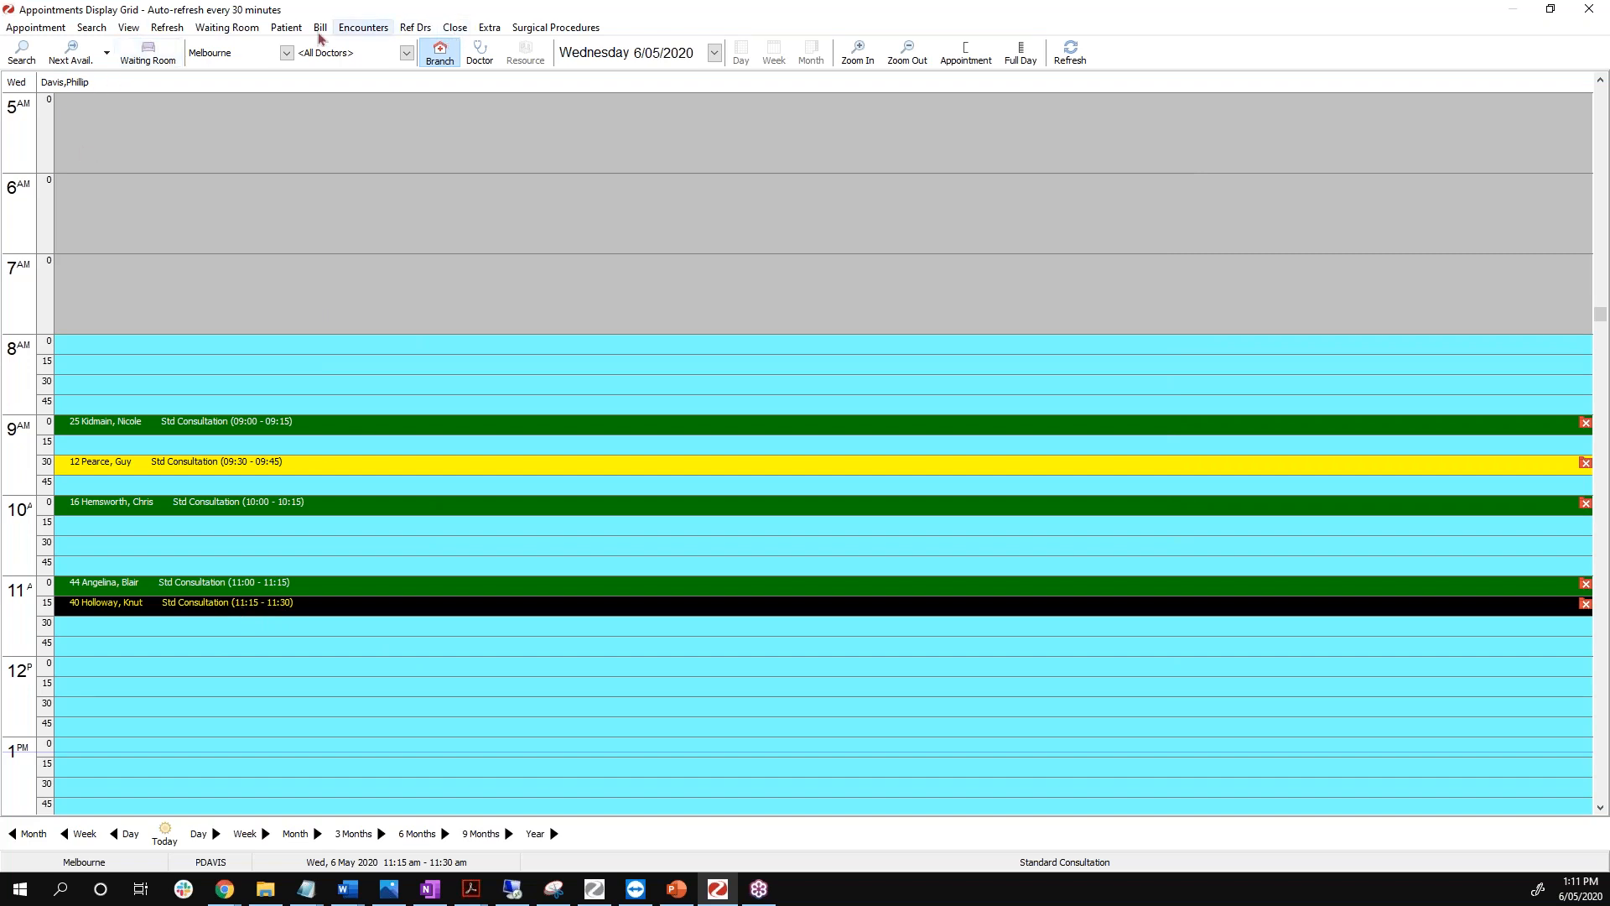
pyautogui.click(230, 28)
pyautogui.click(197, 215)
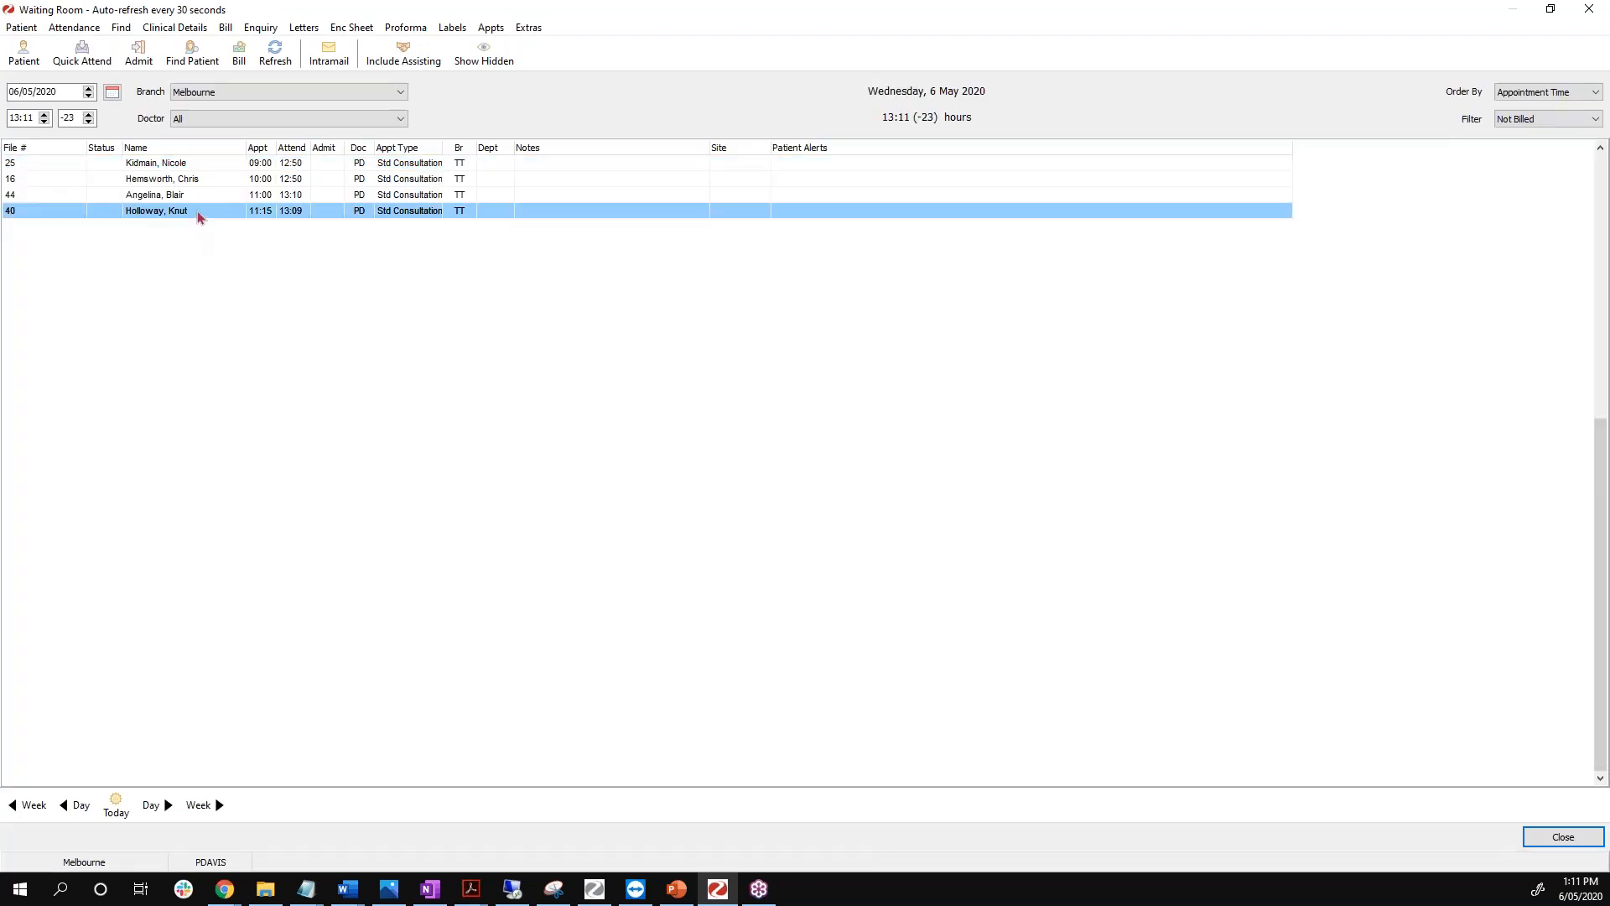
pyautogui.doubleClick(200, 215)
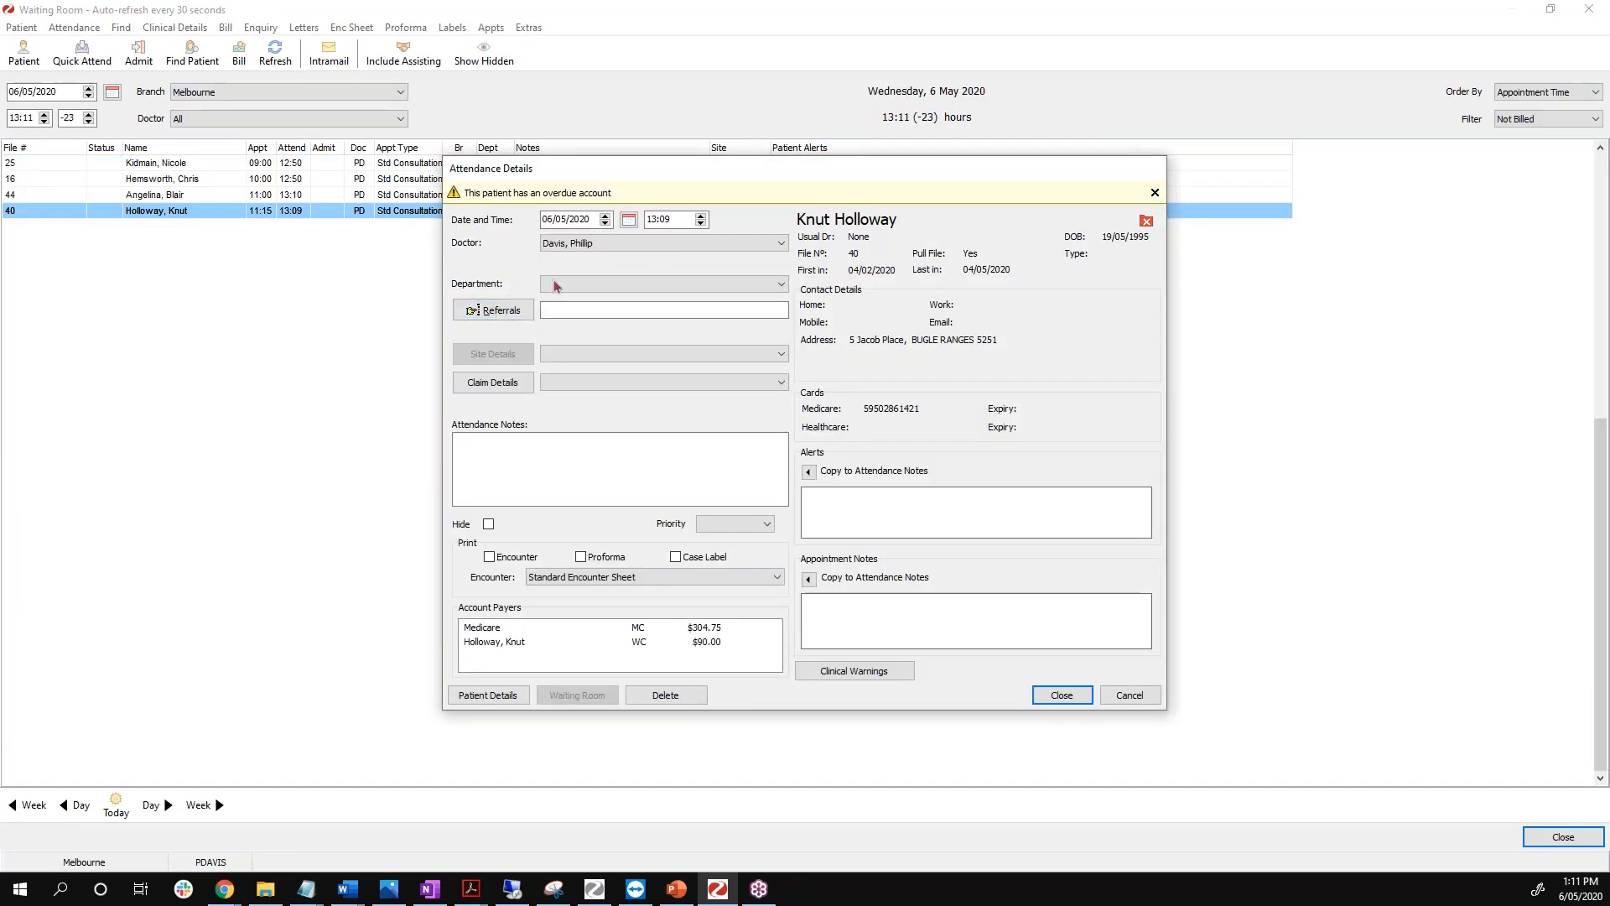
pyautogui.click(477, 309)
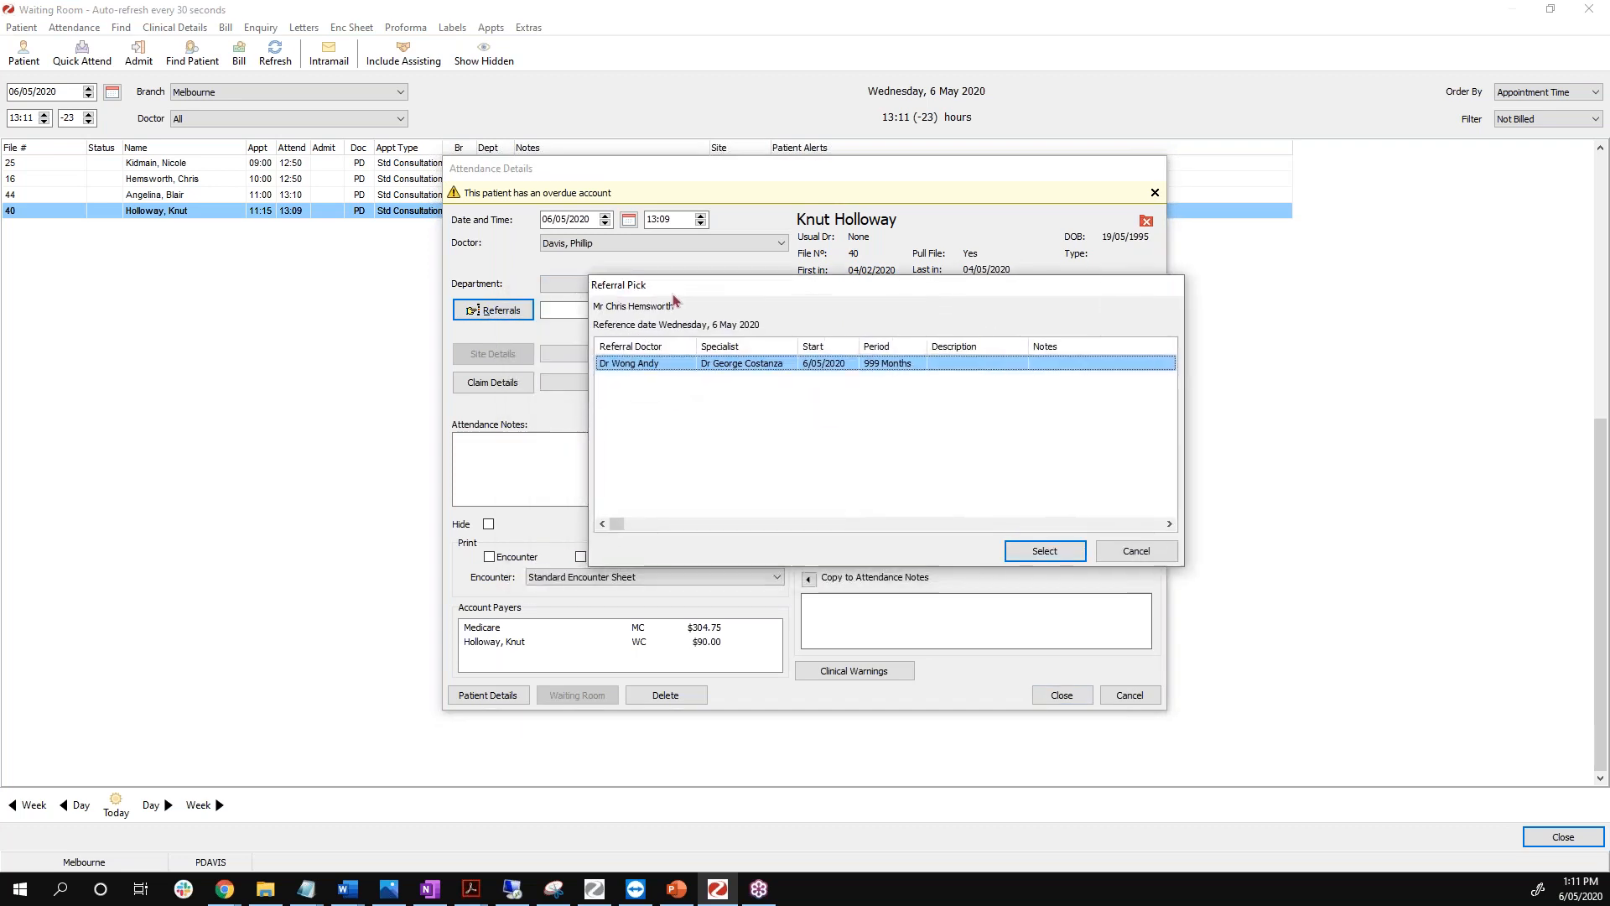
pyautogui.doubleClick(680, 370)
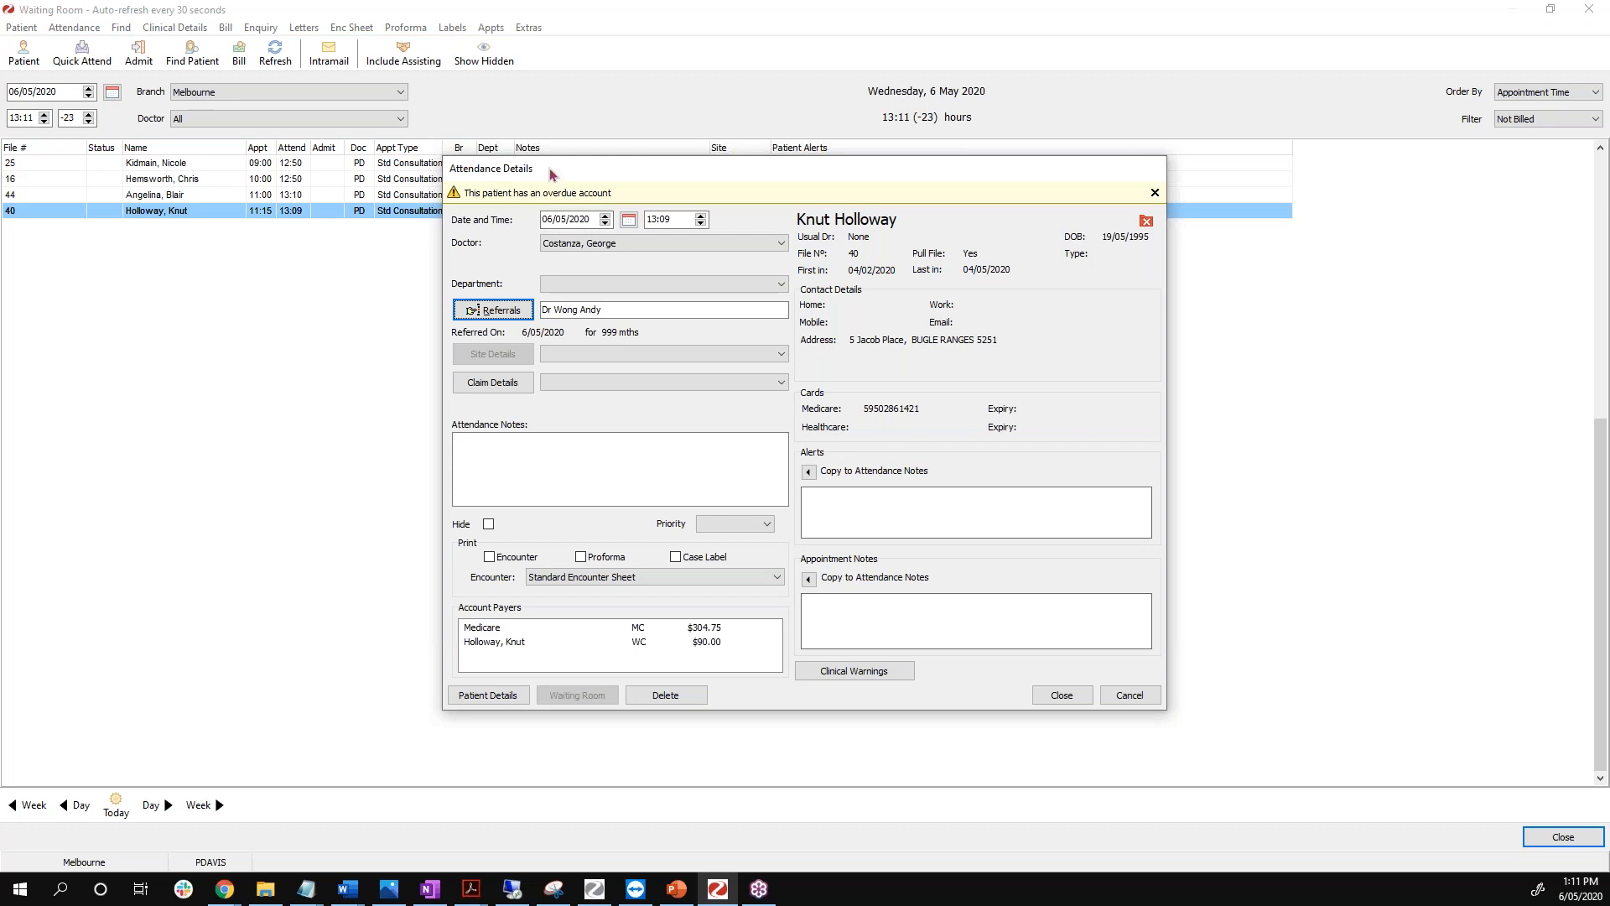
# Check the doctor choices in the 11:15 attendance, keep the referral's specialist as the doctor, and save the attendance.
pyautogui.moveTo(551, 168); pyautogui.dragTo(526, 141)
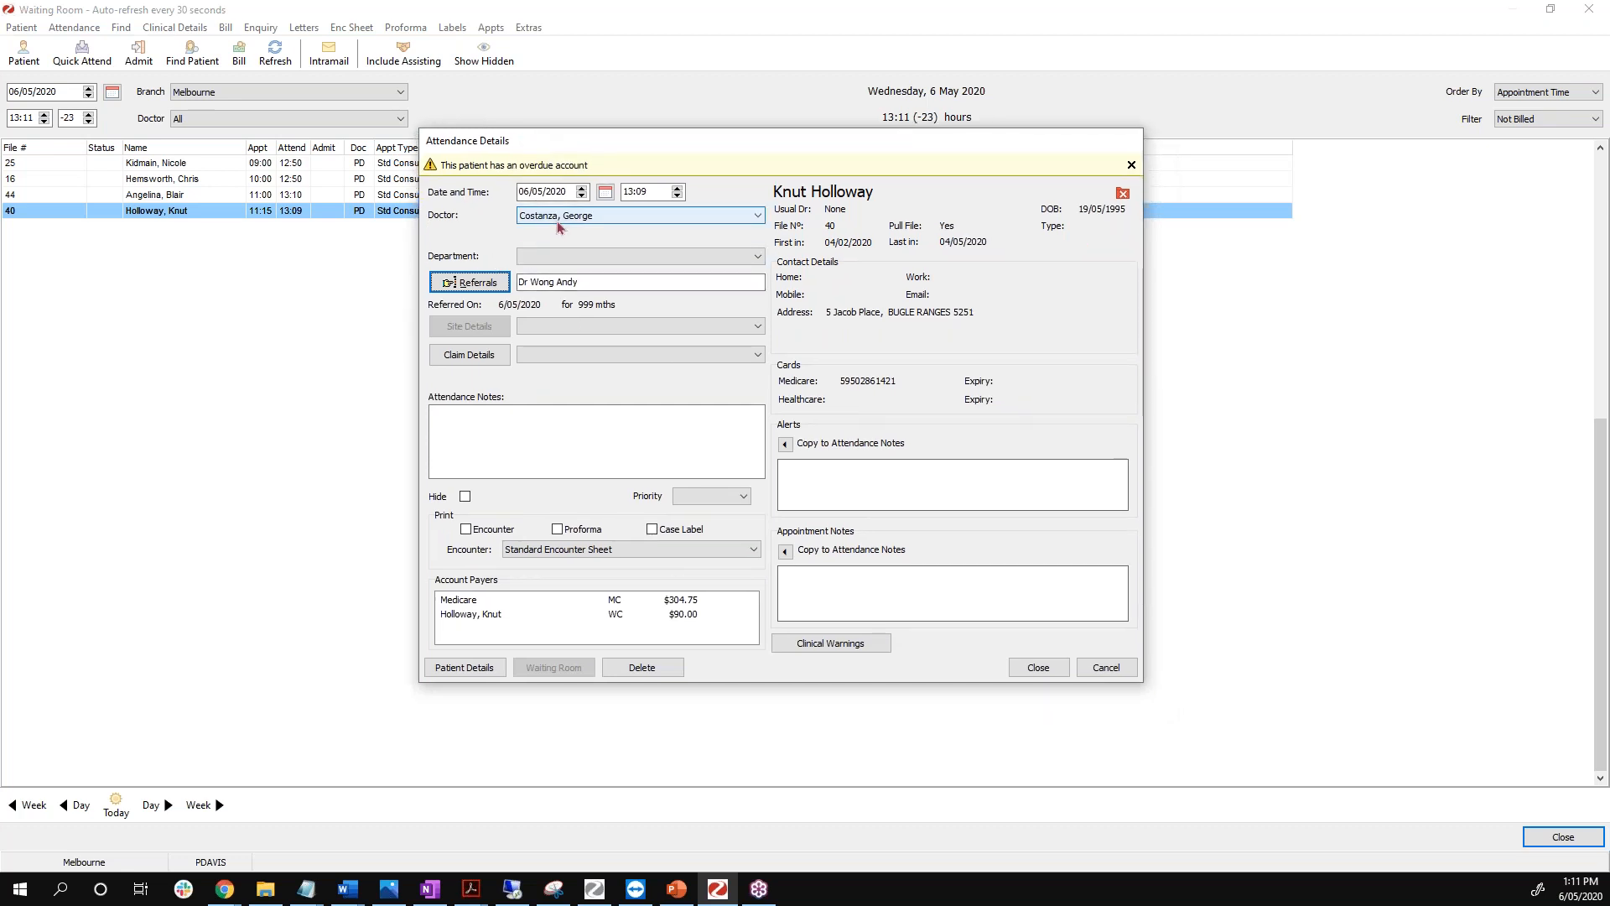
pyautogui.click(559, 216)
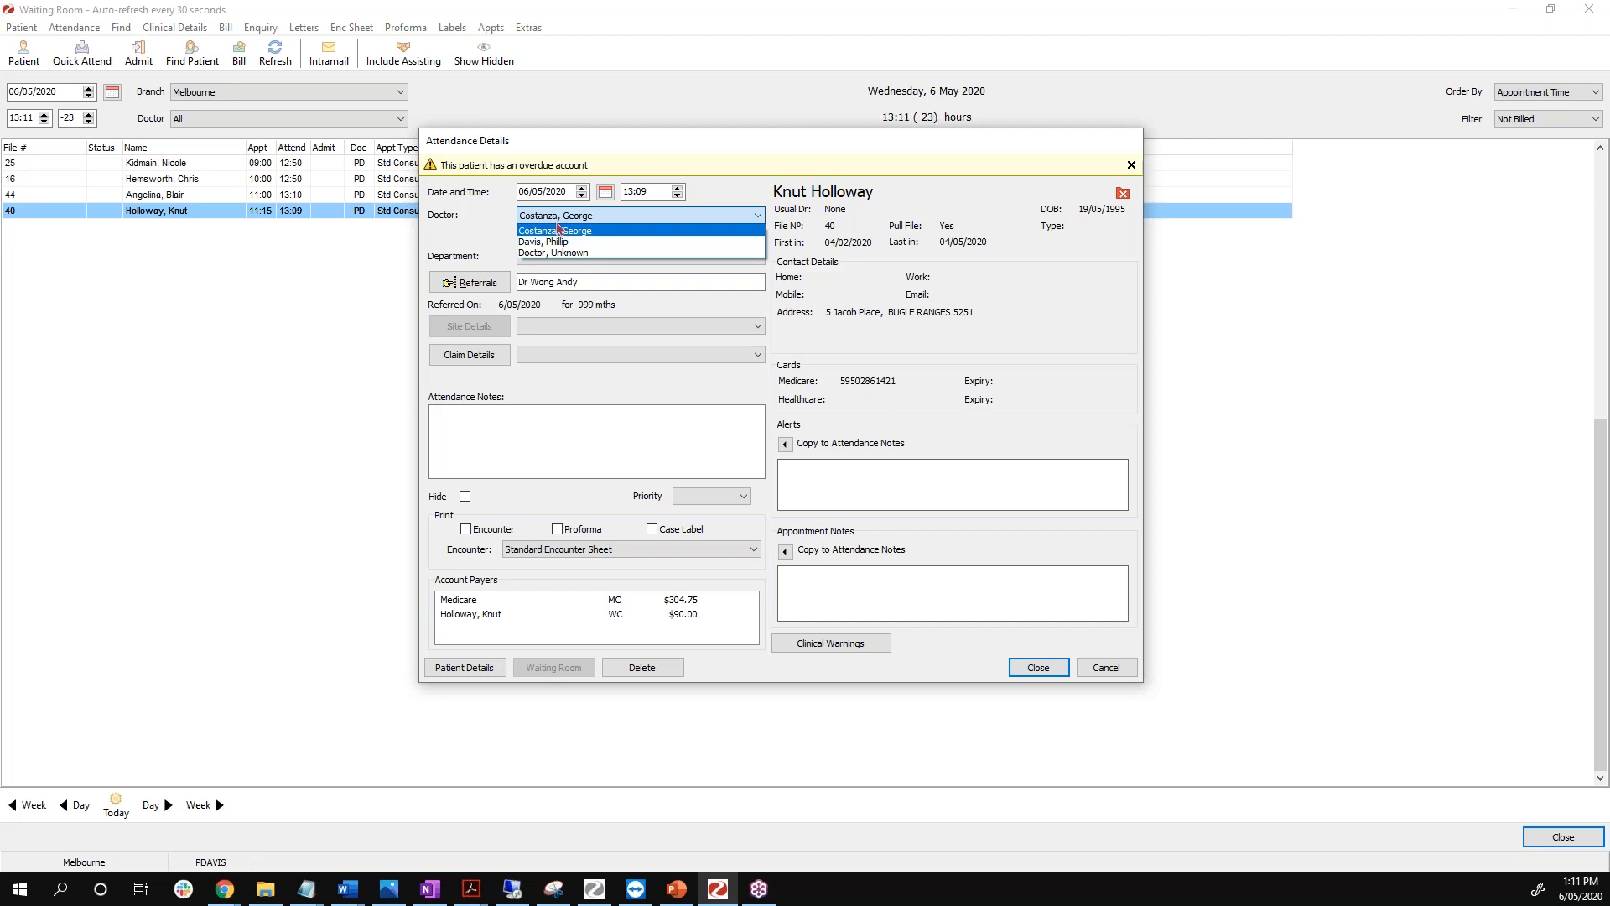
pyautogui.click(558, 230)
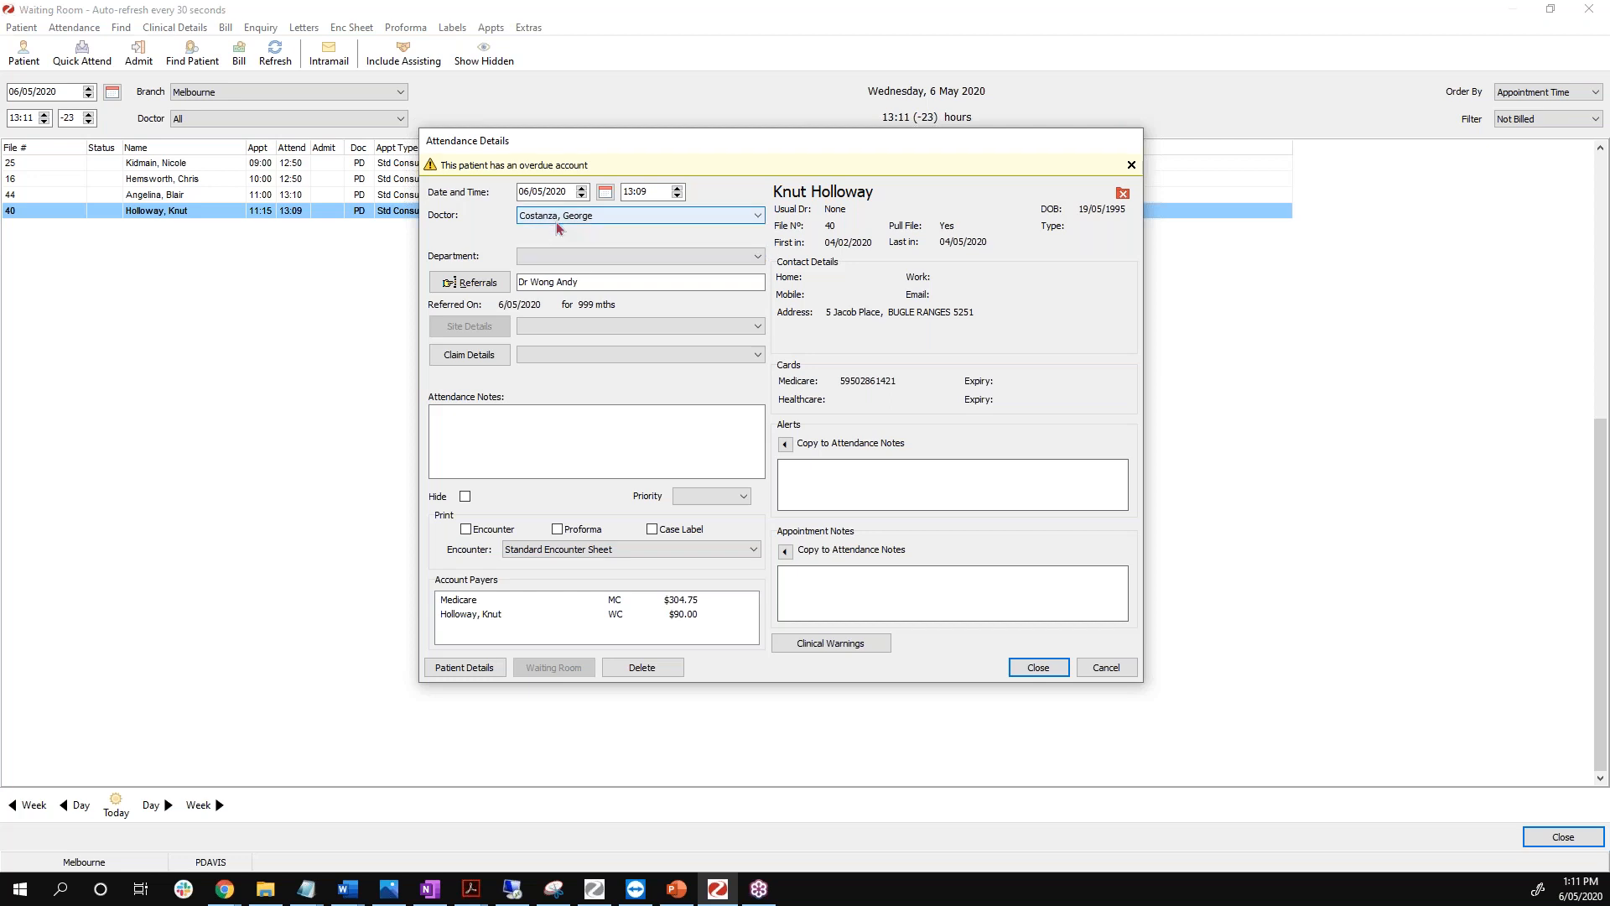
pyautogui.moveTo(515, 146); pyautogui.dragTo(626, 126)
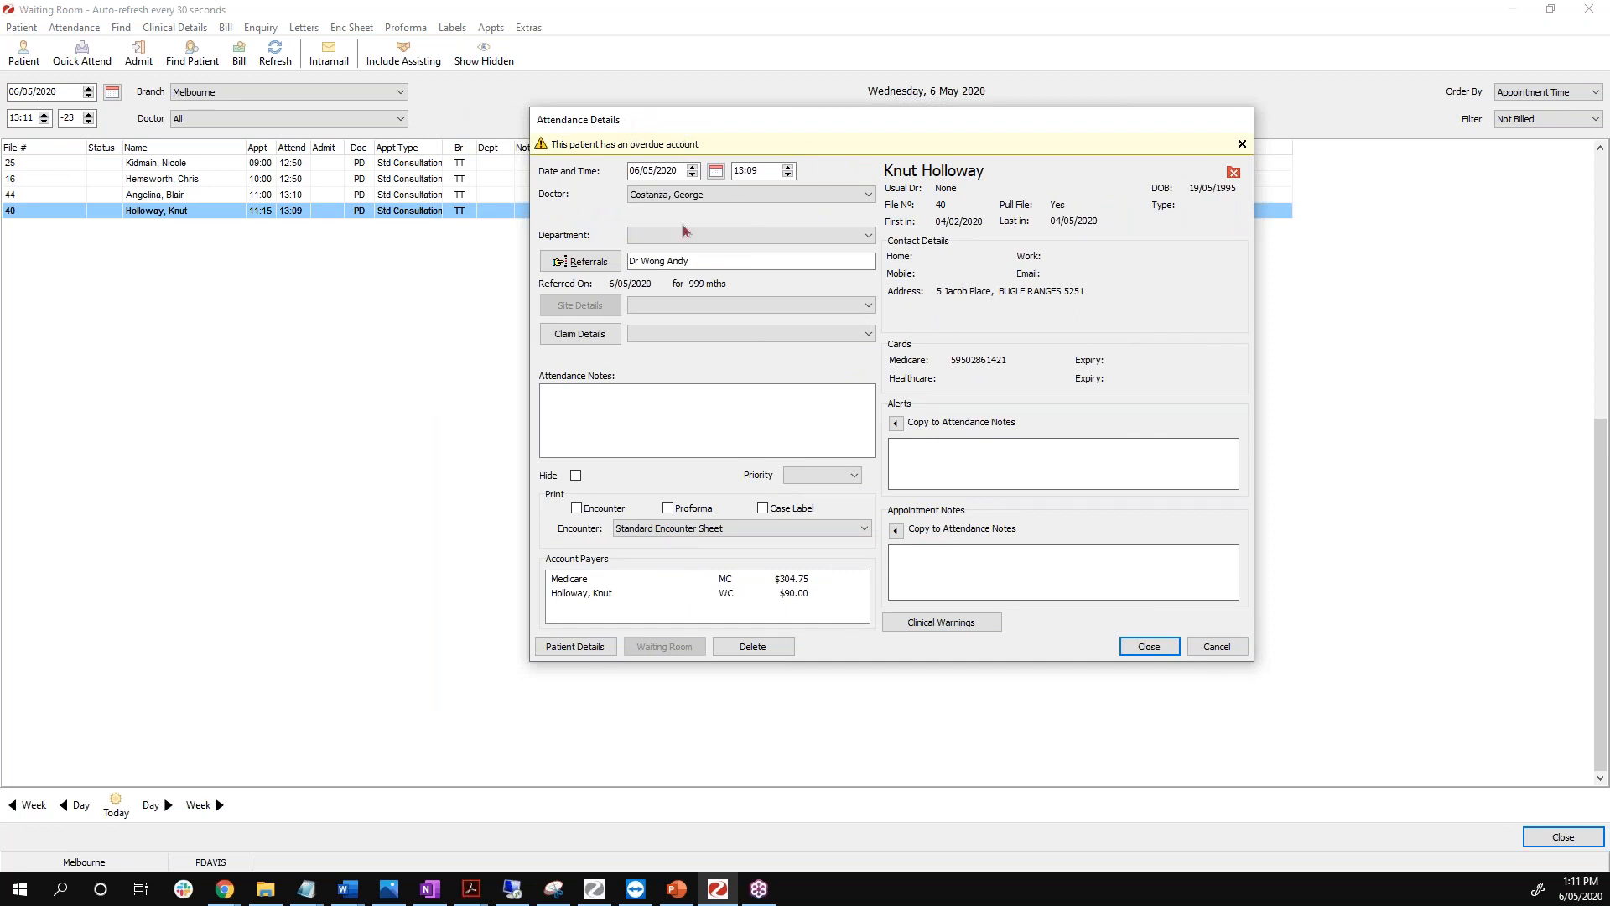
pyautogui.click(578, 651)
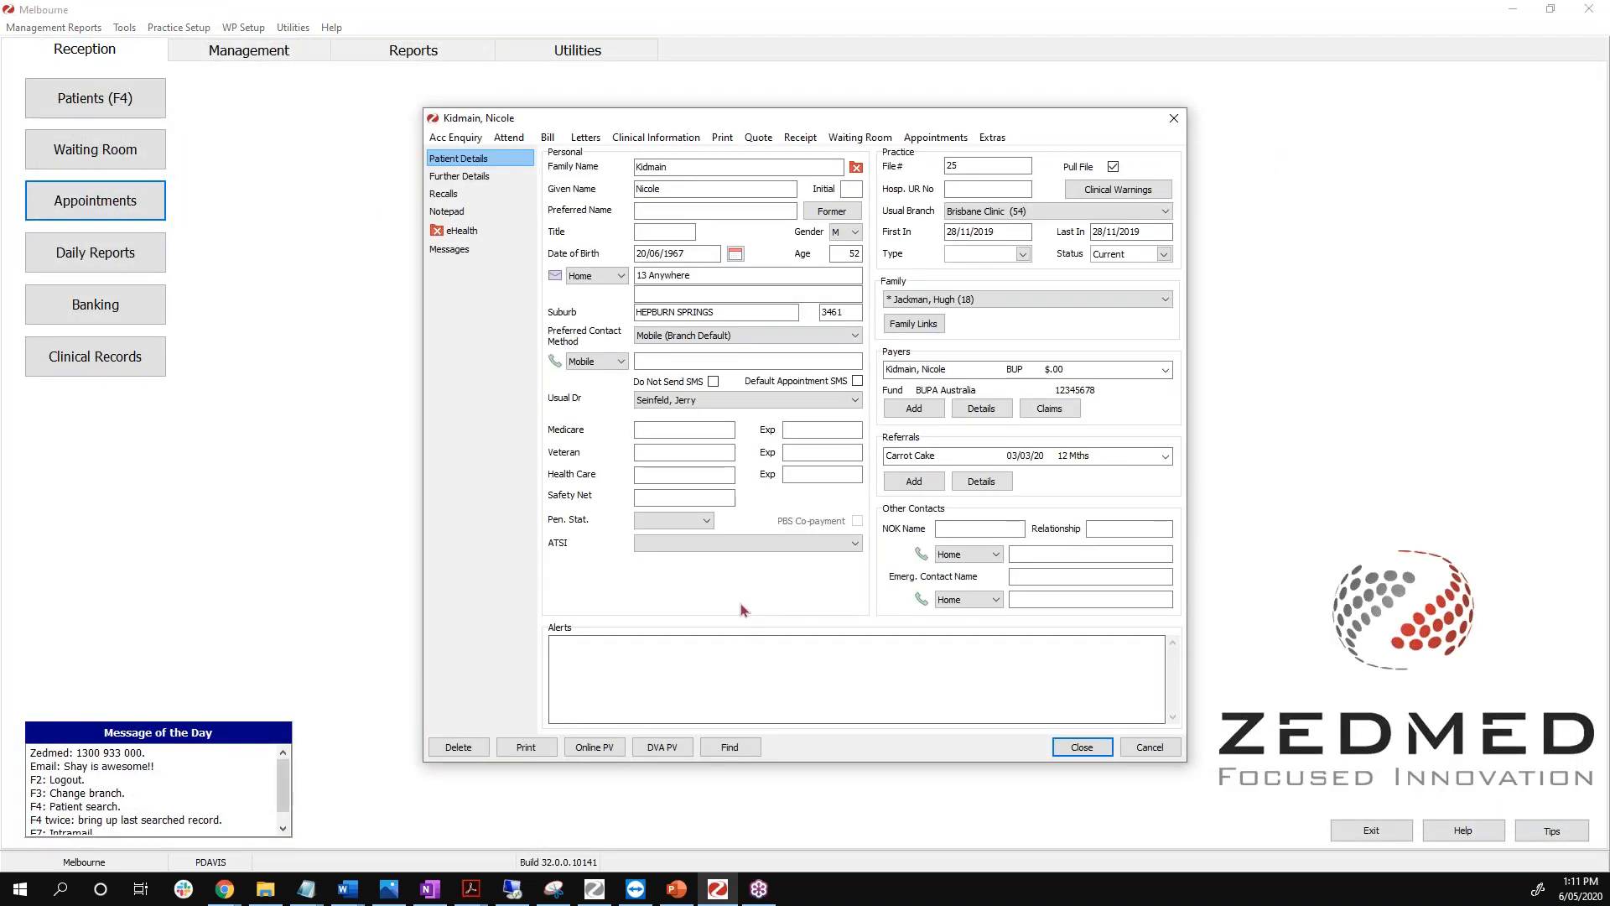
# Cancel out of the open patient record and bring up the last searched patient's record.
pyautogui.click(1148, 747)
pyautogui.press('F4')
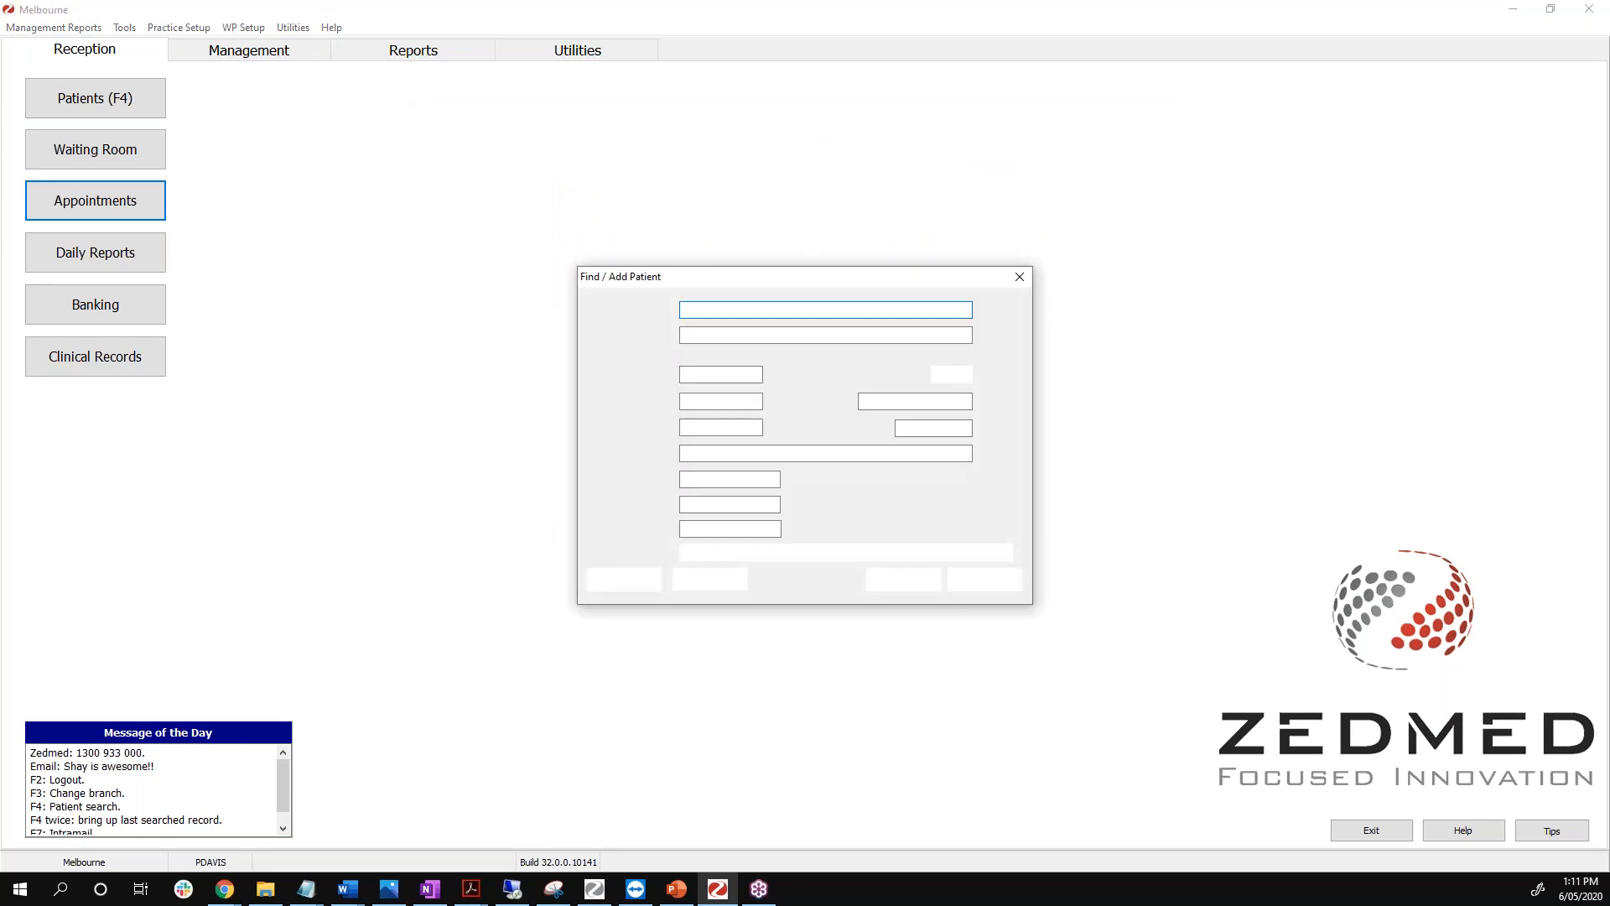
pyautogui.press('F4')
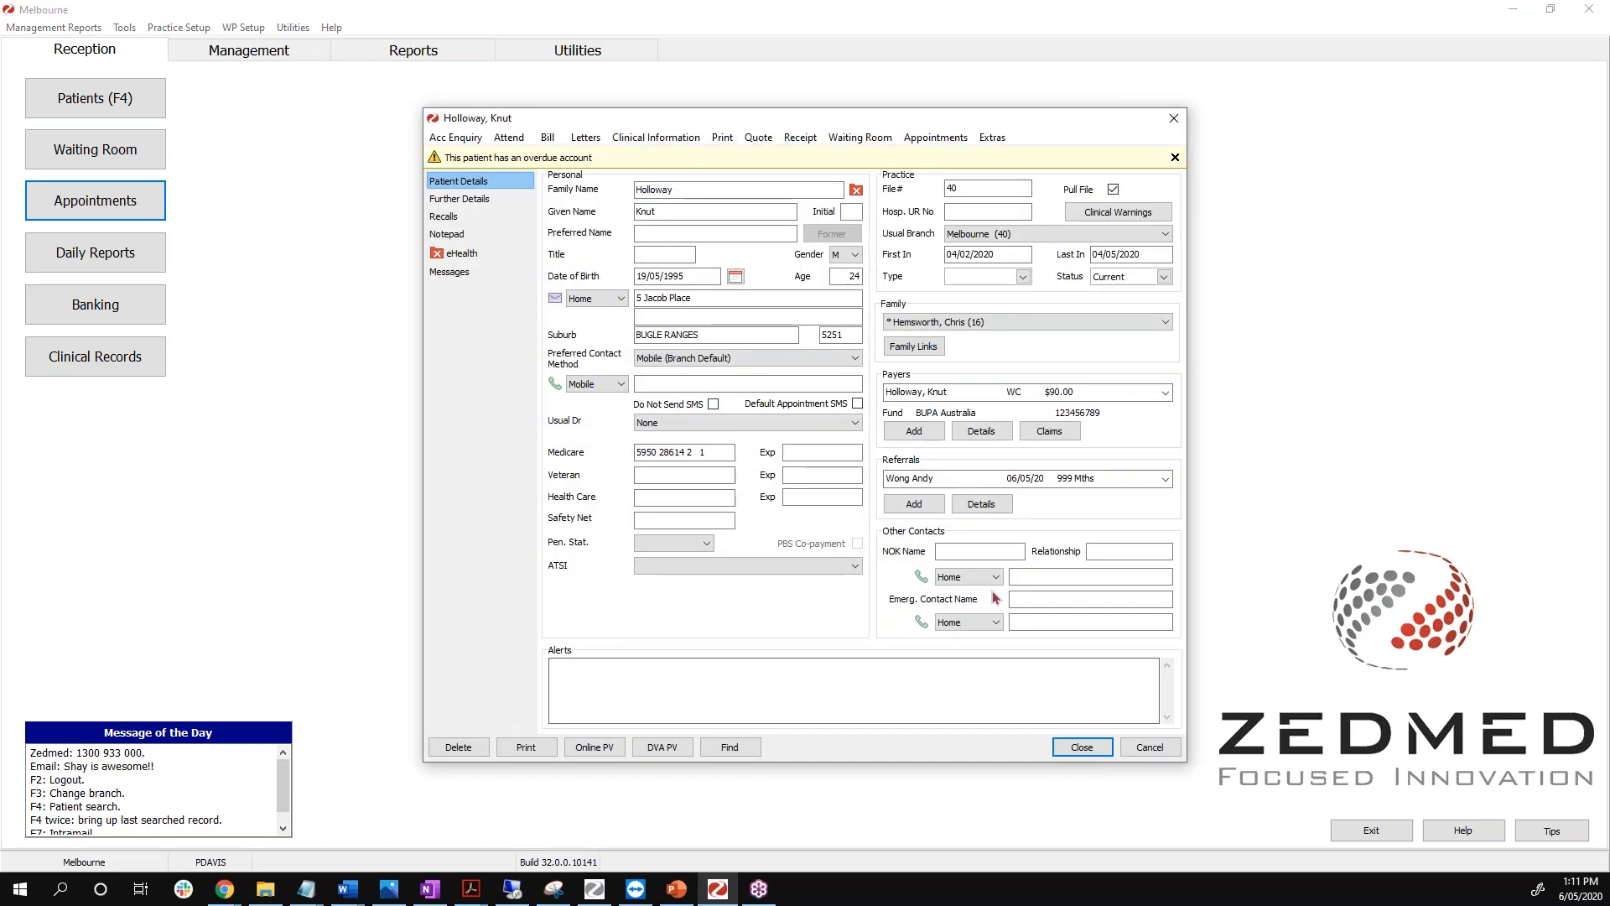
# Review the specialist, period and dates in the details of the patient's existing referral, and leave the referral list.
pyautogui.click(981, 504)
pyautogui.click(991, 528)
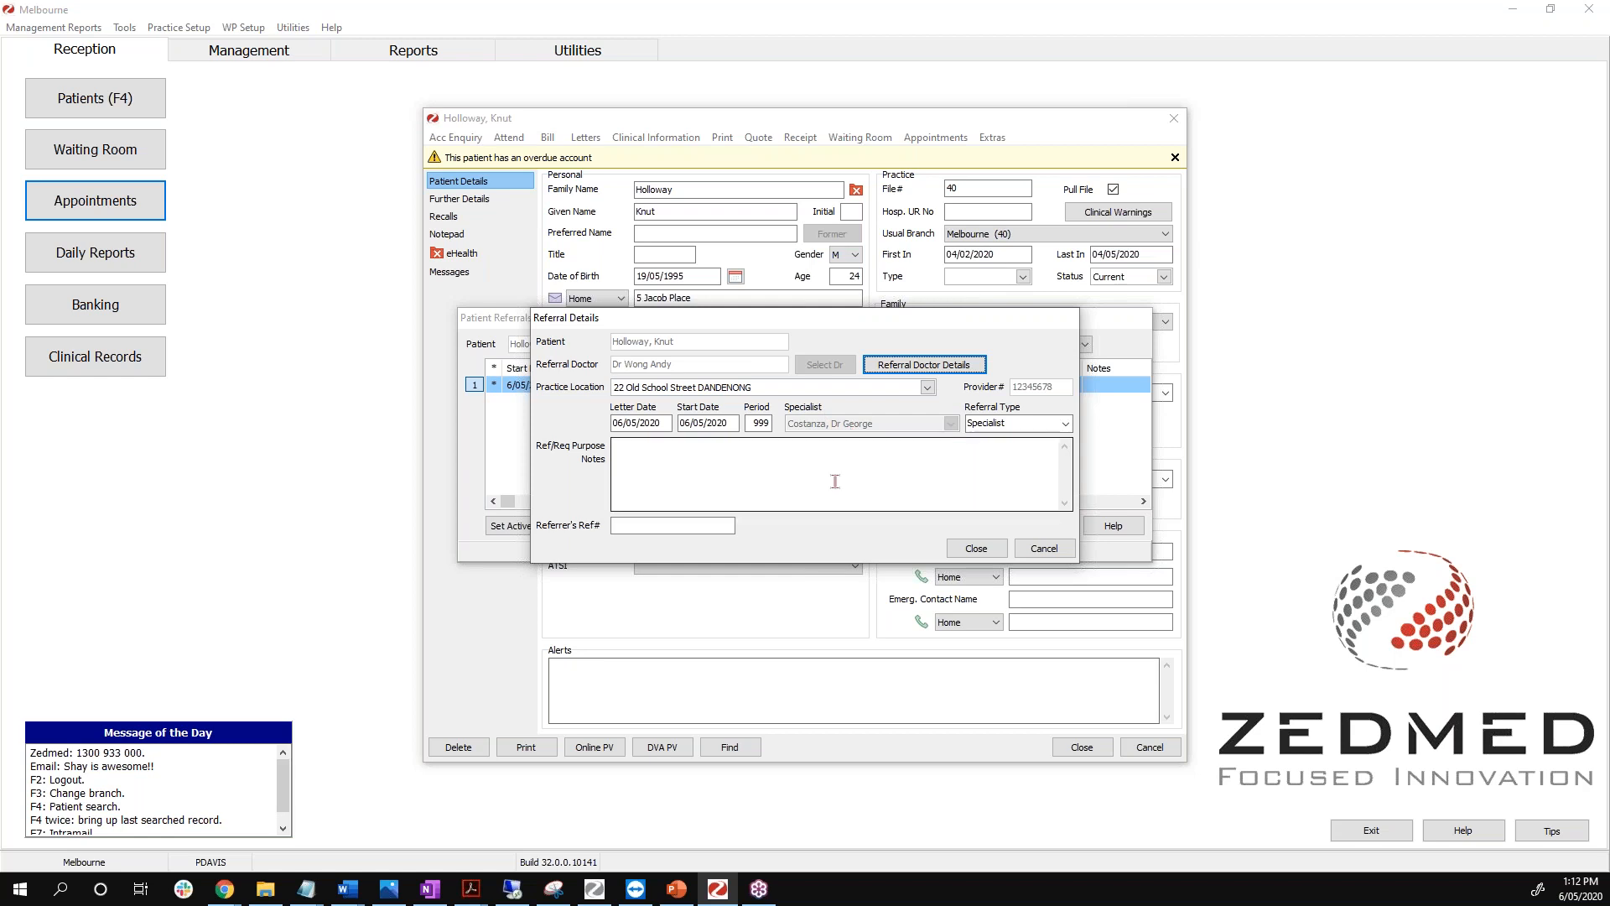
pyautogui.click(976, 547)
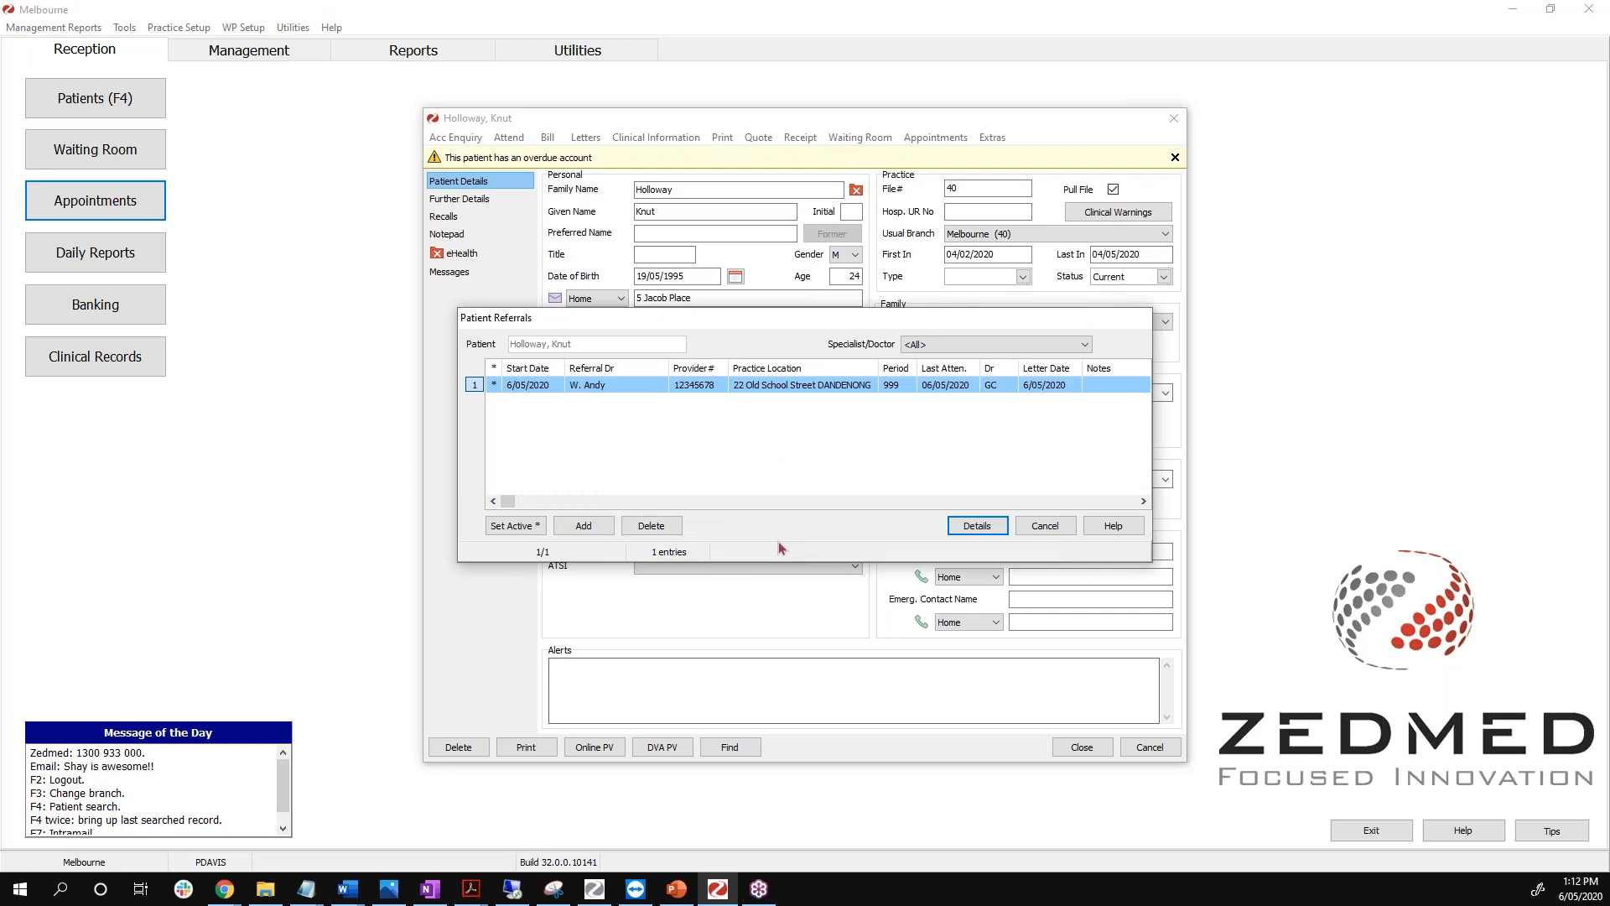
pyautogui.click(1045, 526)
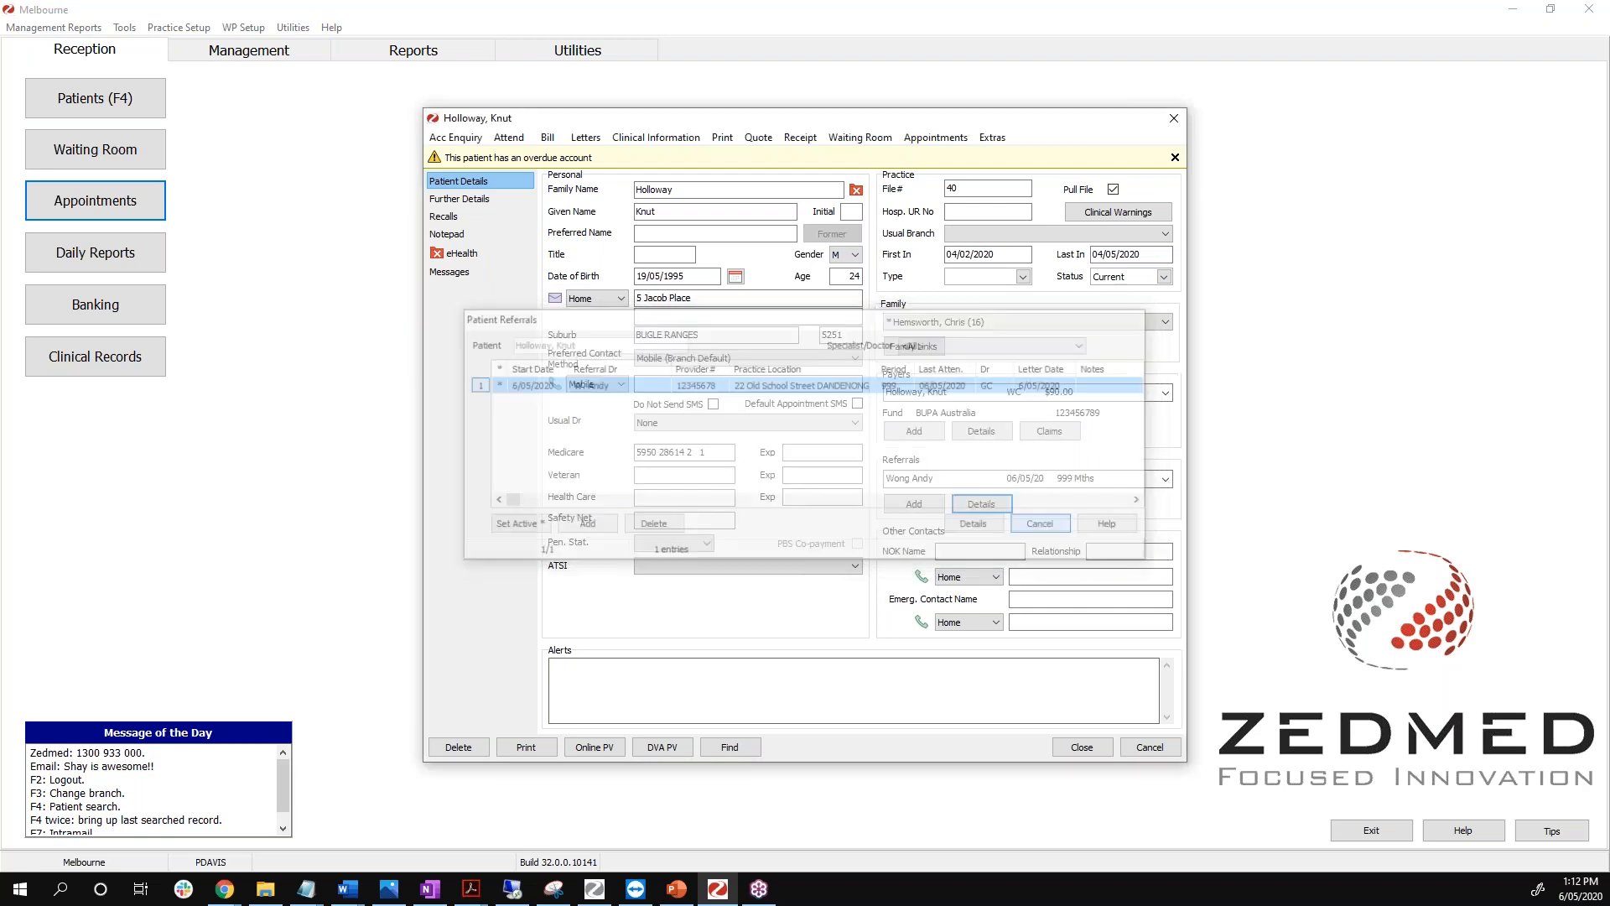
# Open the 11:15 attendance from the waiting room, review the referral available to it, and close the attendance details.
pyautogui.click(861, 140)
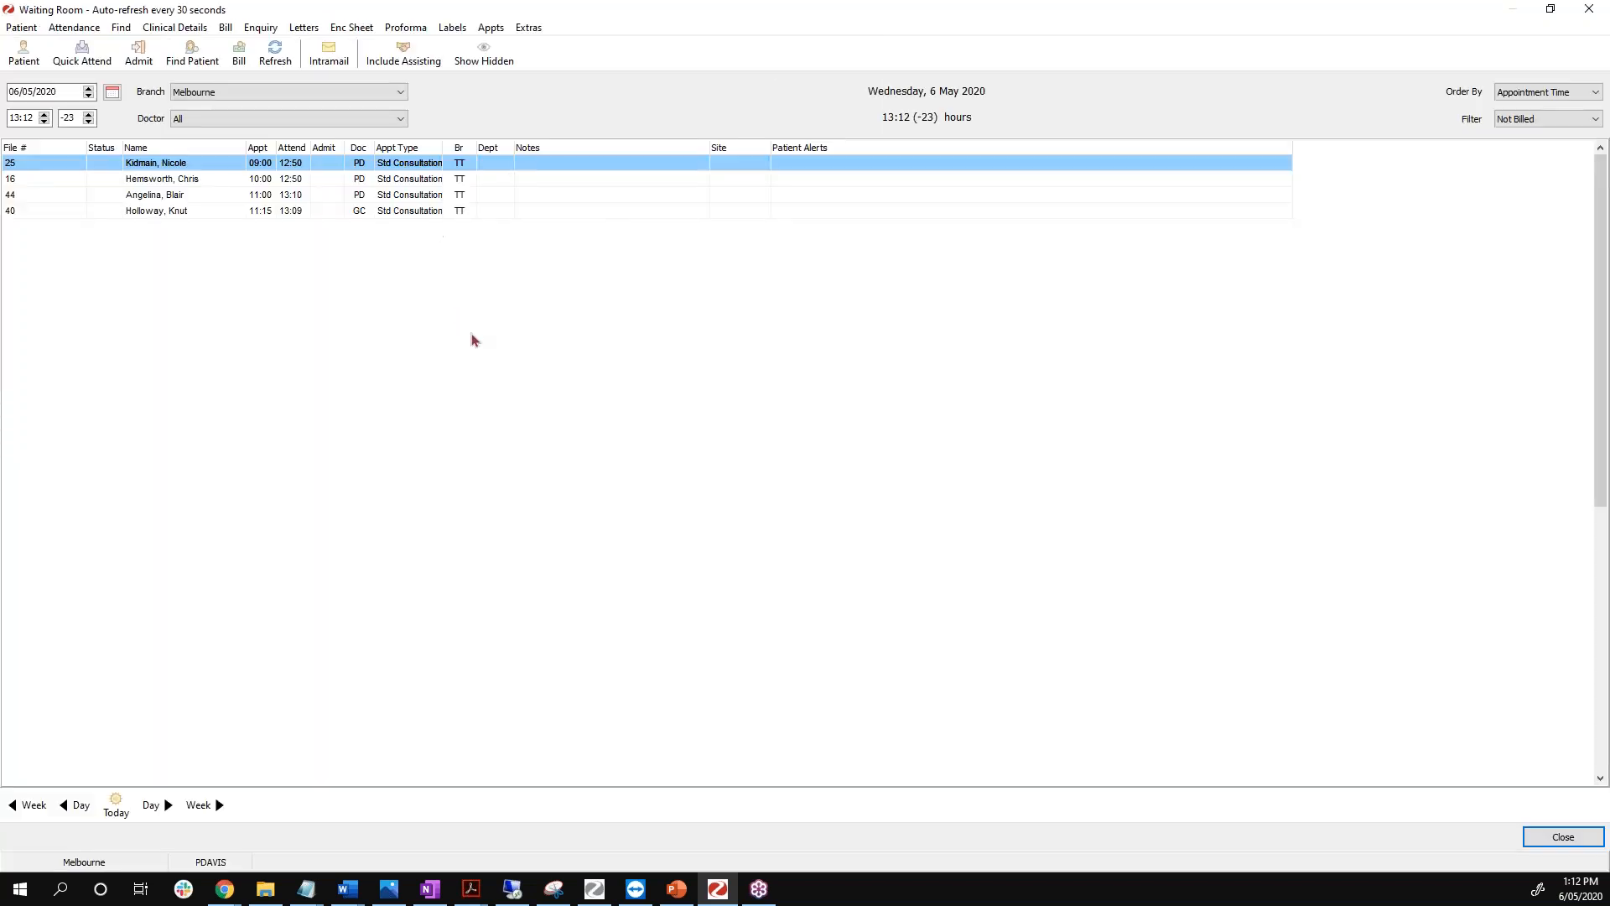
pyautogui.click(218, 214)
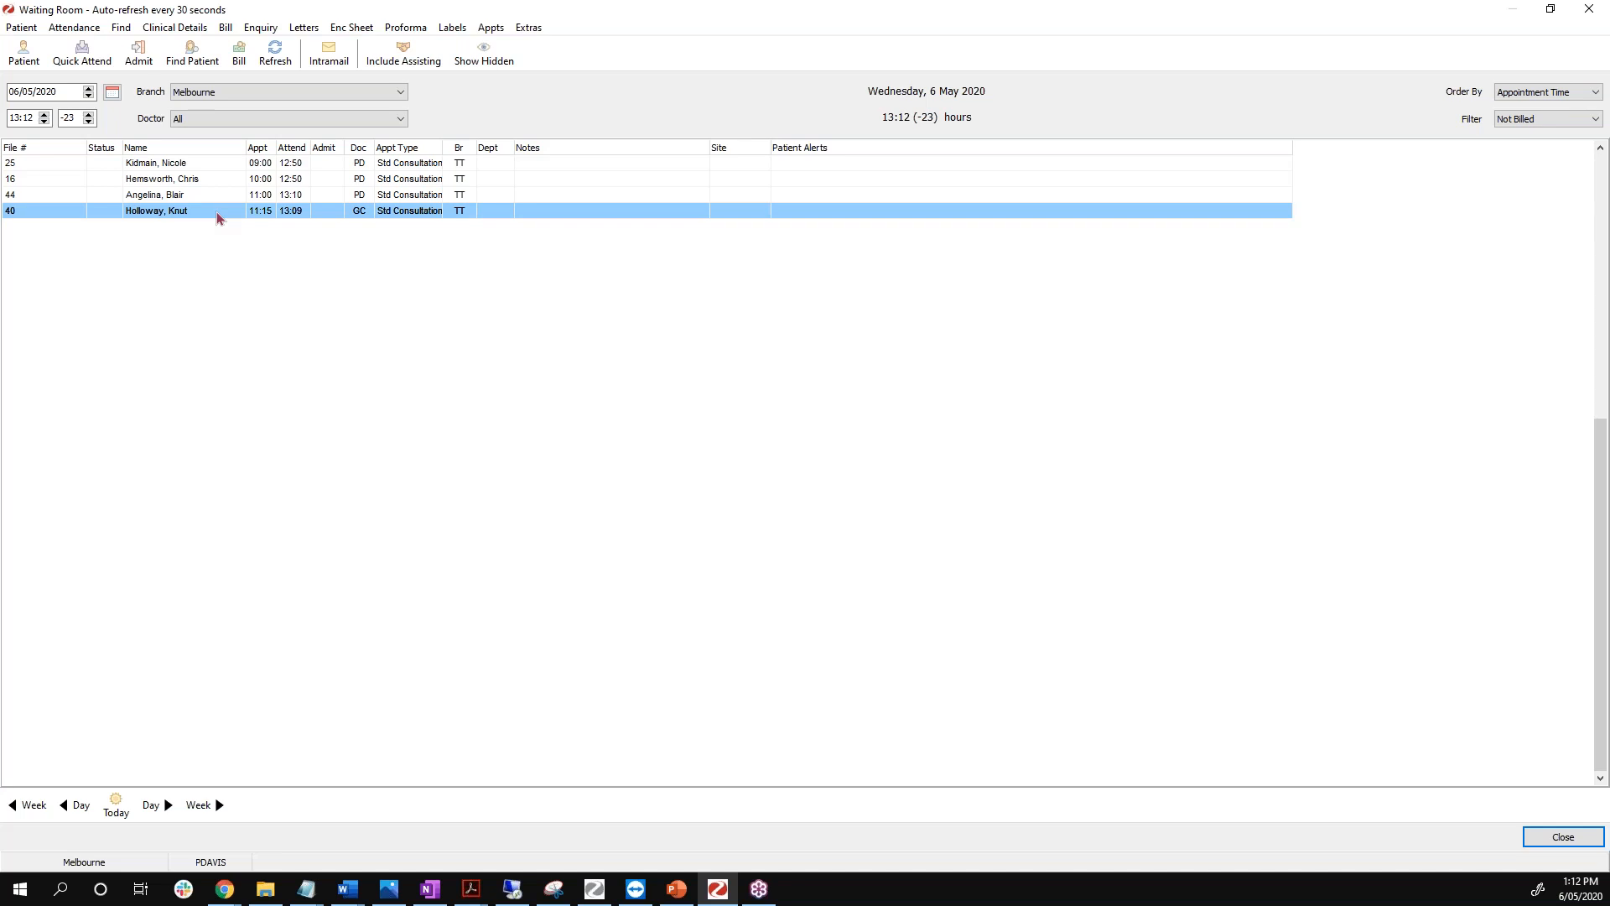
pyautogui.rightClick(217, 211)
pyautogui.doubleClick(199, 209)
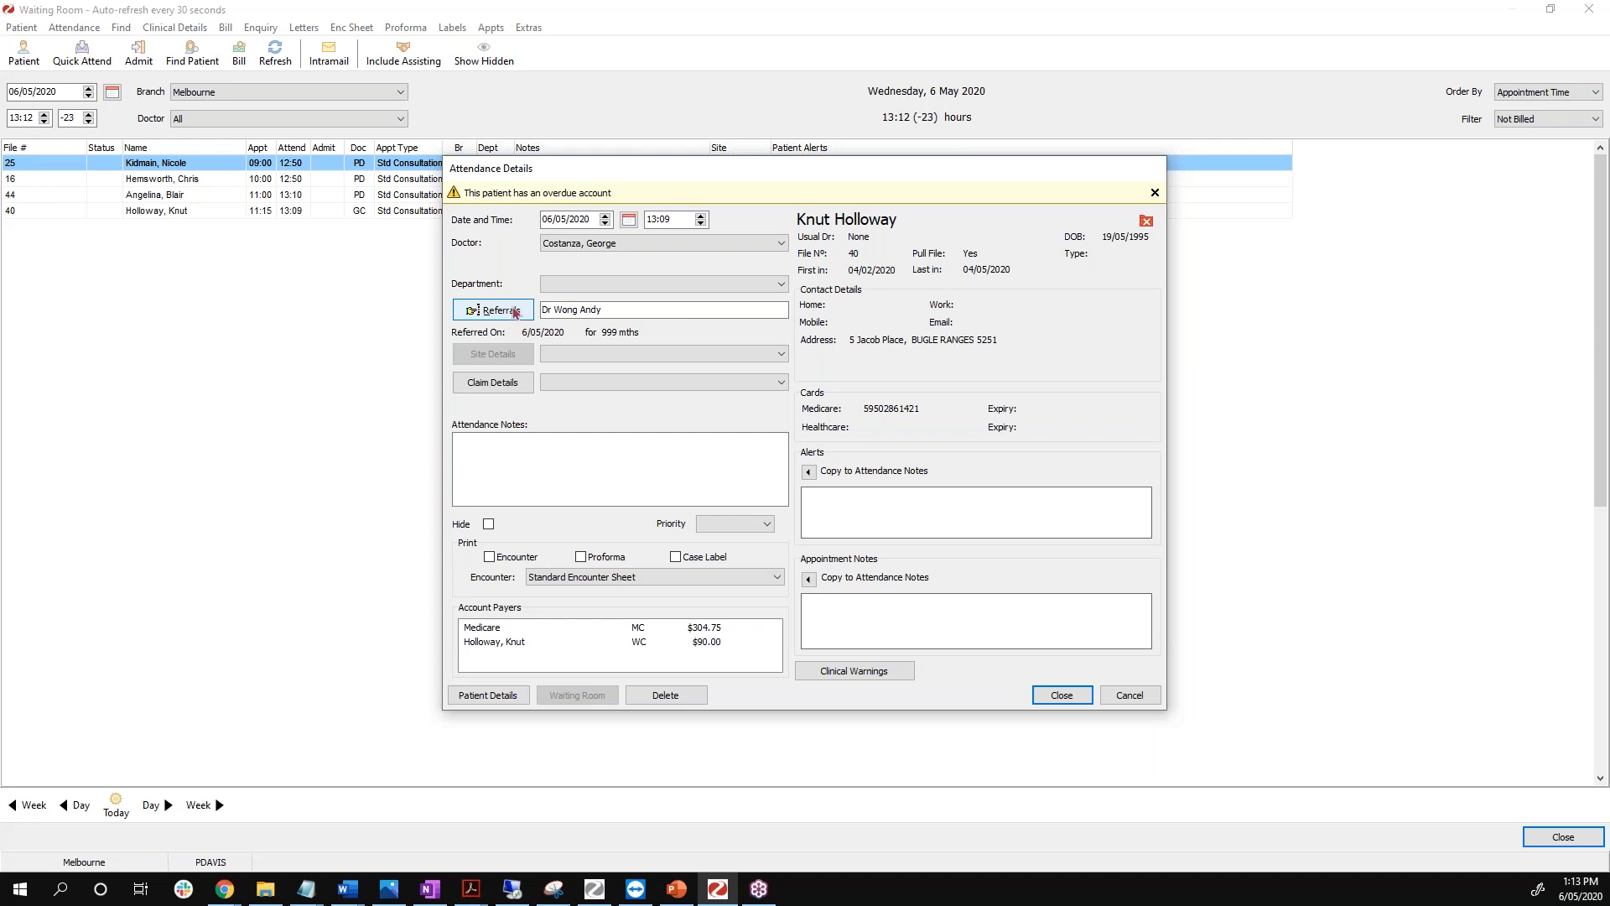
pyautogui.click(503, 312)
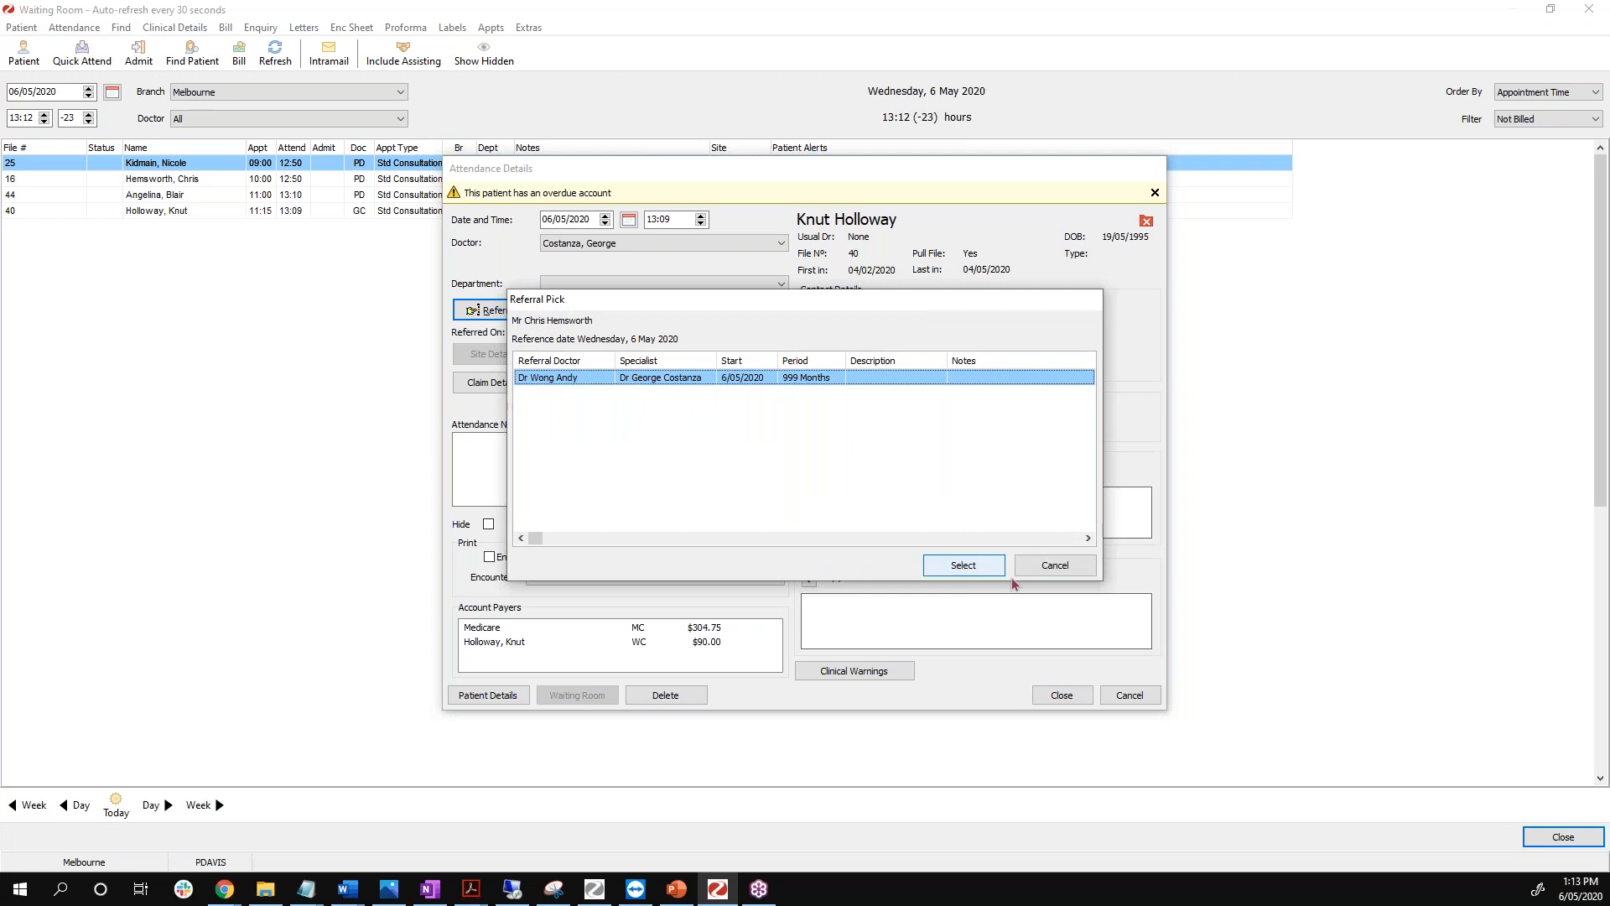
pyautogui.click(1038, 574)
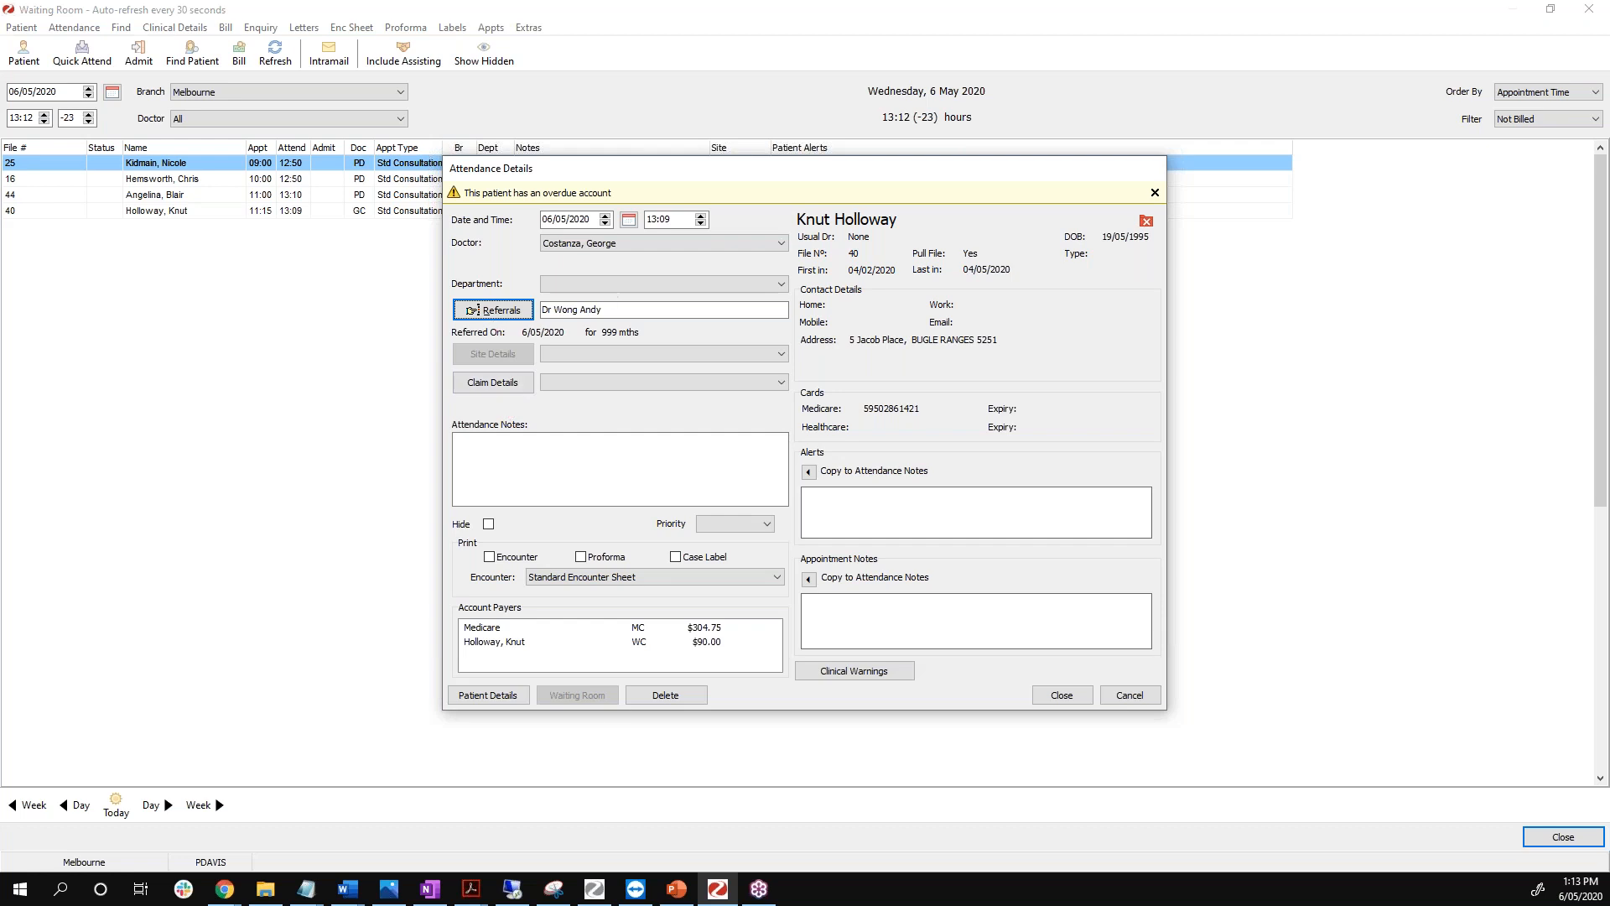
pyautogui.click(1064, 696)
# Start a new invoice for the 11:15 patient and keep the indefinite referral starting 6/05/2020 as its referral.
pyautogui.click(201, 212)
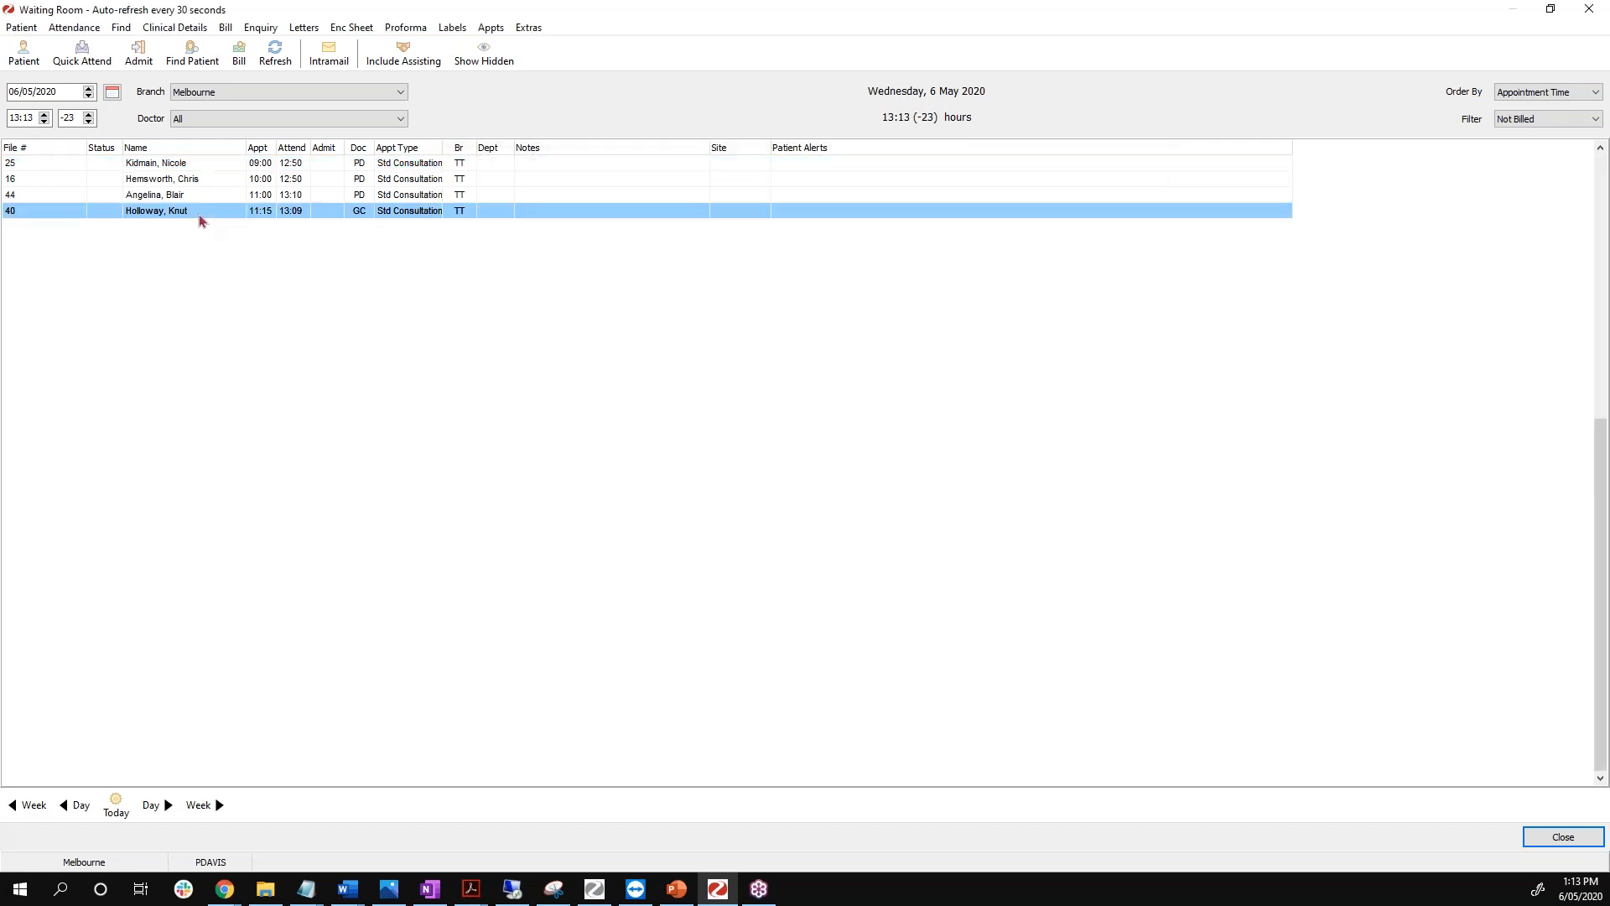
pyautogui.rightClick(233, 221)
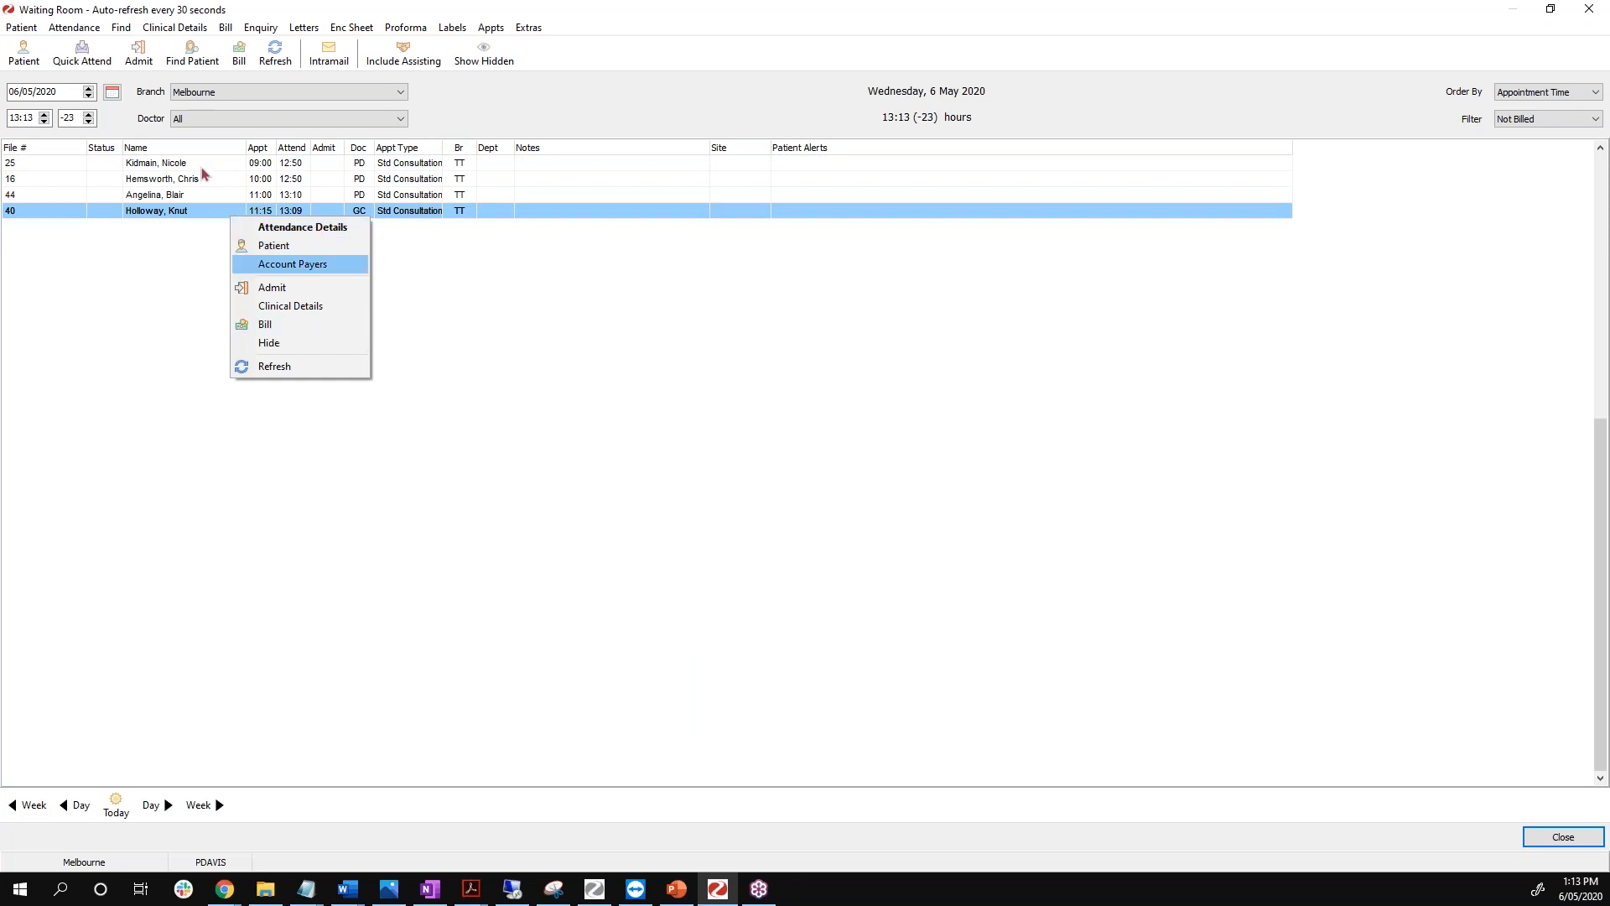
pyautogui.click(241, 61)
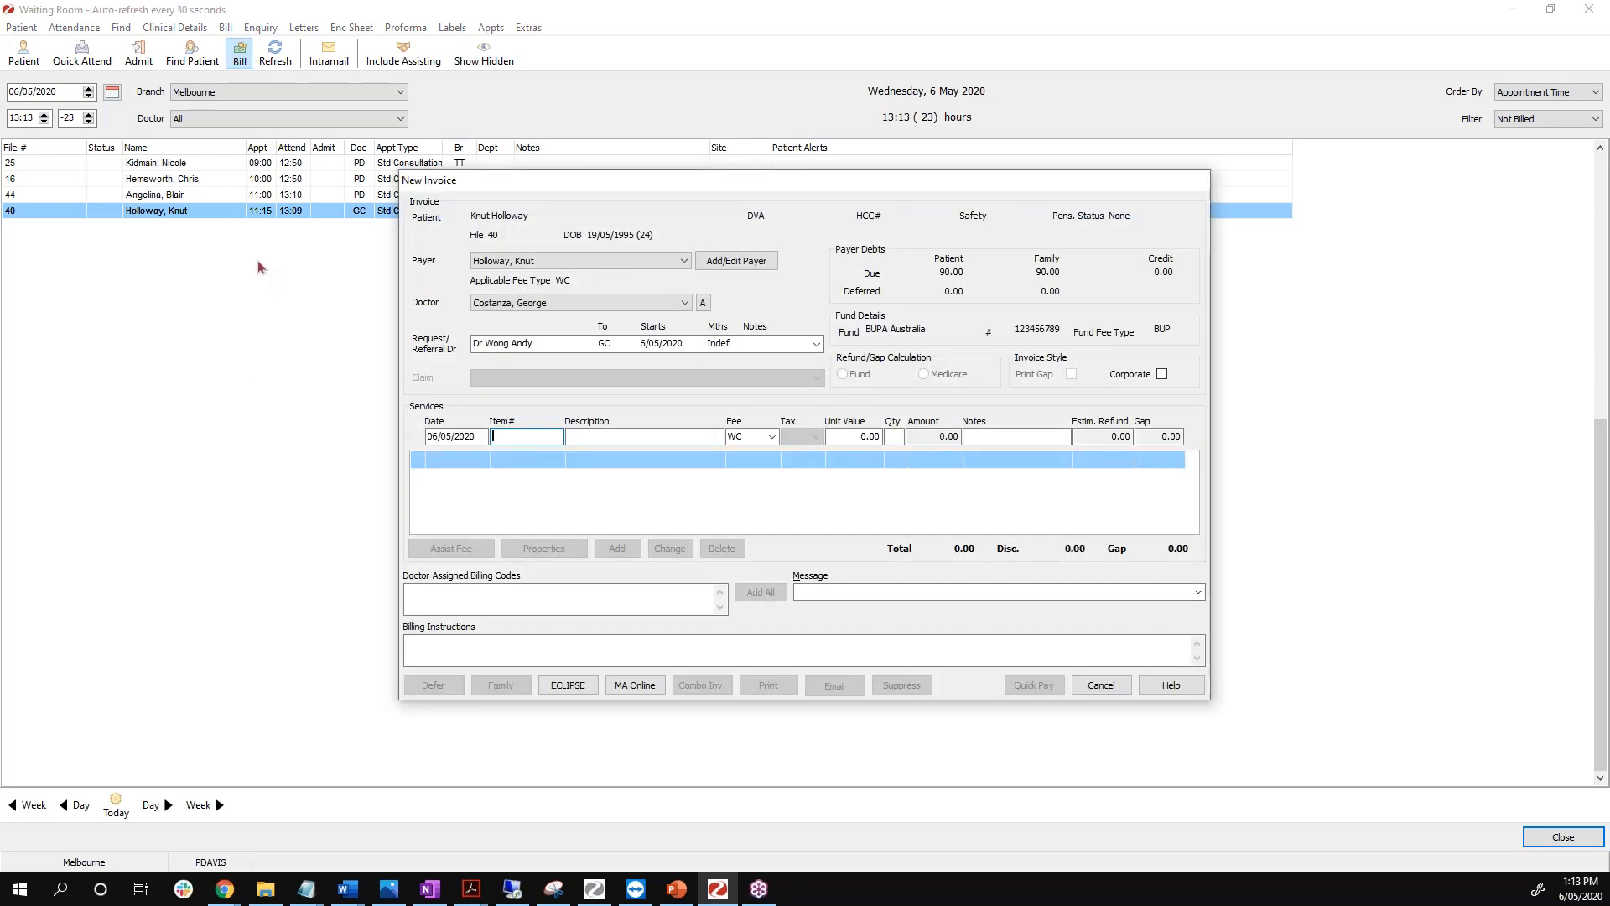
pyautogui.moveTo(551, 184); pyautogui.dragTo(533, 132)
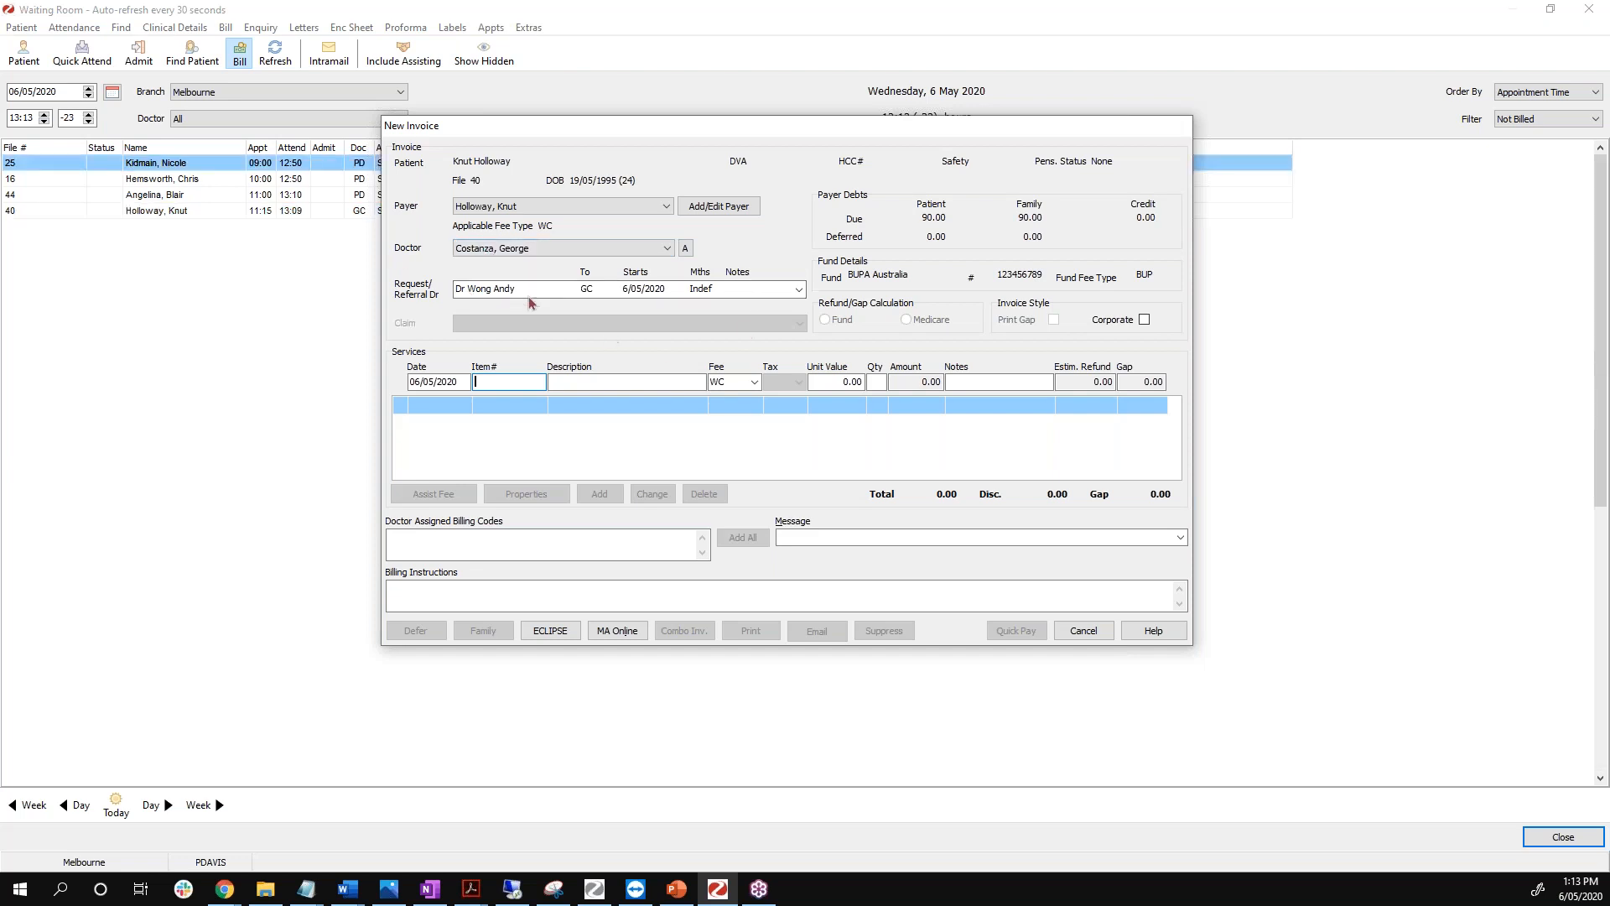
pyautogui.click(694, 291)
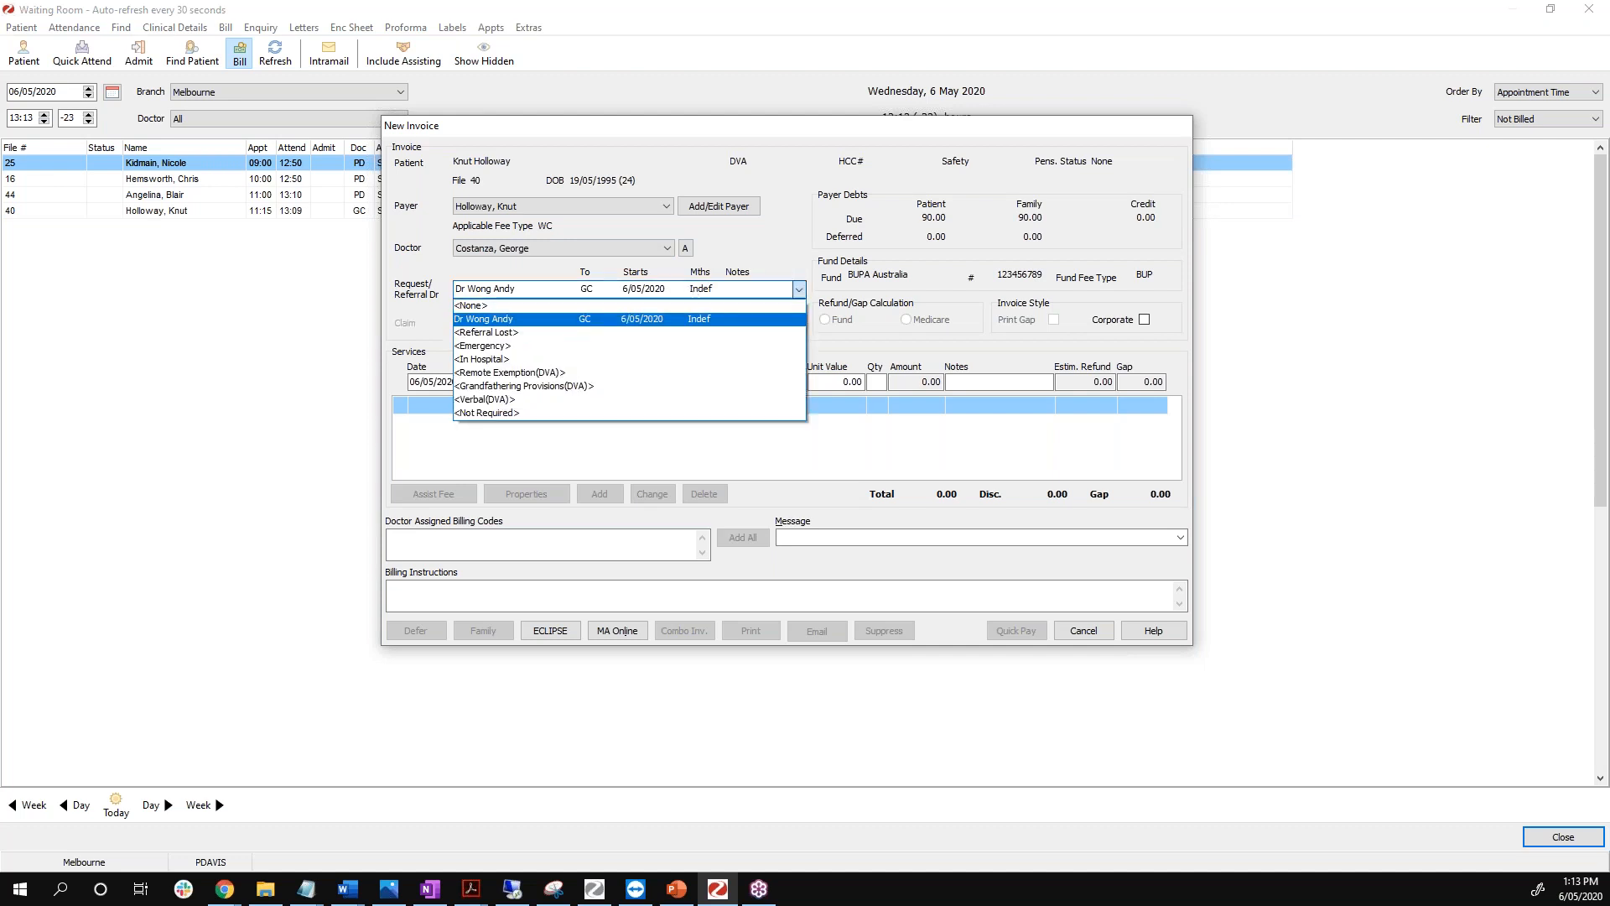
pyautogui.click(694, 318)
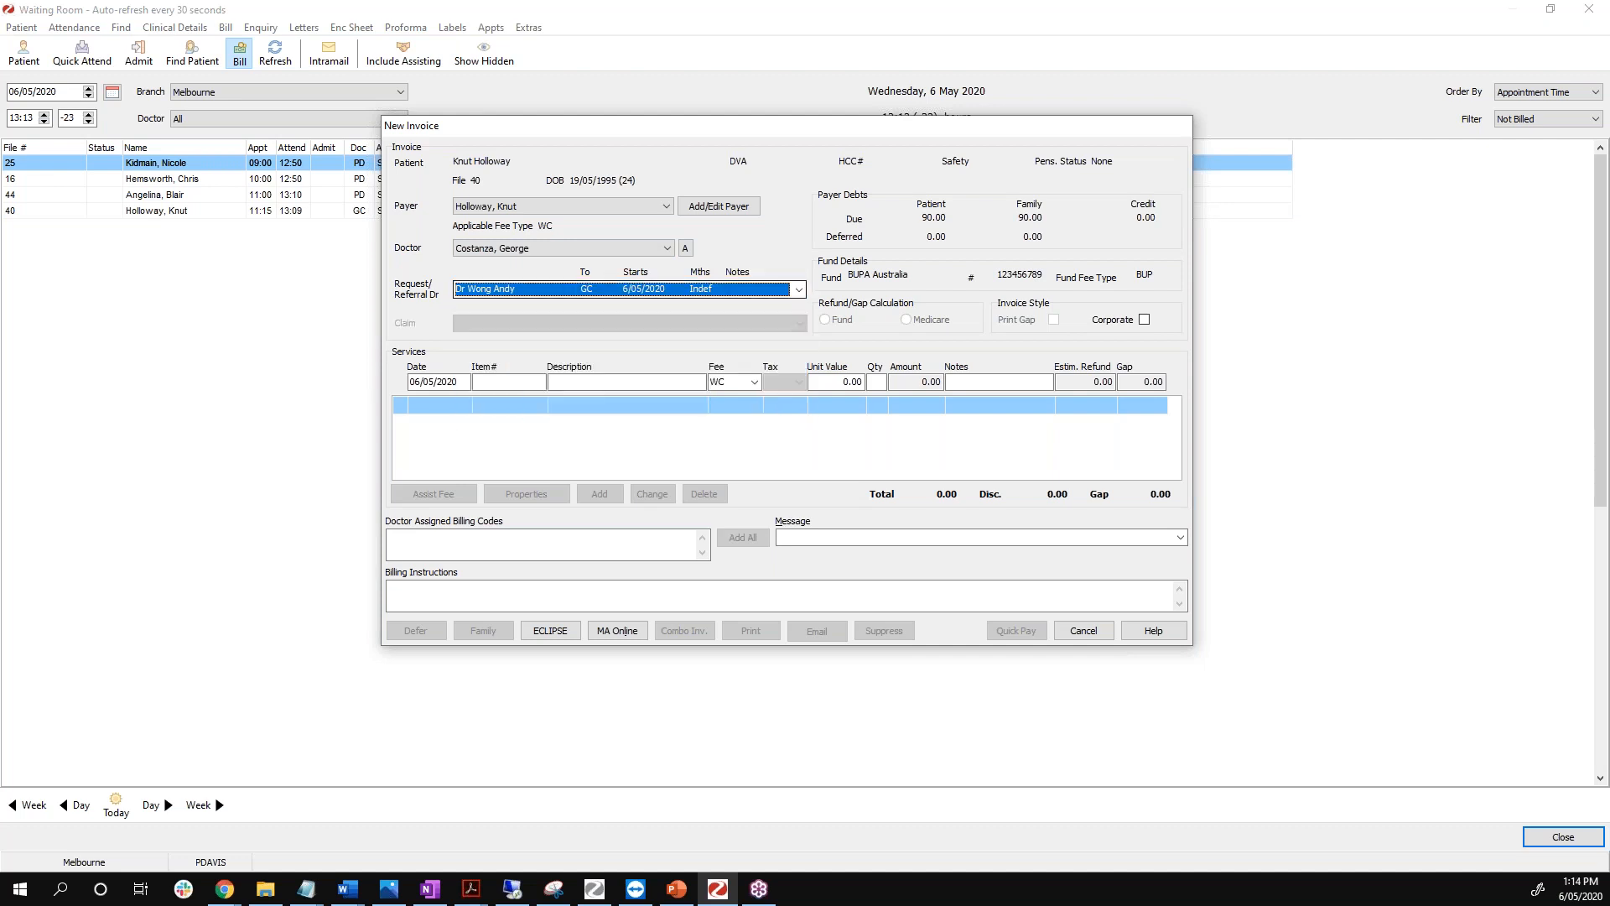
# Enter item number 306 as the service on the invoice, dated 06/05/2020.
pyautogui.moveTo(412, 382); pyautogui.dragTo(465, 383)
pyautogui.press('Tab')
pyautogui.write('104')
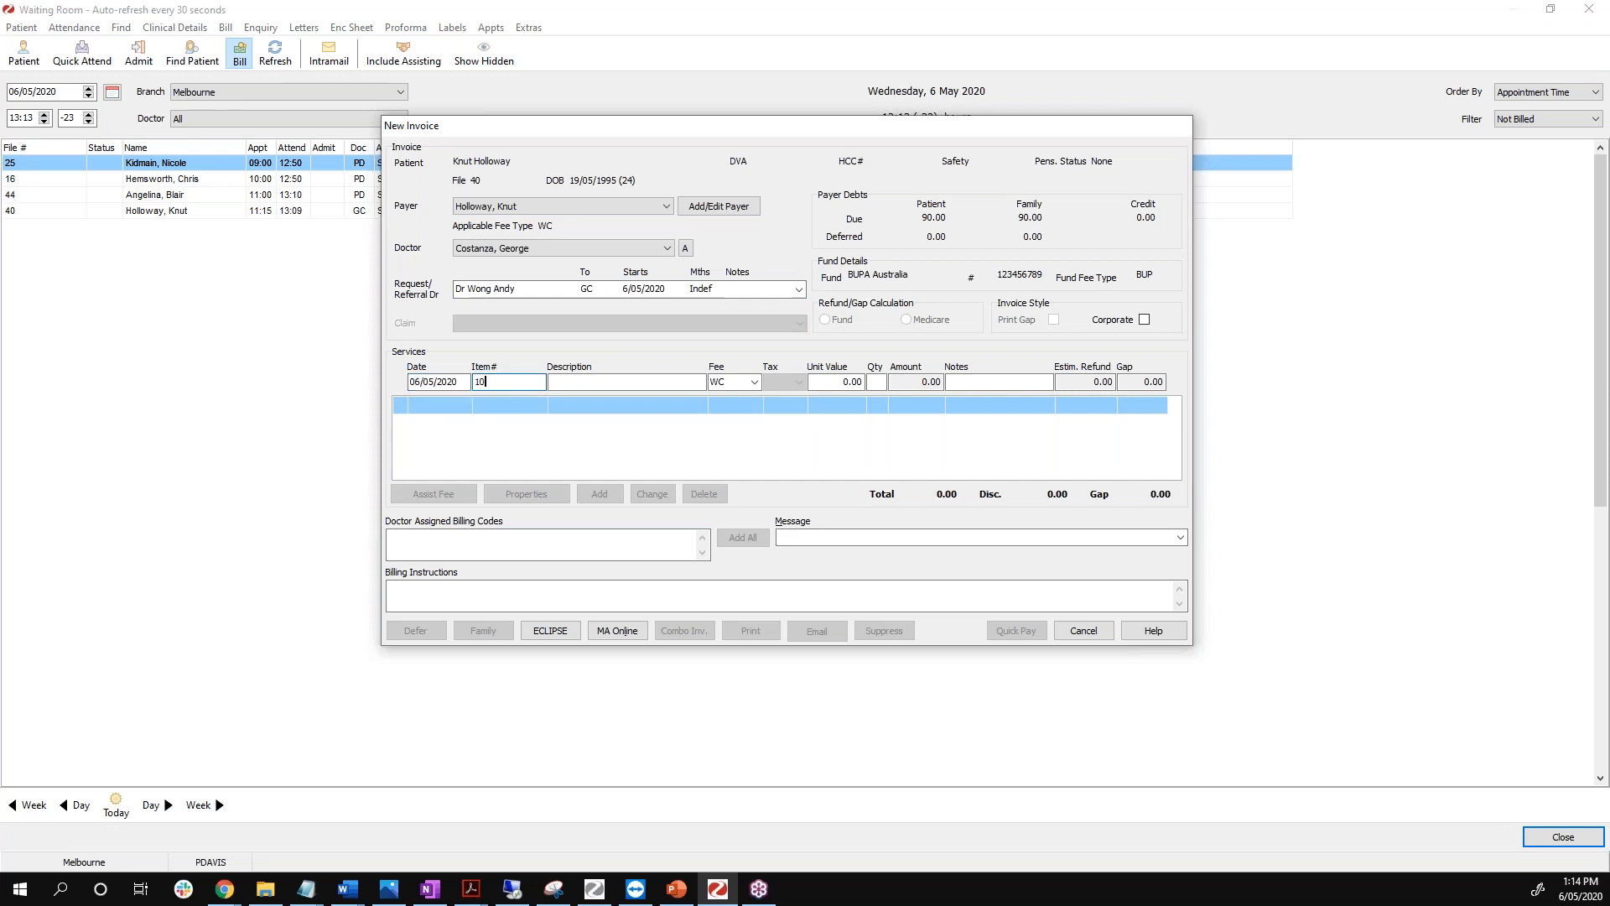
pyautogui.press('BackSpace')
pyautogui.press('BackSpace')
pyautogui.press('BackSpace')
pyautogui.write('306')
pyautogui.press('Tab')
# Set the fee for item 306 to P2 Standard Consult with a unit value of 100.00.
pyautogui.click(754, 382)
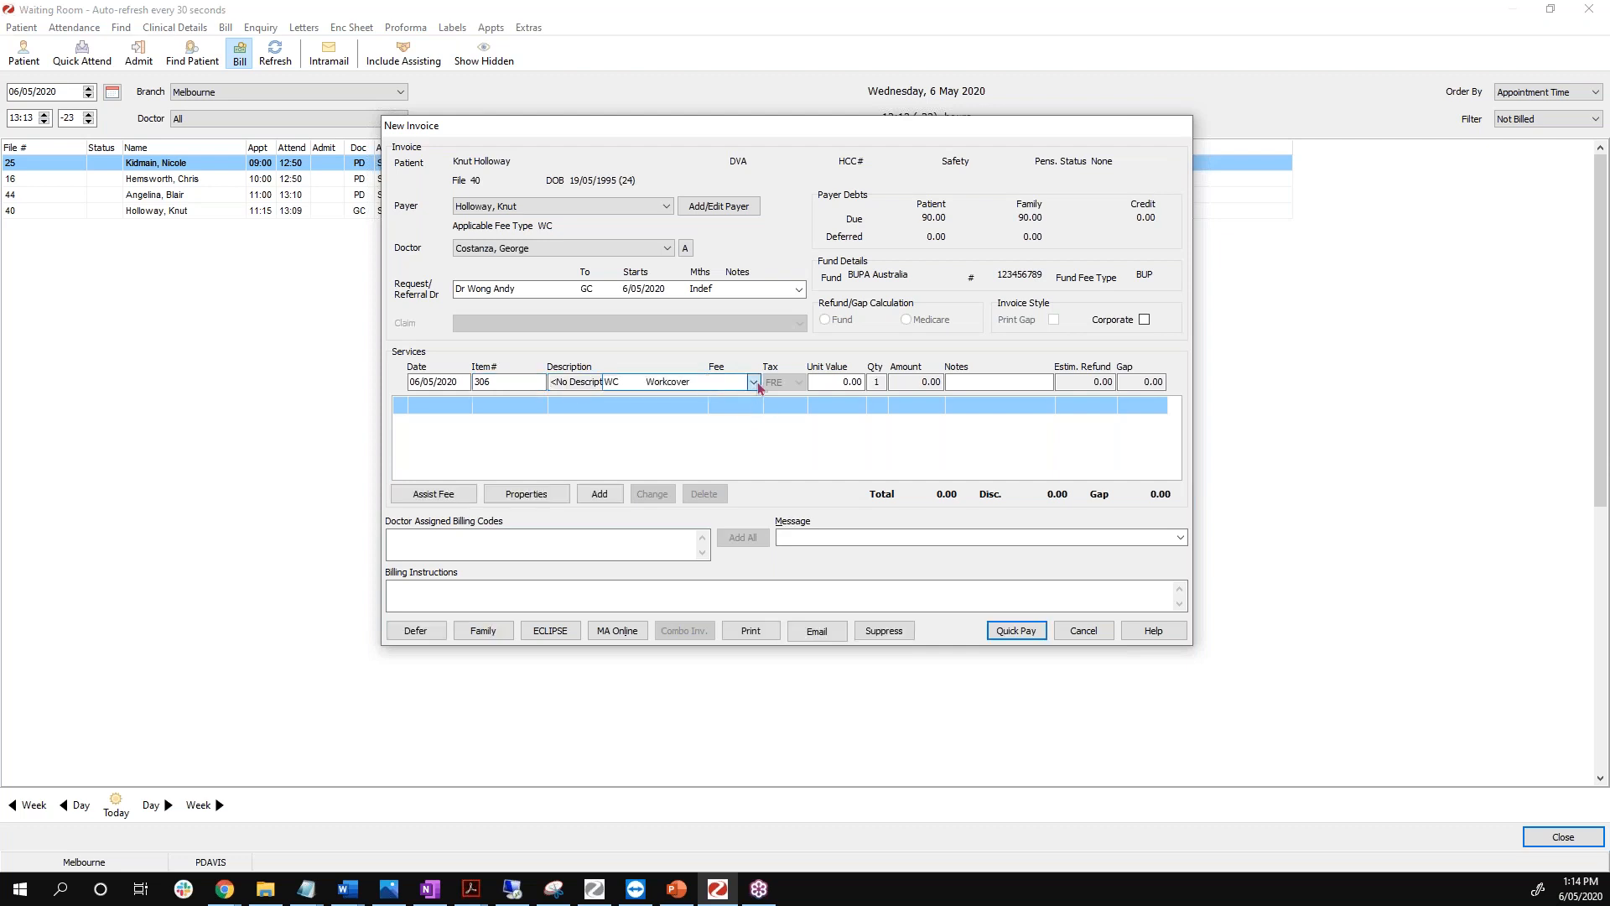
pyautogui.moveTo(757, 460); pyautogui.dragTo(757, 402)
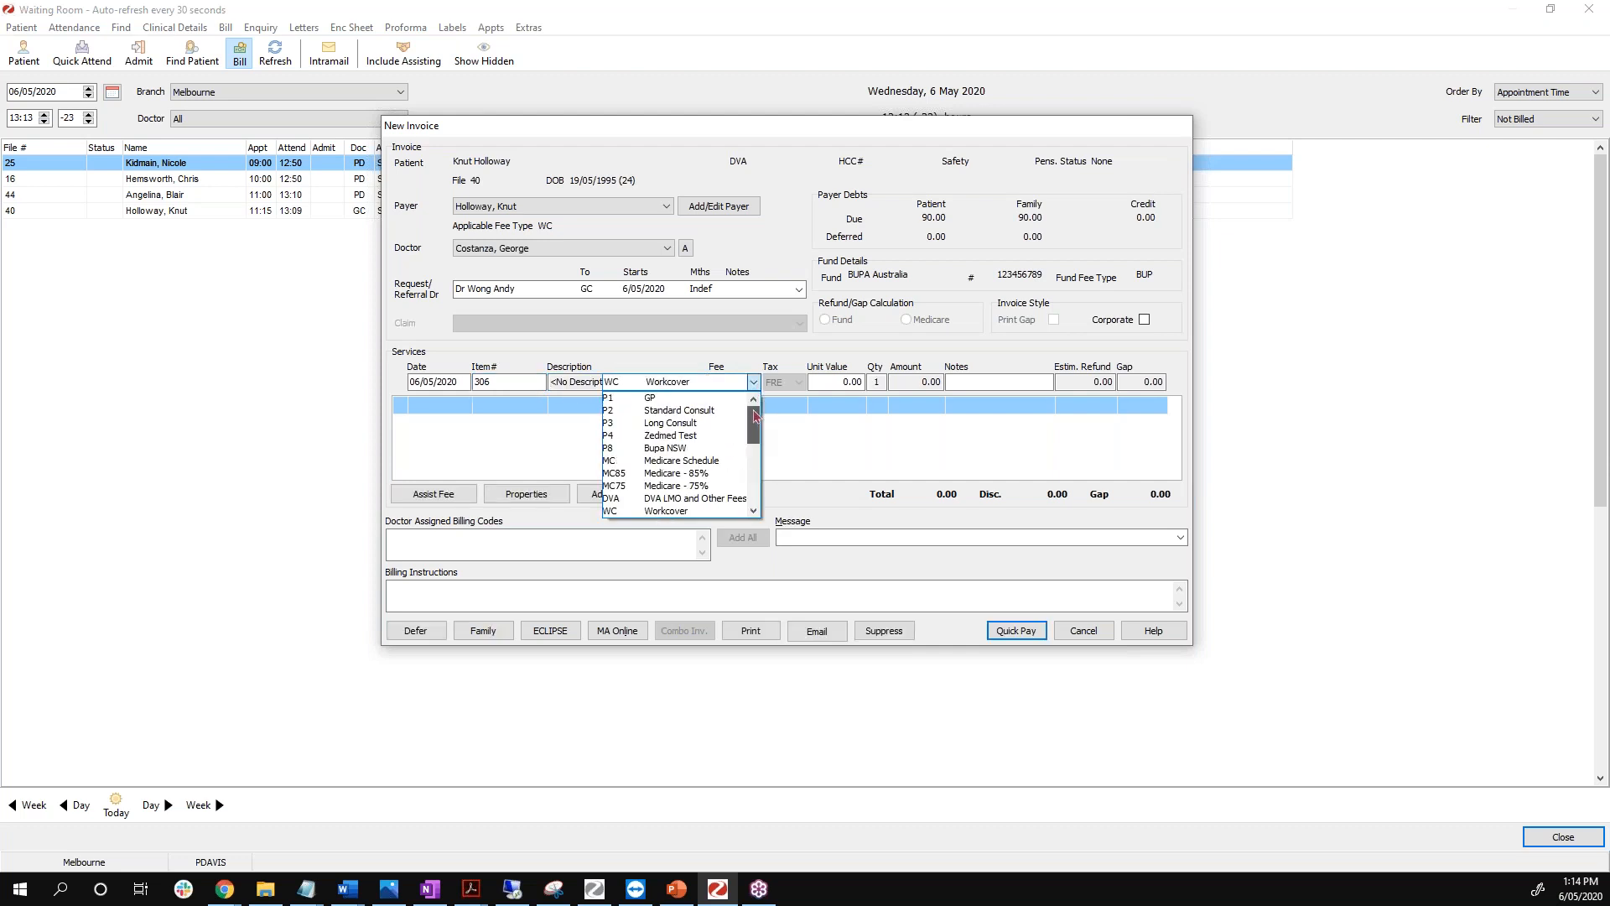
pyautogui.click(676, 414)
pyautogui.click(822, 382)
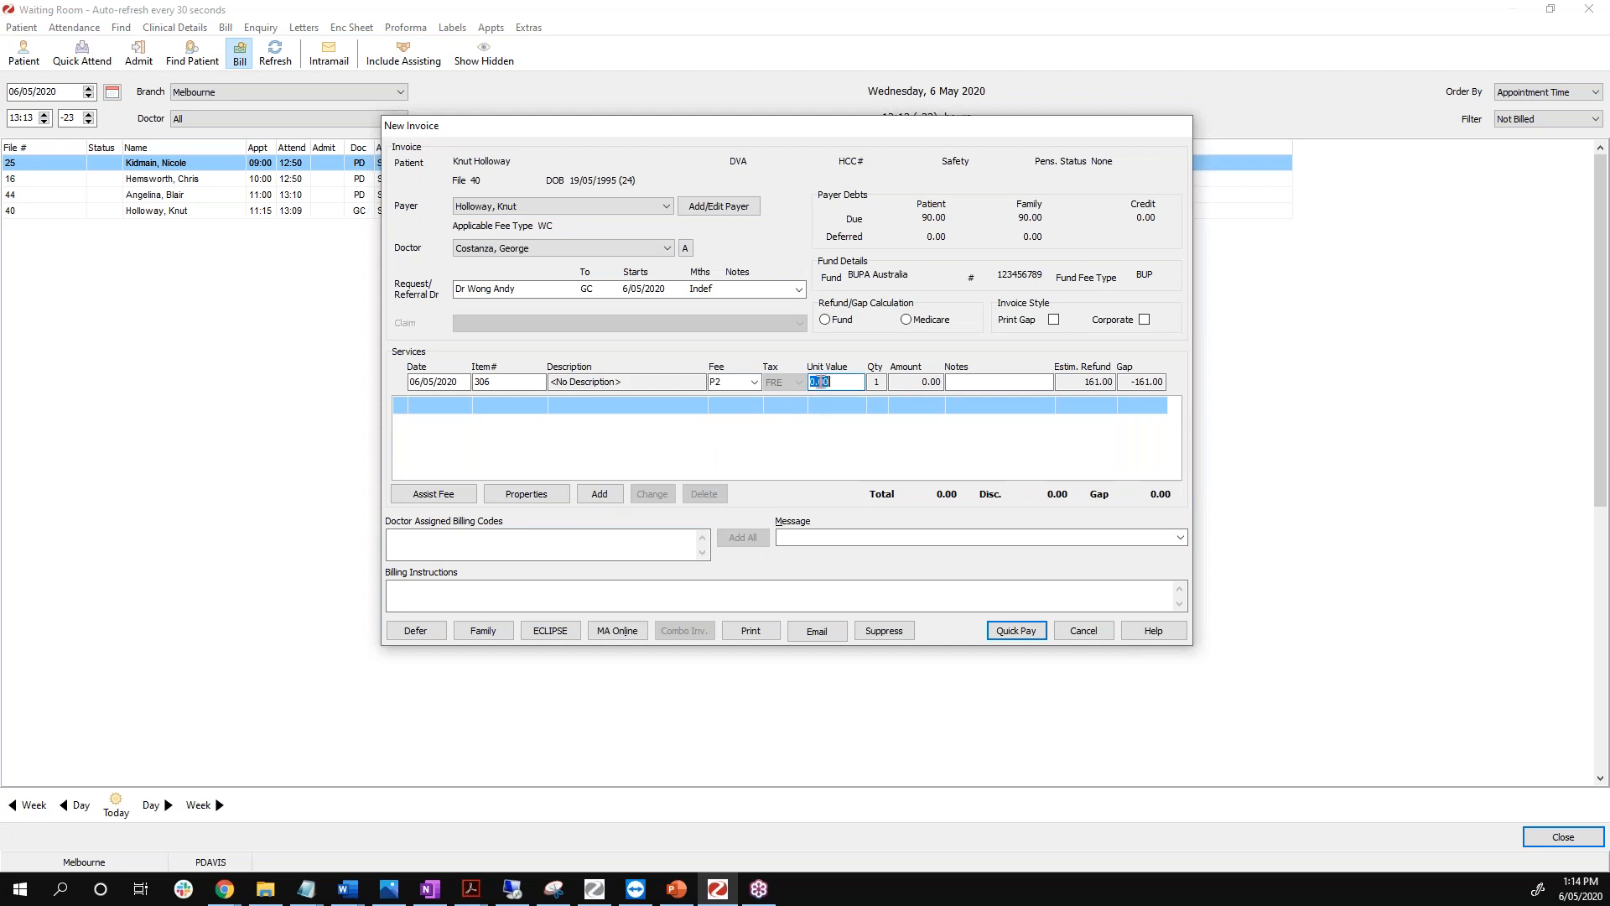
pyautogui.write('100')
pyautogui.press('Tab')
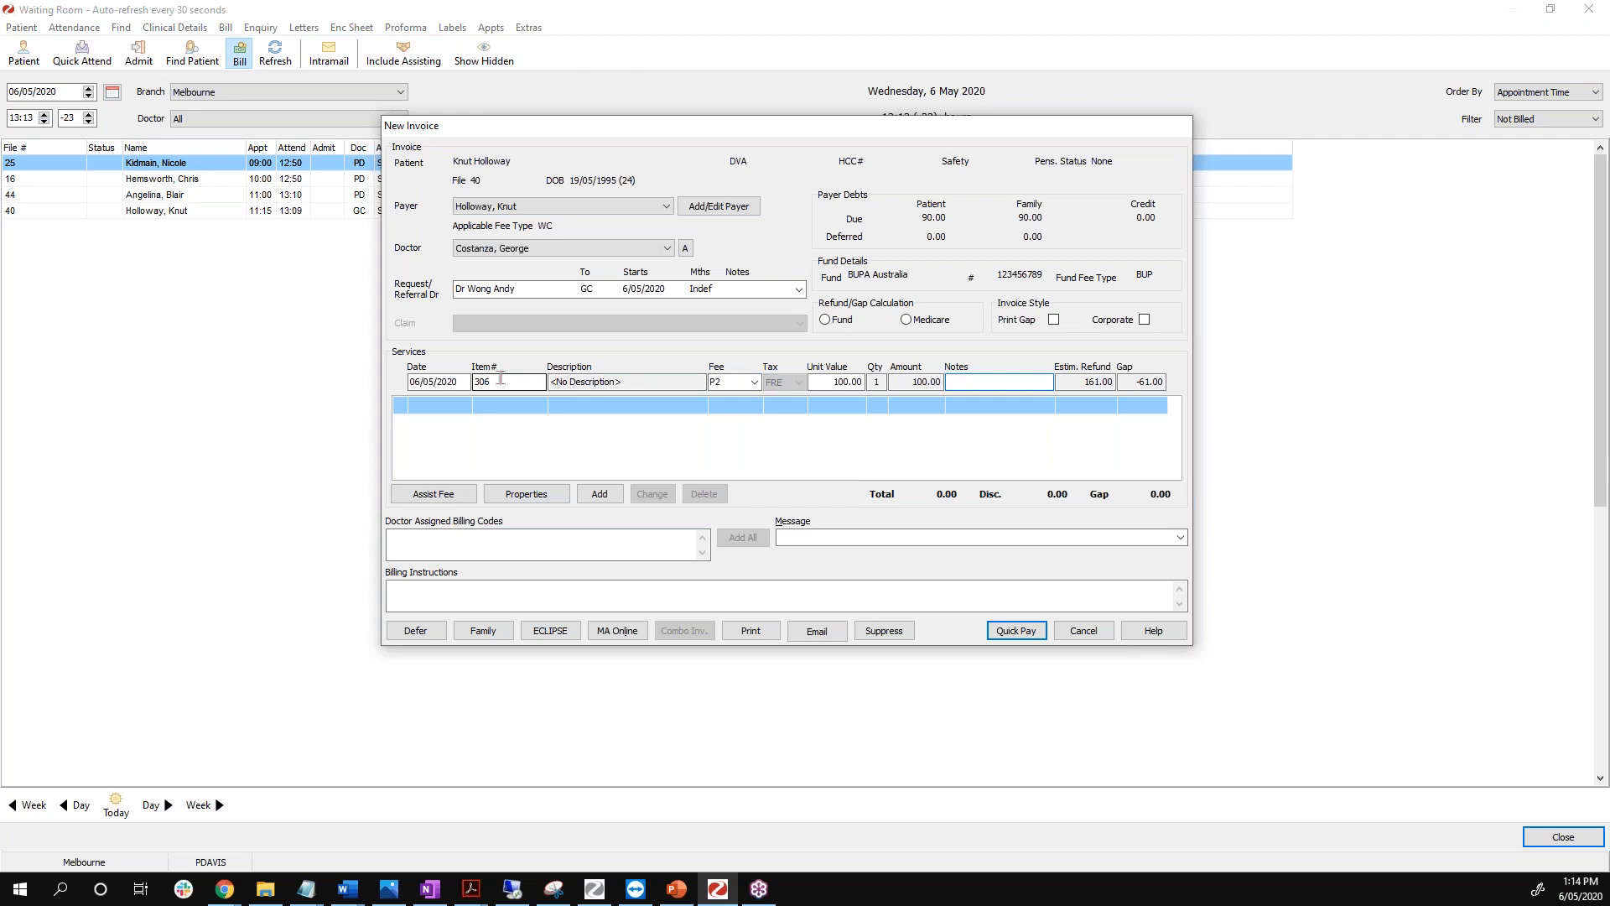
# Try Flinders Hostpital as the hospital site in the properties of item 306, and cancel out of the properties.
pyautogui.click(516, 496)
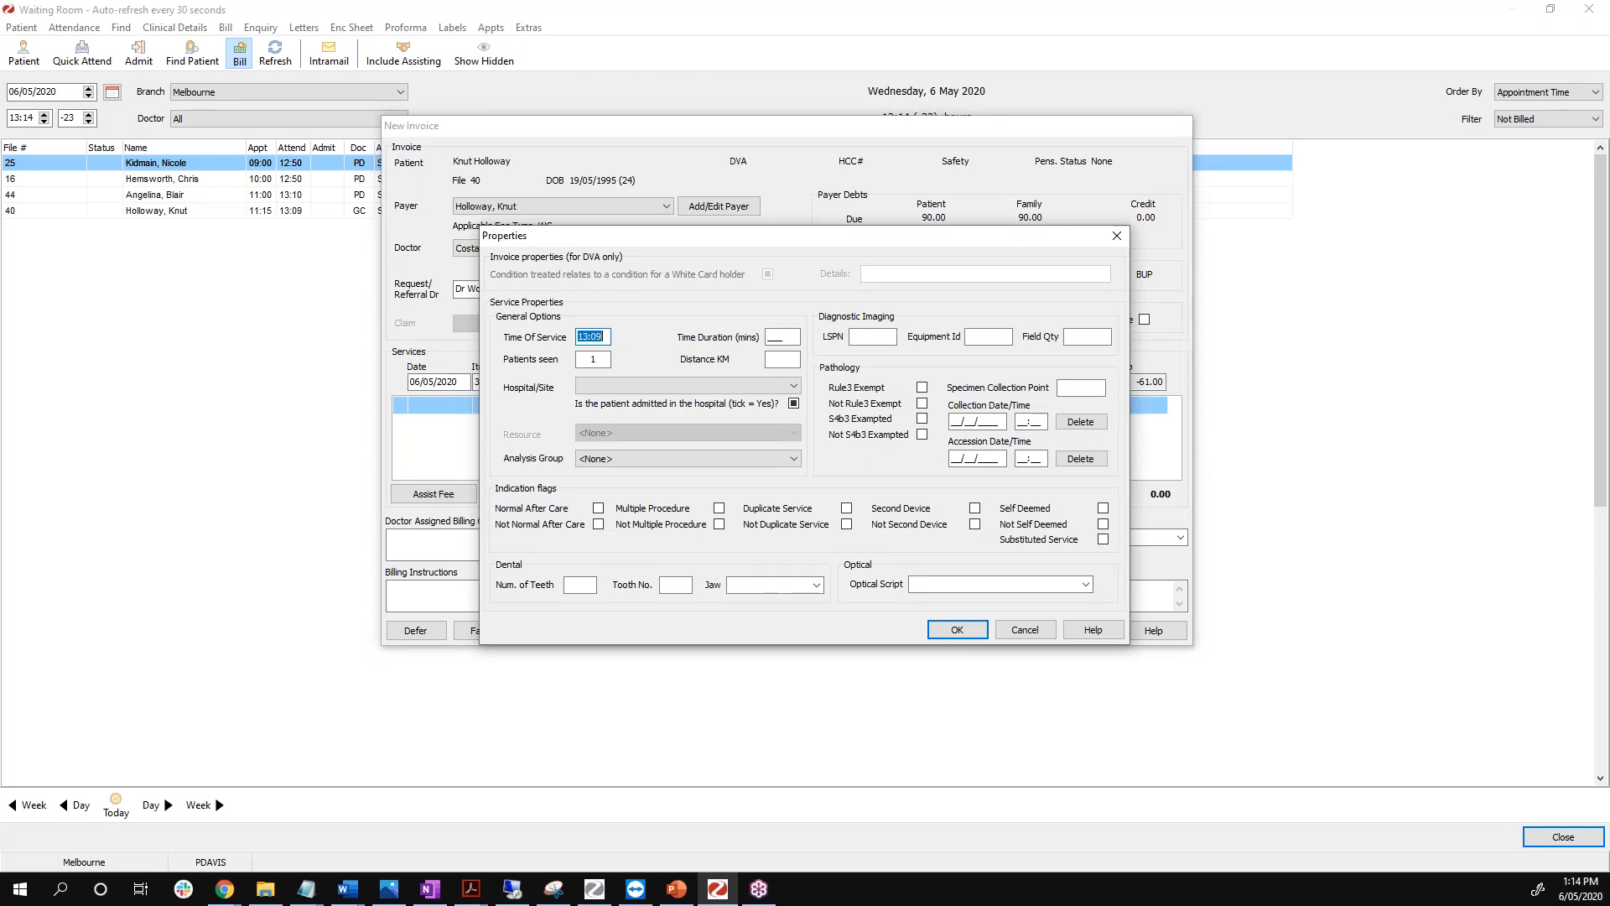
pyautogui.click(604, 390)
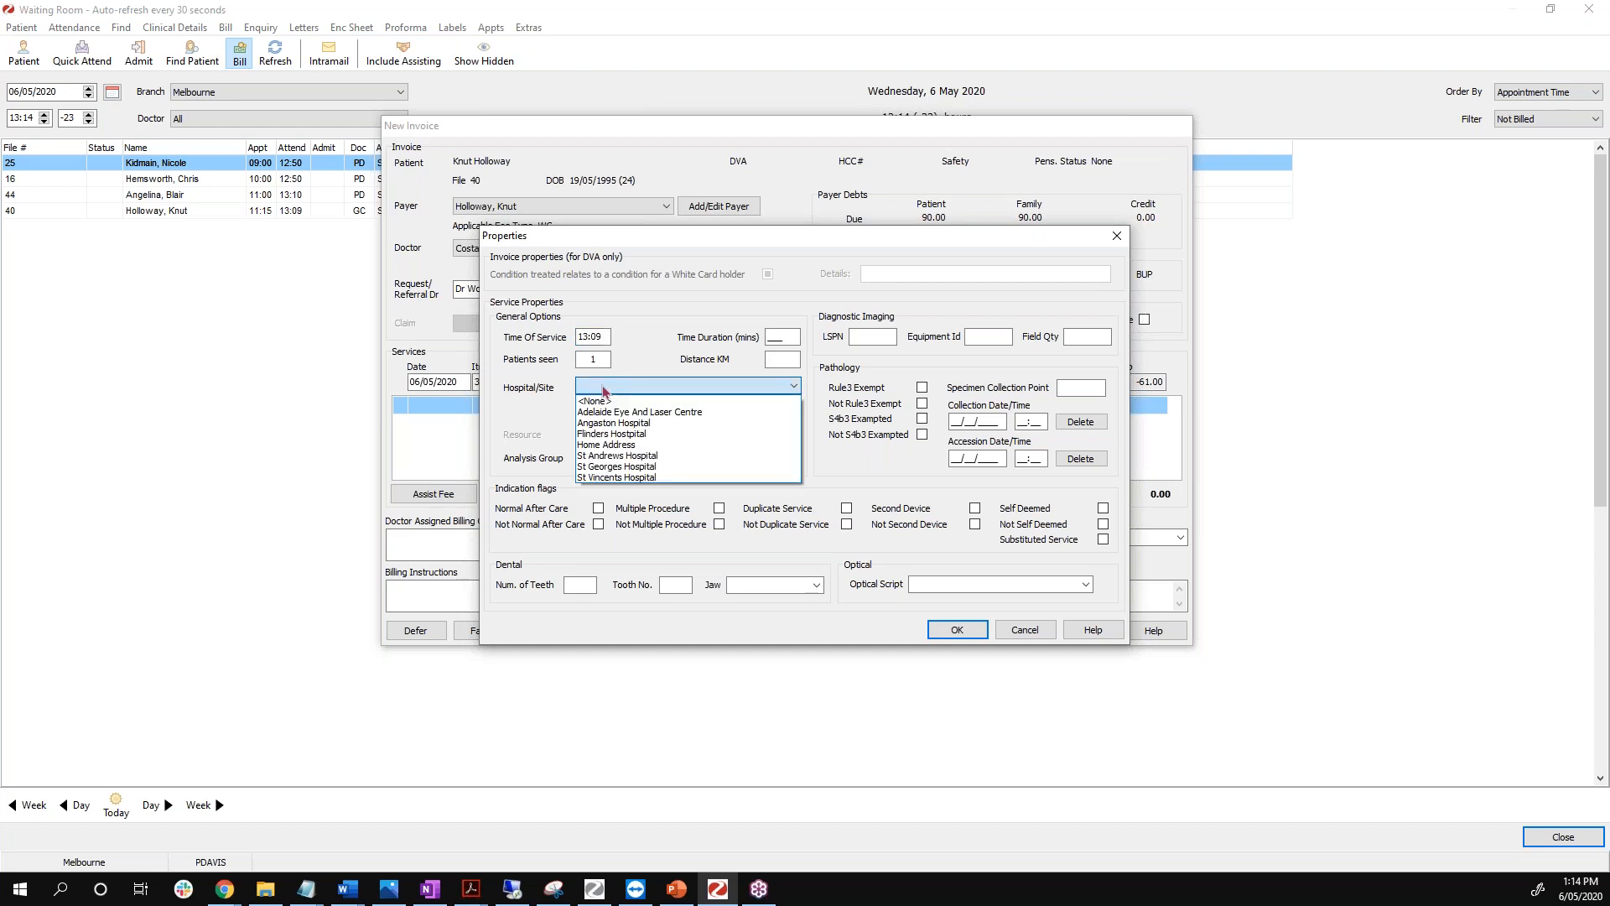
pyautogui.click(605, 434)
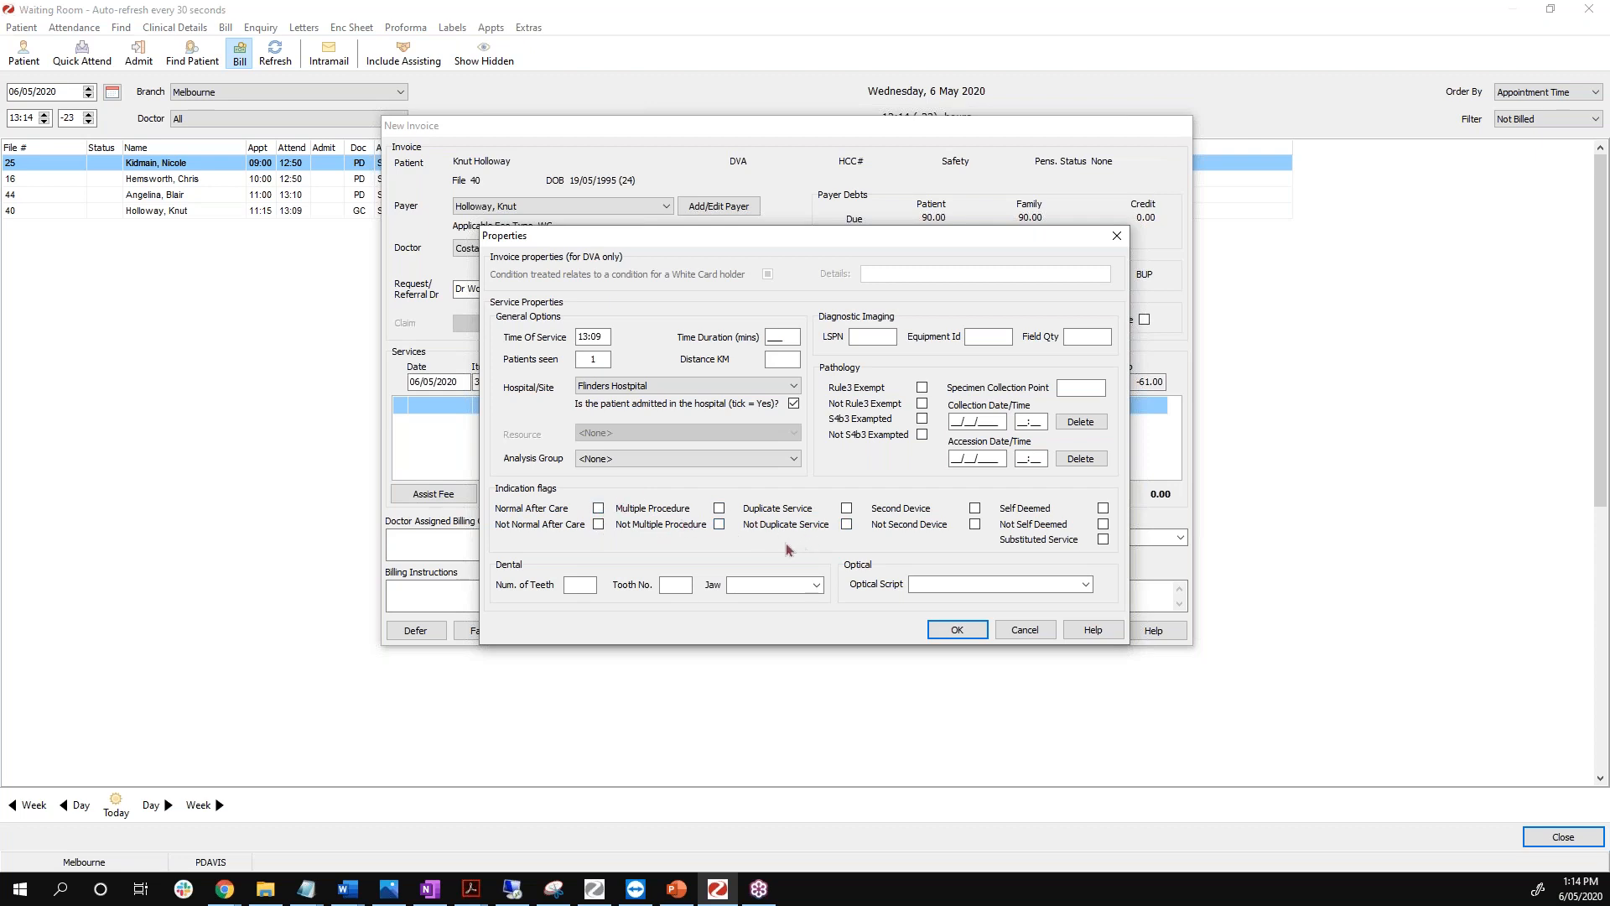
pyautogui.click(874, 335)
pyautogui.click(1014, 635)
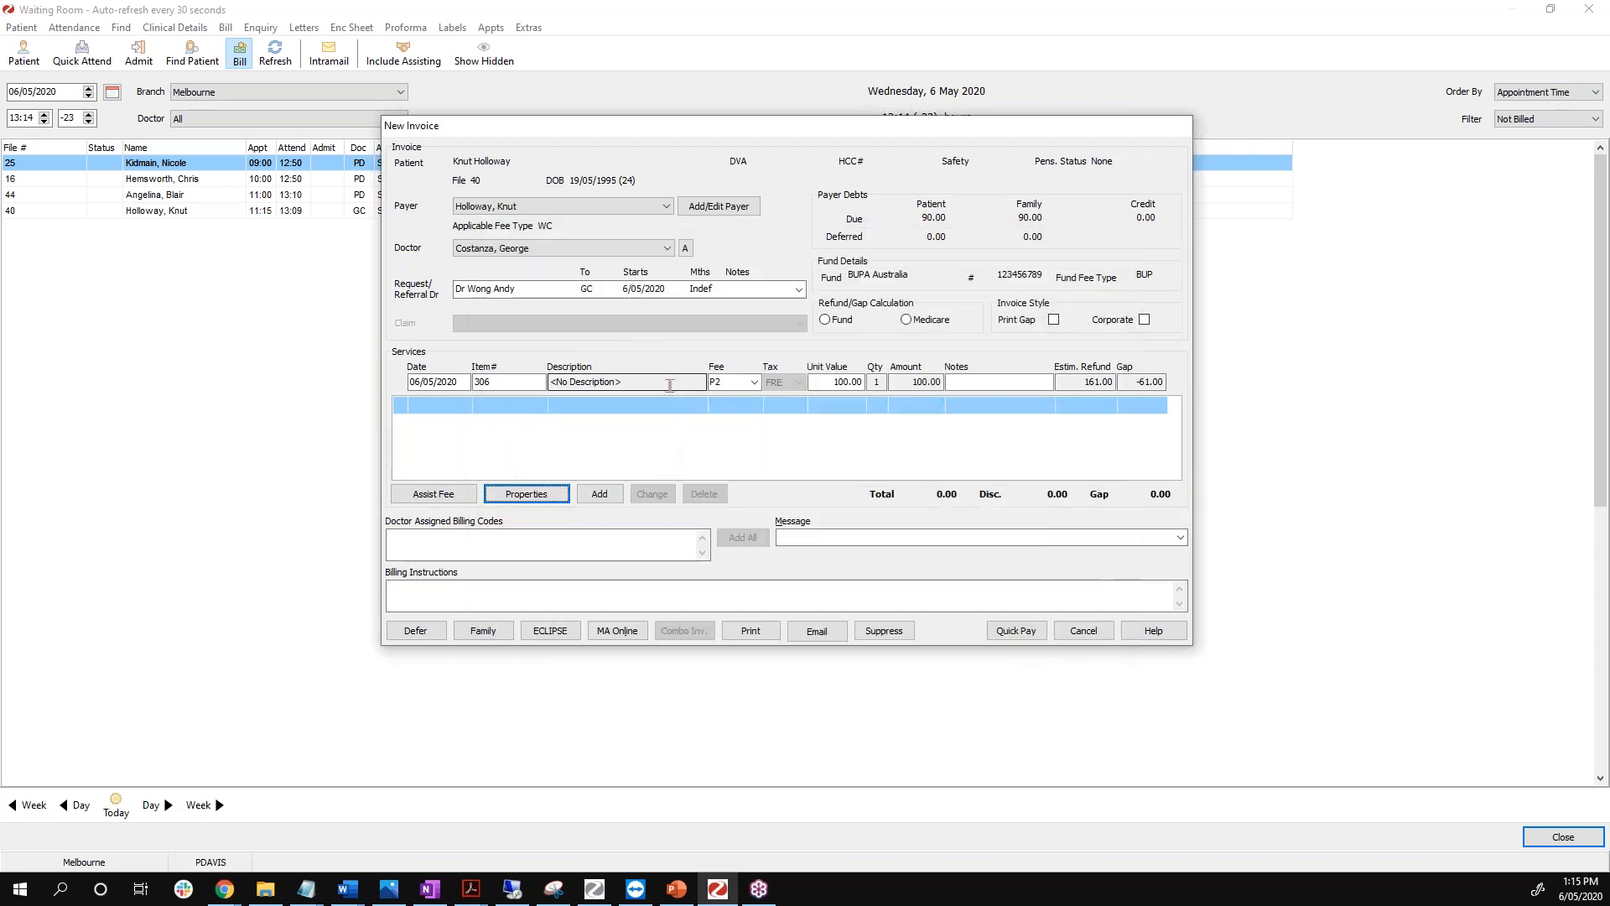
# Take the invoice for item 306 through to Quick Pay.
pyautogui.click(1000, 637)
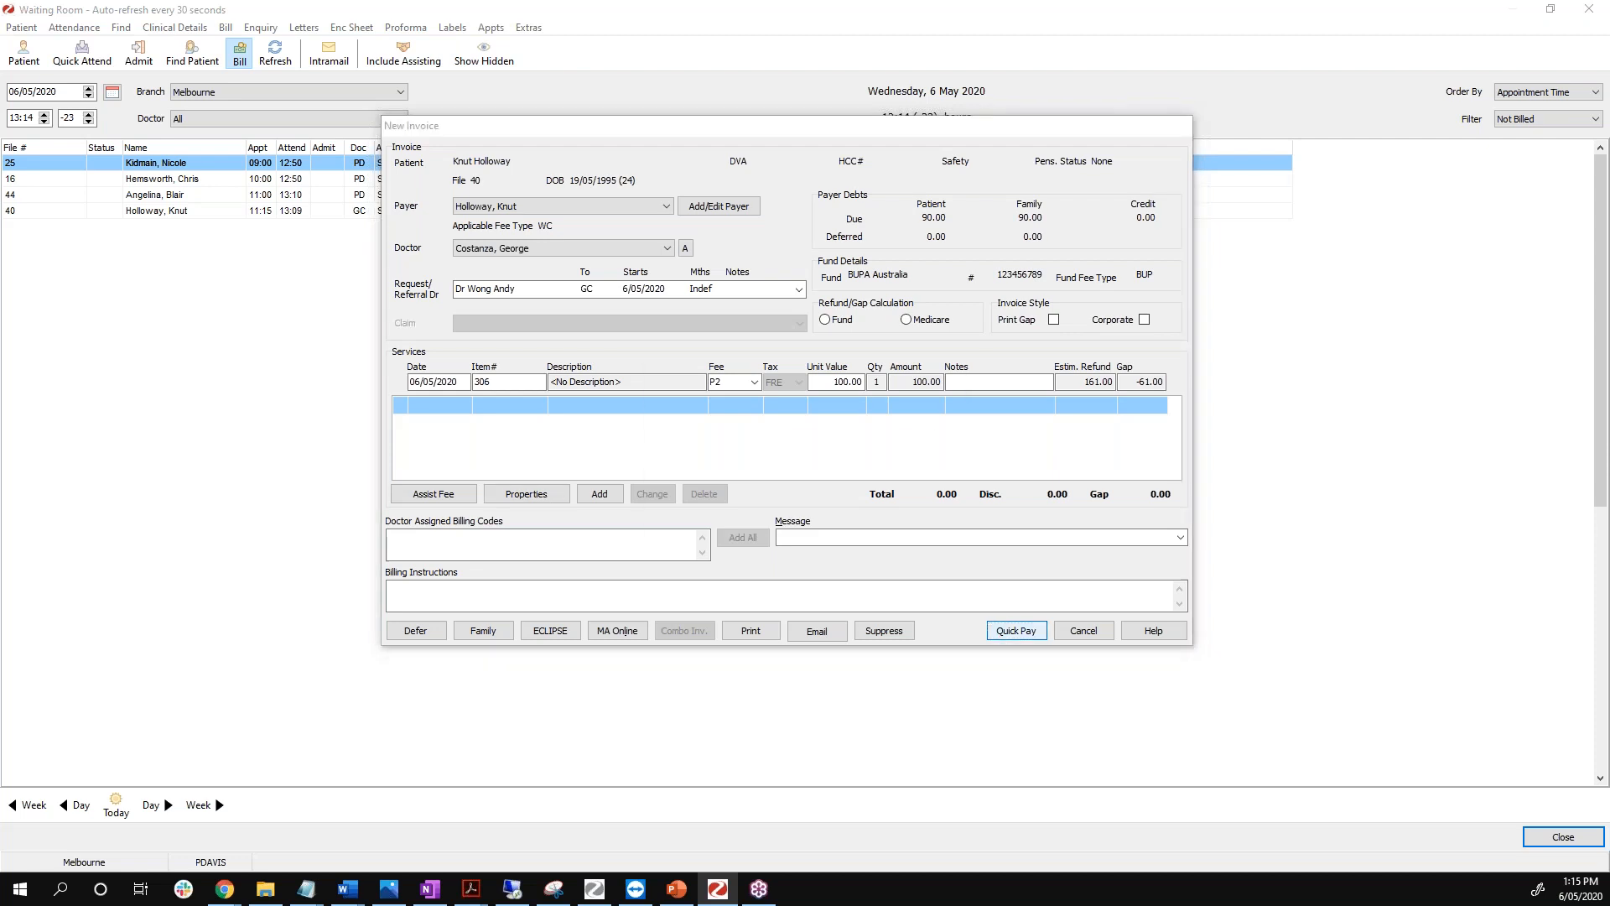
pyautogui.click(868, 520)
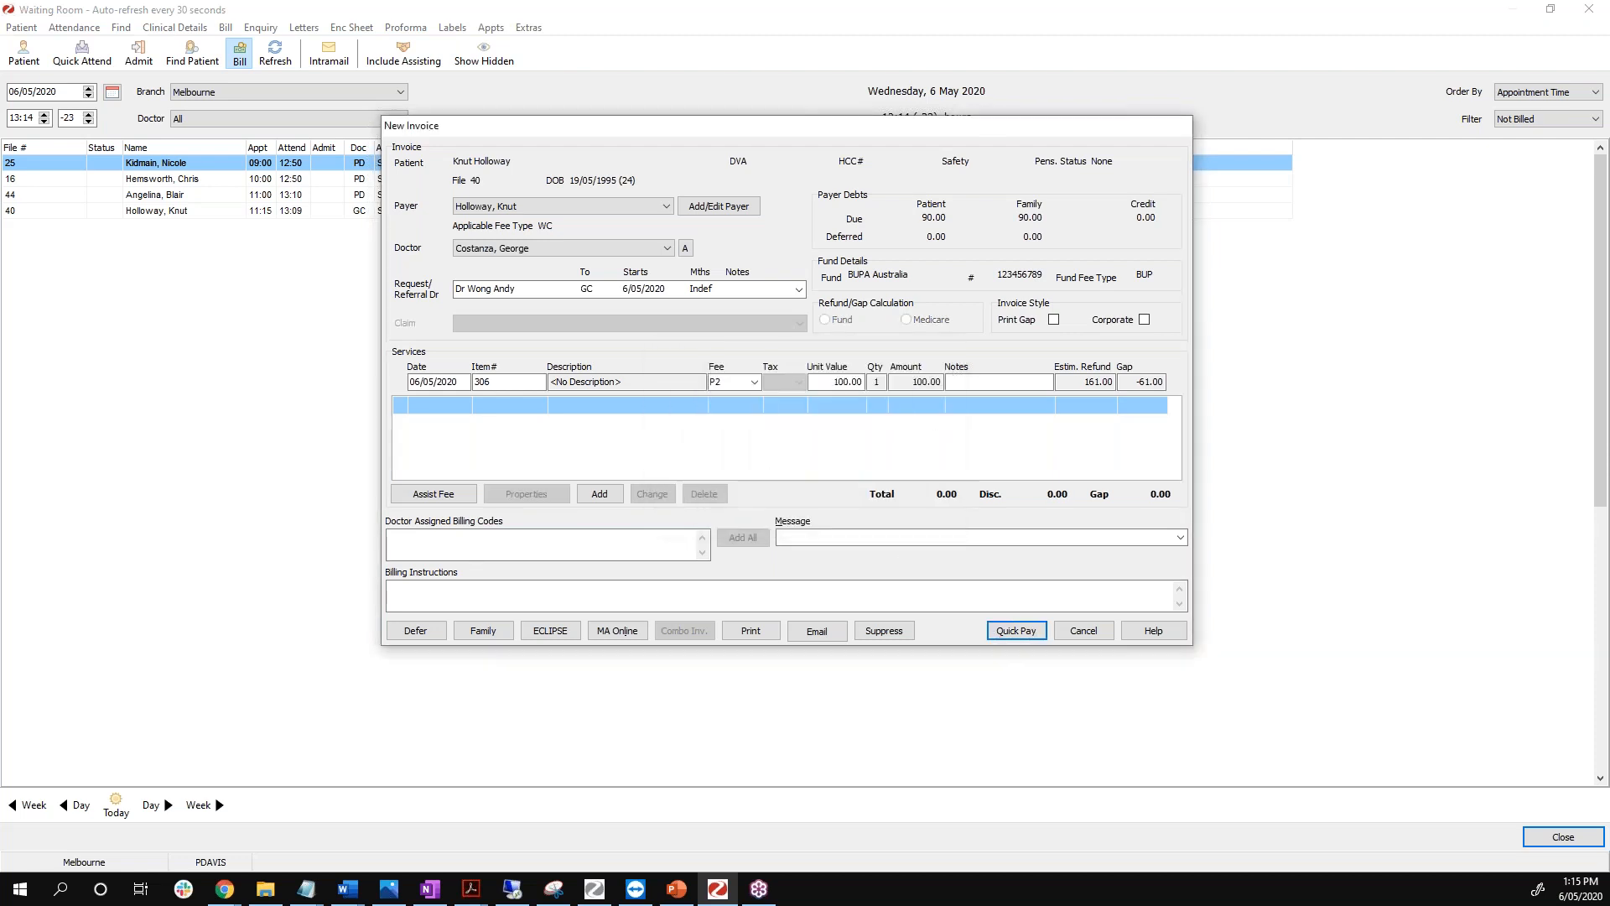
pyautogui.moveTo(608, 254); pyautogui.dragTo(616, 213)
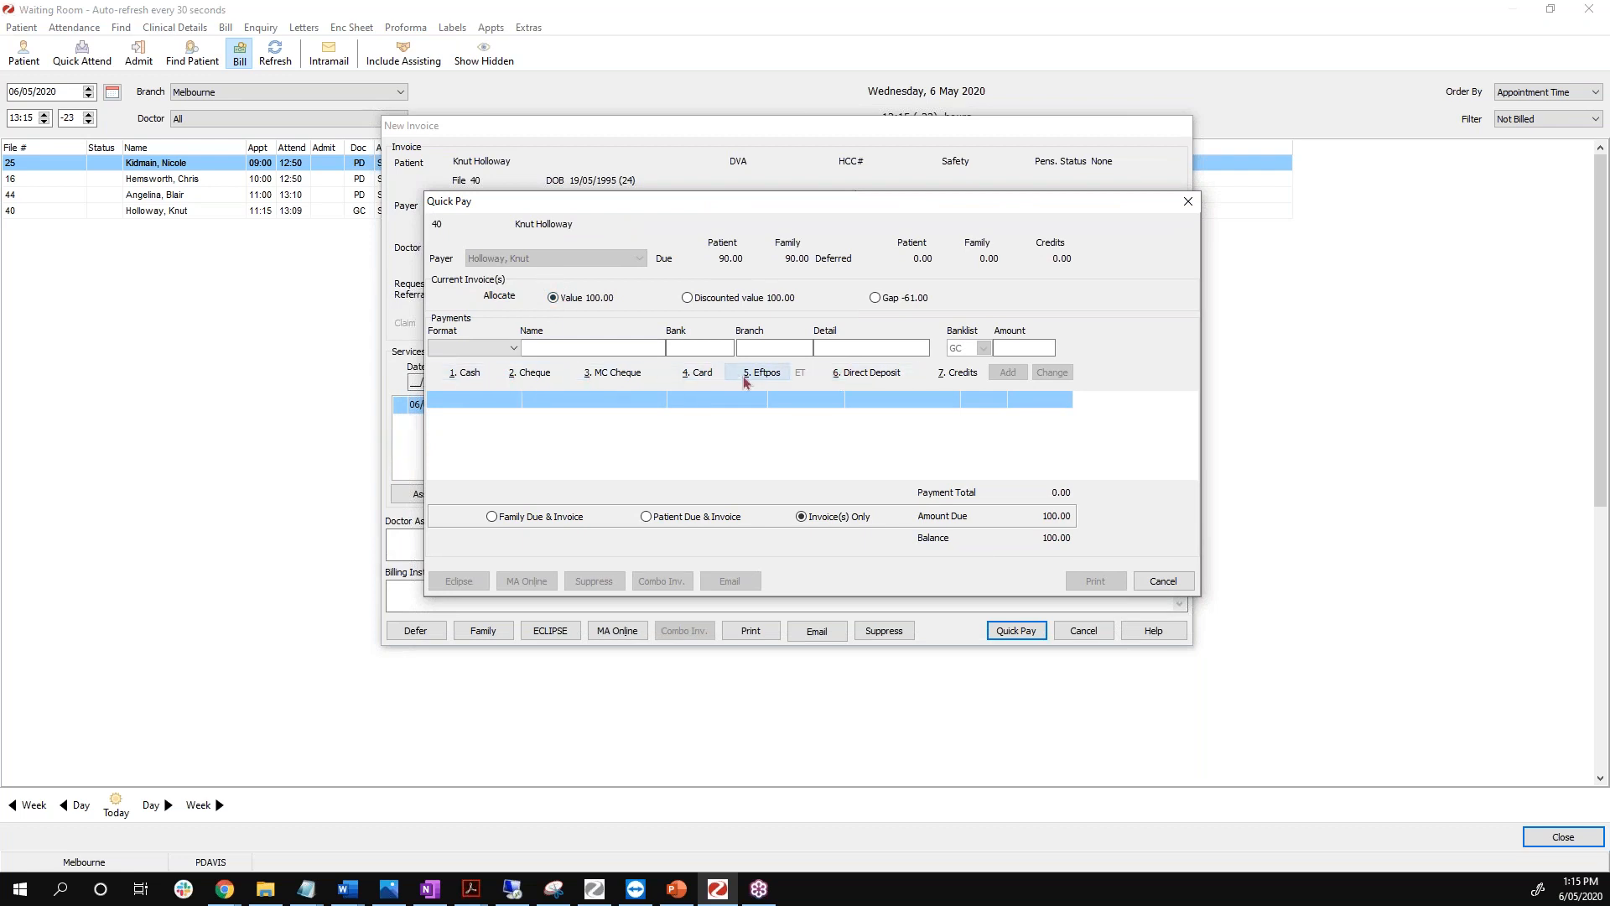
# Try an Eftpos payment of 100 for the invoice.
pyautogui.click(766, 380)
pyautogui.moveTo(762, 205); pyautogui.dragTo(835, 265)
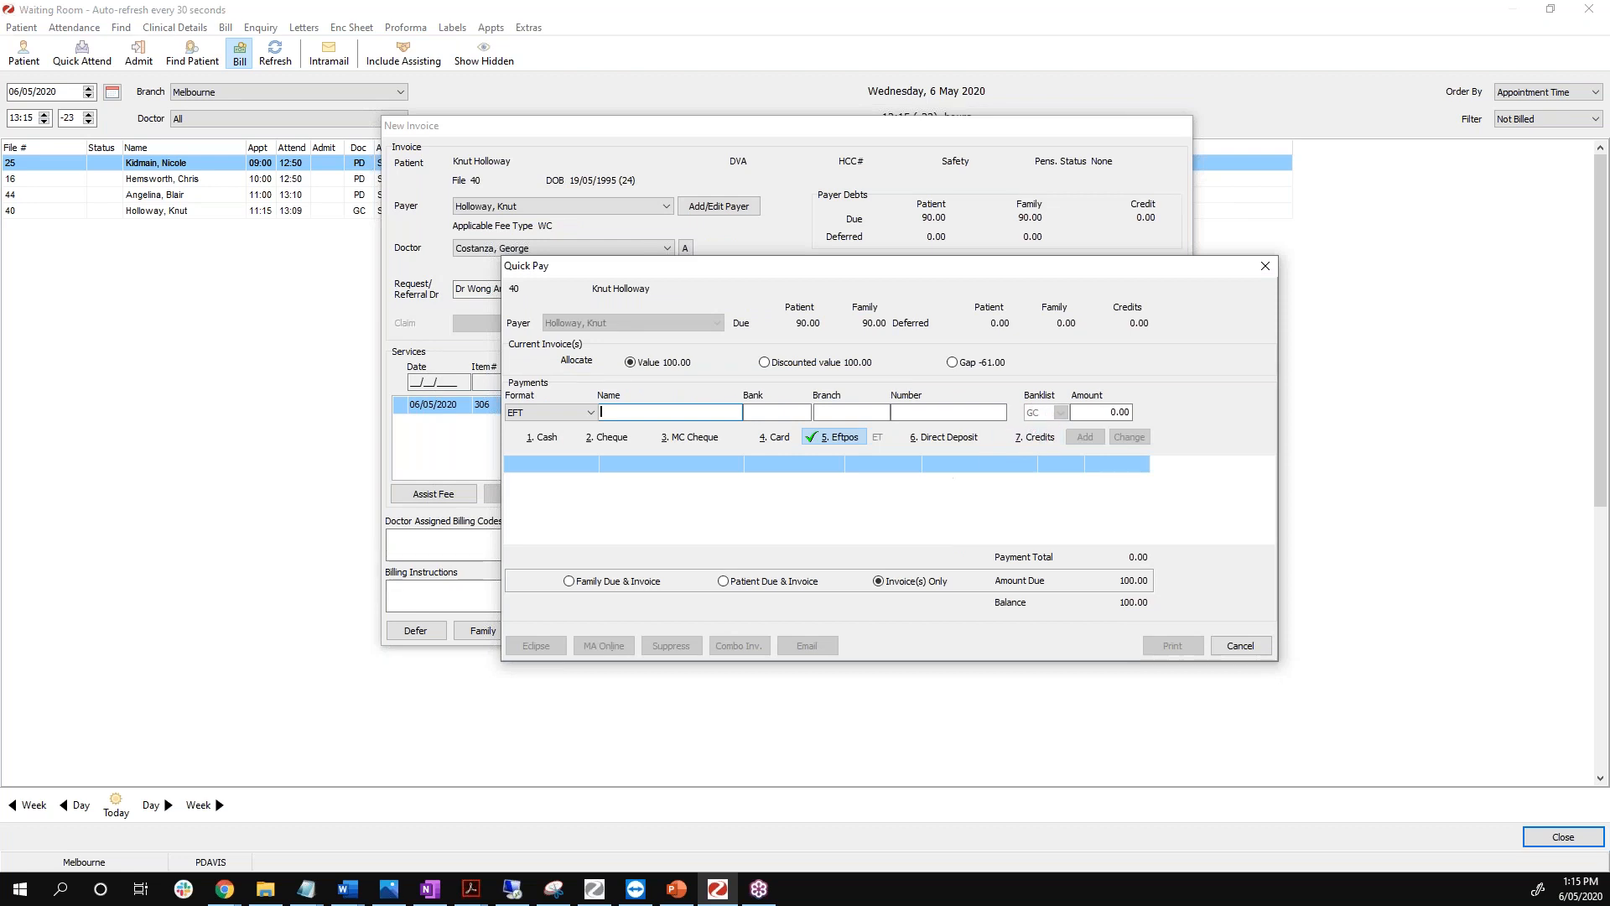
pyautogui.click(1116, 412)
pyautogui.write('1')
pyautogui.moveTo(955, 263); pyautogui.dragTo(944, 200)
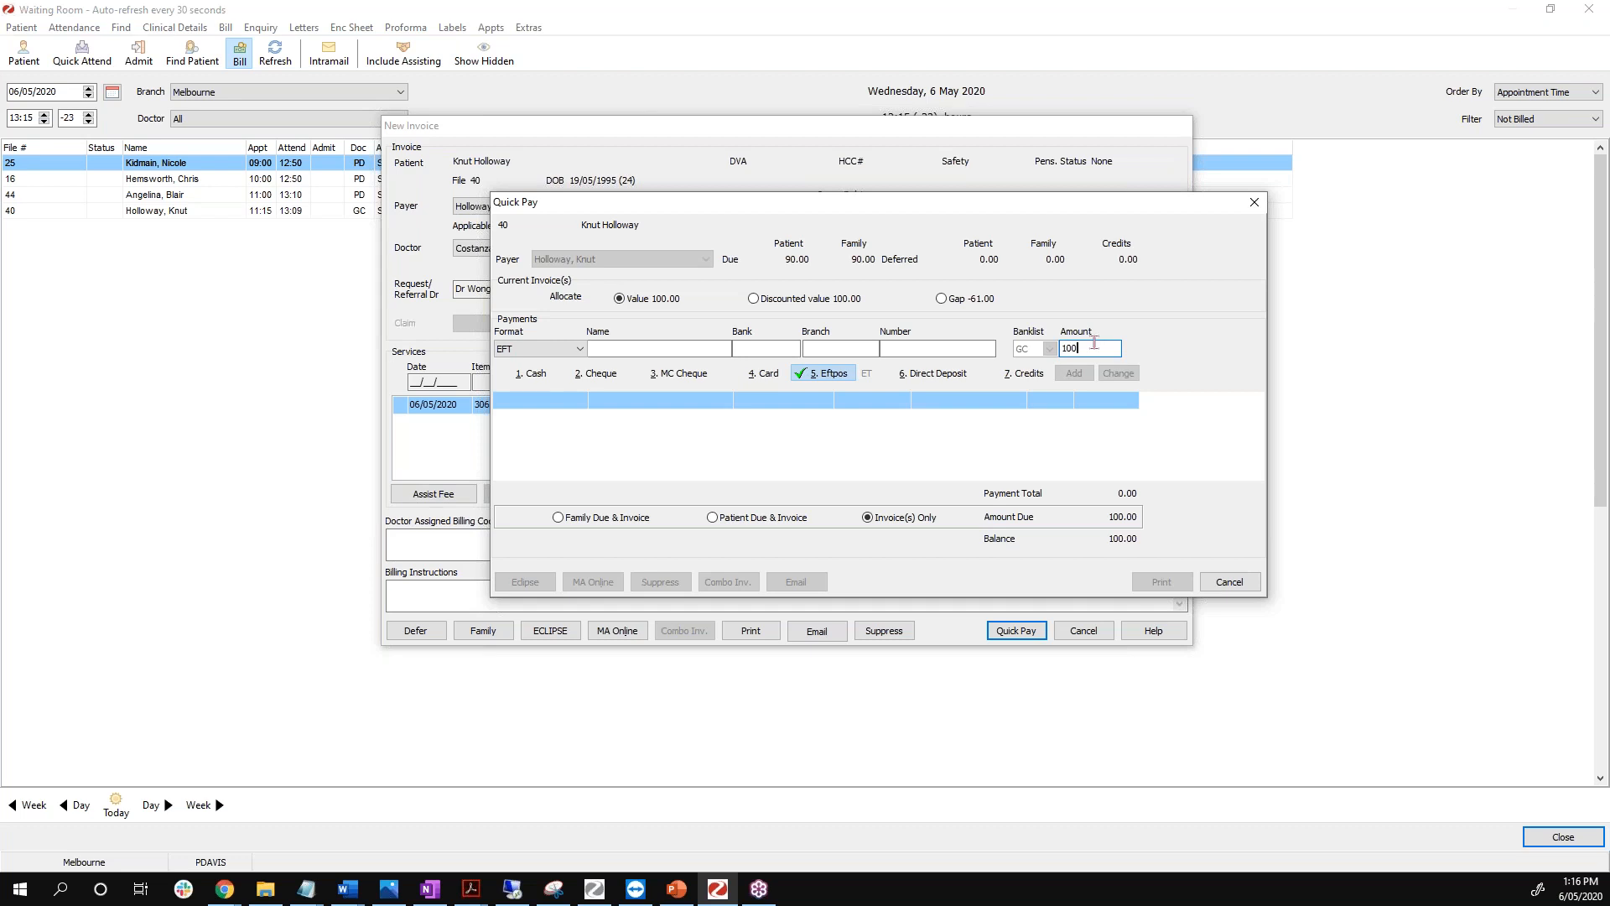
pyautogui.click(838, 374)
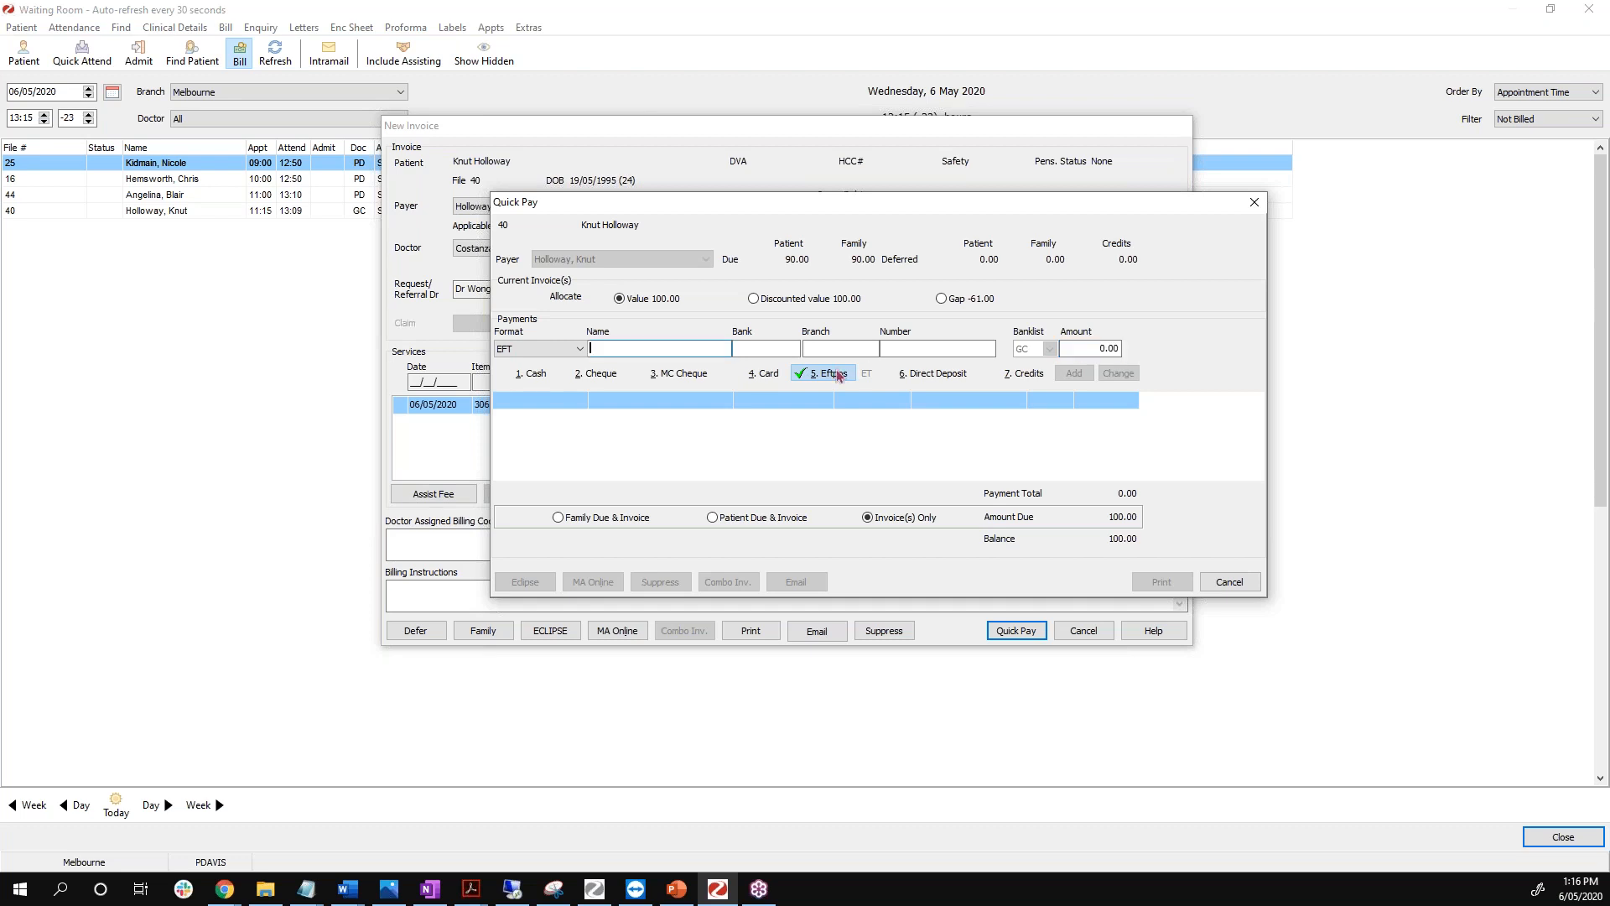
# Add a cash payment of 100.00 for the invoice only, and finish the transaction with printing suppressed.
pyautogui.click(529, 375)
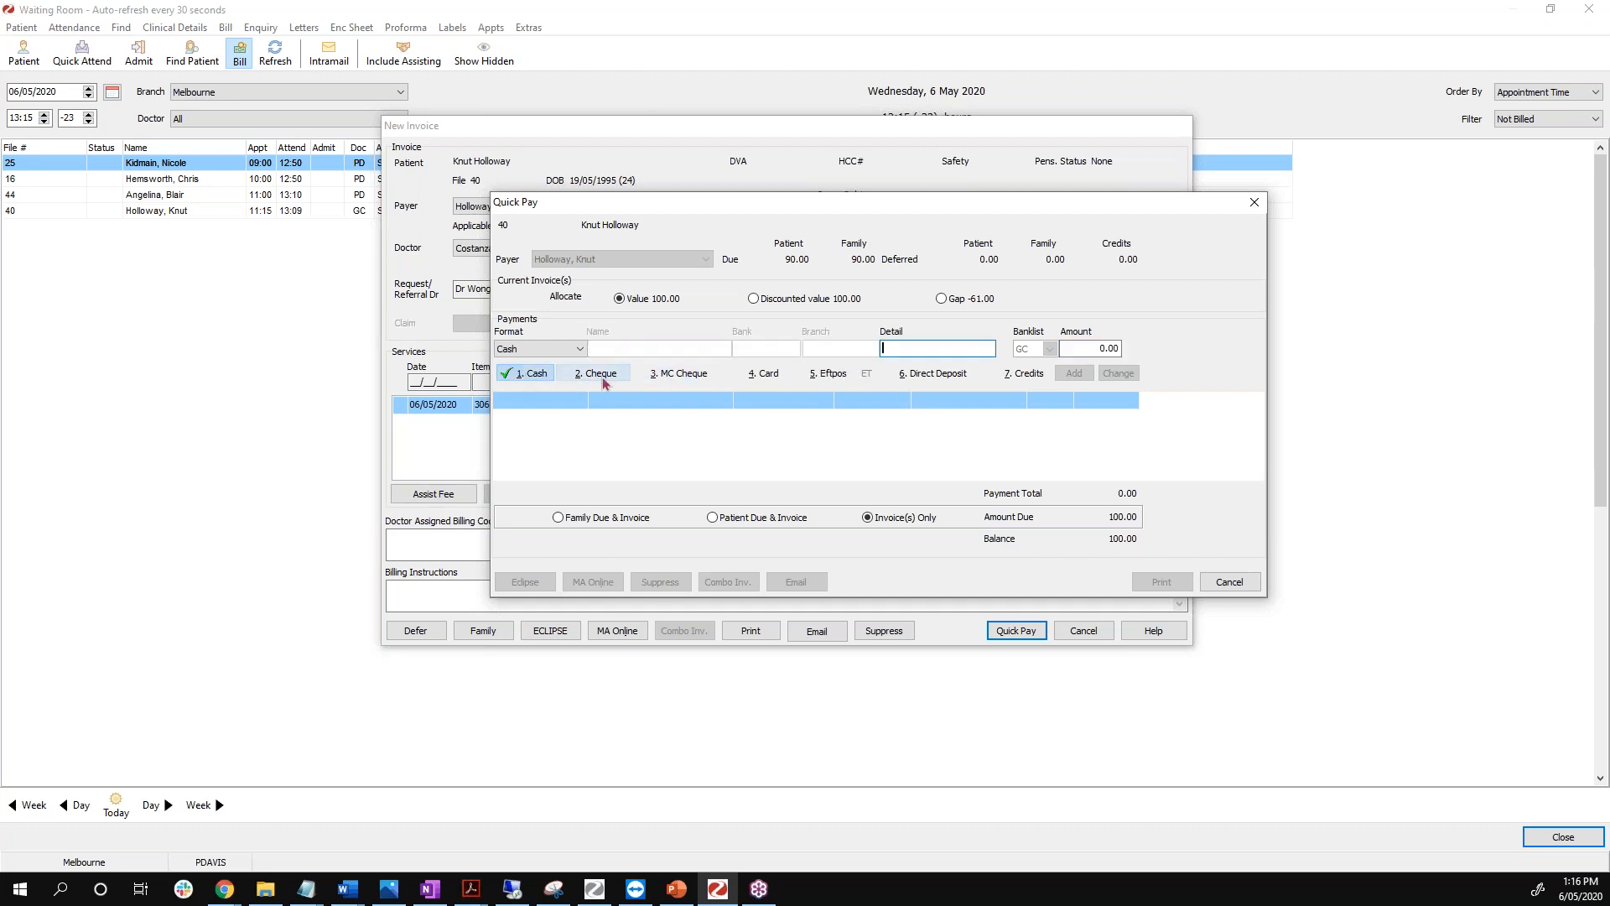
pyautogui.click(1078, 349)
pyautogui.doubleClick(1074, 349)
pyautogui.write('10')
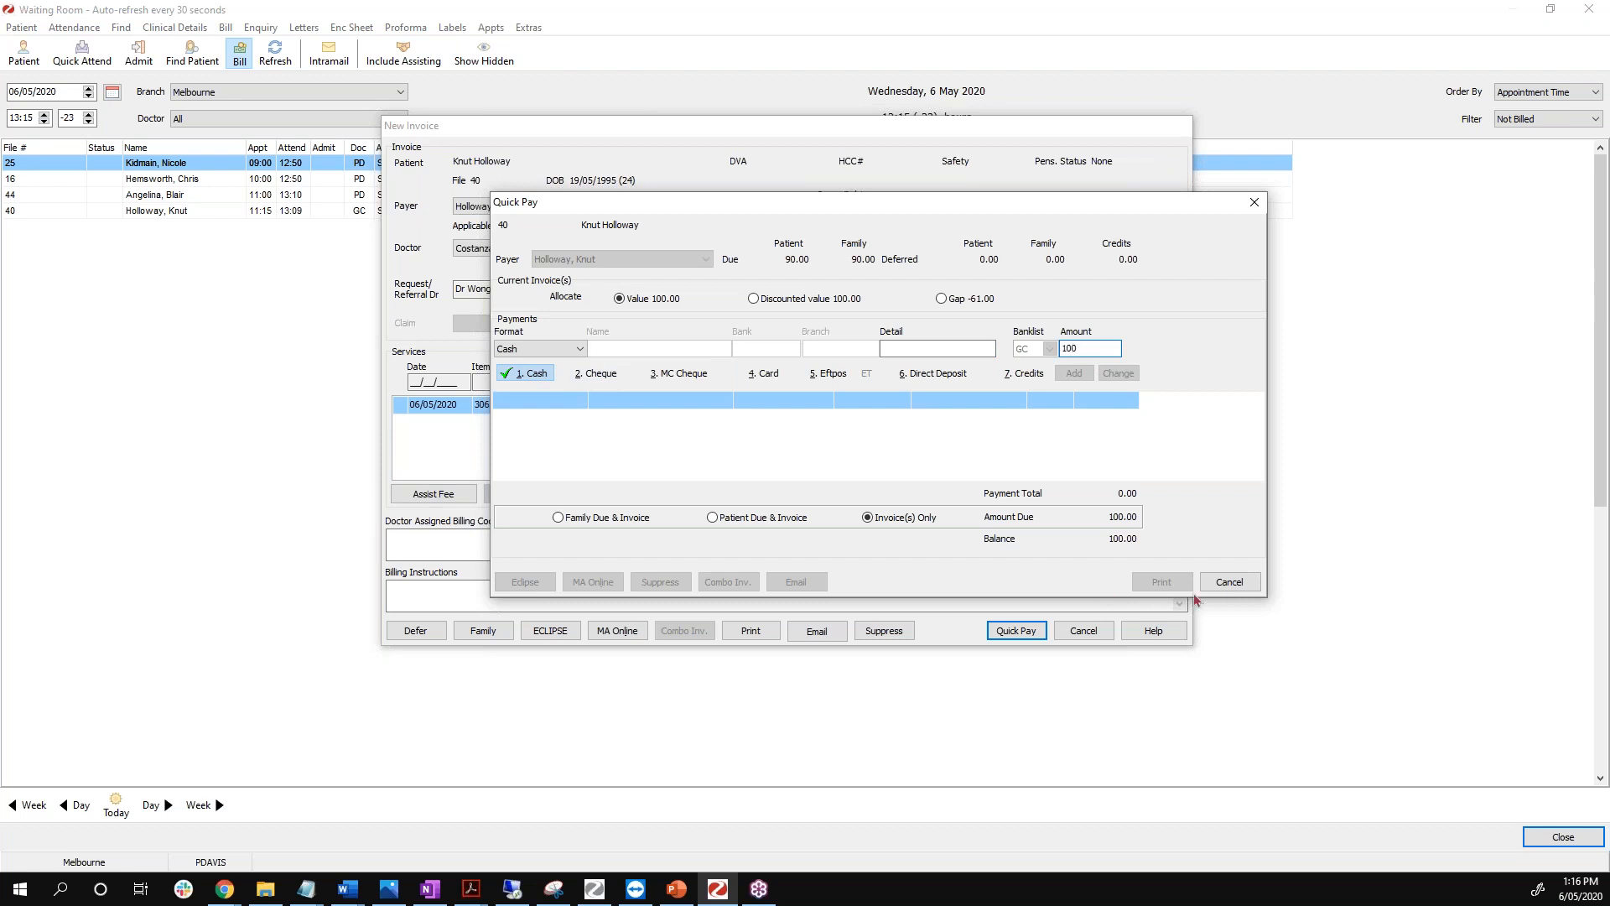
pyautogui.click(1221, 589)
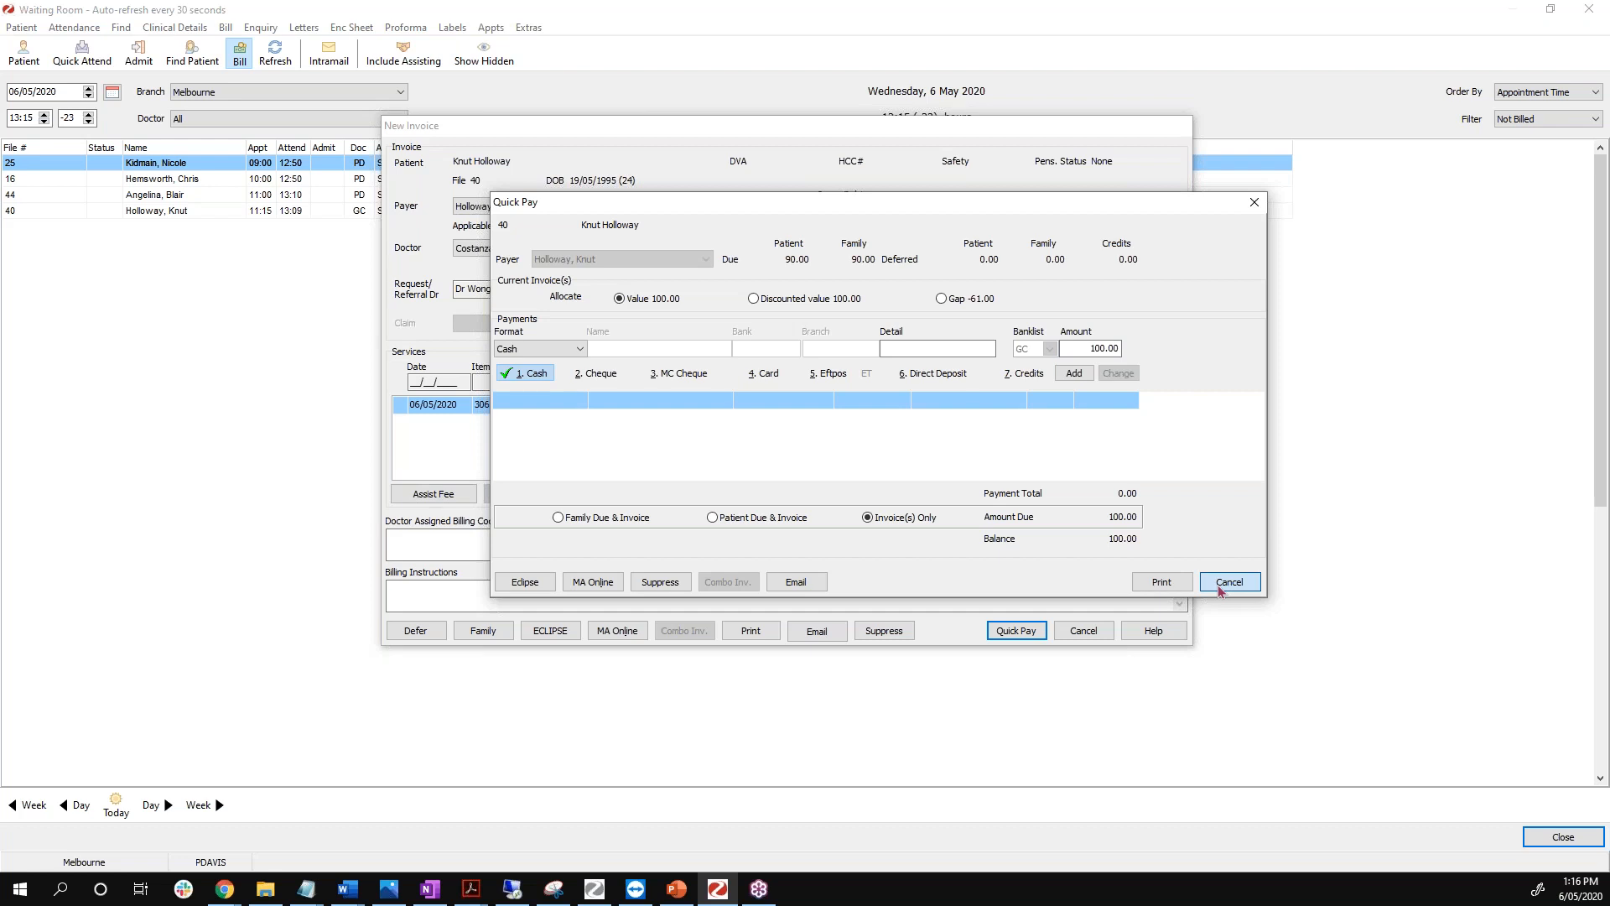
pyautogui.click(1074, 373)
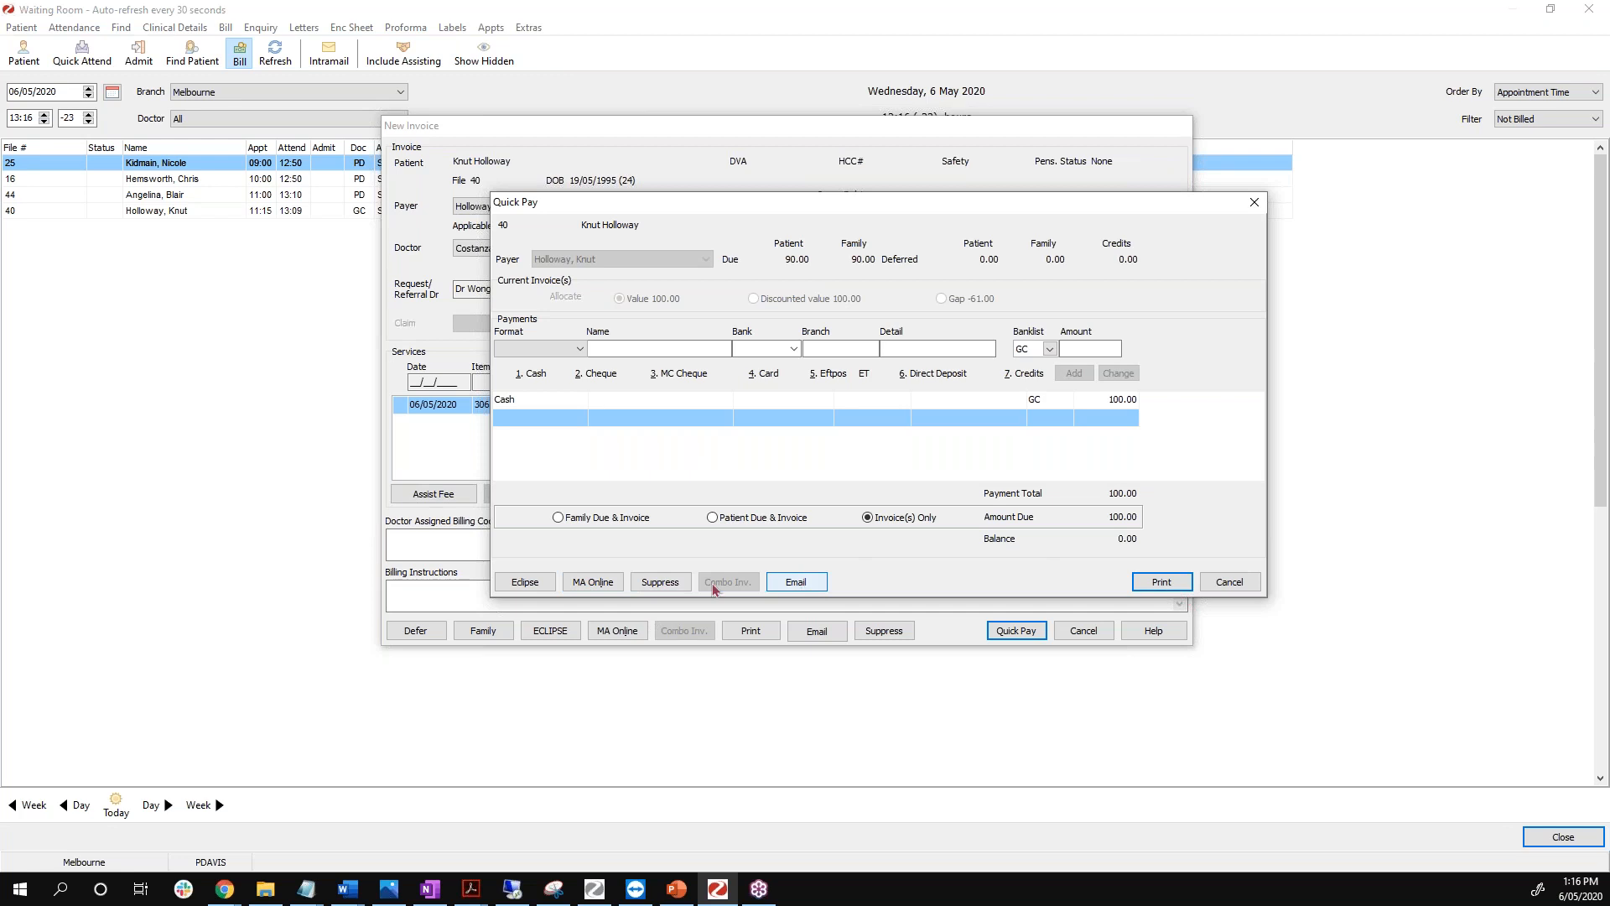
pyautogui.click(671, 592)
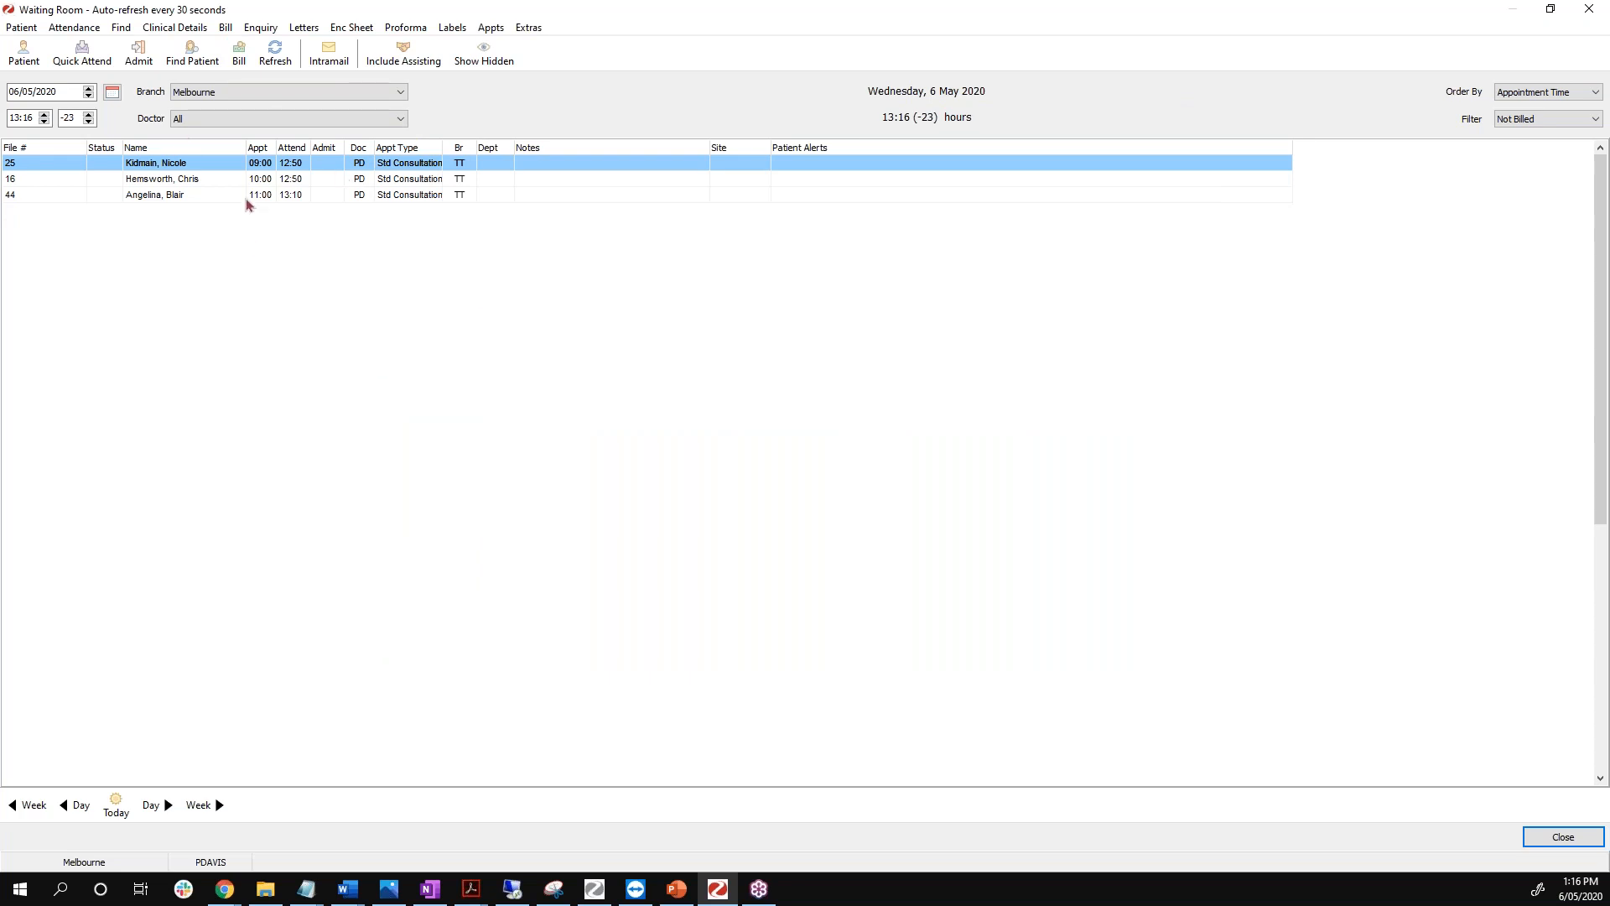
# Filter the waiting room to Billed to check the invoiced patient, and change the filter to Show All.
pyautogui.click(1530, 124)
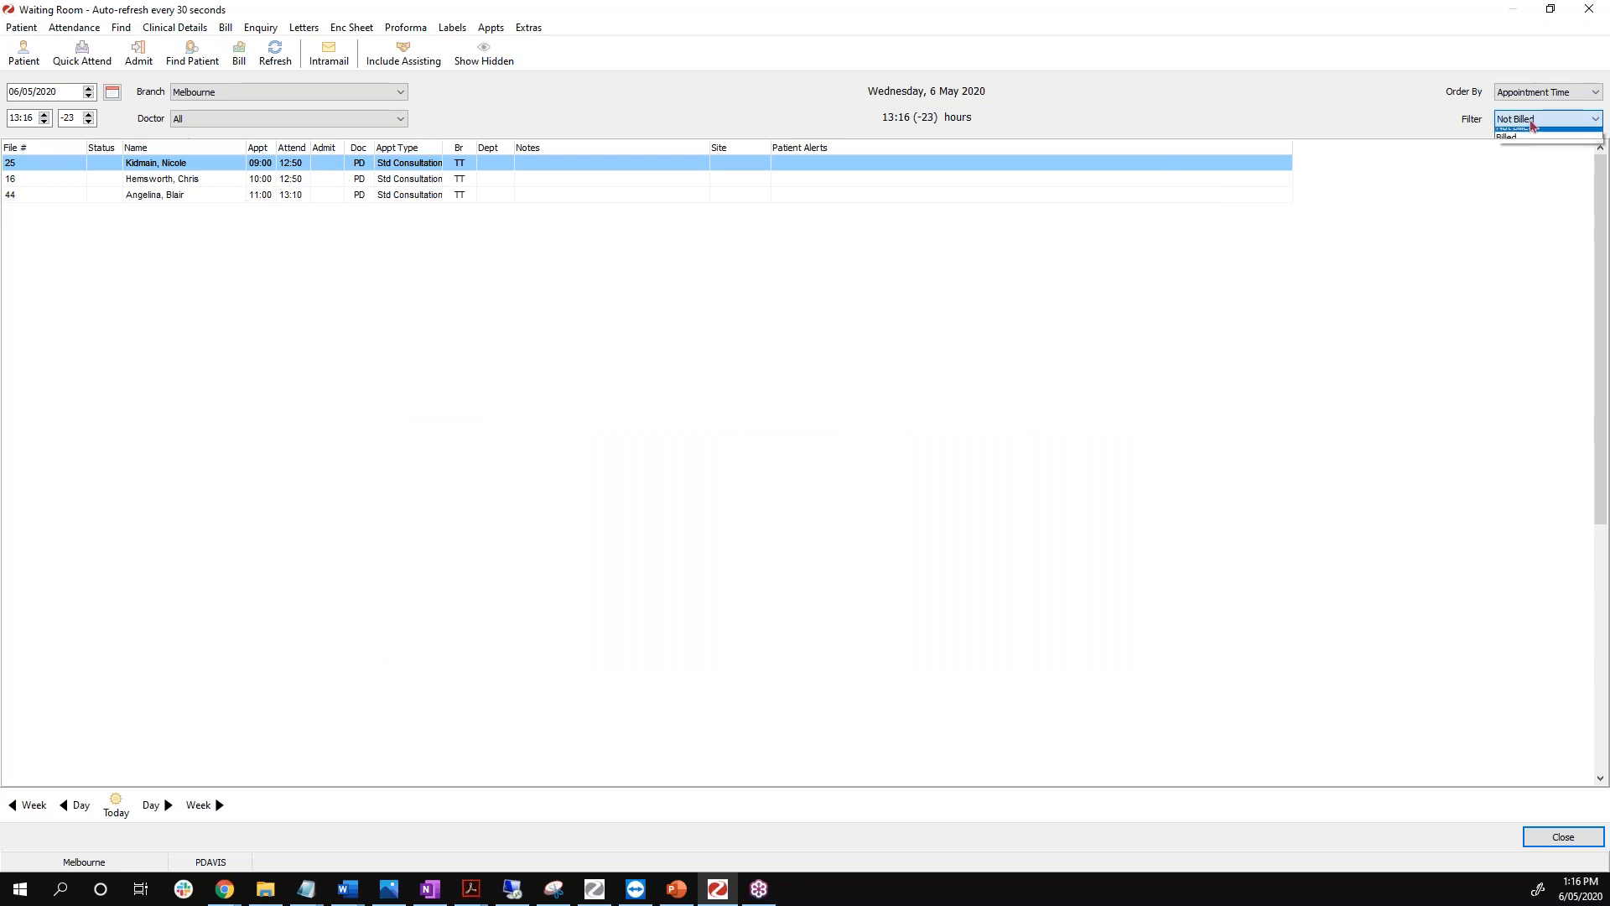
pyautogui.click(1514, 179)
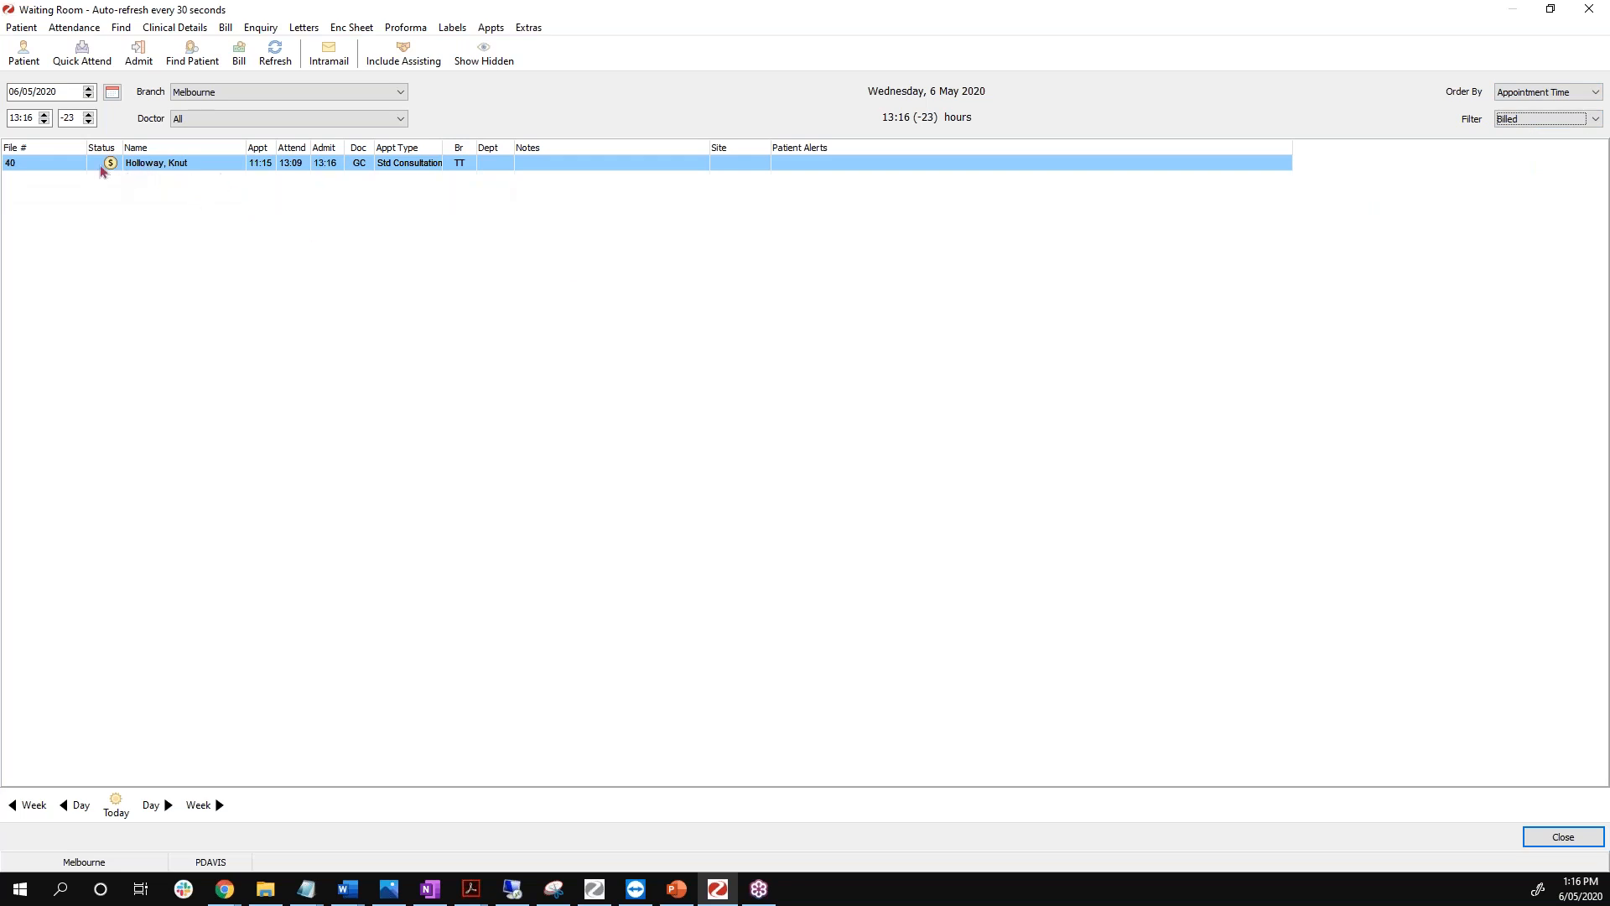
pyautogui.click(1503, 119)
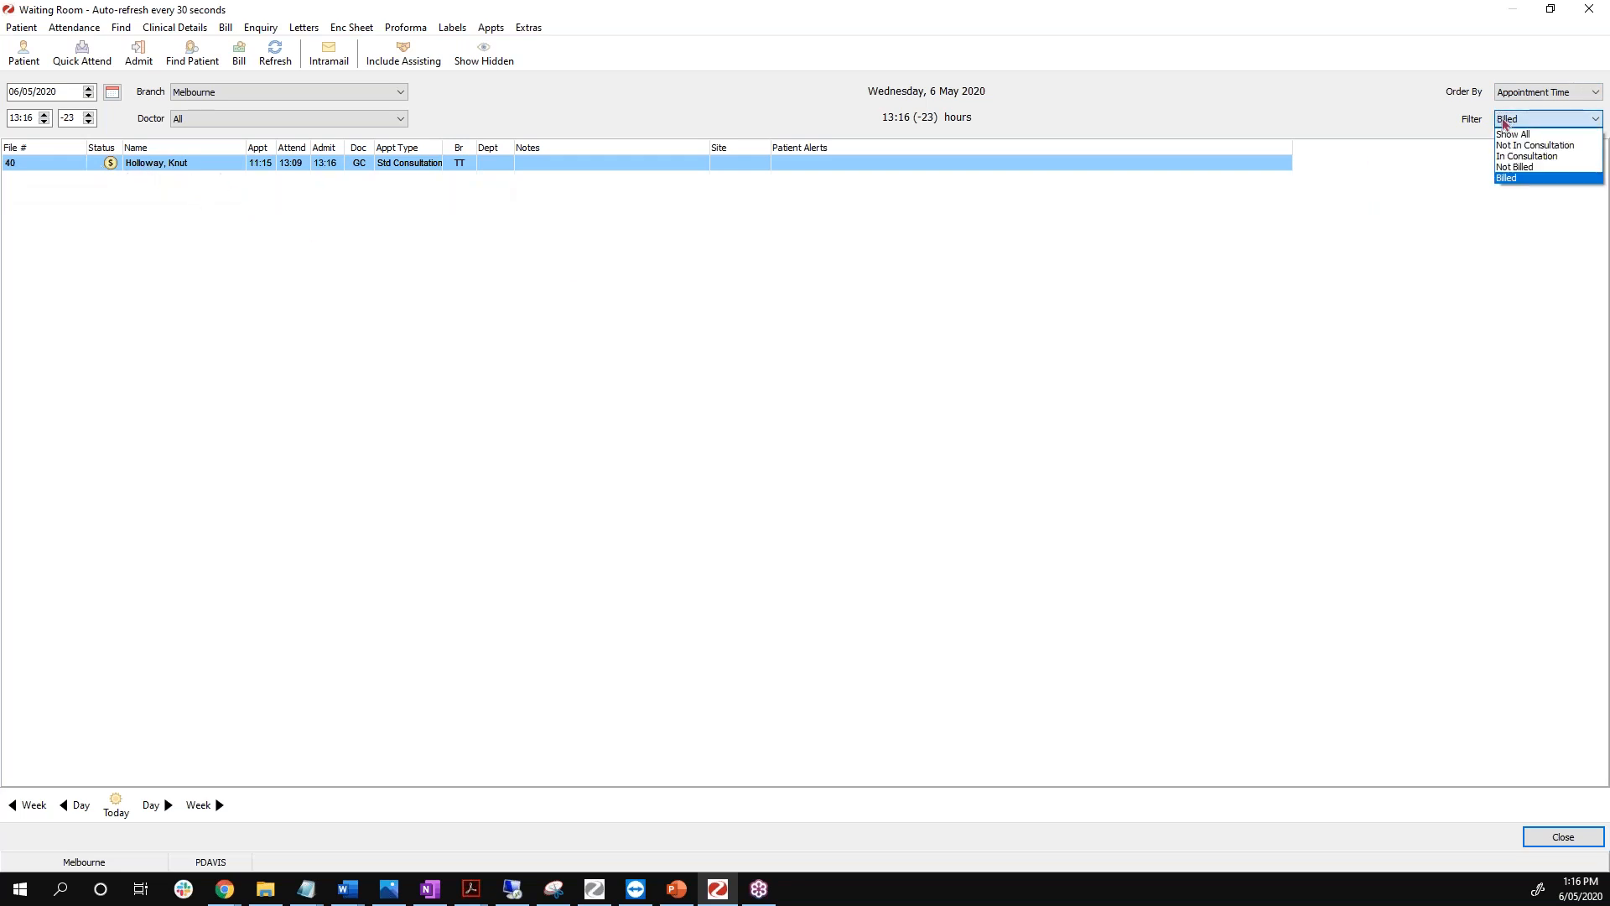
pyautogui.click(1507, 137)
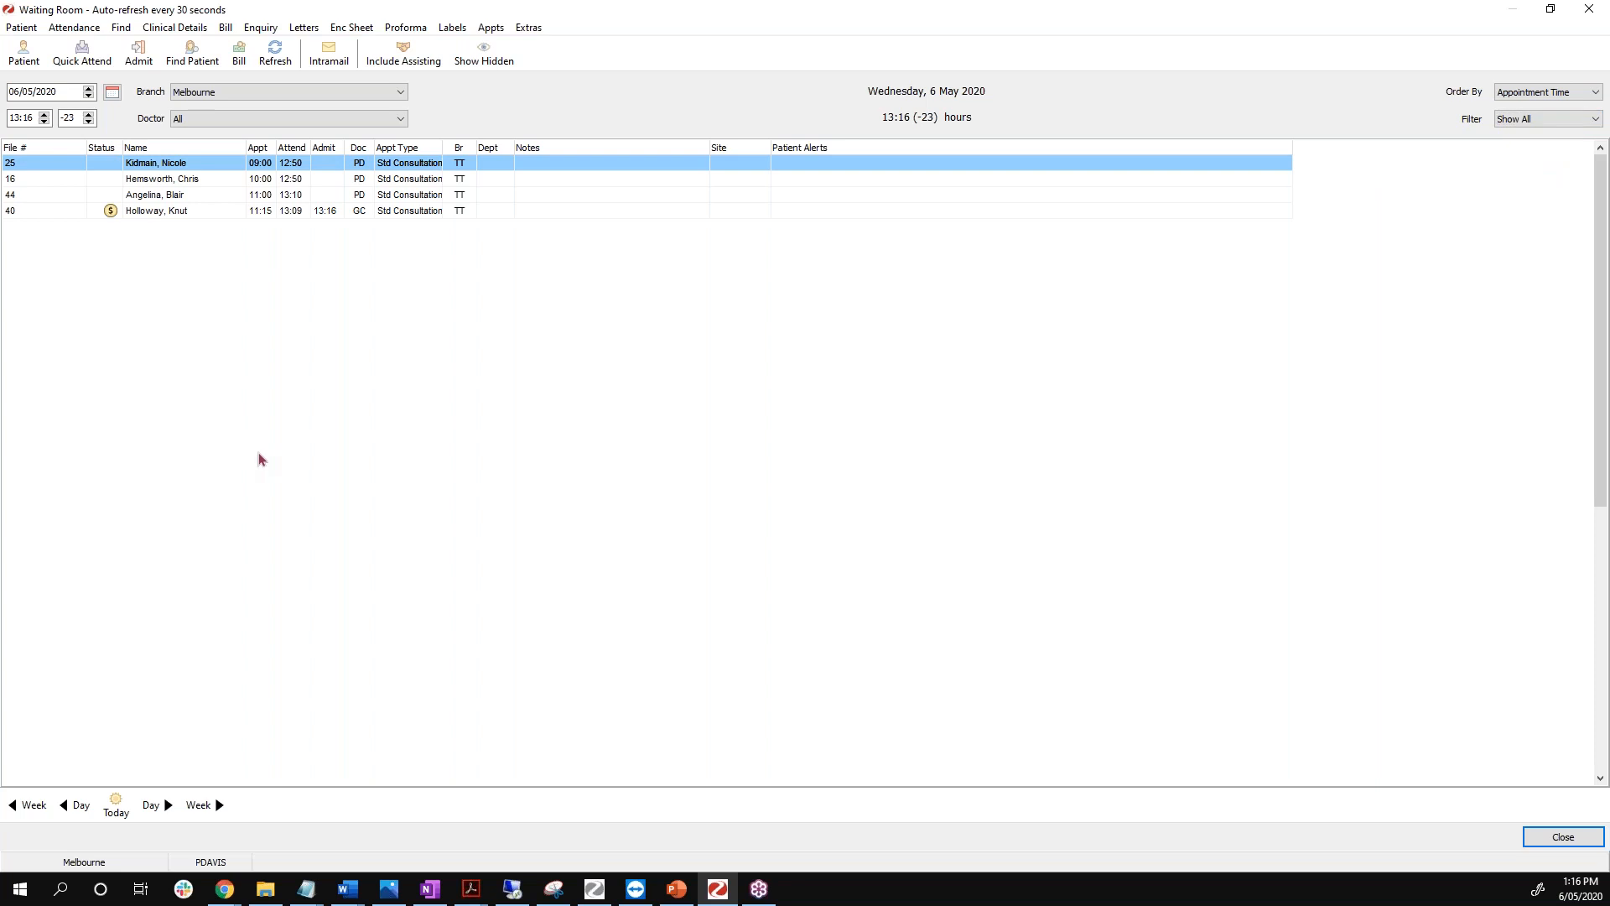
# Compare the billed patient's status in the waiting room with the entries of the other patients.
pyautogui.click(114, 217)
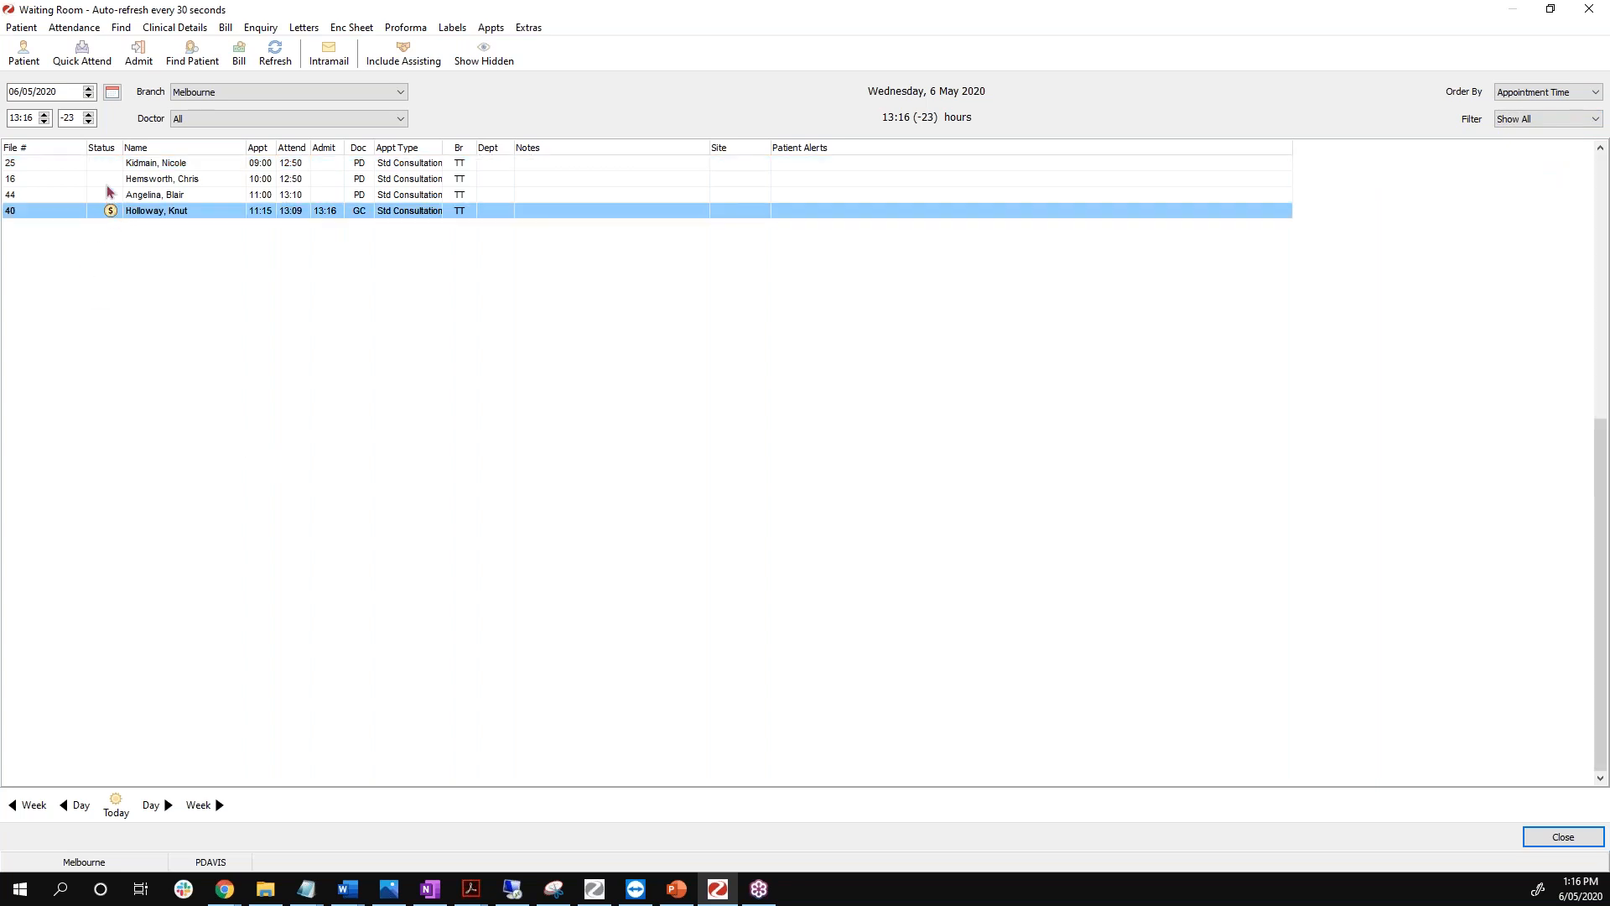
pyautogui.click(109, 196)
pyautogui.click(110, 182)
pyautogui.click(112, 199)
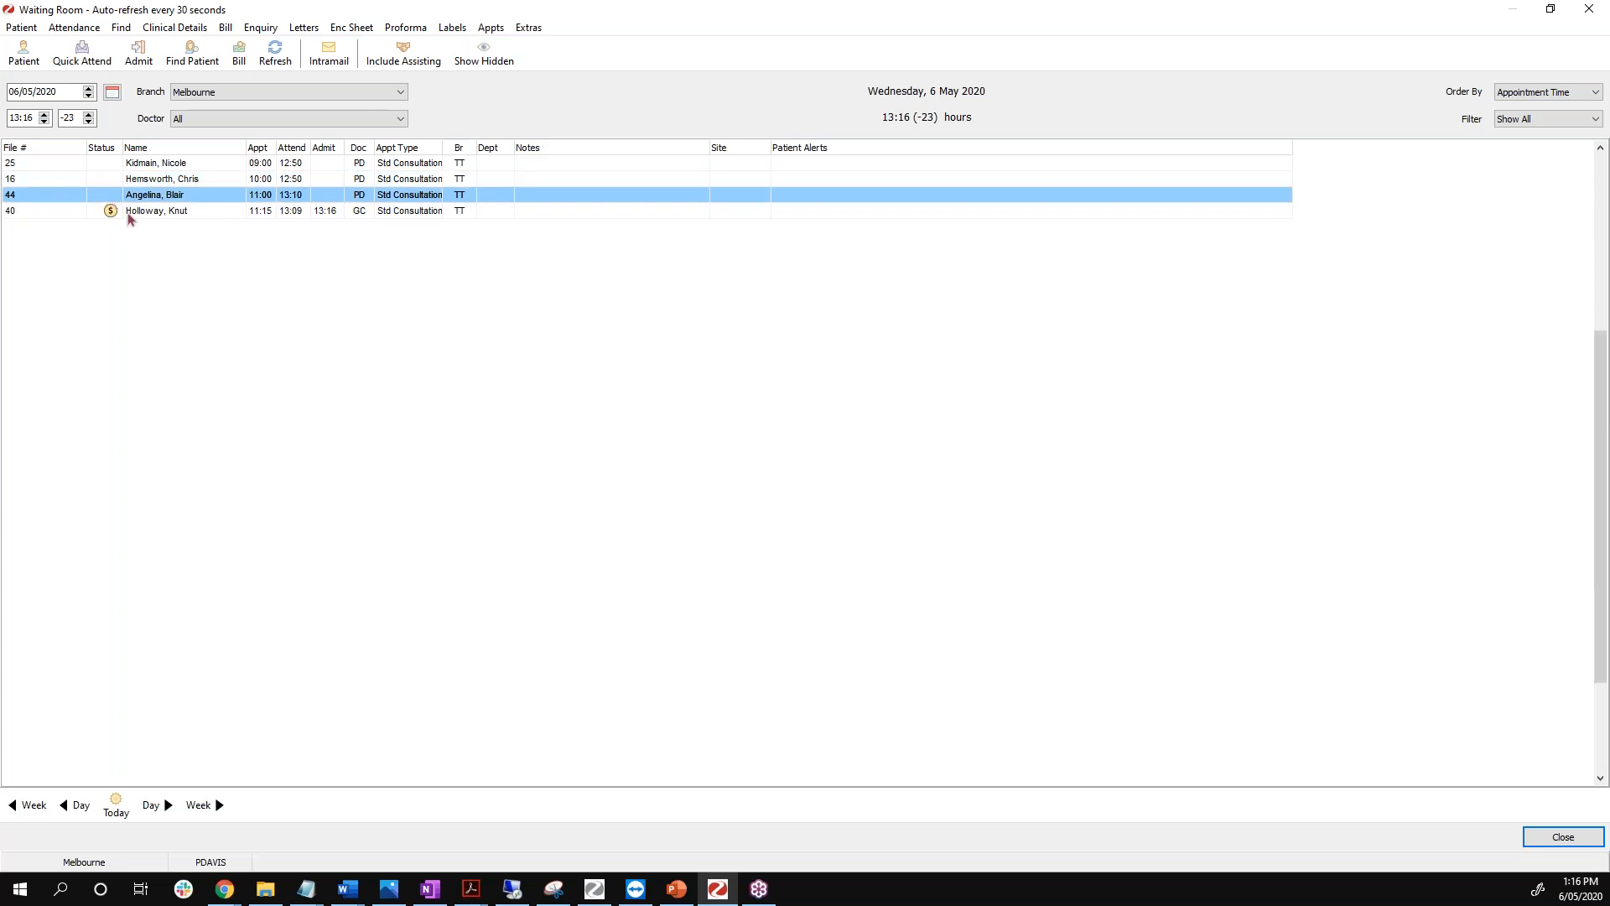
pyautogui.click(167, 214)
# Open the 11:00 patient's record without opening Task Manager, add the alert "Test" and close the record.
pyautogui.click(173, 198)
pyautogui.rightClick(172, 201)
pyautogui.click(30, 60)
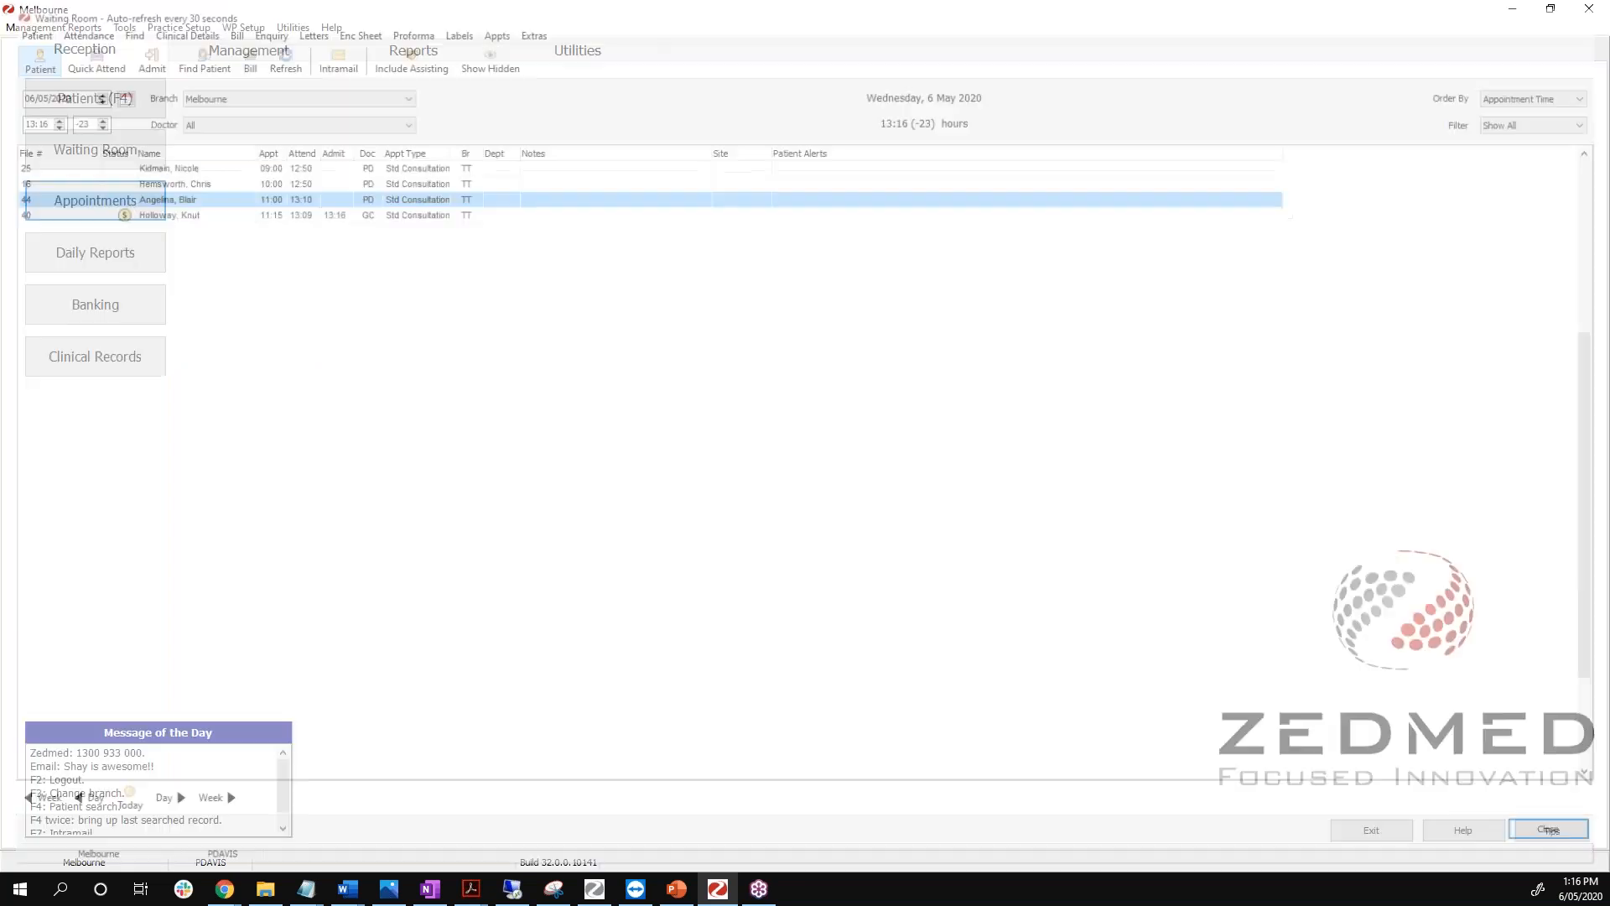
pyautogui.click(920, 467)
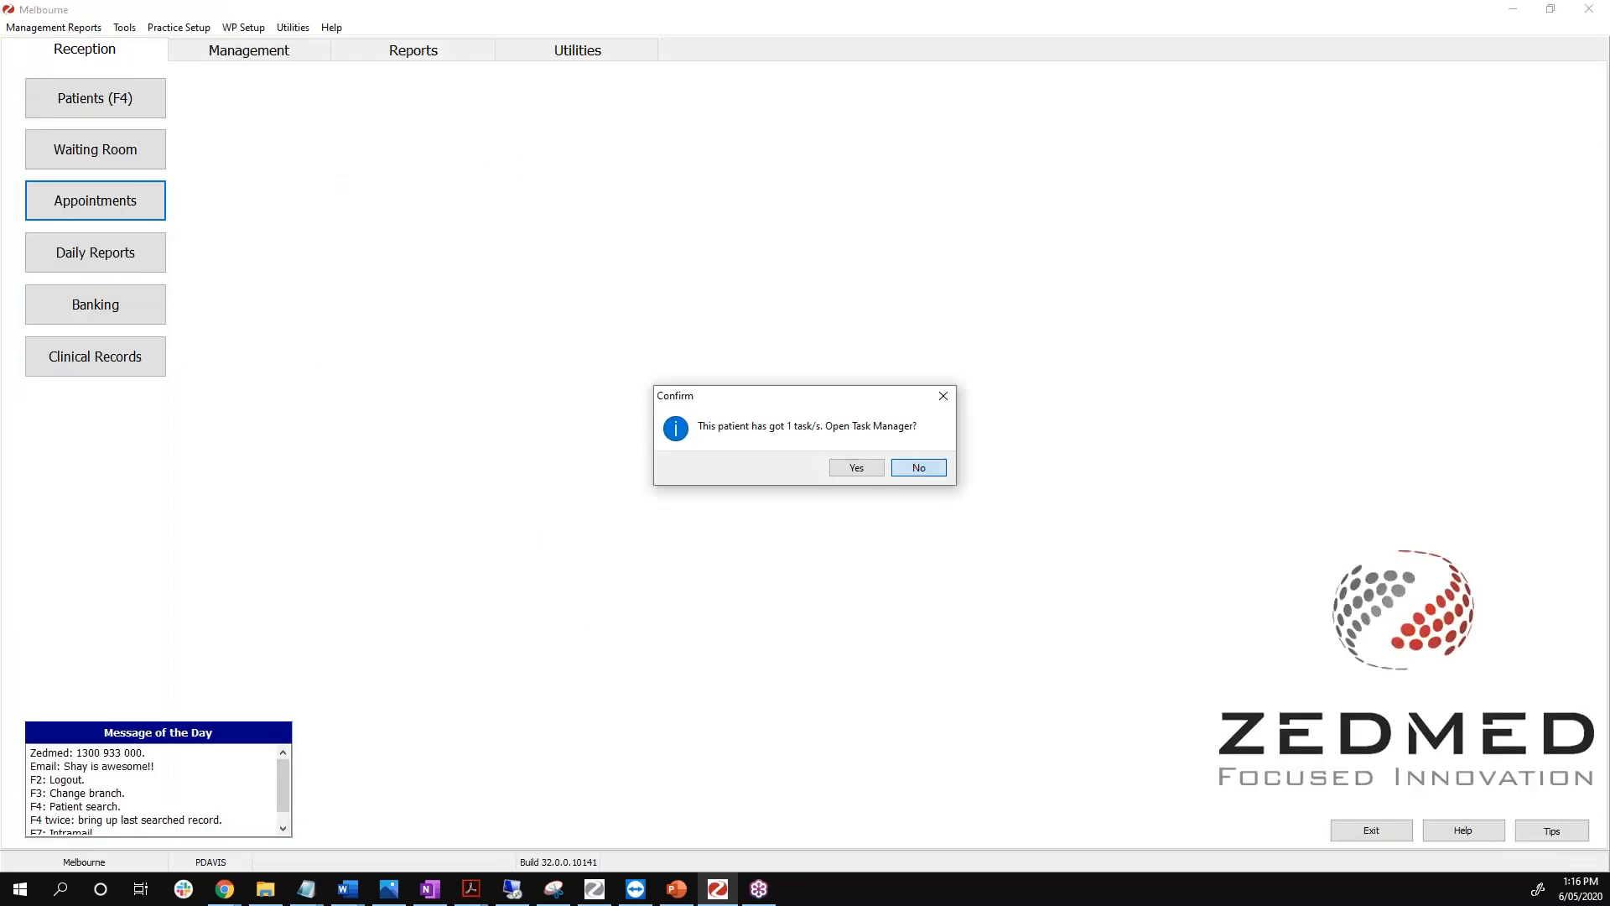
pyautogui.click(719, 665)
pyautogui.write('Test')
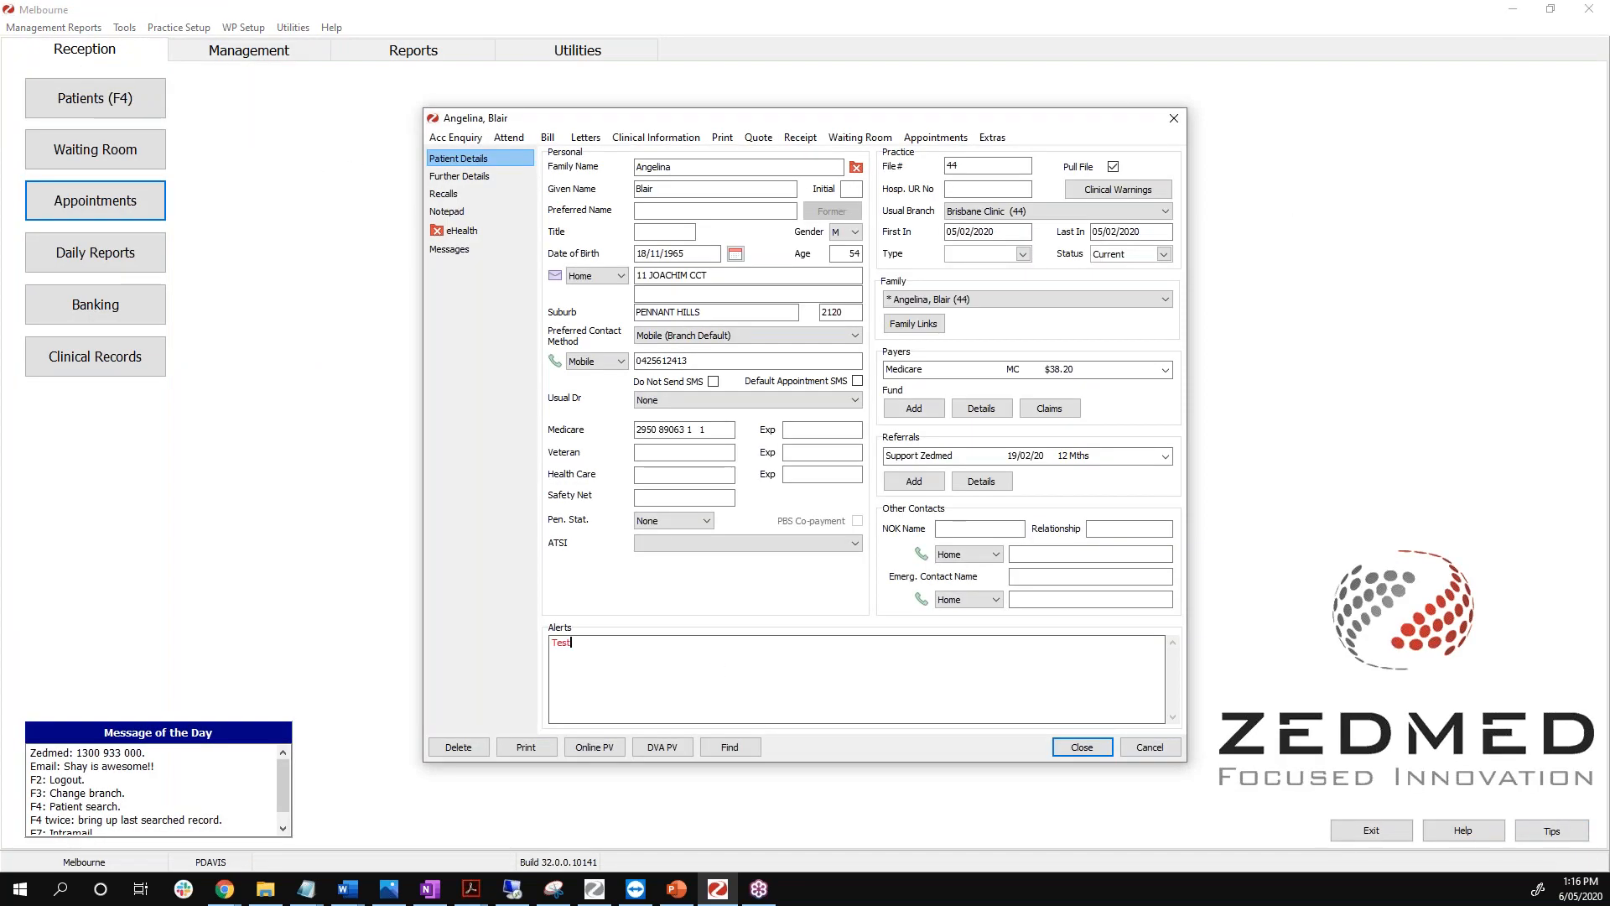
pyautogui.click(1082, 747)
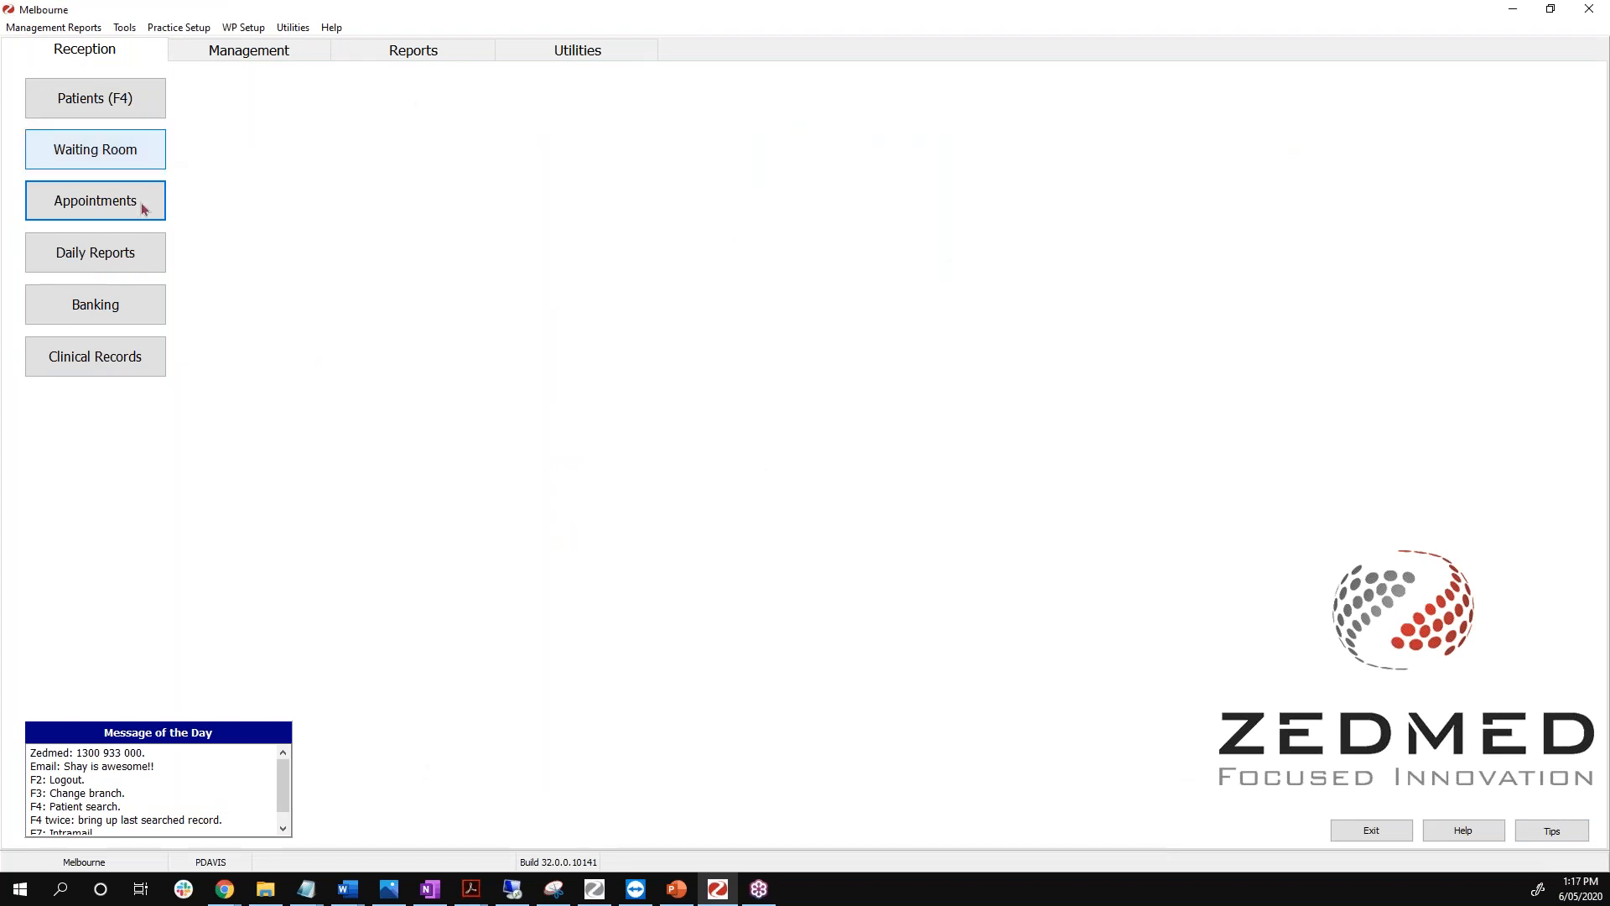
# Reopen the waiting room and check the new patient alert against the other patients' entries.
pyautogui.click(115, 159)
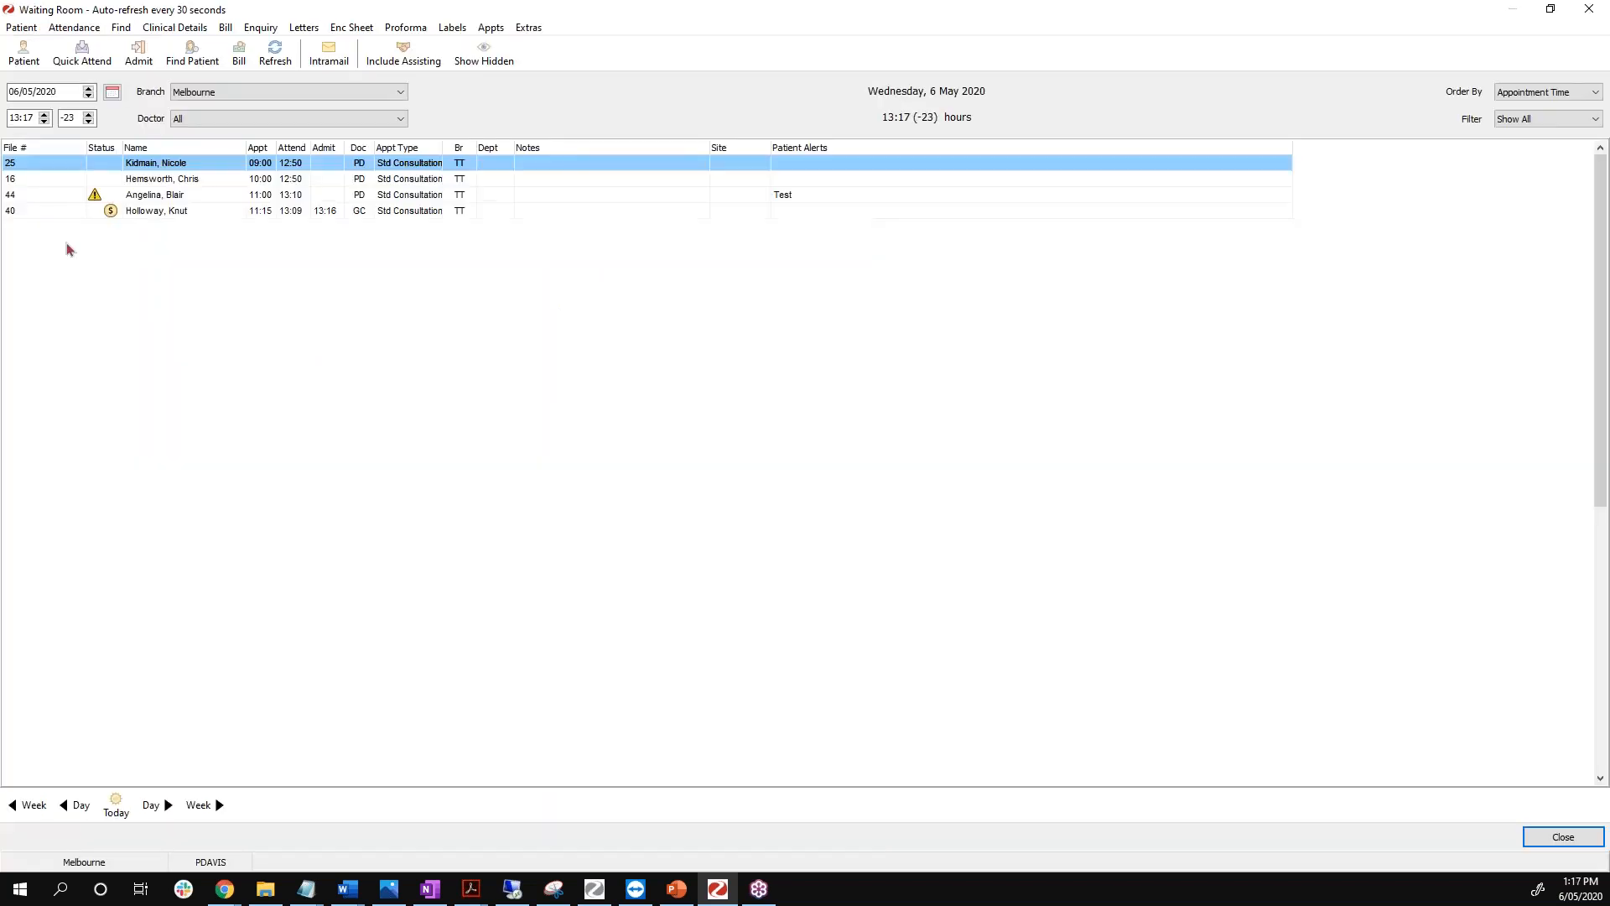
pyautogui.click(178, 200)
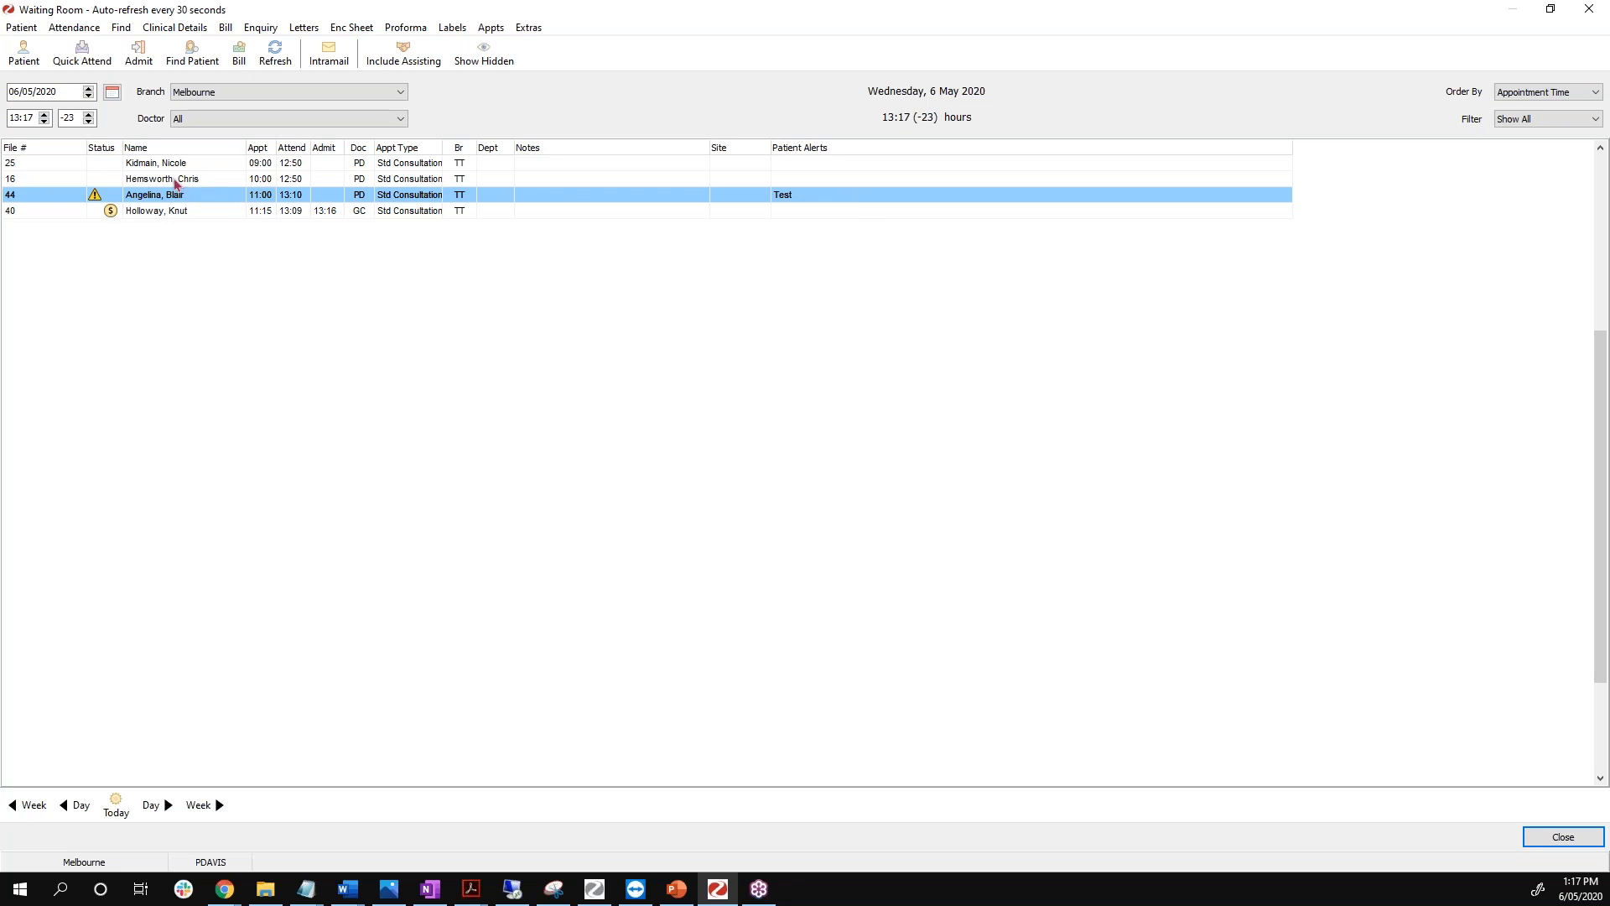
pyautogui.click(172, 178)
pyautogui.click(164, 166)
pyautogui.click(170, 177)
pyautogui.click(156, 166)
pyautogui.click(137, 180)
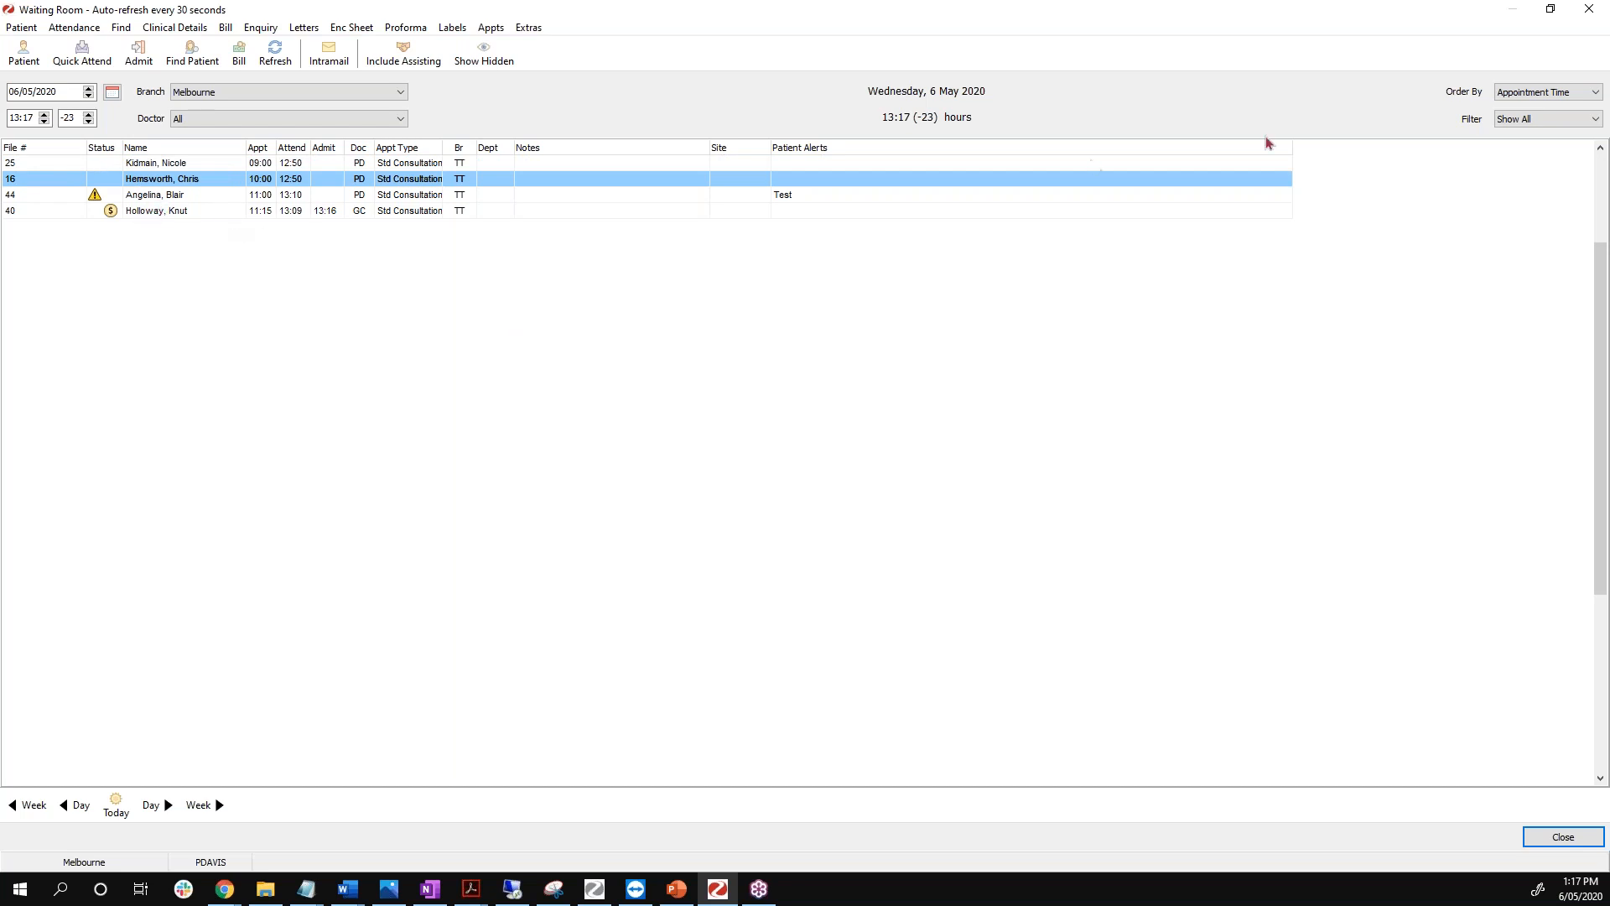
# Open the billed 11:15 patient's record from the waiting room and bring up their account enquiry.
pyautogui.click(156, 215)
pyautogui.rightClick(158, 217)
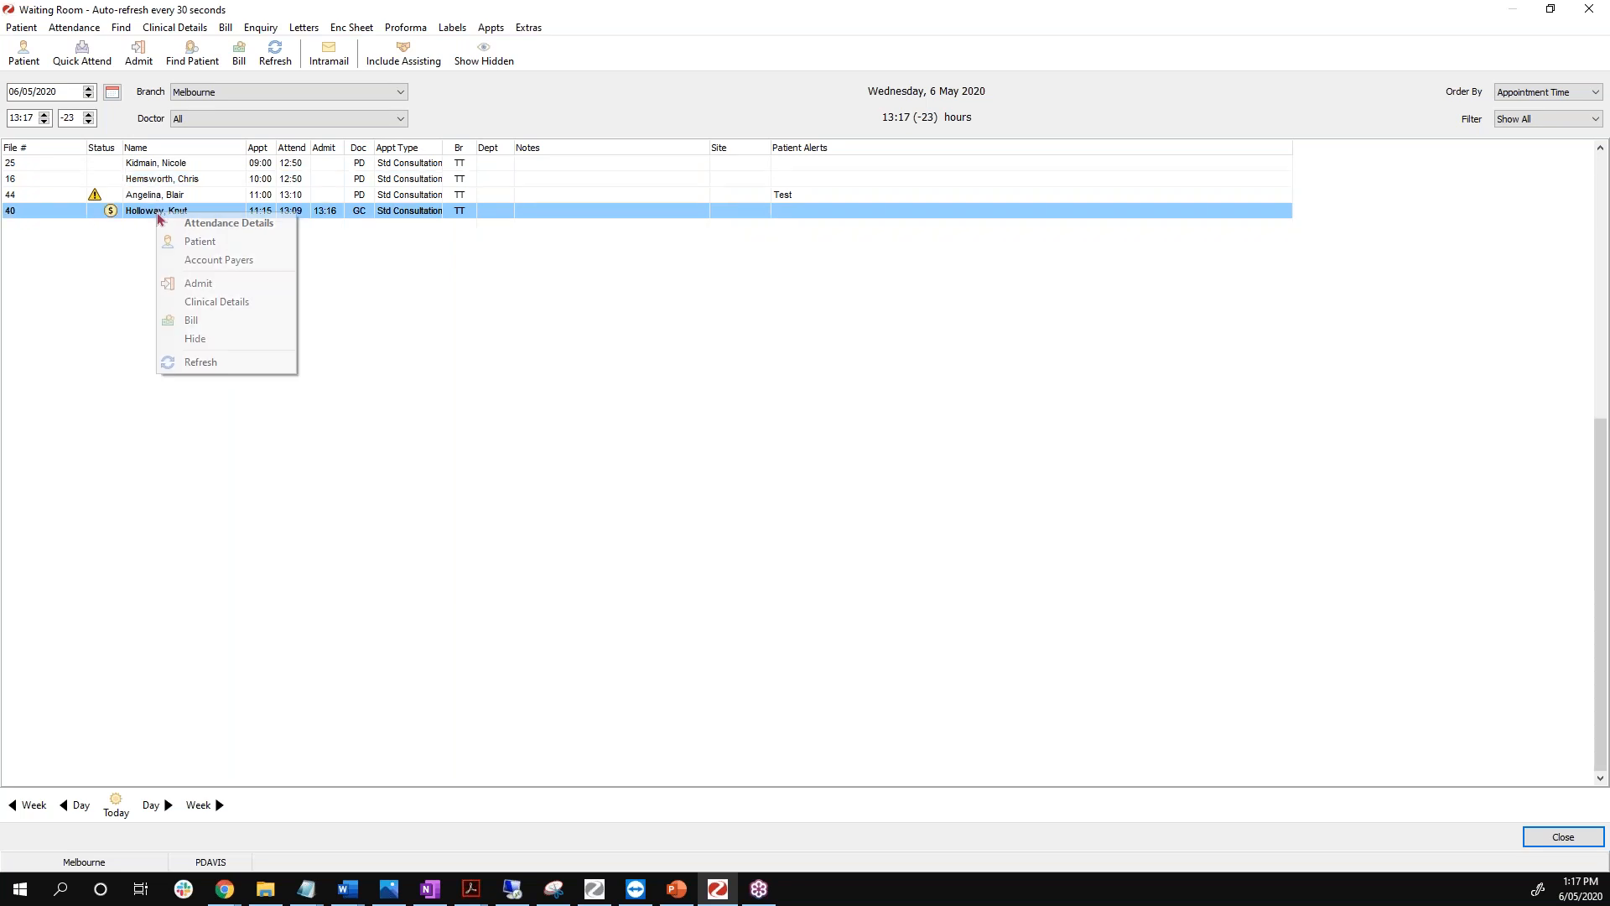
pyautogui.click(200, 241)
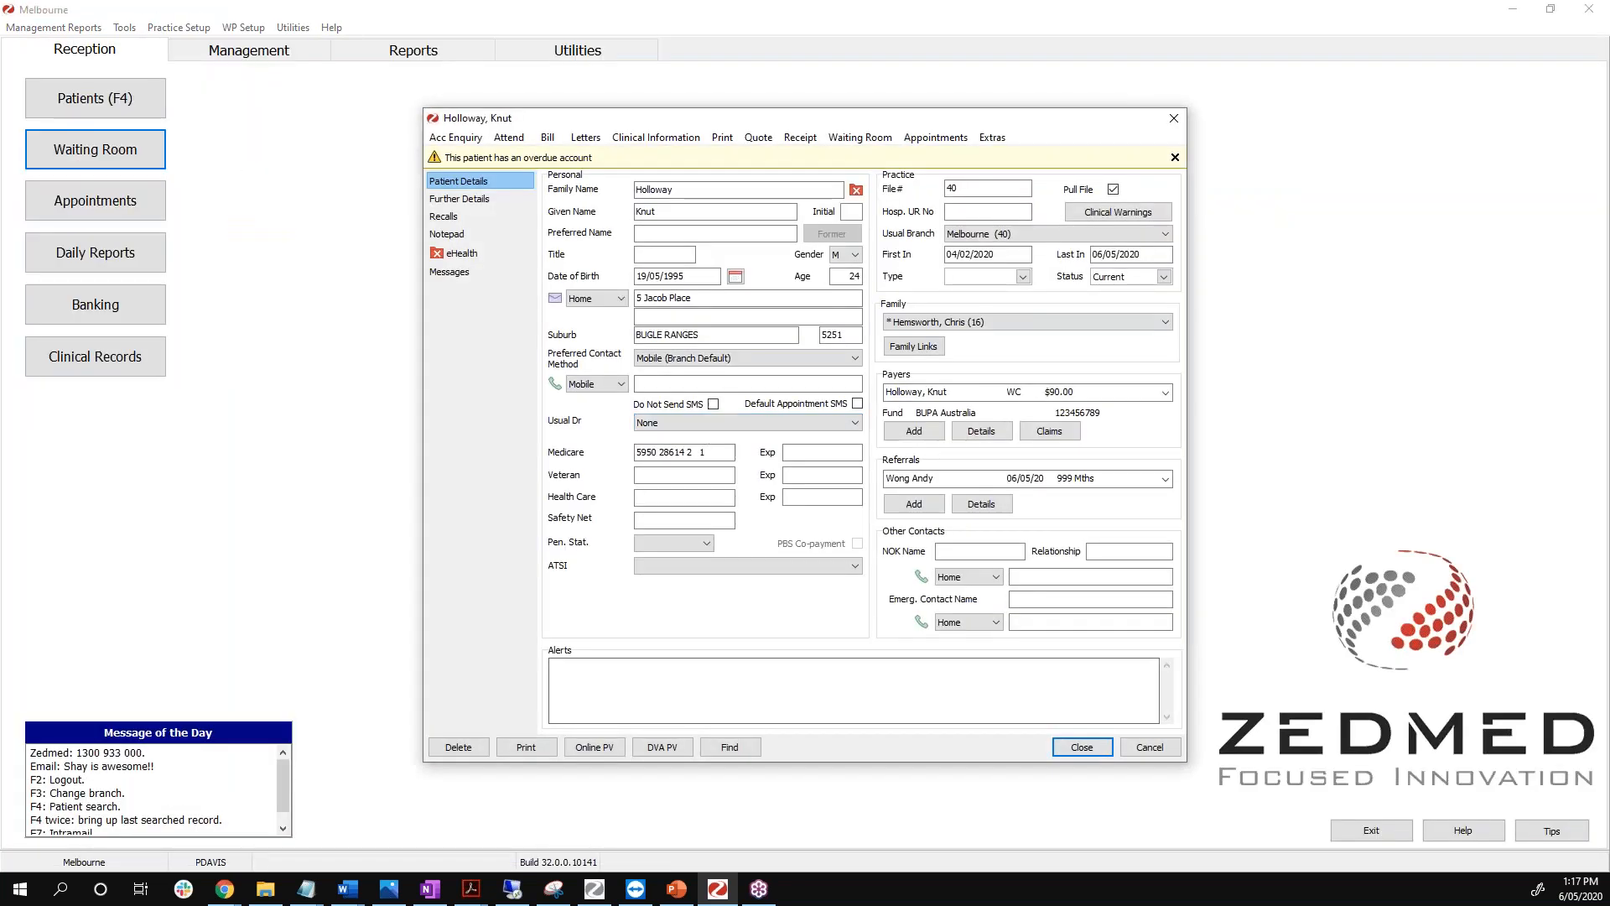
pyautogui.click(454, 138)
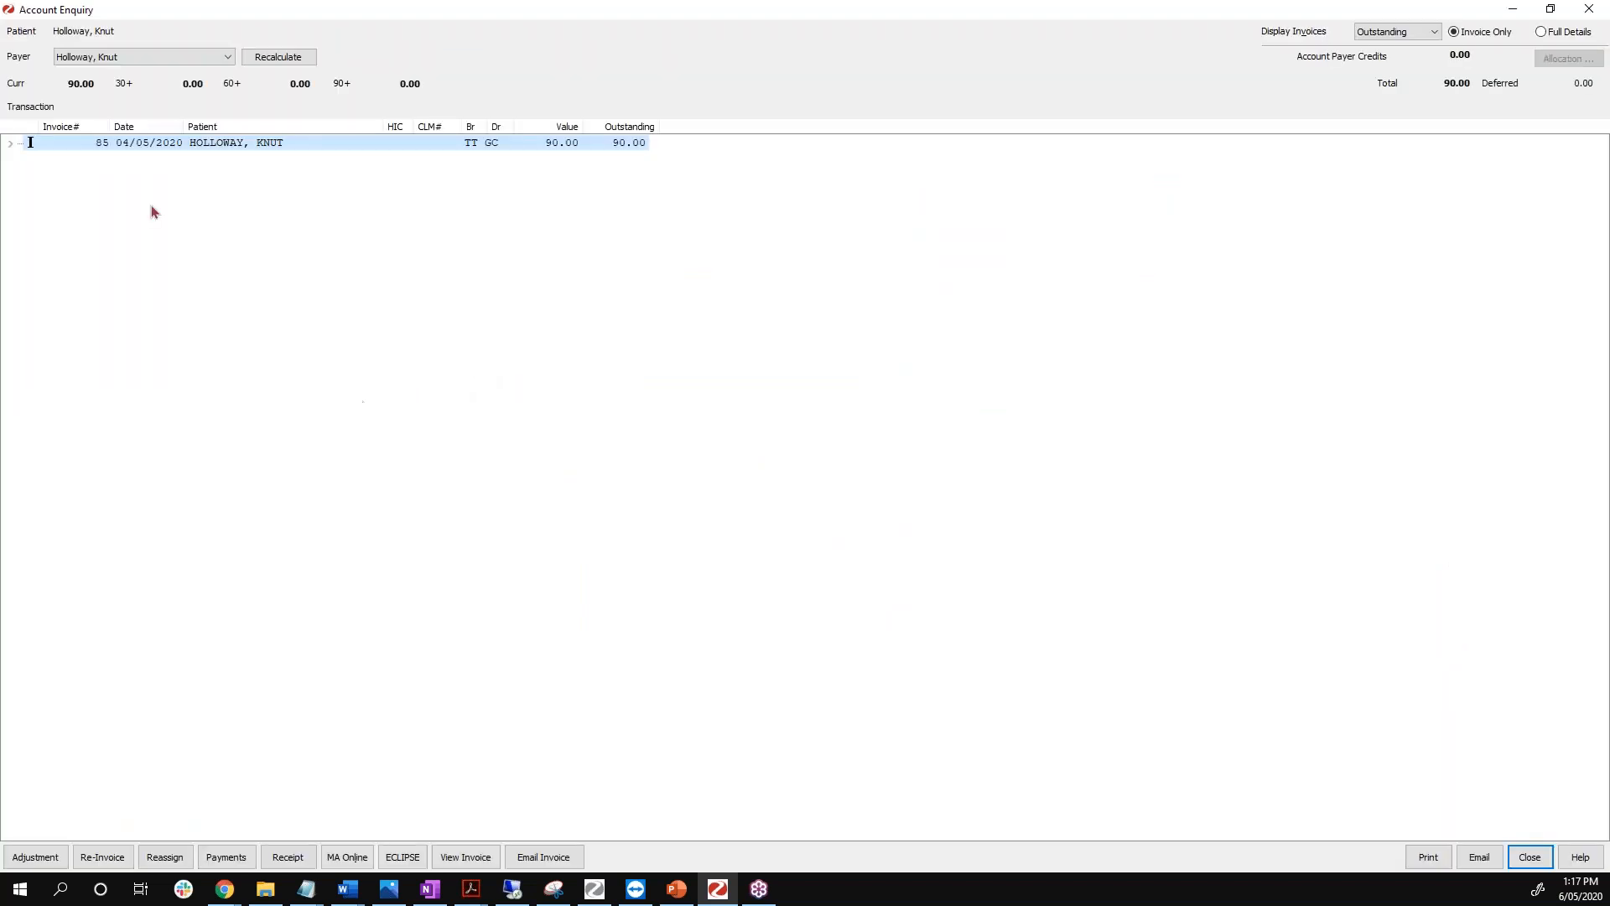
# Review the payer choices, keep the patient as payer, and set the account enquiry to display all invoices.
pyautogui.click(74, 59)
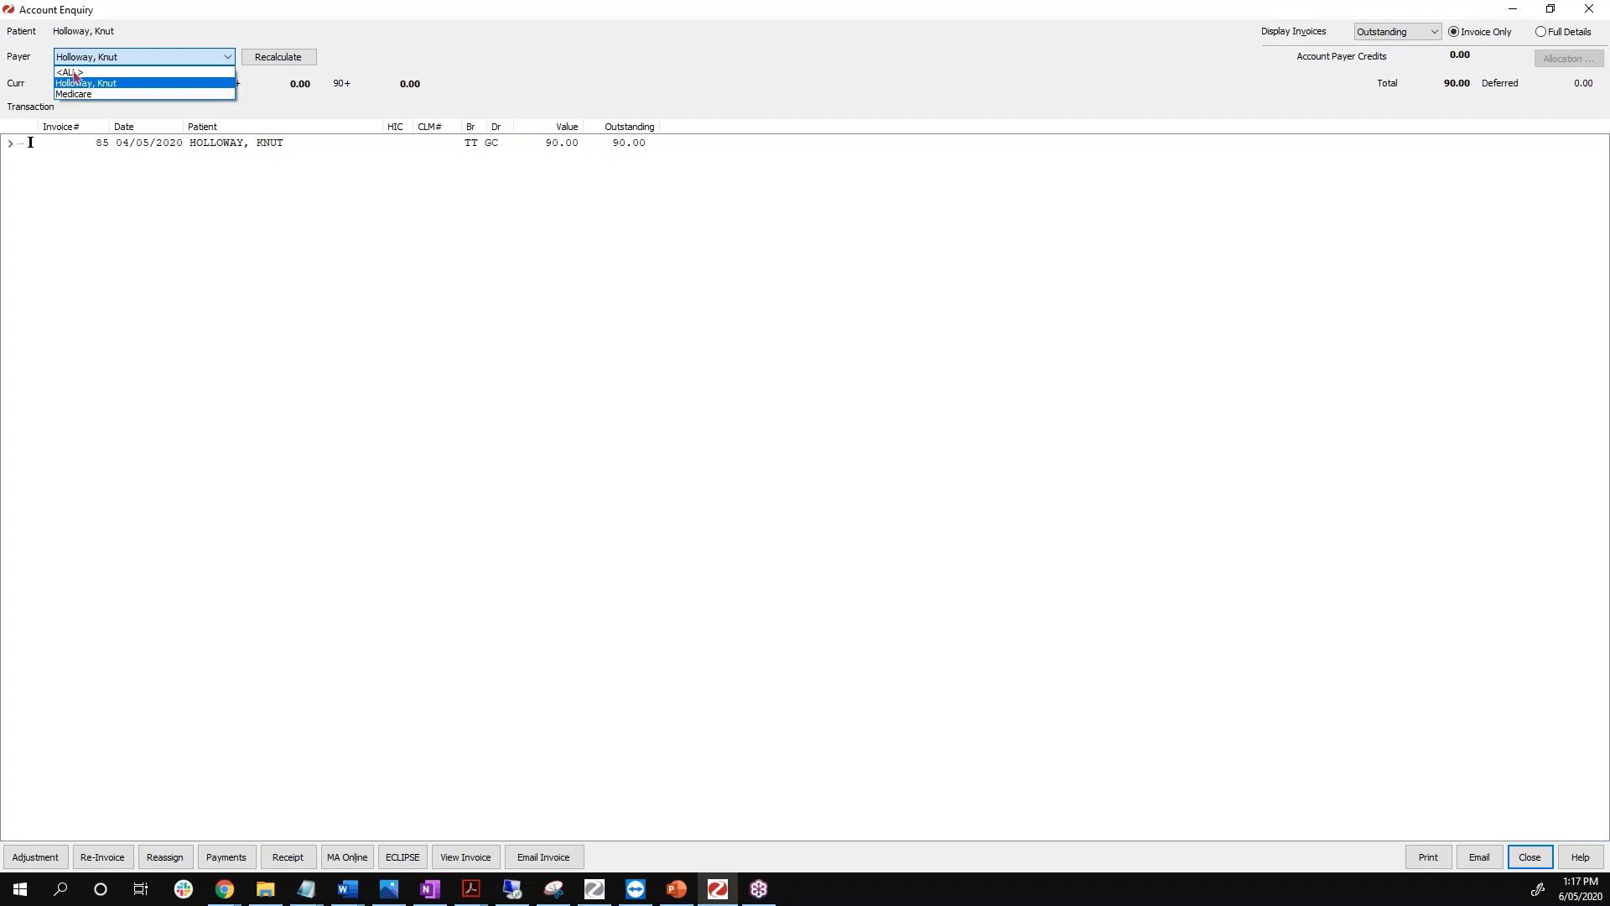
pyautogui.click(84, 83)
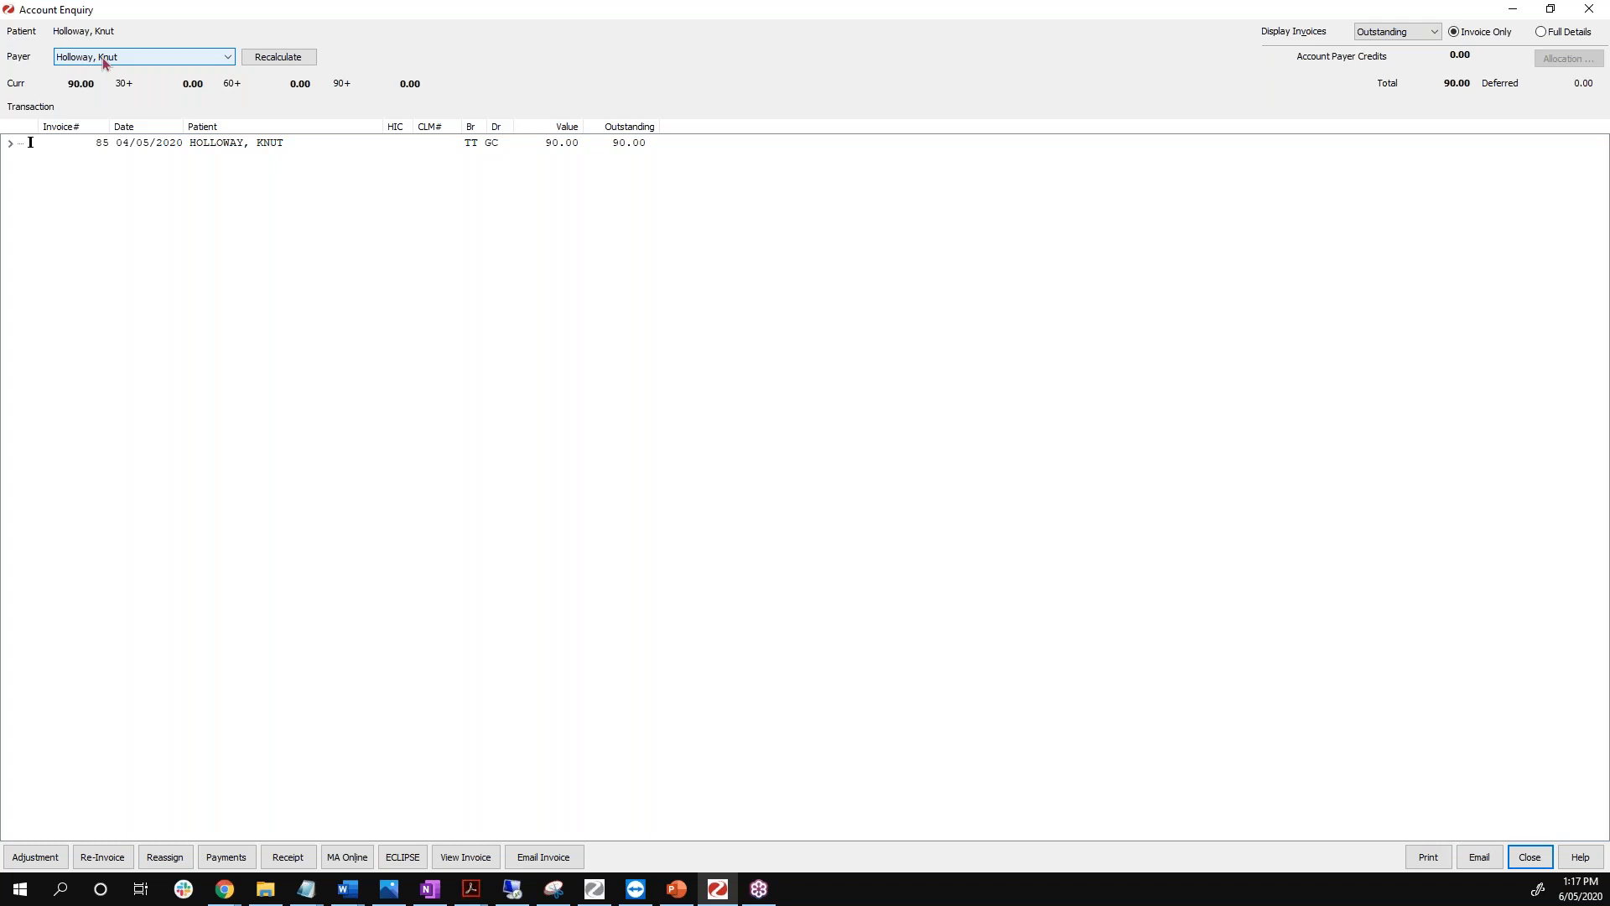
pyautogui.click(229, 149)
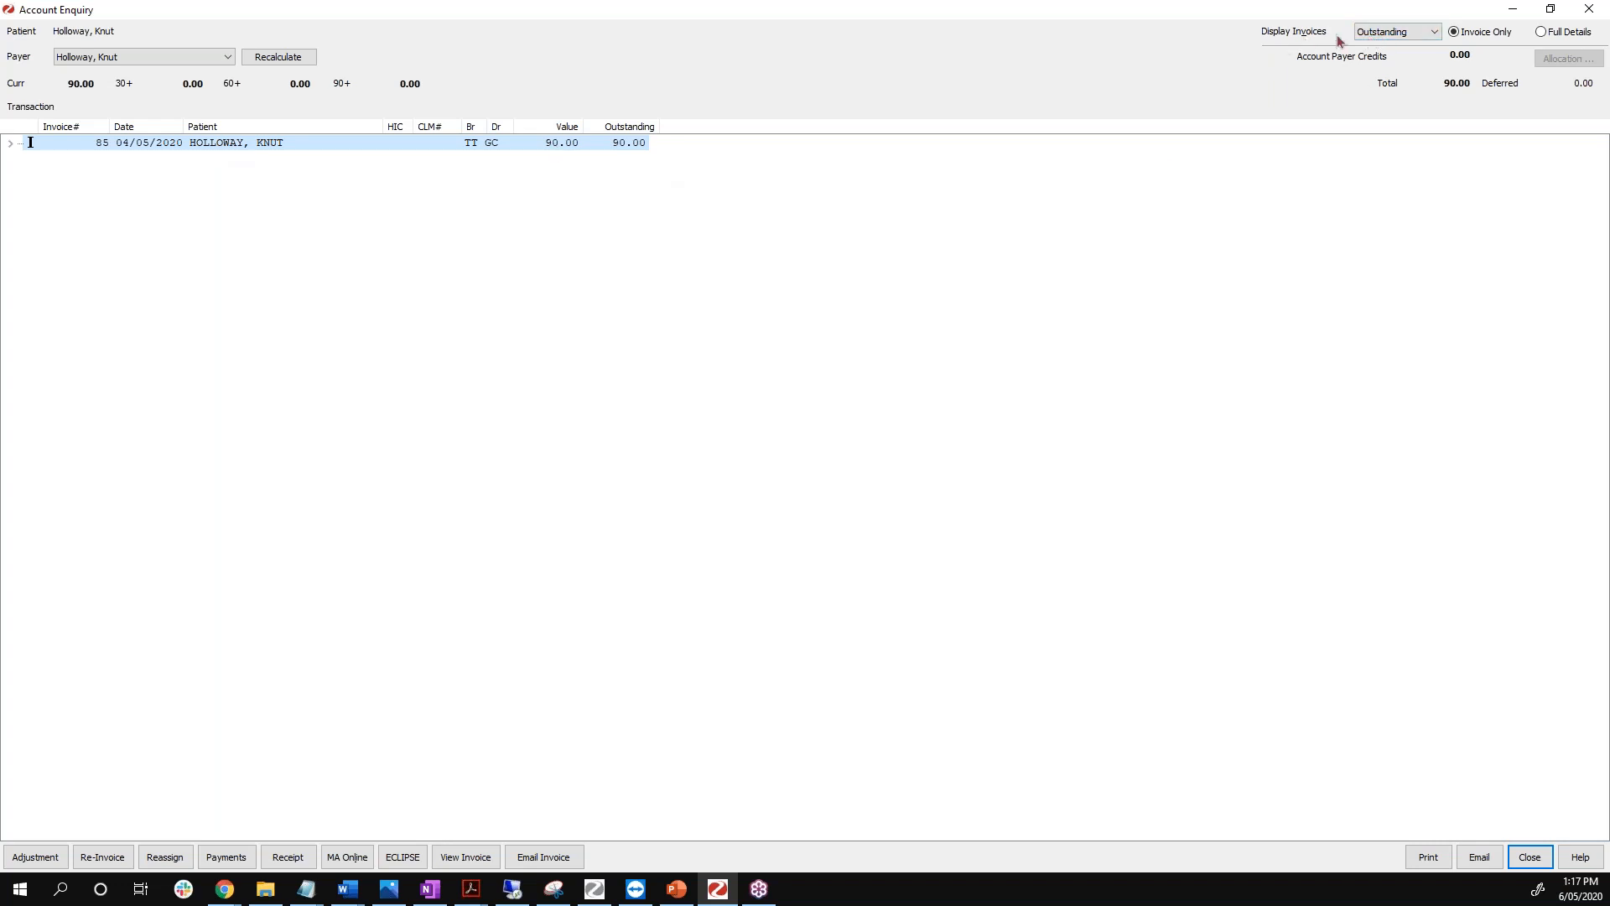
pyautogui.click(1385, 33)
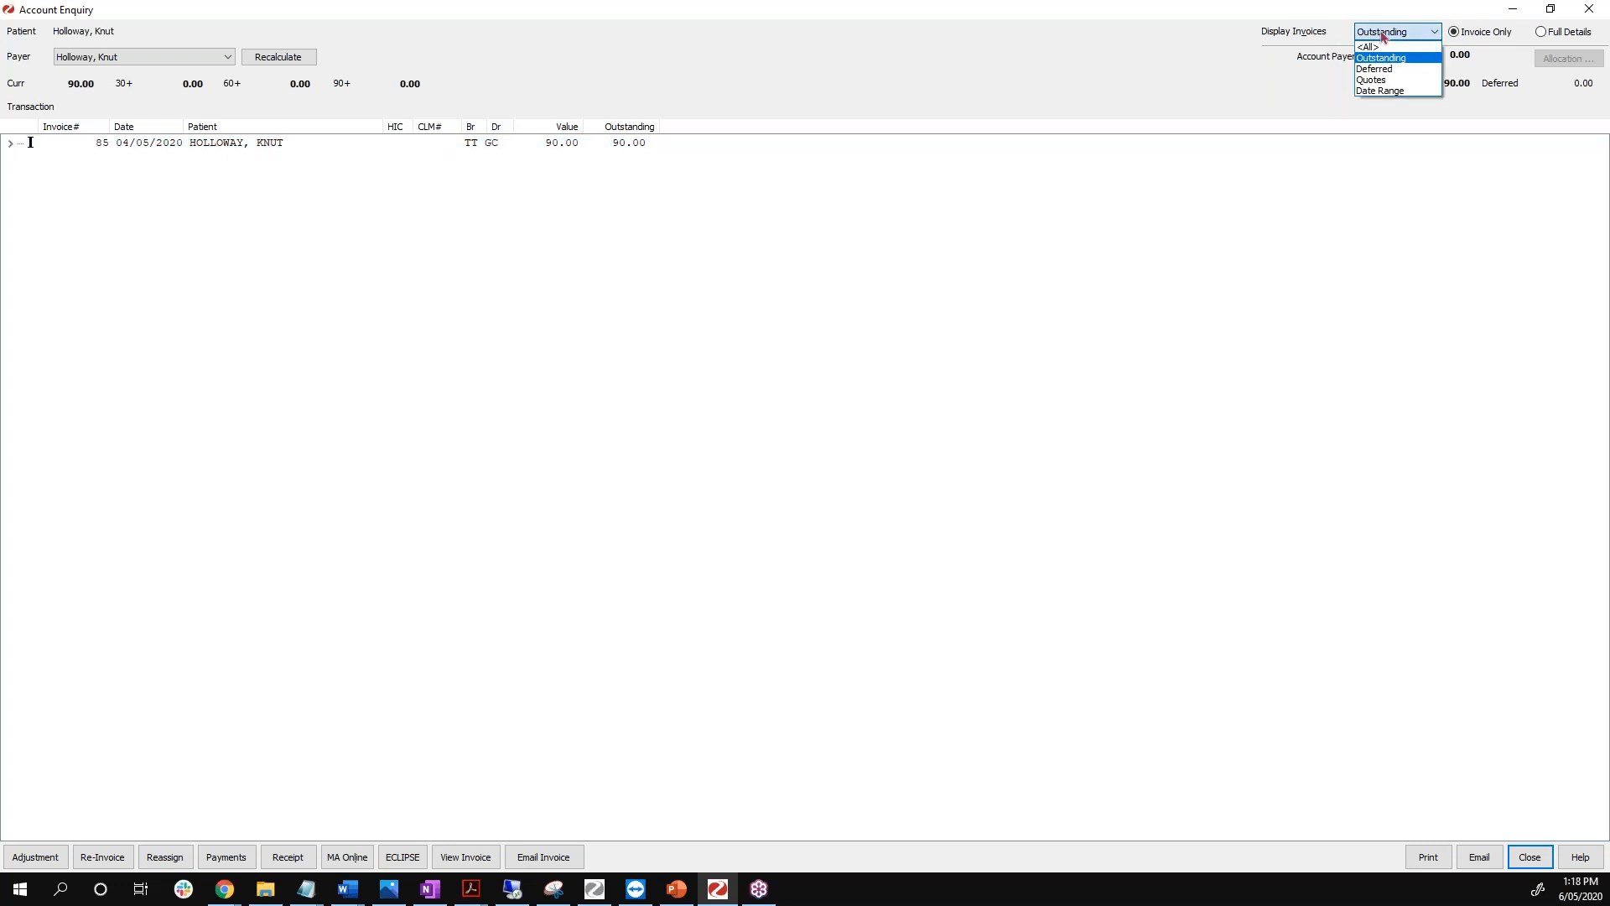
pyautogui.click(1382, 48)
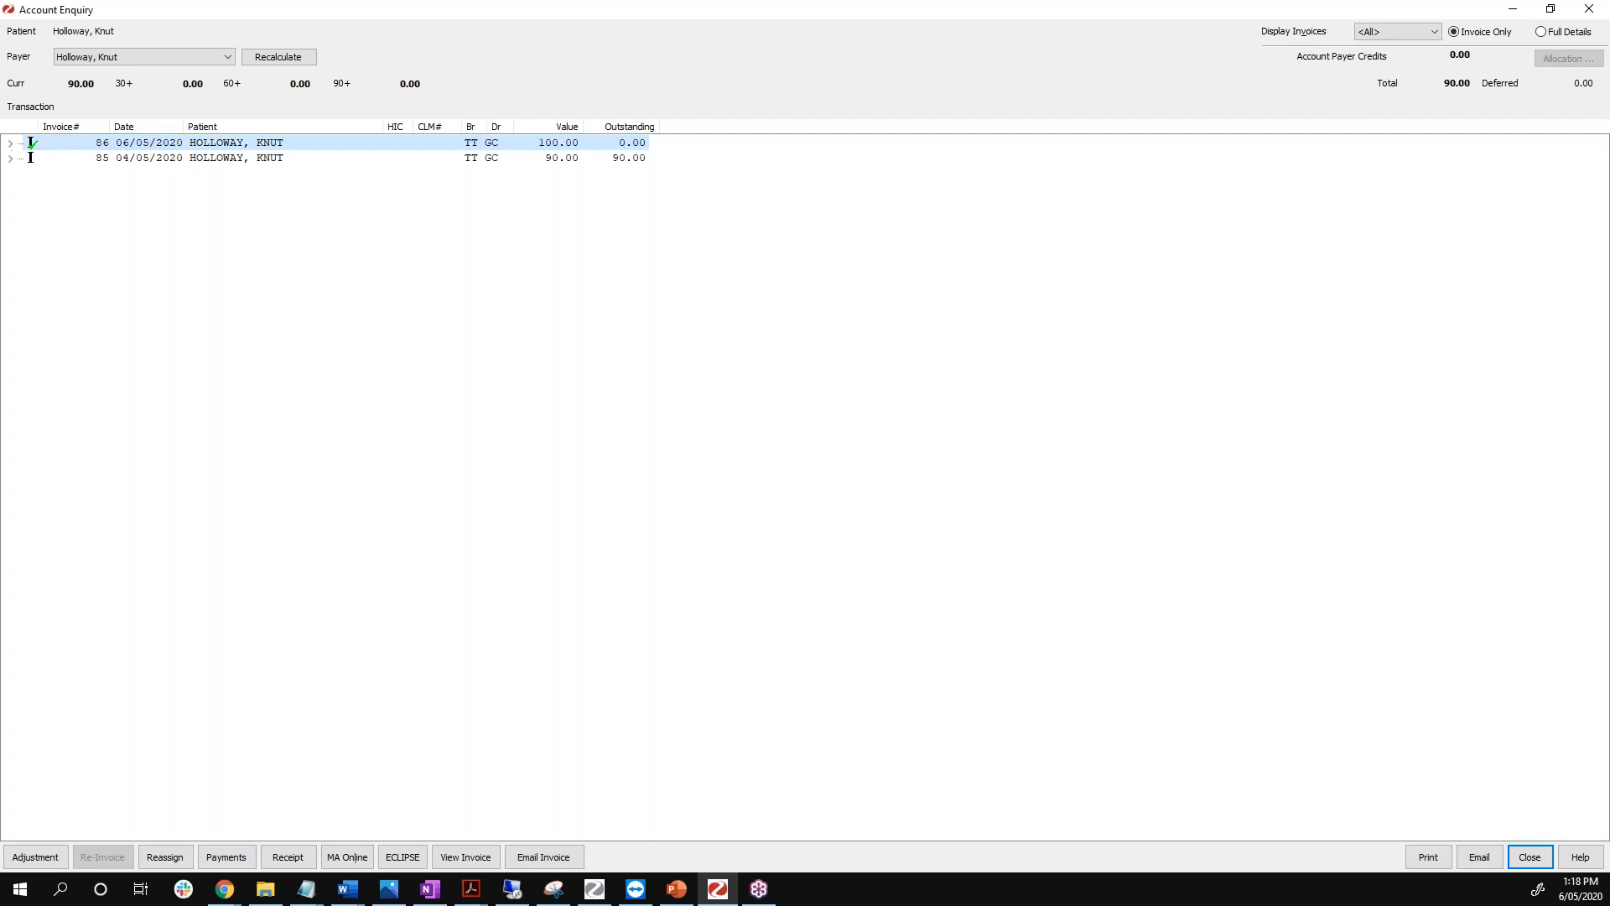
# Expand the 06/05/2020 invoice and its item 306 service down to the receipt line.
pyautogui.click(10, 144)
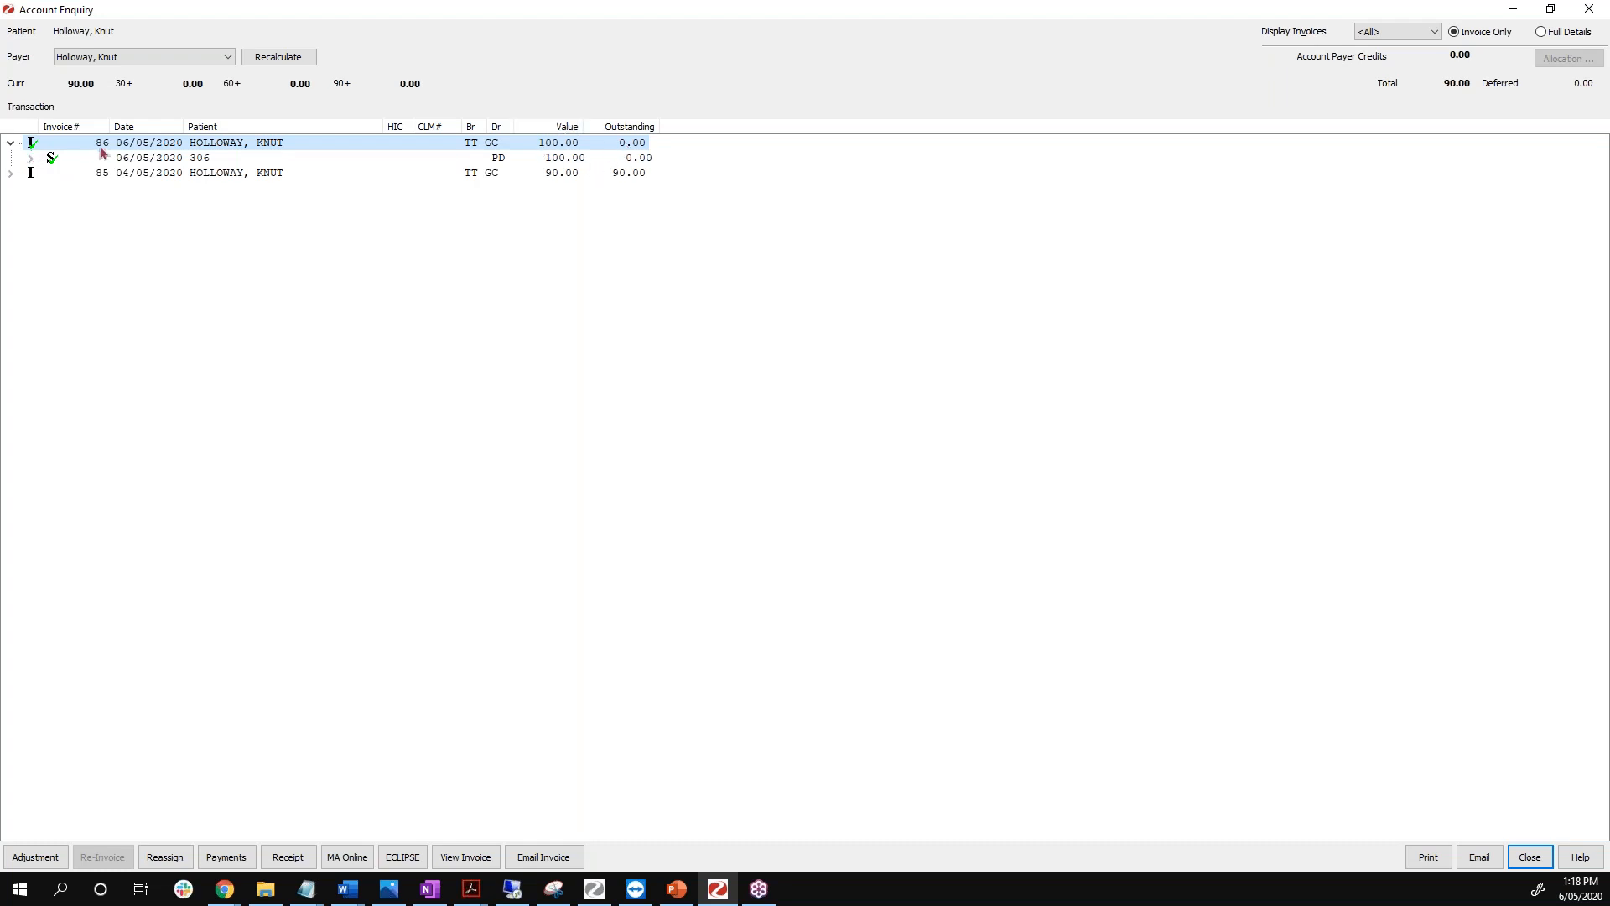
pyautogui.click(36, 176)
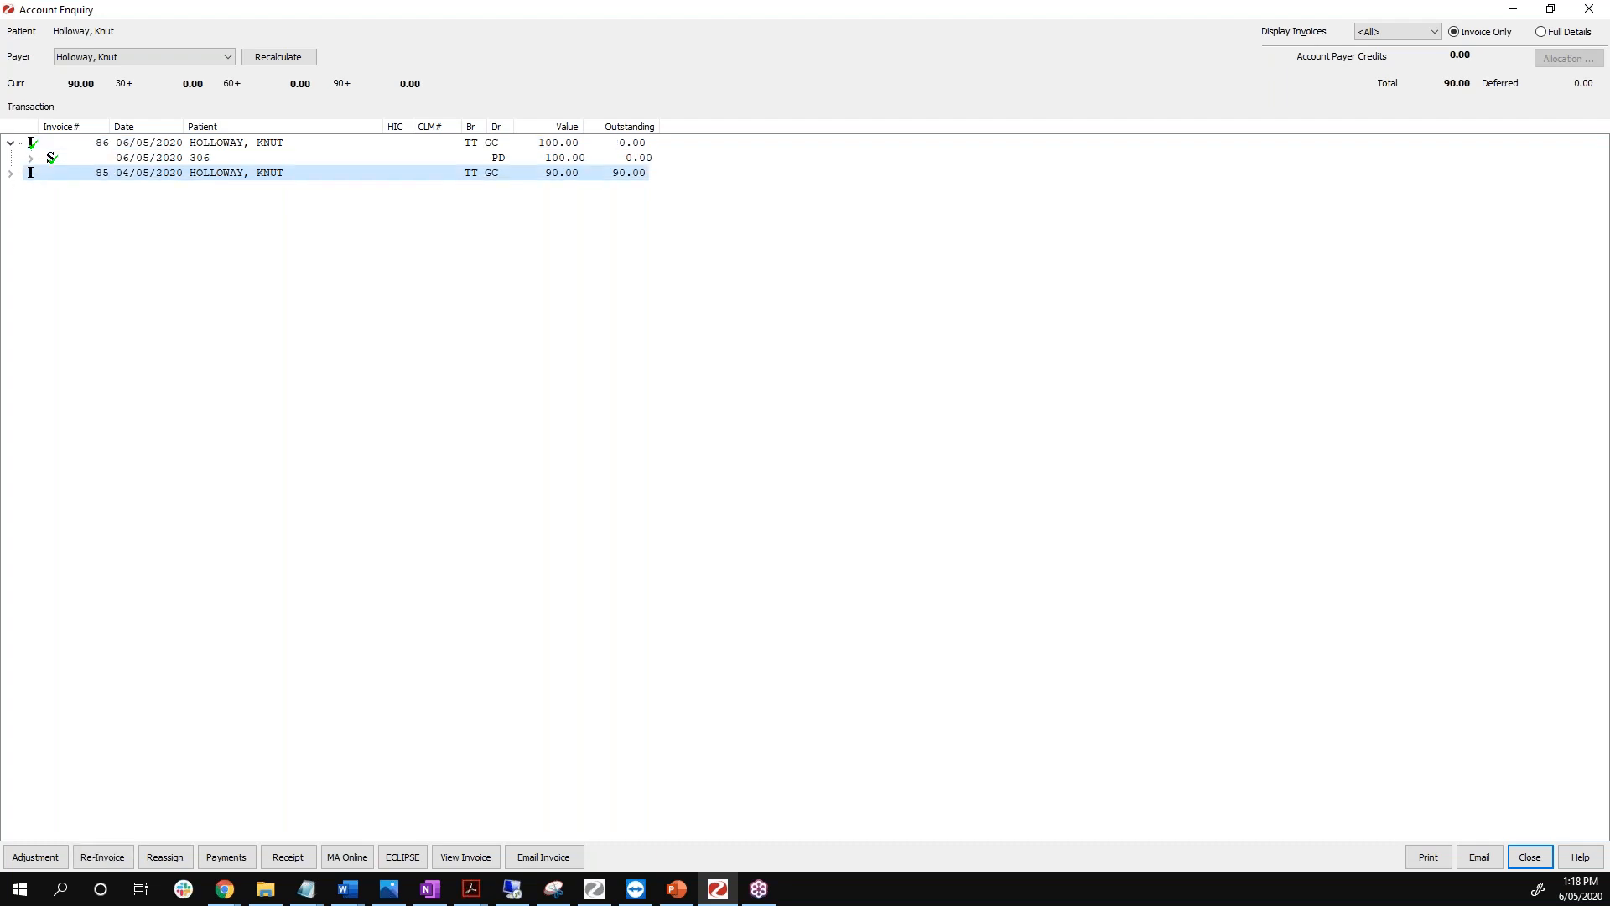
pyautogui.click(144, 146)
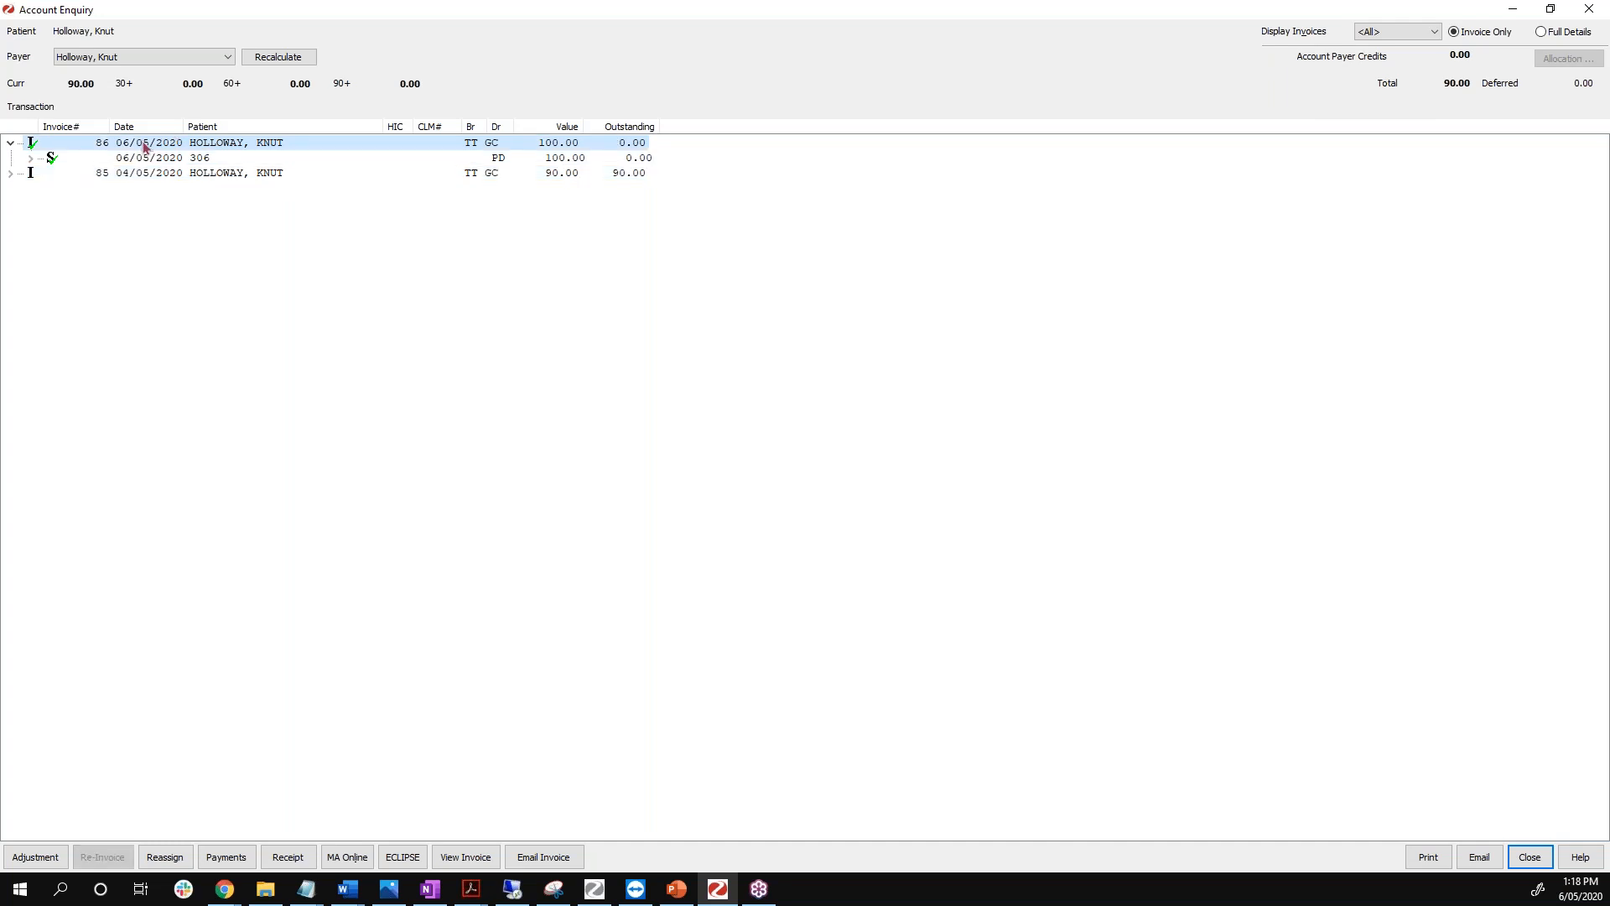
pyautogui.doubleClick(144, 160)
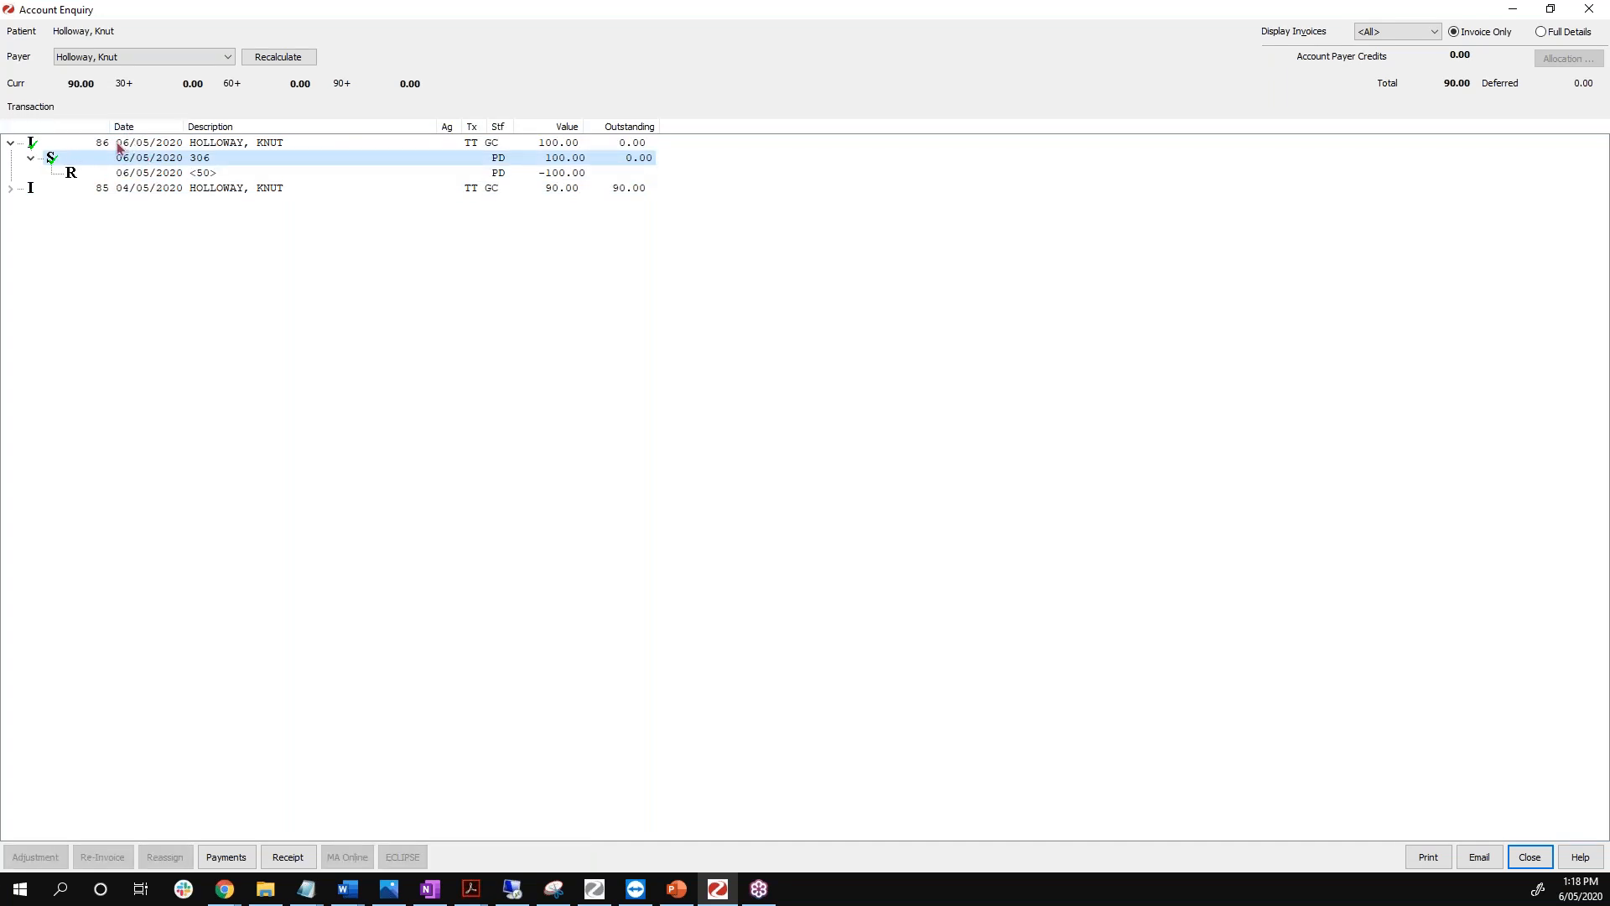
# Examine the invoice, service and receipt lines of the 06/05/2020 invoice and the 04/05/2020 invoice.
pyautogui.click(118, 146)
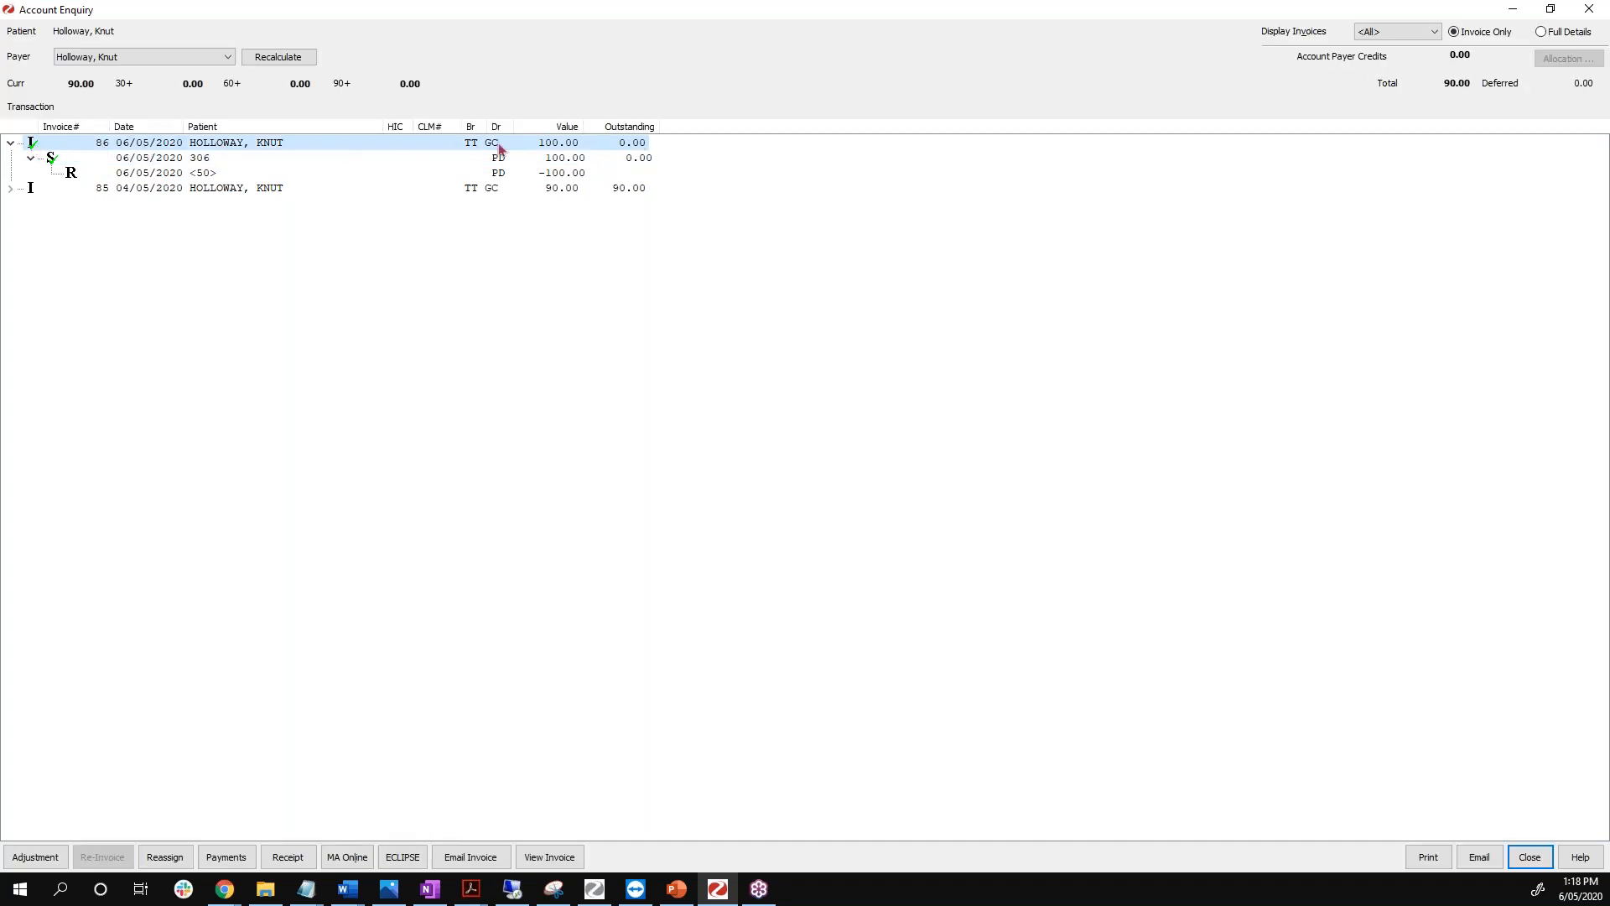
pyautogui.click(146, 162)
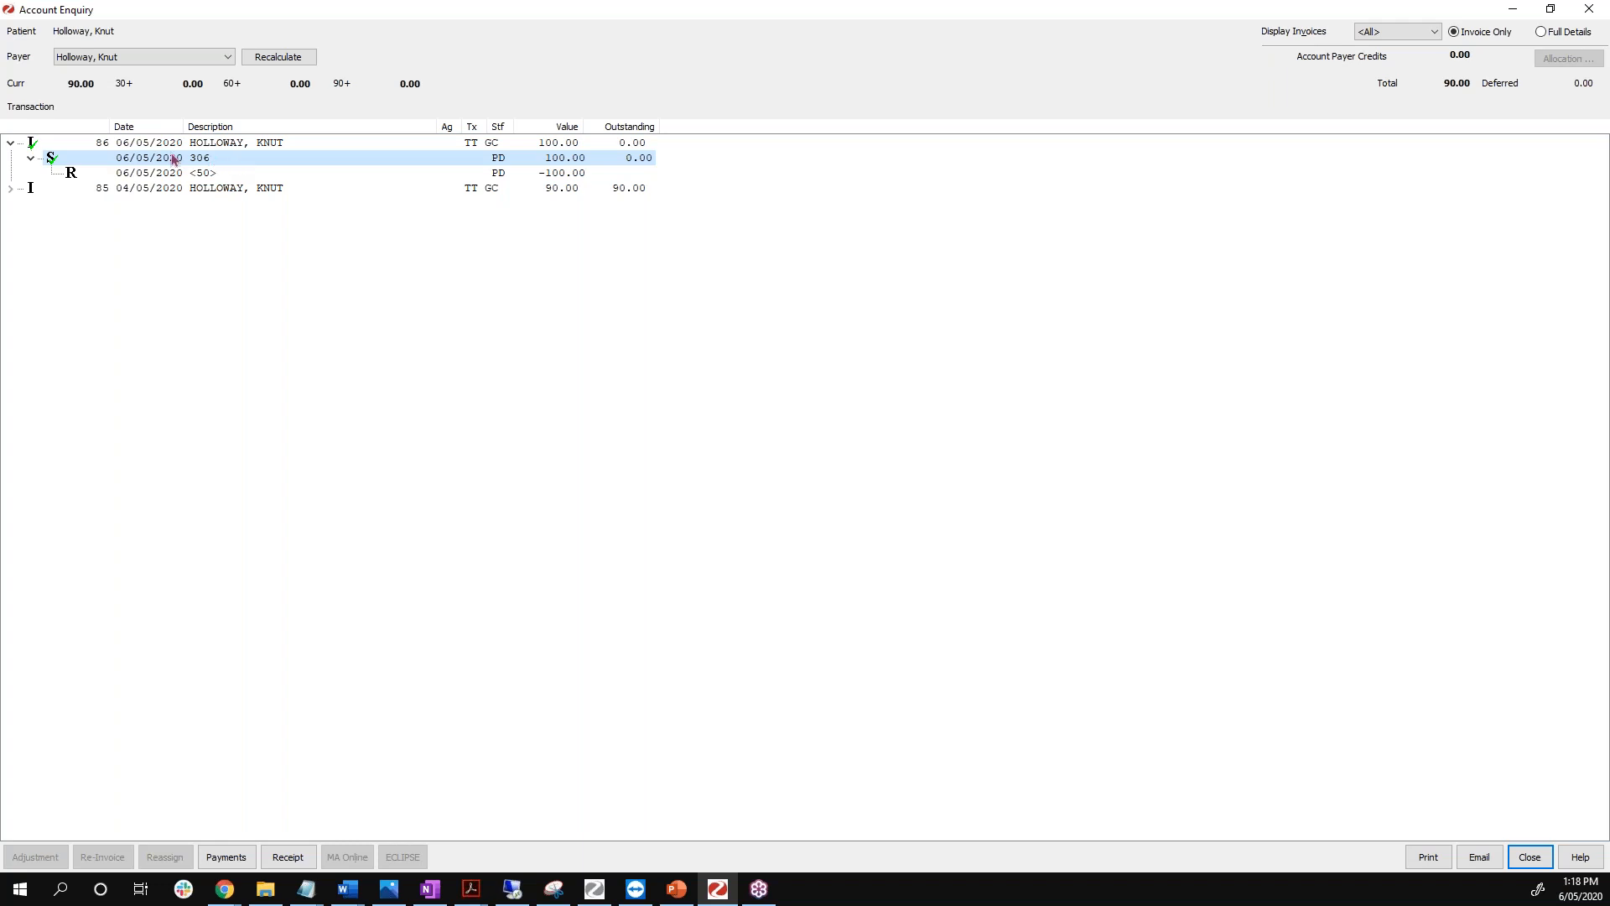
pyautogui.click(142, 178)
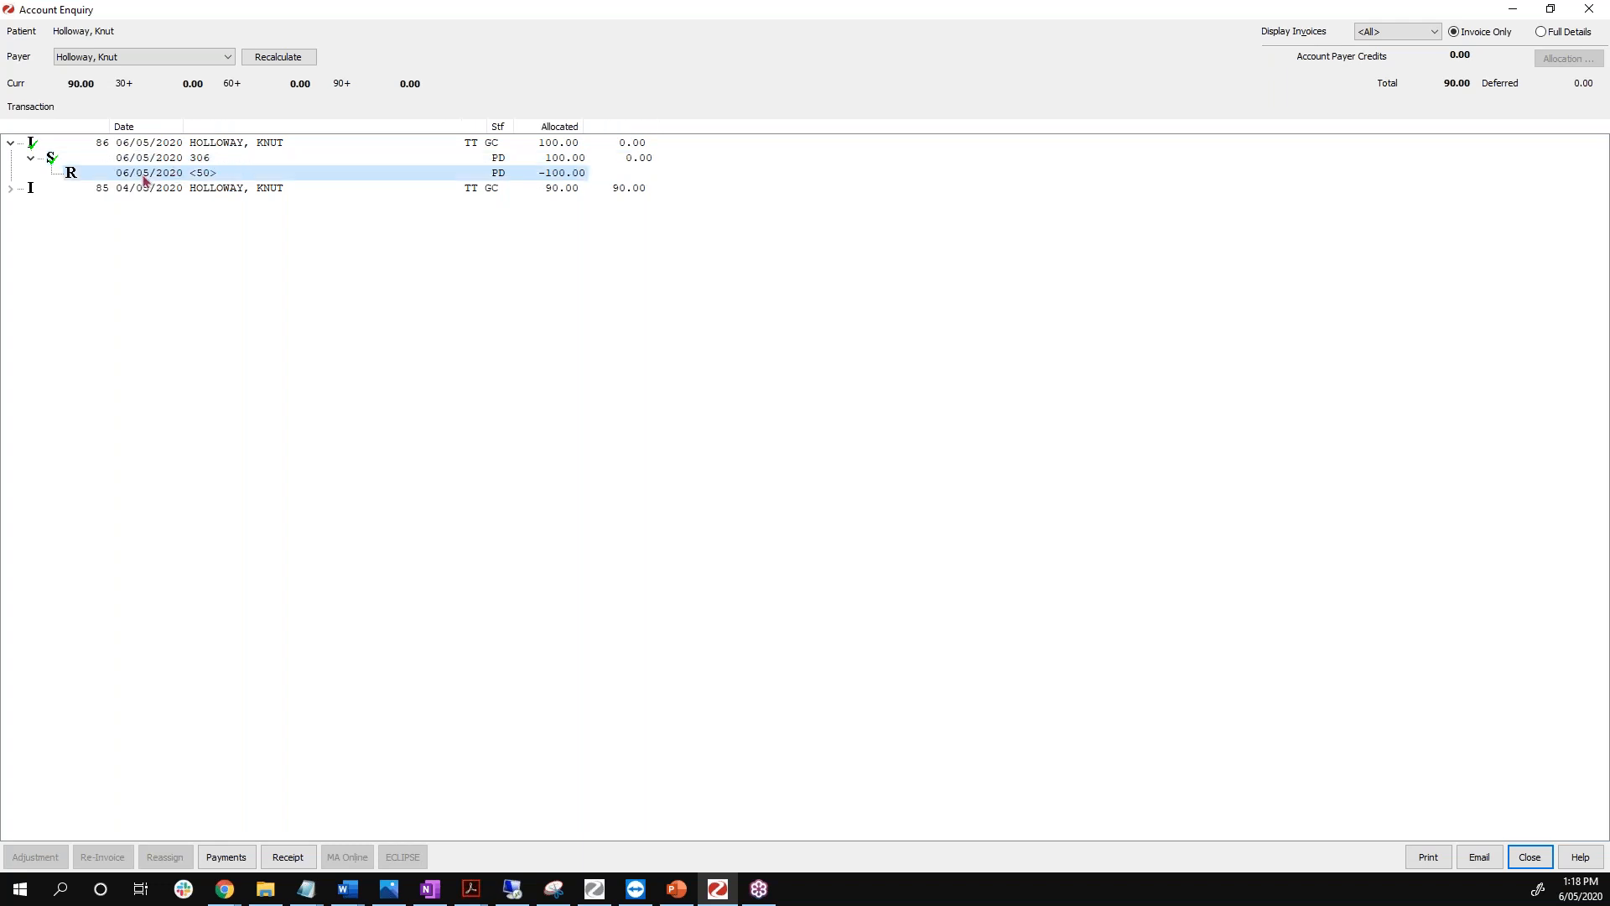
pyautogui.click(142, 147)
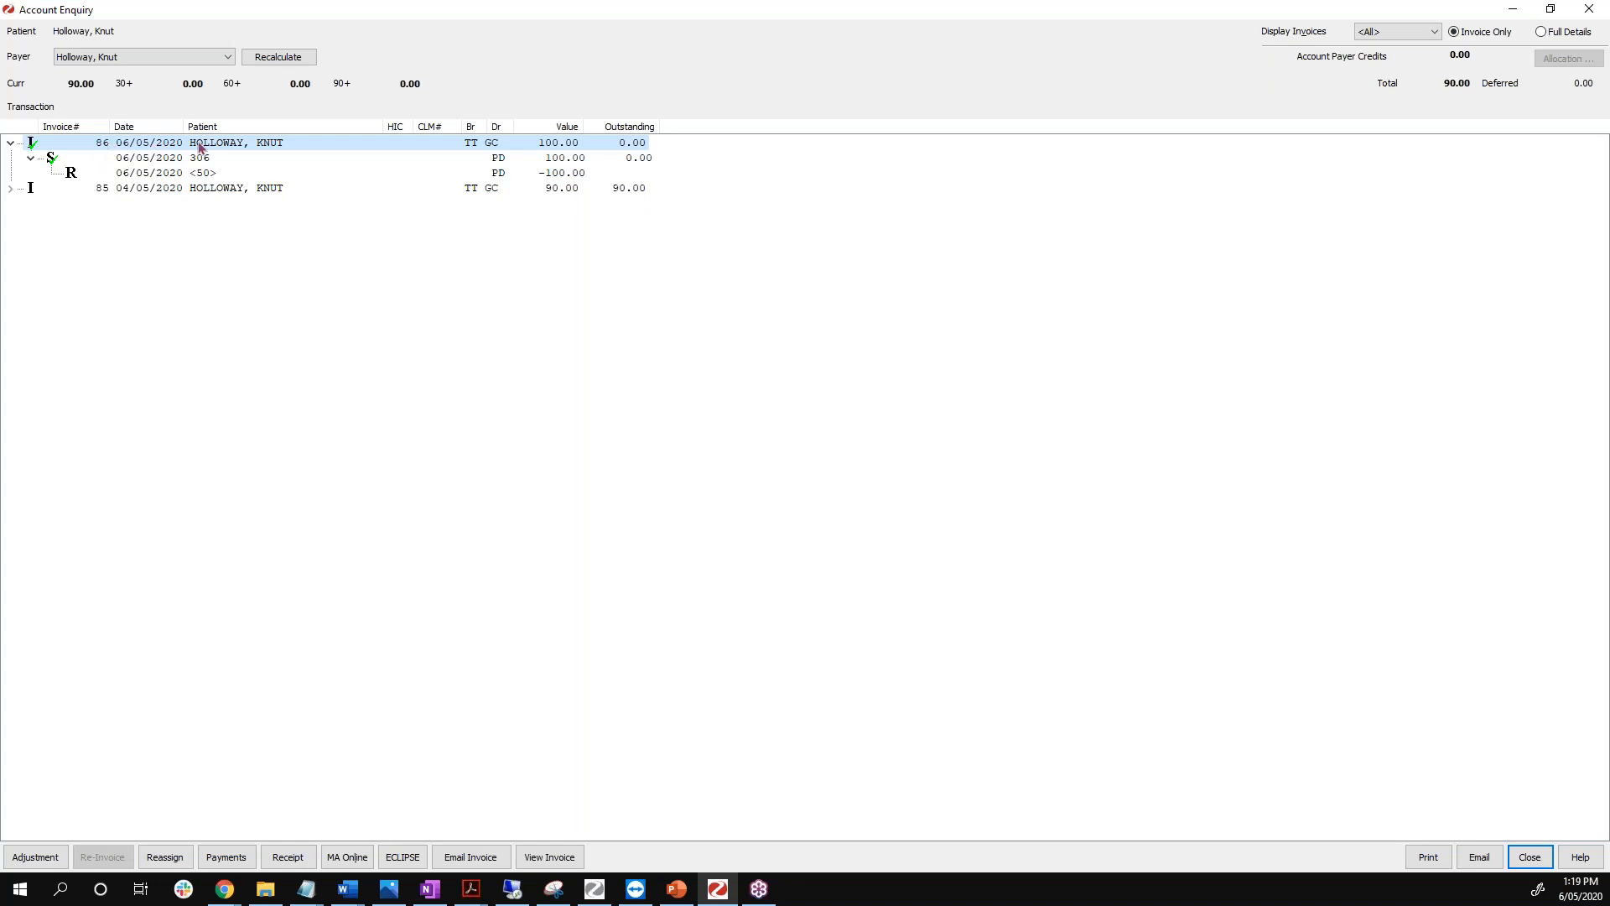
pyautogui.click(156, 178)
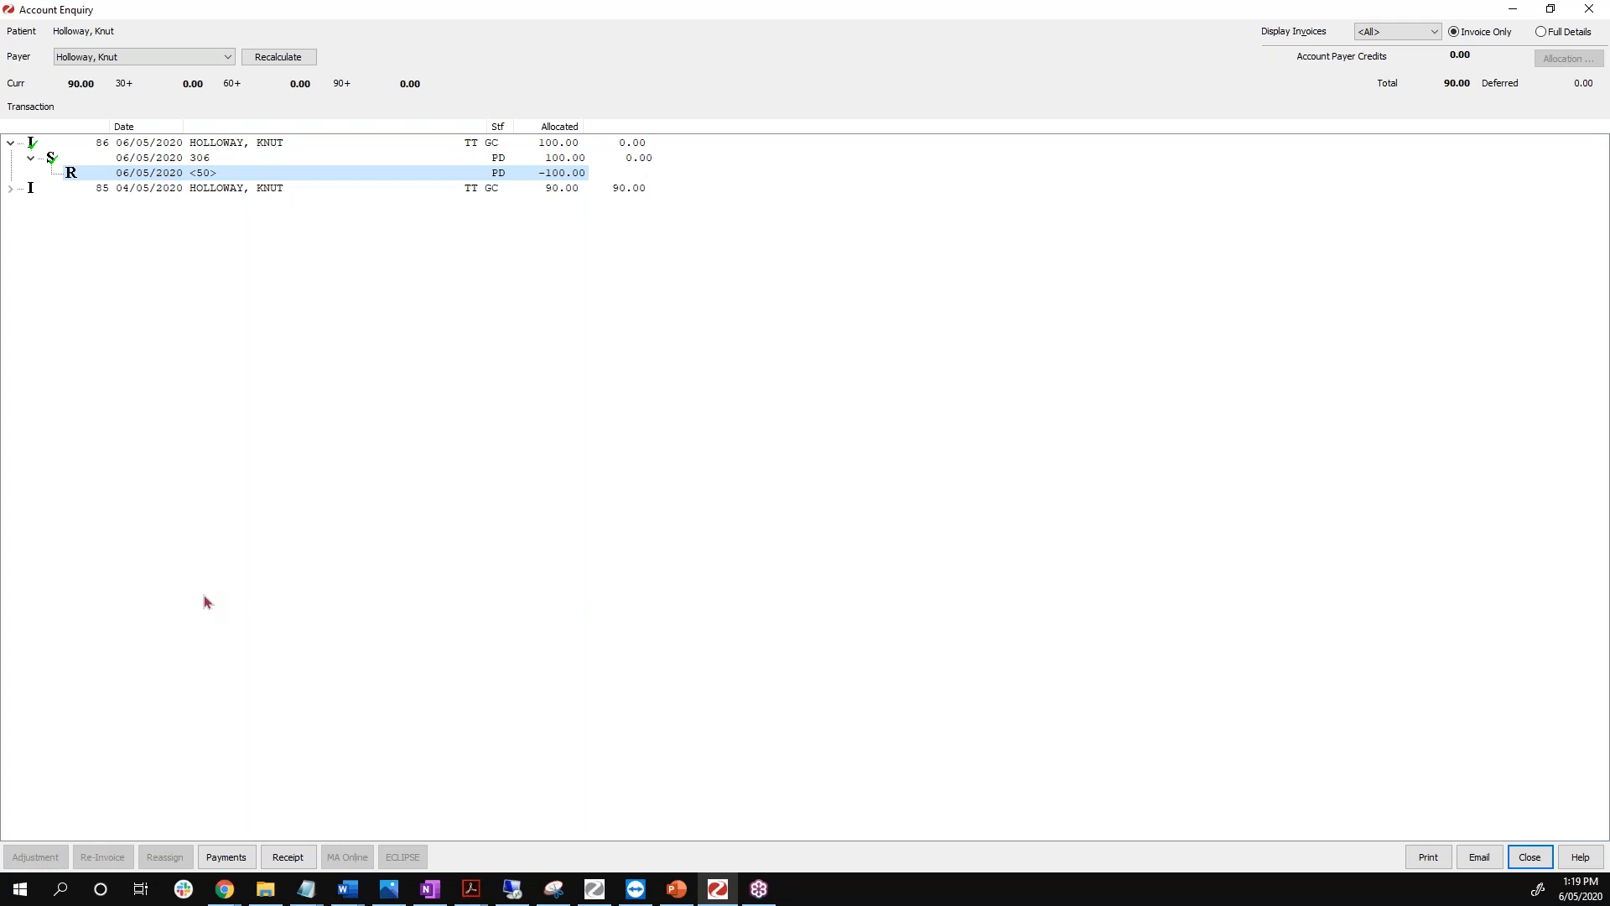
pyautogui.click(126, 146)
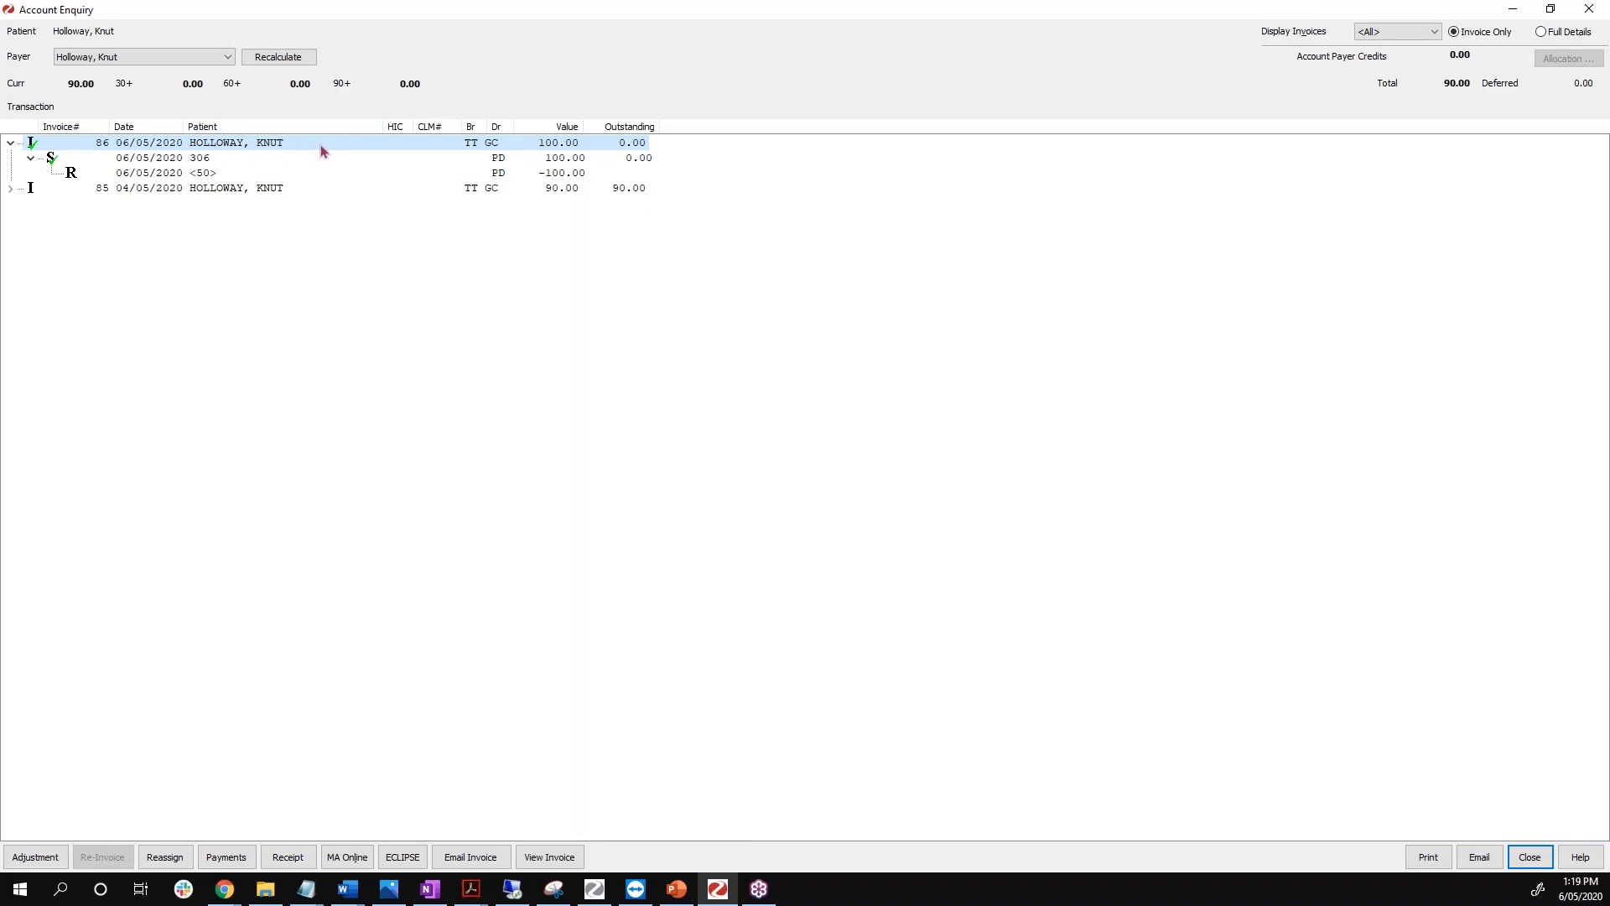
pyautogui.click(126, 189)
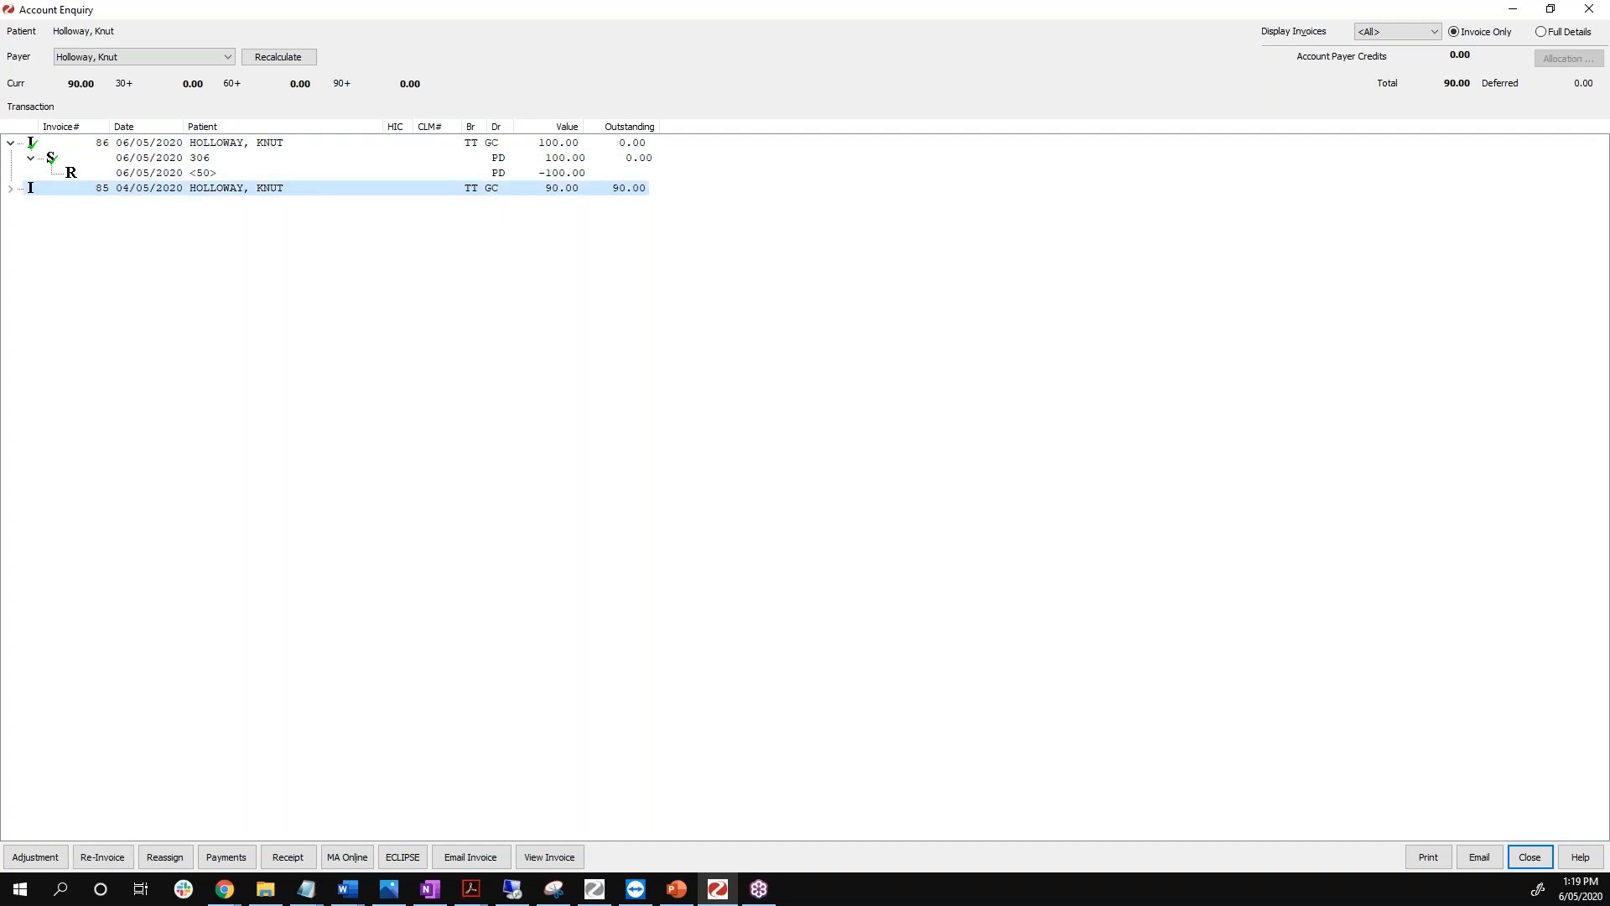
pyautogui.click(152, 161)
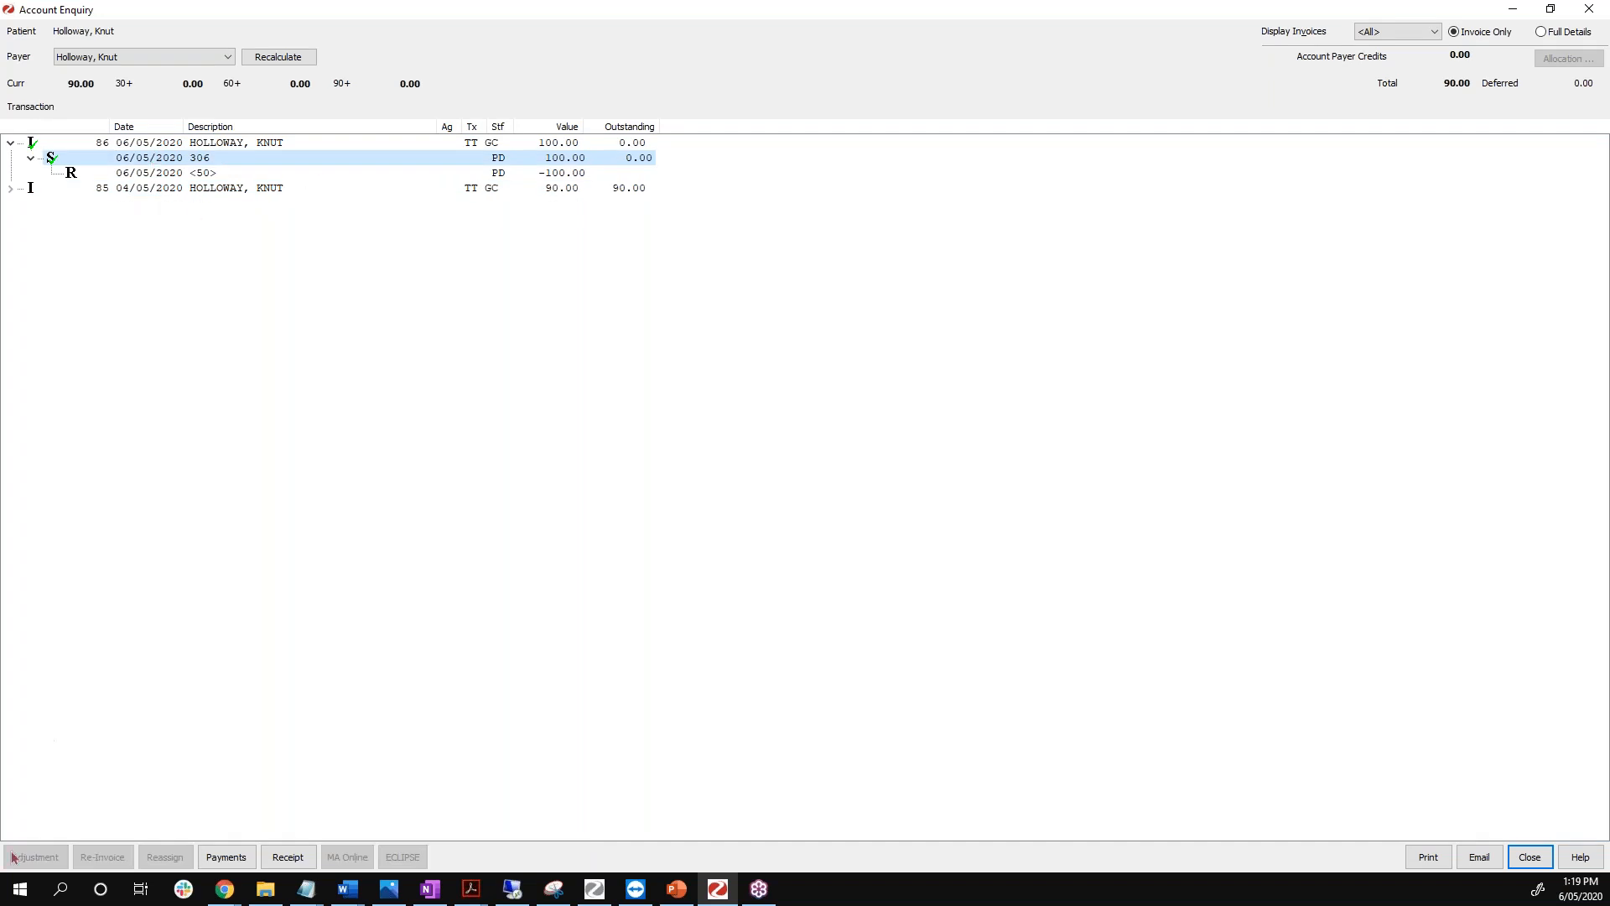
# Open the adjustment for the 06/05/2020 invoice, review the options for its service and receipt lines, and cancel.
pyautogui.click(139, 143)
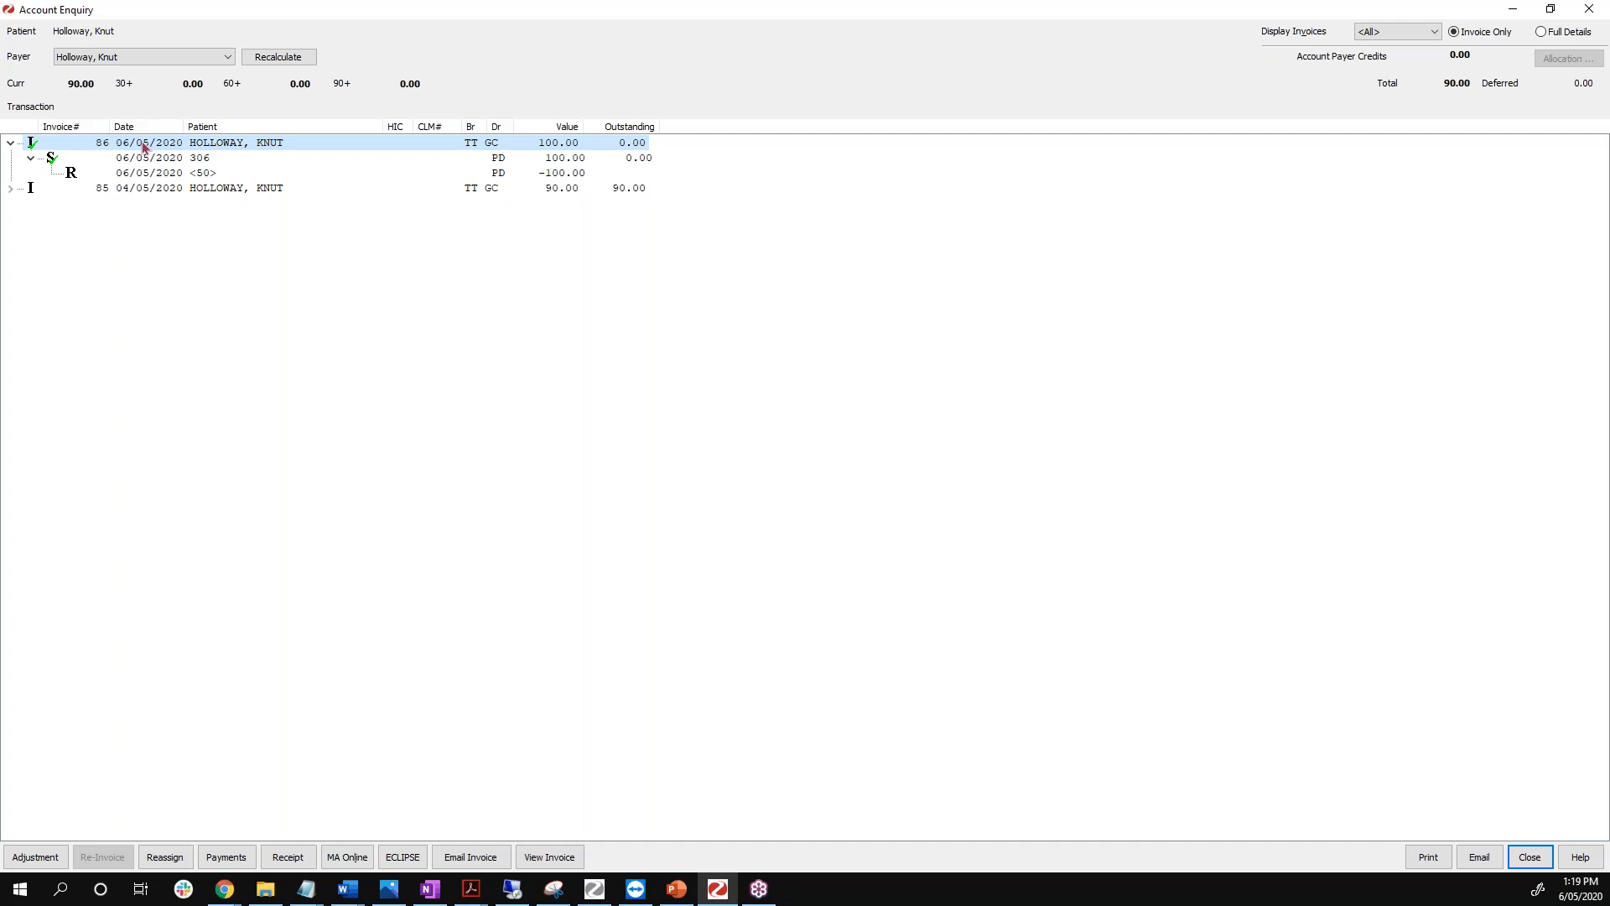
pyautogui.click(32, 859)
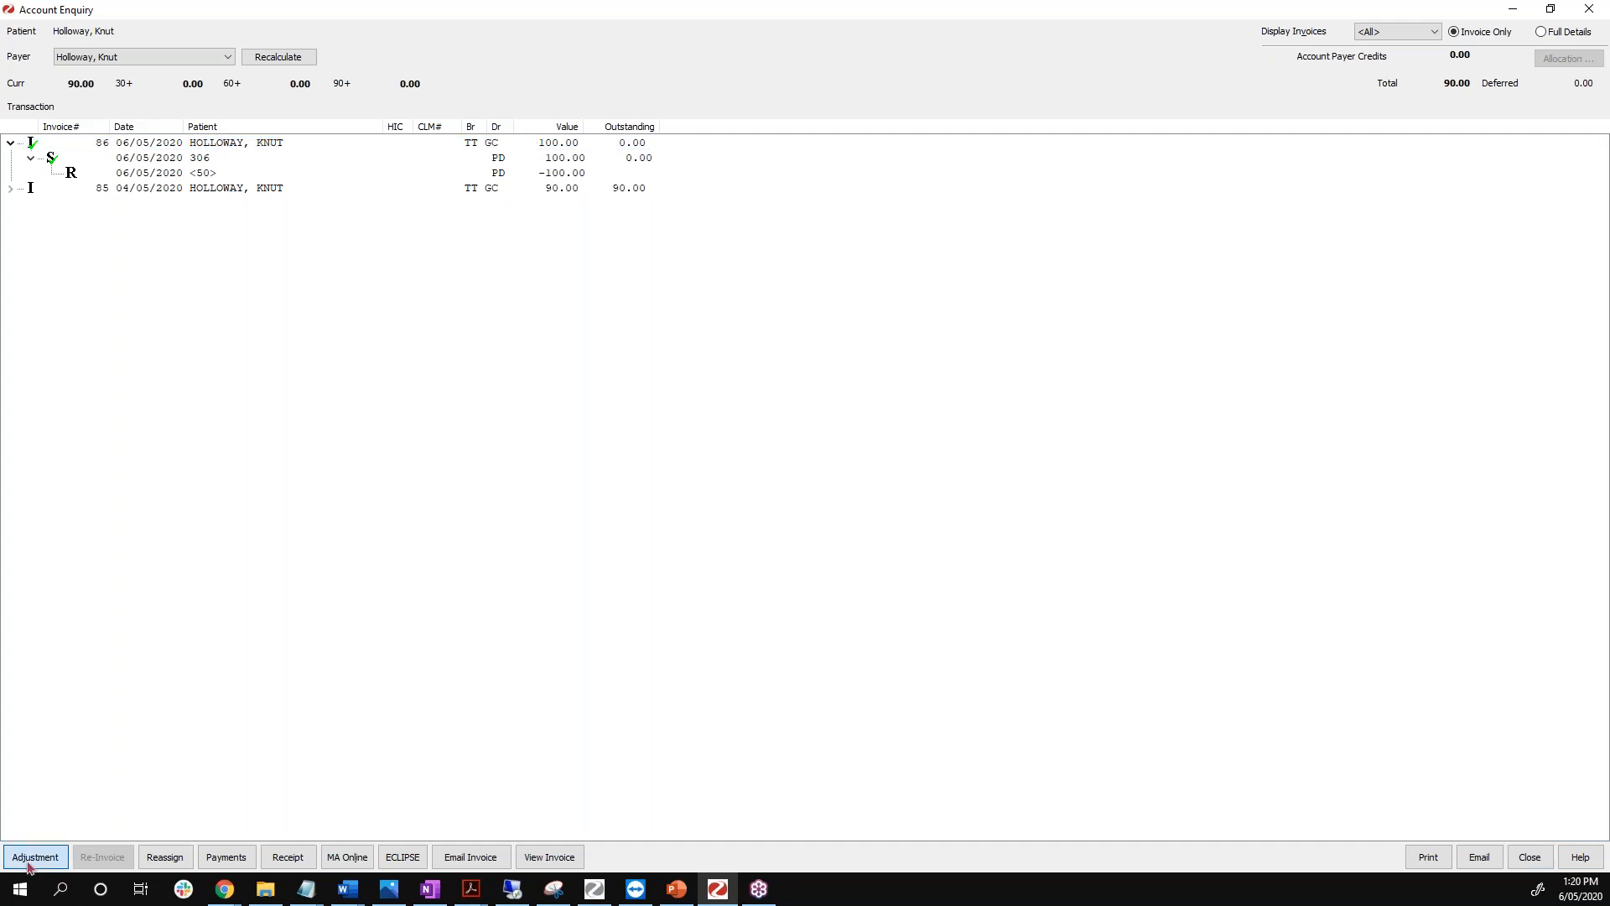
pyautogui.moveTo(552, 211); pyautogui.dragTo(610, 155)
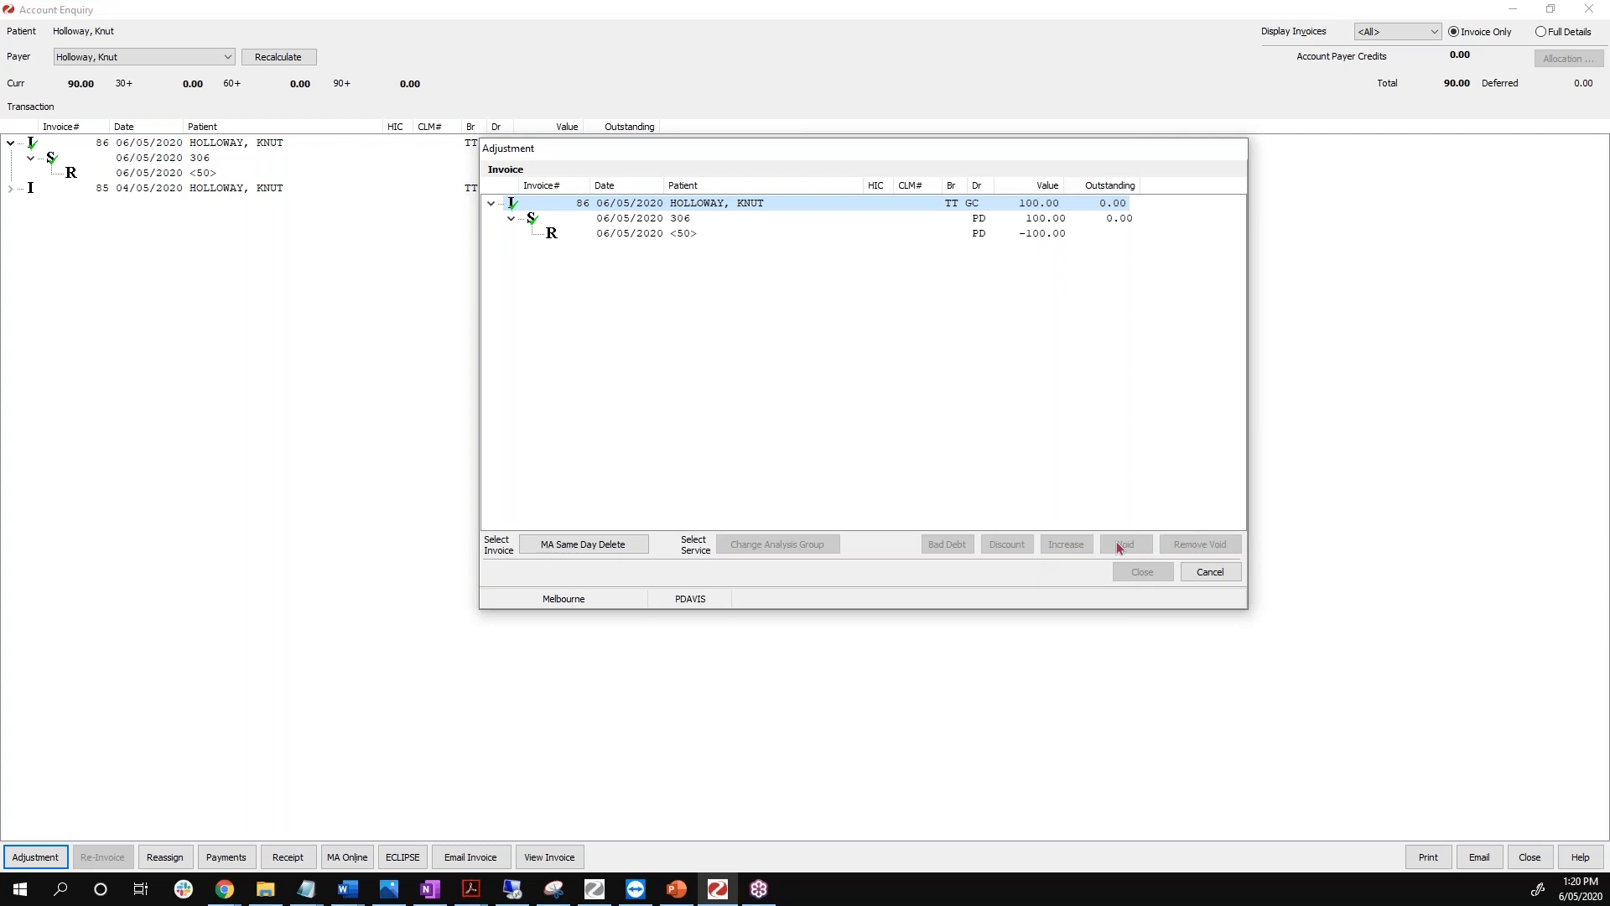
pyautogui.click(652, 225)
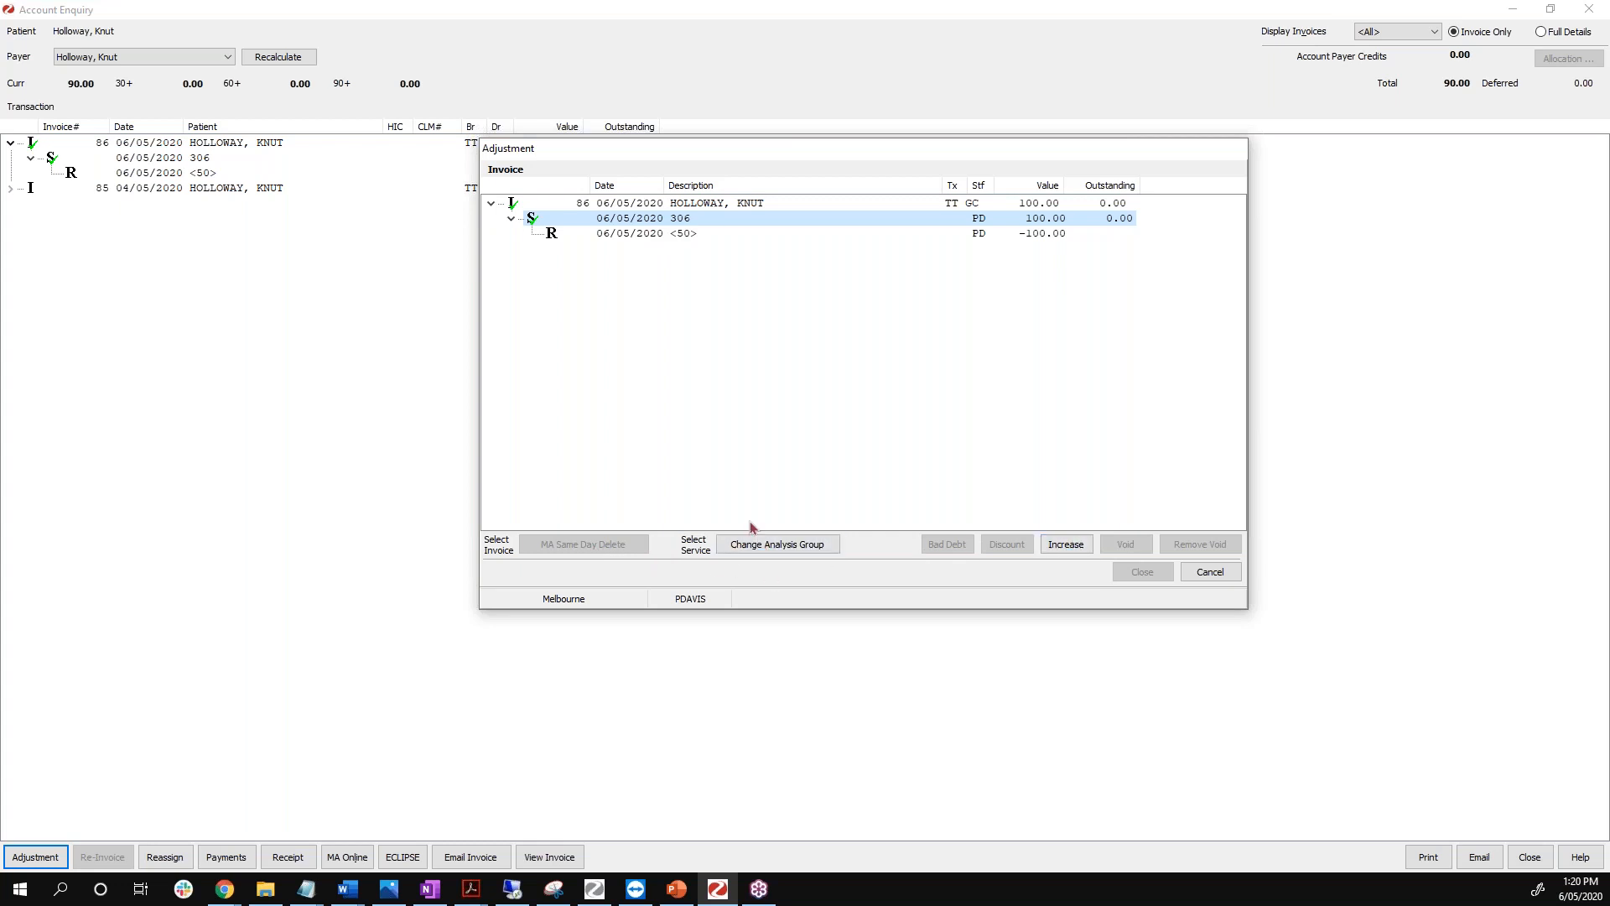
pyautogui.click(625, 234)
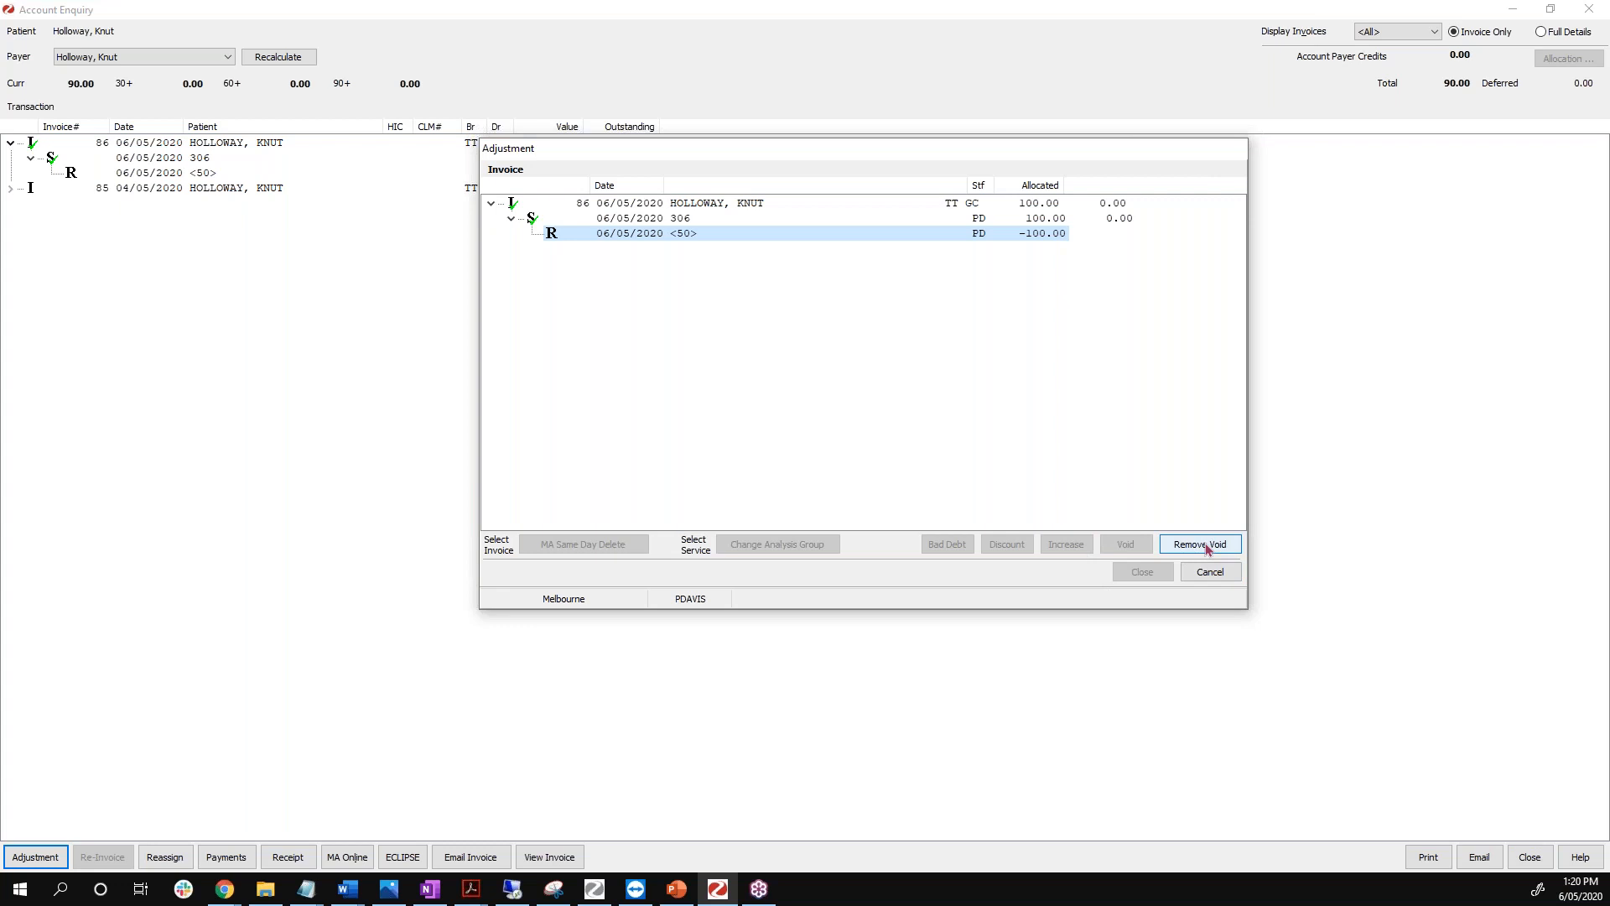
pyautogui.click(885, 214)
pyautogui.click(1205, 577)
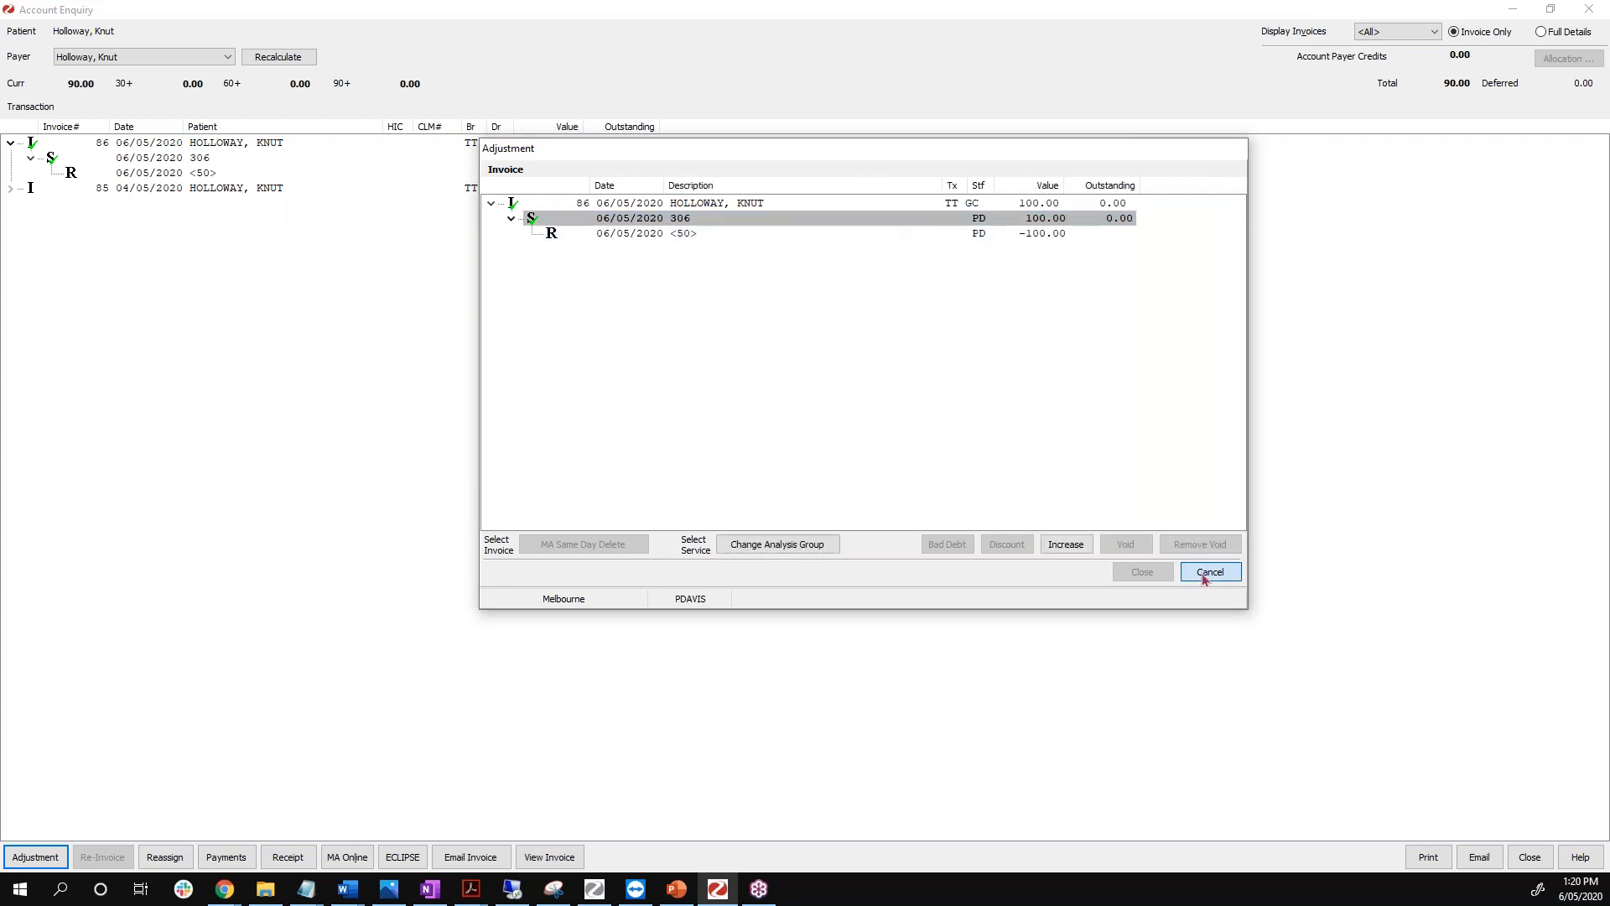
# Open the adjustment for the 04/05/2020 invoice and select its item 30094 service.
pyautogui.click(234, 149)
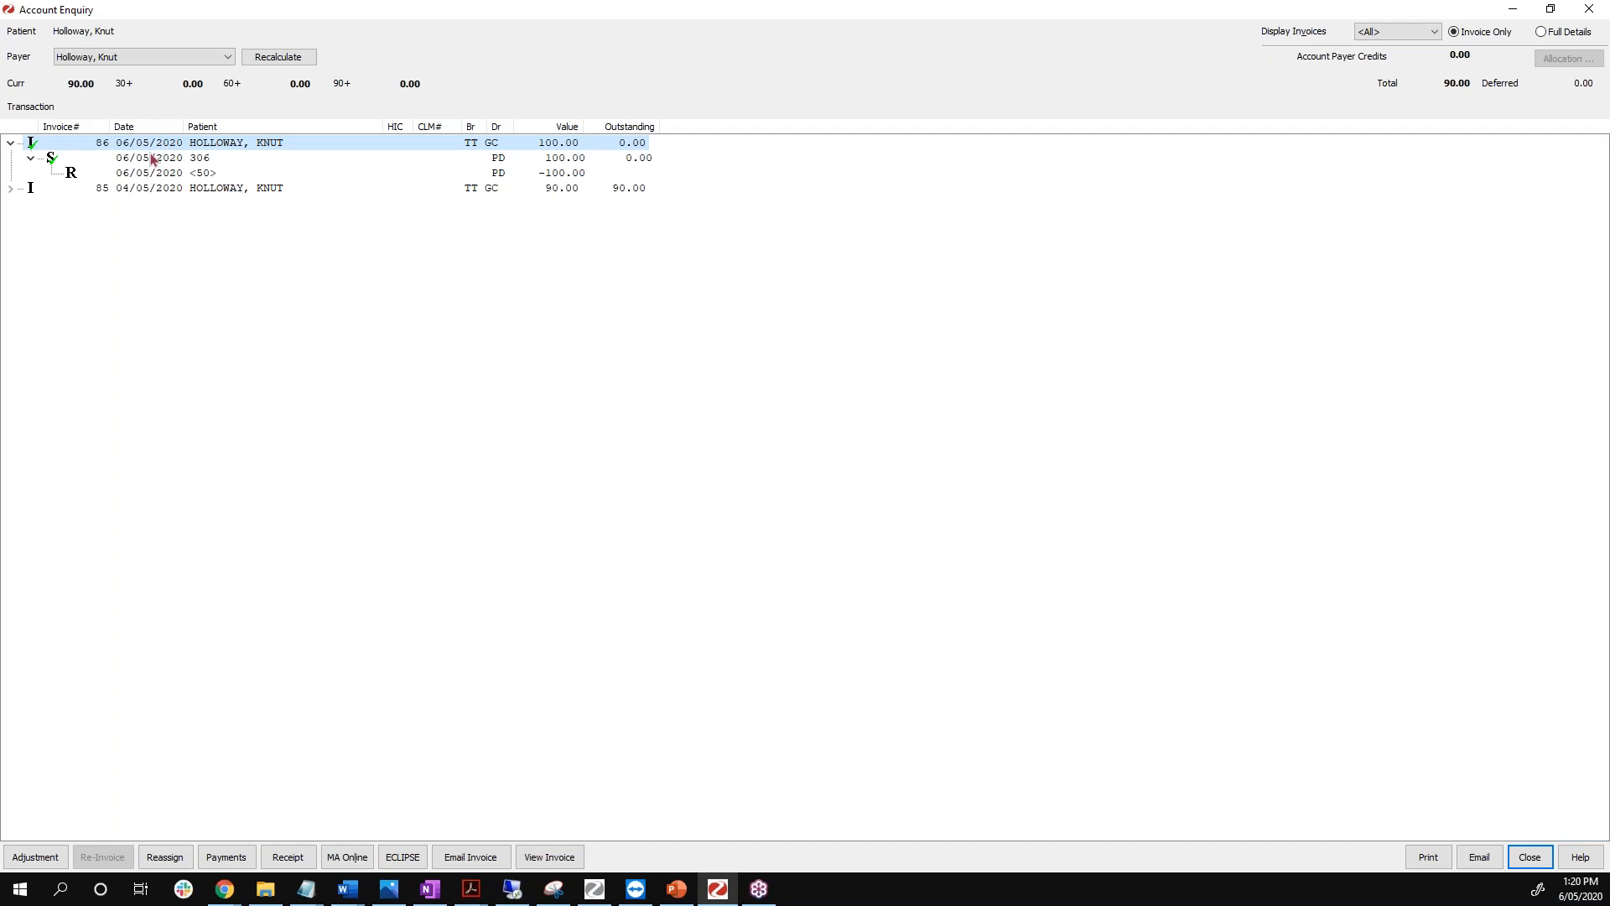
pyautogui.click(114, 190)
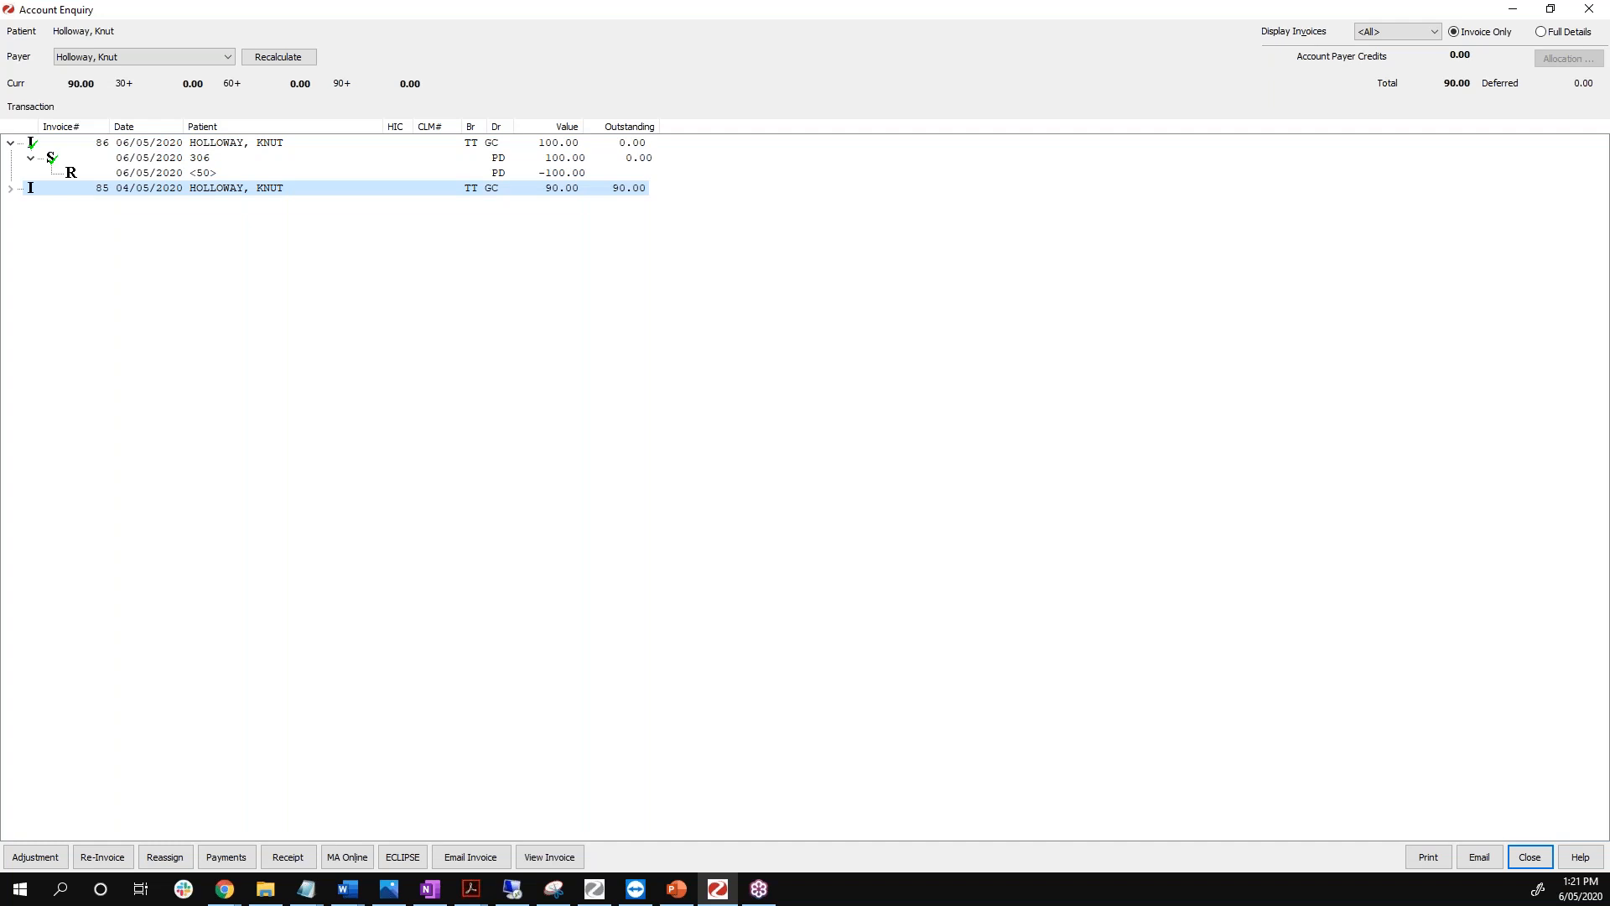
pyautogui.click(46, 860)
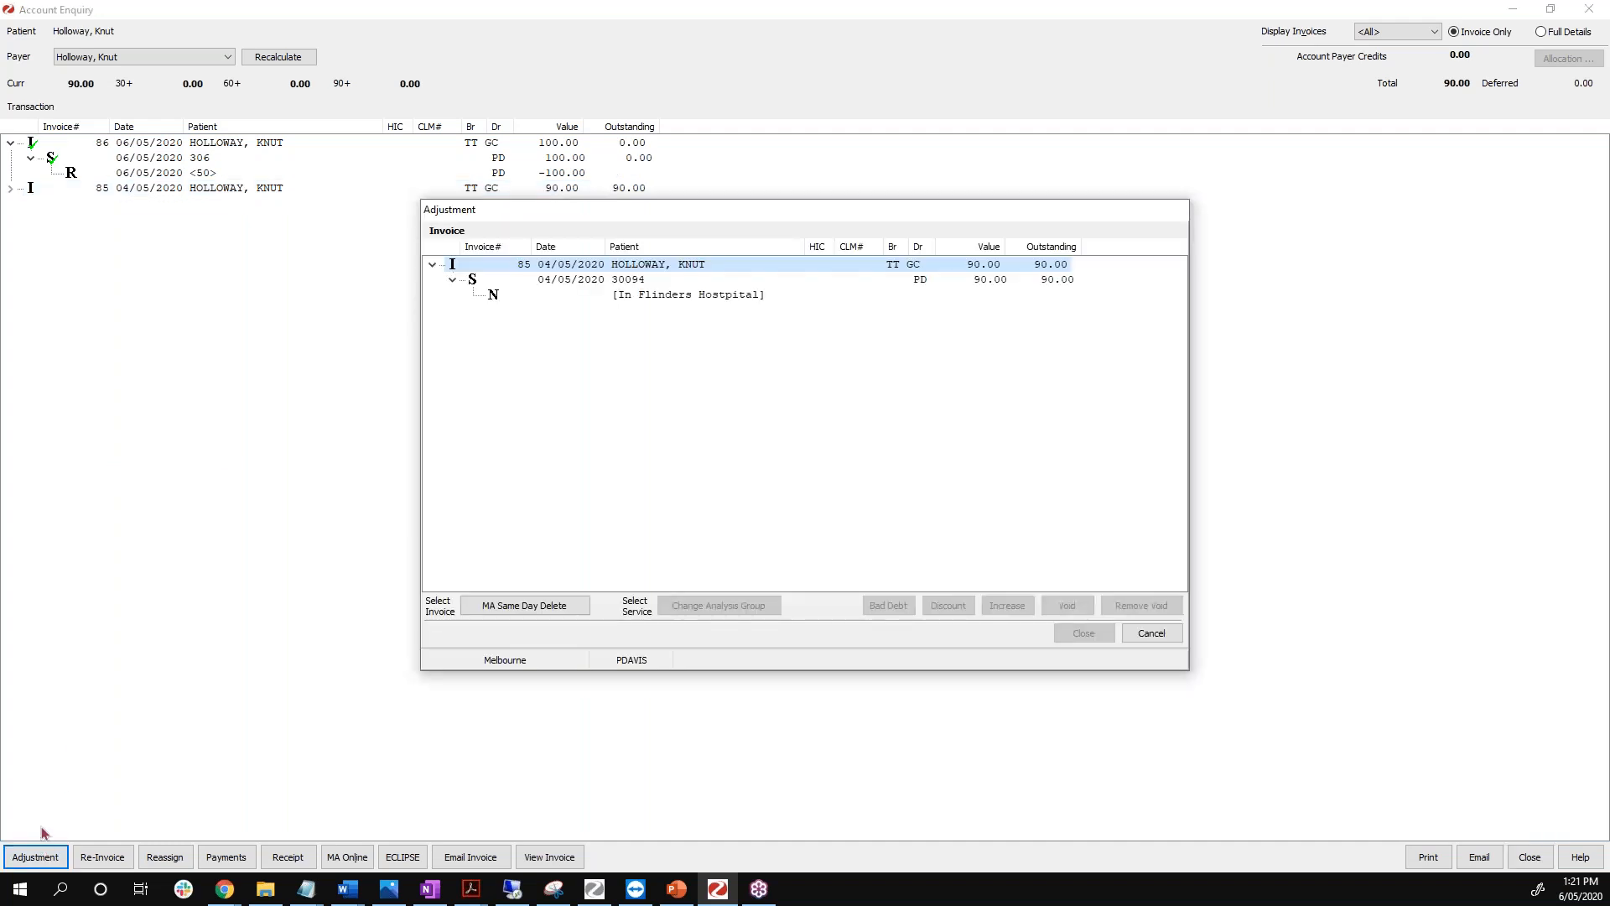
pyautogui.click(545, 282)
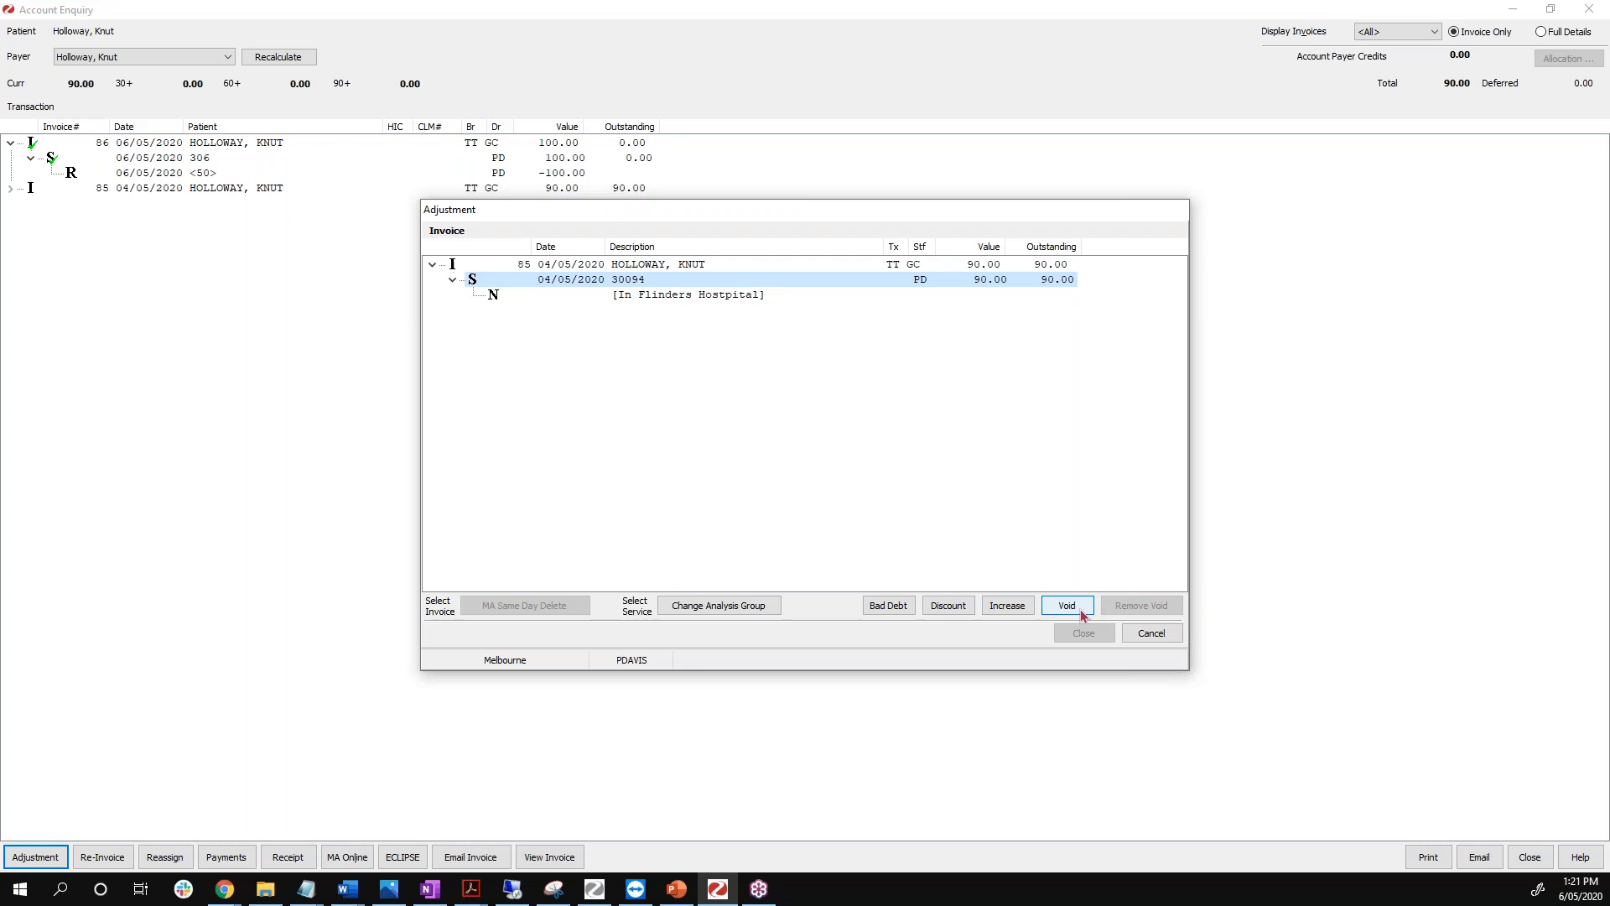
# Enter an increase of 110.00 for the item 30094 service and cancel it.
pyautogui.click(1002, 613)
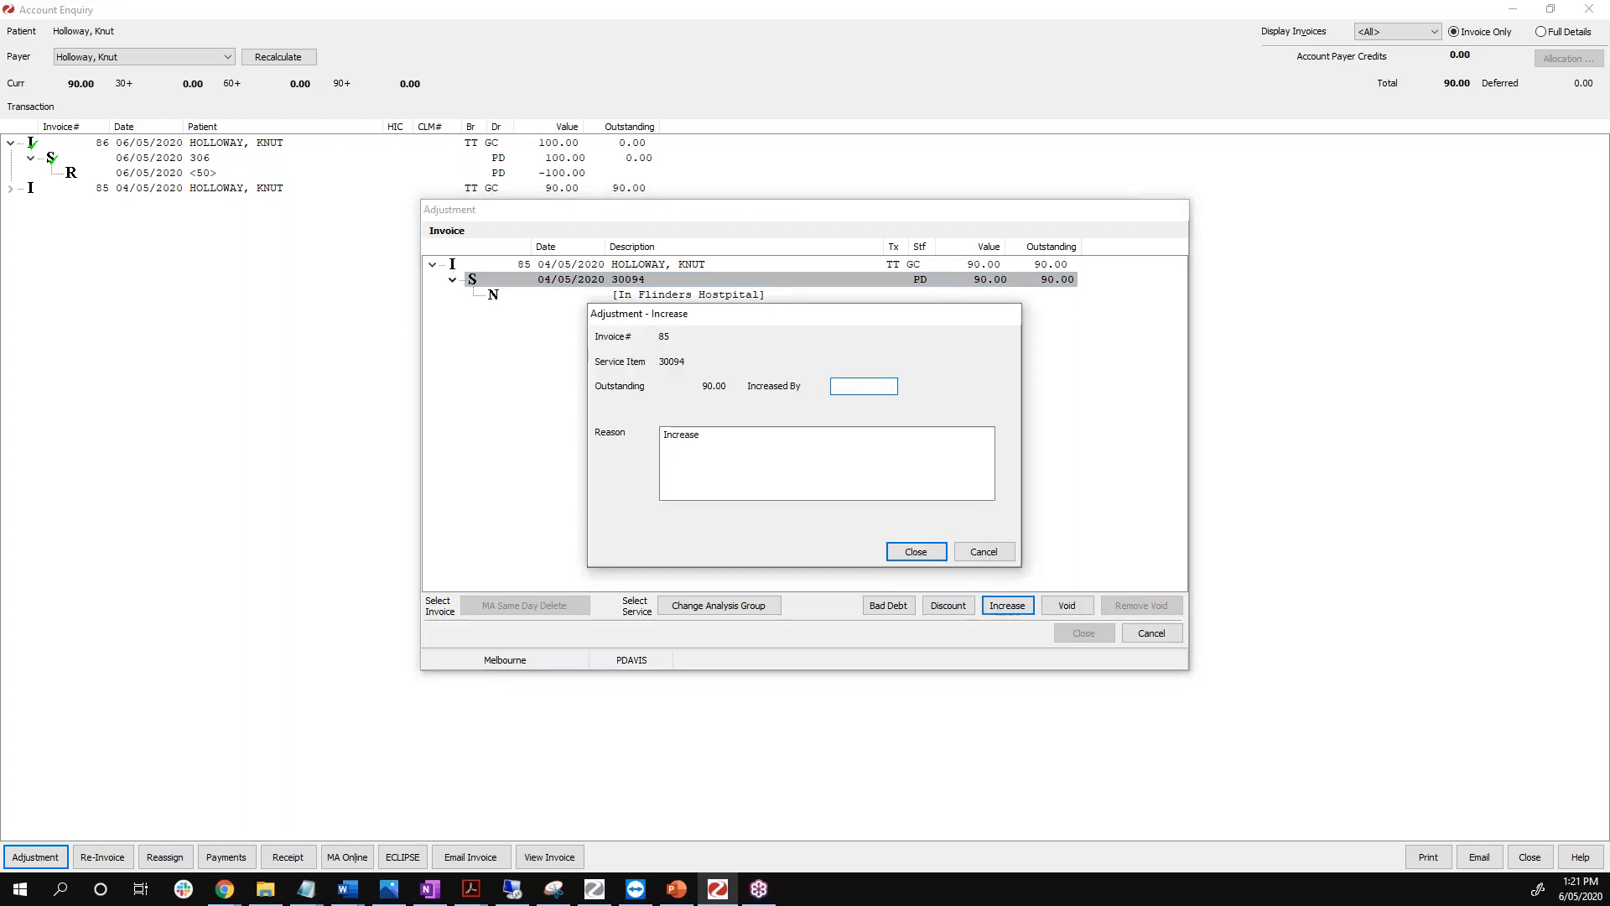
pyautogui.write('110')
pyautogui.click(754, 437)
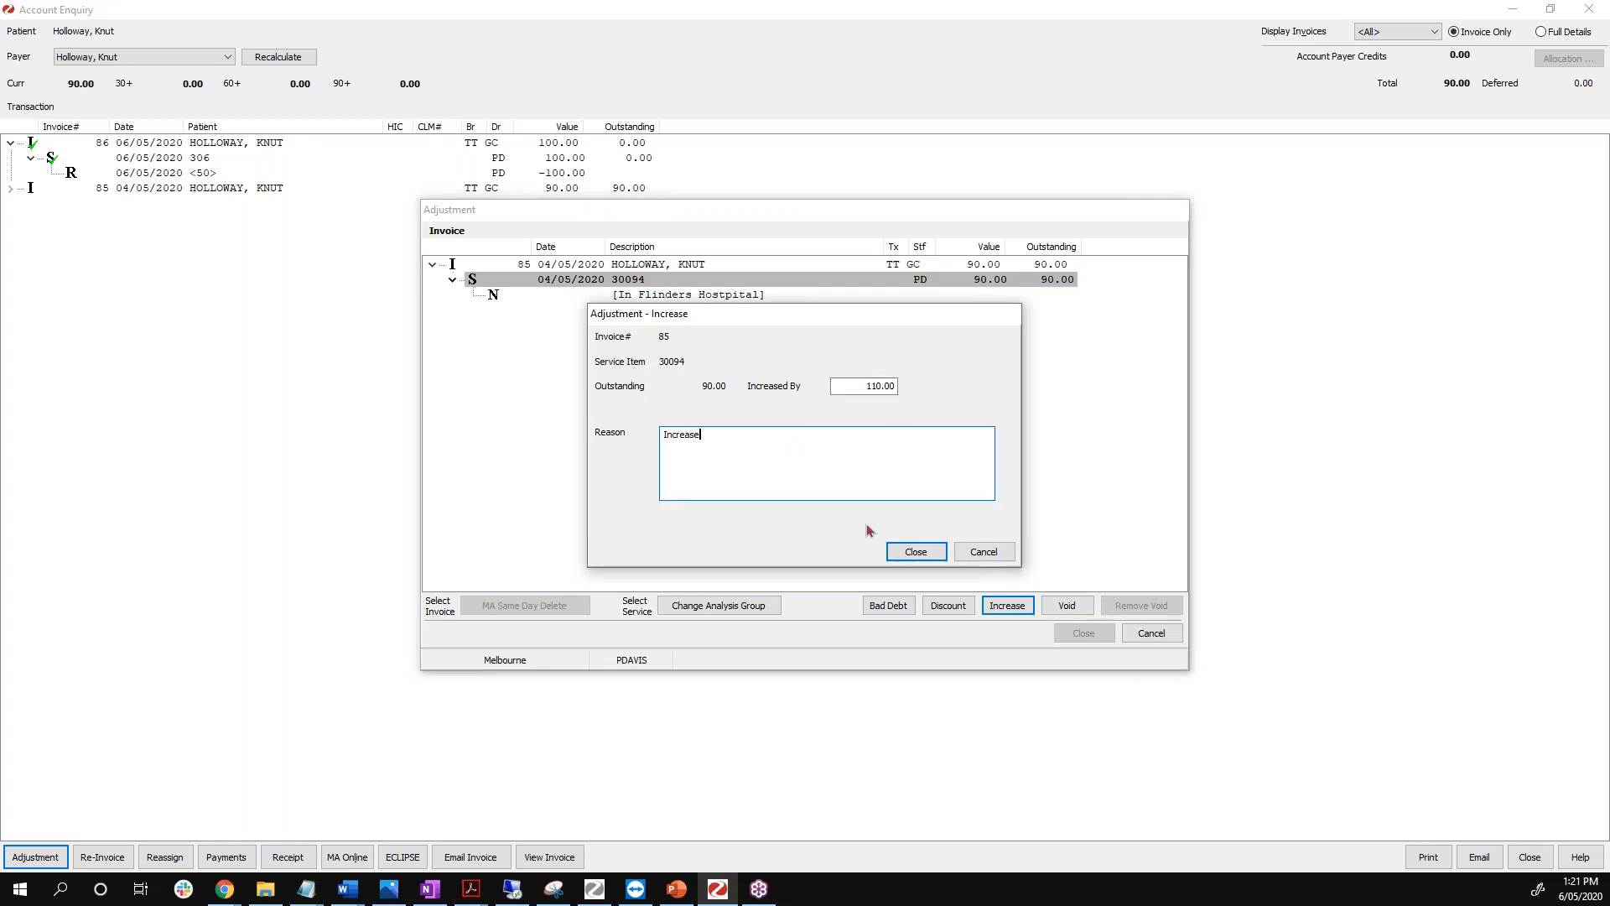
pyautogui.click(981, 551)
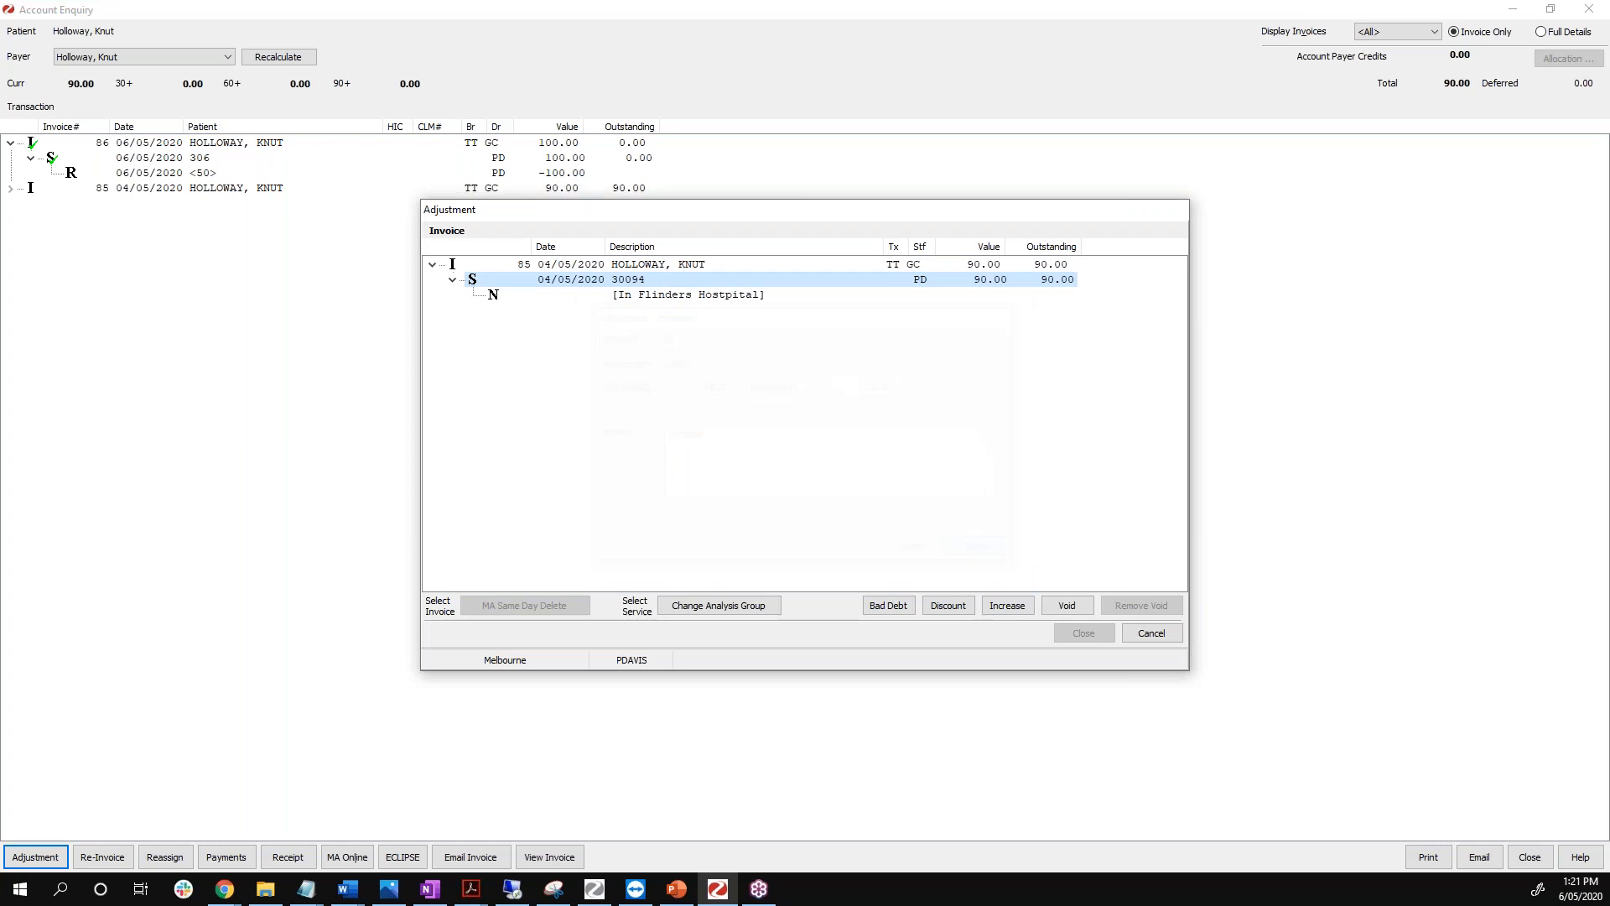
# Discount the item 30094 service by 20, inspect the new discount line, and save the adjustment.
pyautogui.click(954, 609)
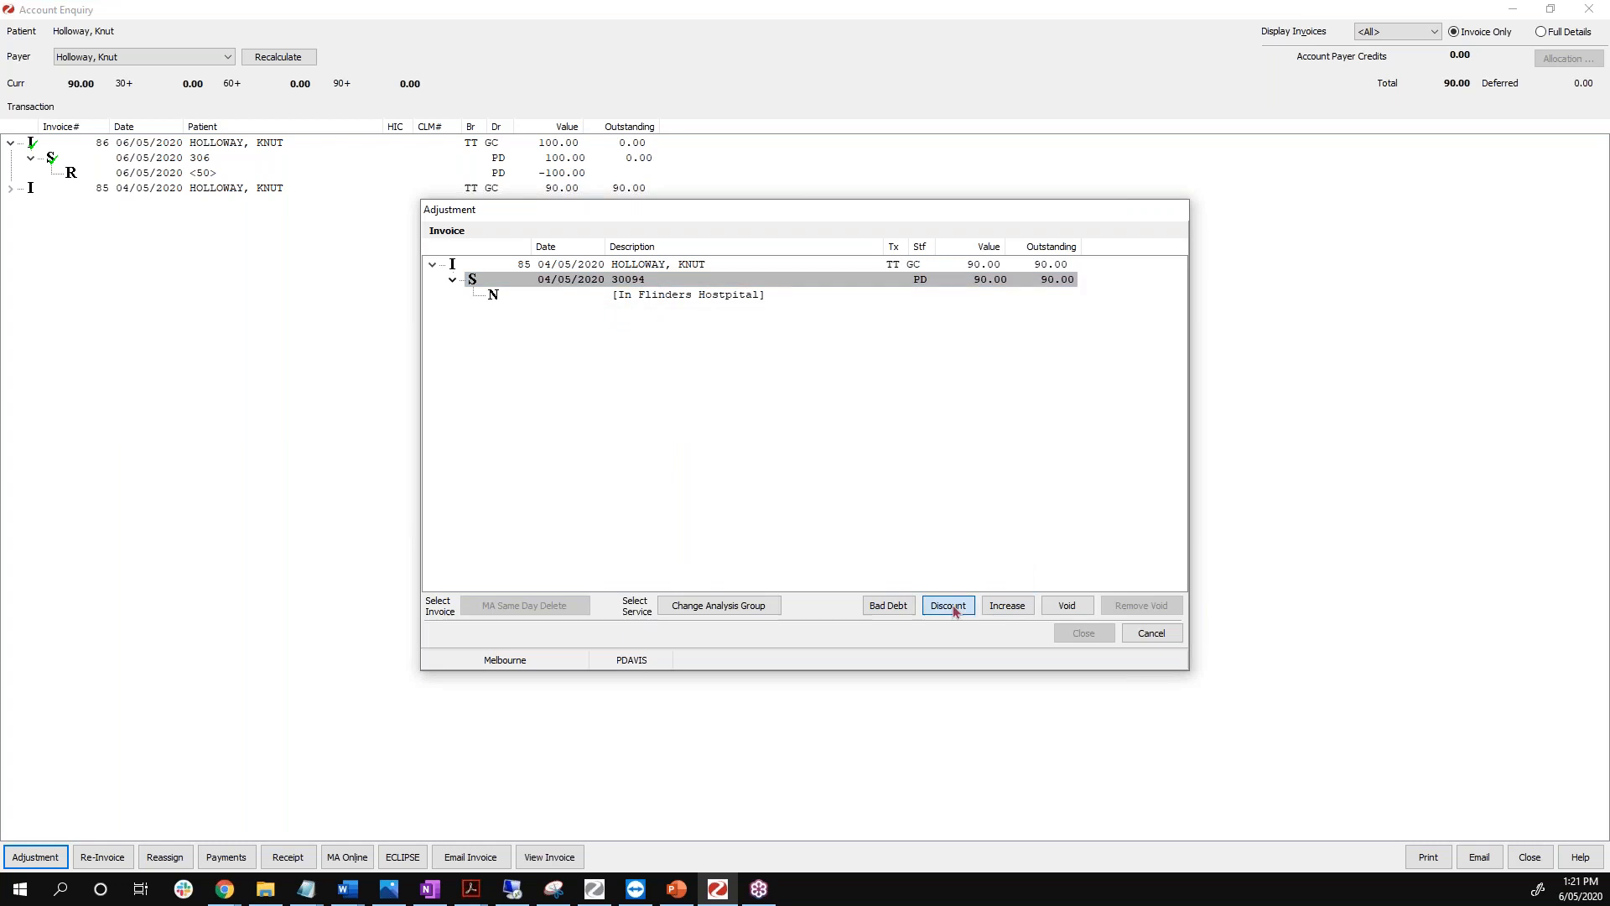
pyautogui.write('90.00')
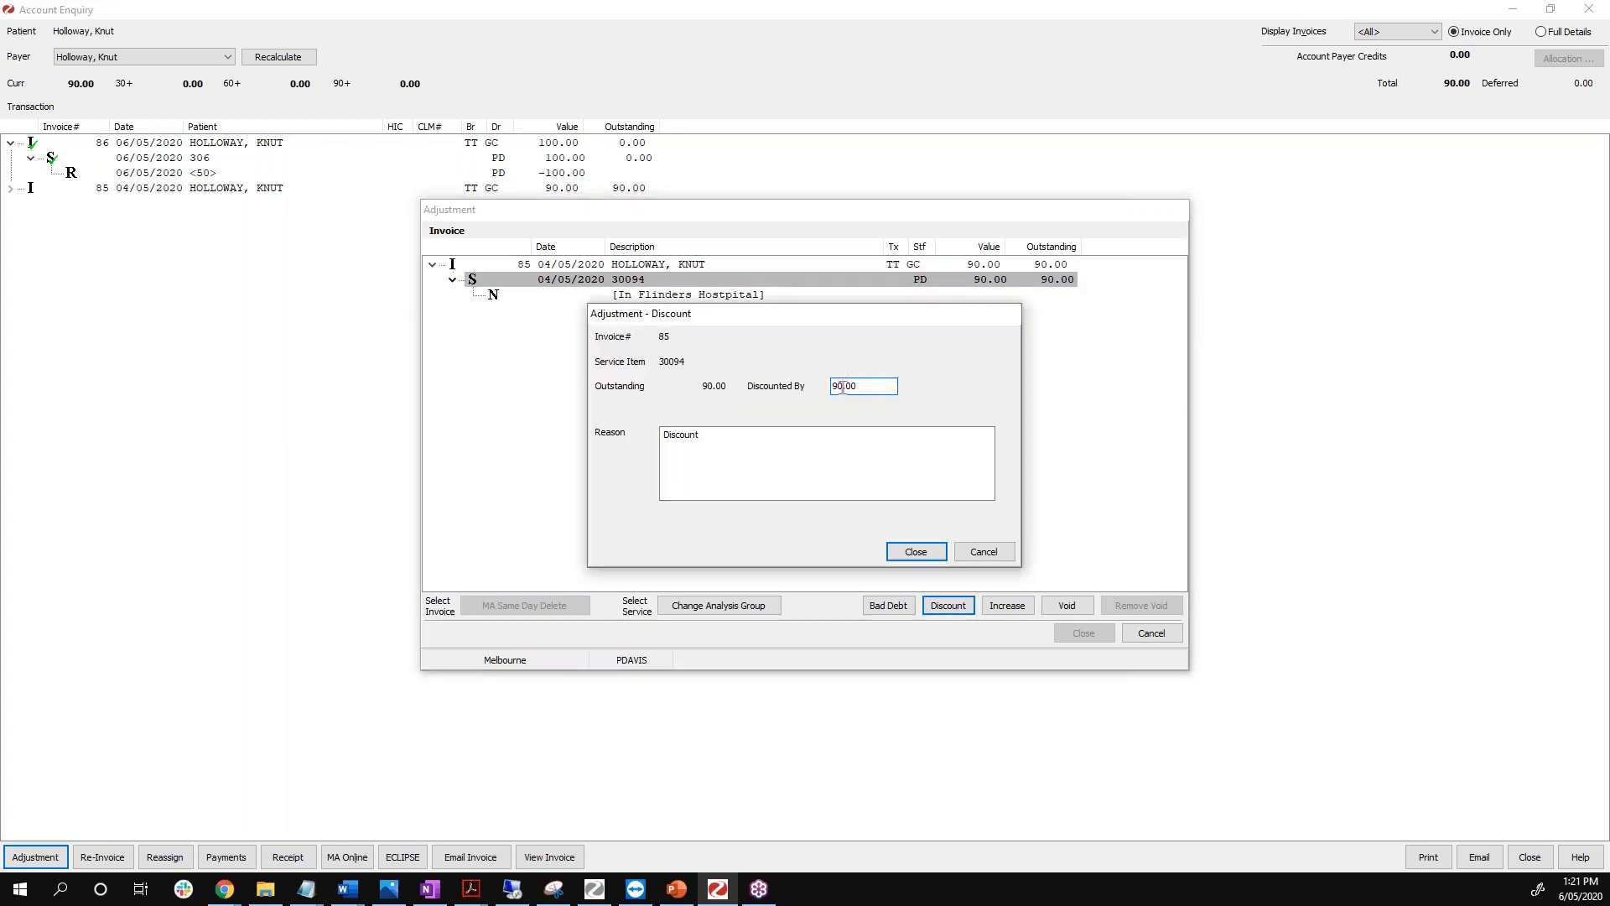
pyautogui.moveTo(871, 387); pyautogui.dragTo(771, 386)
pyautogui.write('20')
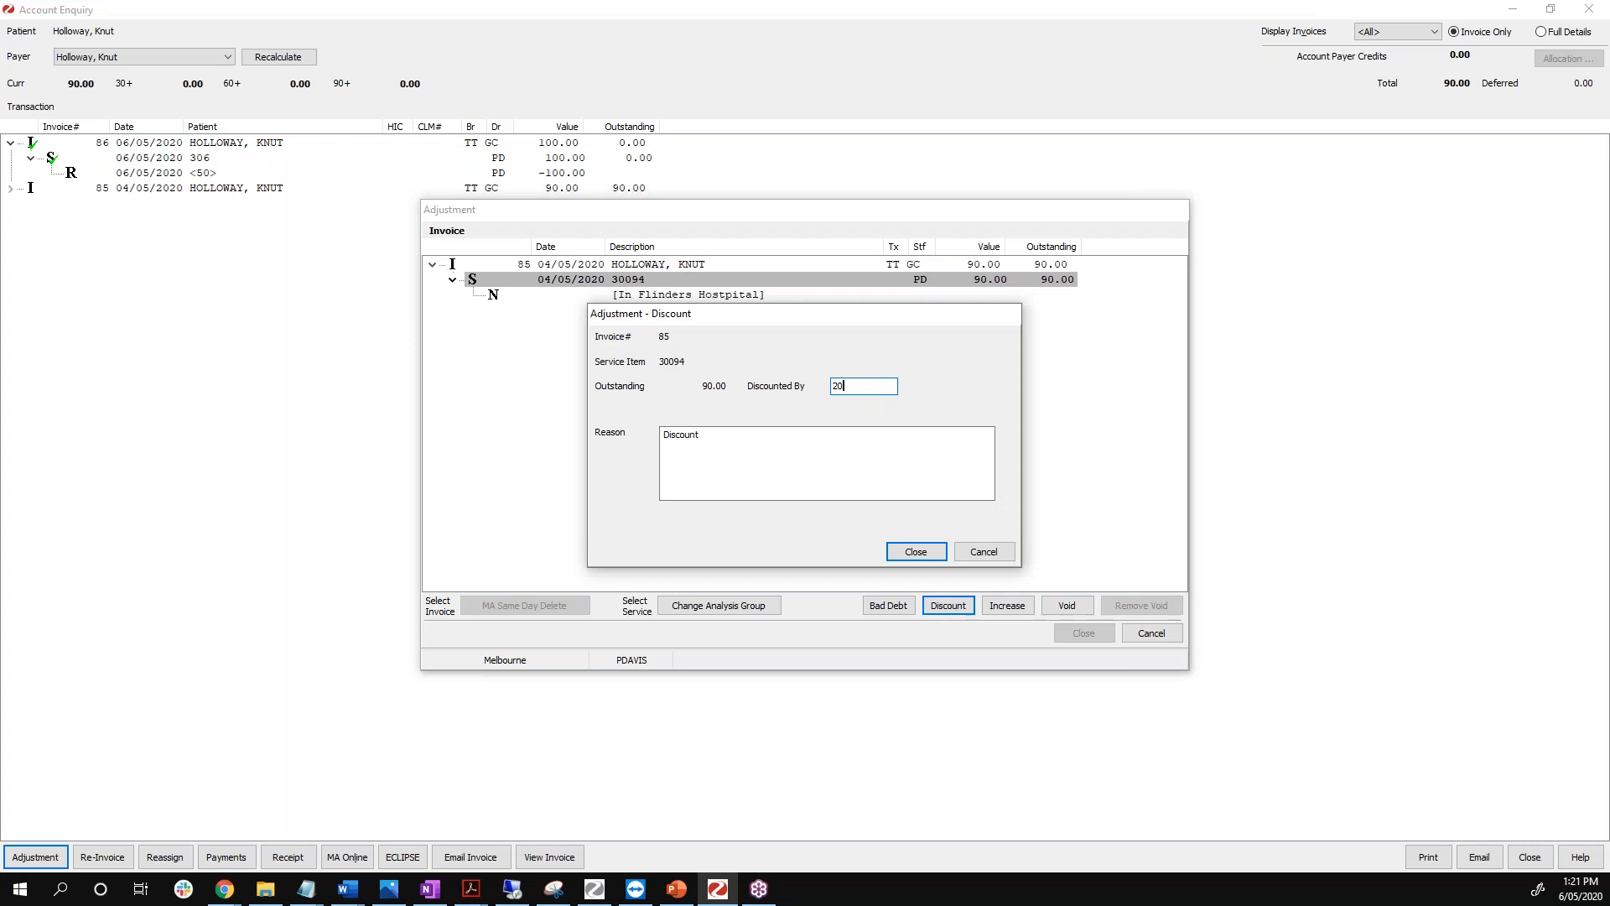
pyautogui.click(916, 551)
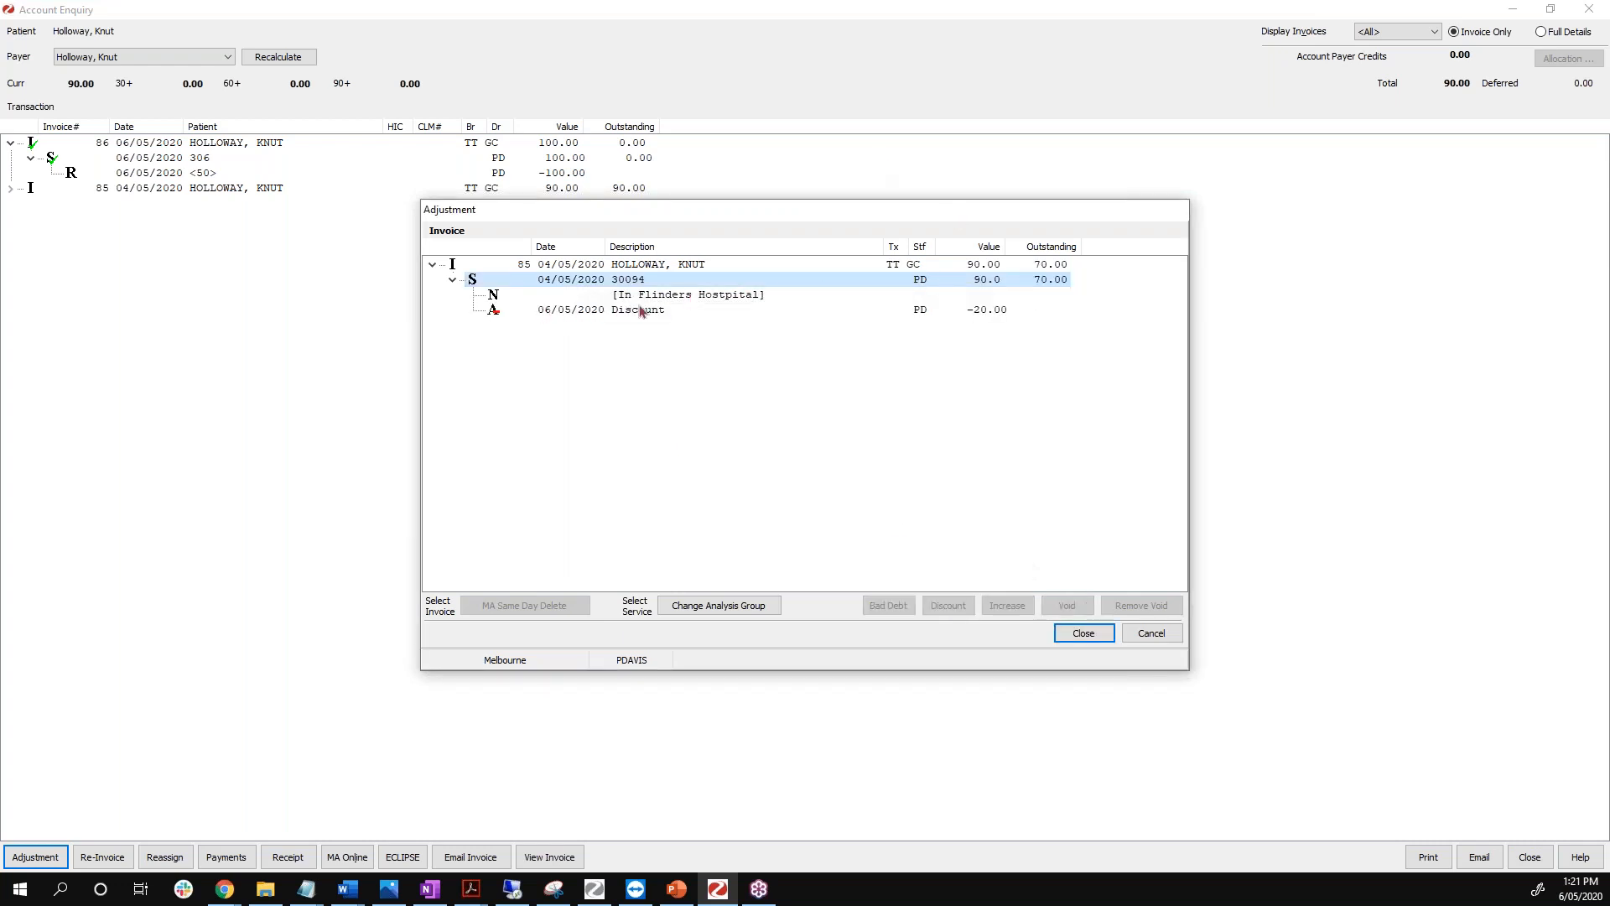
pyautogui.click(598, 316)
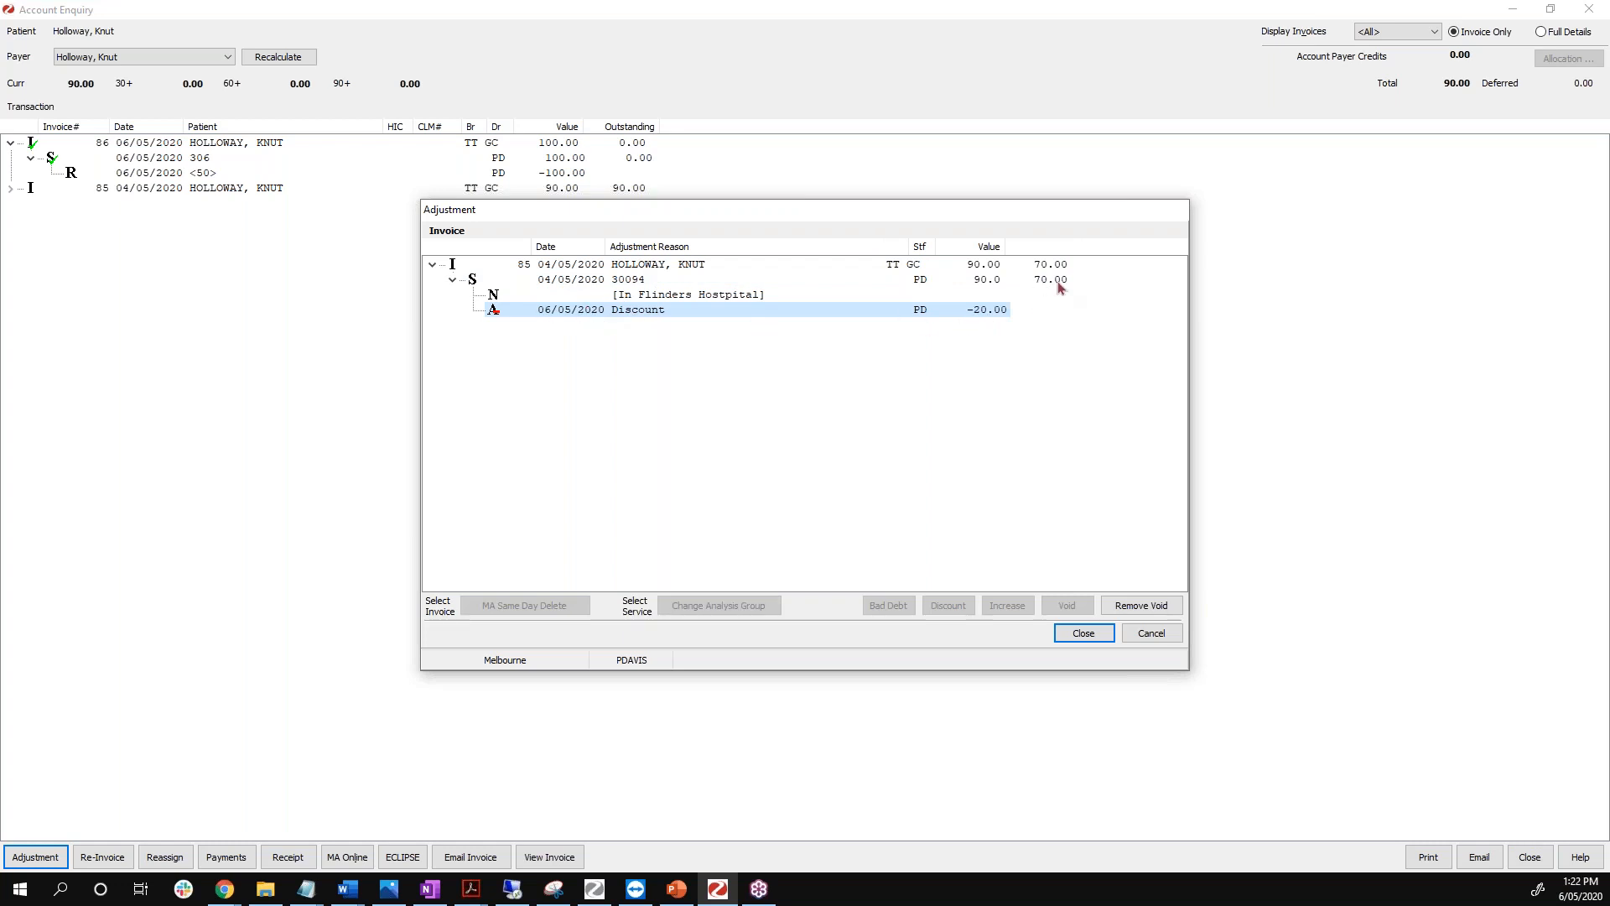
pyautogui.click(1083, 634)
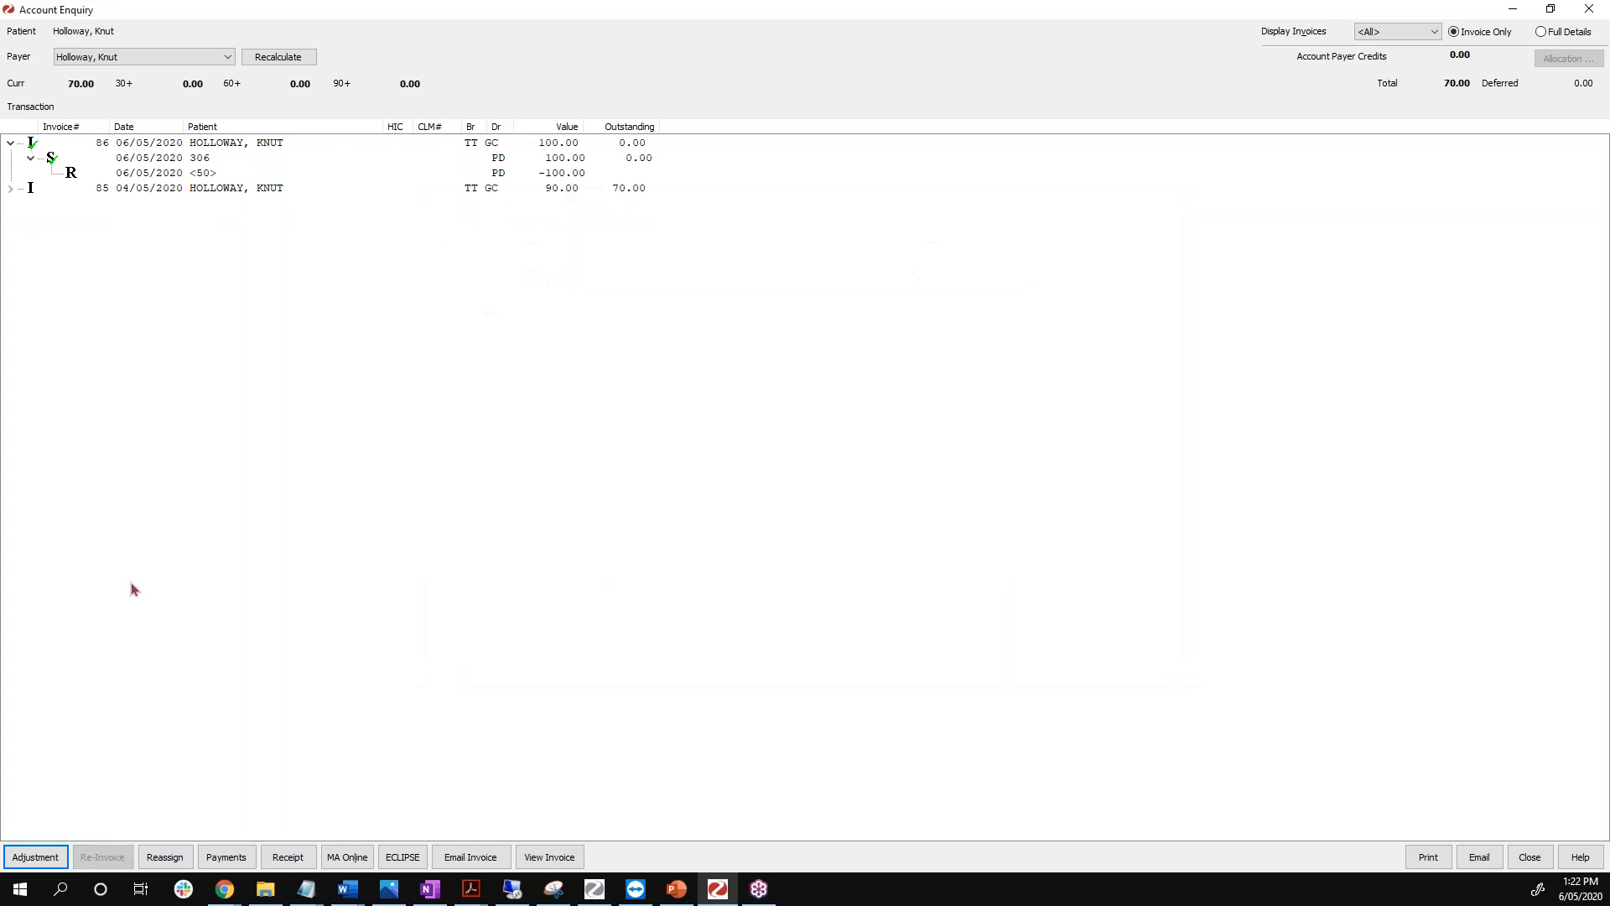
# Review the adjustment details of the 06/05/2020 invoice and the 04/05/2020 invoice, cancelling each without changes.
pyautogui.click(149, 148)
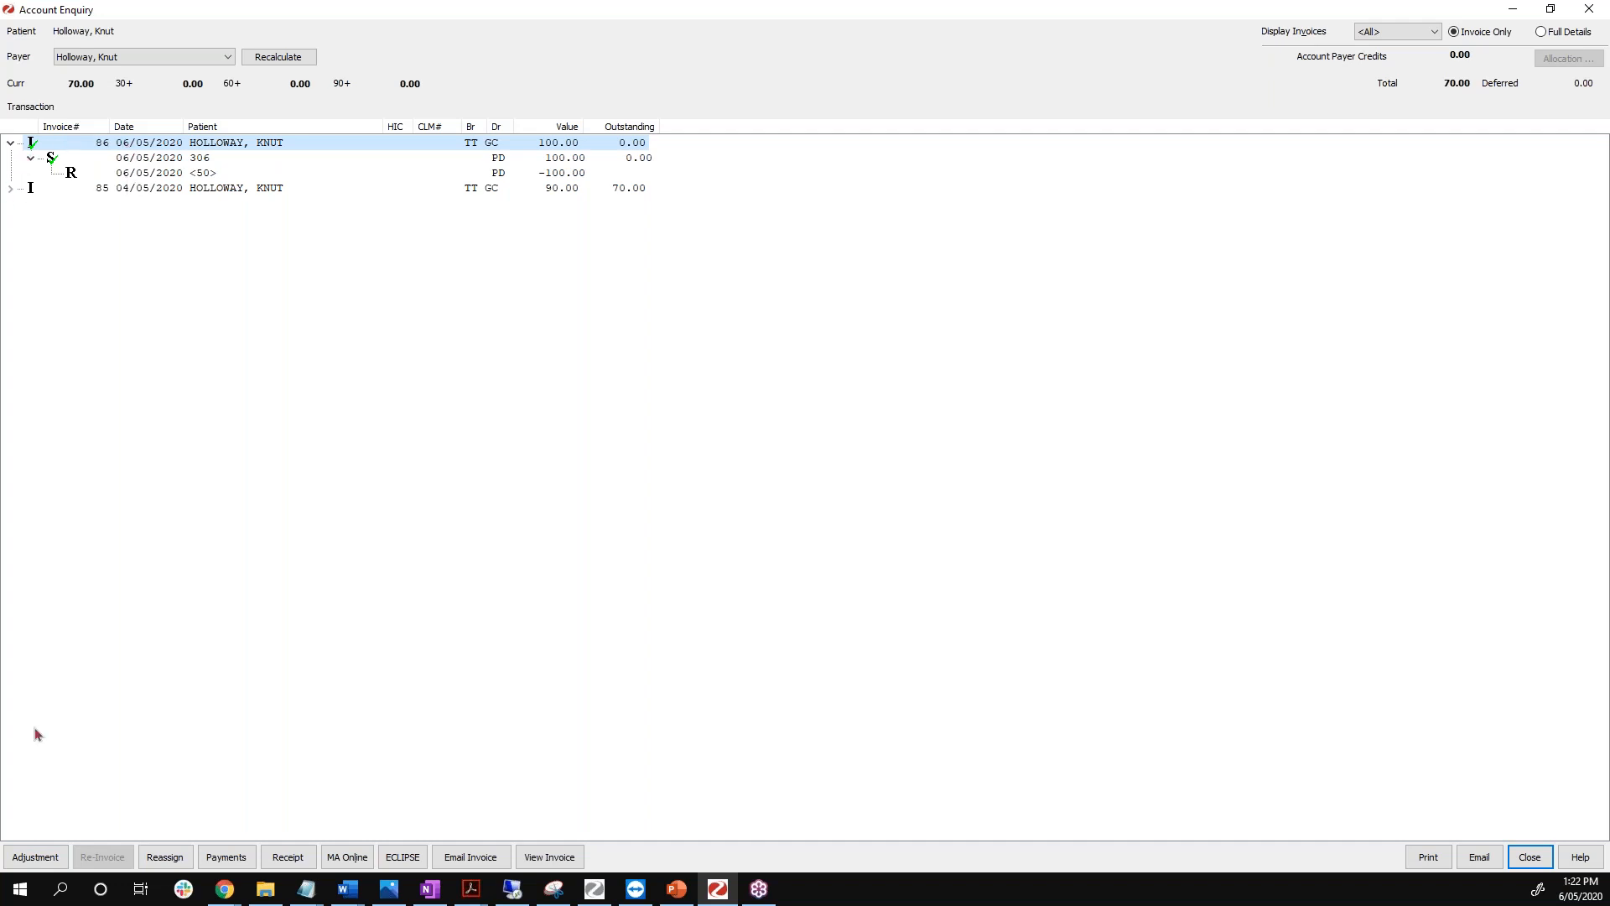
pyautogui.click(42, 861)
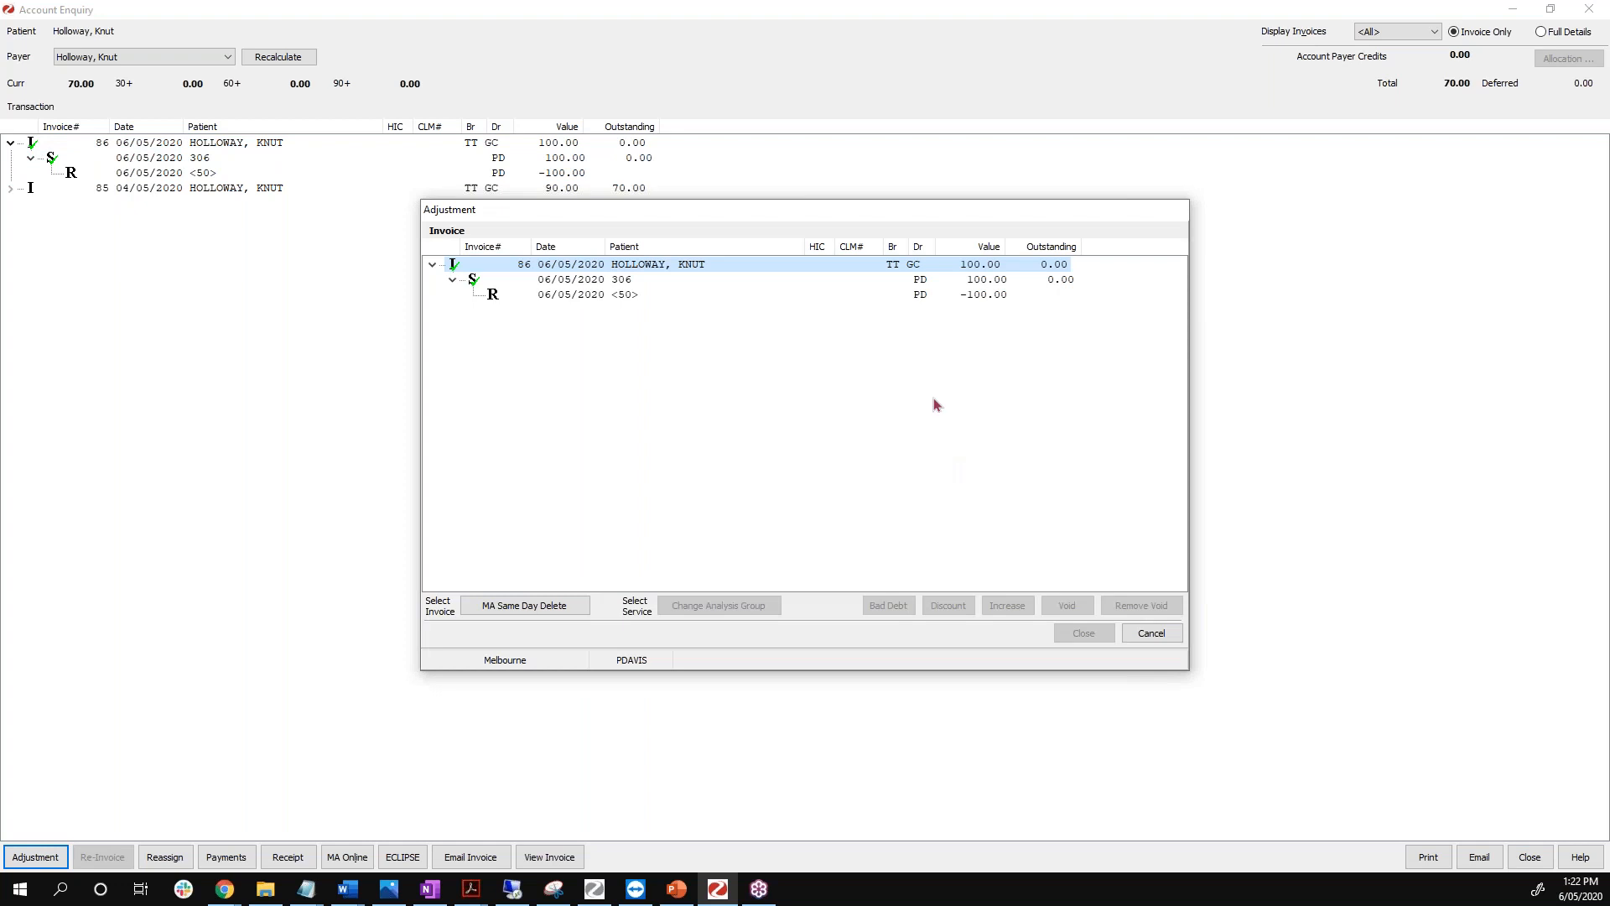
pyautogui.click(1164, 641)
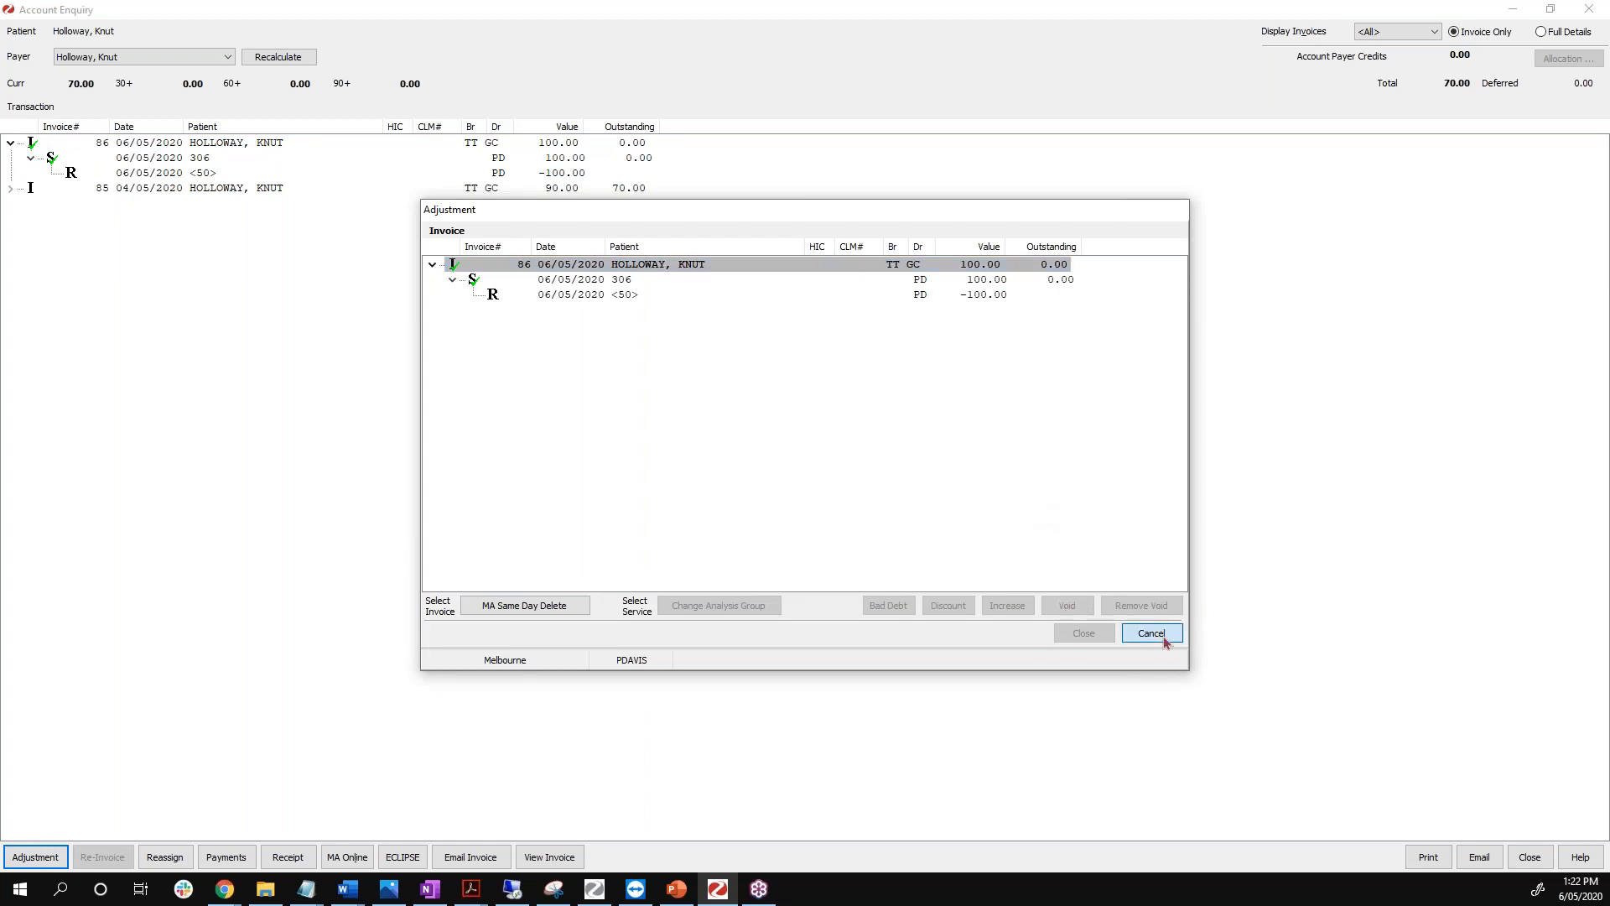
pyautogui.click(257, 189)
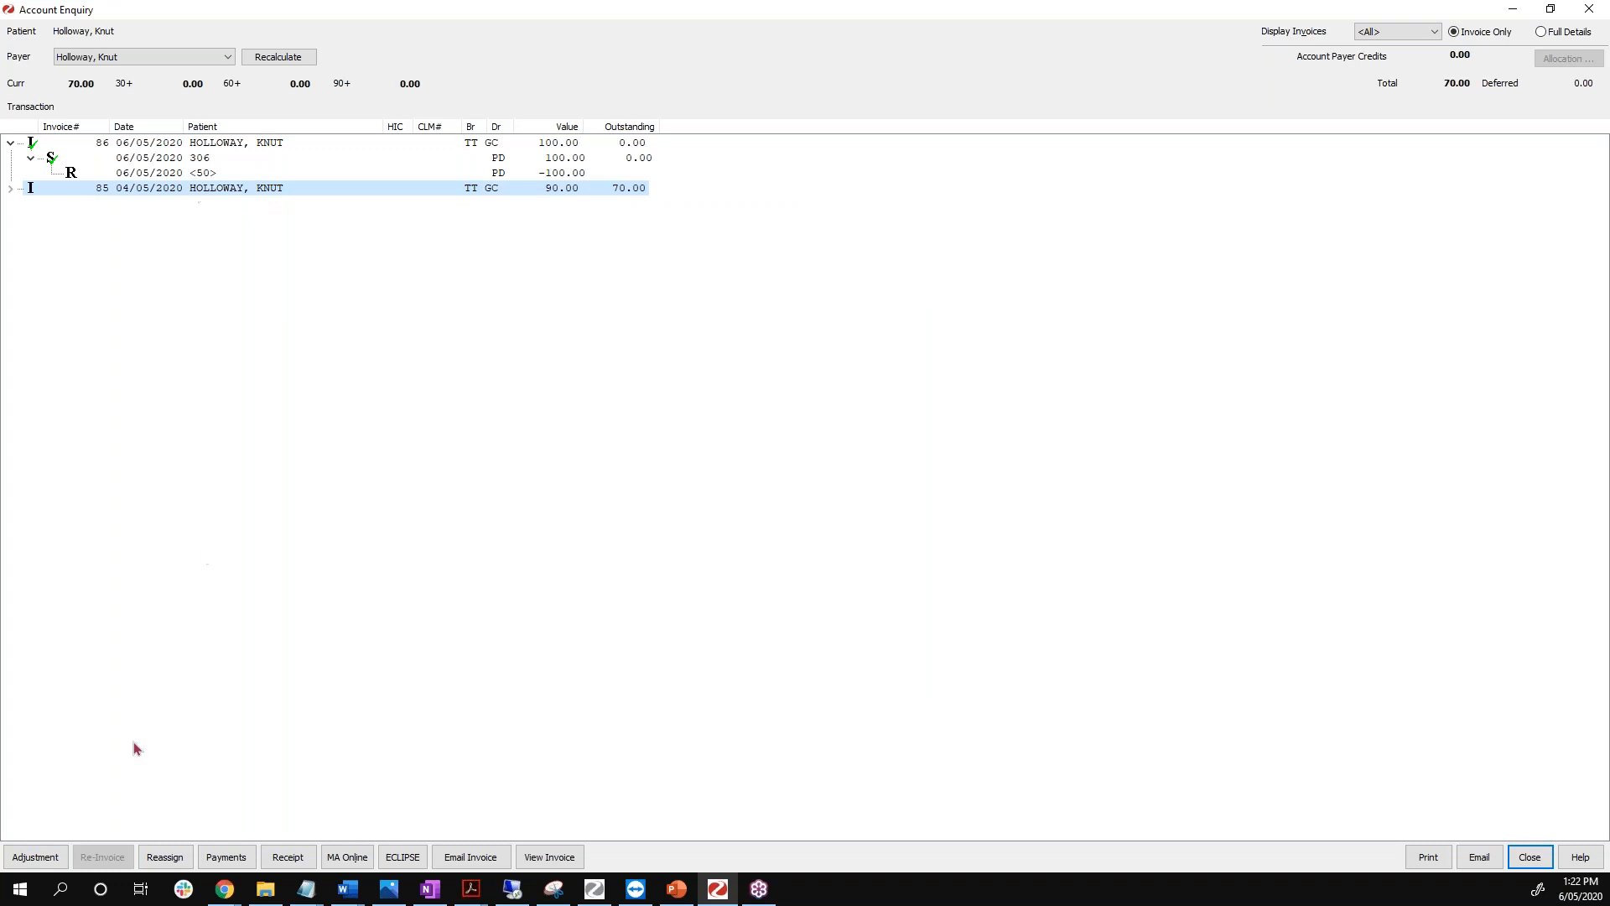
pyautogui.click(55, 852)
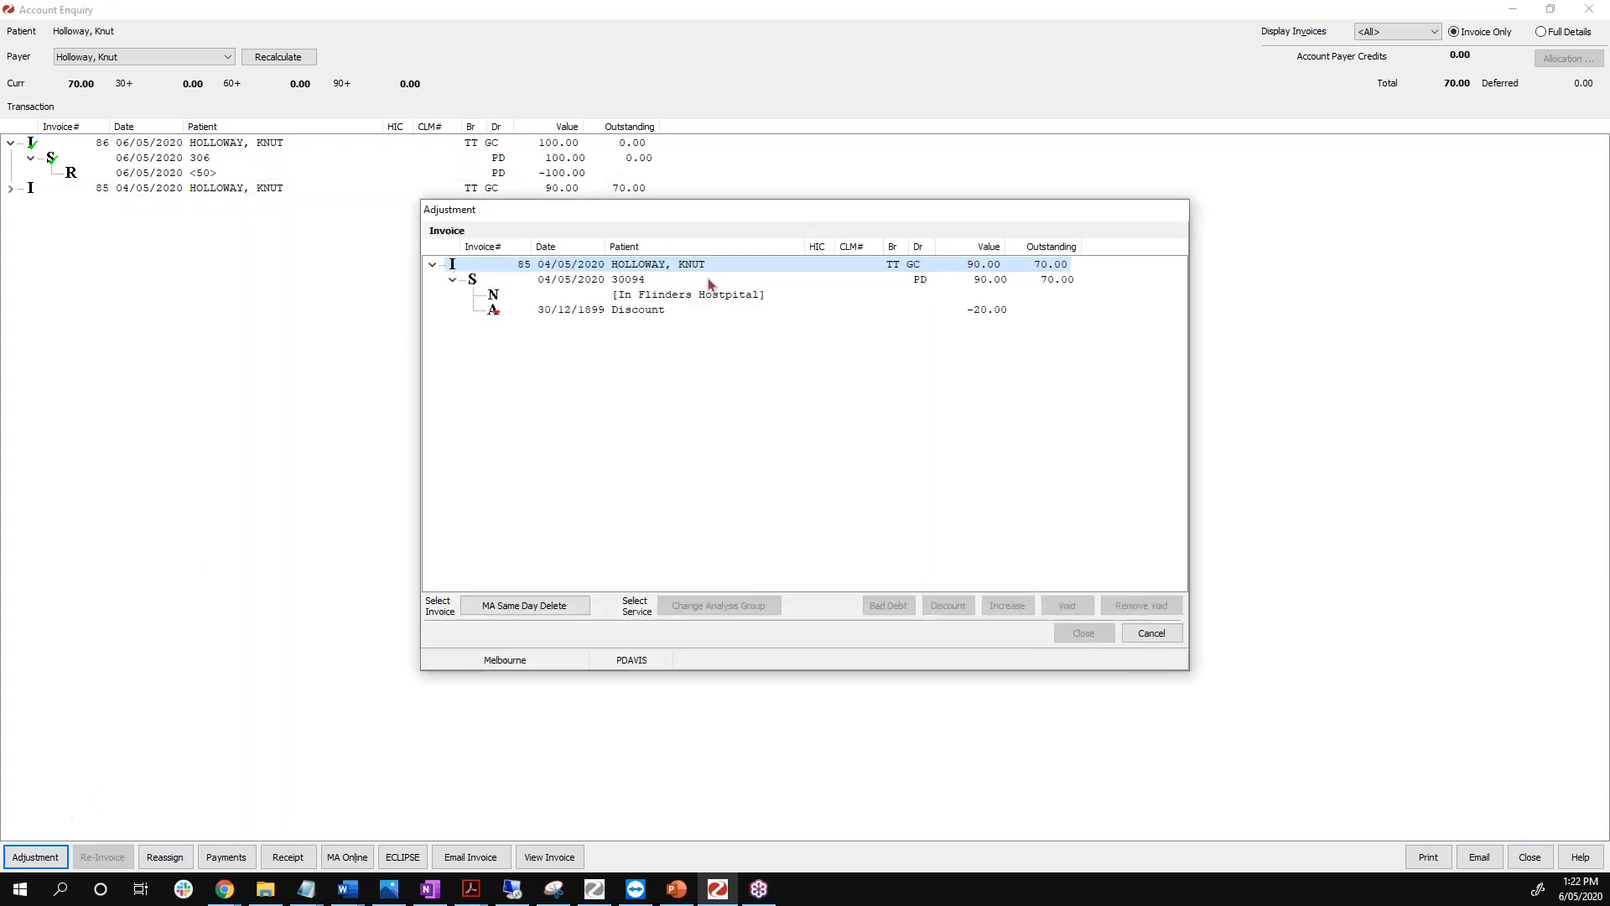
pyautogui.click(659, 285)
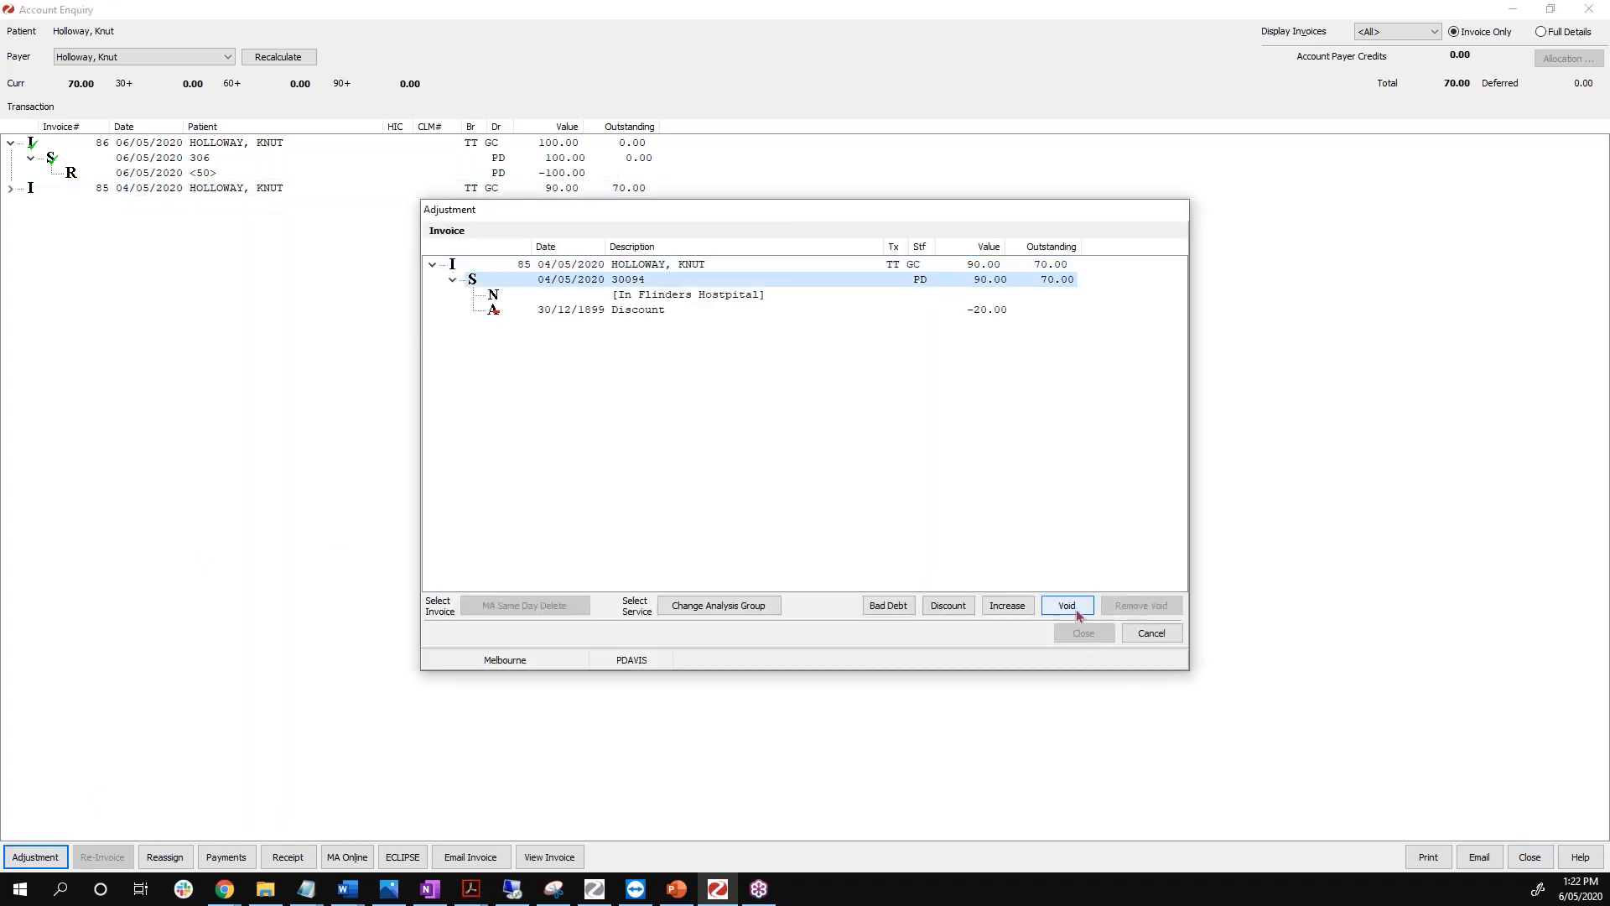
pyautogui.click(1151, 634)
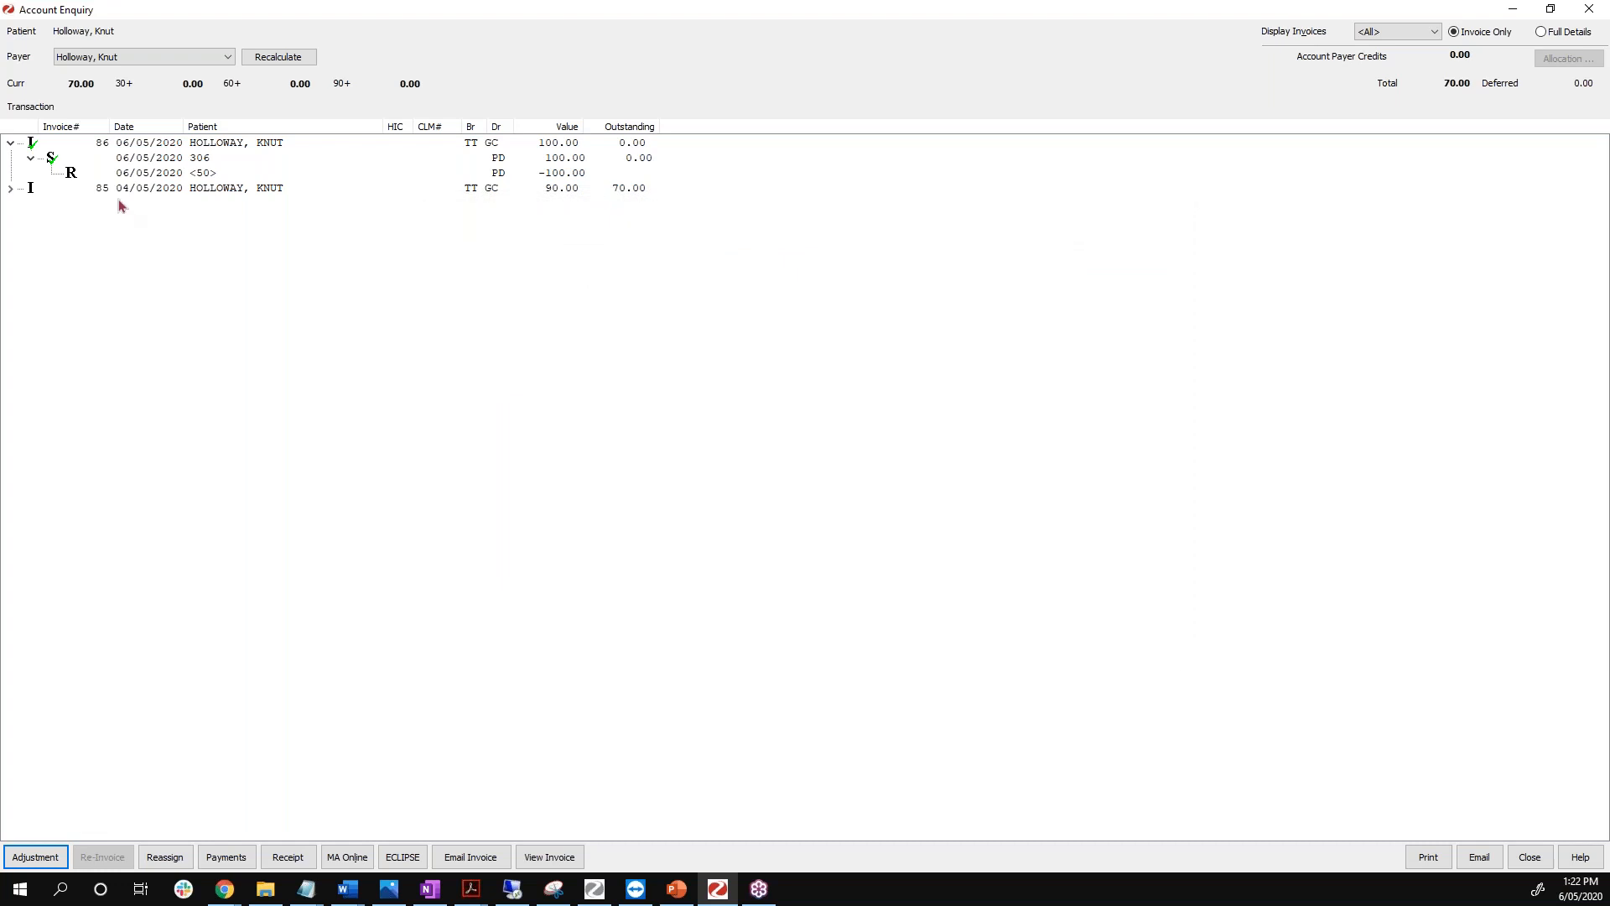
# Reverse the 06/05/2020 payment from the payment enquiry with the reason "Training", and save the reversal.
pyautogui.click(186, 173)
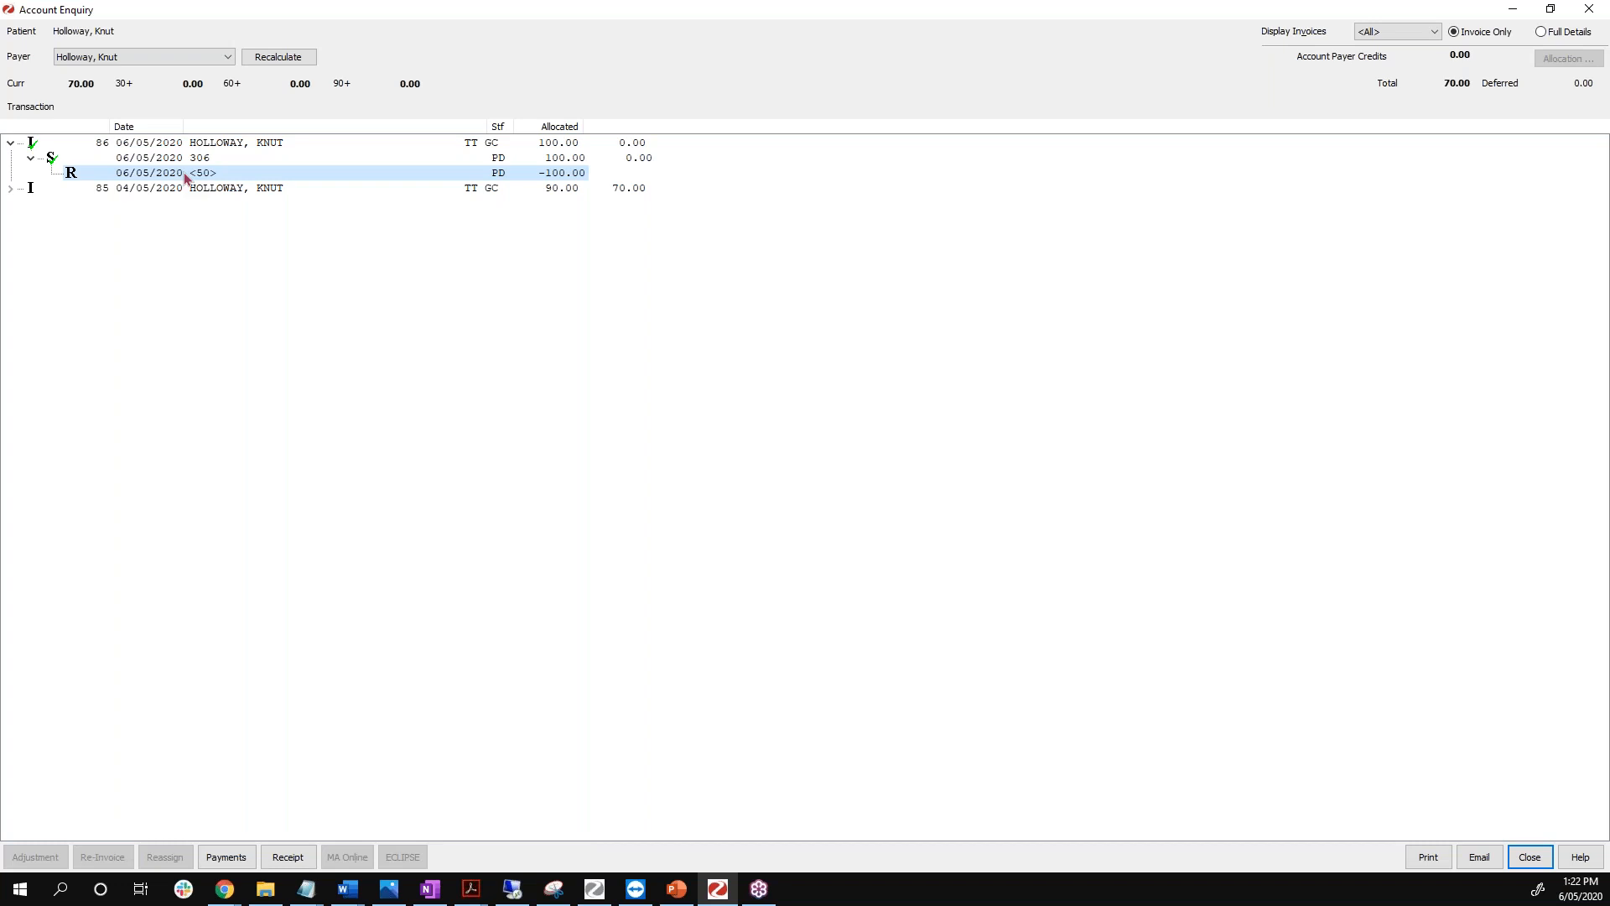
pyautogui.click(156, 144)
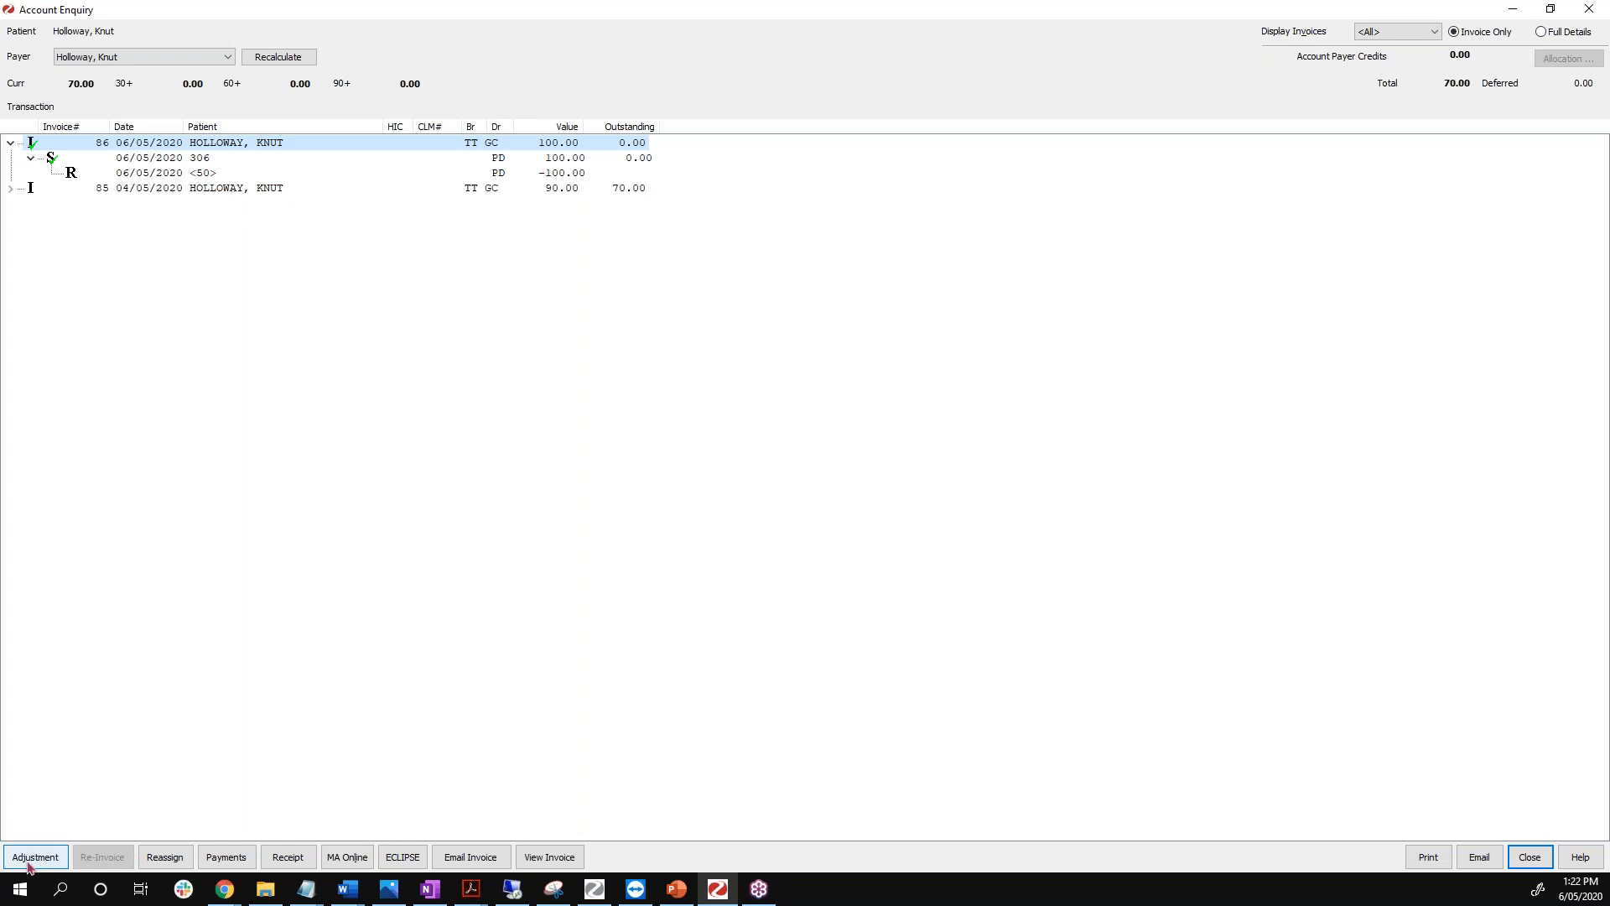
pyautogui.click(223, 858)
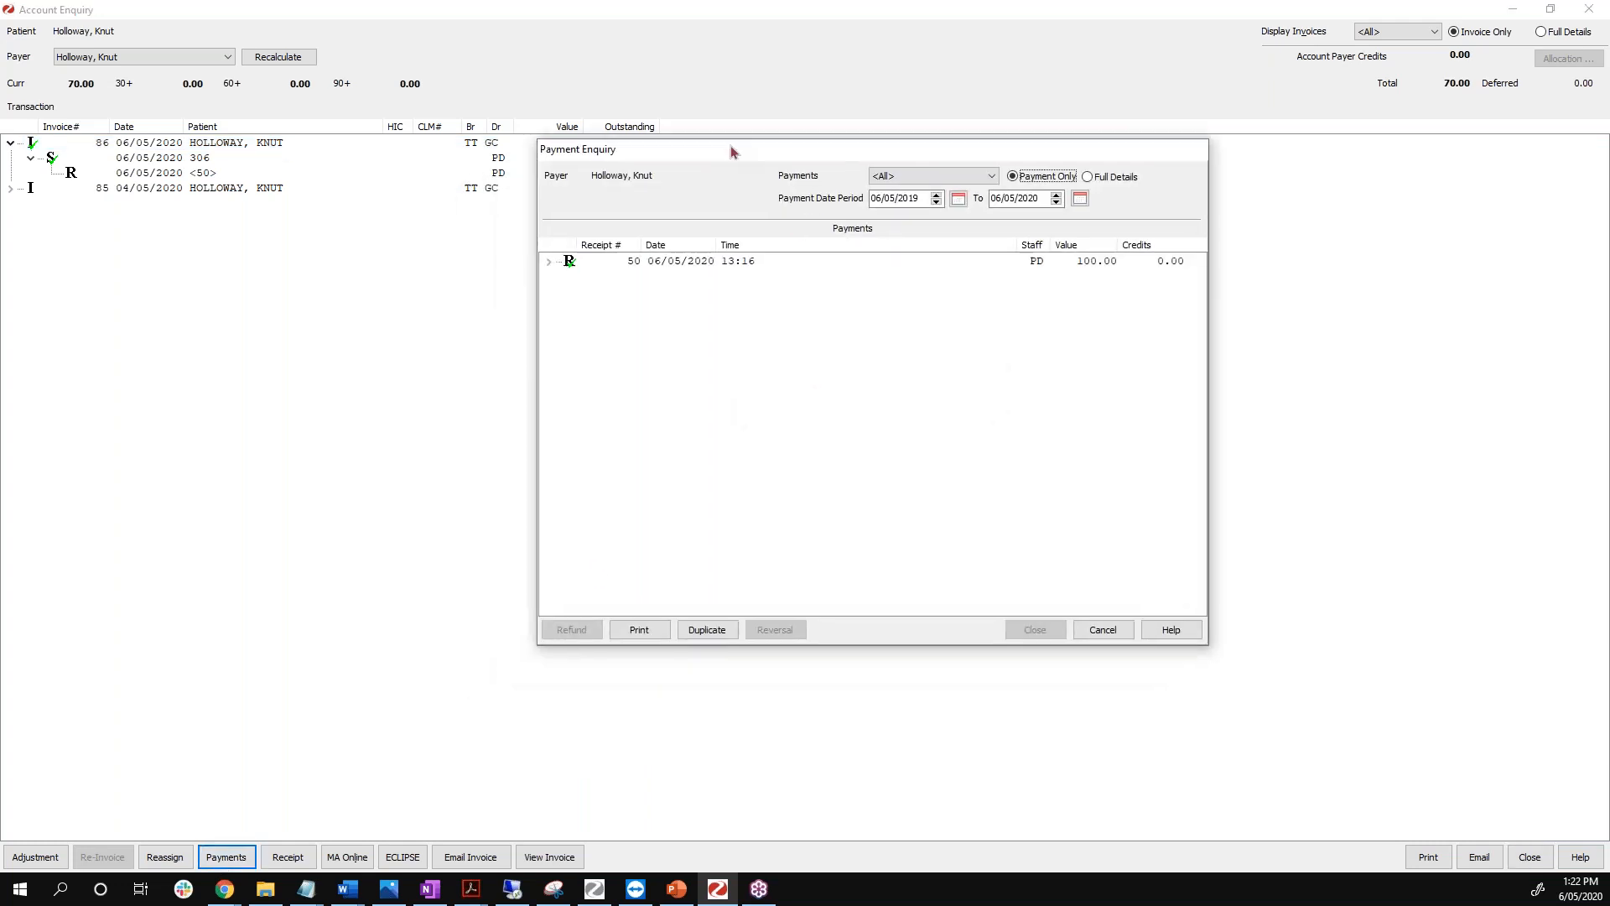
pyautogui.moveTo(732, 150); pyautogui.dragTo(760, 125)
pyautogui.click(663, 238)
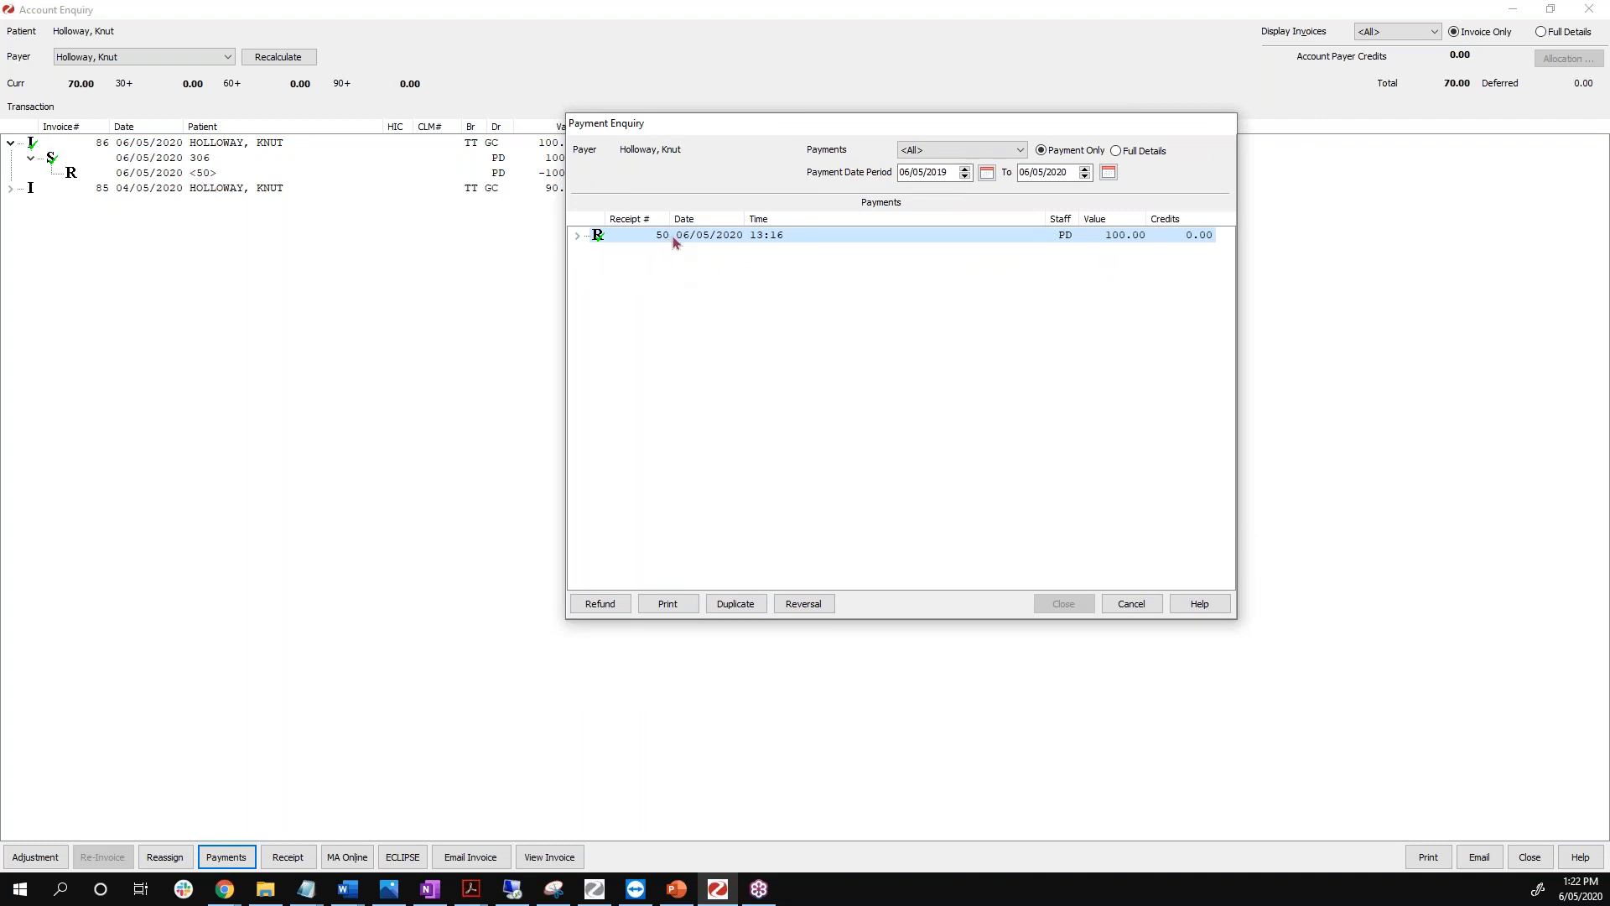
pyautogui.click(799, 606)
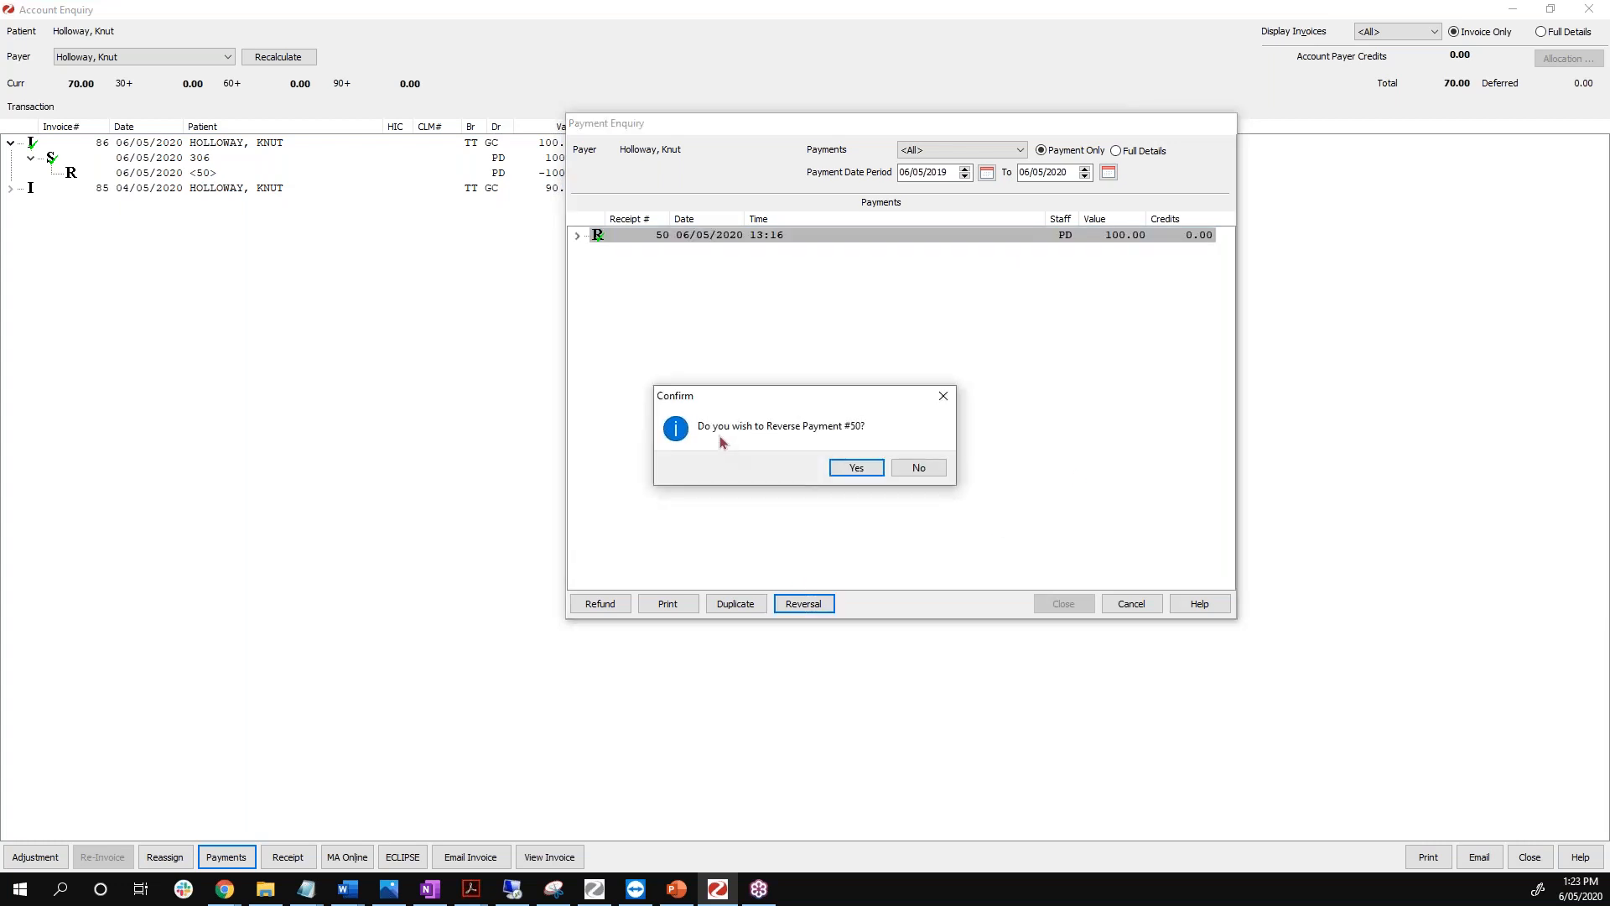
pyautogui.click(872, 471)
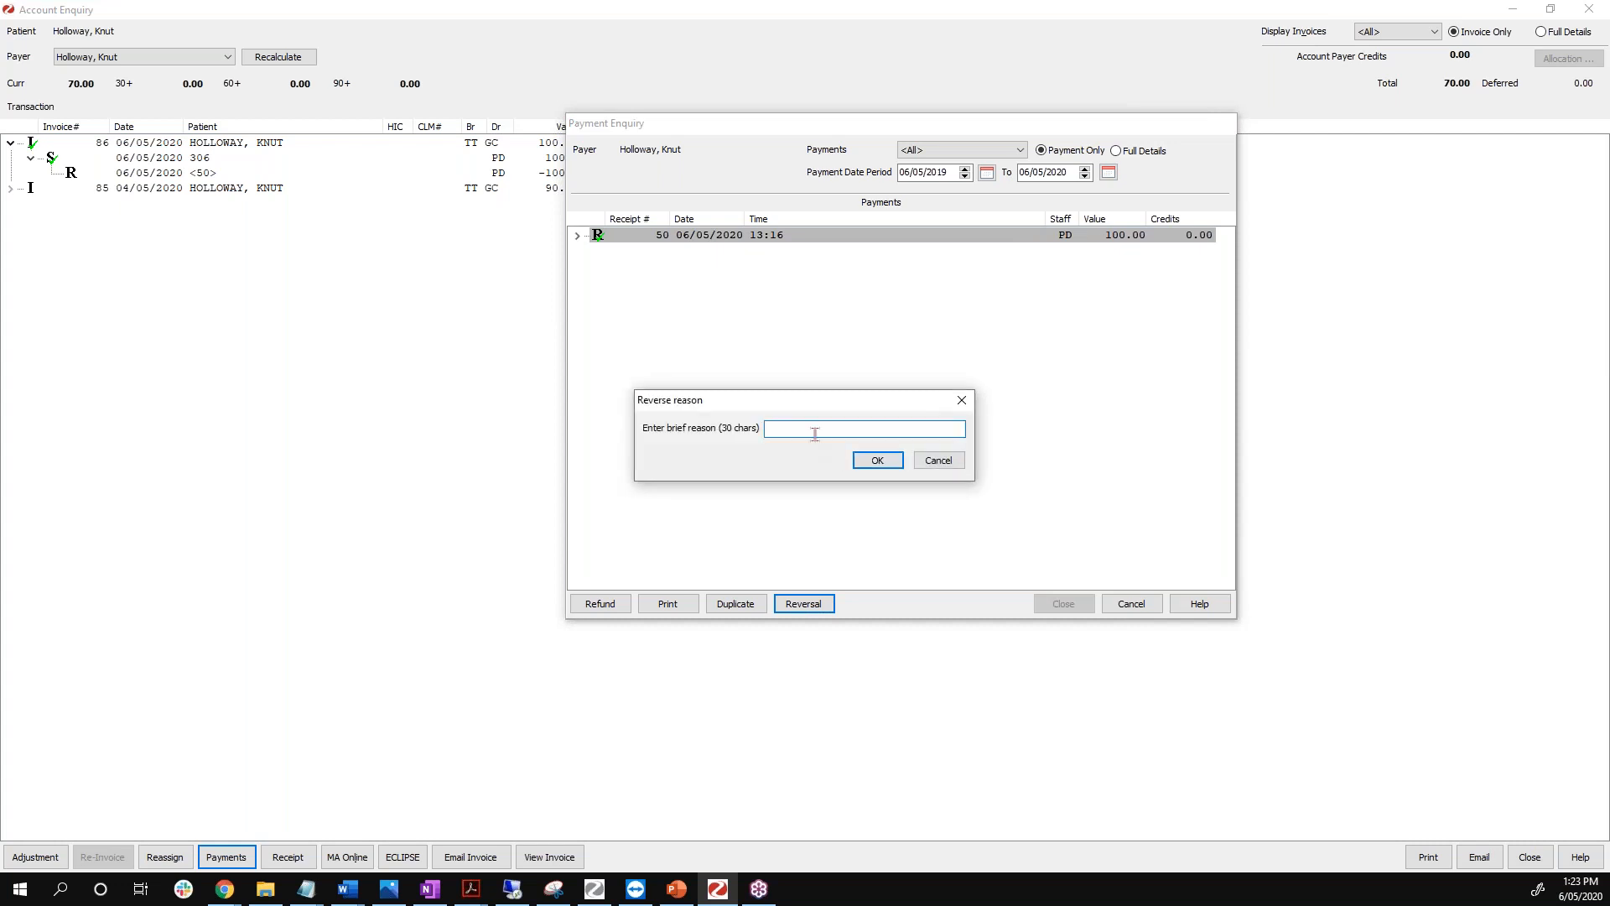
pyautogui.write('Training')
pyautogui.click(876, 462)
pyautogui.click(1064, 604)
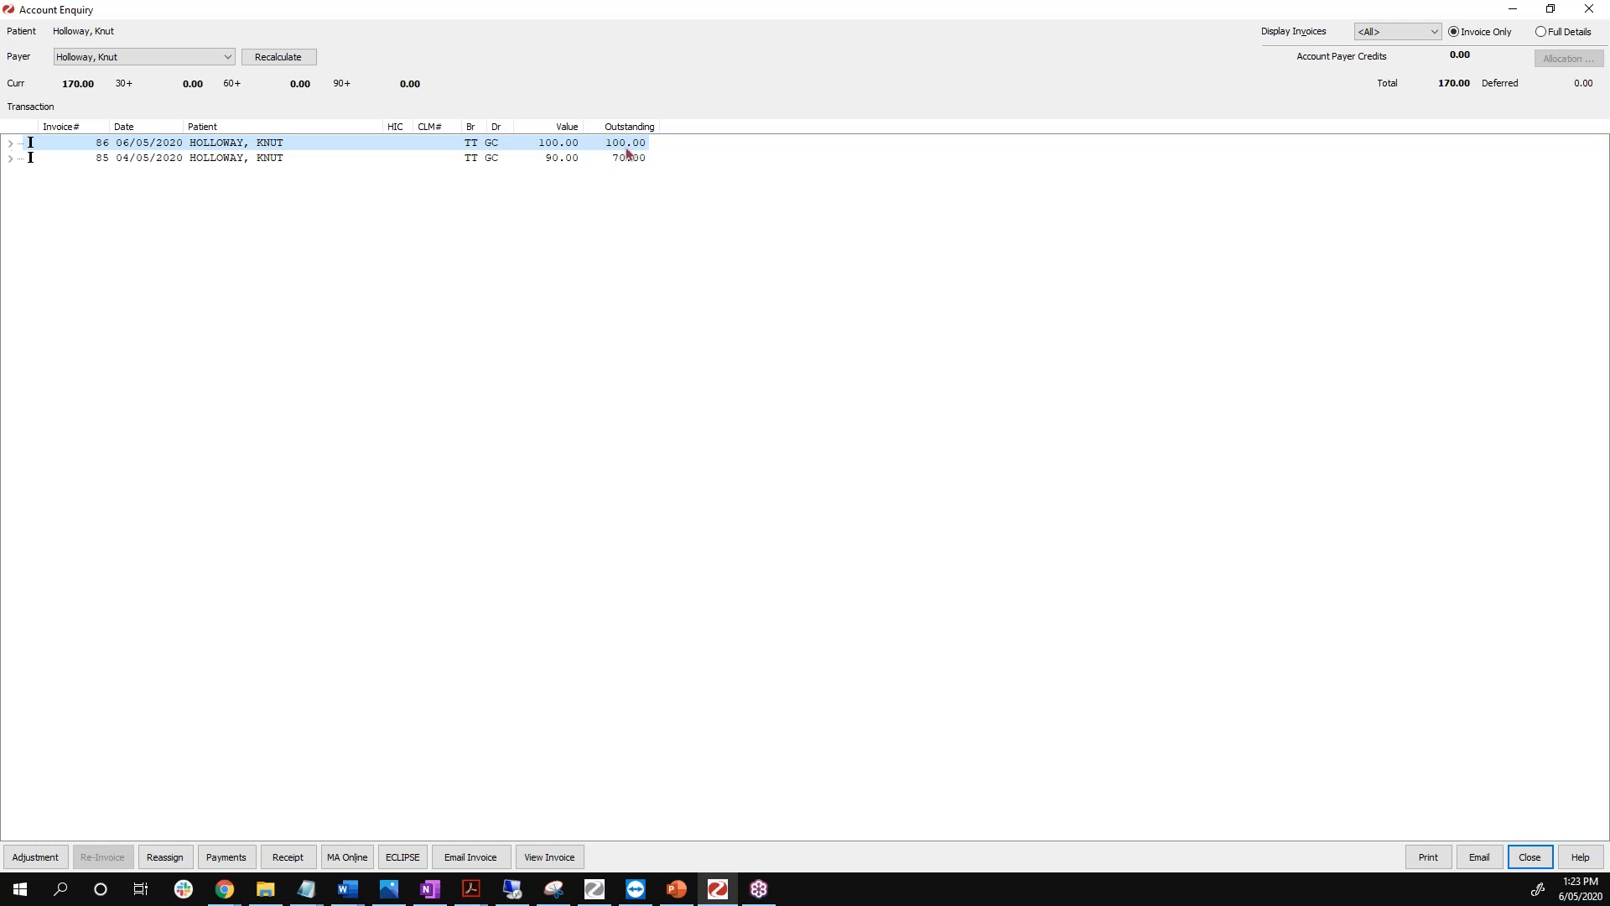
# Display the full invoice details and examine the receipt and reversal lines of the 06/05/2020 invoice.
pyautogui.click(1544, 34)
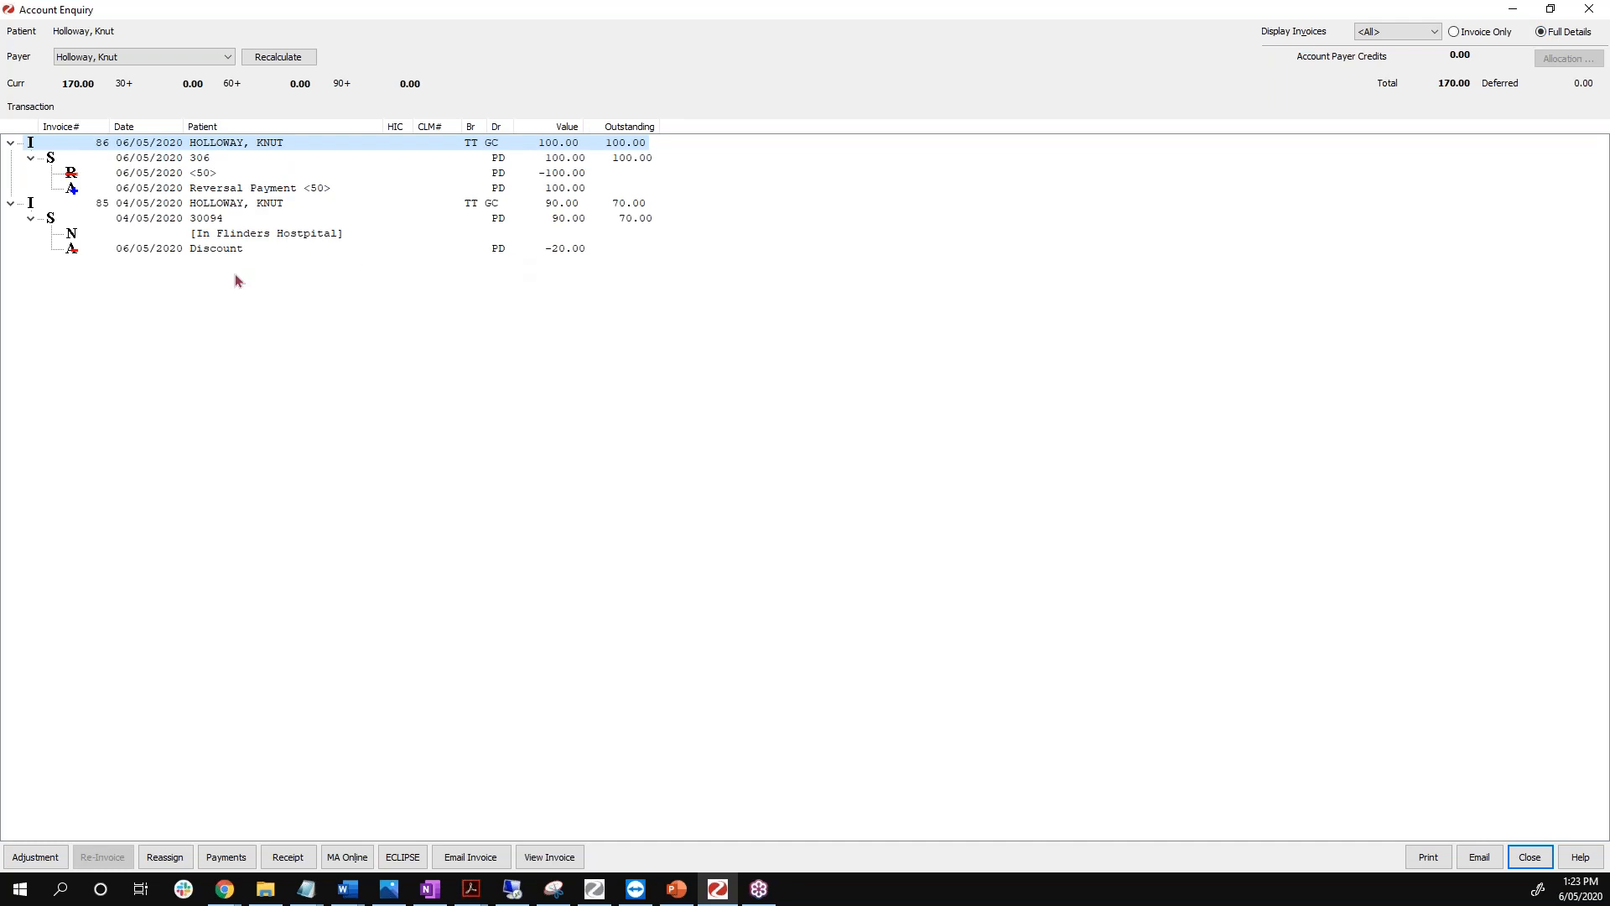
pyautogui.click(131, 176)
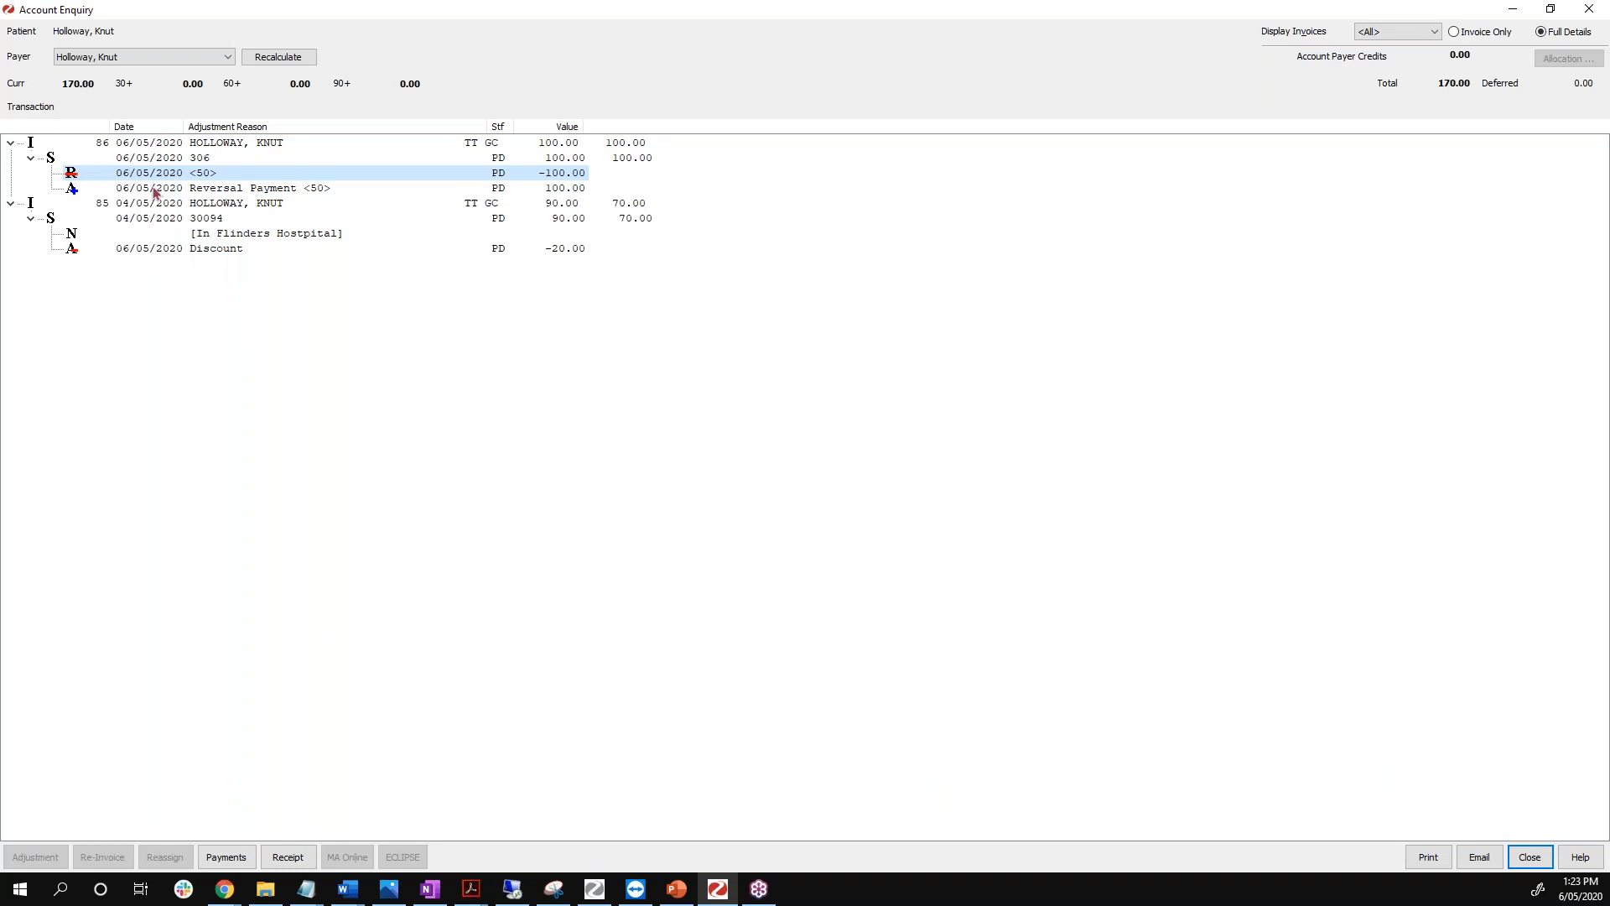
pyautogui.click(196, 191)
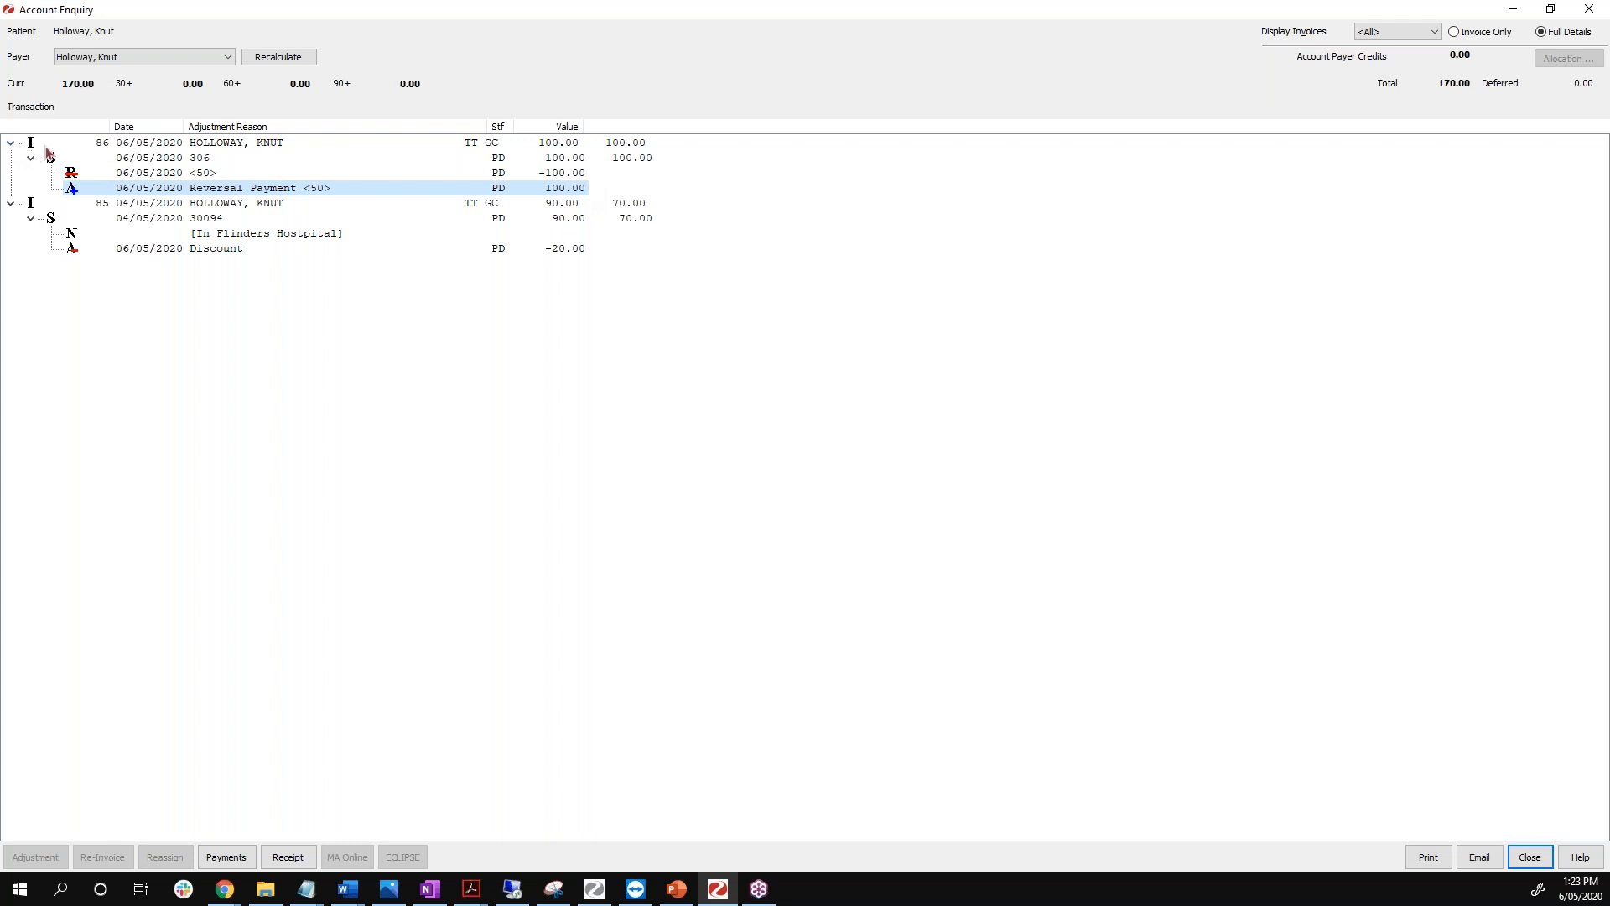
pyautogui.click(619, 146)
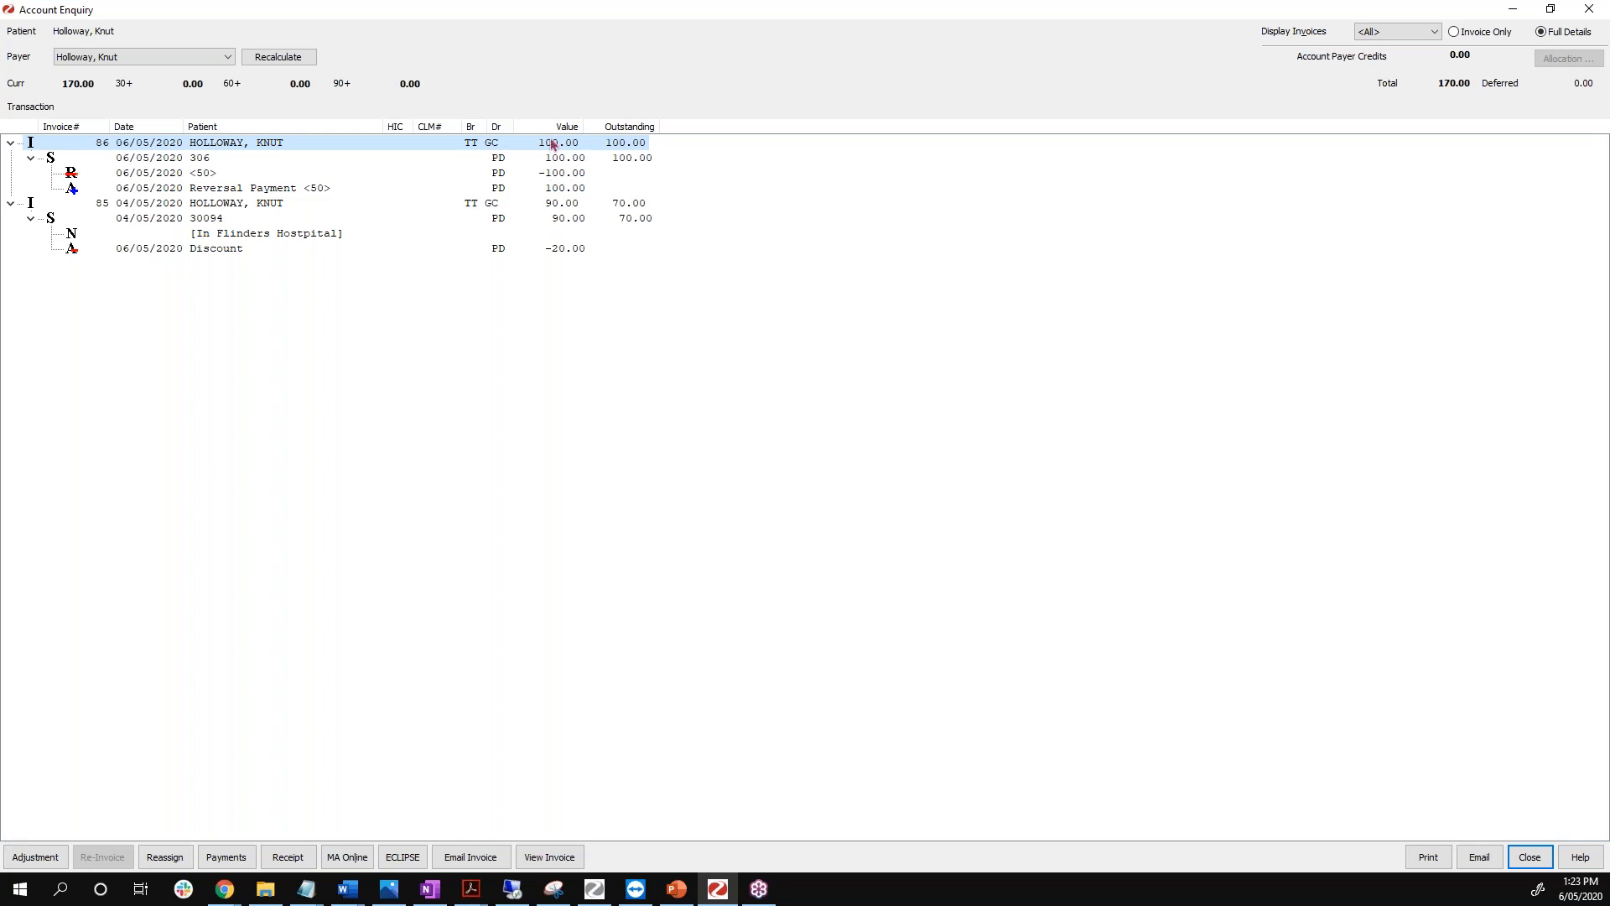
# Collapse the 06/05/2020 and 04/05/2020 invoices and compare their summary lines.
pyautogui.click(10, 143)
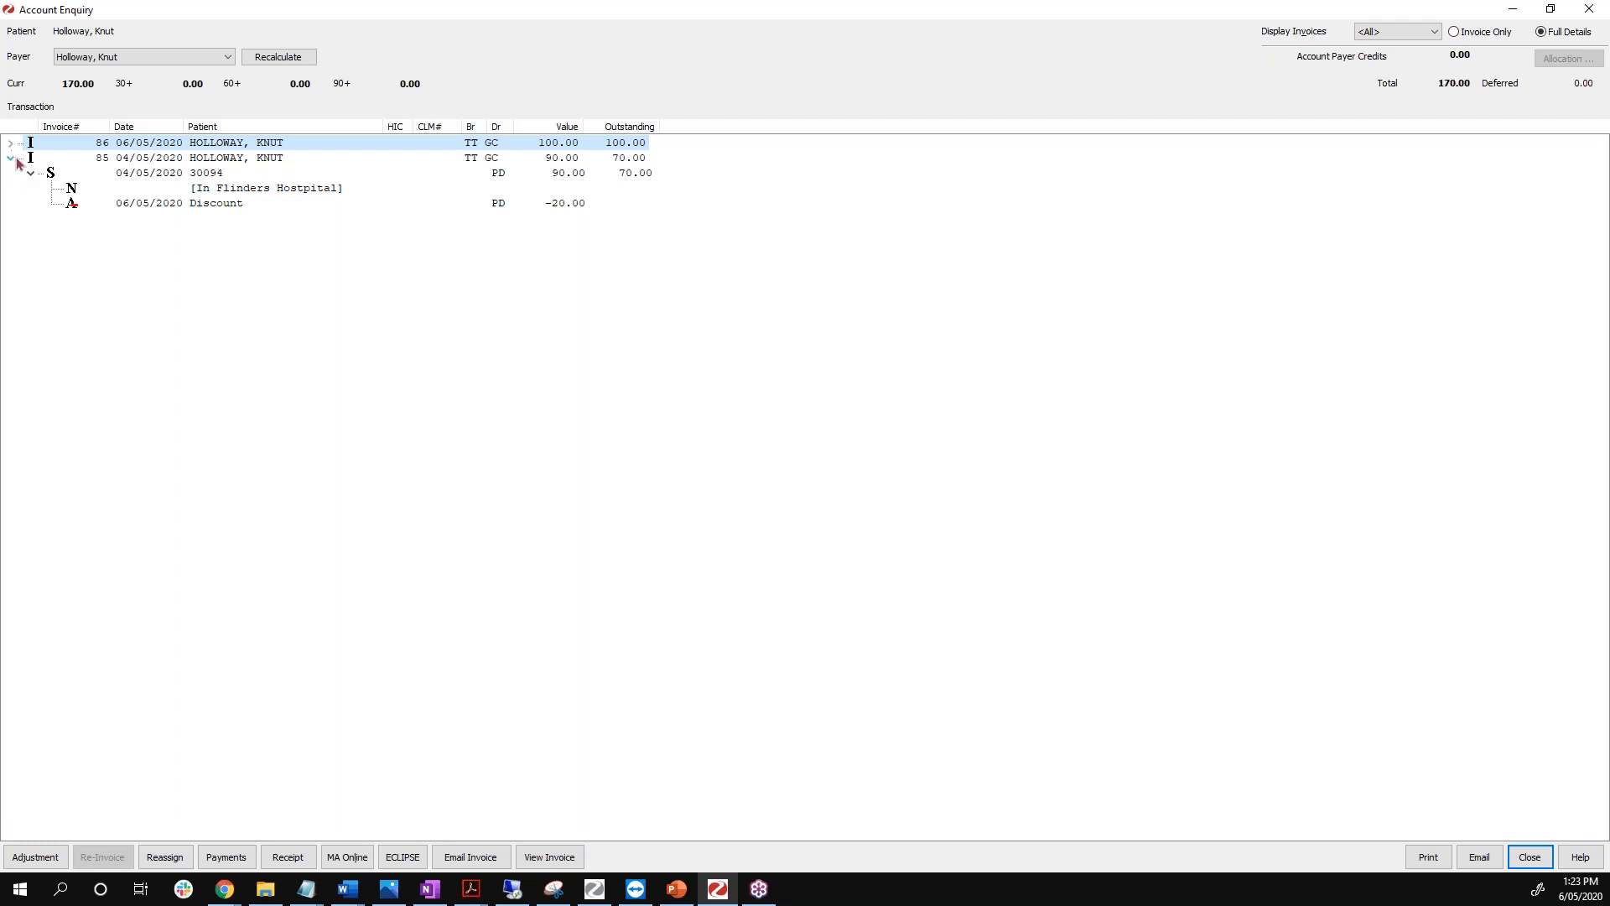
pyautogui.click(11, 158)
pyautogui.click(139, 159)
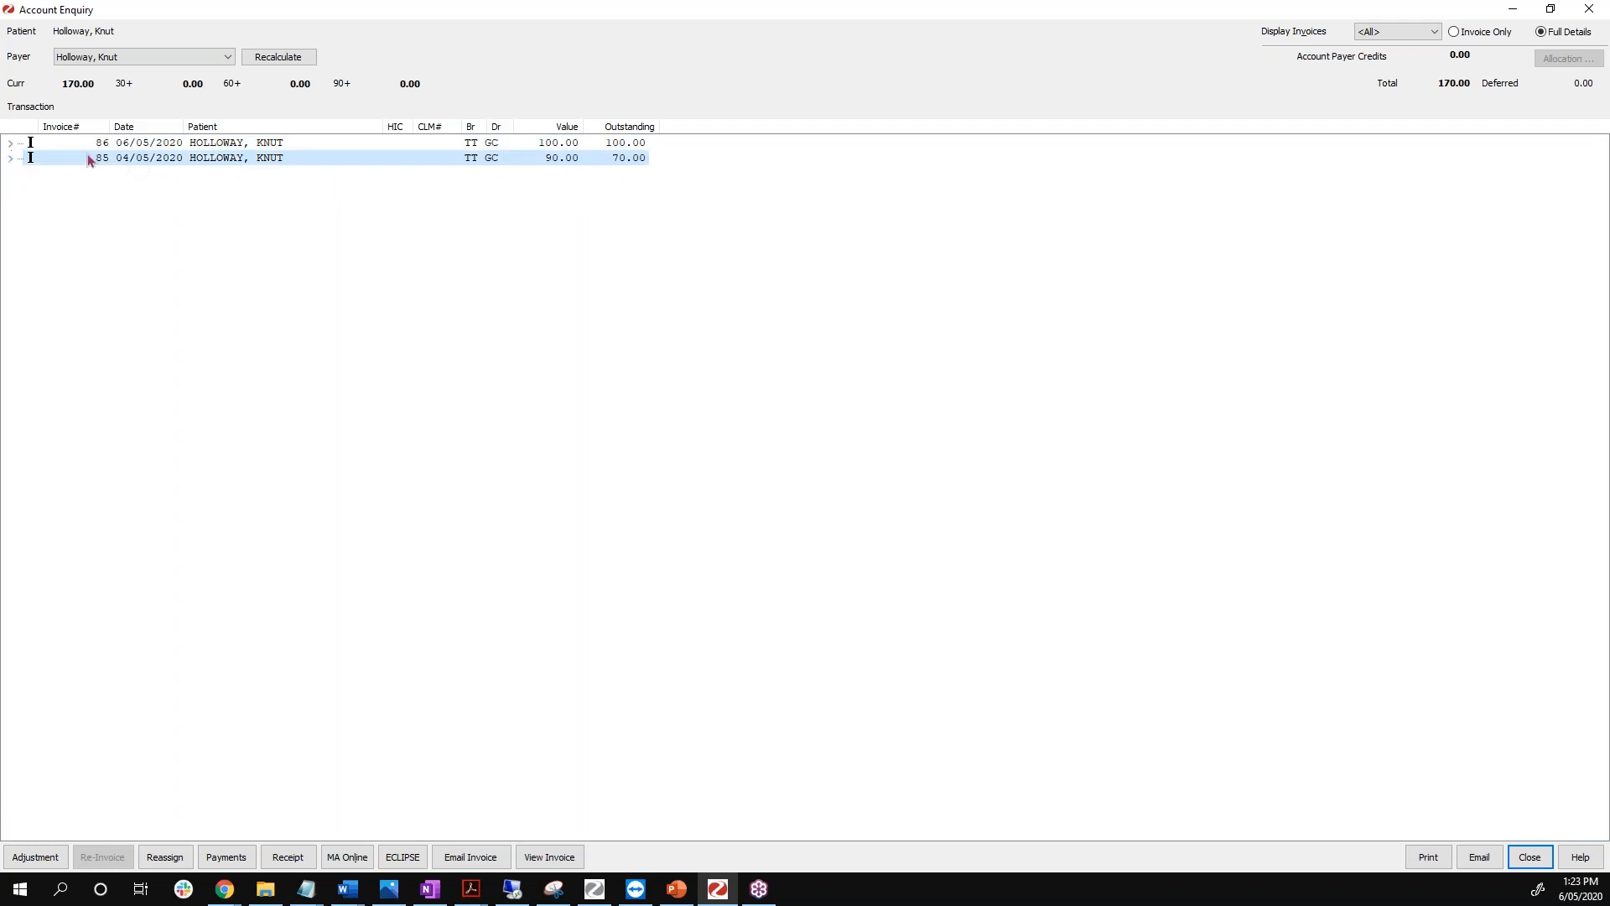
pyautogui.click(120, 146)
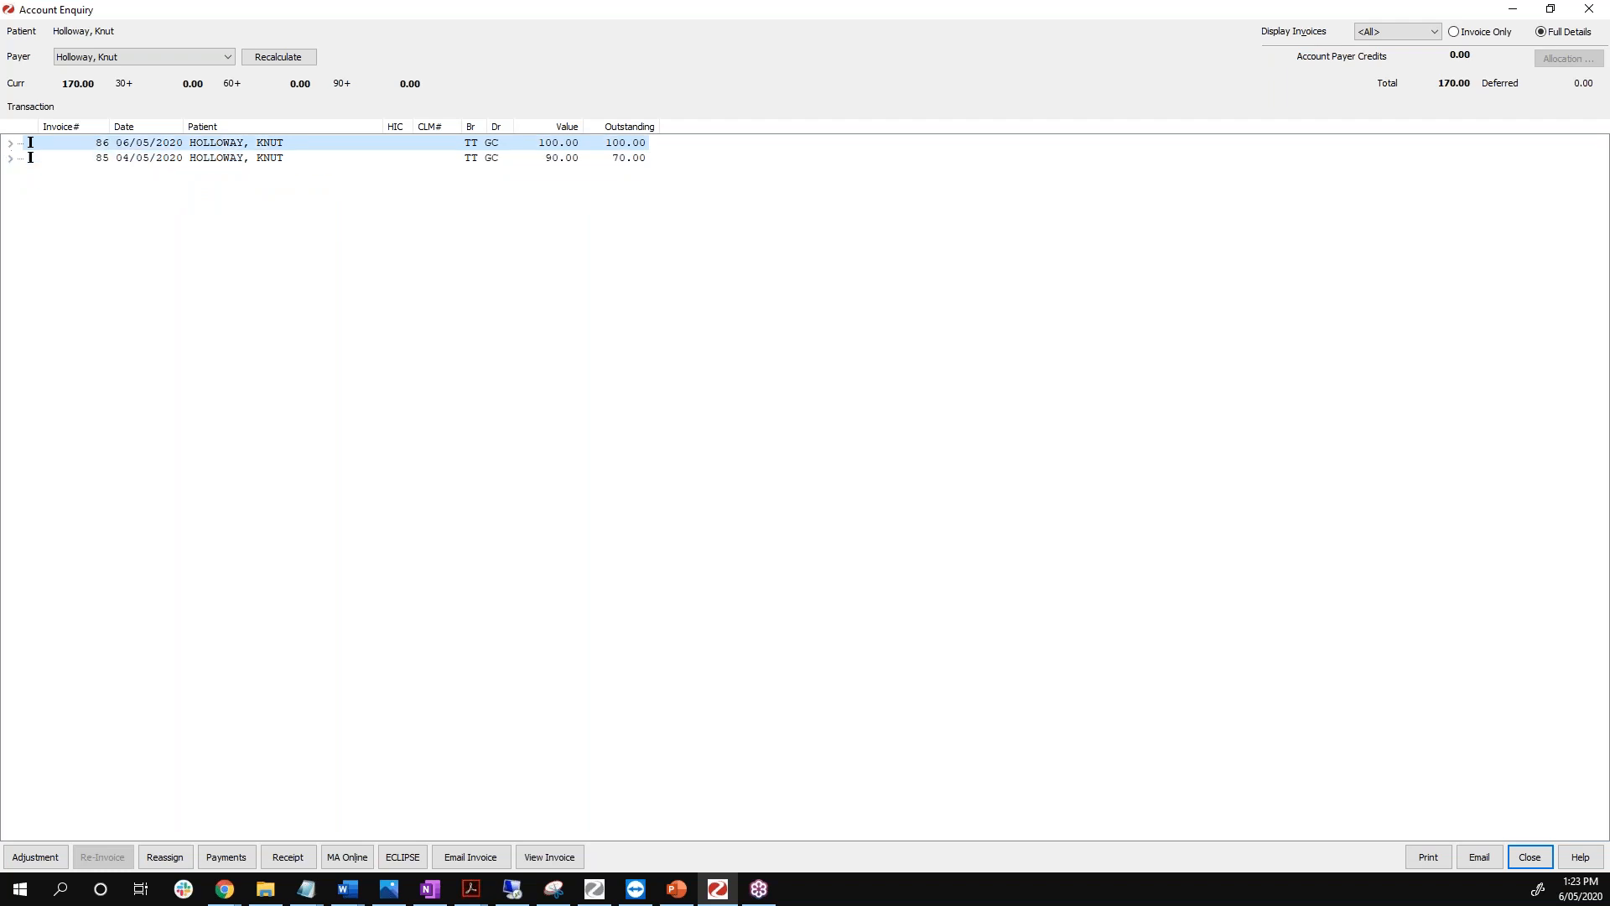
pyautogui.click(121, 162)
pyautogui.click(121, 145)
# Void the item 306 service on the 06/05/2020 invoice with the reason "Void the Service", and save the adjustment.
pyautogui.click(34, 864)
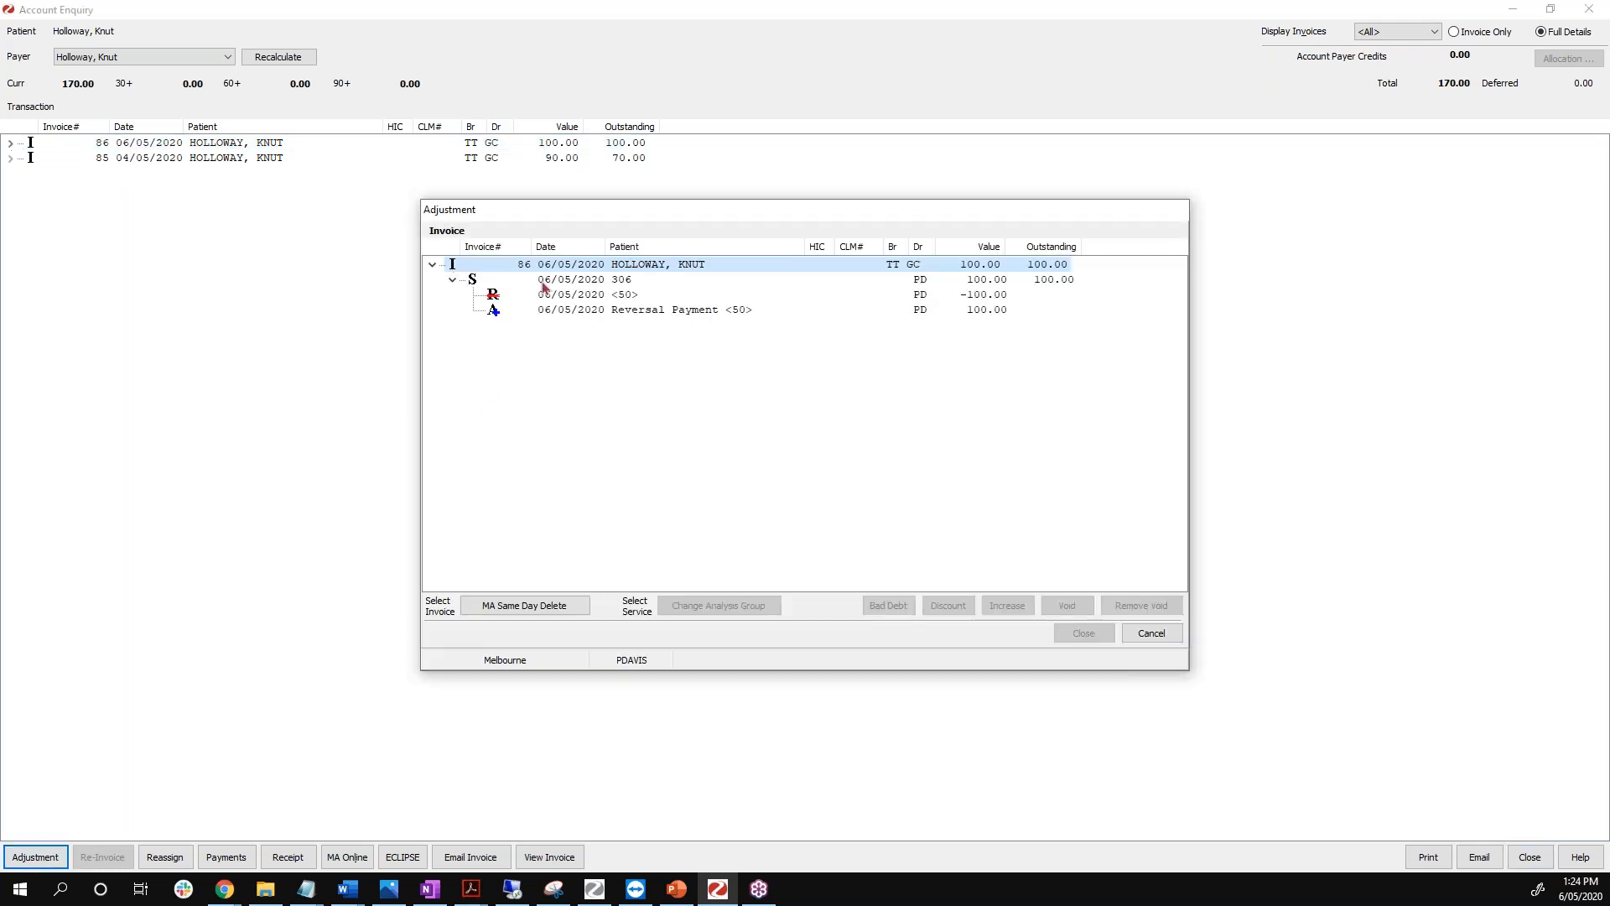
pyautogui.click(602, 287)
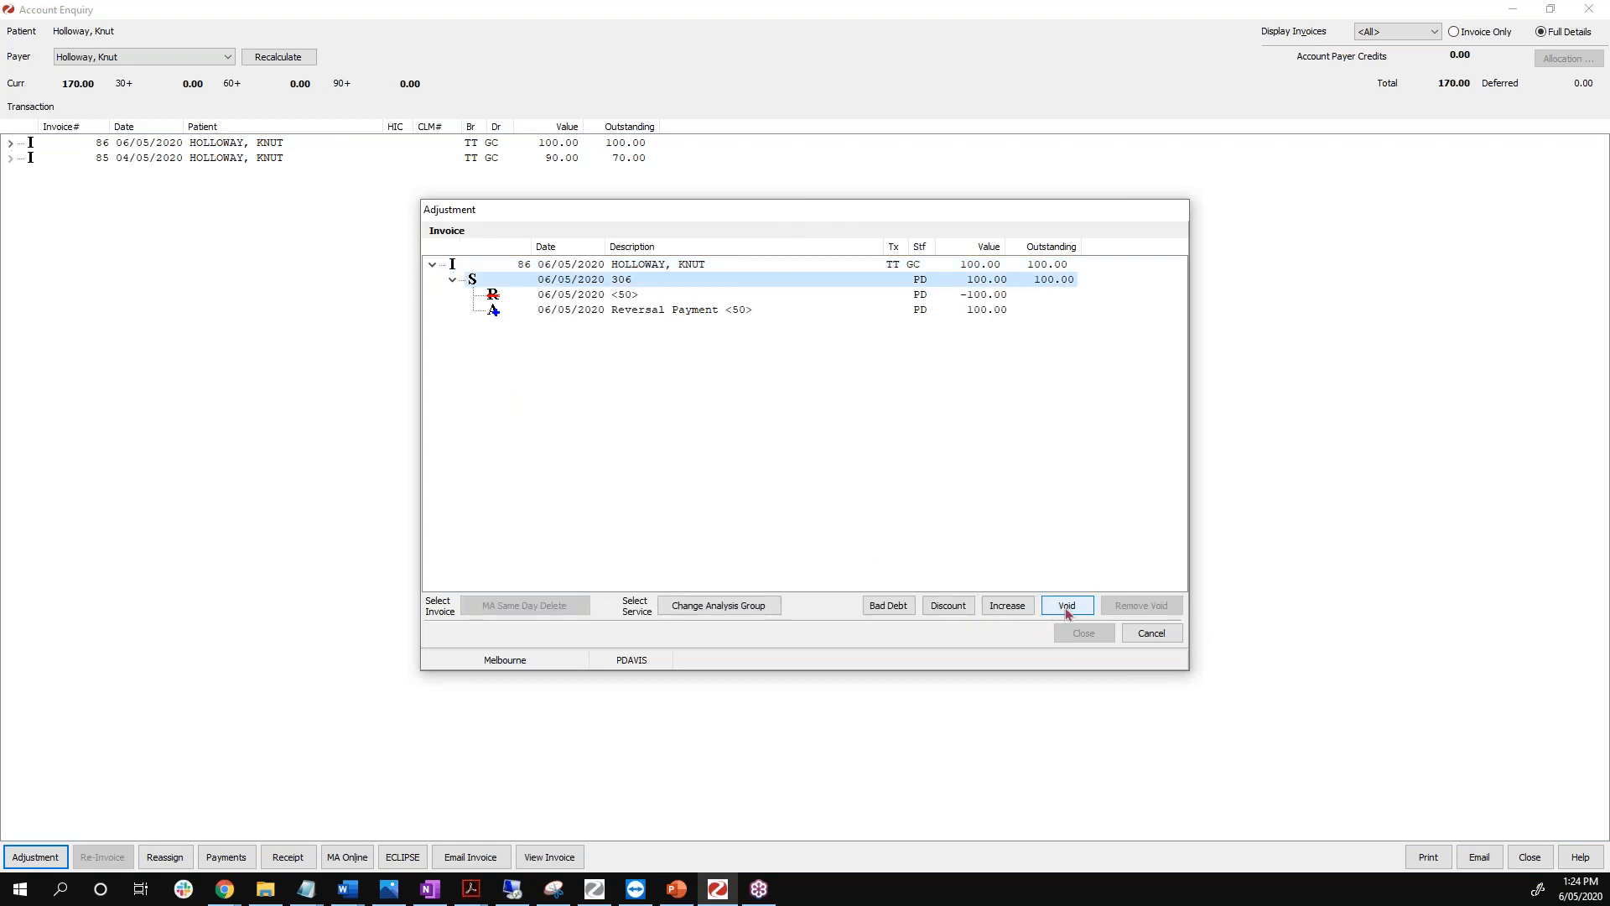
pyautogui.click(1067, 605)
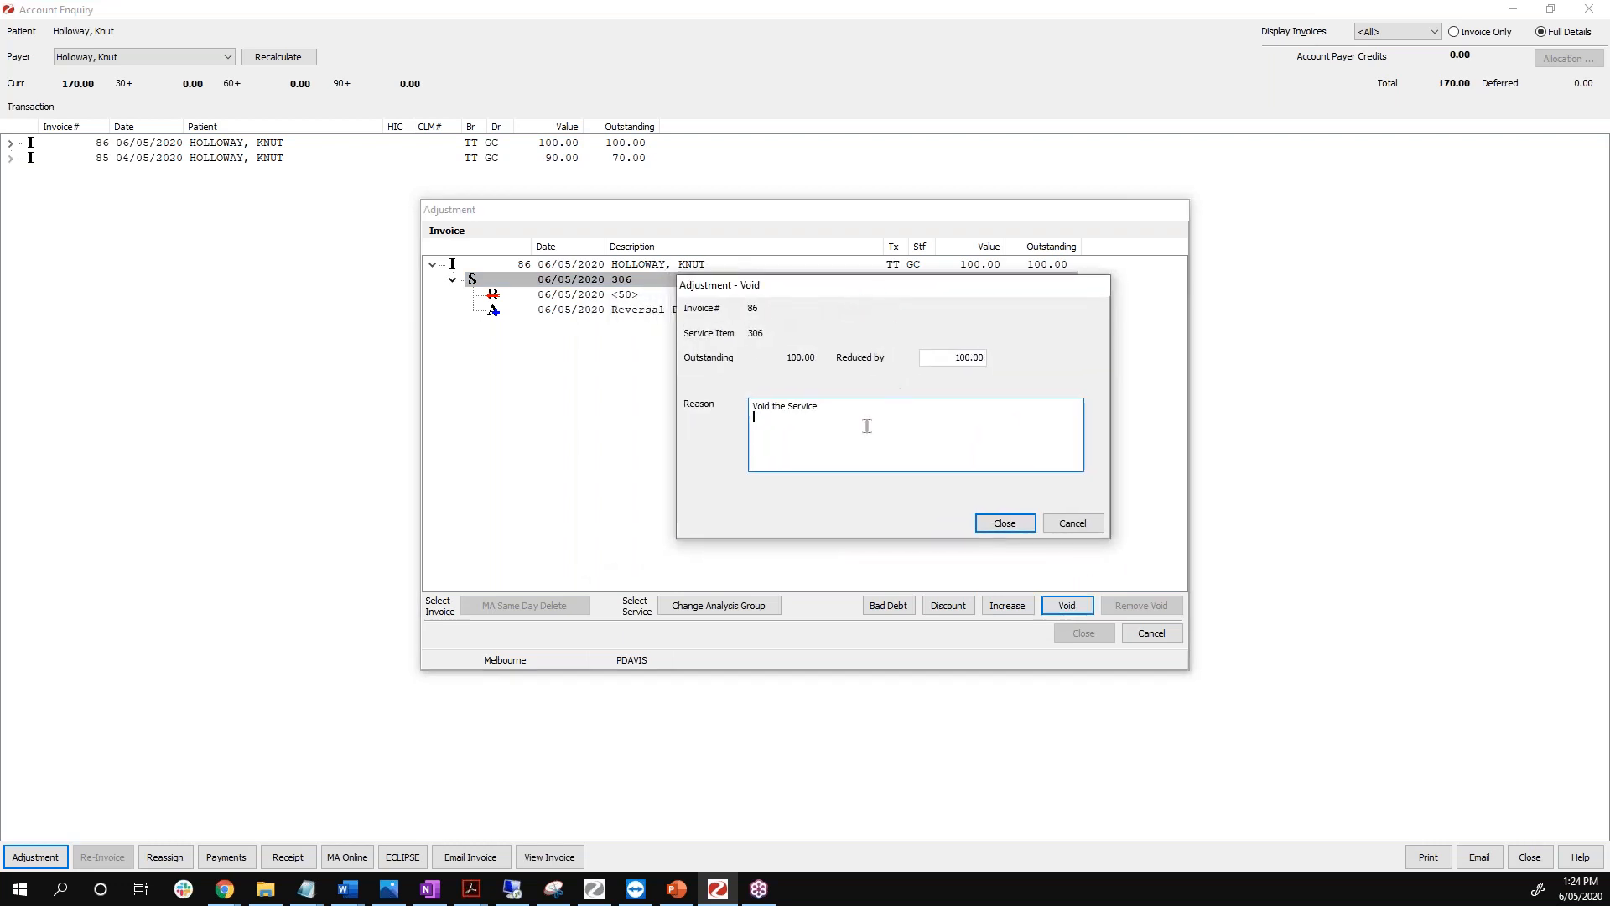
pyautogui.moveTo(811, 295); pyautogui.dragTo(1001, 294)
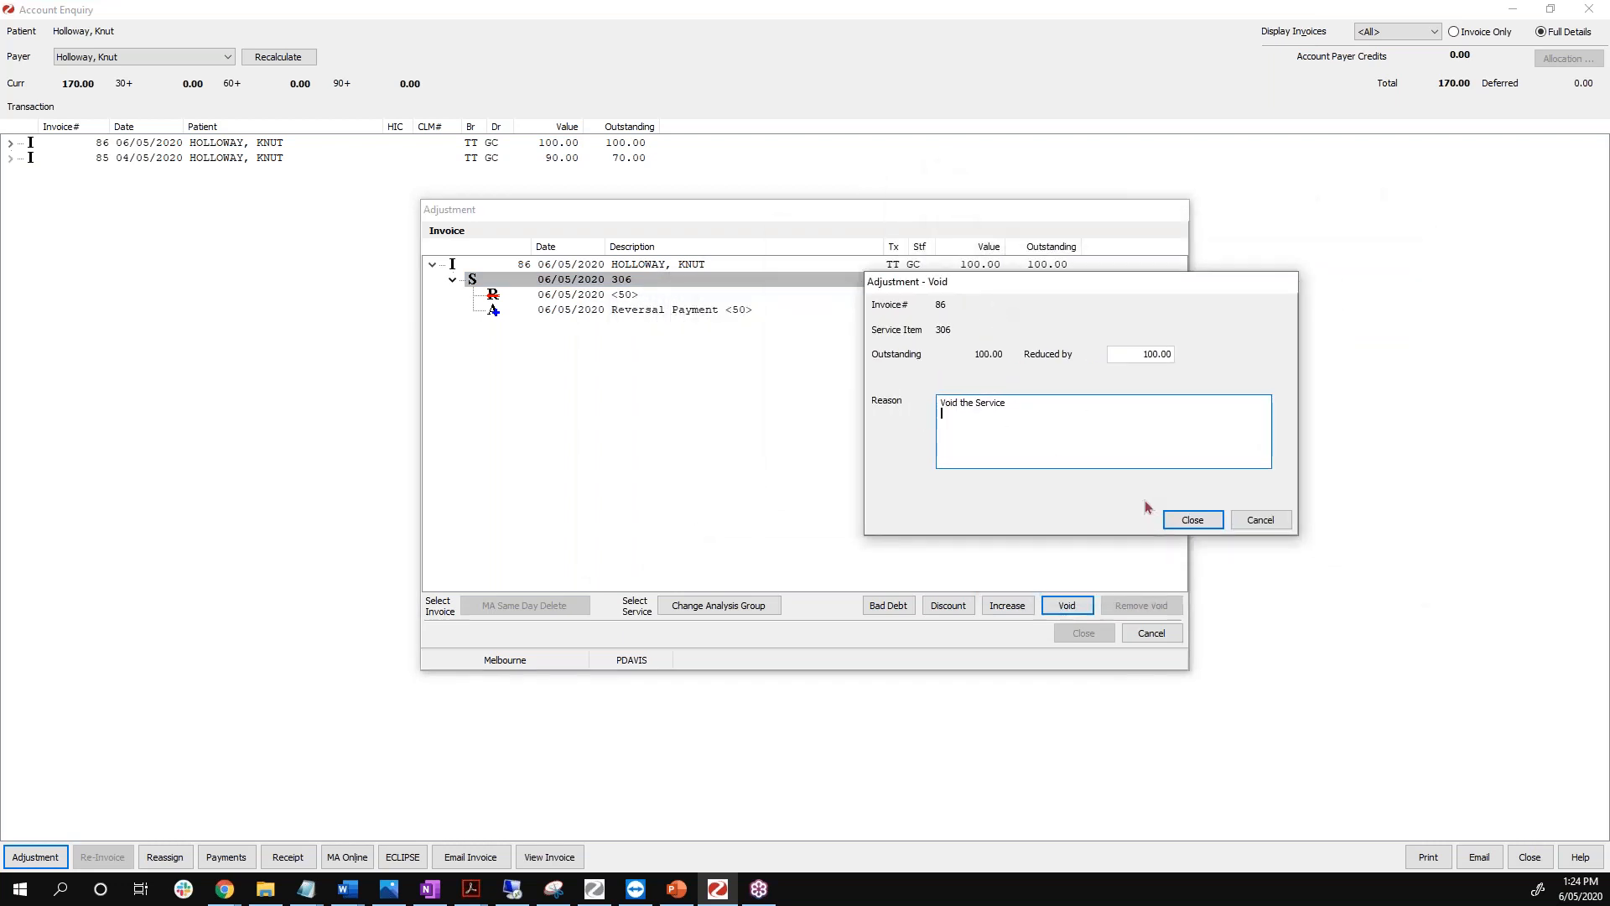
pyautogui.click(1189, 522)
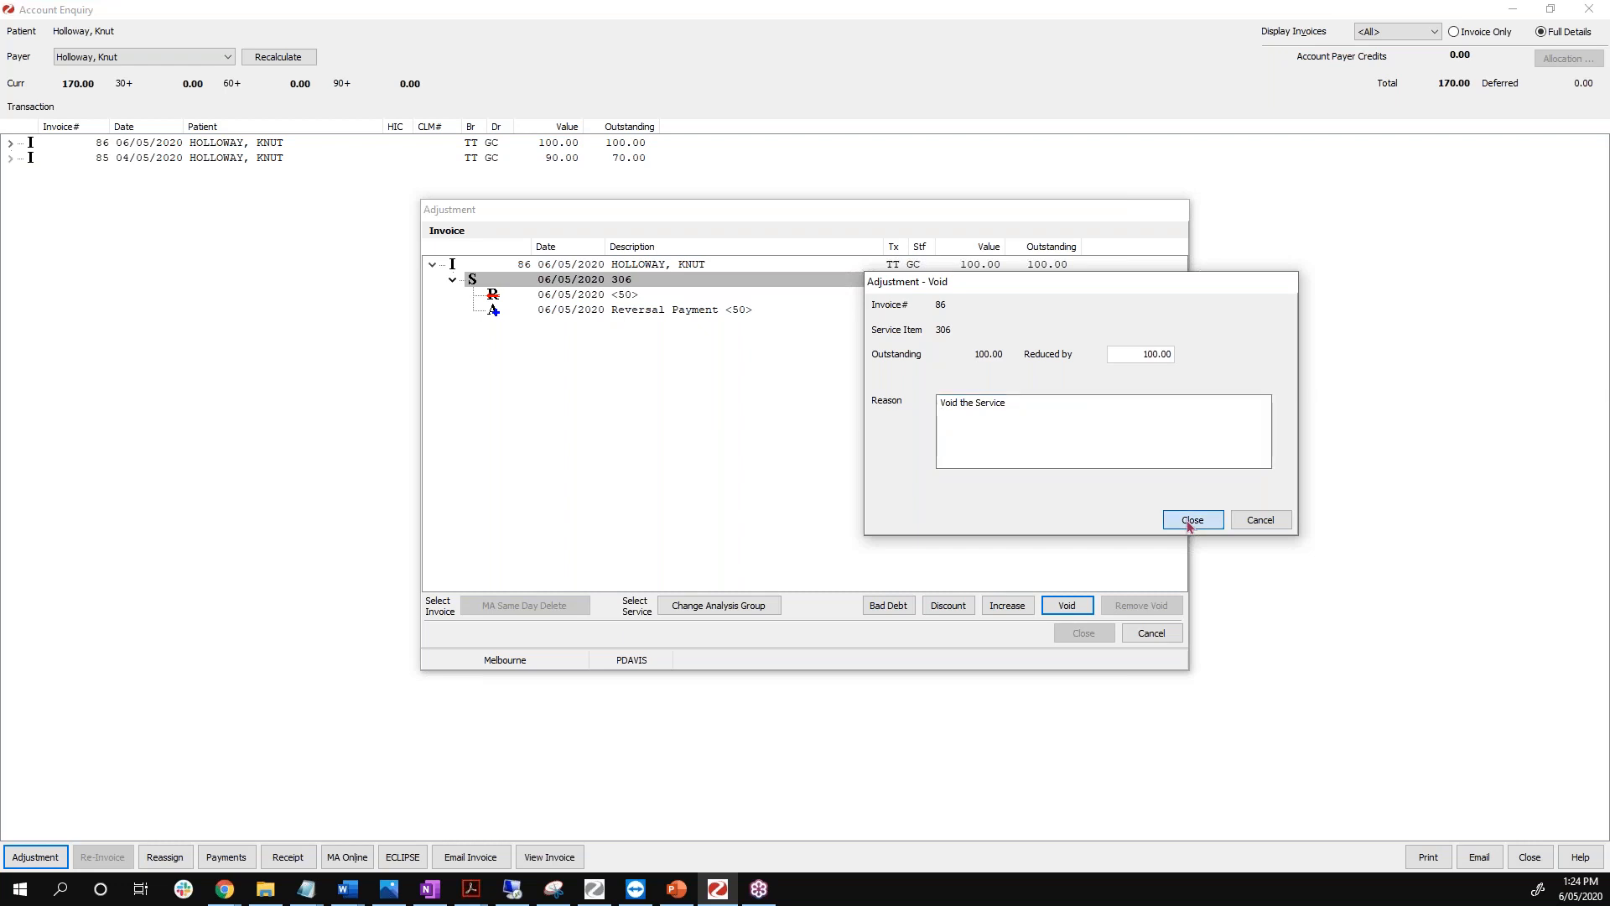
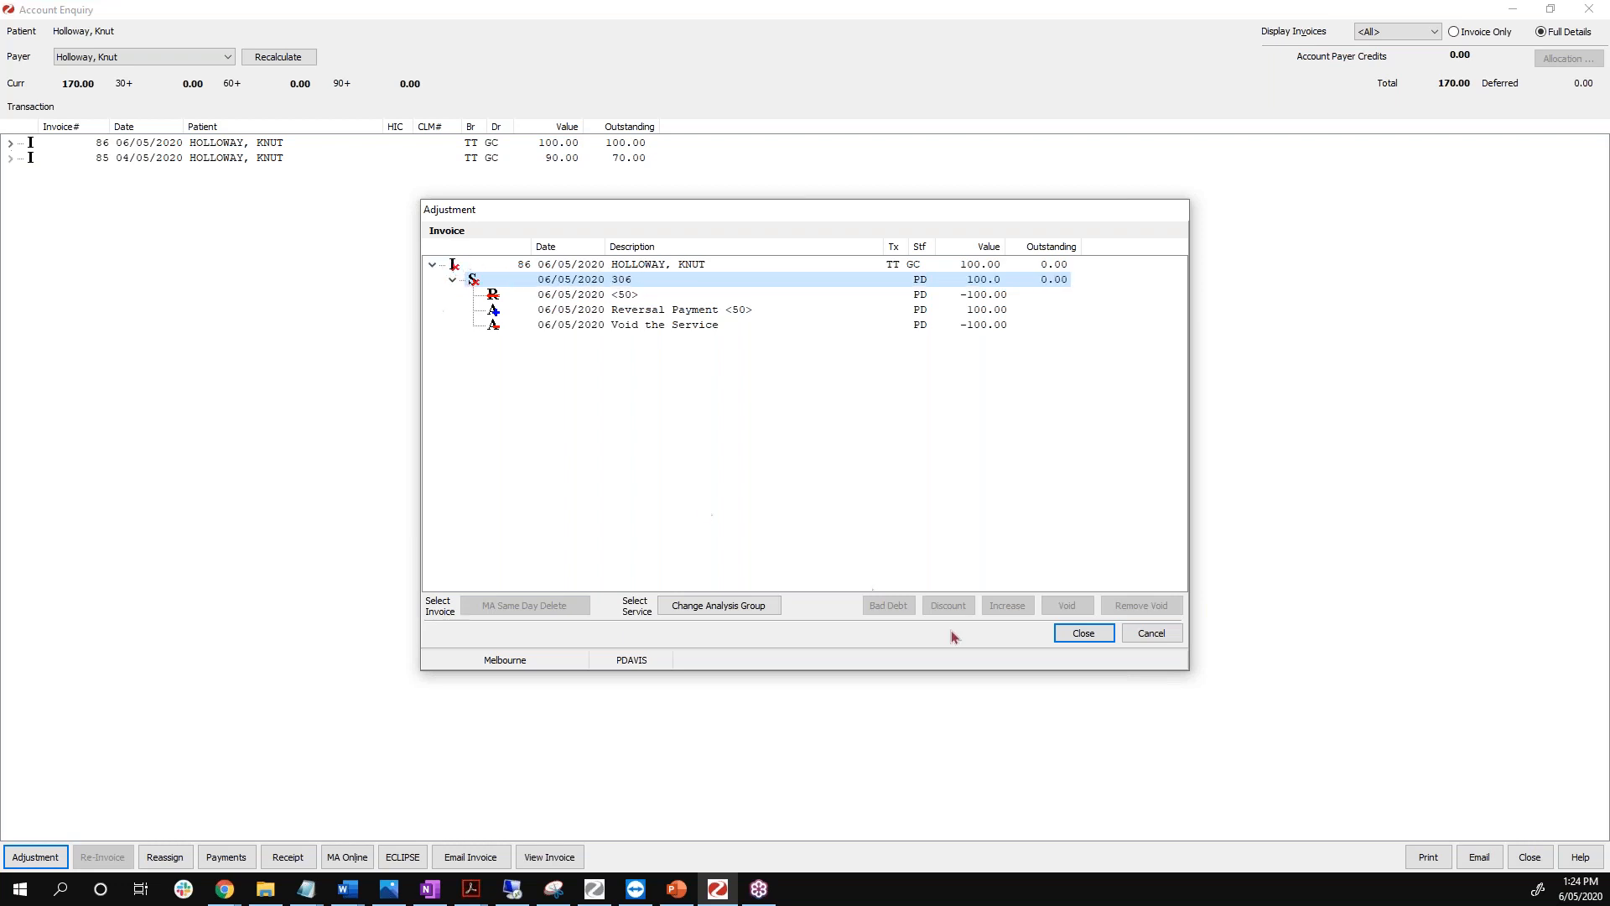
pyautogui.click(1082, 634)
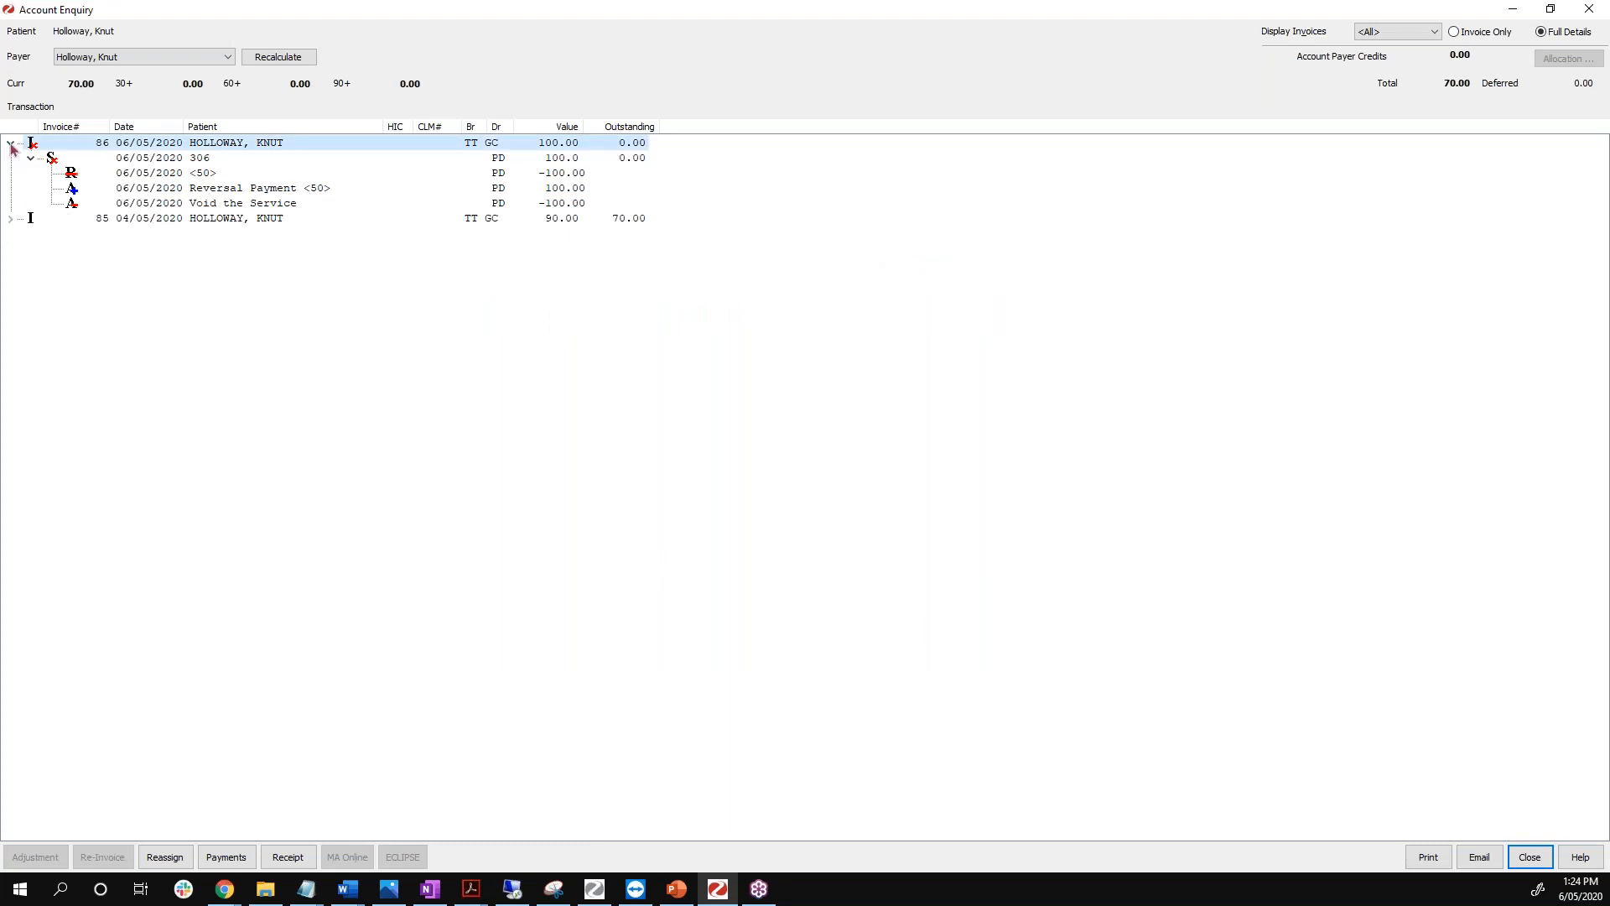
# Examine the reversal and void lines of the 06/05/2020 invoice, then collapse it and expand the 04/05/2020 invoice.
pyautogui.click(204, 191)
pyautogui.click(207, 205)
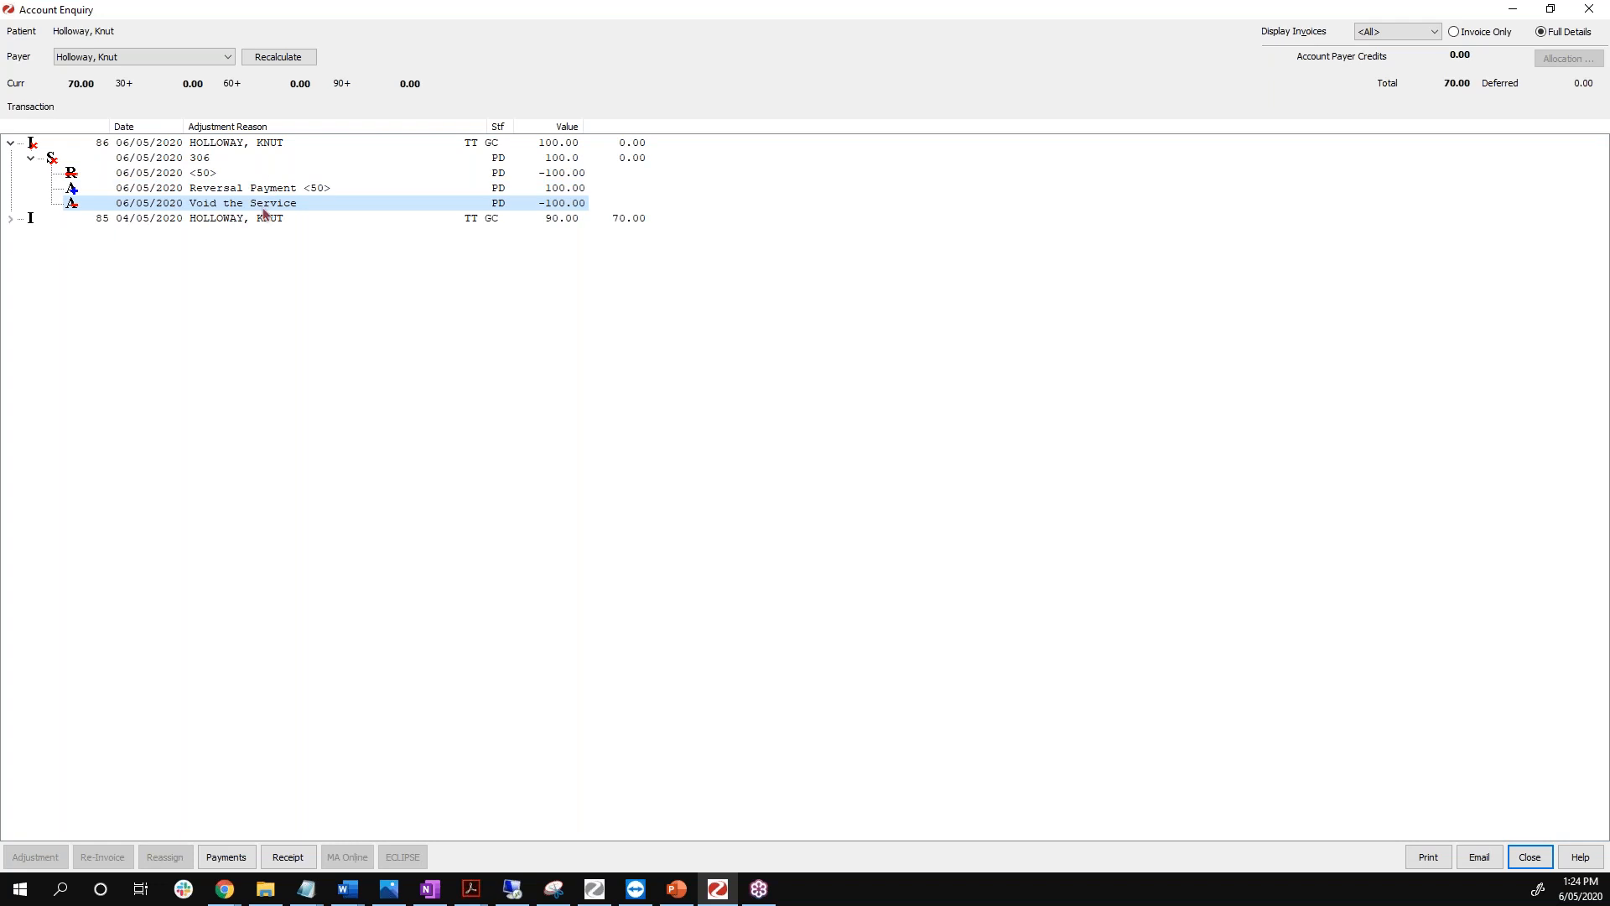
pyautogui.doubleClick(199, 224)
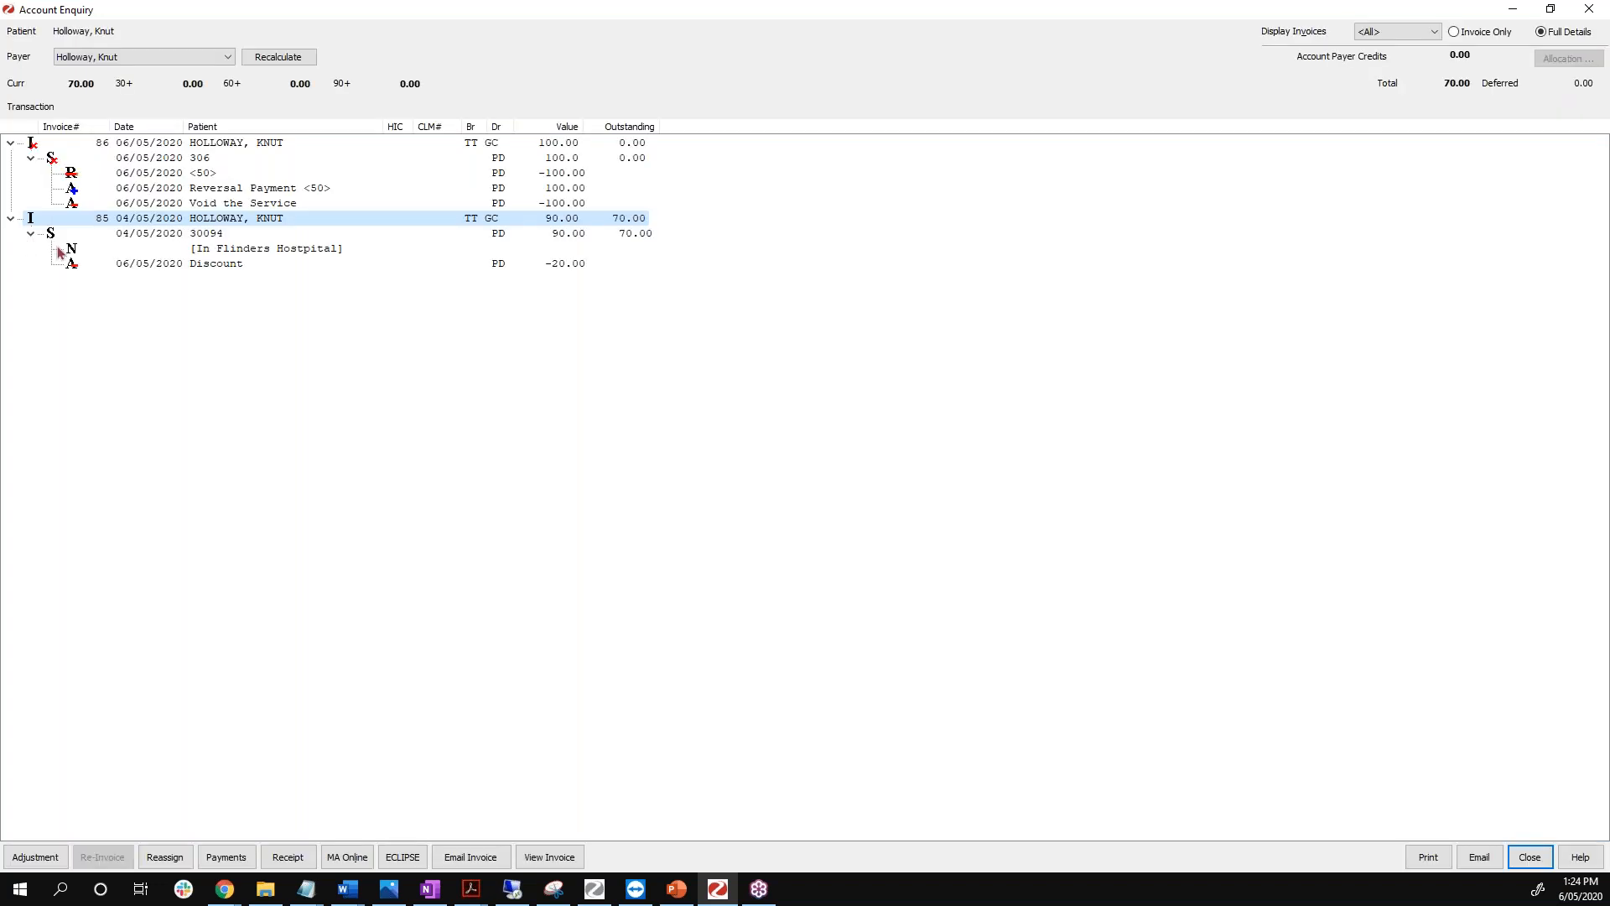
pyautogui.click(10, 144)
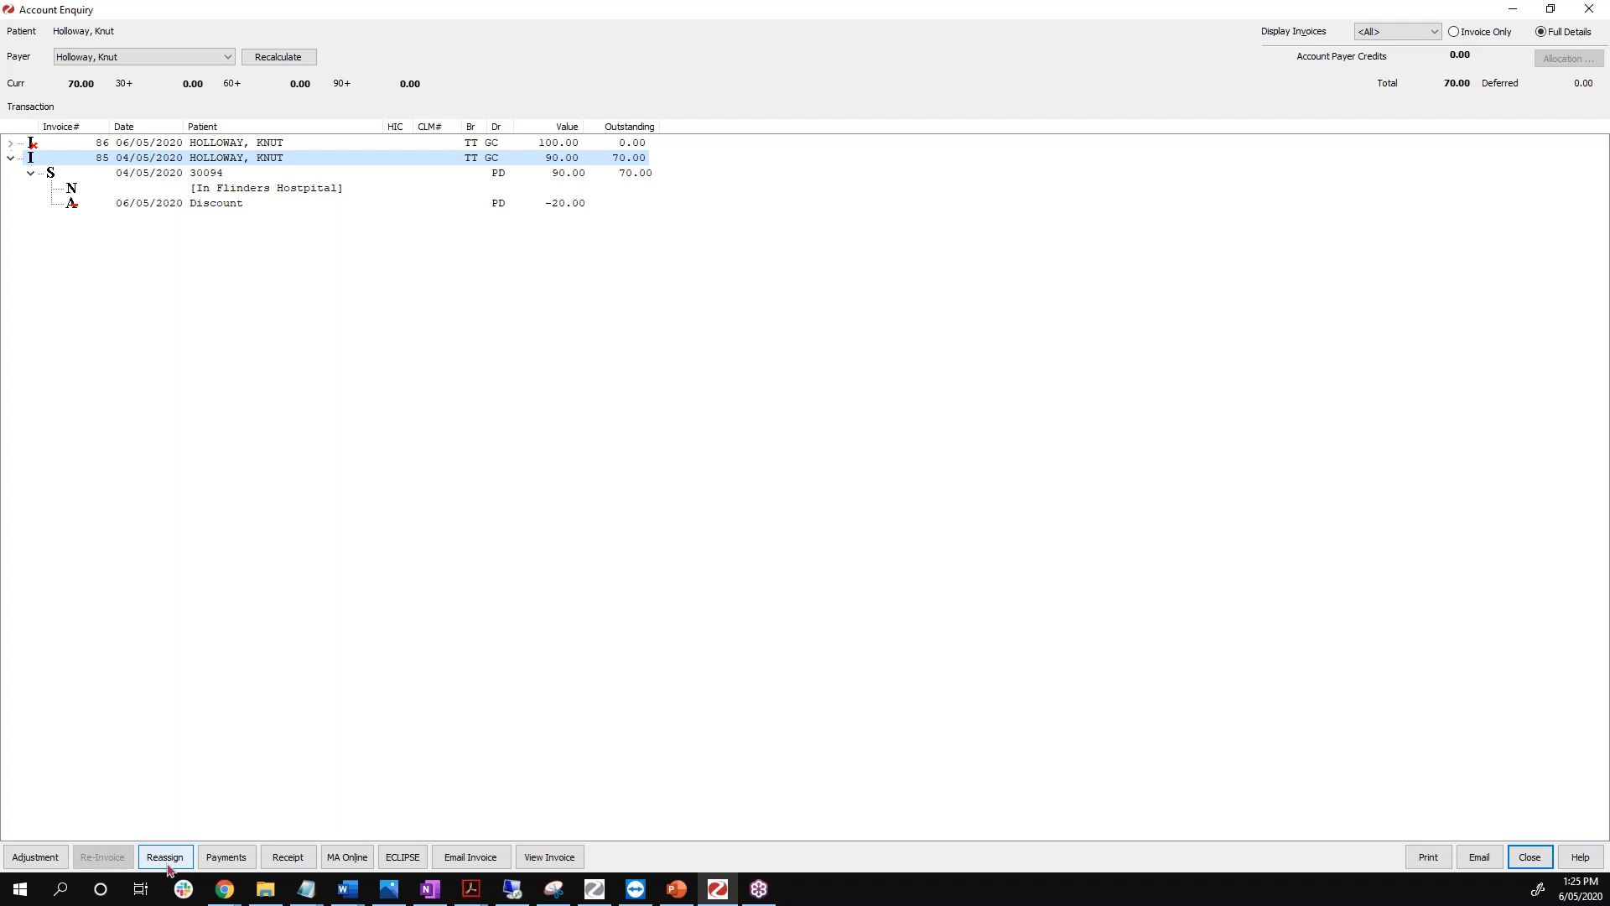
# Open the payment enquiry, select the 06/05/2020 receipt, and set the payment period's start date to 05/05/2019.
pyautogui.click(225, 857)
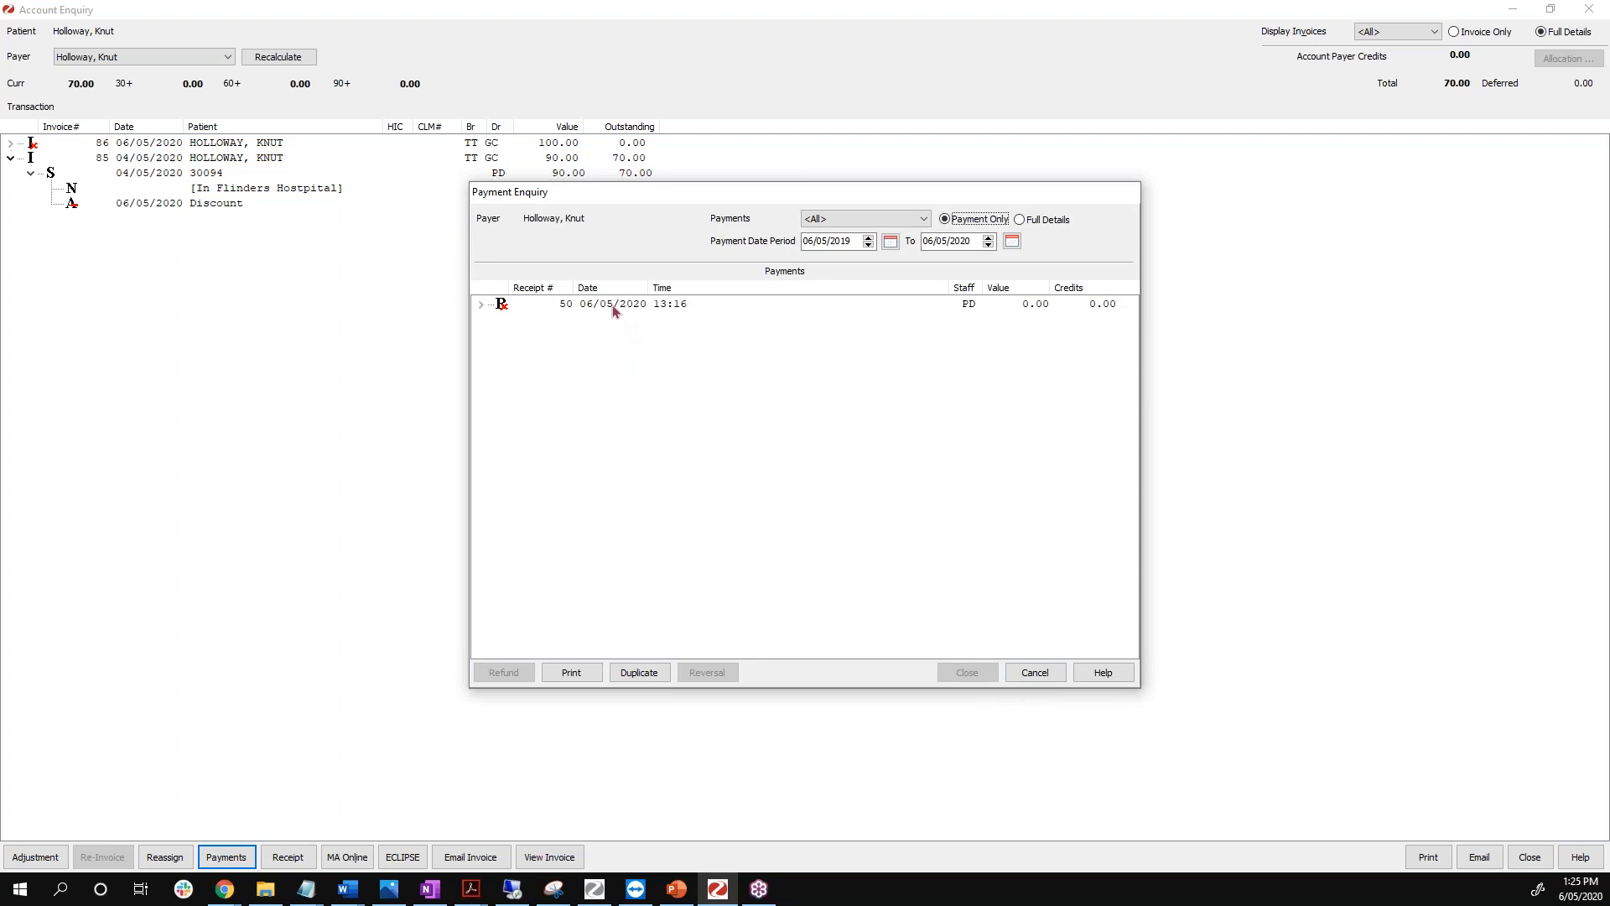
pyautogui.click(615, 309)
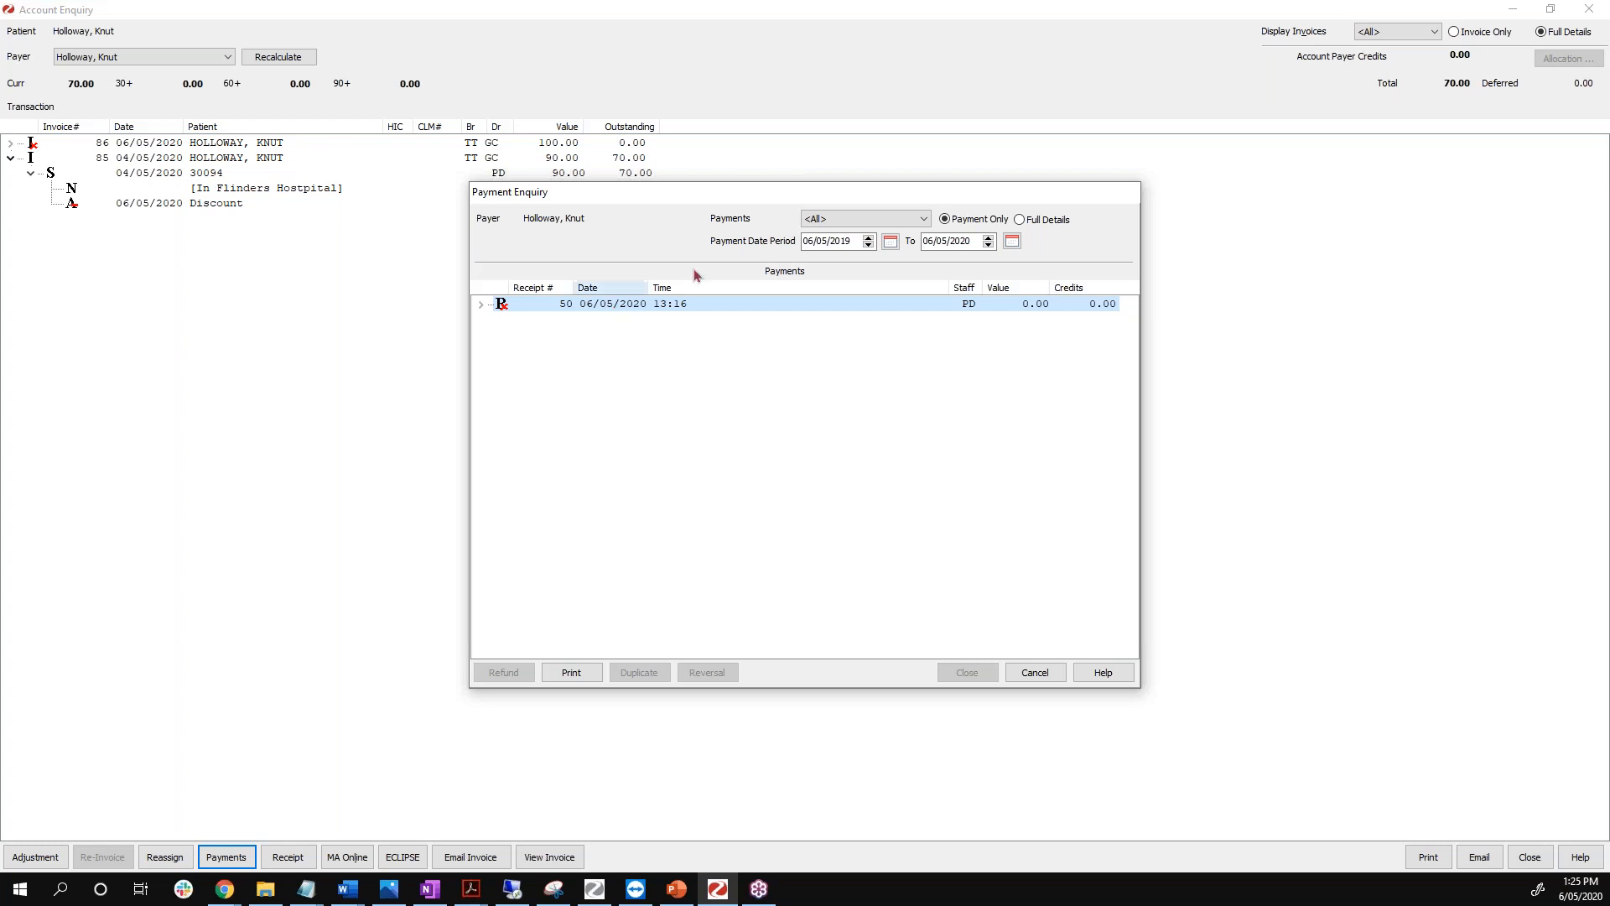
pyautogui.click(802, 240)
pyautogui.moveTo(802, 240); pyautogui.dragTo(857, 241)
pyautogui.click(832, 241)
pyautogui.click(941, 242)
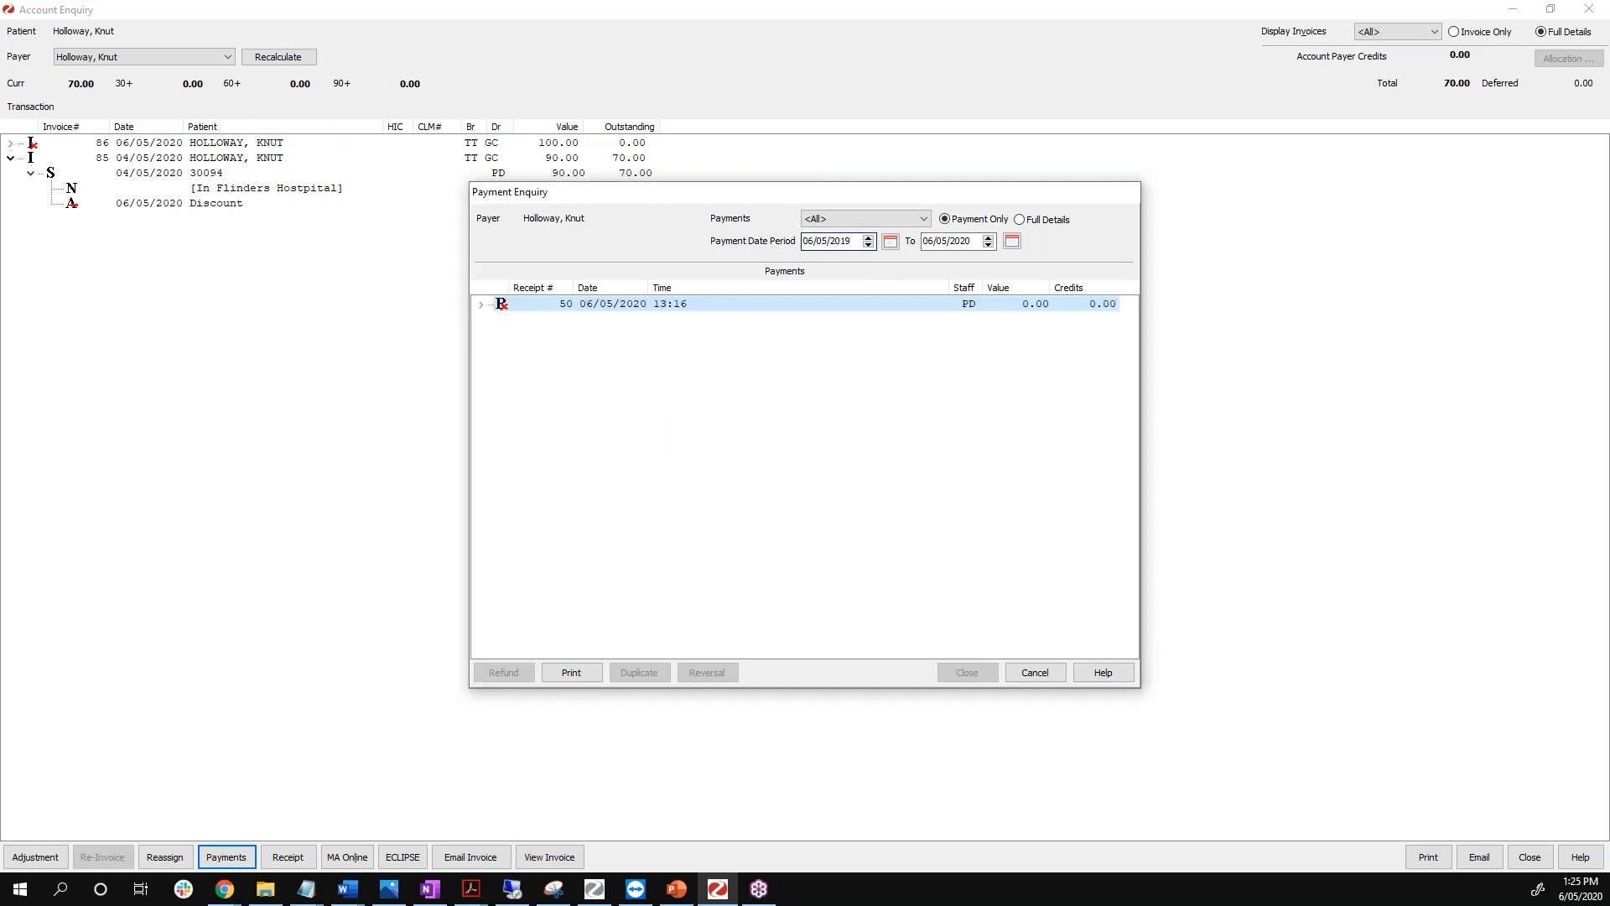
pyautogui.click(869, 244)
pyautogui.click(826, 240)
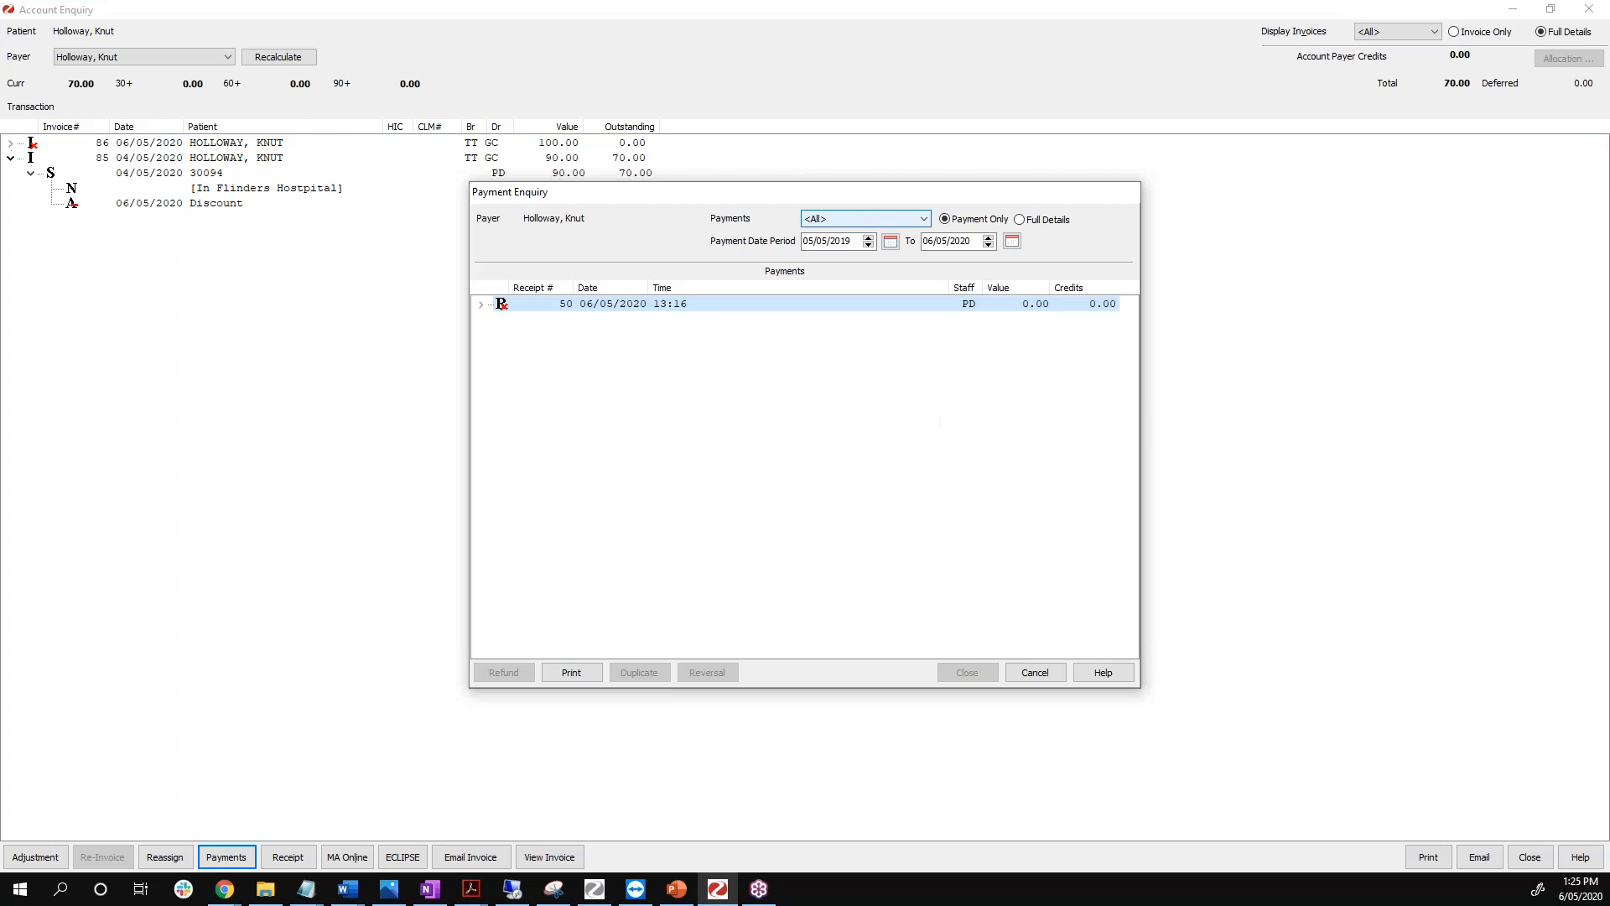
# Filter the payments to Fully Allocated, restore the filter to <All>, and leave the payment enquiry.
pyautogui.click(848, 221)
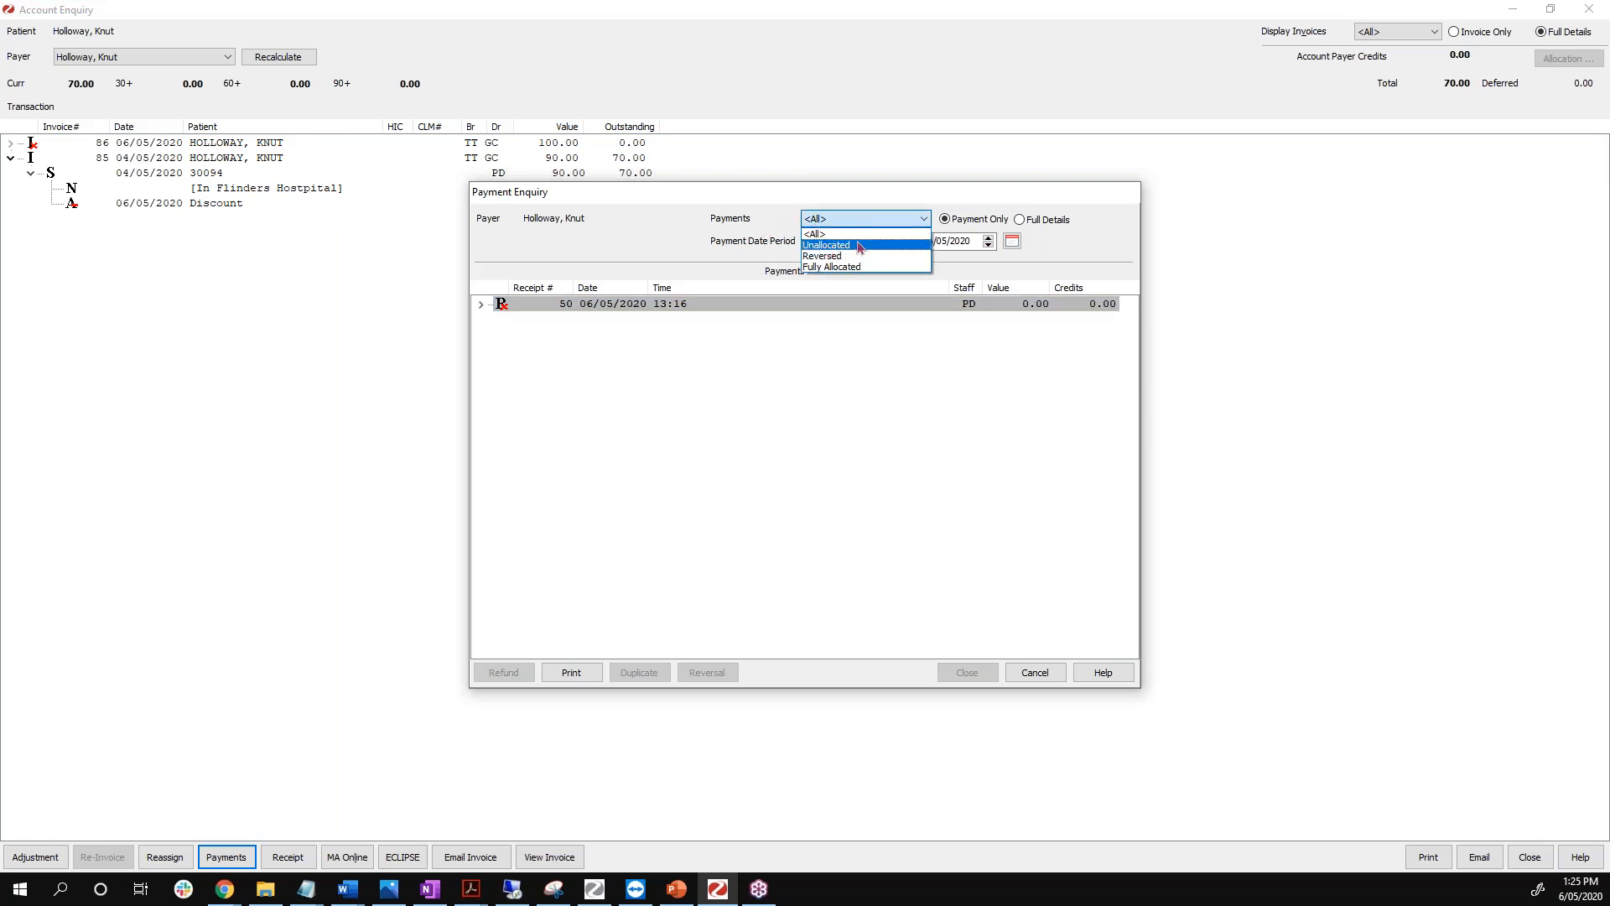
pyautogui.click(818, 267)
pyautogui.click(839, 219)
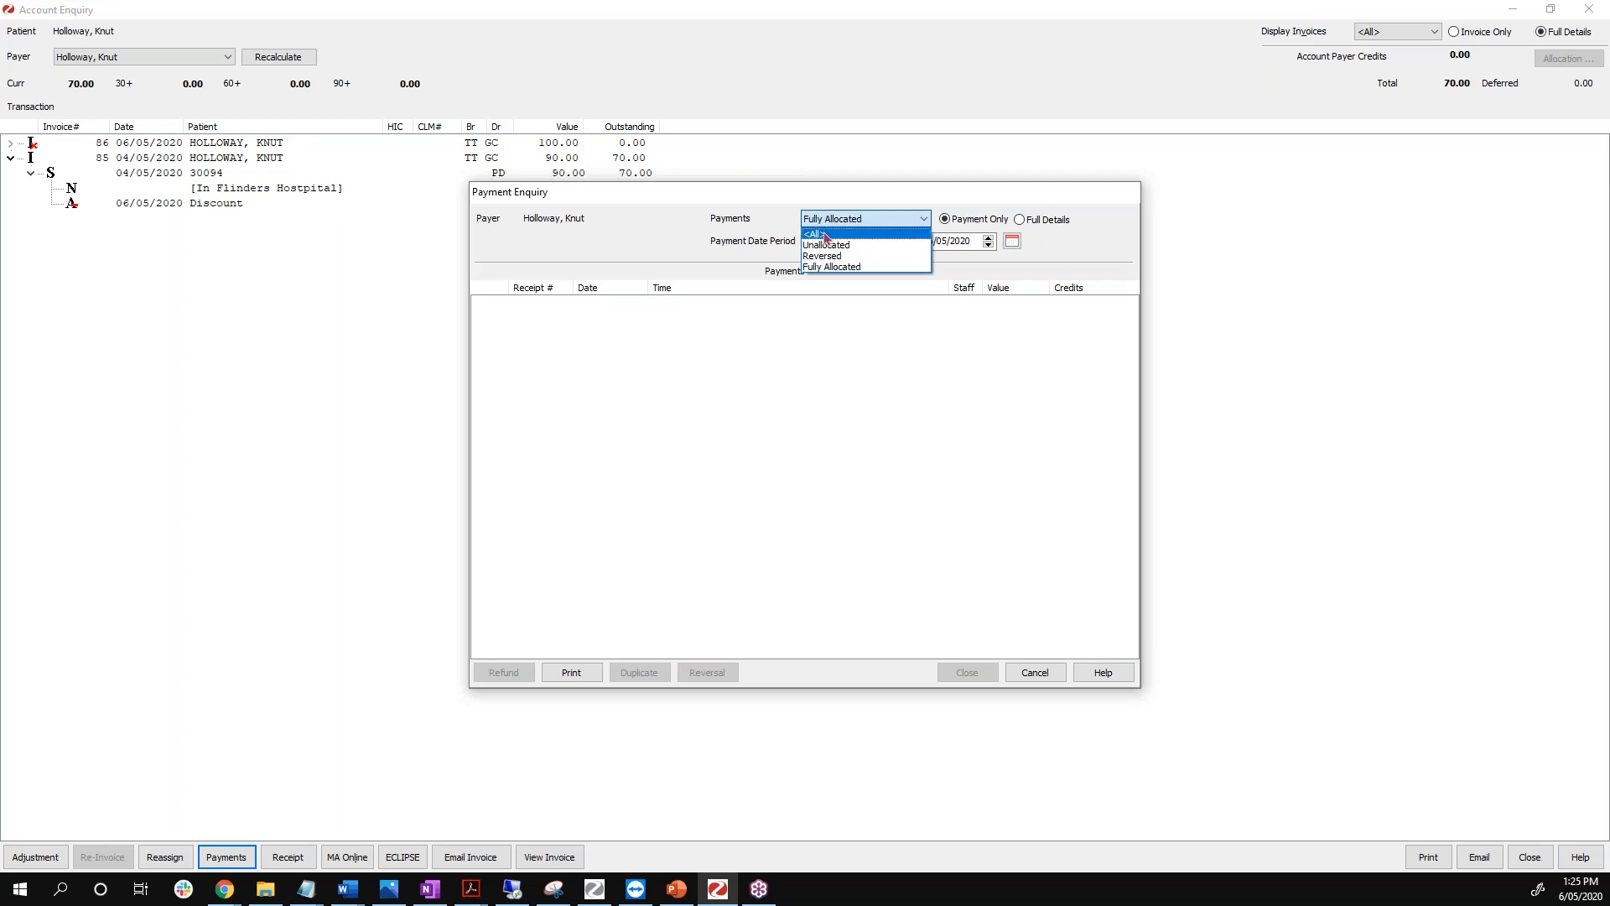
pyautogui.click(839, 234)
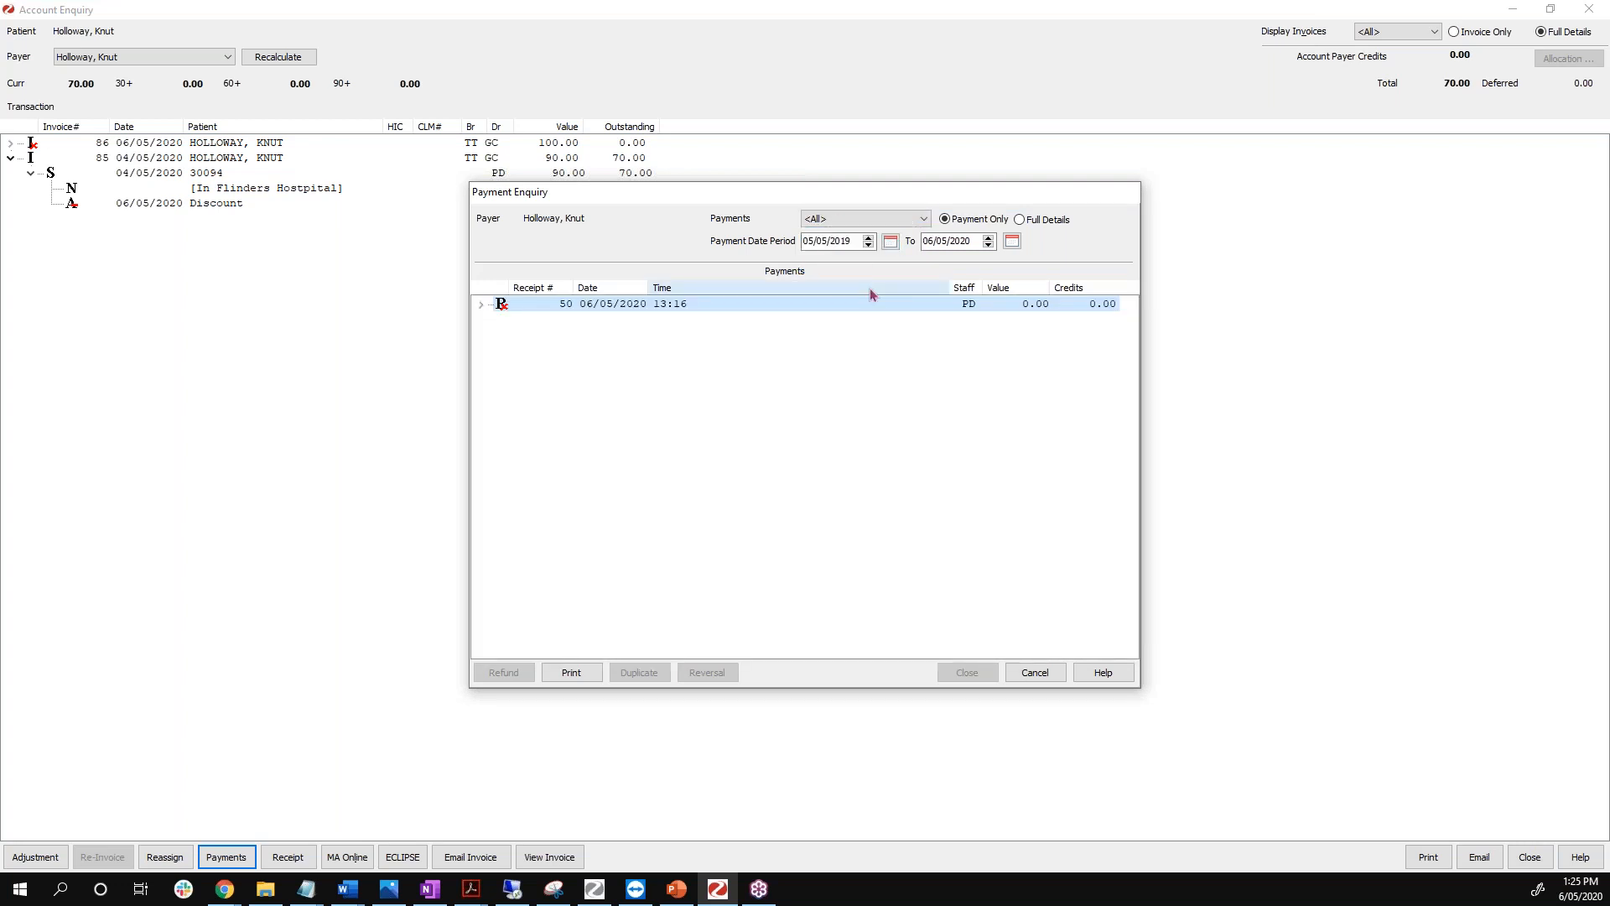
pyautogui.click(1035, 673)
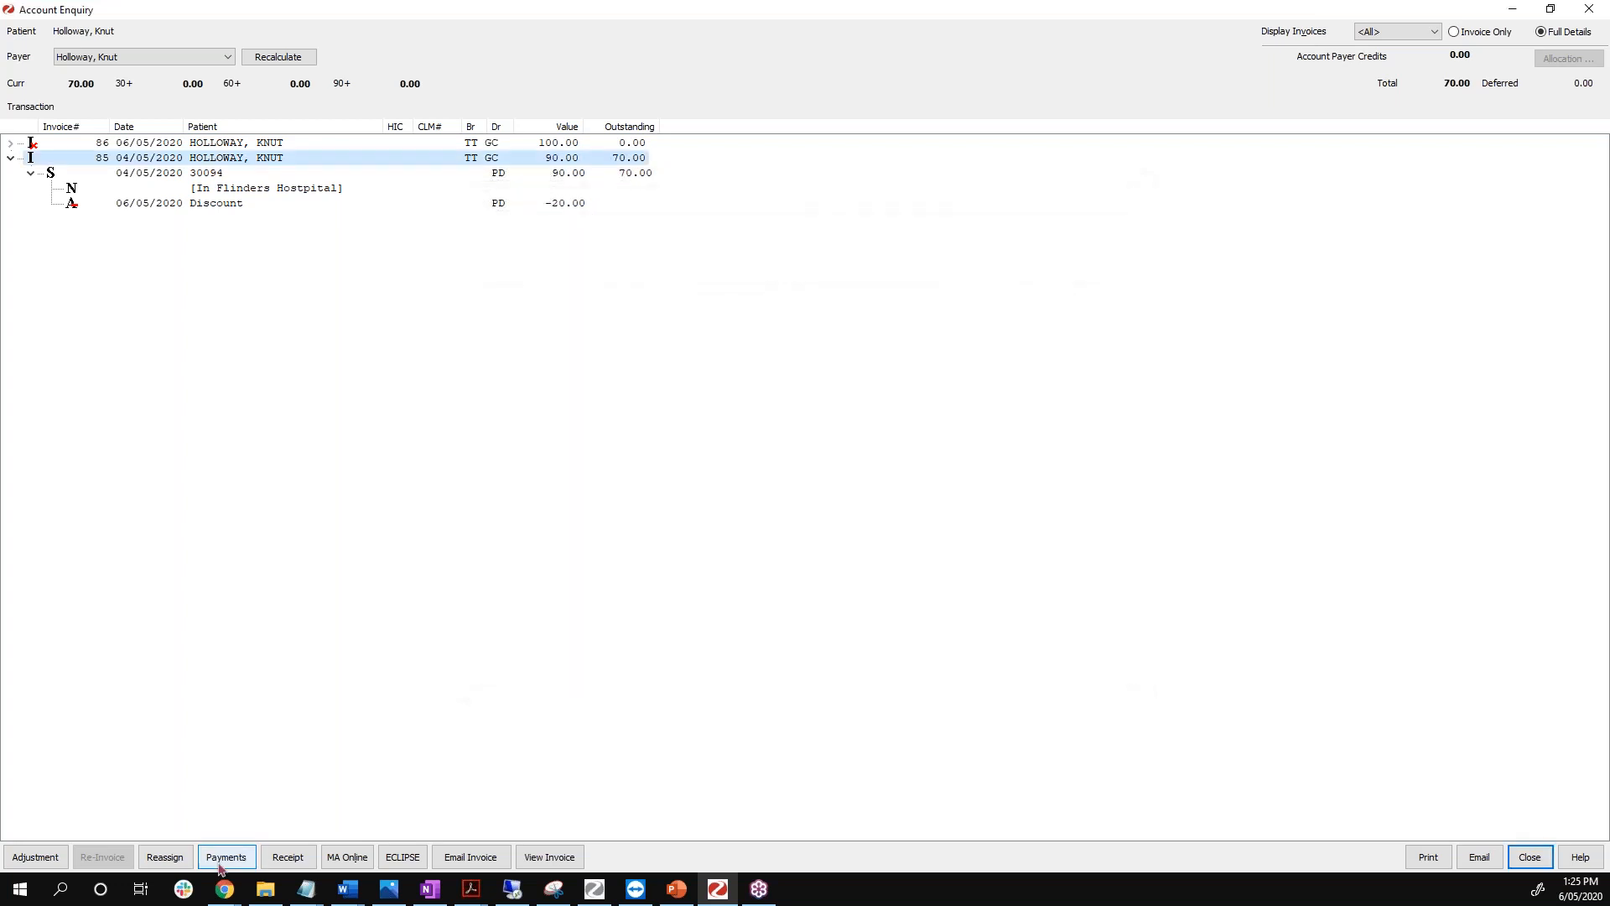
# Collapse the 04/05/2020 invoice and start a receipt payment as a Direct Deposit with an amount of 70.00.
pyautogui.click(11, 157)
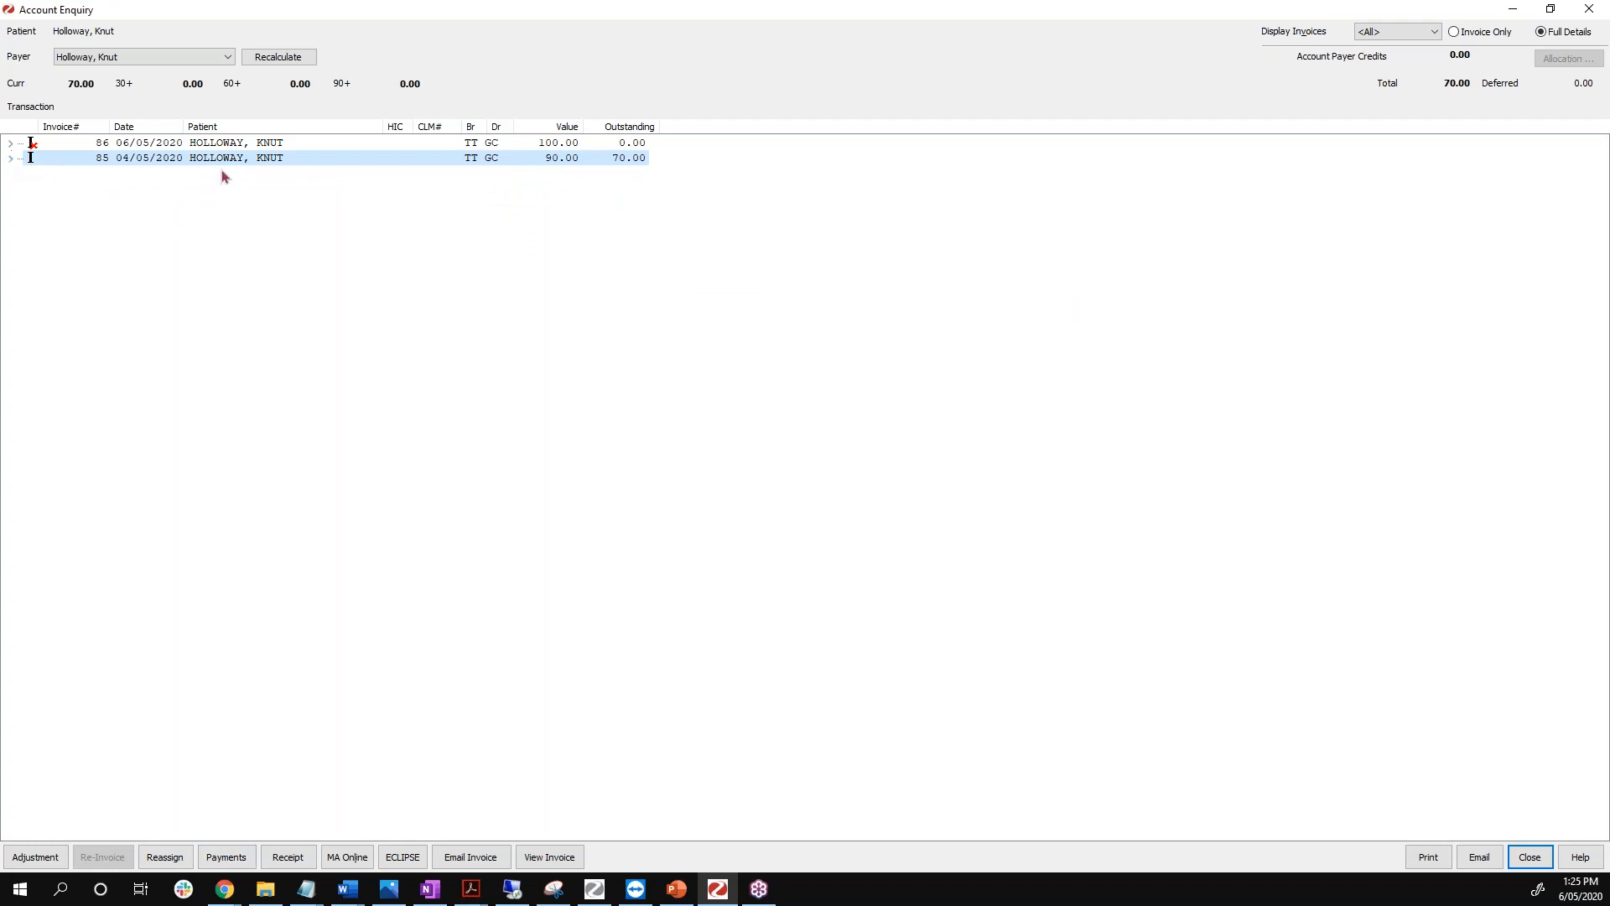
pyautogui.click(286, 859)
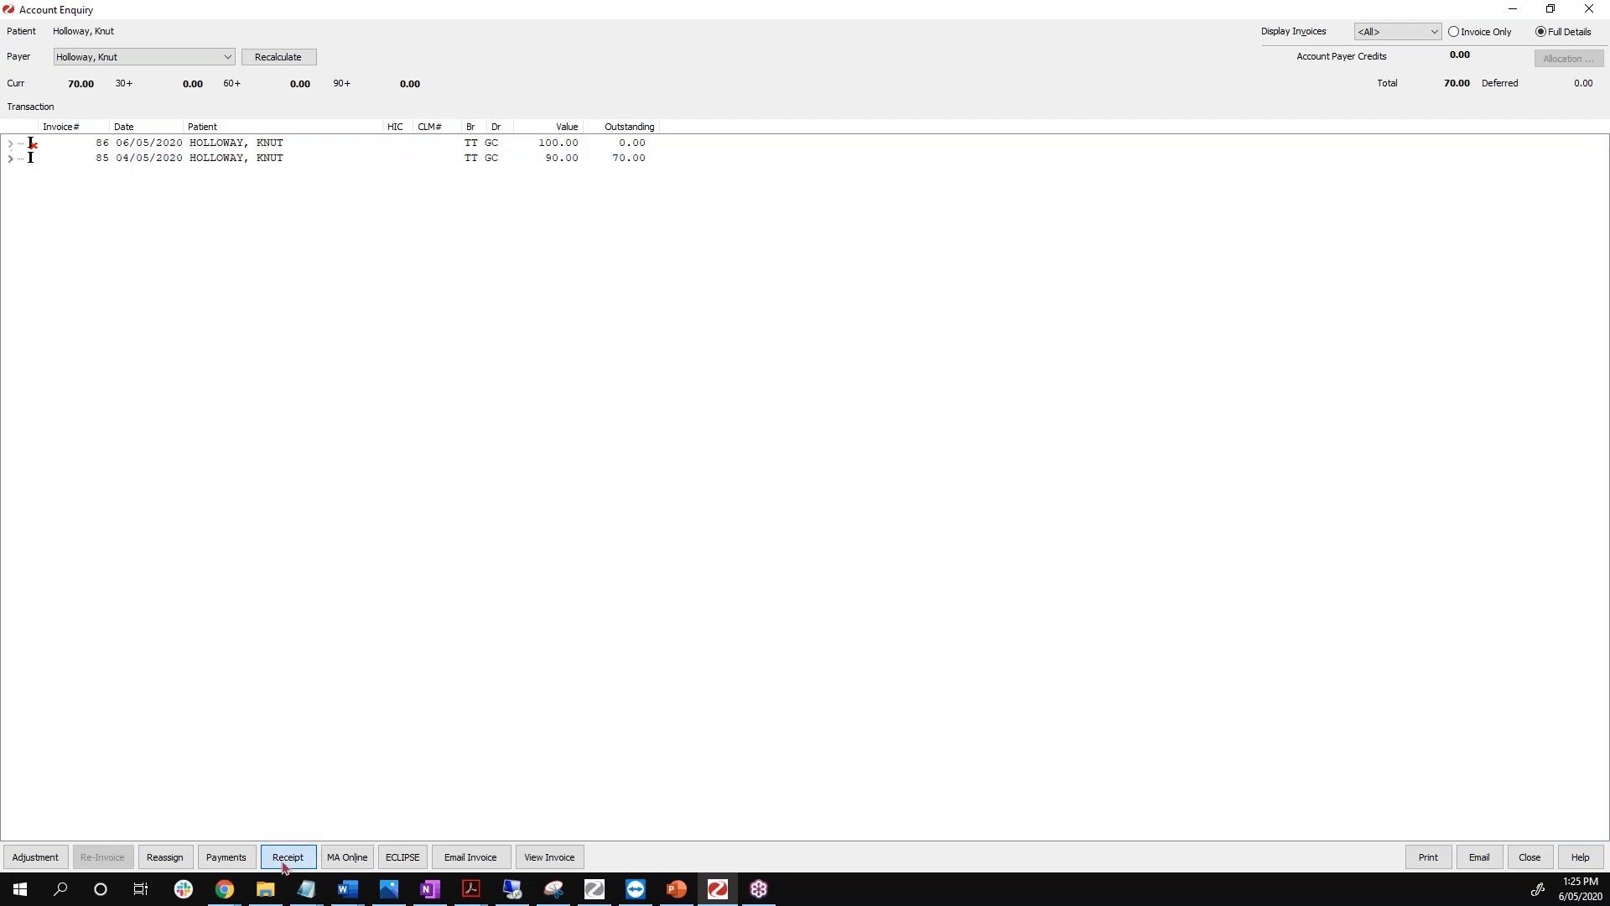
pyautogui.moveTo(753, 264); pyautogui.dragTo(848, 97)
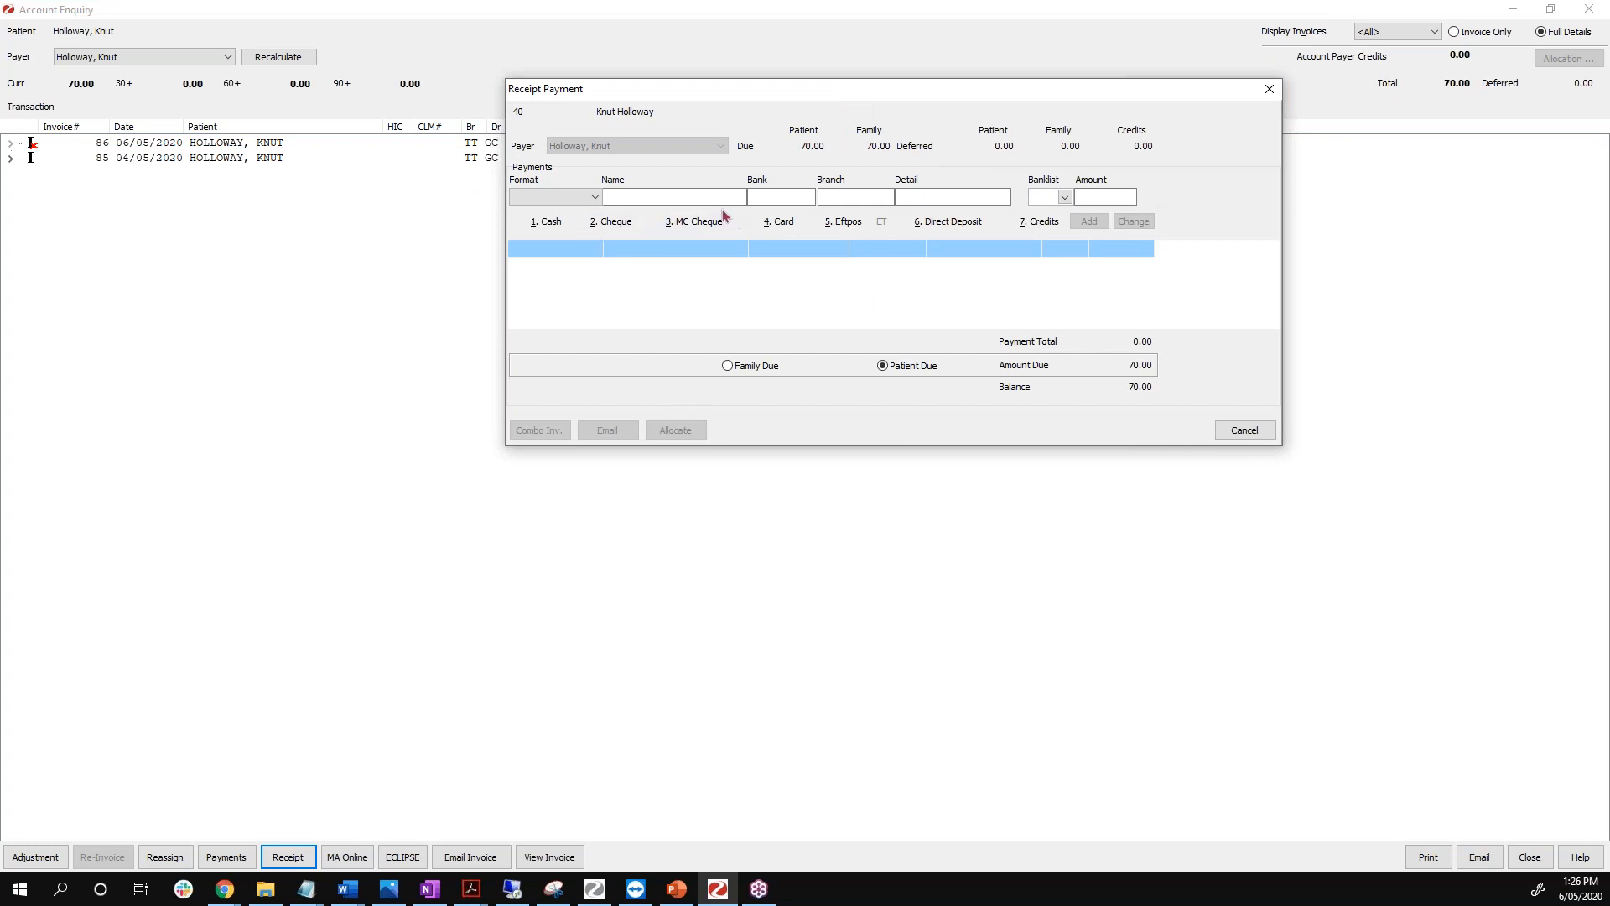
pyautogui.click(1065, 198)
pyautogui.click(1064, 199)
pyautogui.click(1065, 200)
pyautogui.click(1065, 201)
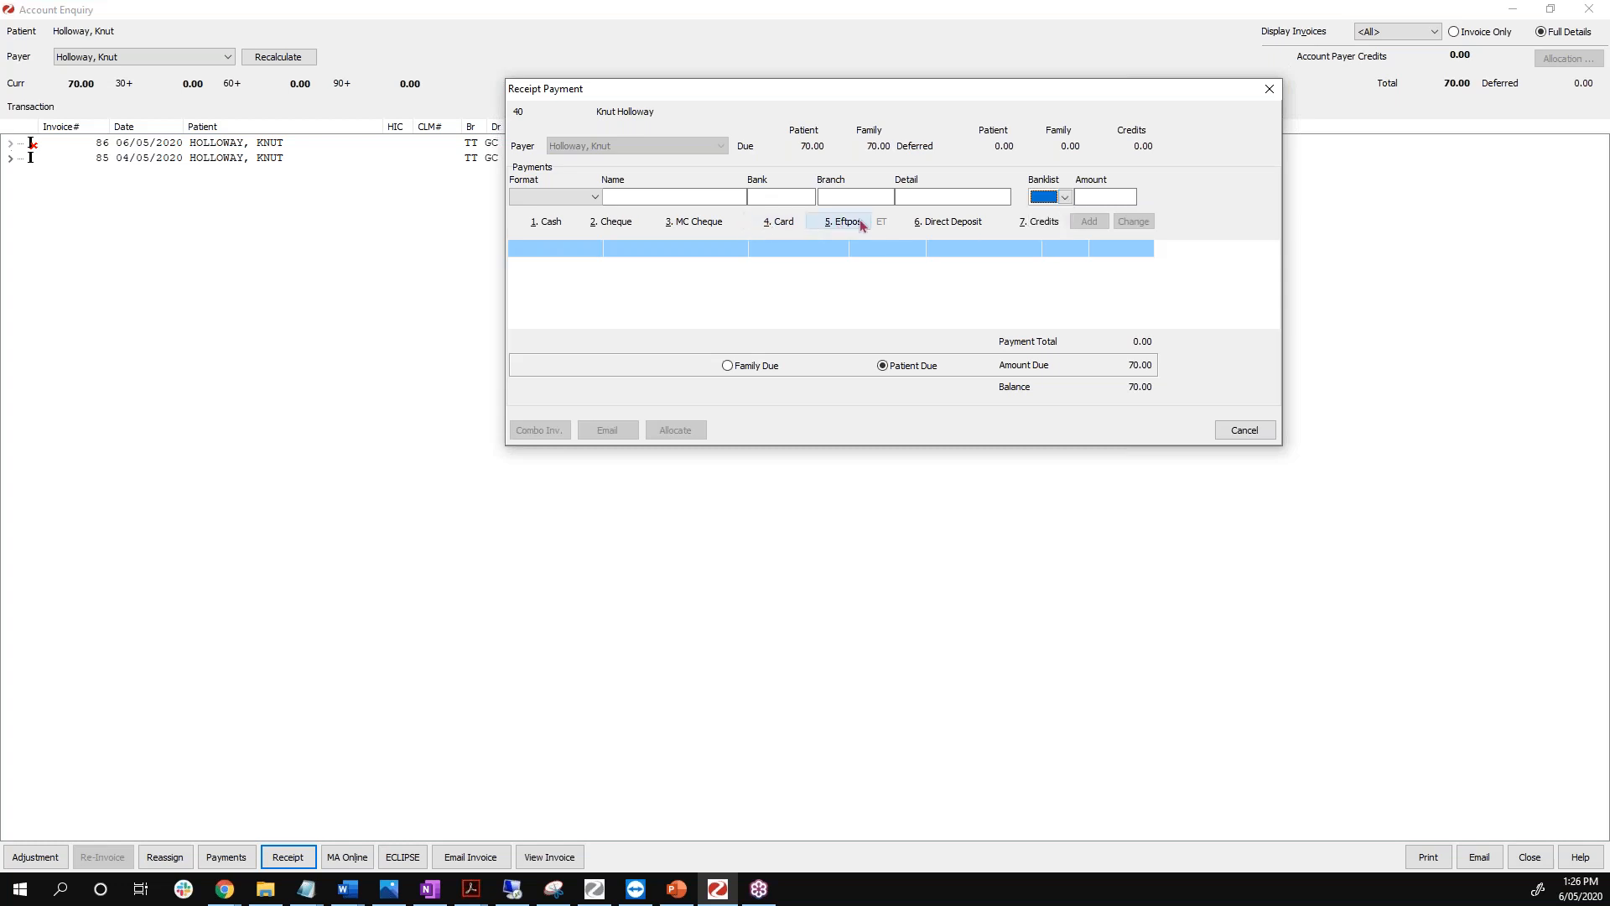
pyautogui.click(928, 224)
pyautogui.click(1095, 196)
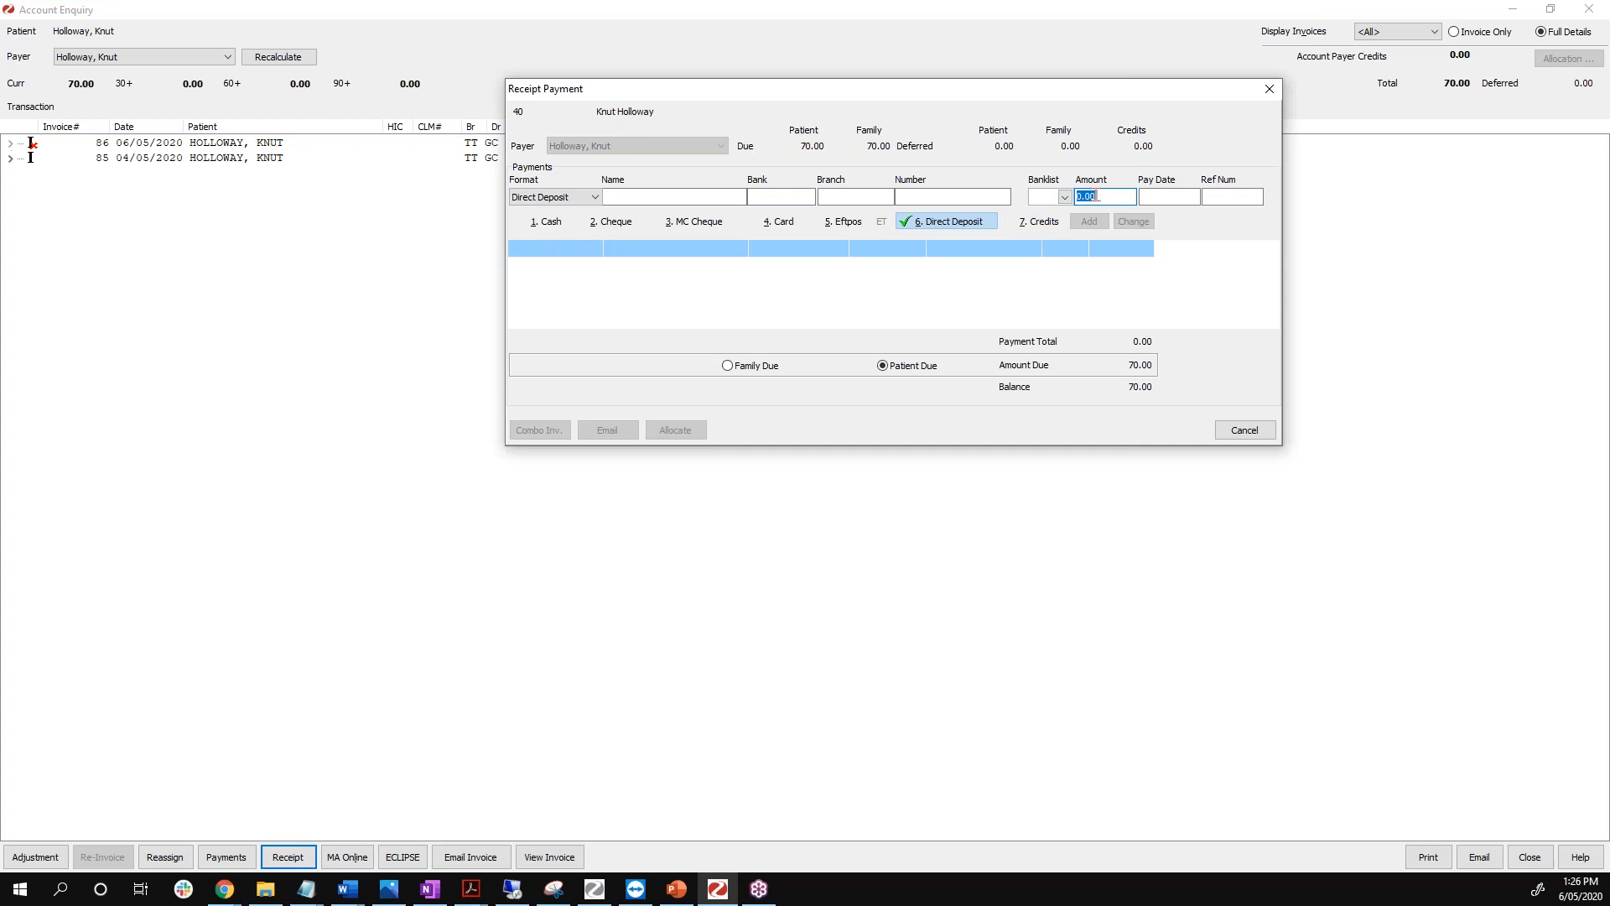
pyautogui.write('70')
# Enter 5 May as the deposit's pay date and add the direct deposit to the receipt's payments.
pyautogui.click(1160, 195)
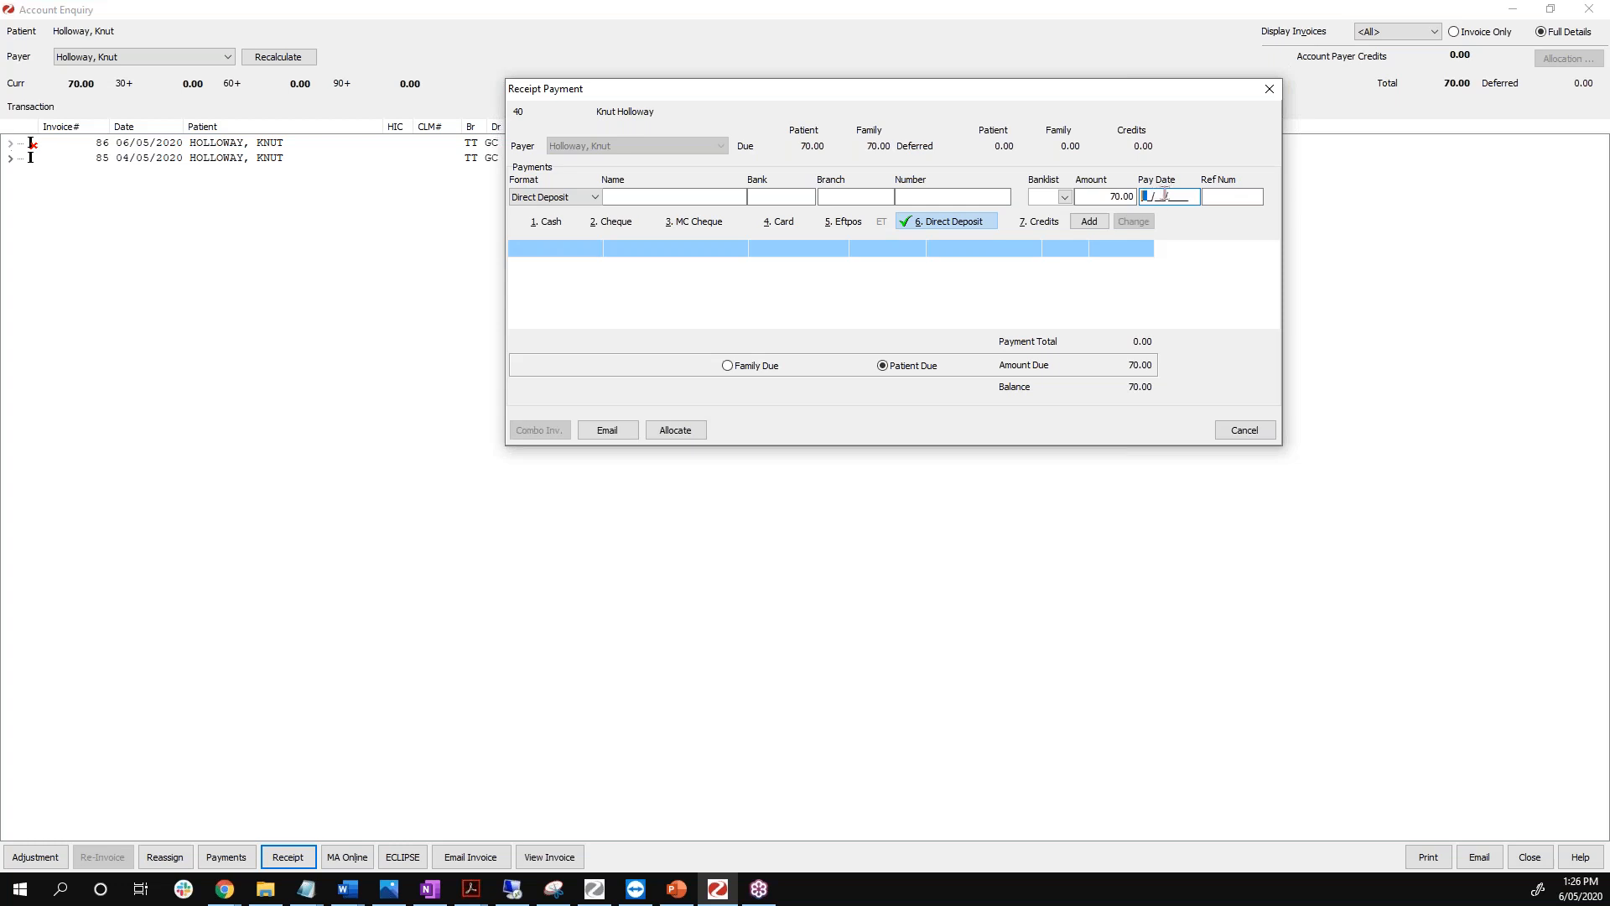
pyautogui.write('5/0')
pyautogui.press('BackSpace')
pyautogui.press('BackSpace')
pyautogui.write('05/05/201')
pyautogui.press('BackSpace')
pyautogui.write('2')
pyautogui.click(1089, 222)
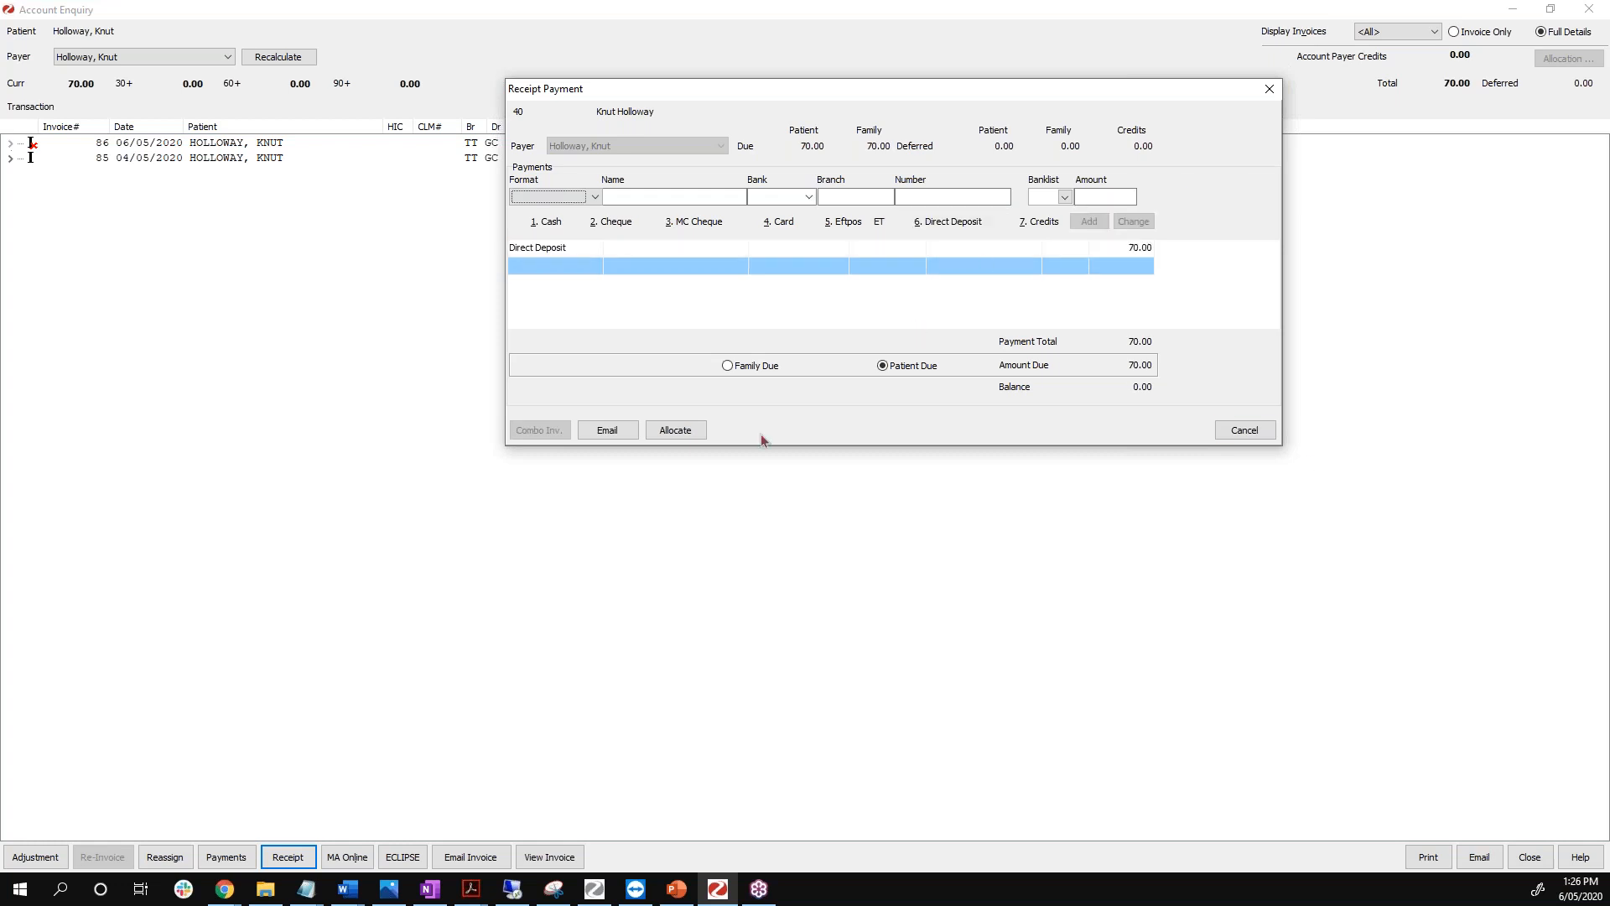
# Assign the GC banklist to the direct deposit and proceed to allocating the payment.
pyautogui.click(676, 430)
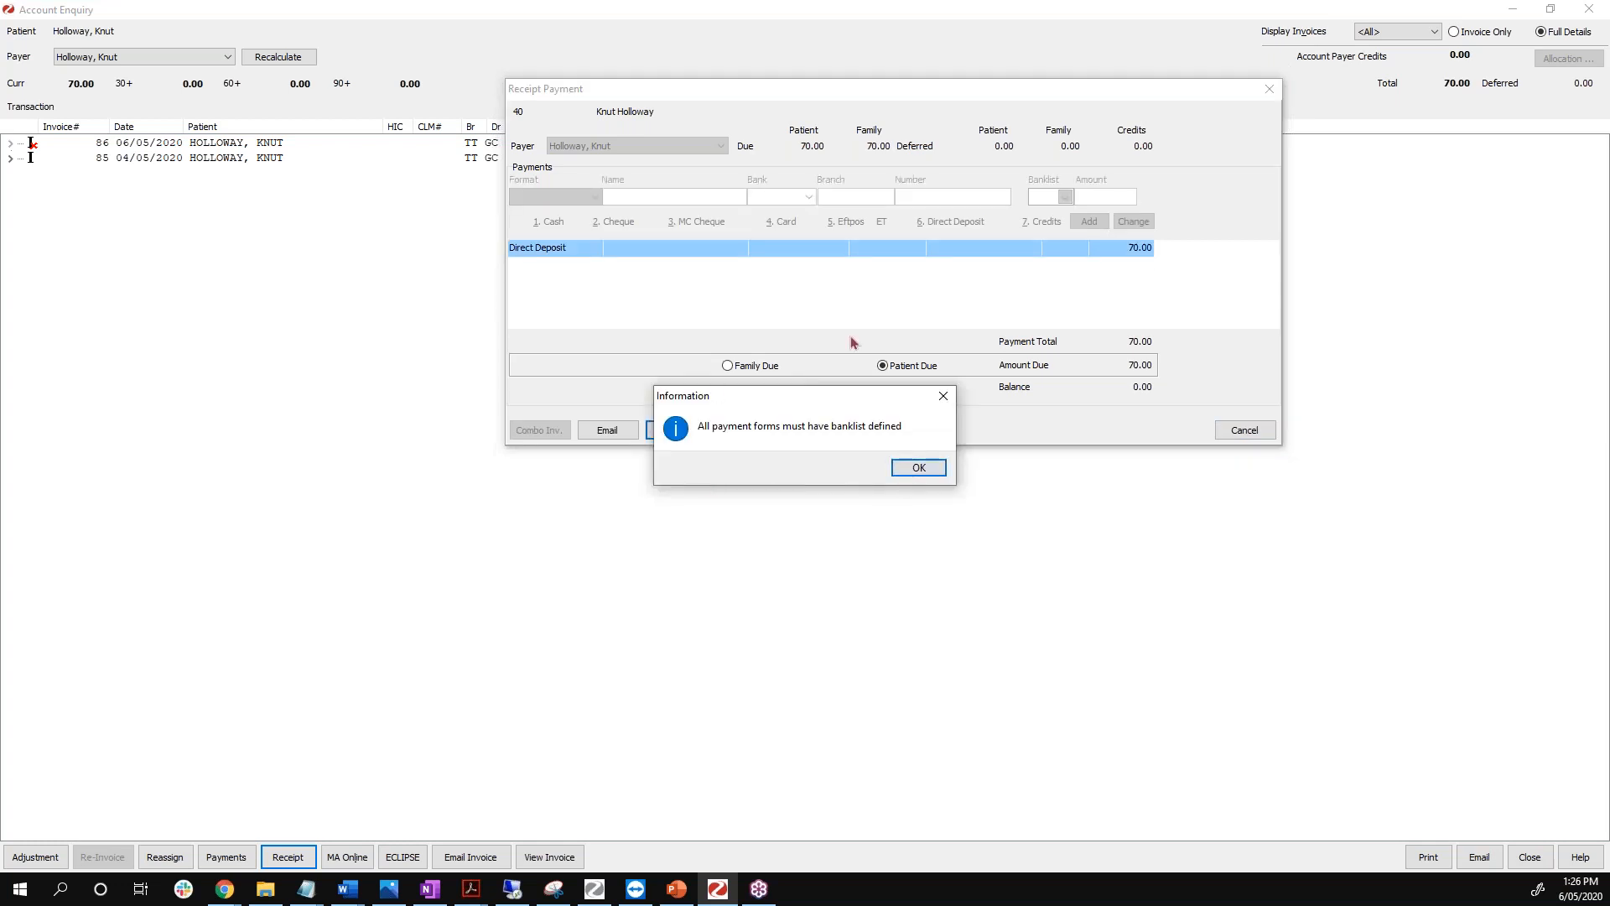
pyautogui.click(928, 472)
pyautogui.click(1133, 221)
pyautogui.click(1065, 198)
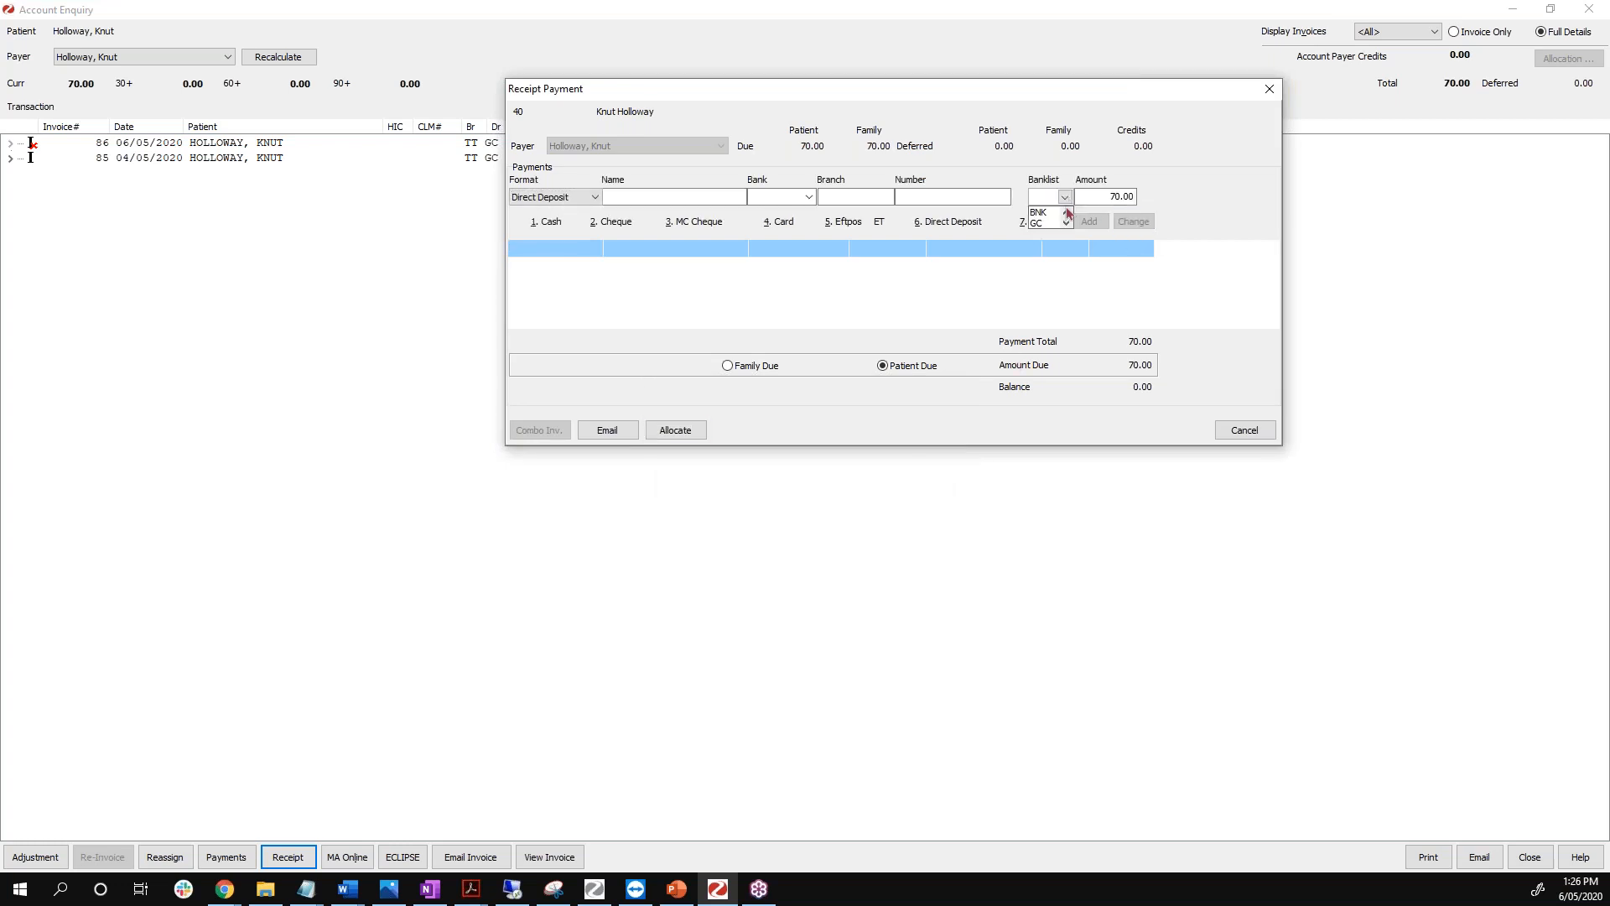
pyautogui.click(1045, 223)
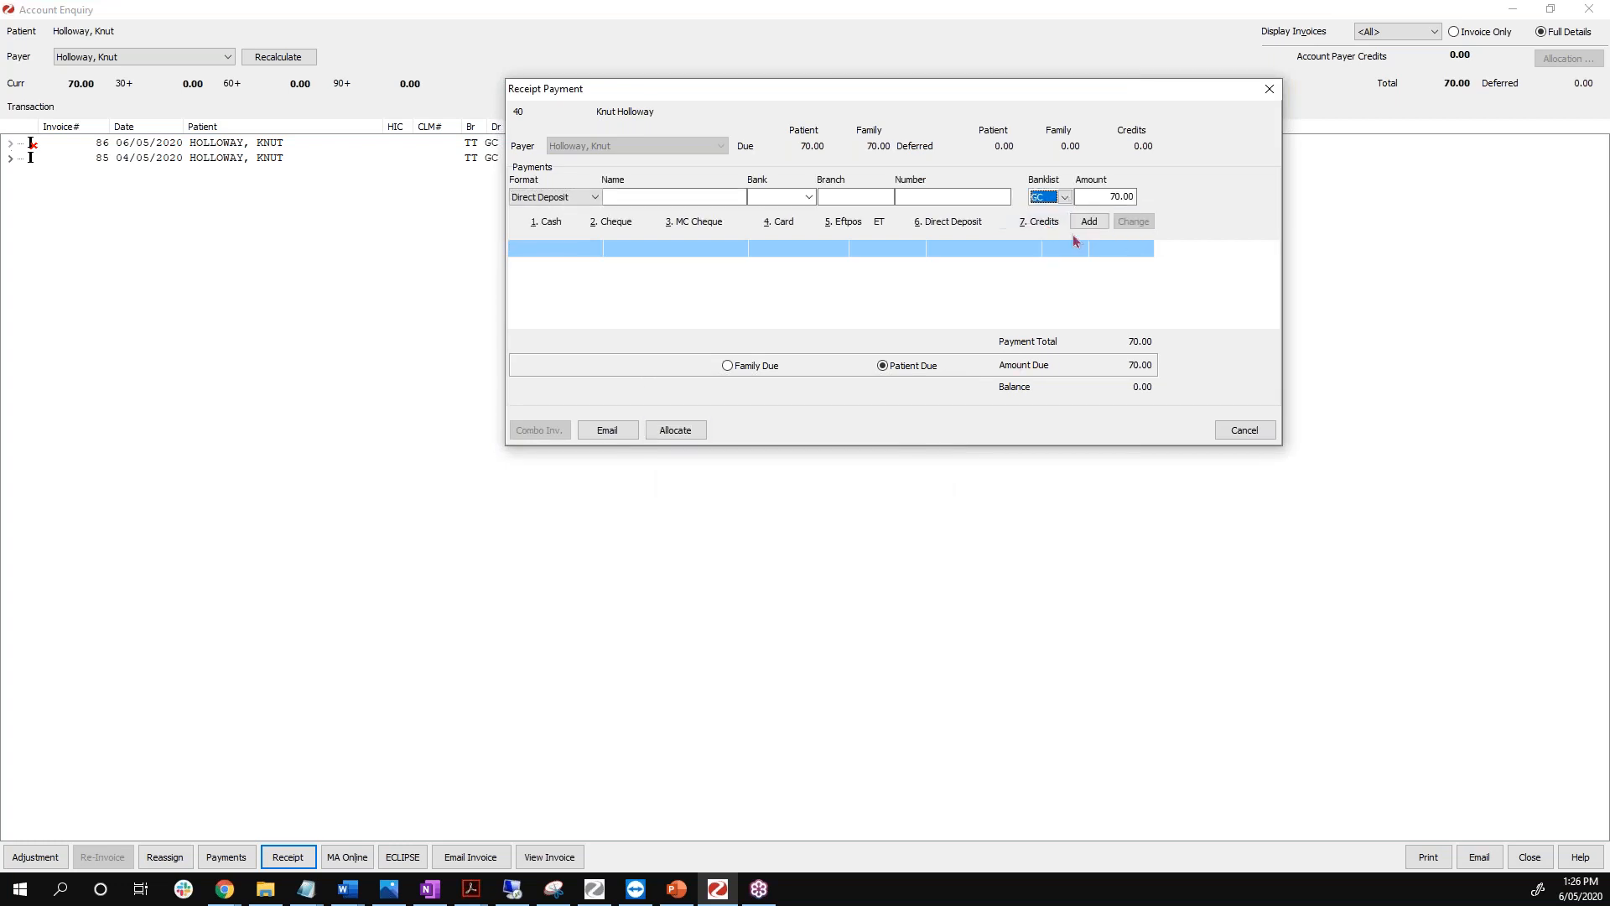
pyautogui.click(673, 429)
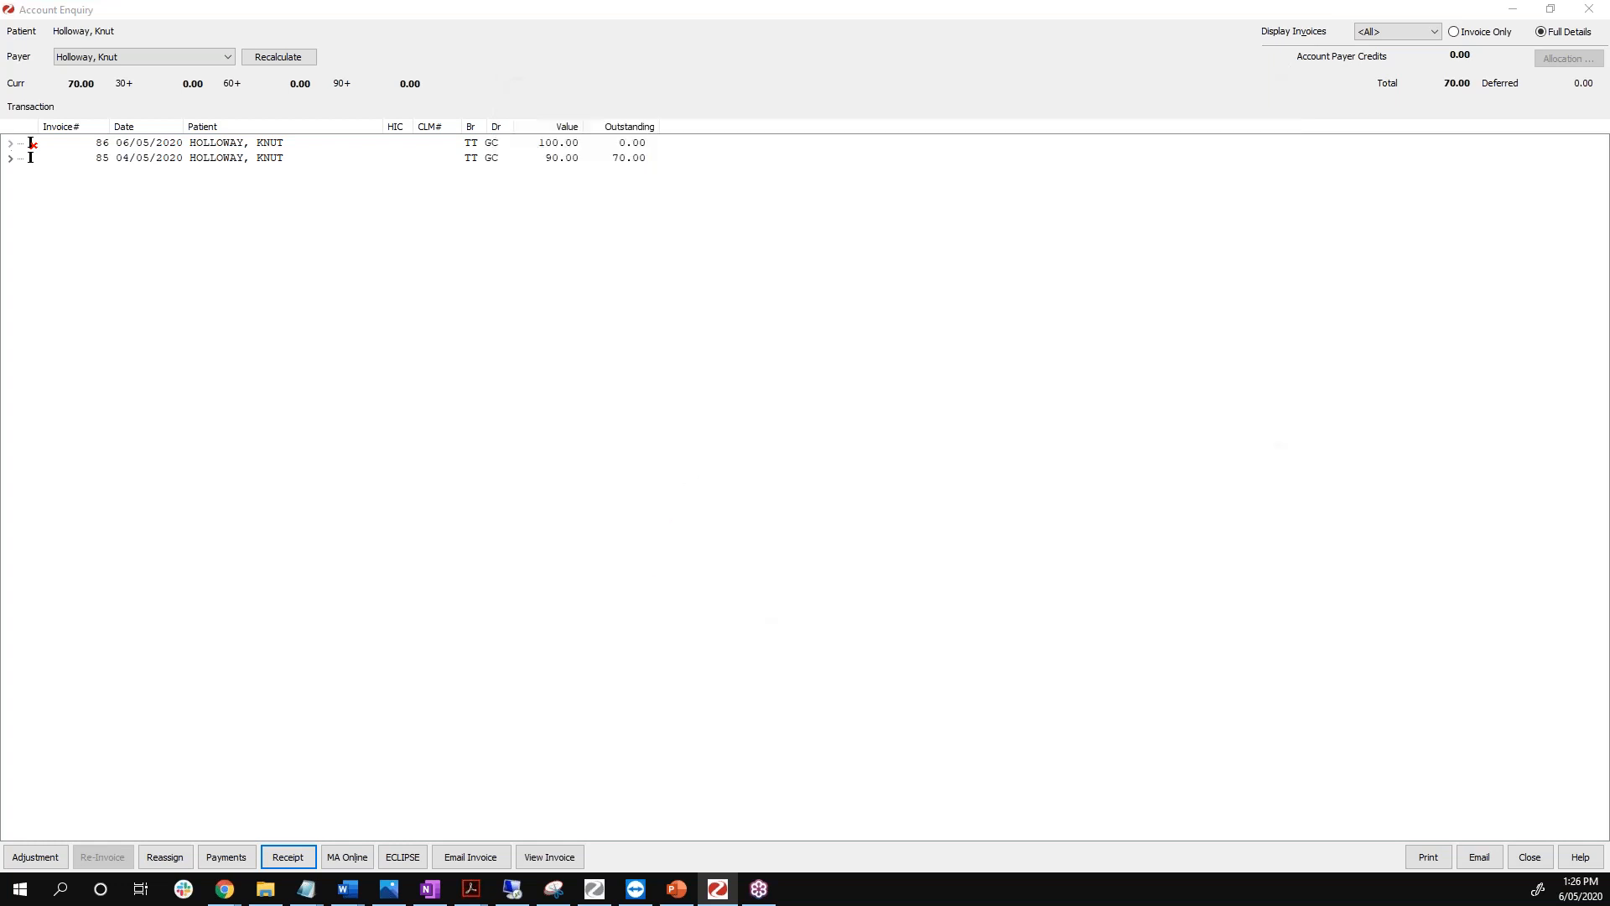
# Partly receipt service item 30094 on the 04/05/2020 invoice with an allocated amount of 50.
pyautogui.moveTo(753, 196); pyautogui.dragTo(658, 123)
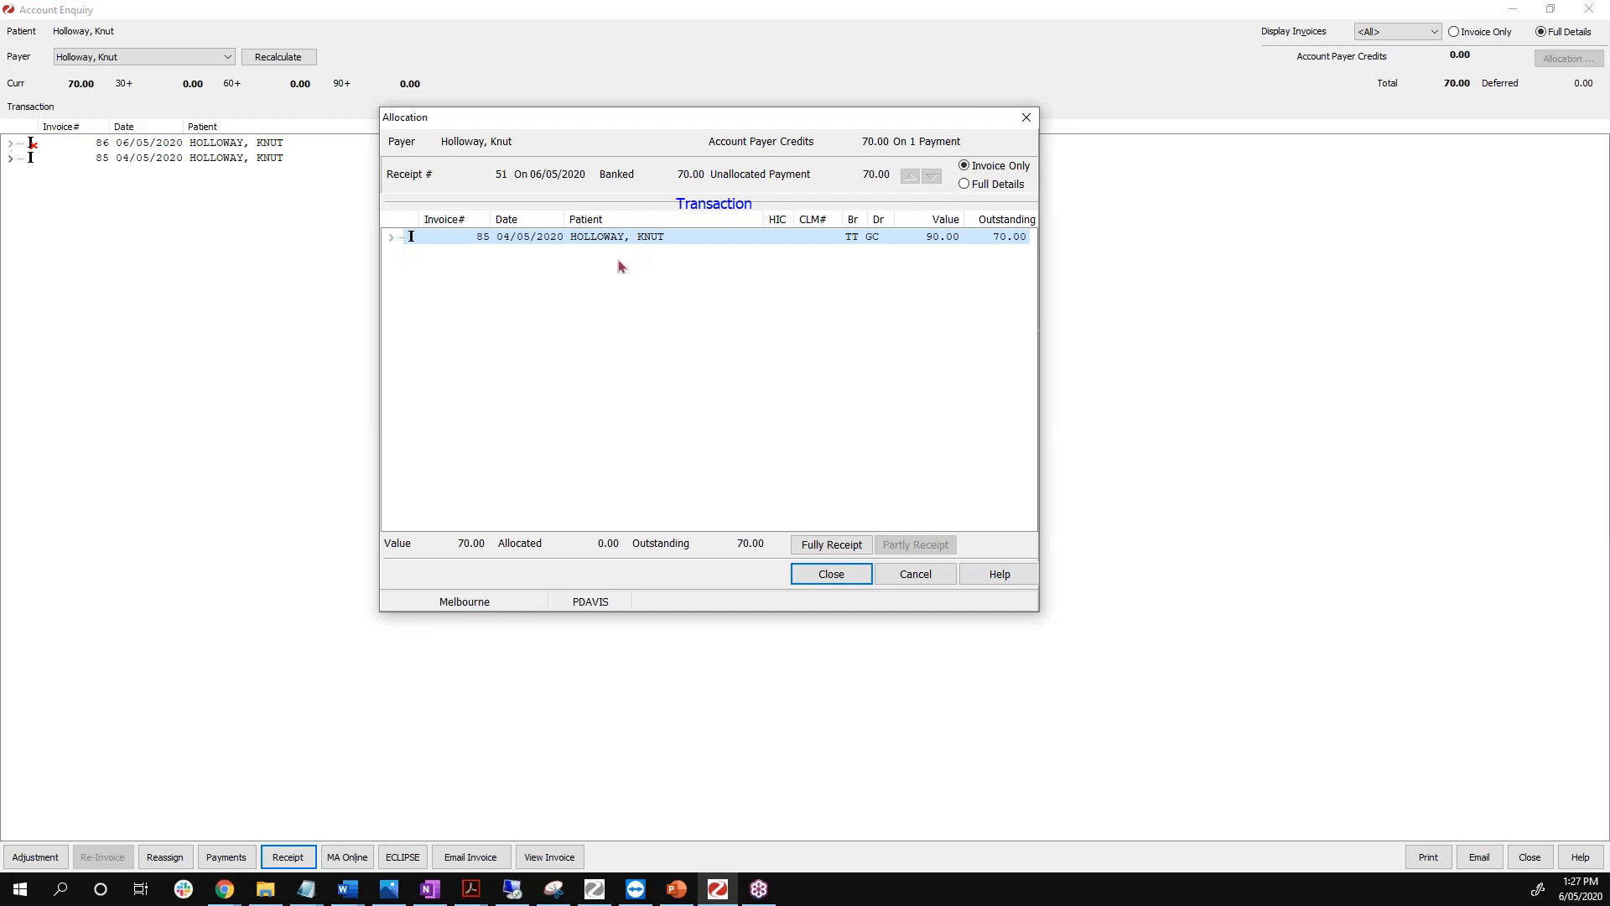
pyautogui.doubleClick(571, 244)
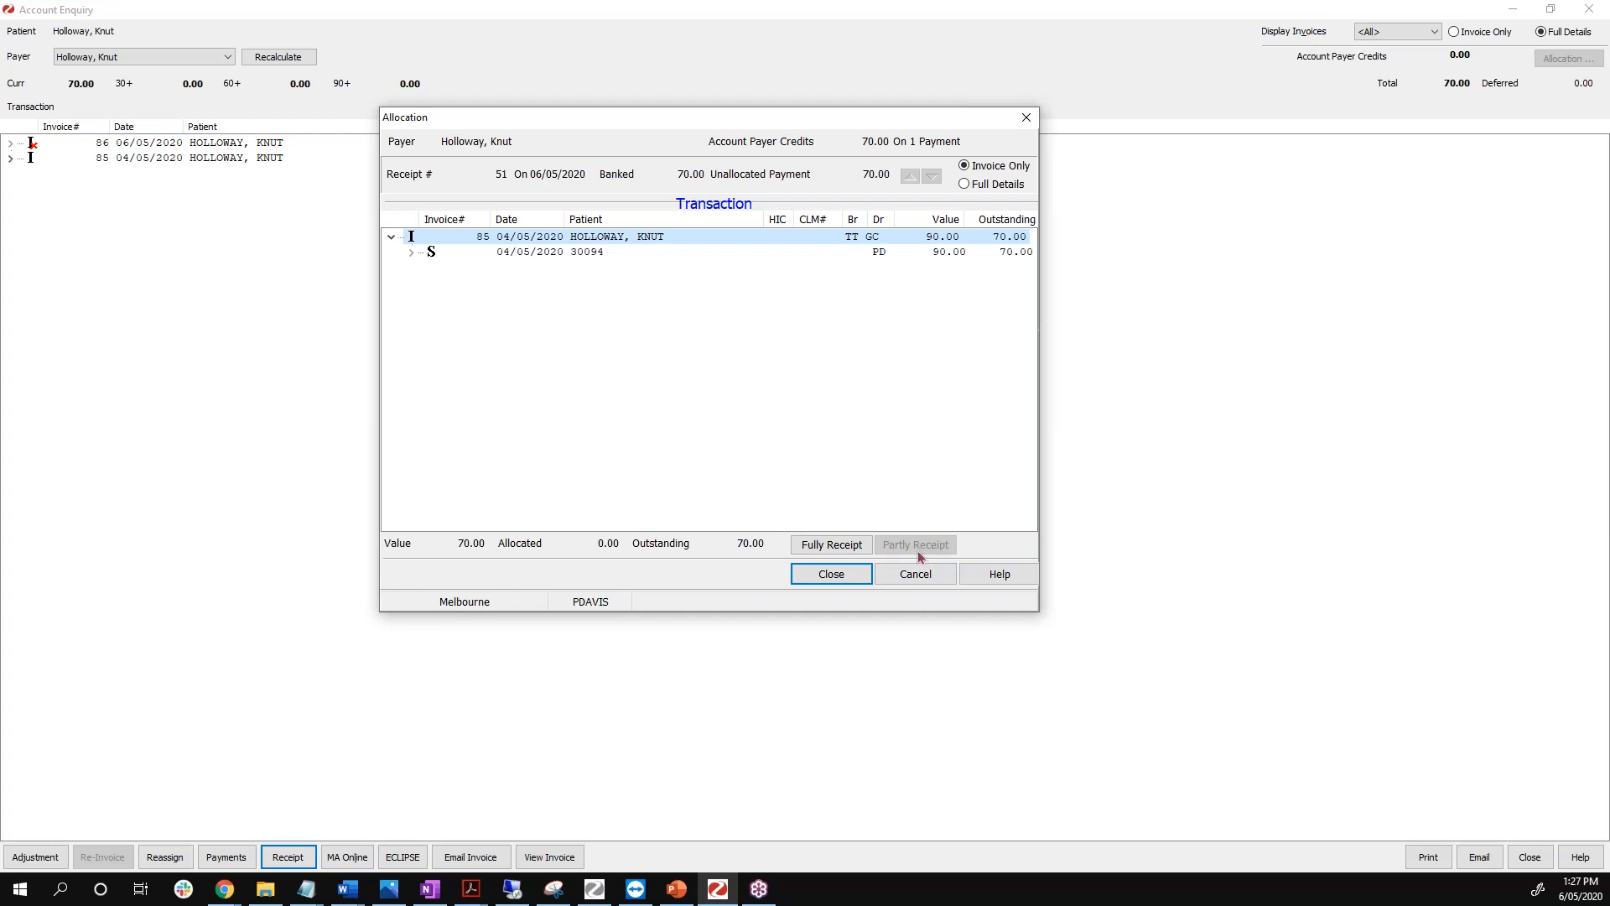
pyautogui.click(541, 253)
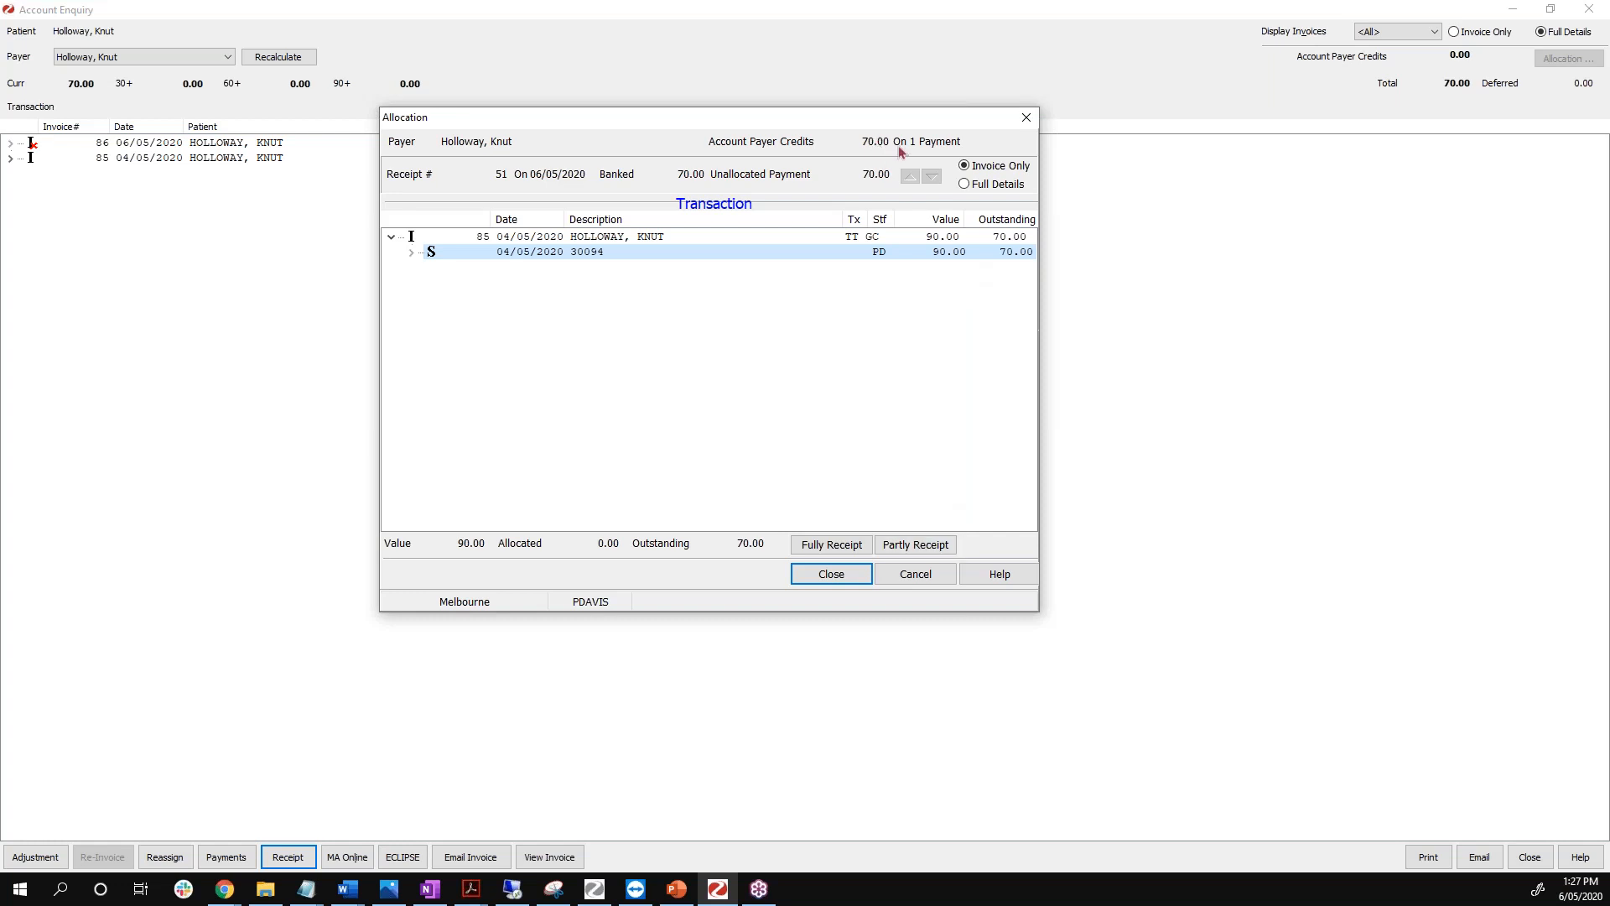
pyautogui.click(906, 551)
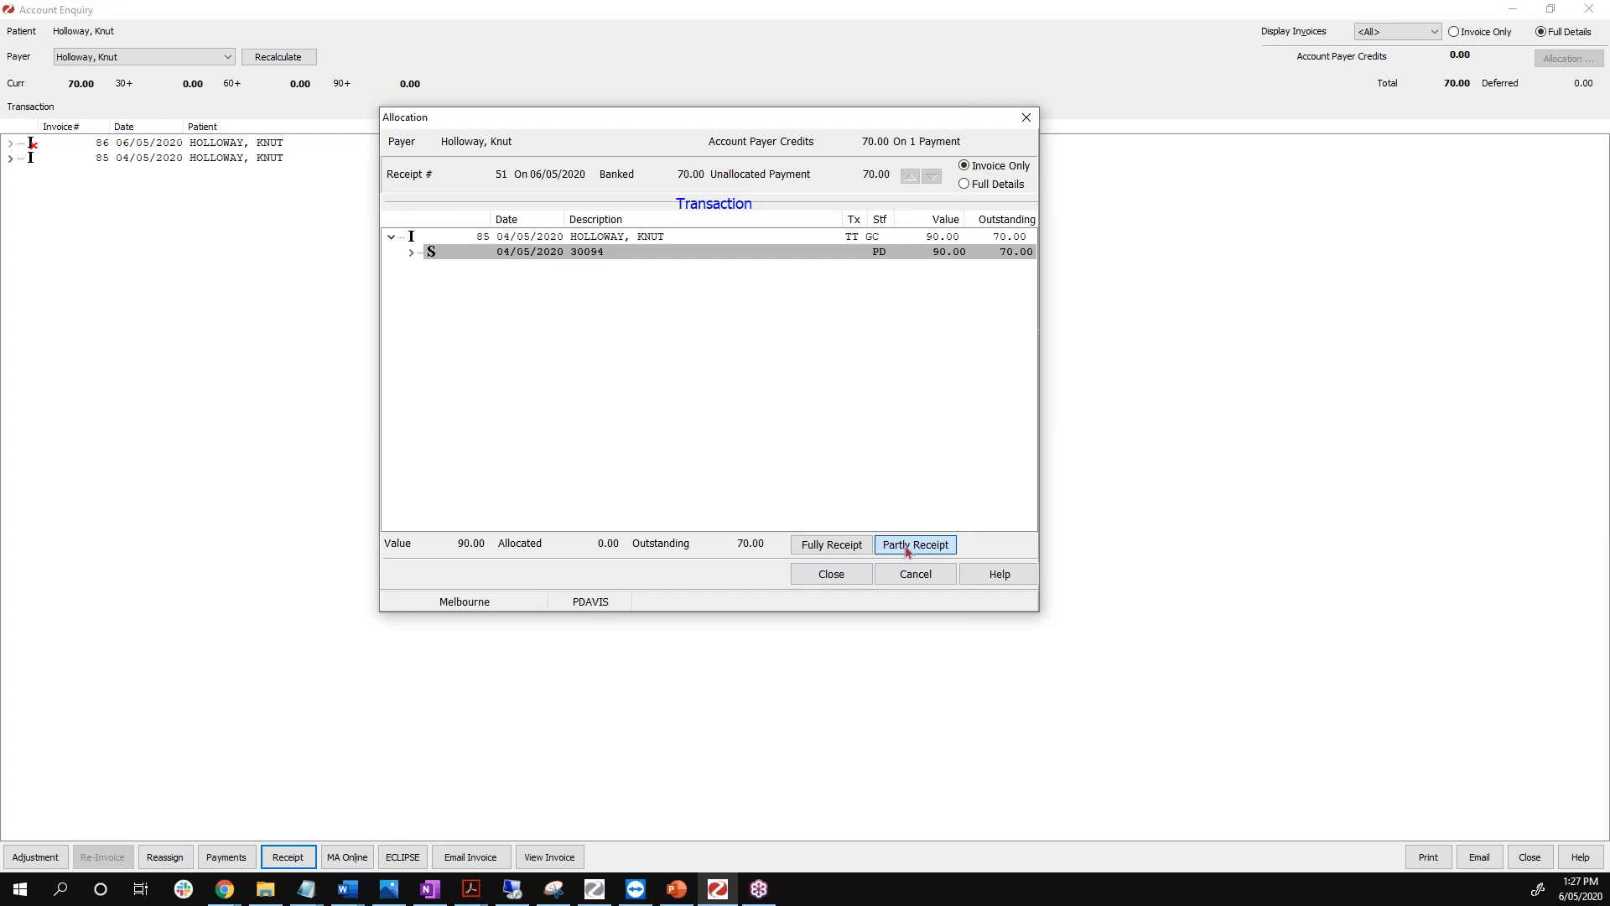
pyautogui.click(906, 551)
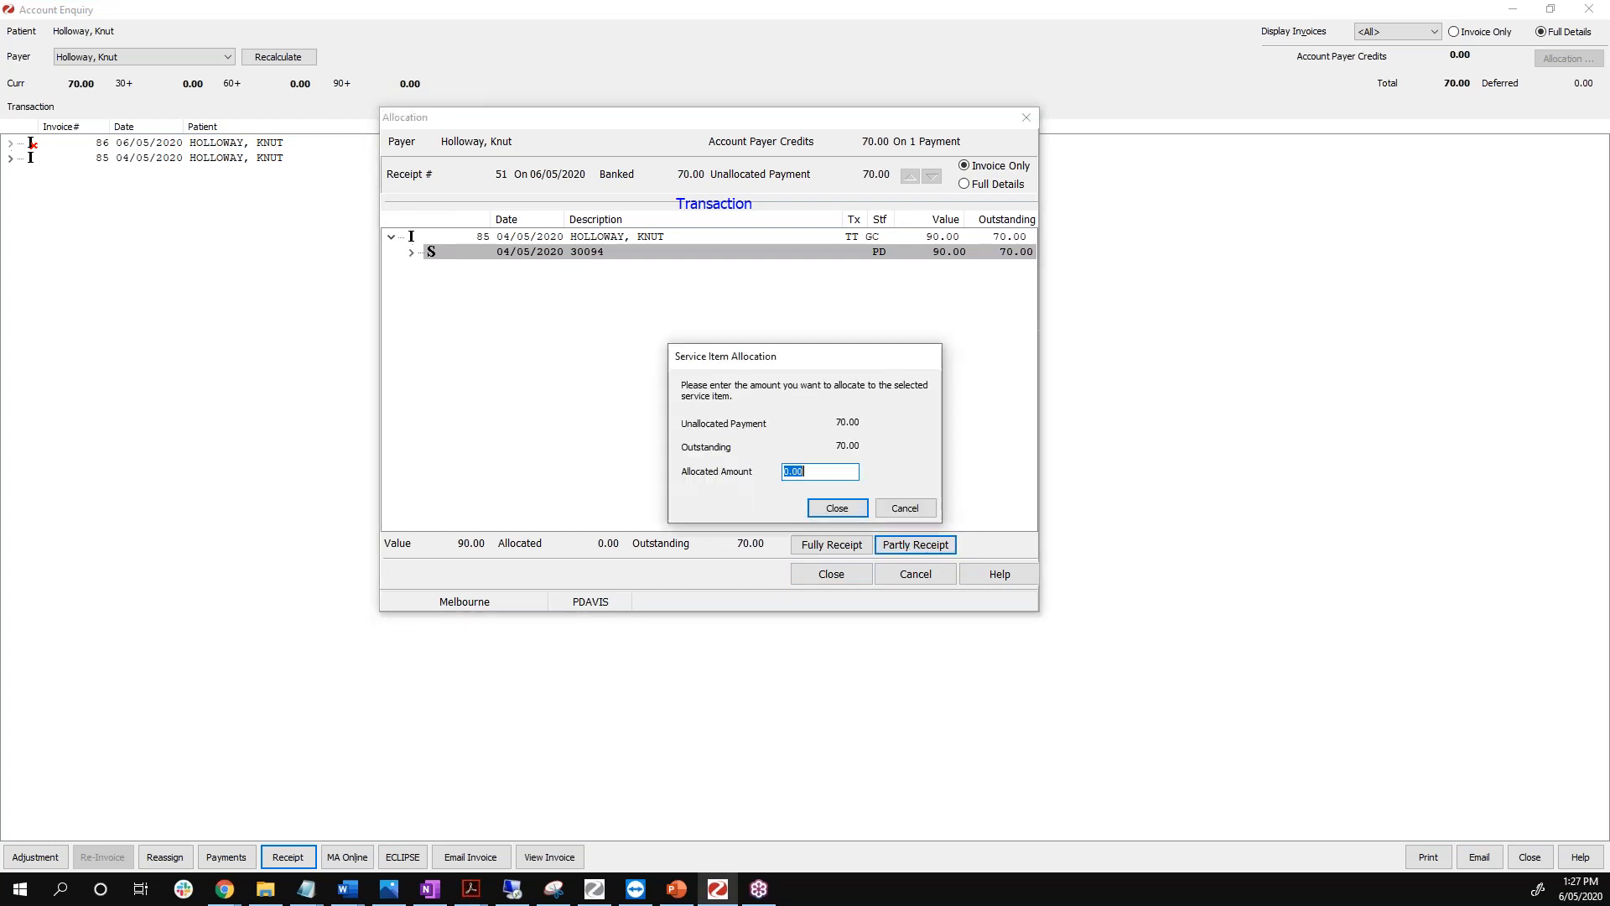
pyautogui.moveTo(822, 476); pyautogui.dragTo(762, 468)
pyautogui.write('50')
pyautogui.click(836, 508)
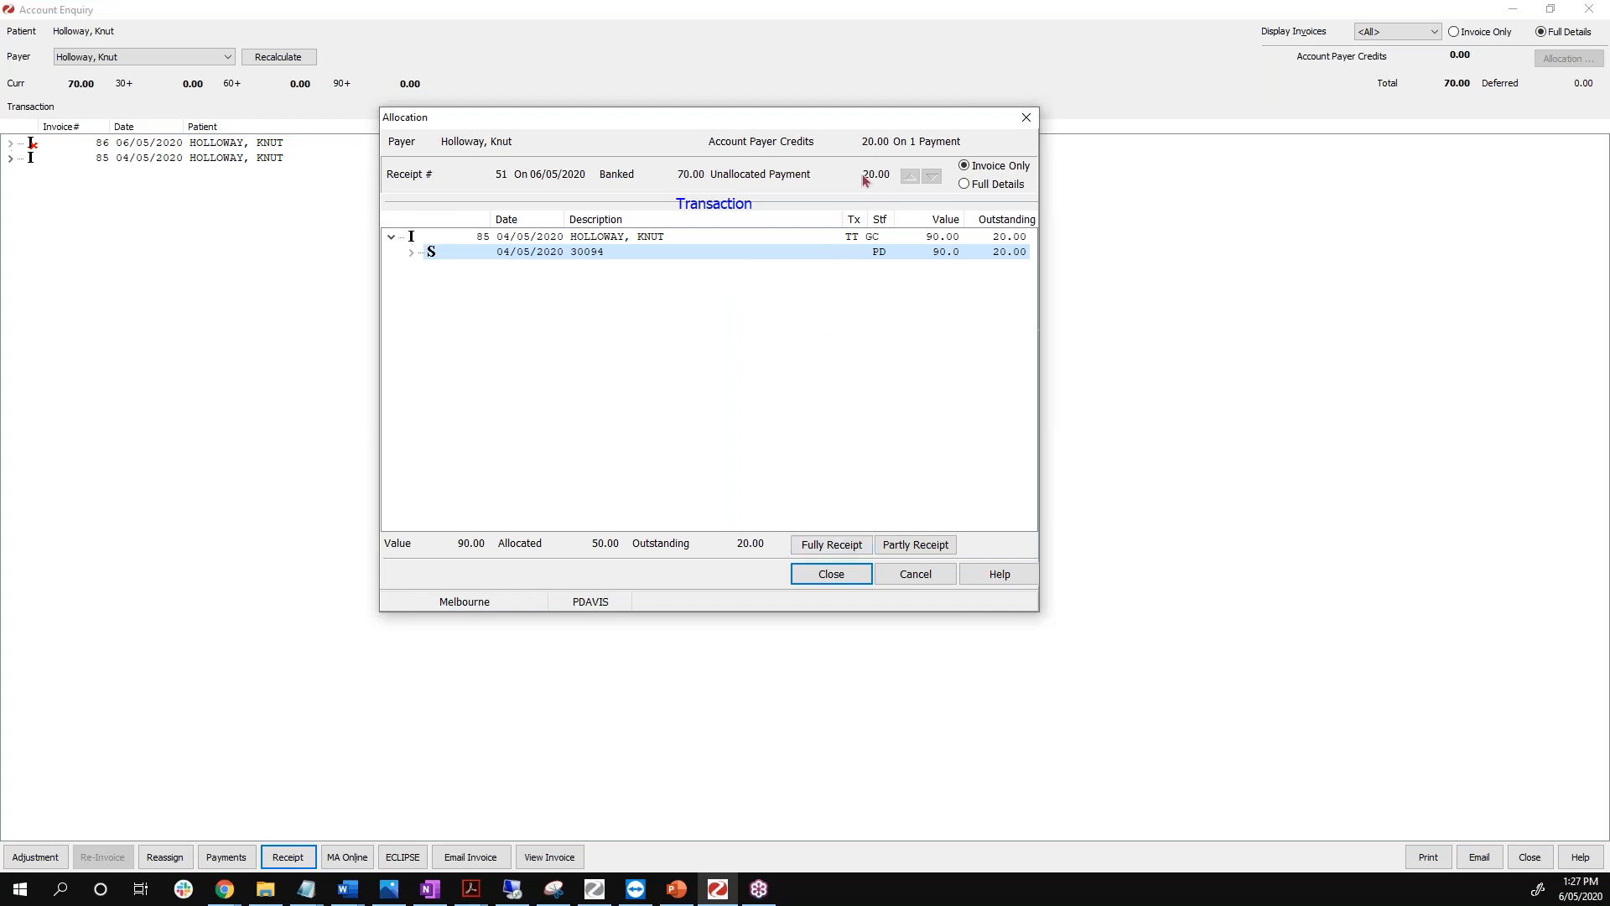
# Fully receipt the remainder of service item 30094, finish the allocation and decline printing the receipt.
pyautogui.click(820, 547)
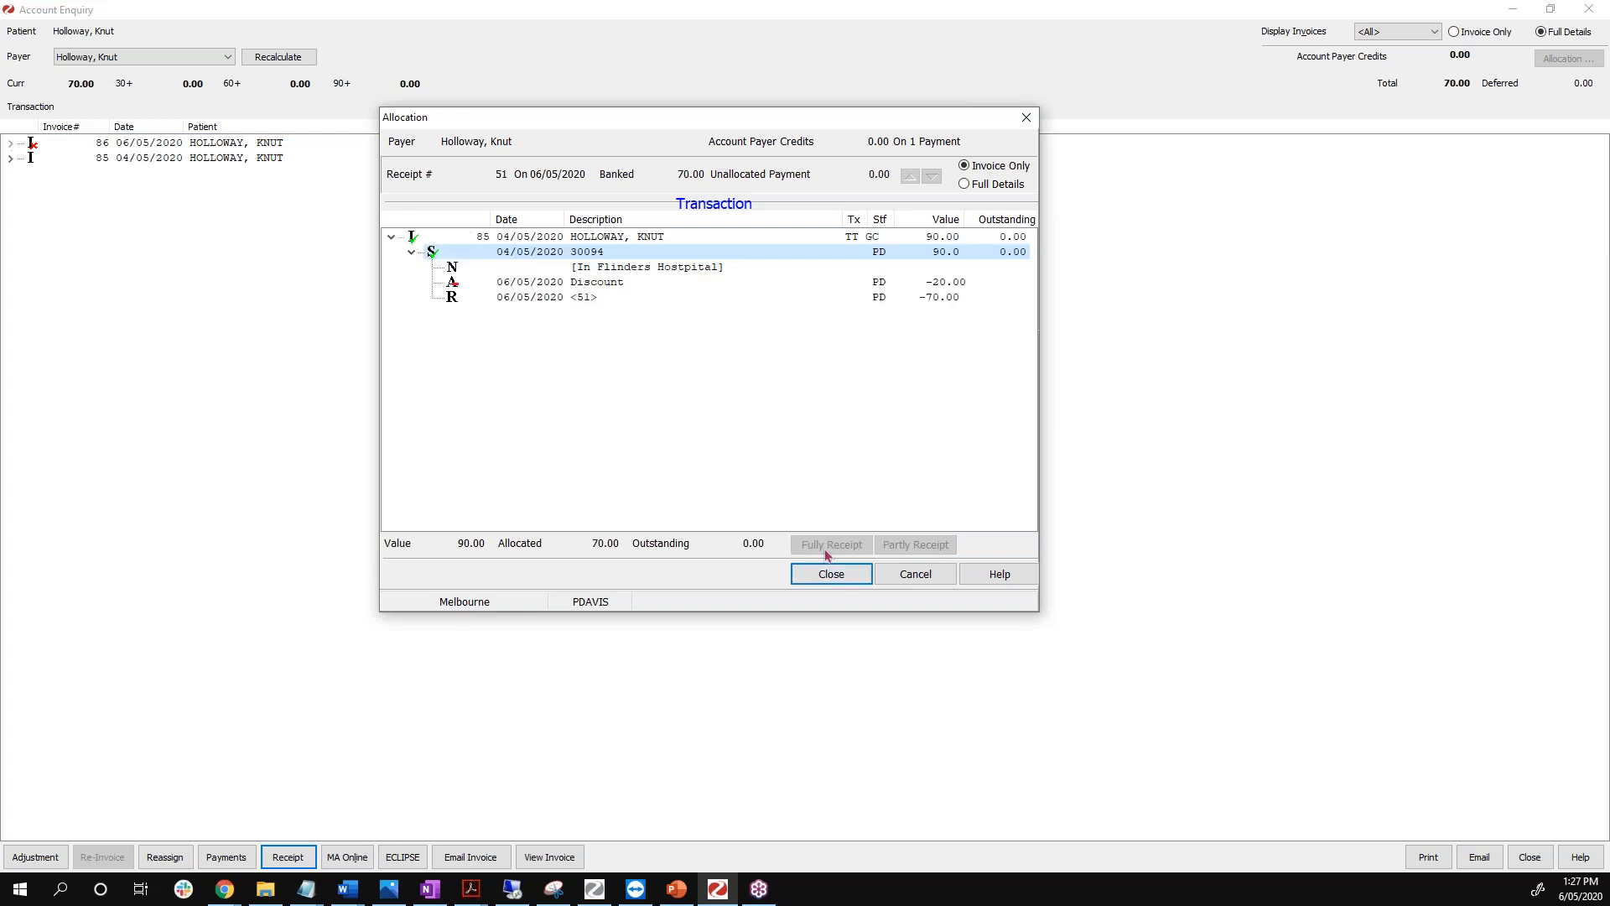
pyautogui.click(820, 579)
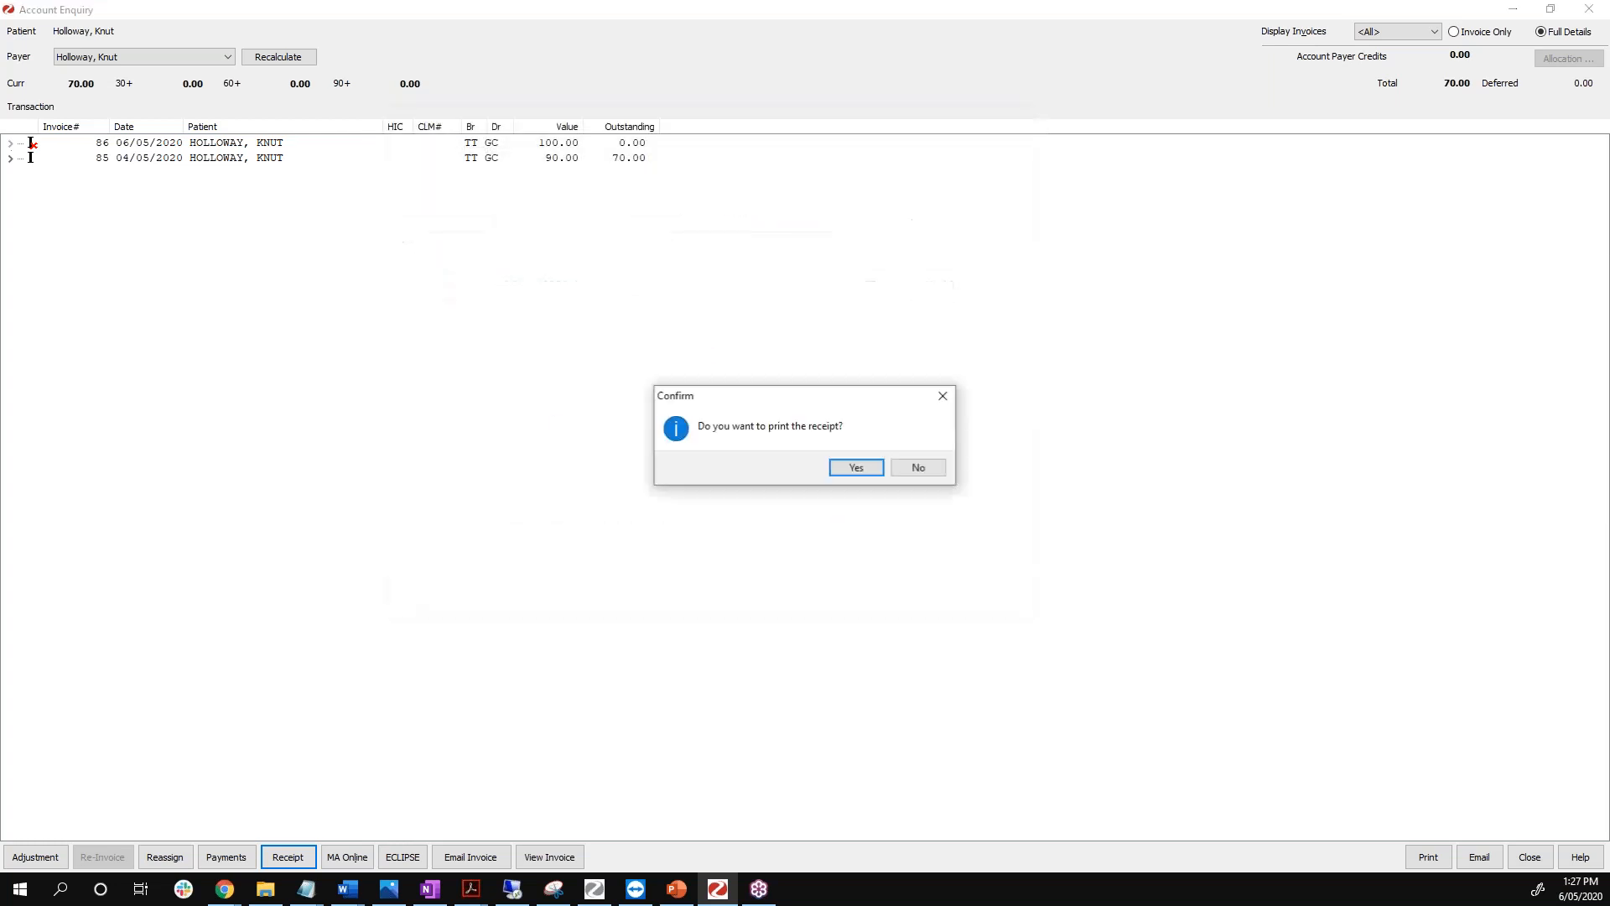
pyautogui.click(917, 476)
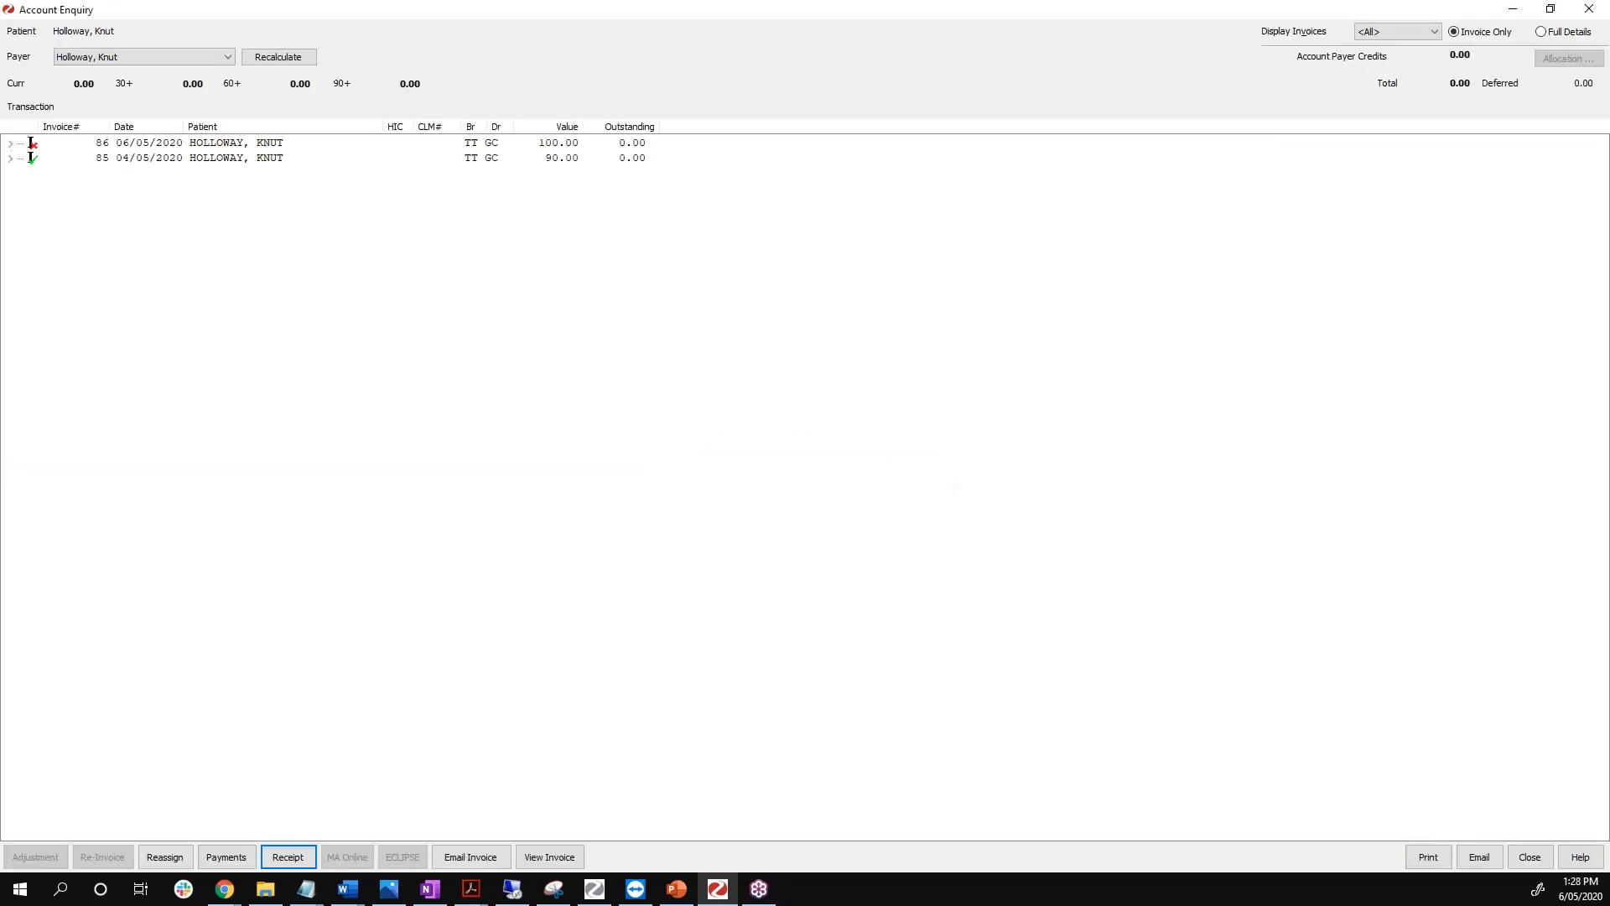
# Expand the 04/05/2020 invoice and its service item to examine the discount and receipt entries.
pyautogui.click(10, 158)
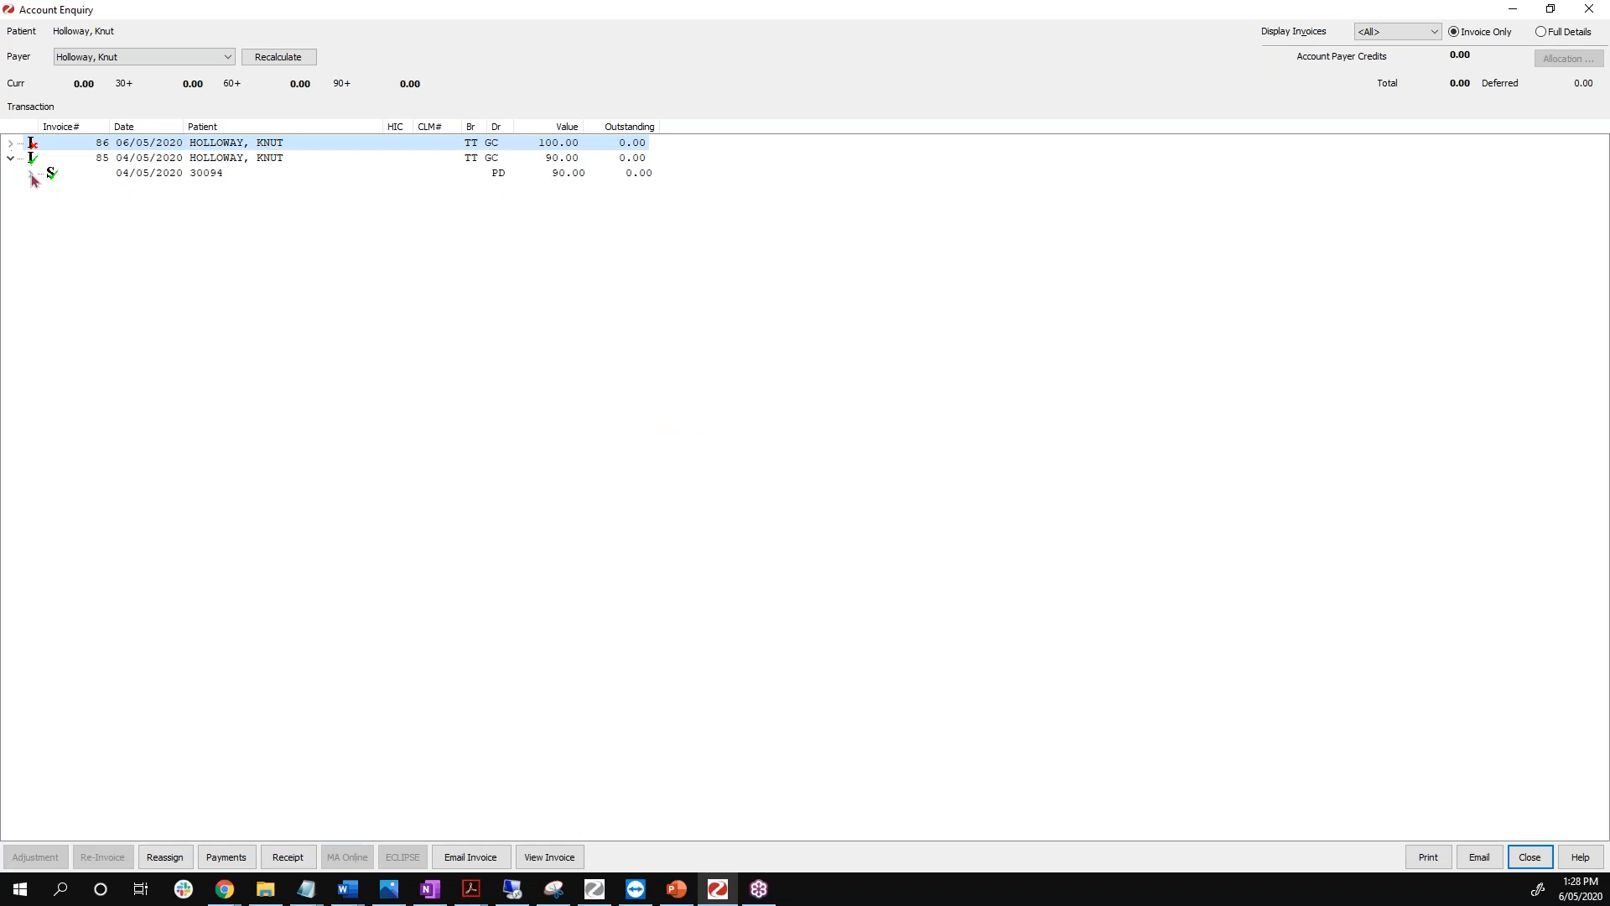
pyautogui.doubleClick(161, 174)
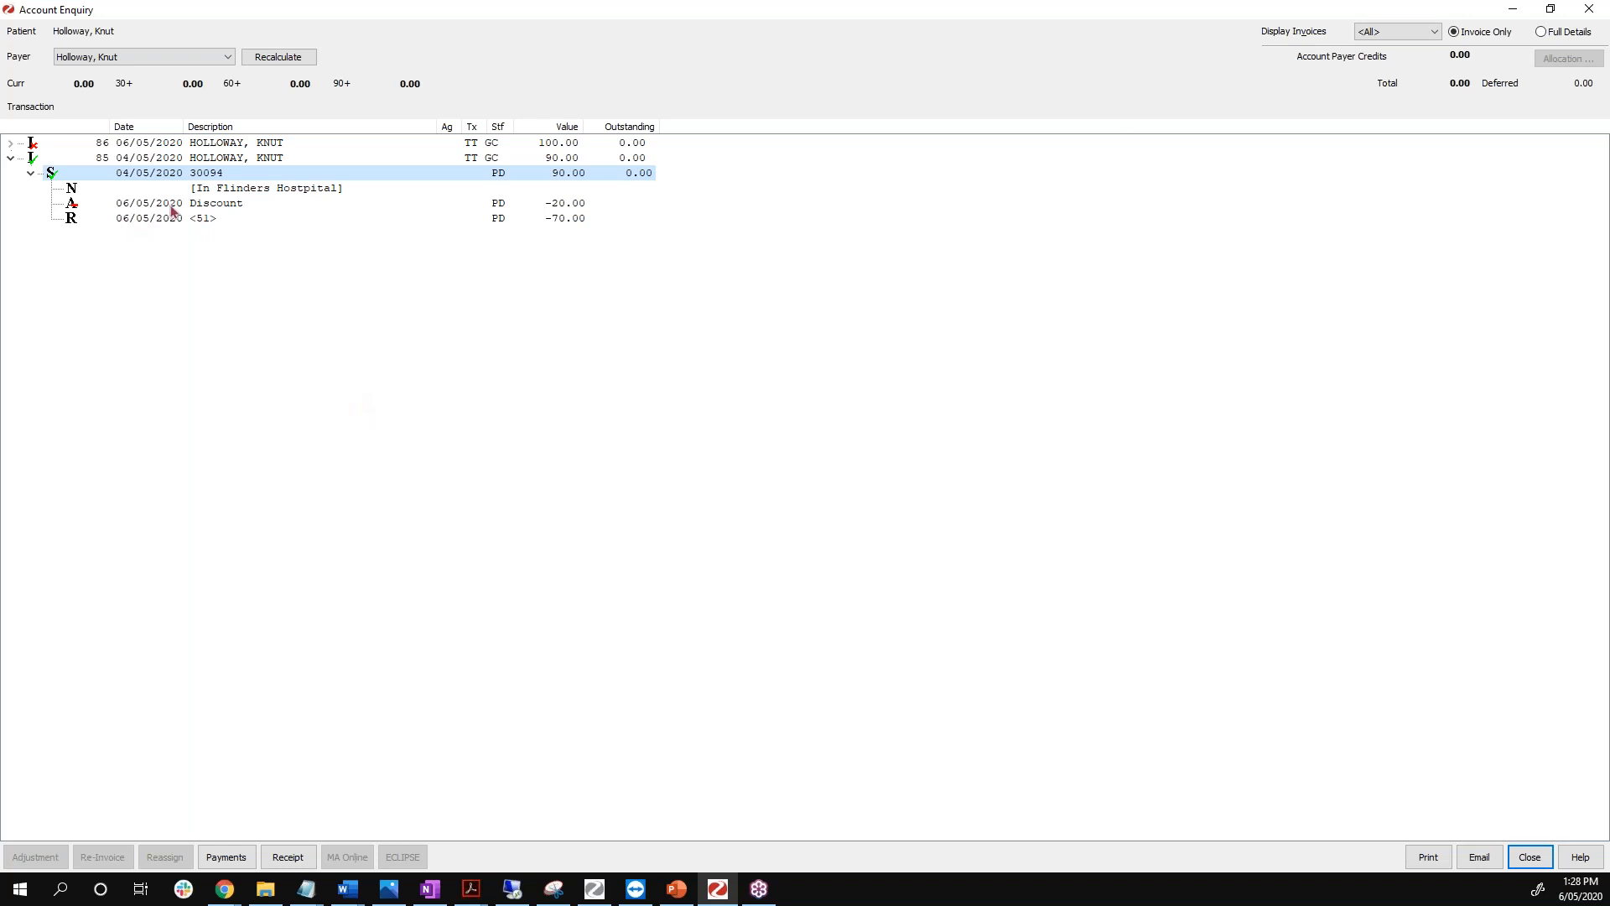
pyautogui.click(559, 204)
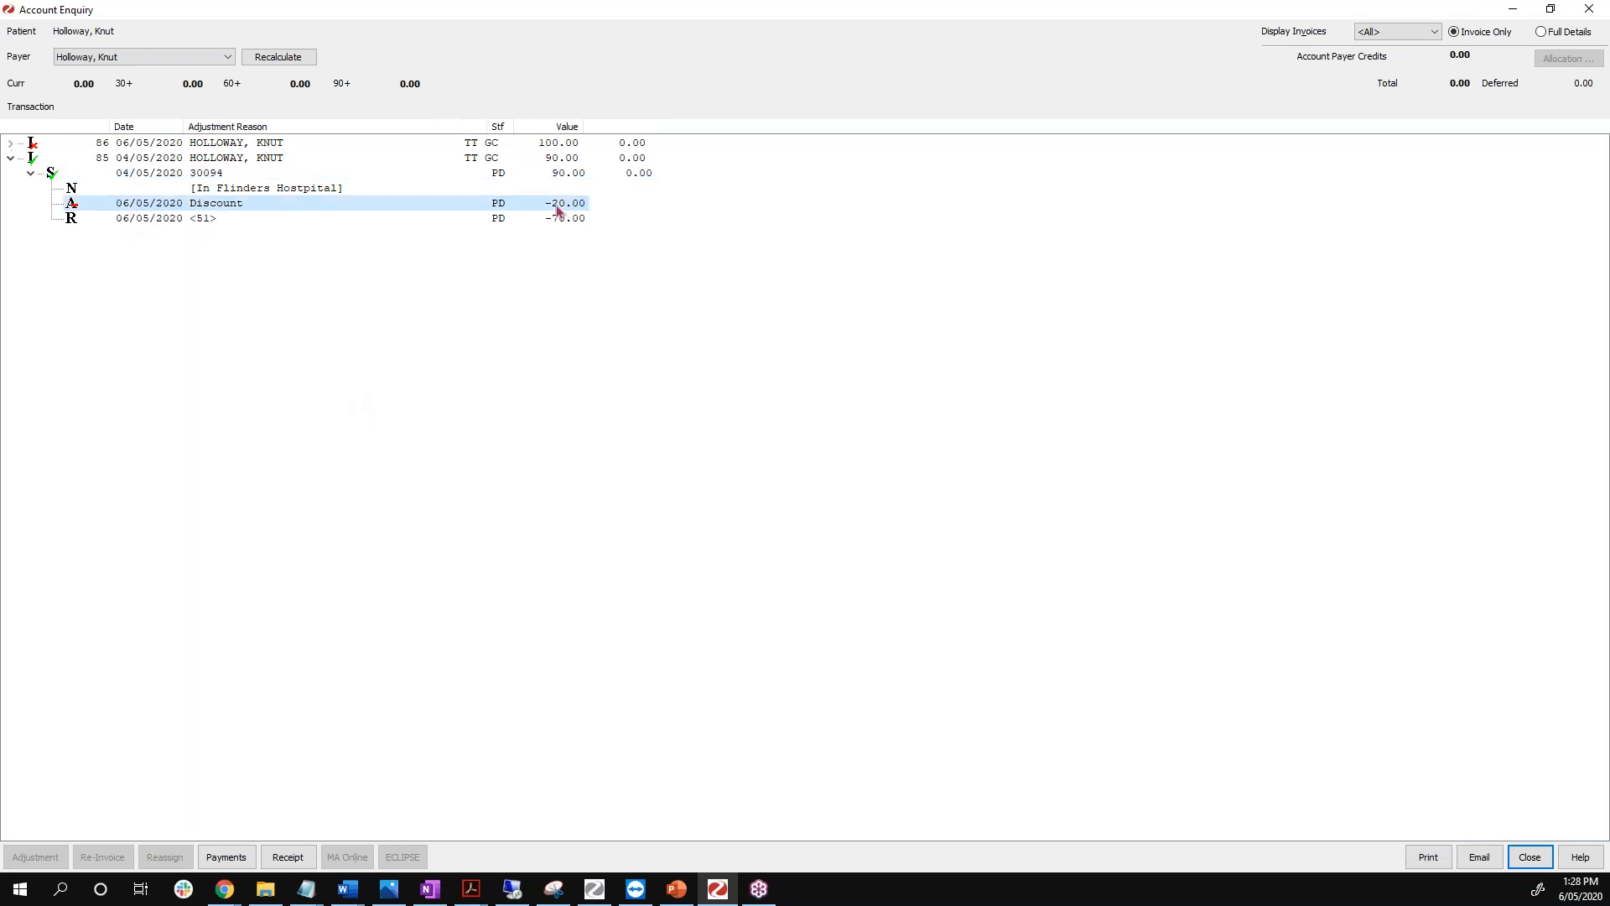
pyautogui.click(201, 221)
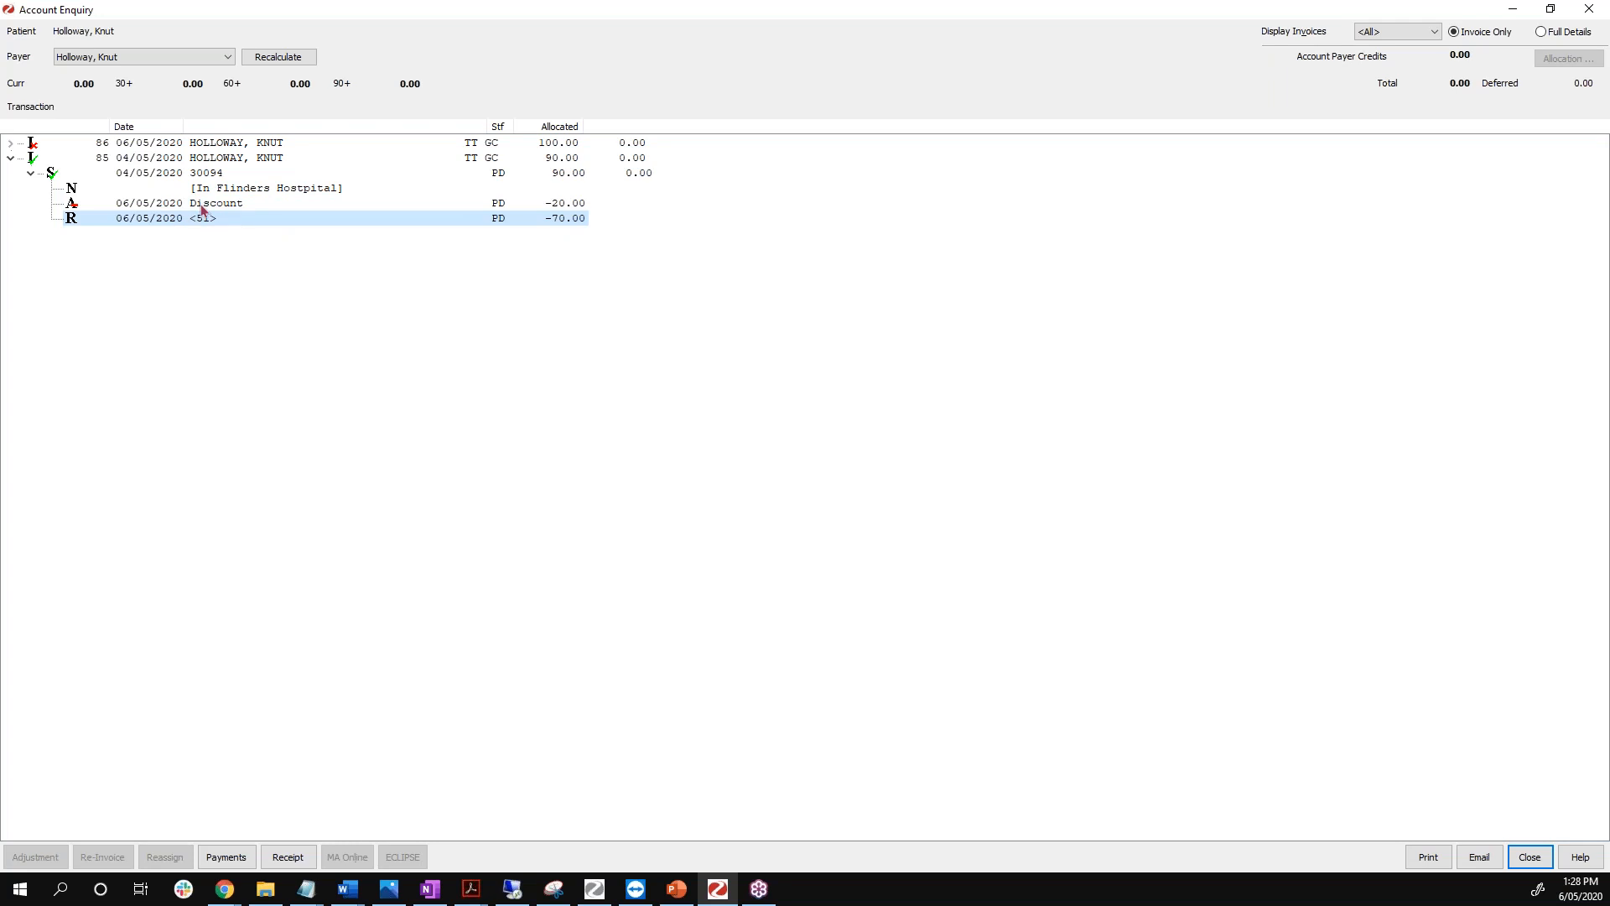
# Open the payment enquiry, examine the direct deposit under the latest receipt, and leave the enquiry.
pyautogui.click(230, 858)
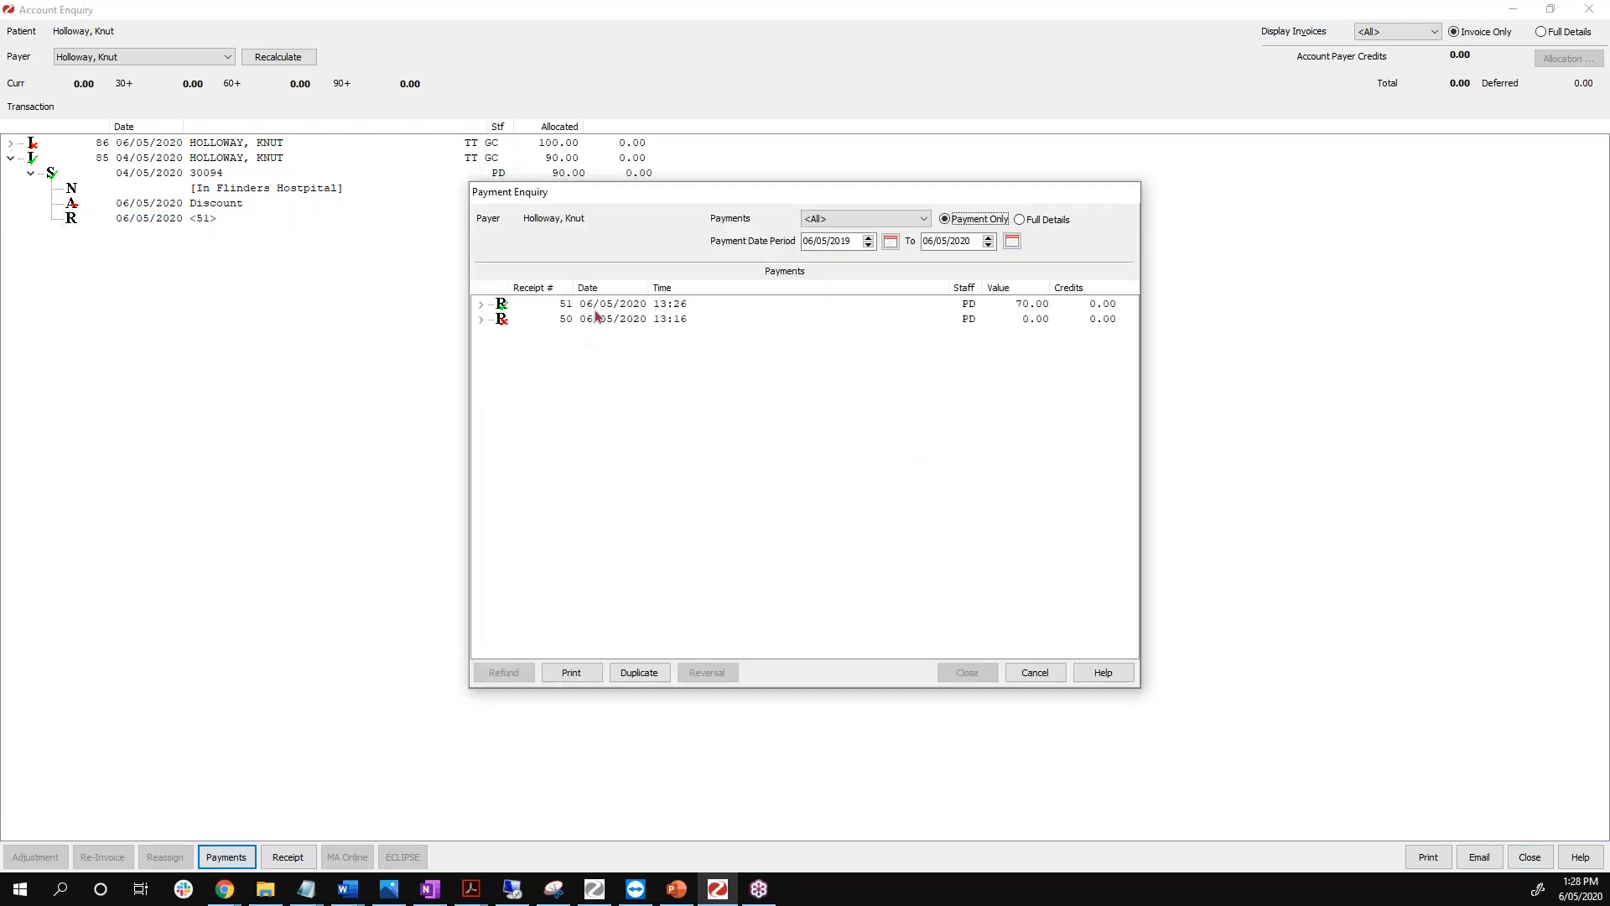
pyautogui.click(582, 309)
pyautogui.click(481, 304)
pyautogui.click(583, 322)
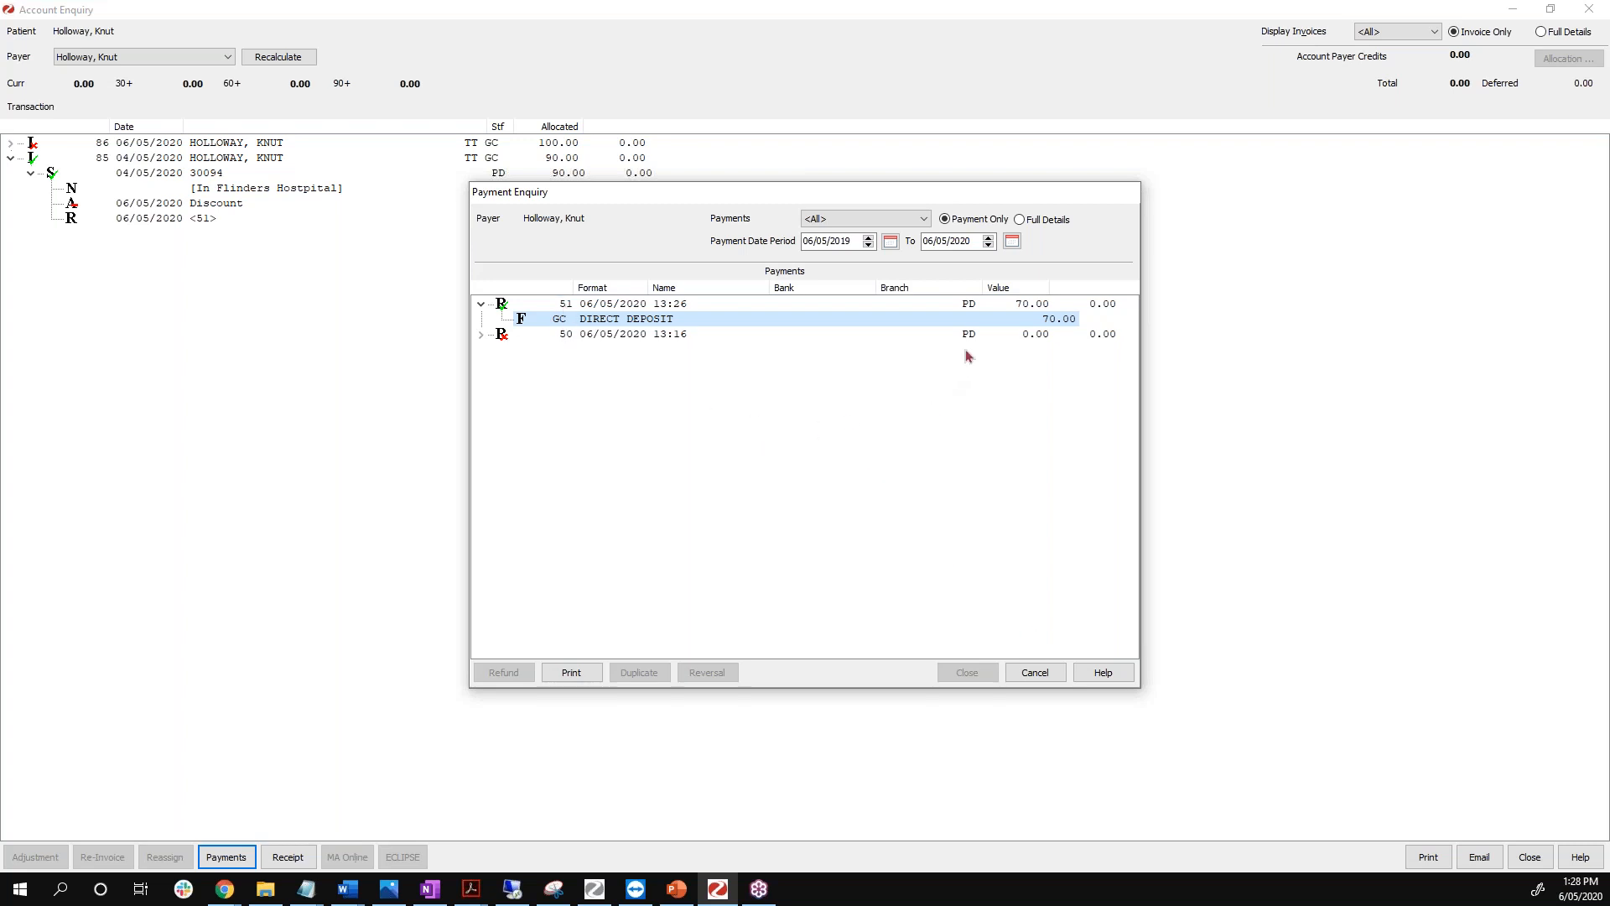
pyautogui.click(1037, 676)
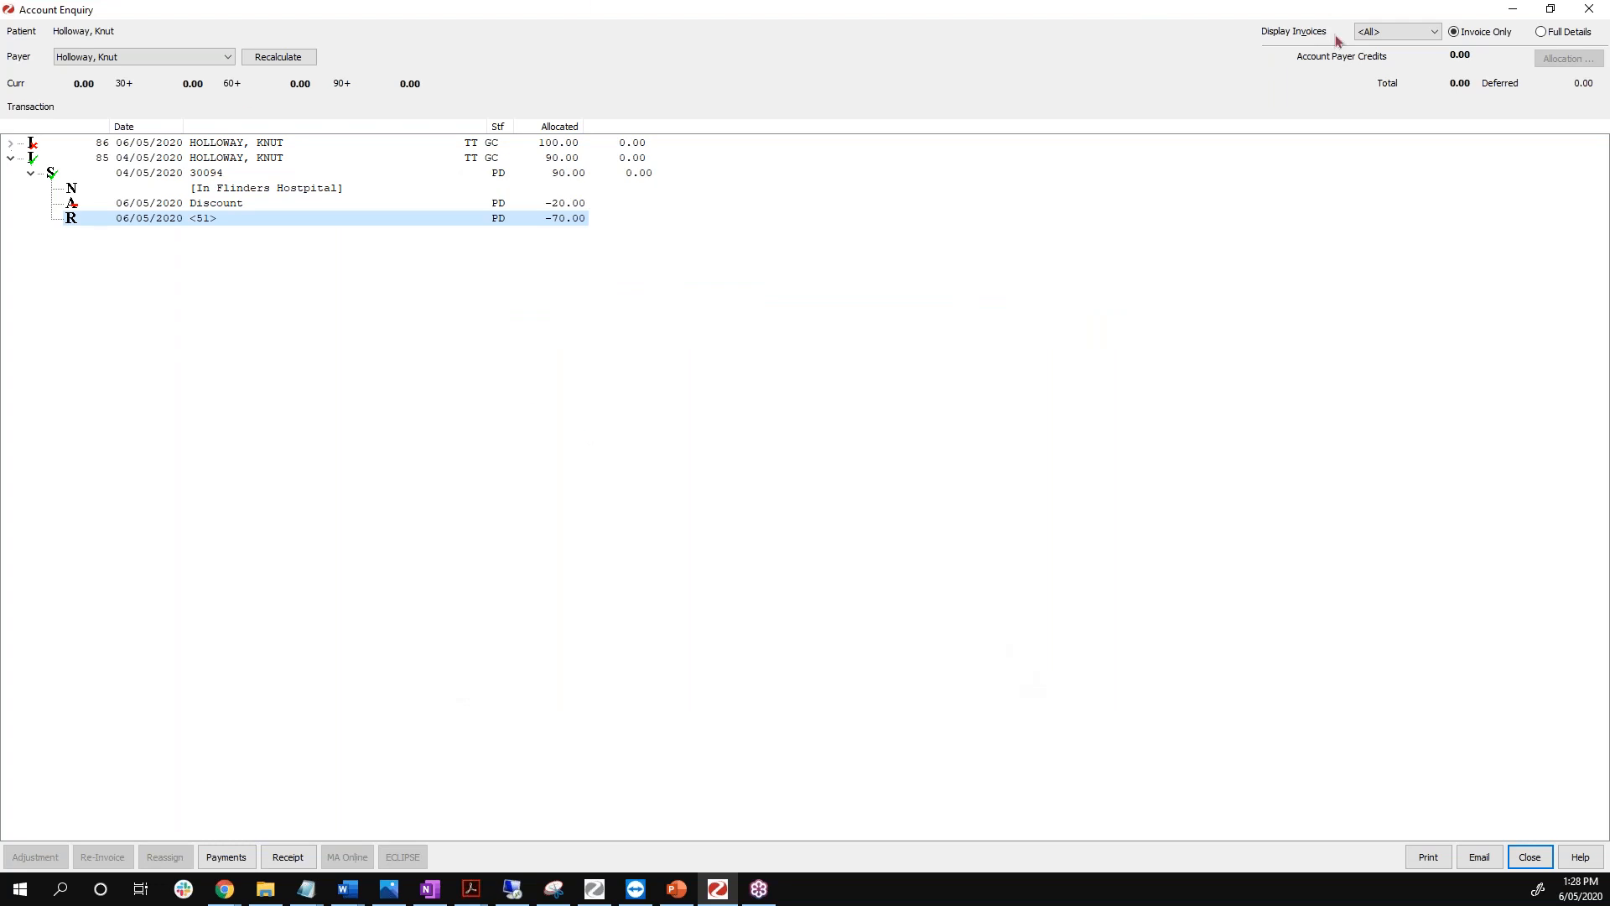
# Leave the account enquiry, start a new bill for the patient and add service item 104.
pyautogui.click(1602, 14)
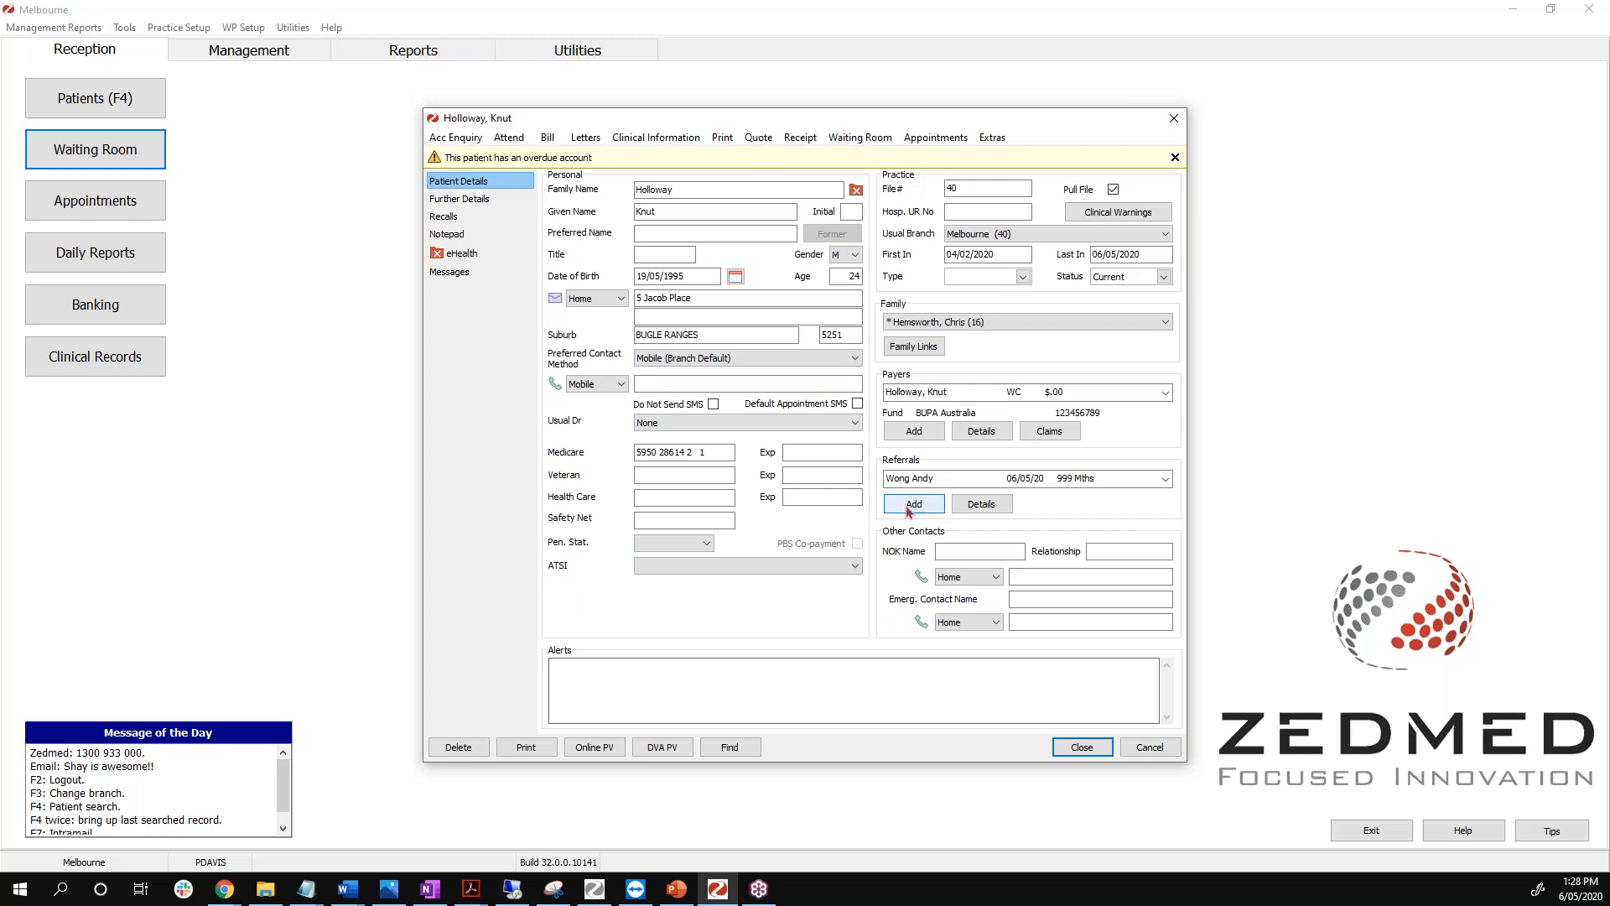
pyautogui.click(551, 143)
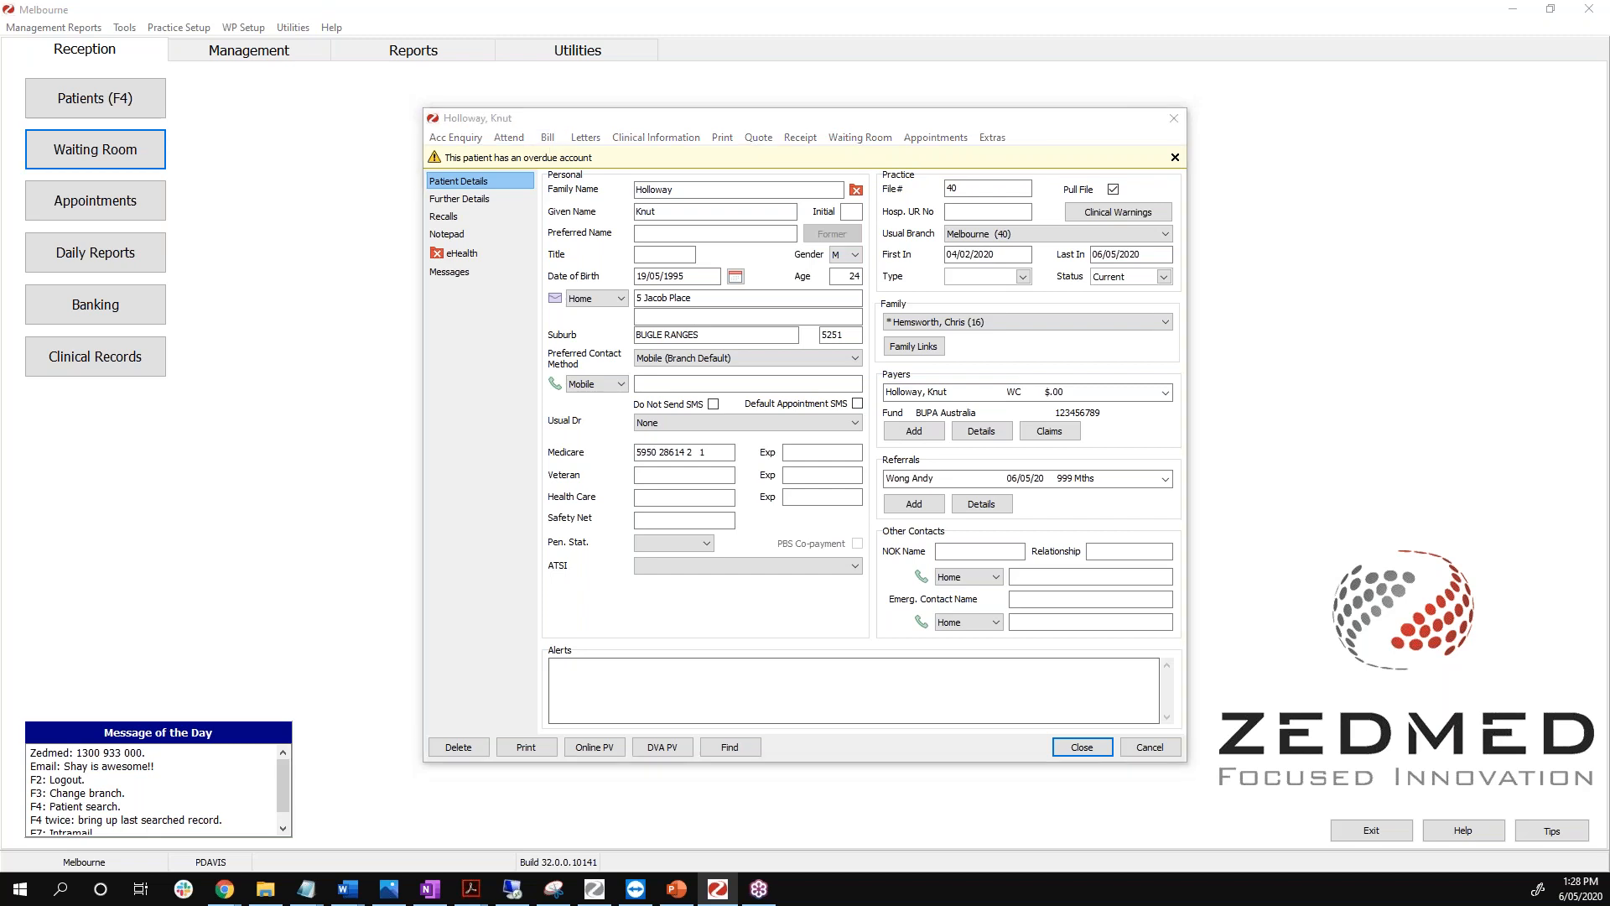
pyautogui.write('104')
pyautogui.press('Tab')
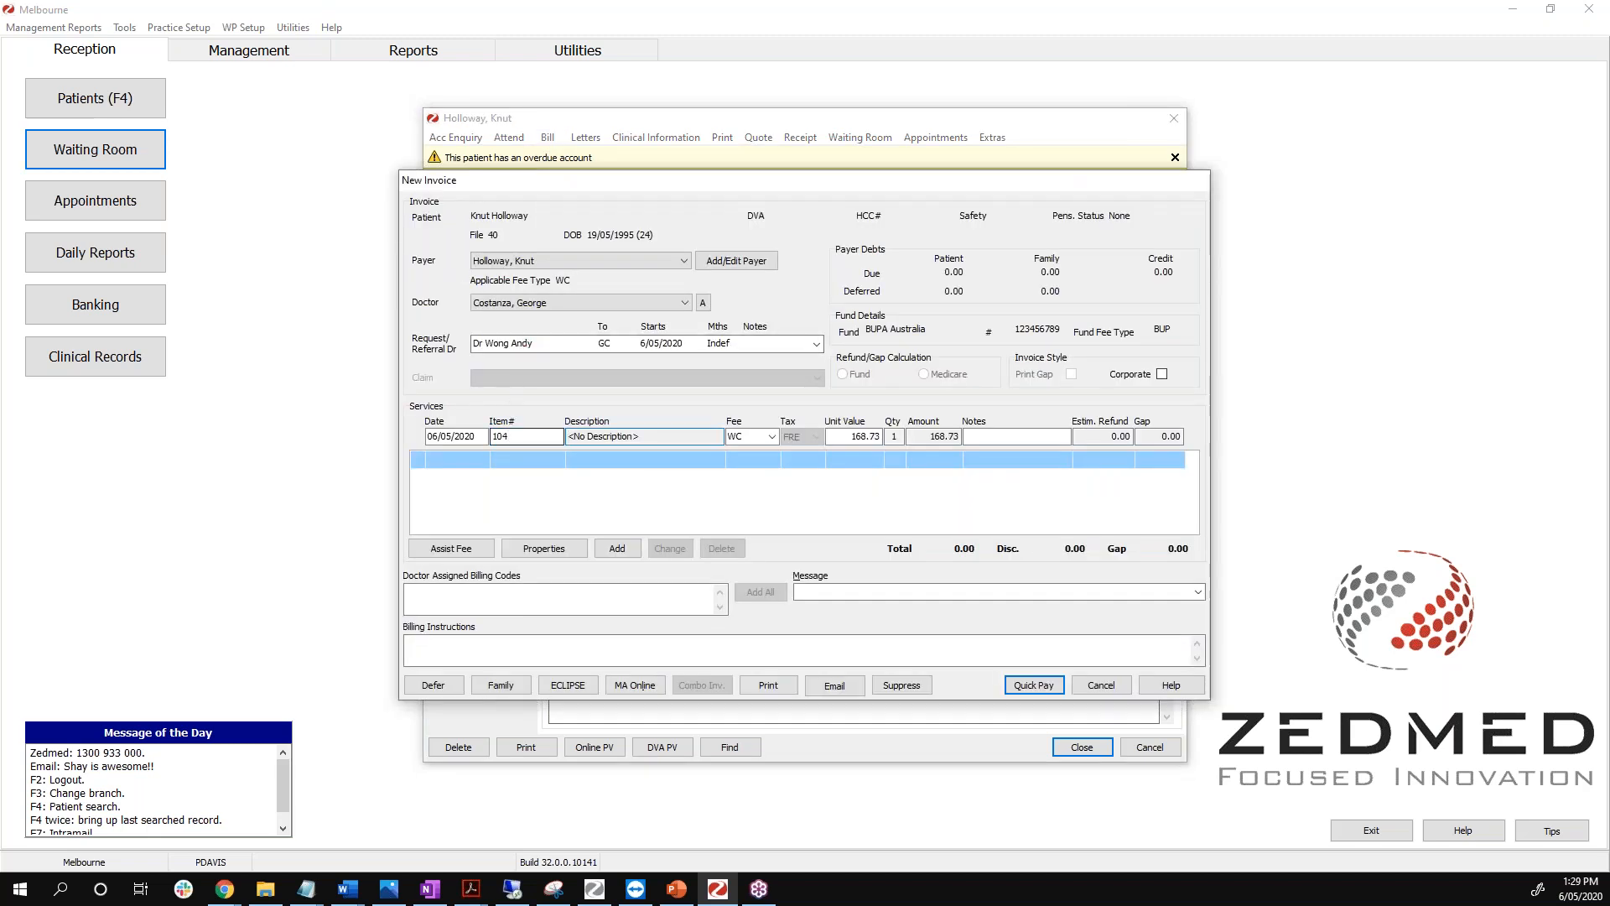
pyautogui.click(617, 548)
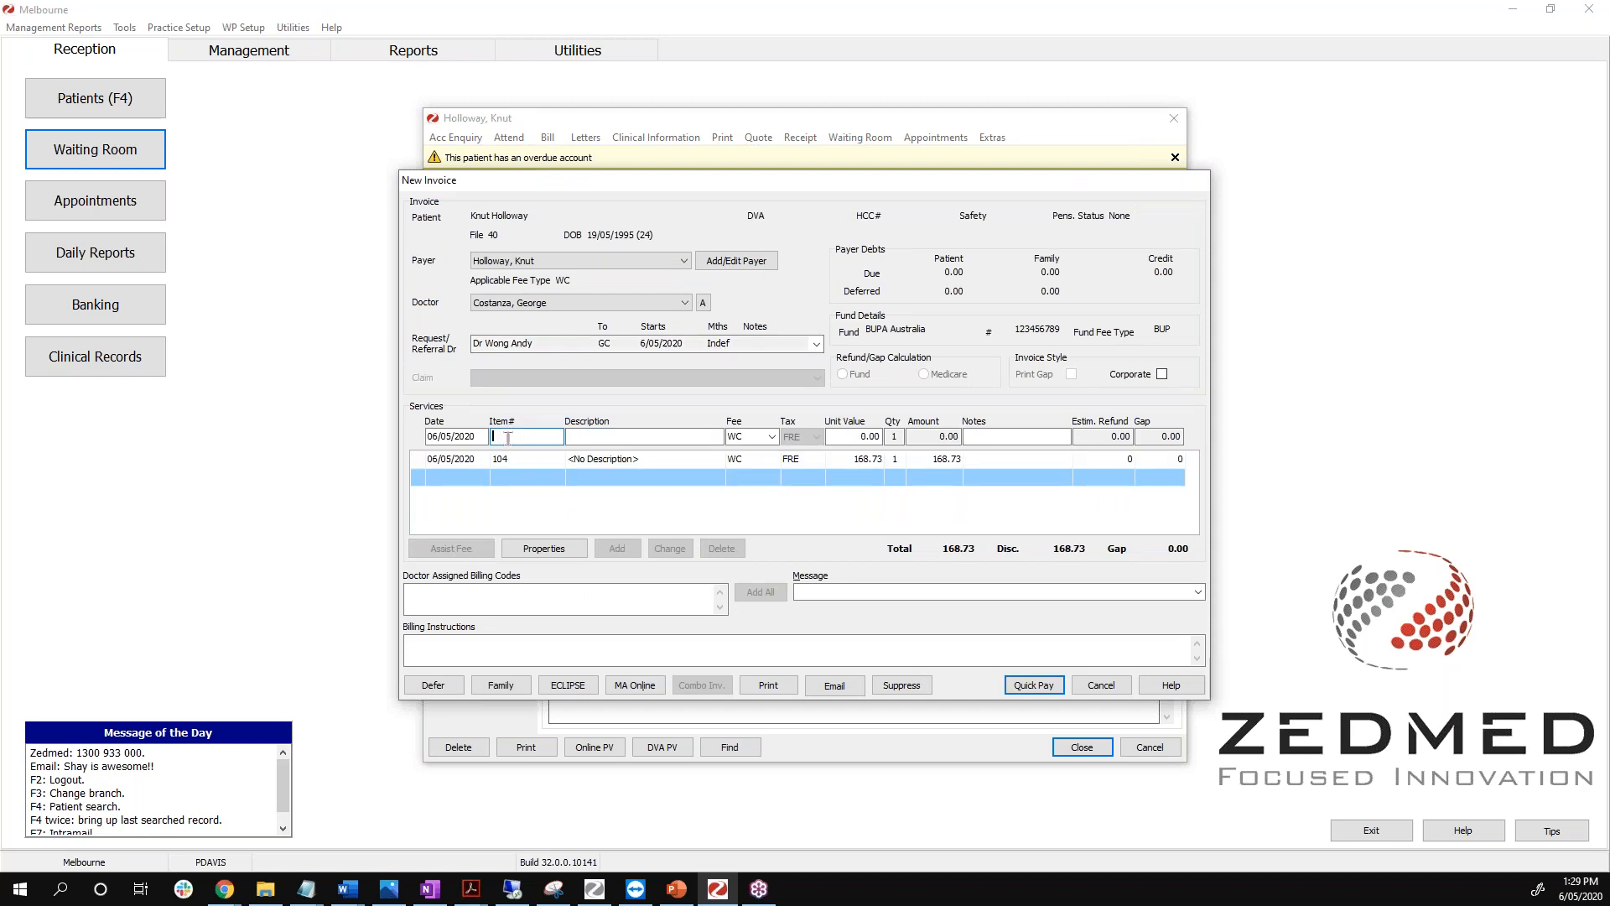
# Add service item 306 to the new invoice with a unit value of 150.00.
pyautogui.write('306')
pyautogui.press('Tab')
pyautogui.press('Tab')
pyautogui.press('Tab')
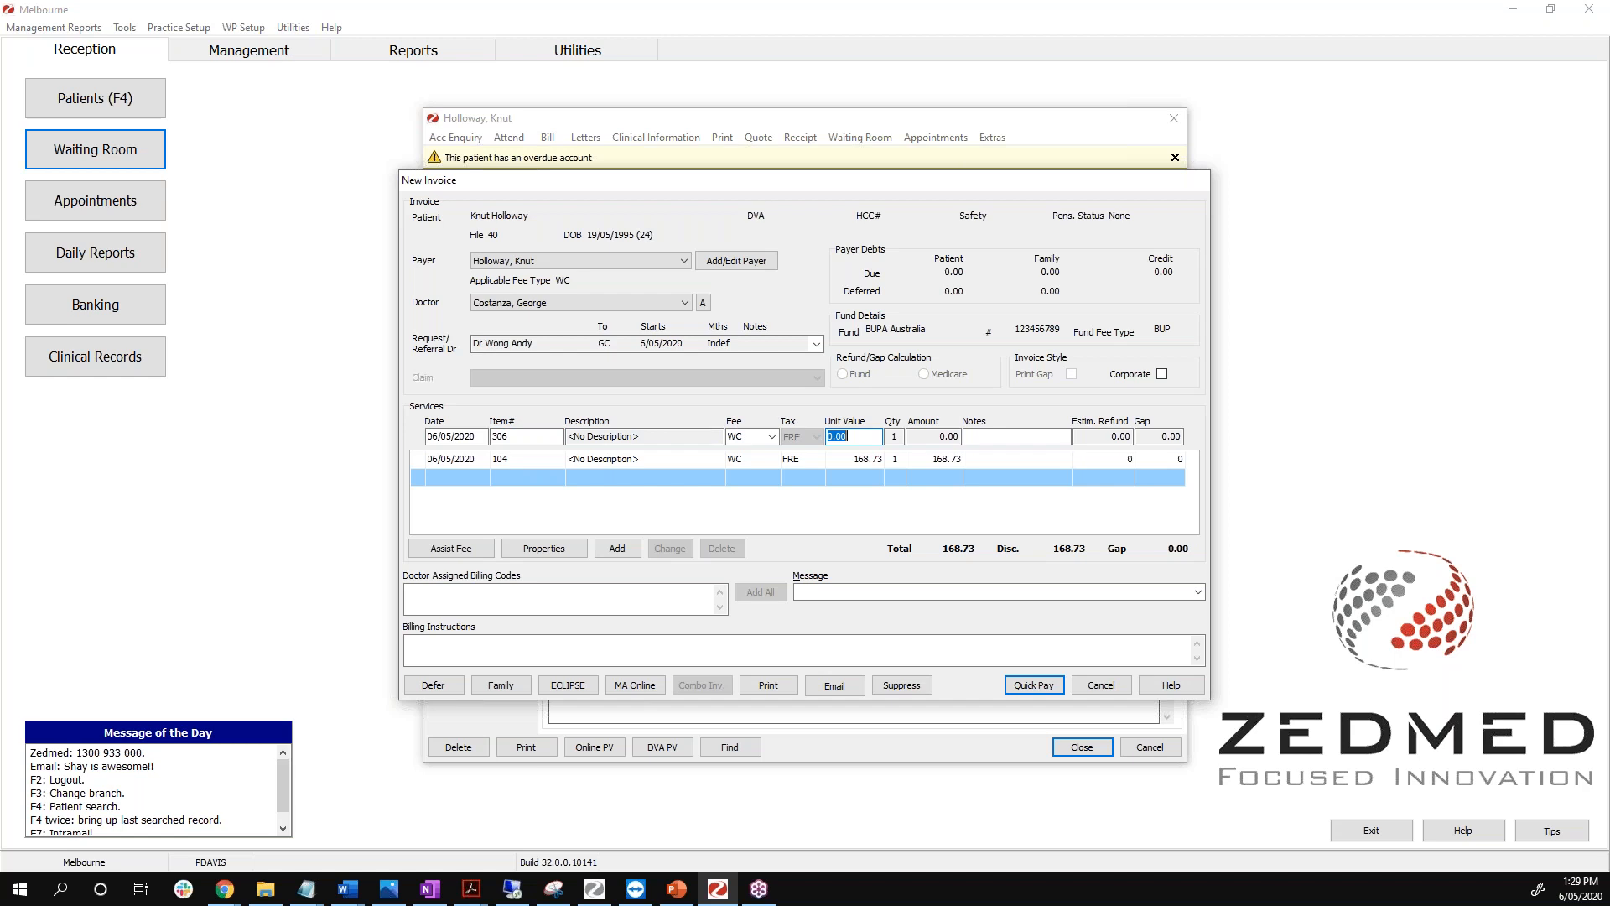
pyautogui.write('150')
pyautogui.press('Tab')
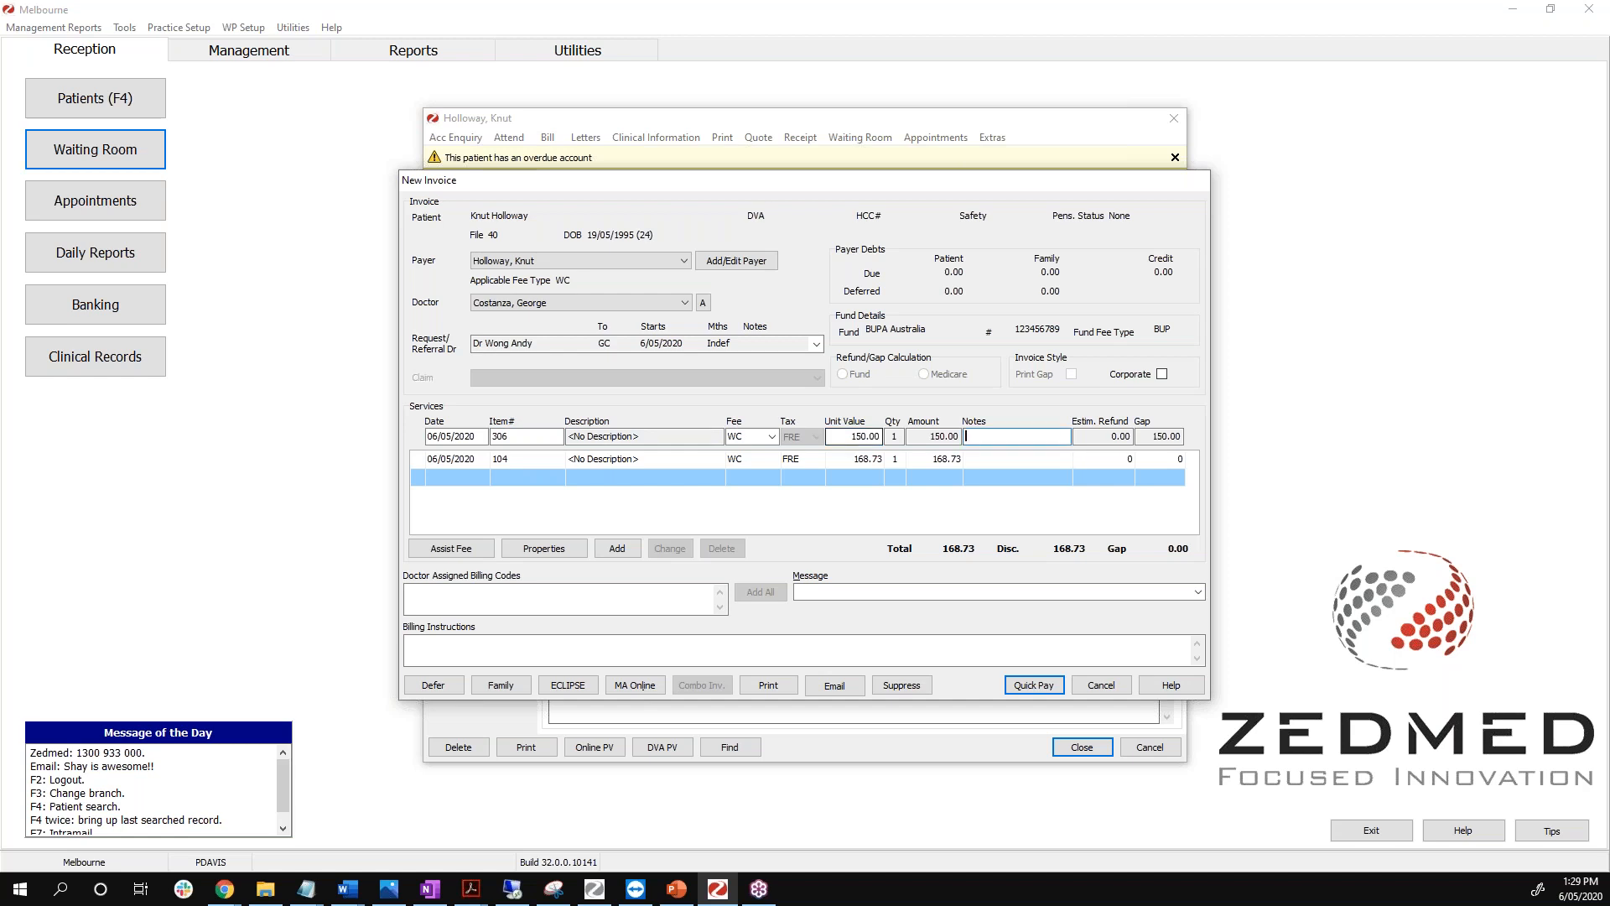
pyautogui.click(625, 550)
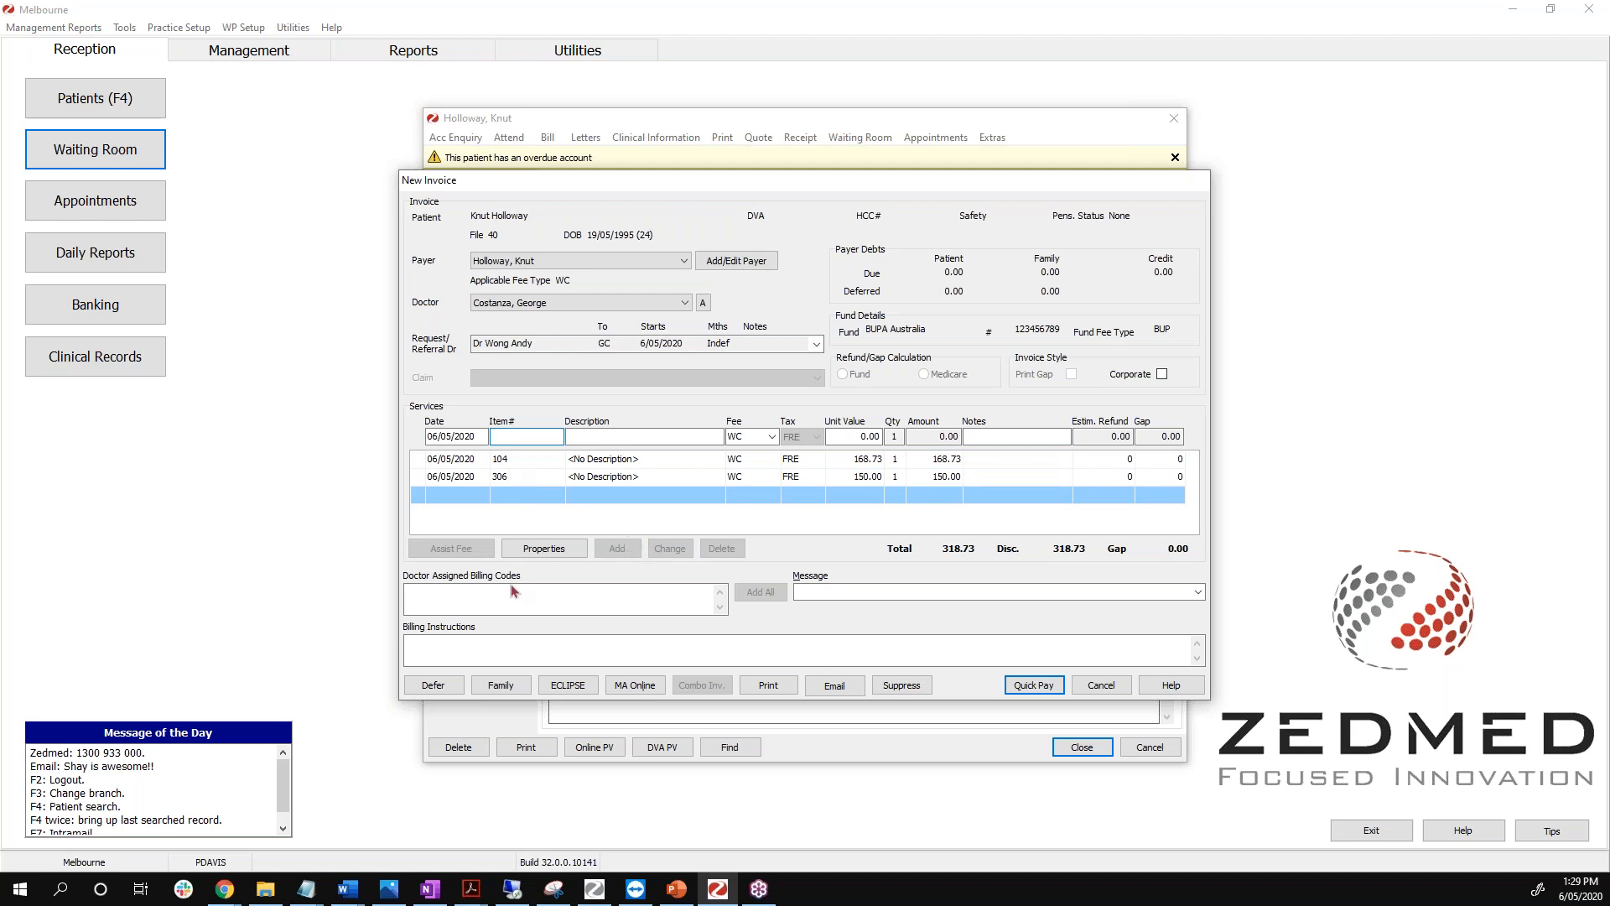
# Save the new invoice with Suppress and accept the provider number warning.
pyautogui.click(1030, 690)
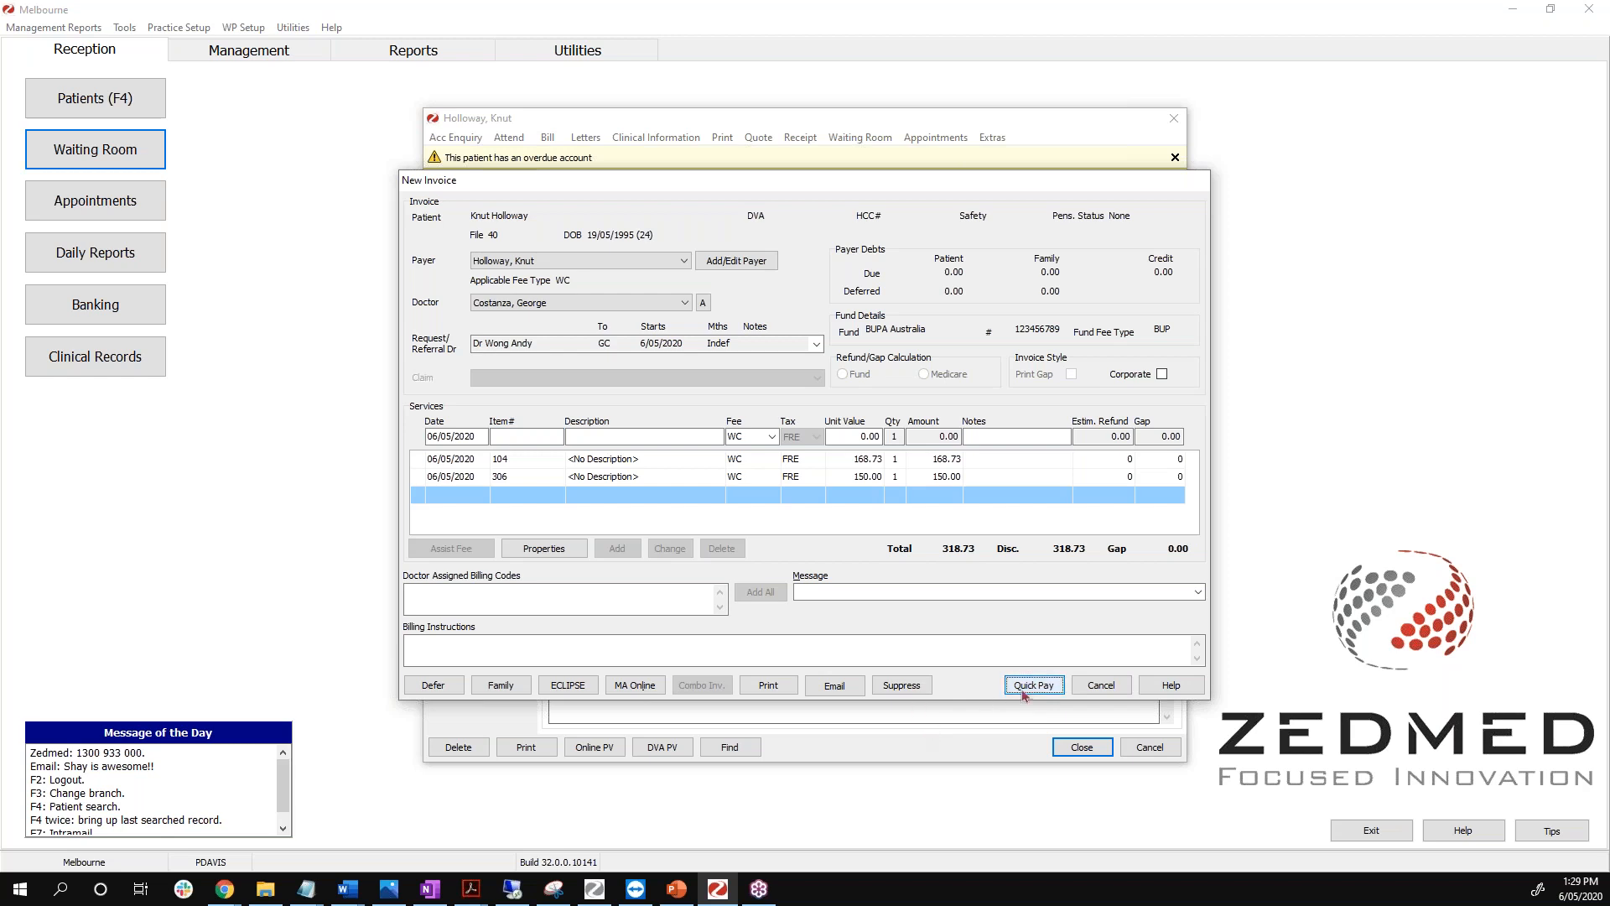
pyautogui.click(902, 686)
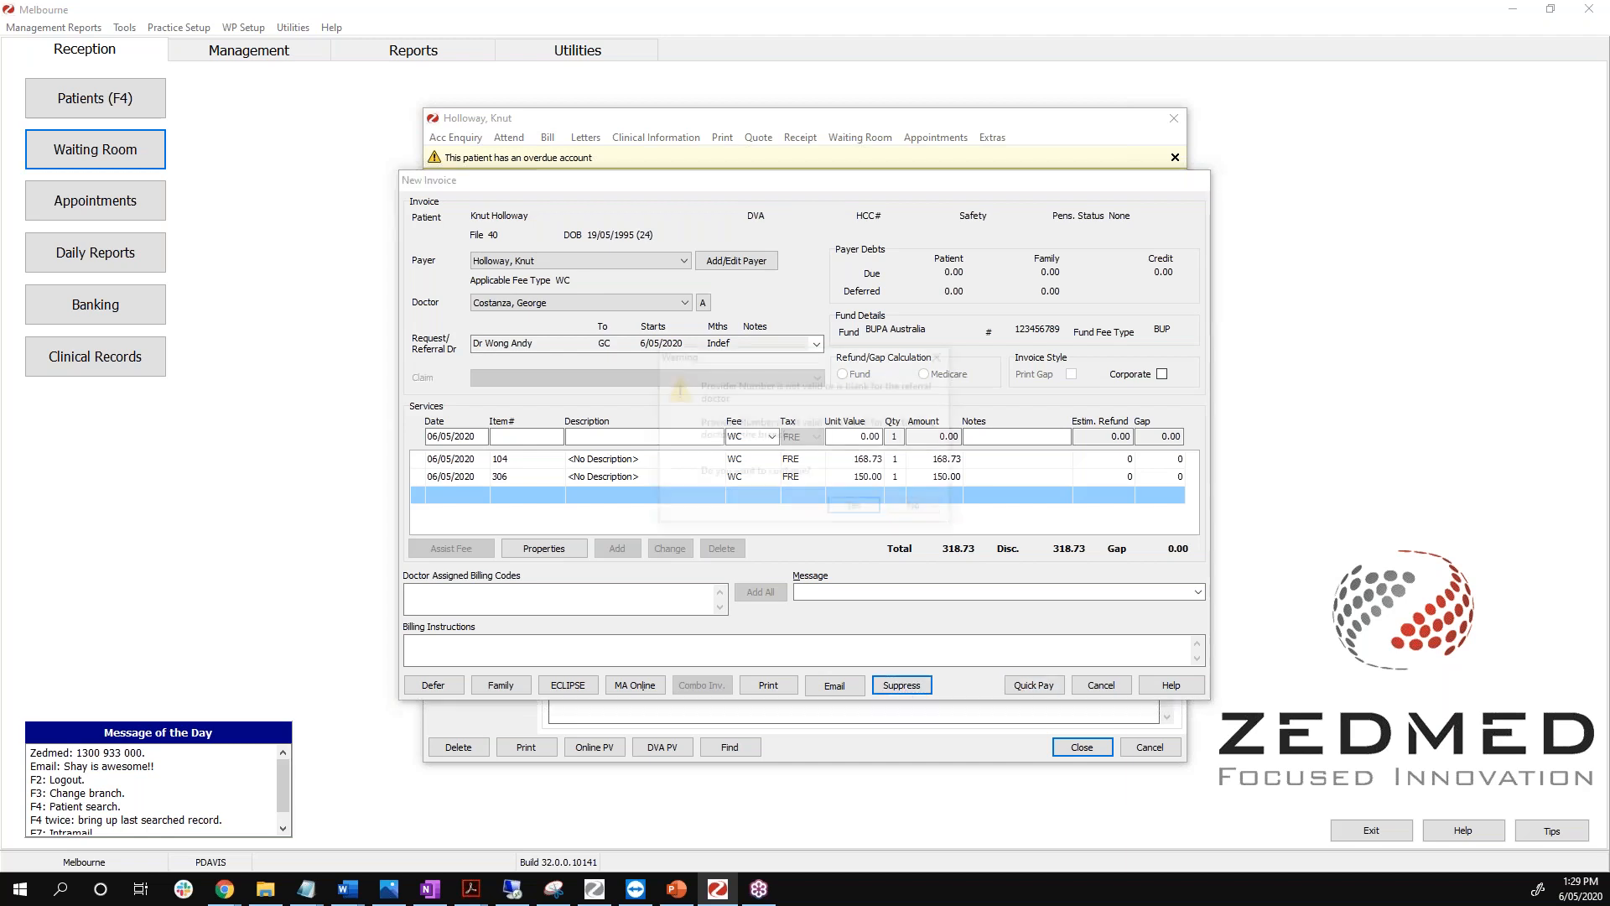
pyautogui.click(856, 510)
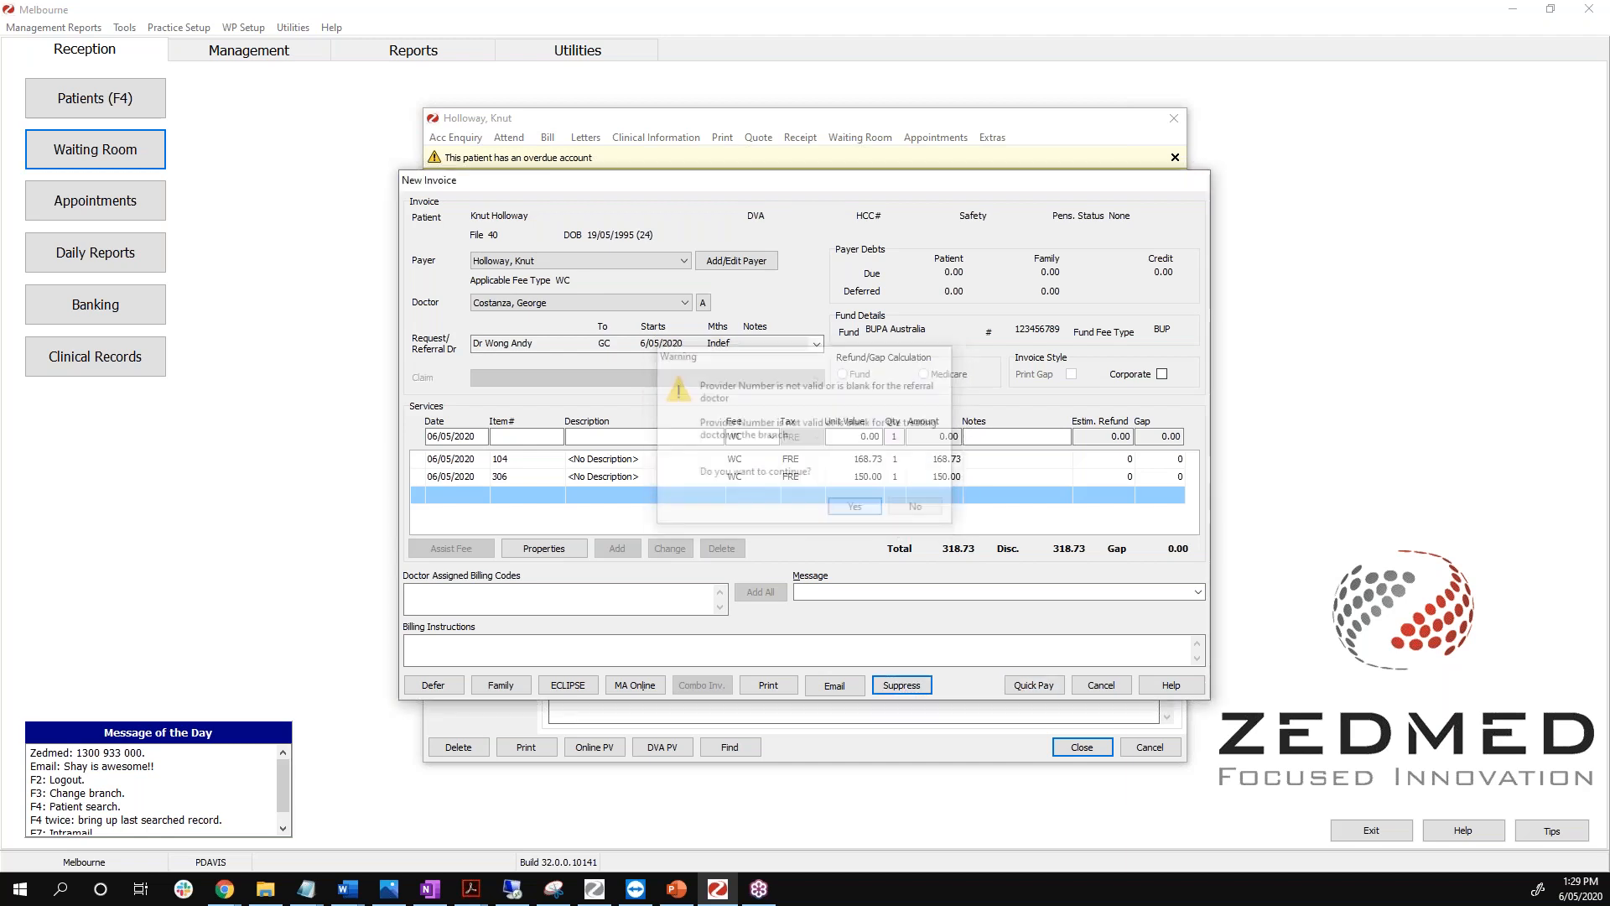
# Add Veterans Affairs as an account payer, and switch the payer selection back to the patient.
pyautogui.click(915, 430)
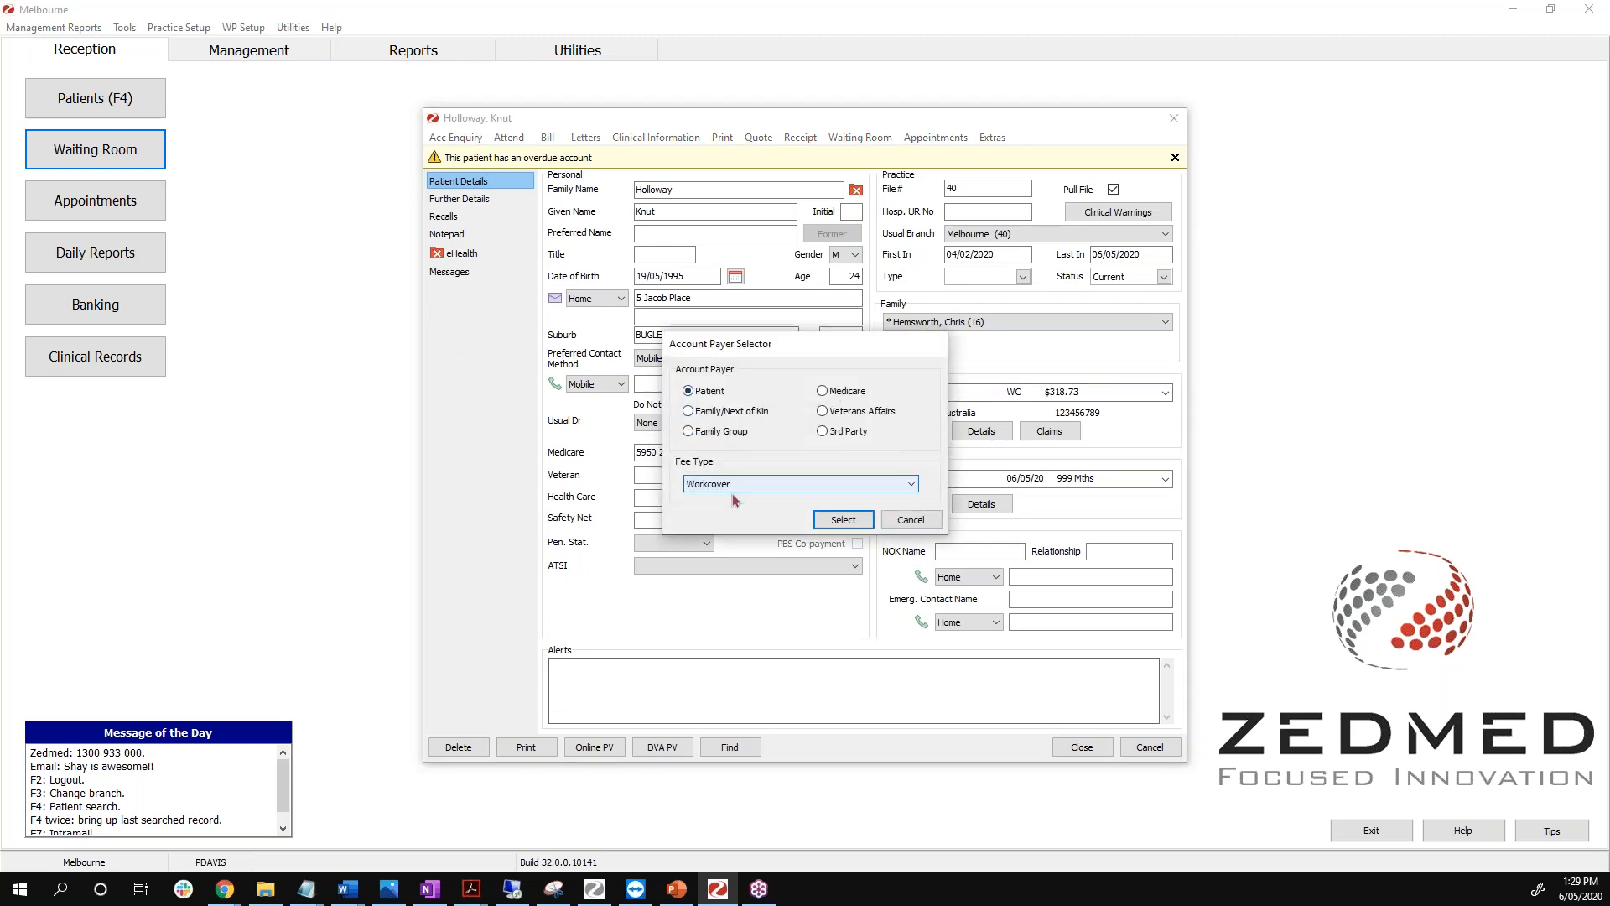
pyautogui.click(822, 411)
pyautogui.click(843, 521)
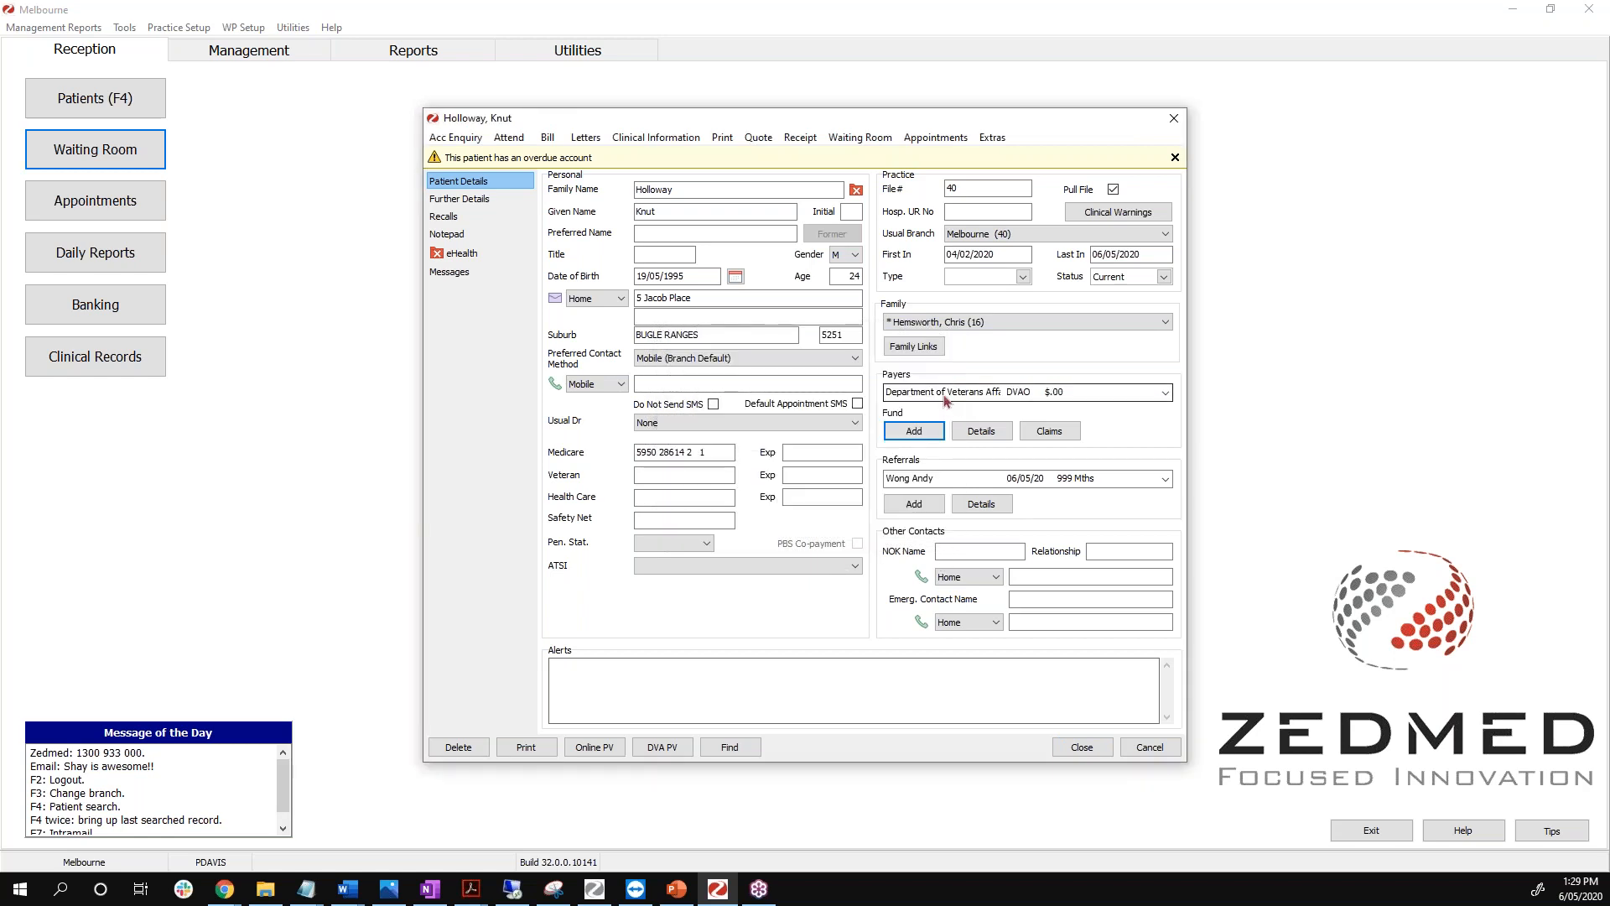
pyautogui.click(915, 392)
pyautogui.click(913, 422)
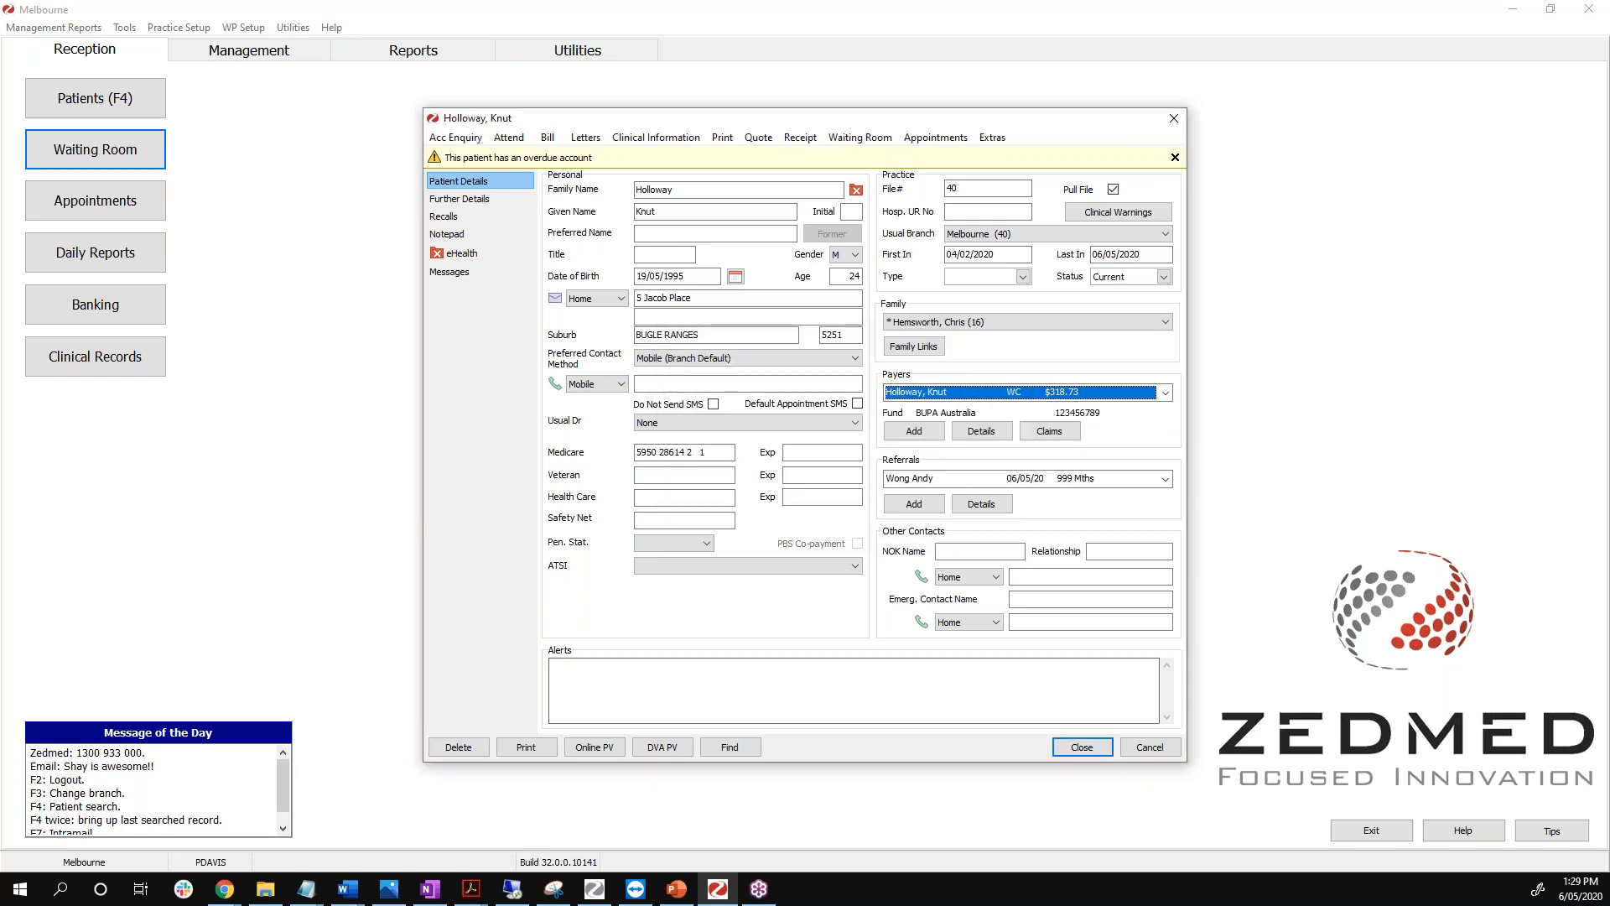
pyautogui.click(917, 467)
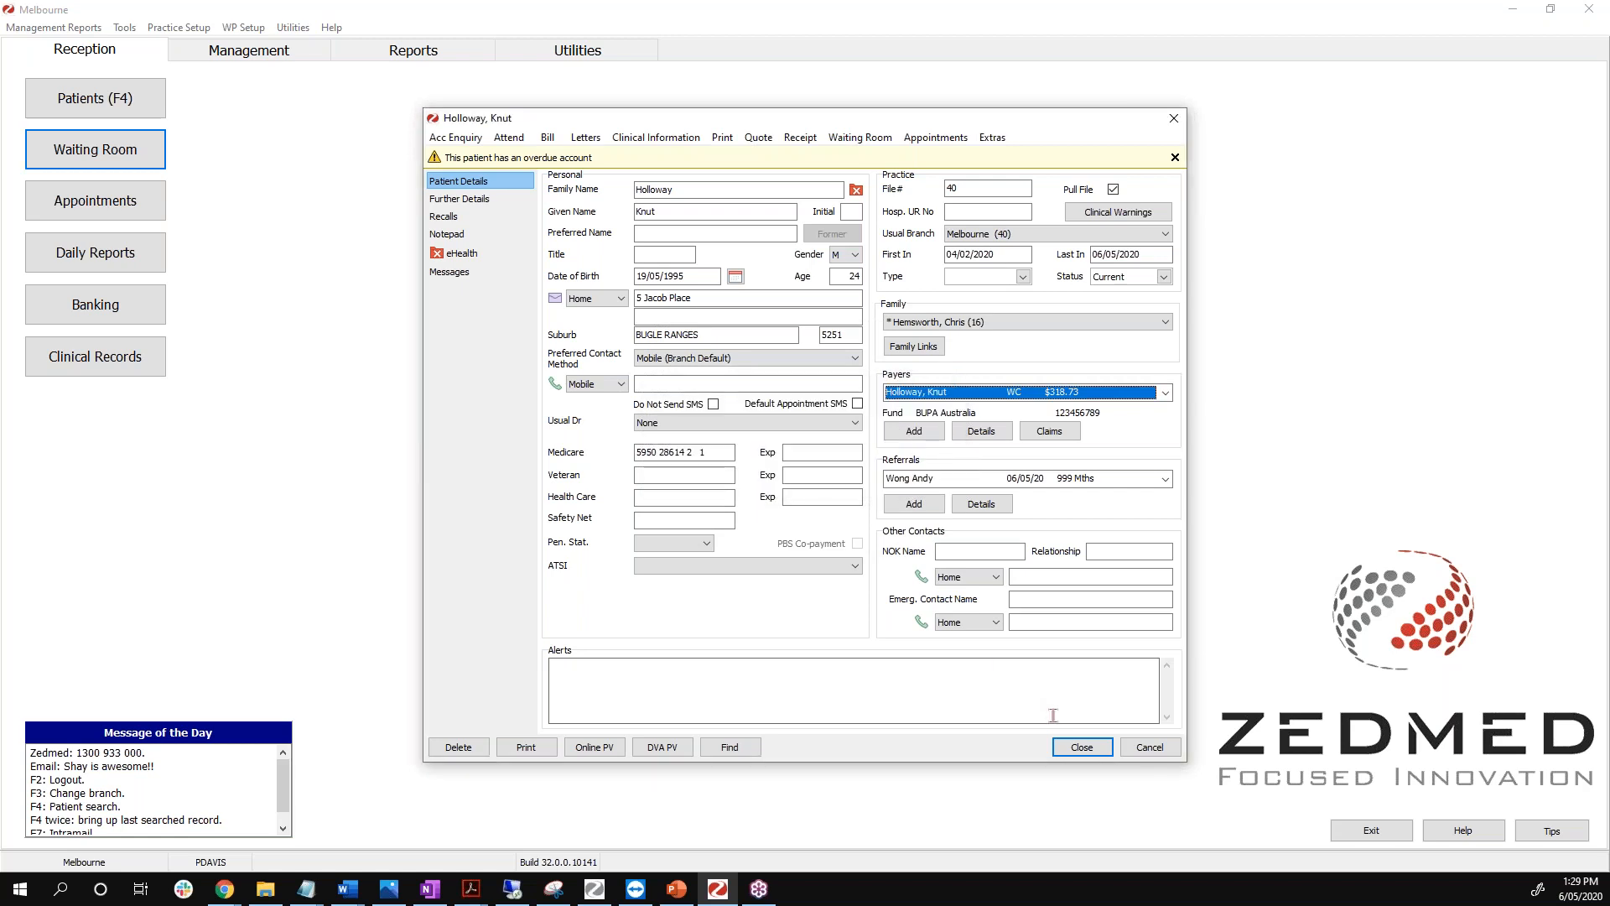
# Start re-invoicing the outstanding 318.73 invoice from the patient's account enquiry and examine which payers it can be changed to.
pyautogui.click(455, 137)
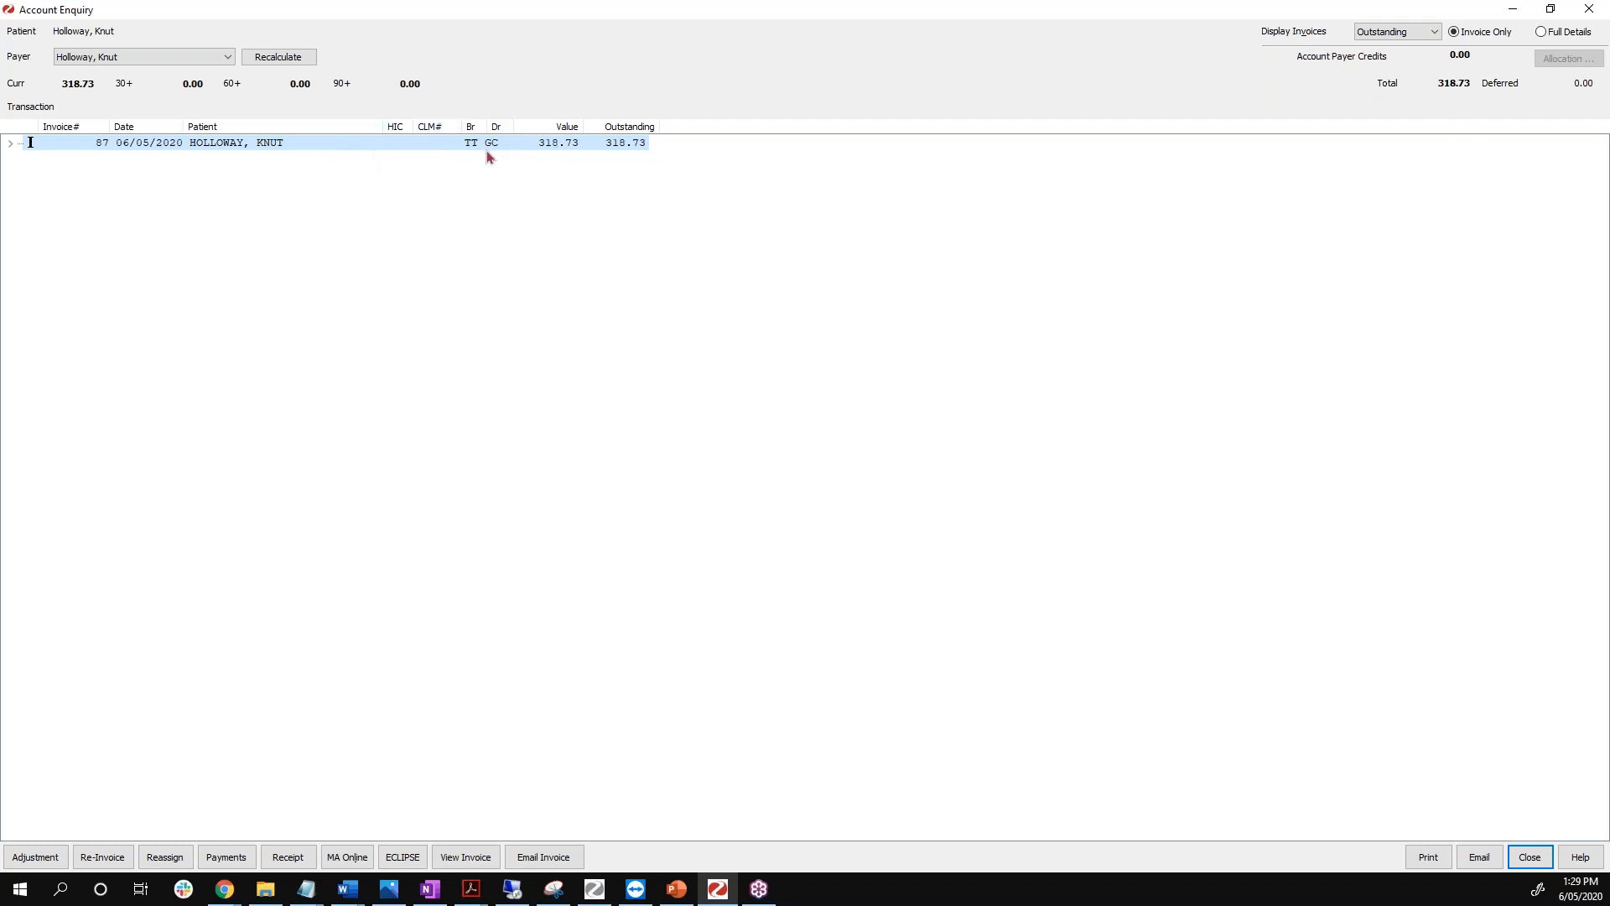
pyautogui.click(103, 858)
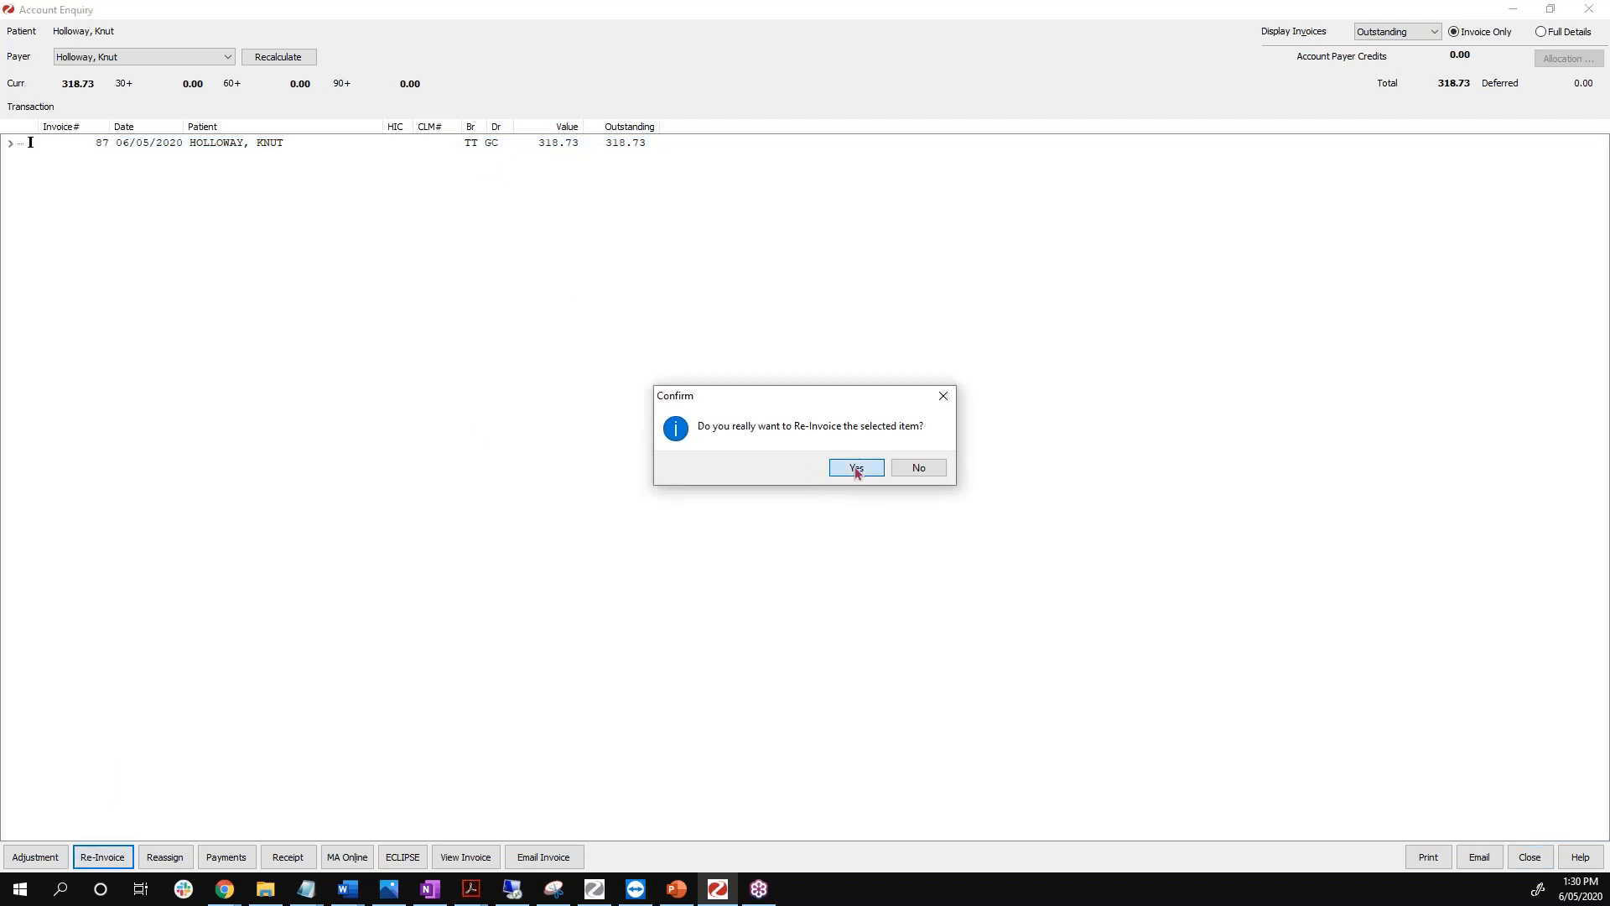
pyautogui.click(856, 473)
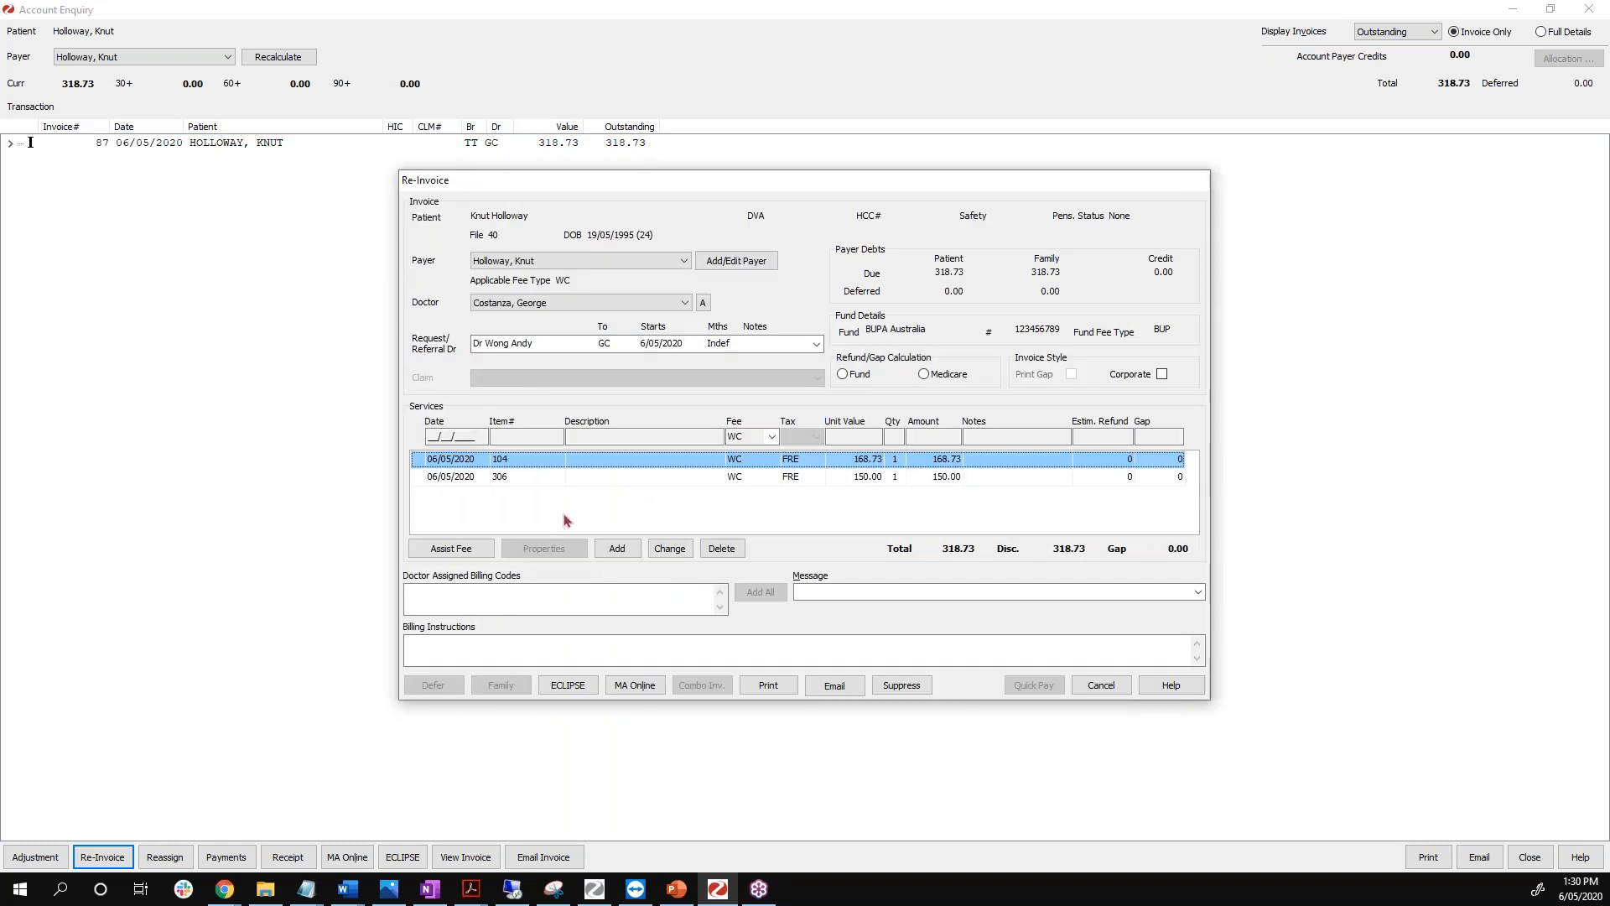
pyautogui.click(534, 263)
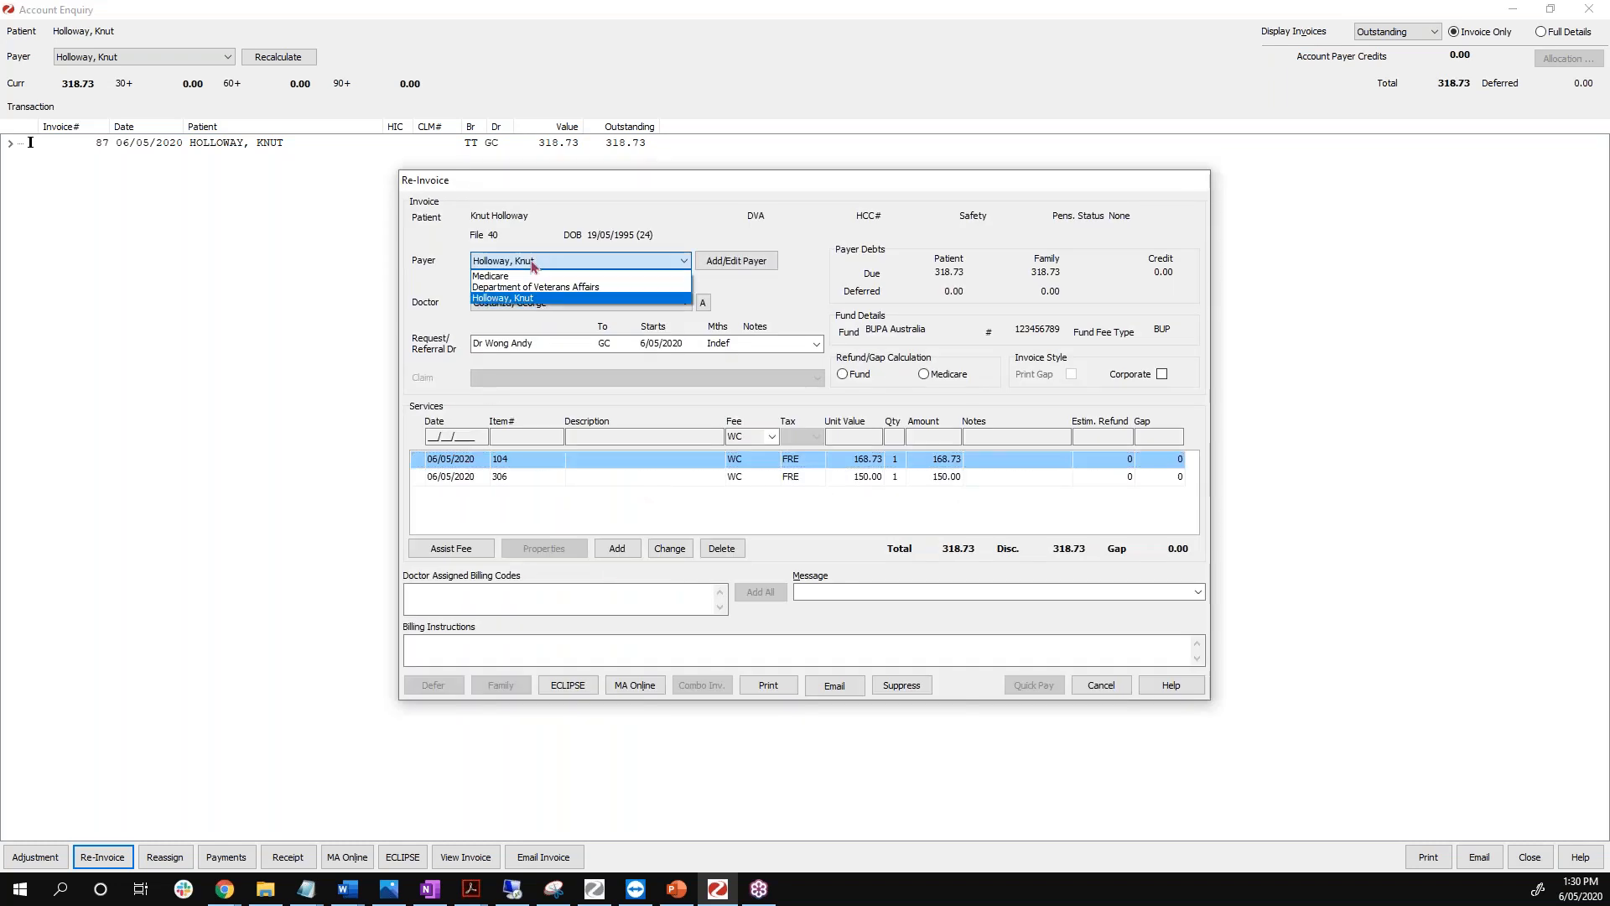
pyautogui.click(532, 264)
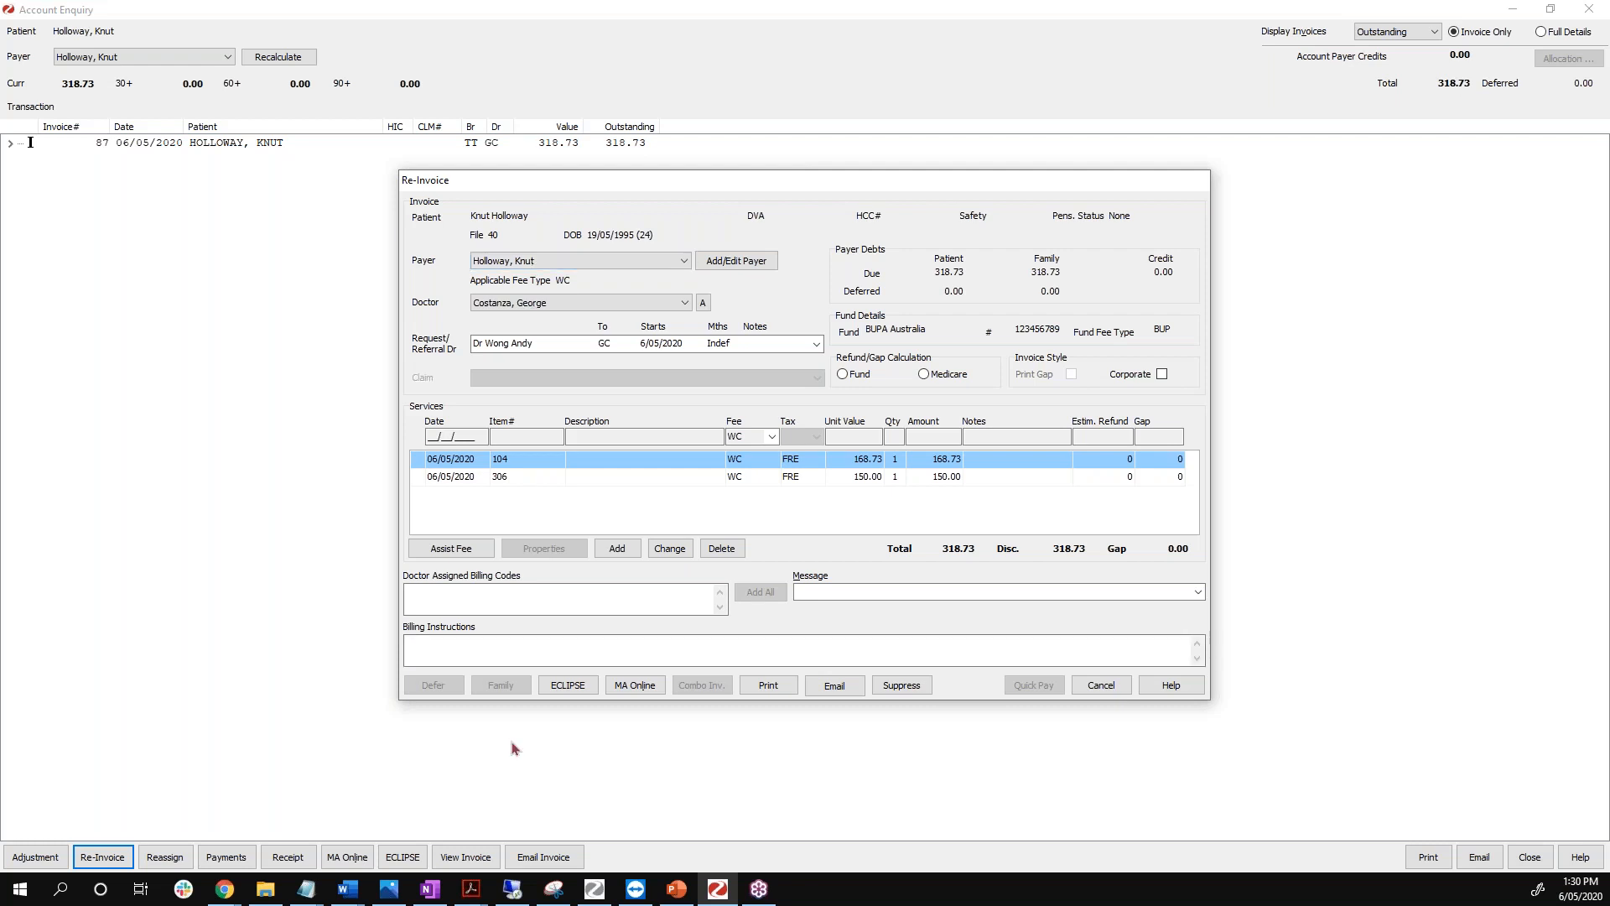
pyautogui.click(117, 758)
pyautogui.click(569, 262)
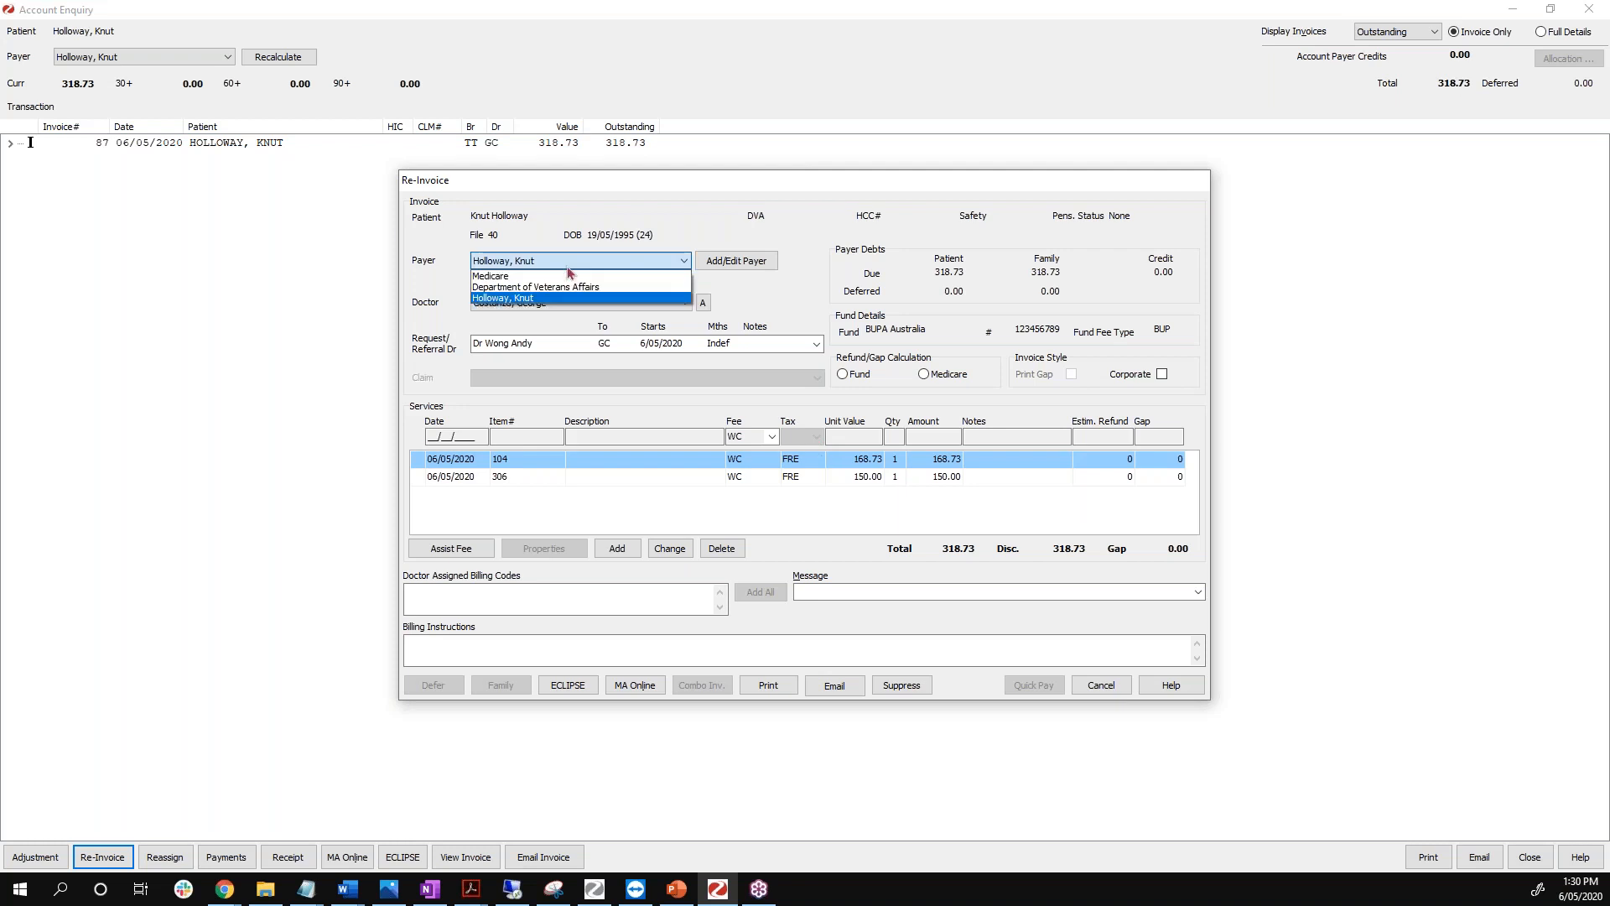
pyautogui.click(567, 268)
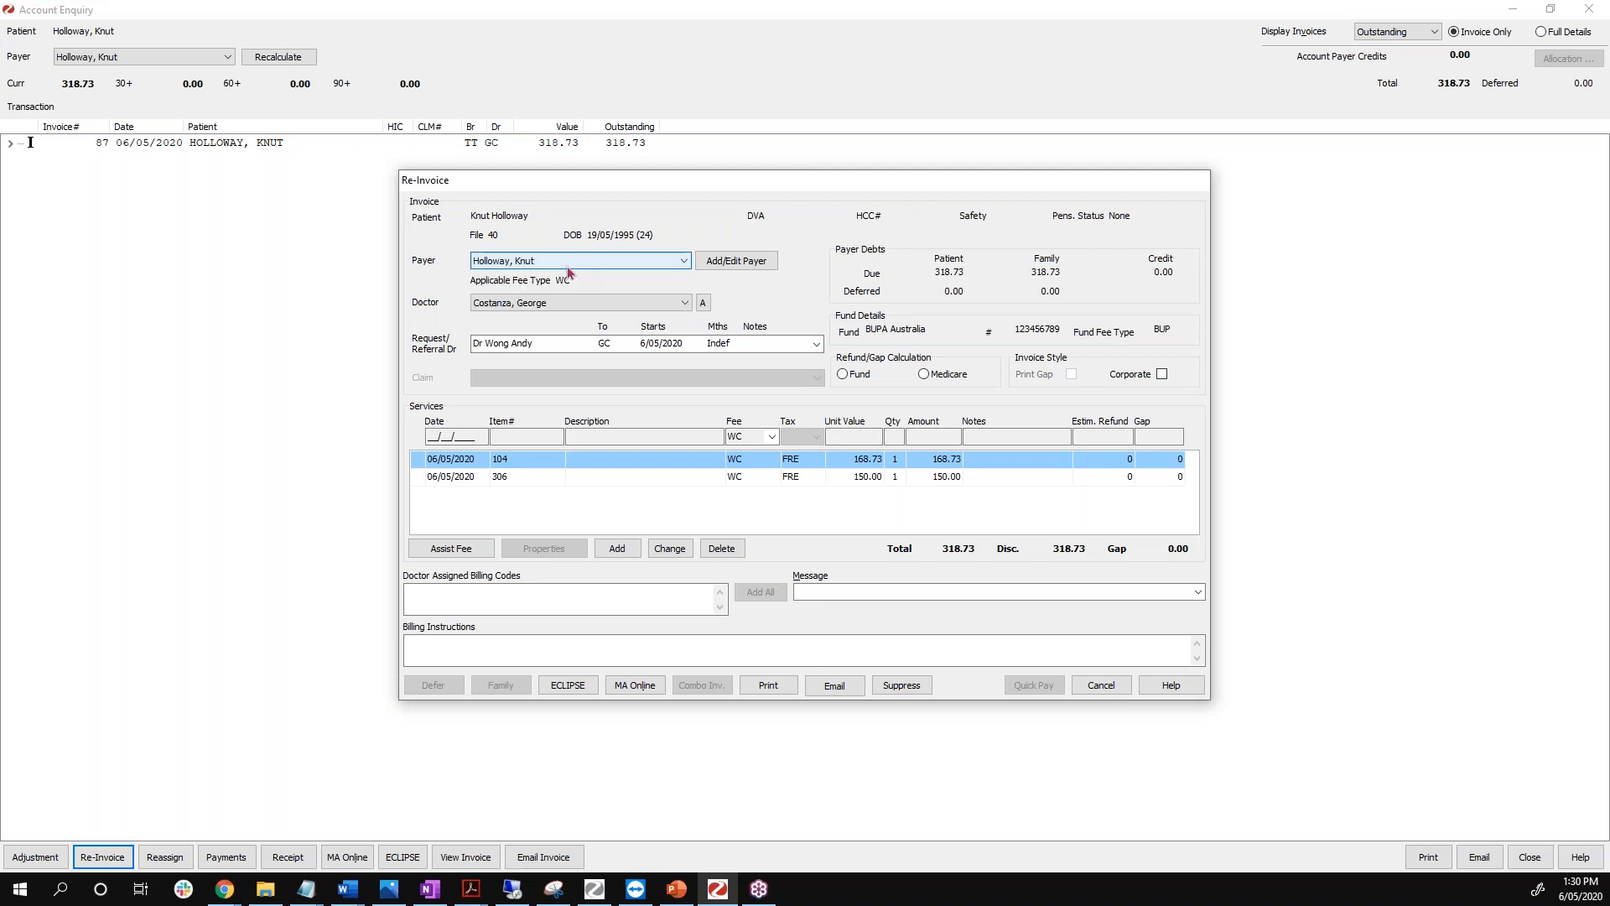
# Examine the doctor and referral choices for the re-invoice, and cancel it without saving.
pyautogui.click(538, 303)
pyautogui.click(538, 307)
pyautogui.click(607, 344)
pyautogui.click(607, 344)
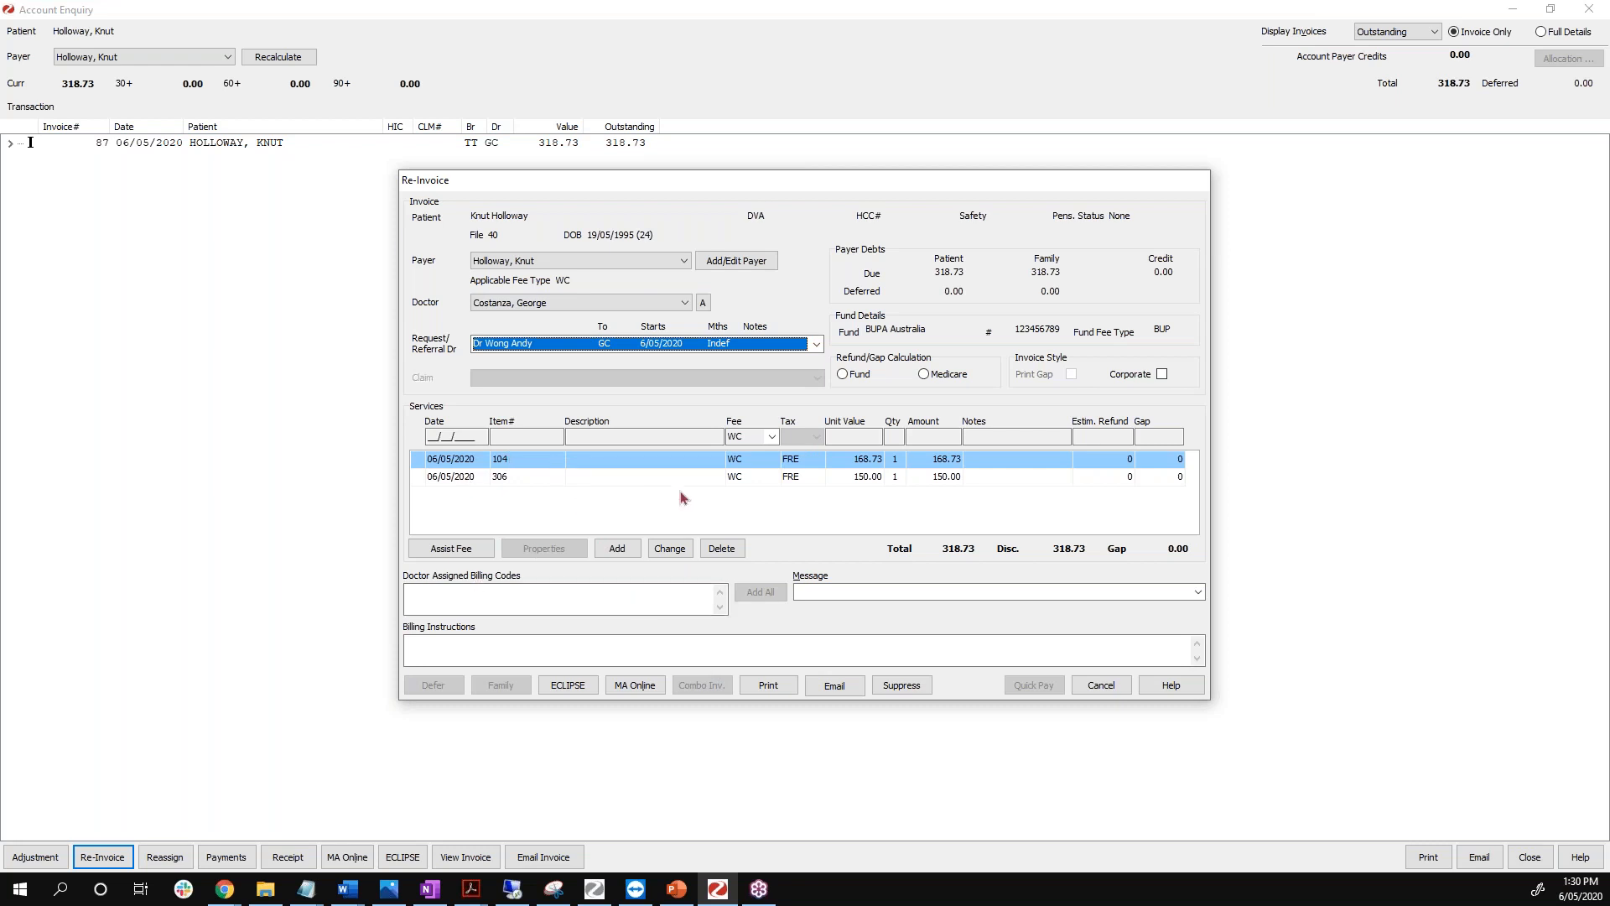
pyautogui.click(1099, 692)
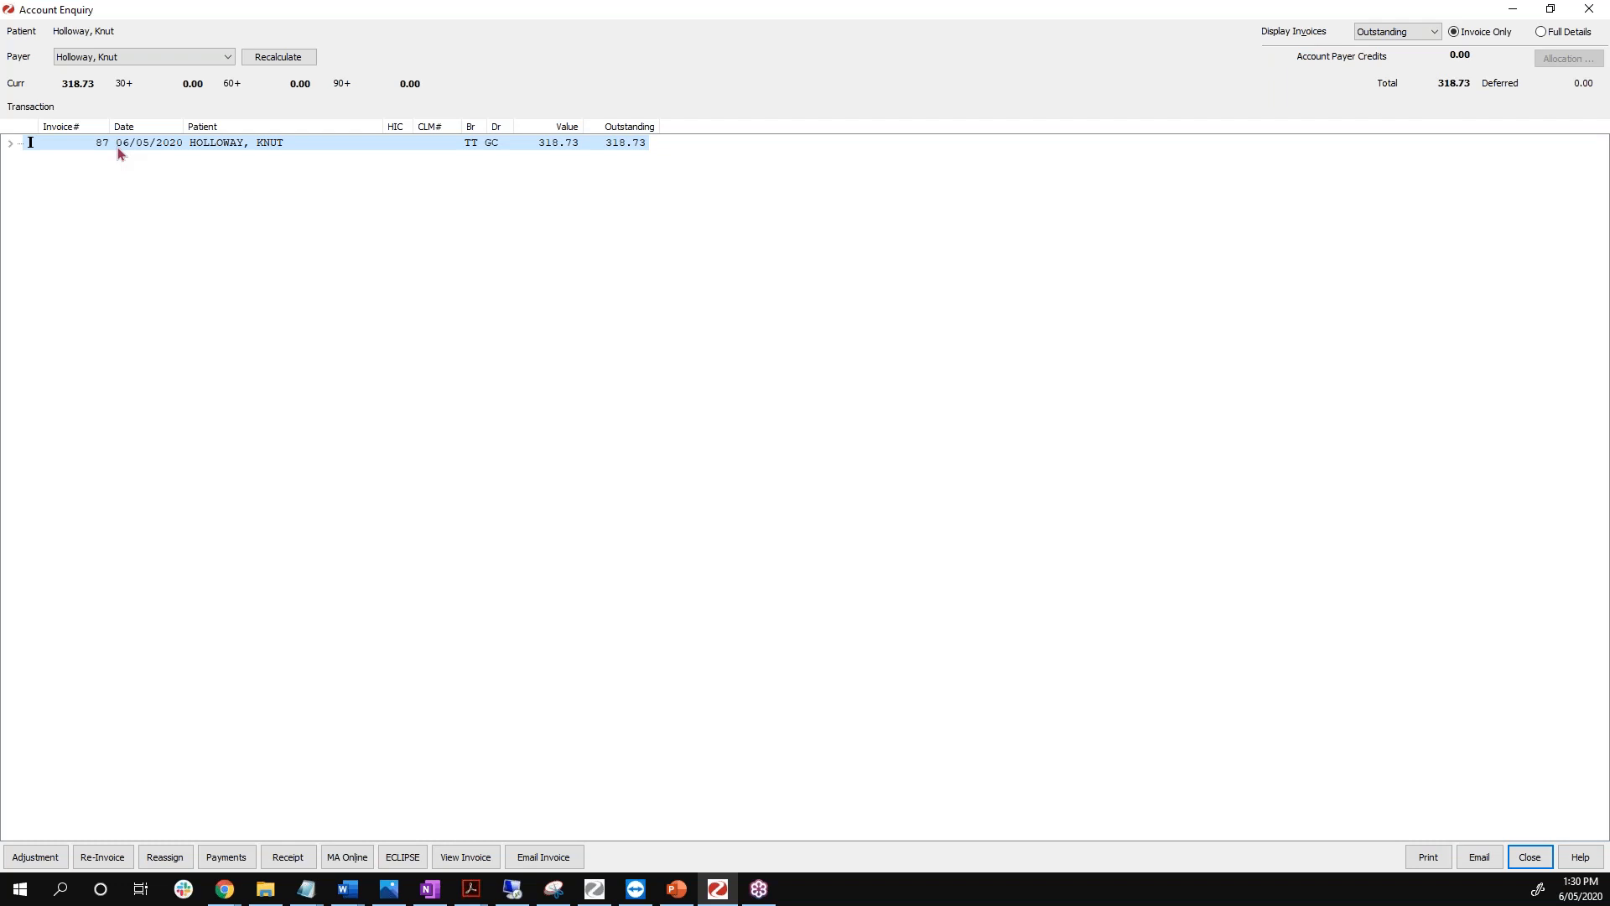
# Try to reassign the outstanding 318.73 invoice from the patient to Medicare, with claims for selected invoices included.
pyautogui.click(166, 857)
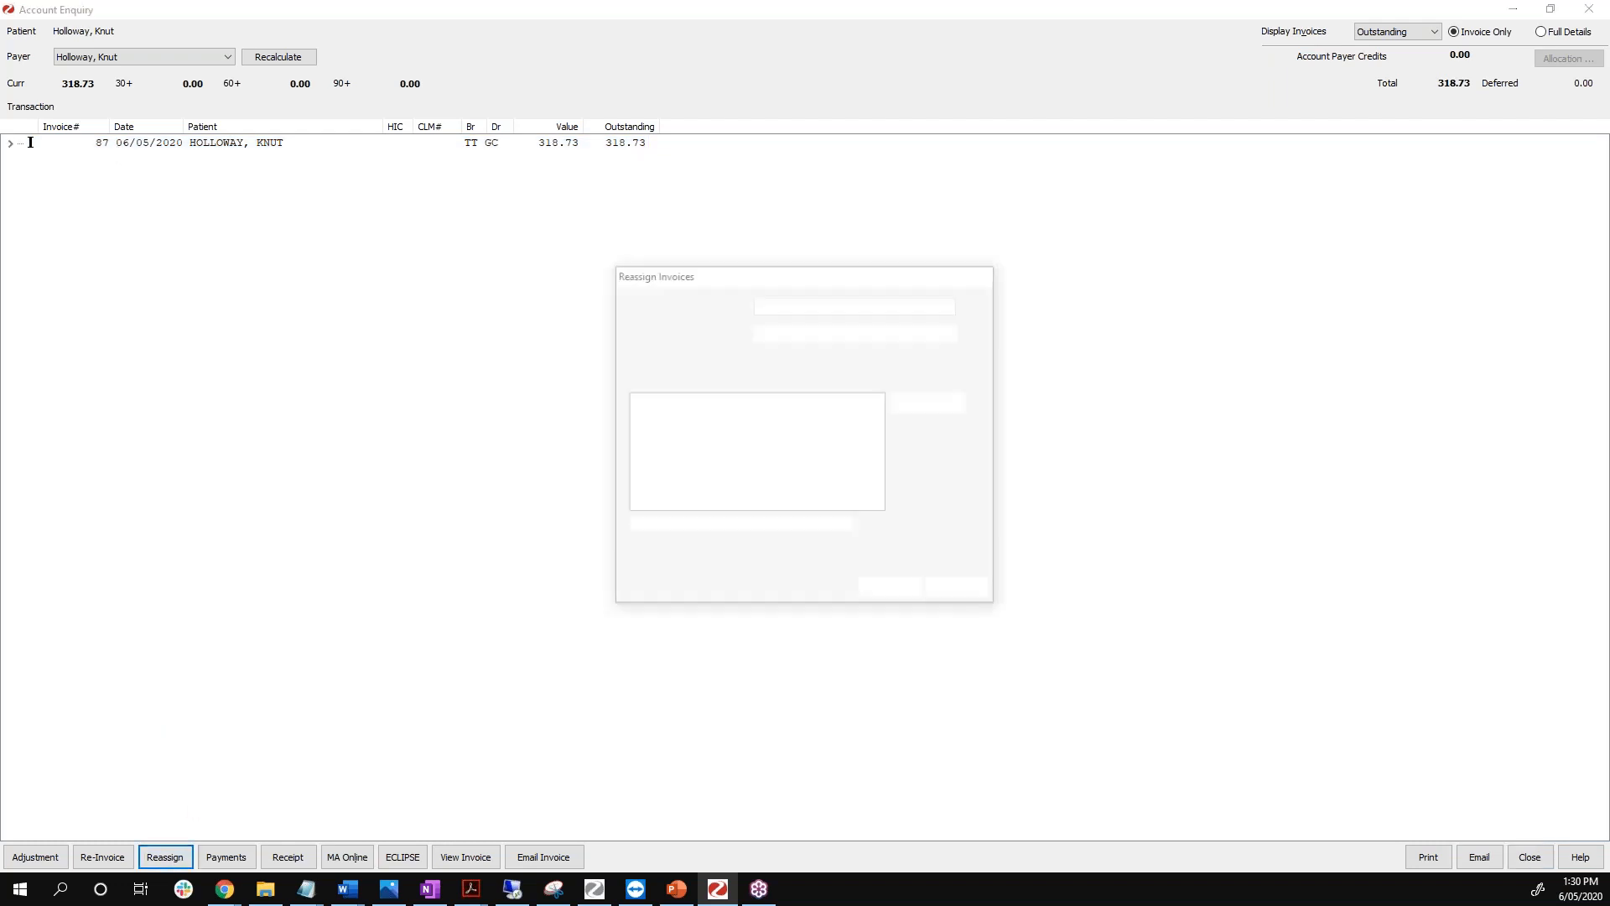
pyautogui.click(800, 333)
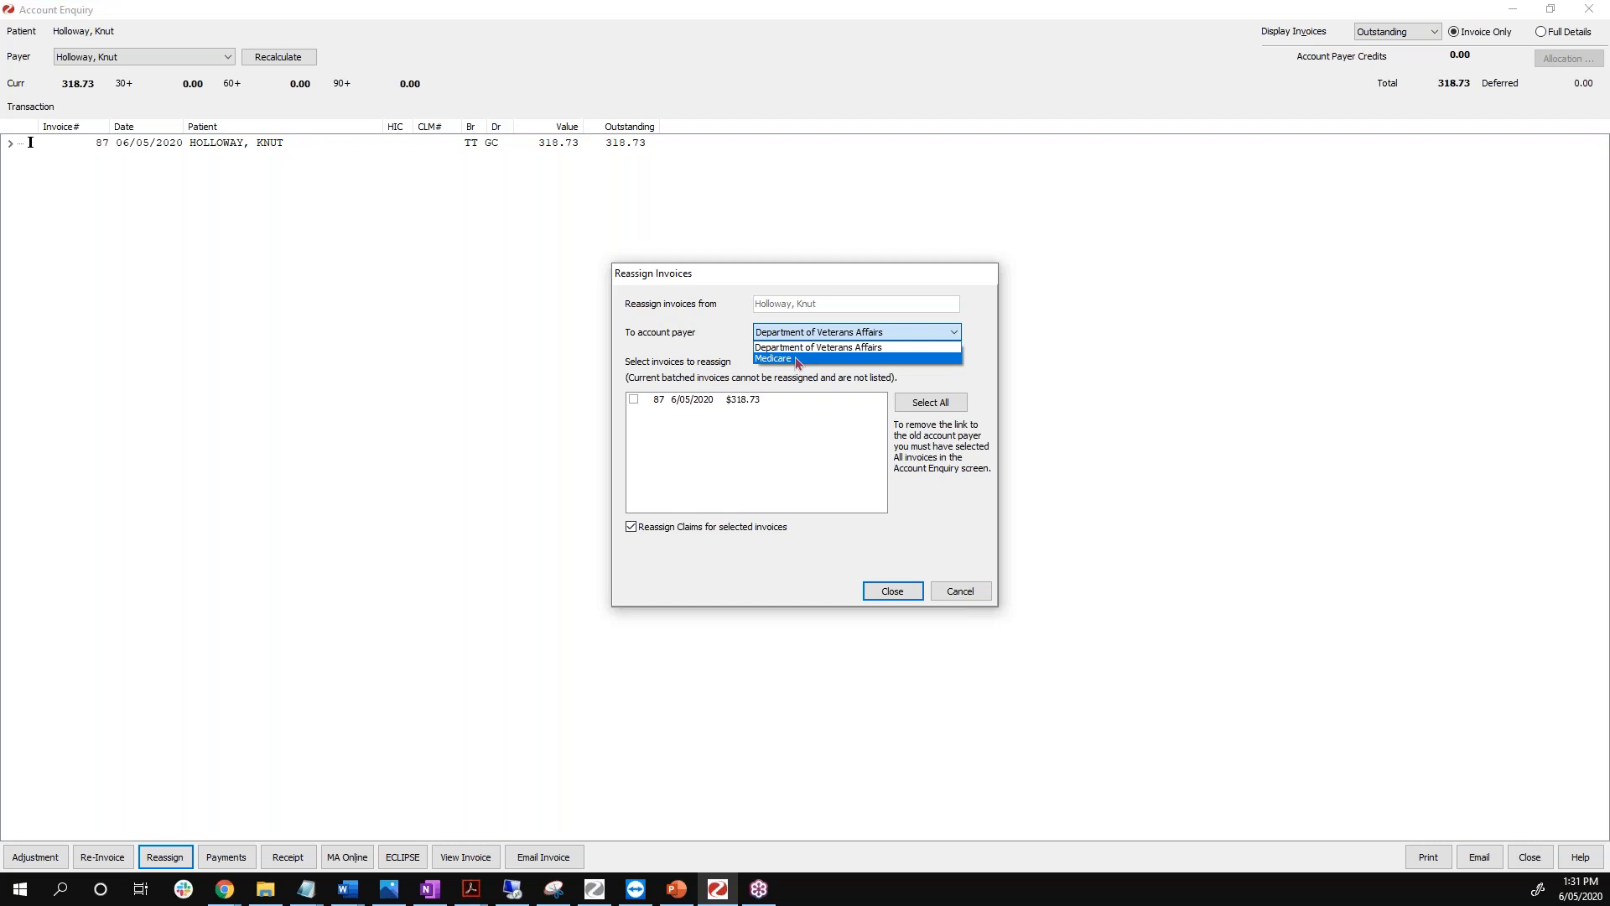
pyautogui.click(722, 379)
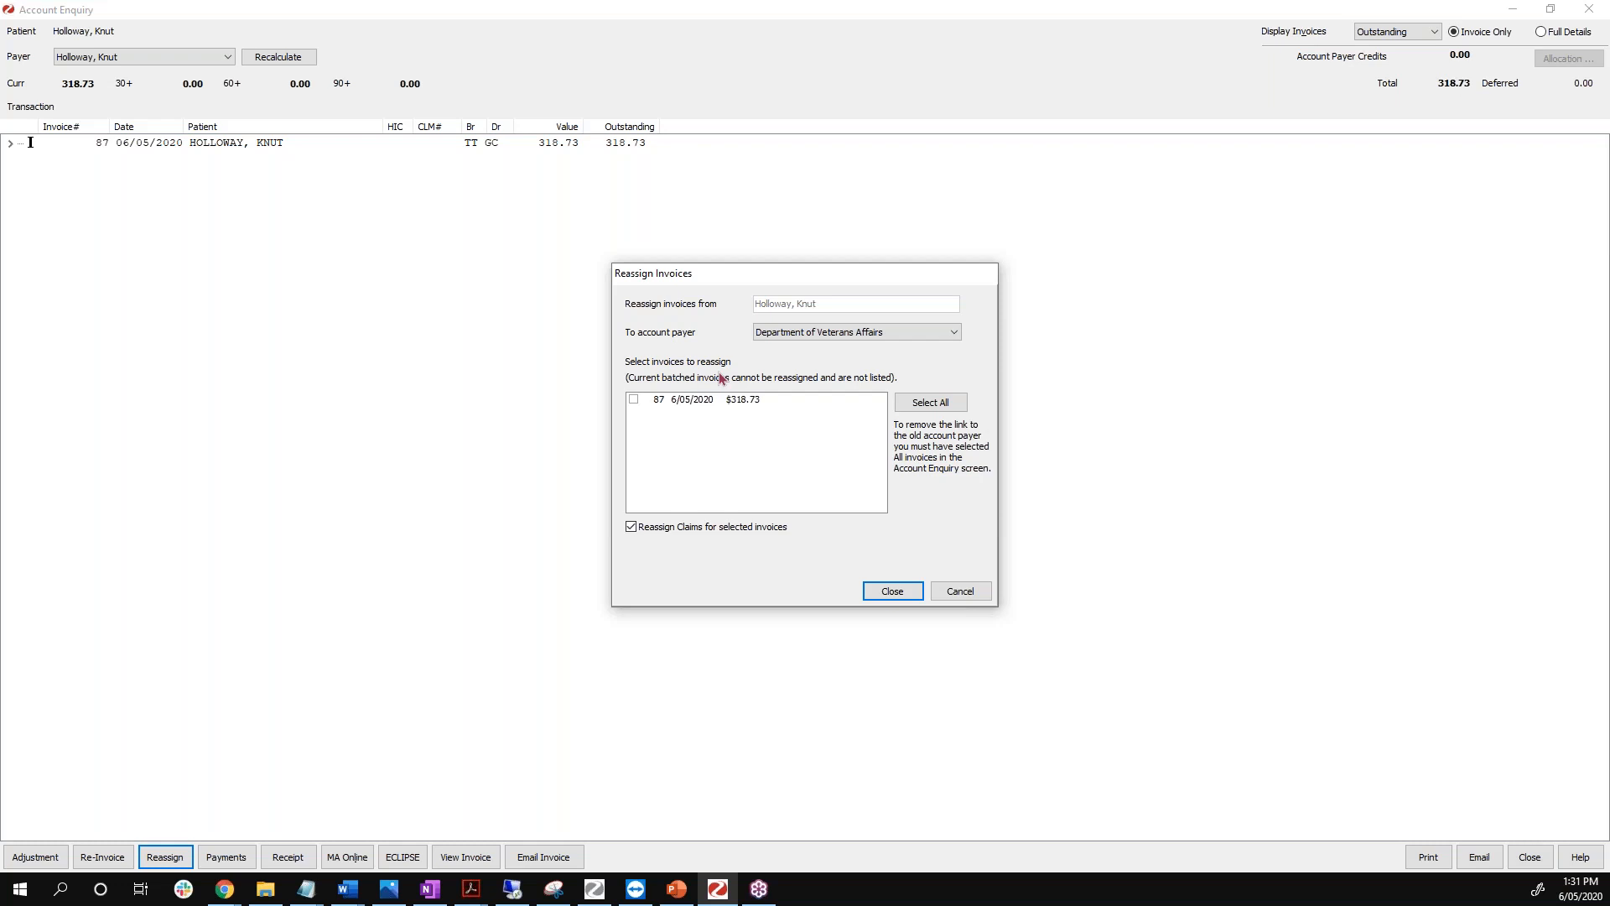
pyautogui.click(728, 401)
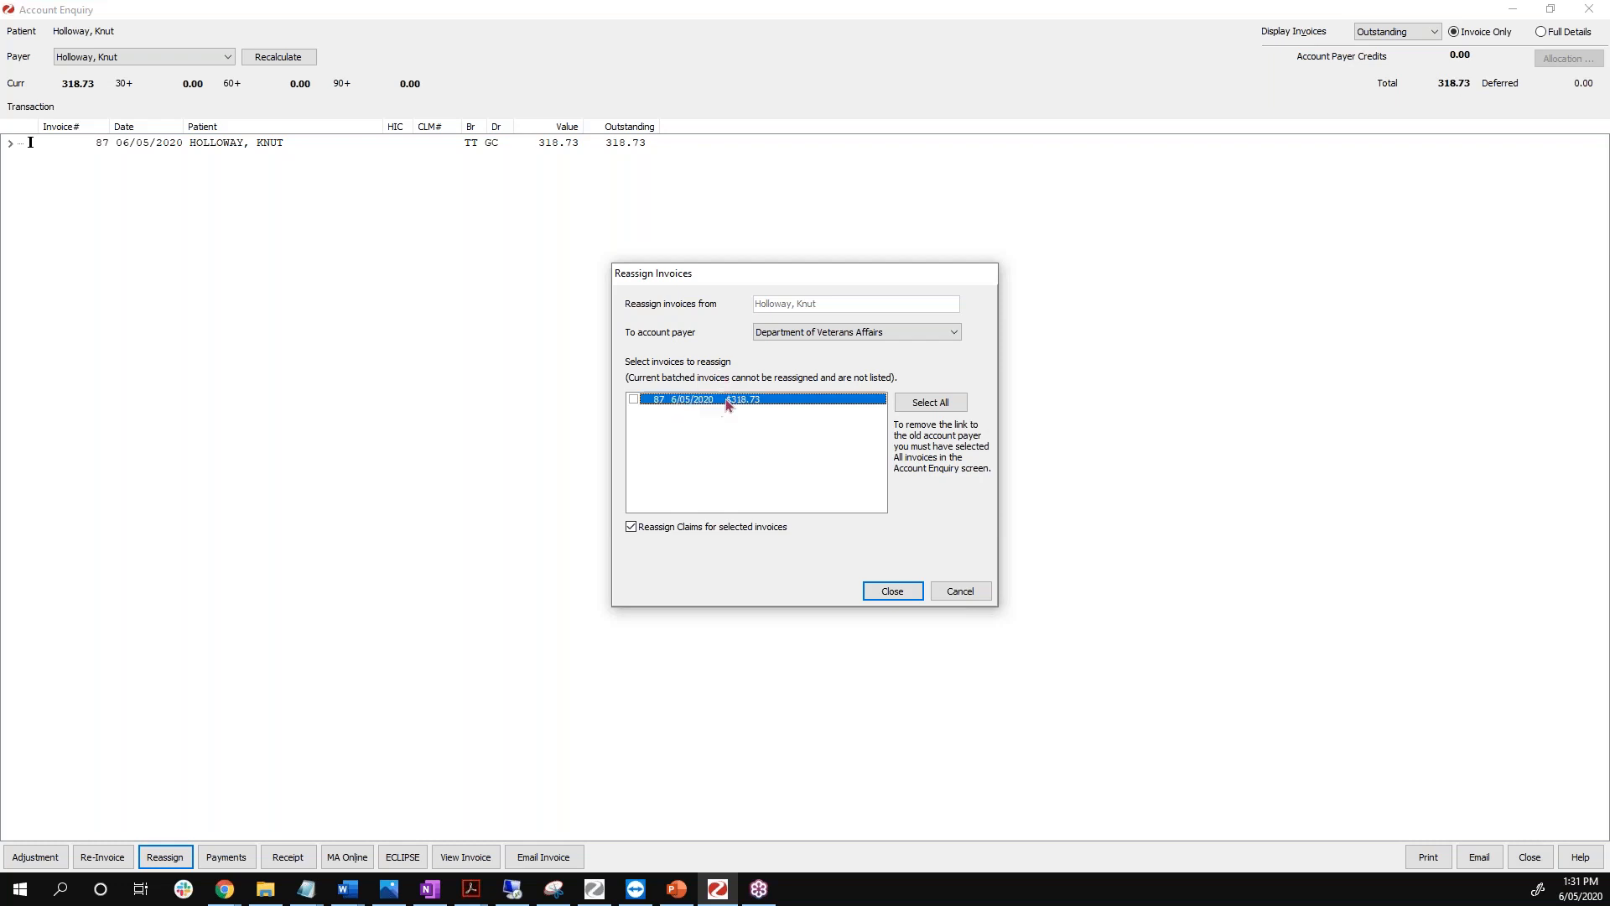
pyautogui.click(811, 333)
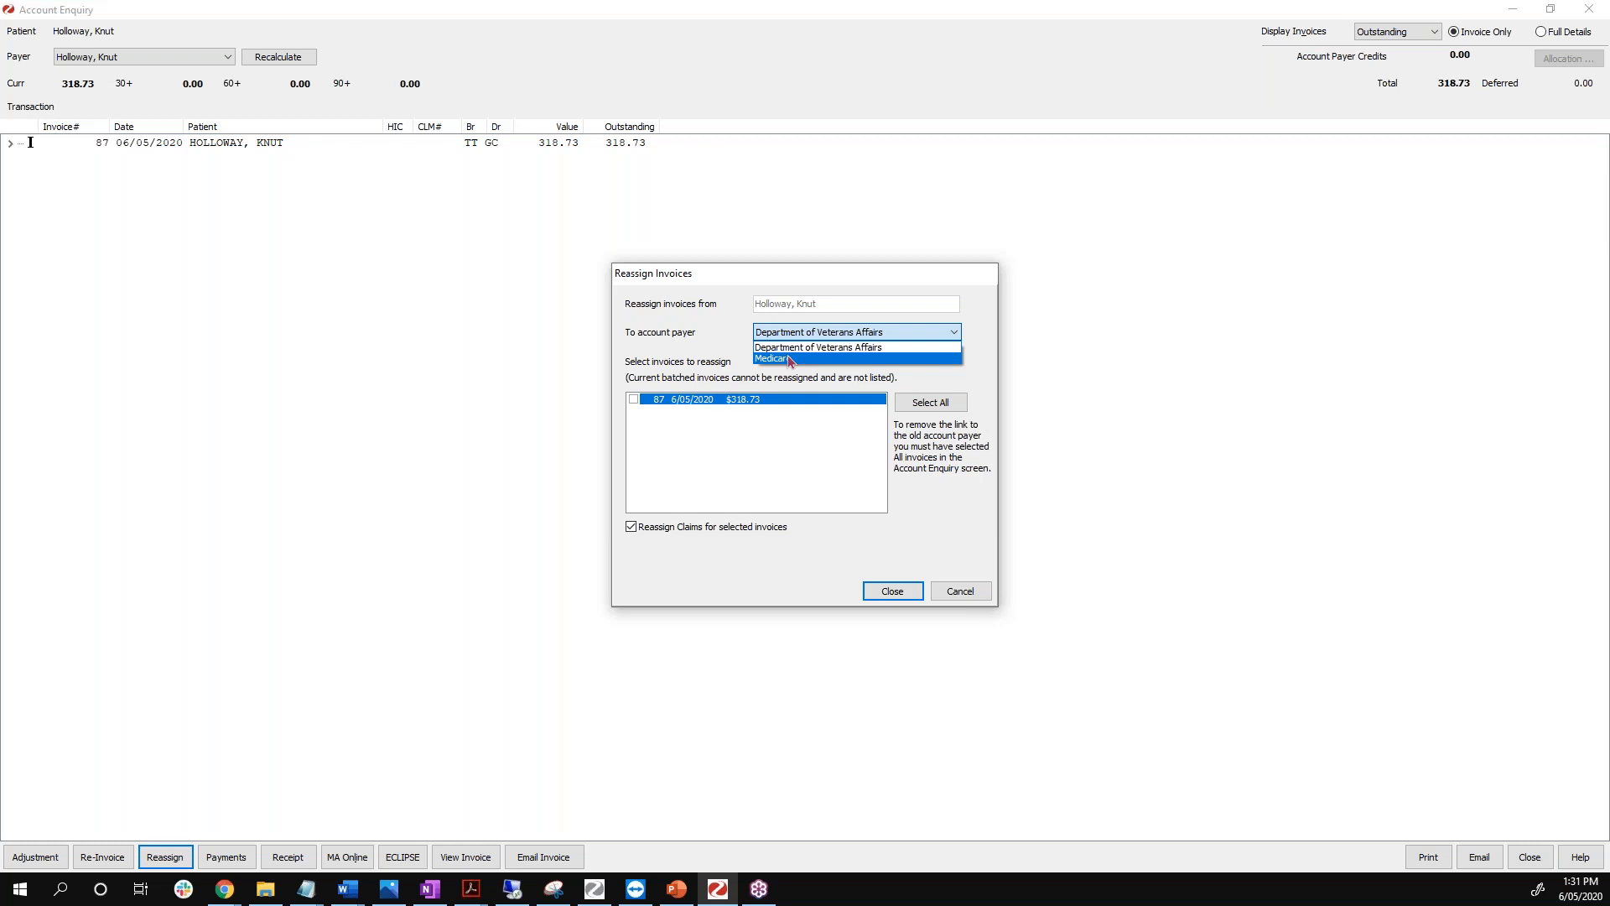
pyautogui.click(769, 405)
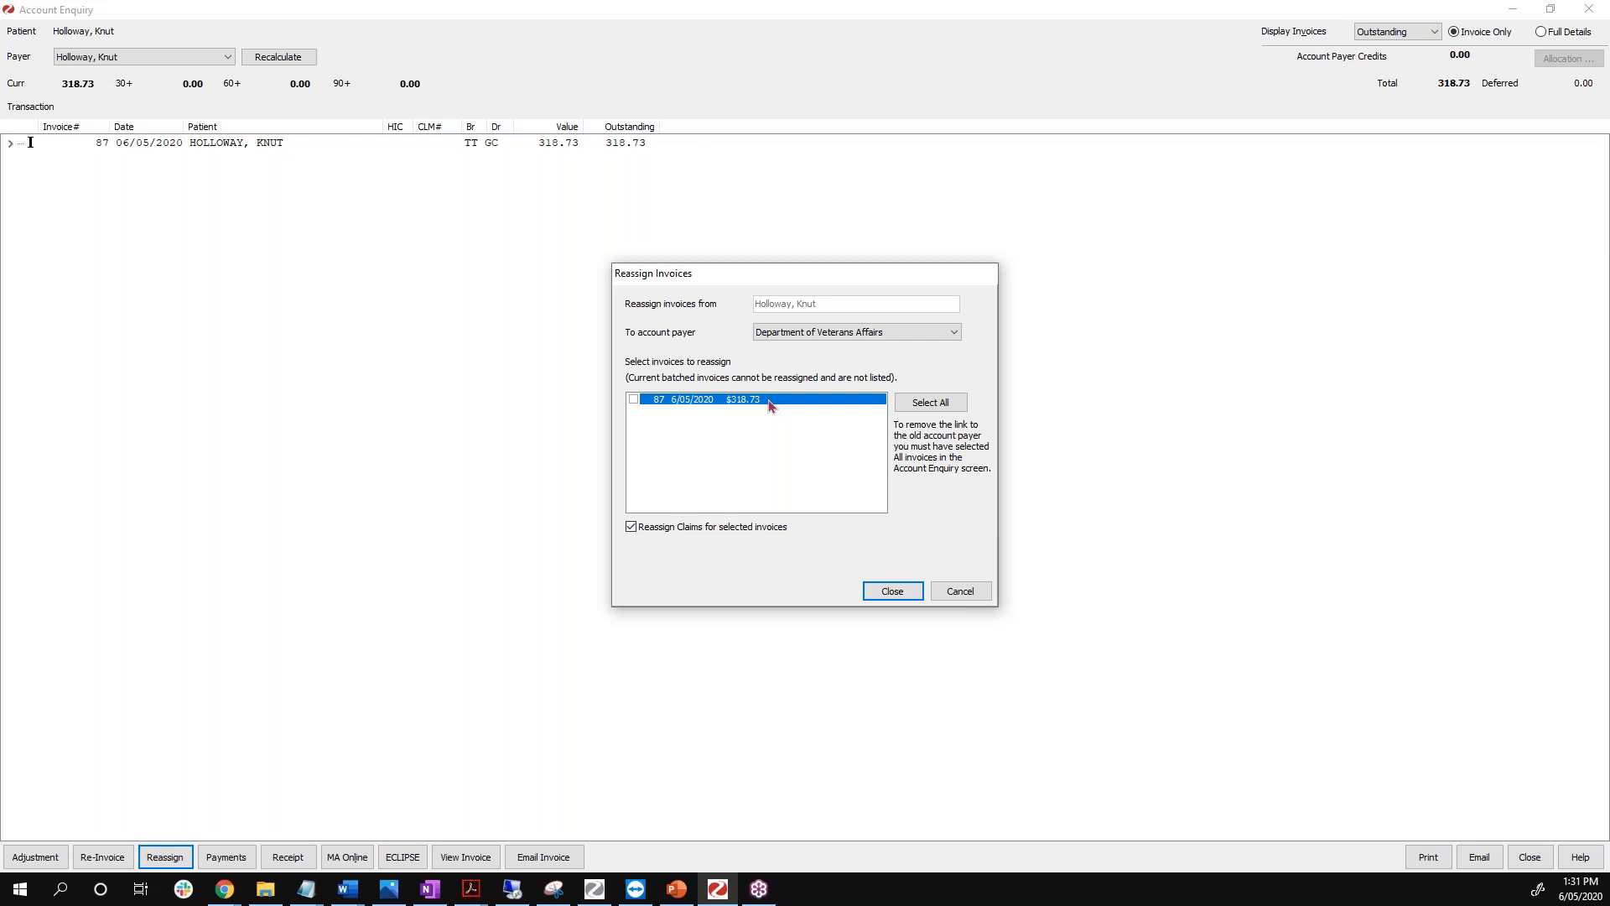
pyautogui.click(791, 334)
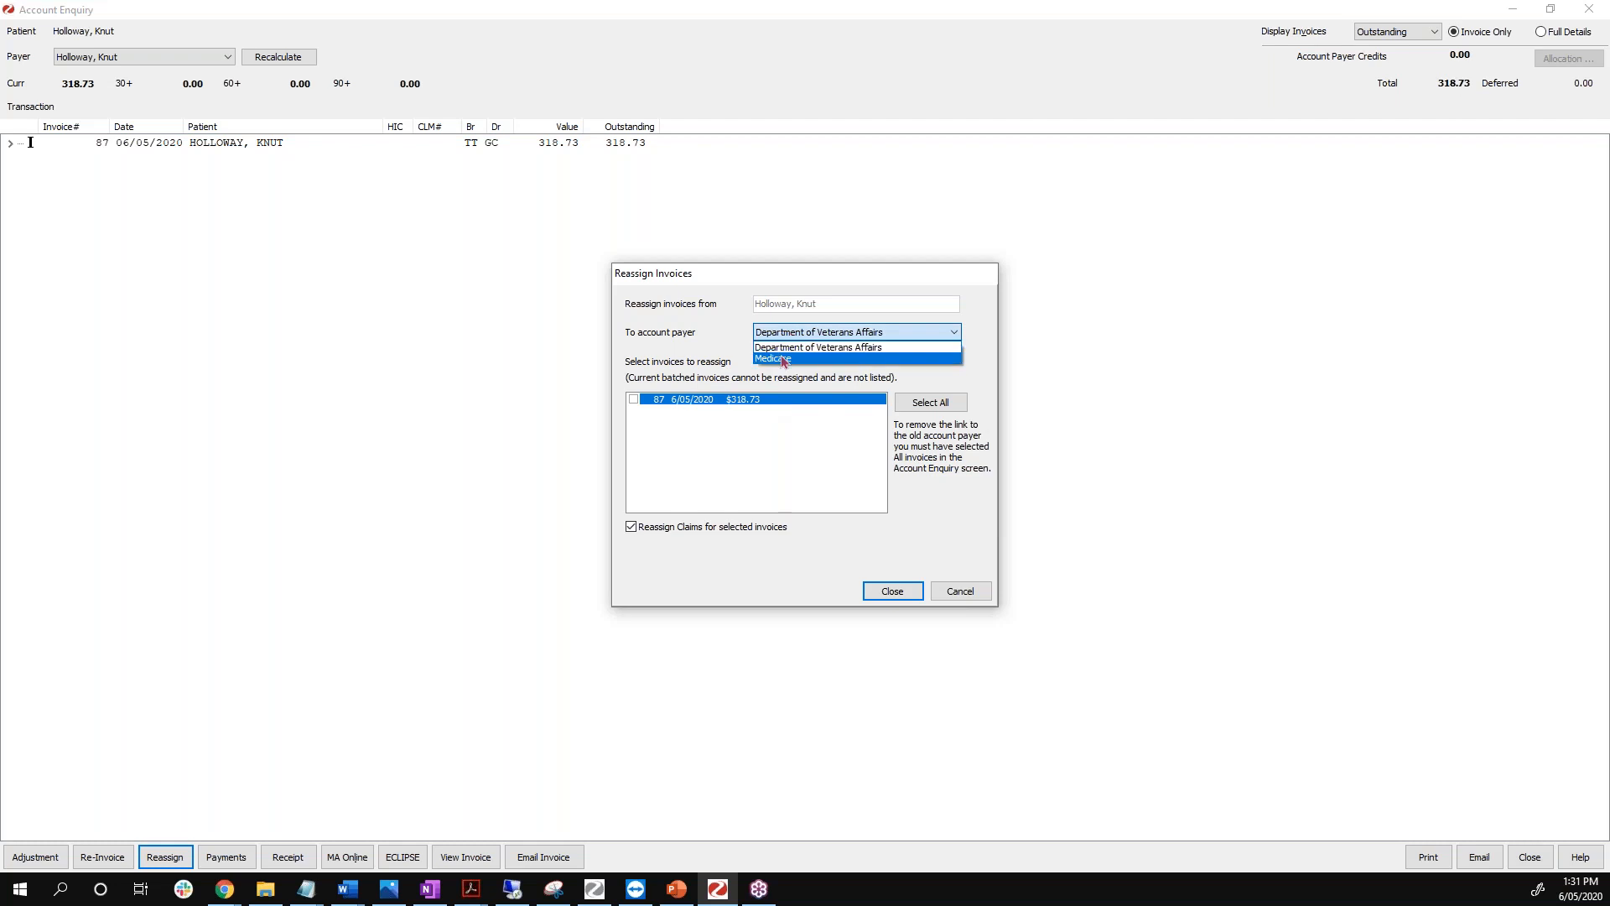
pyautogui.click(783, 359)
pyautogui.click(891, 589)
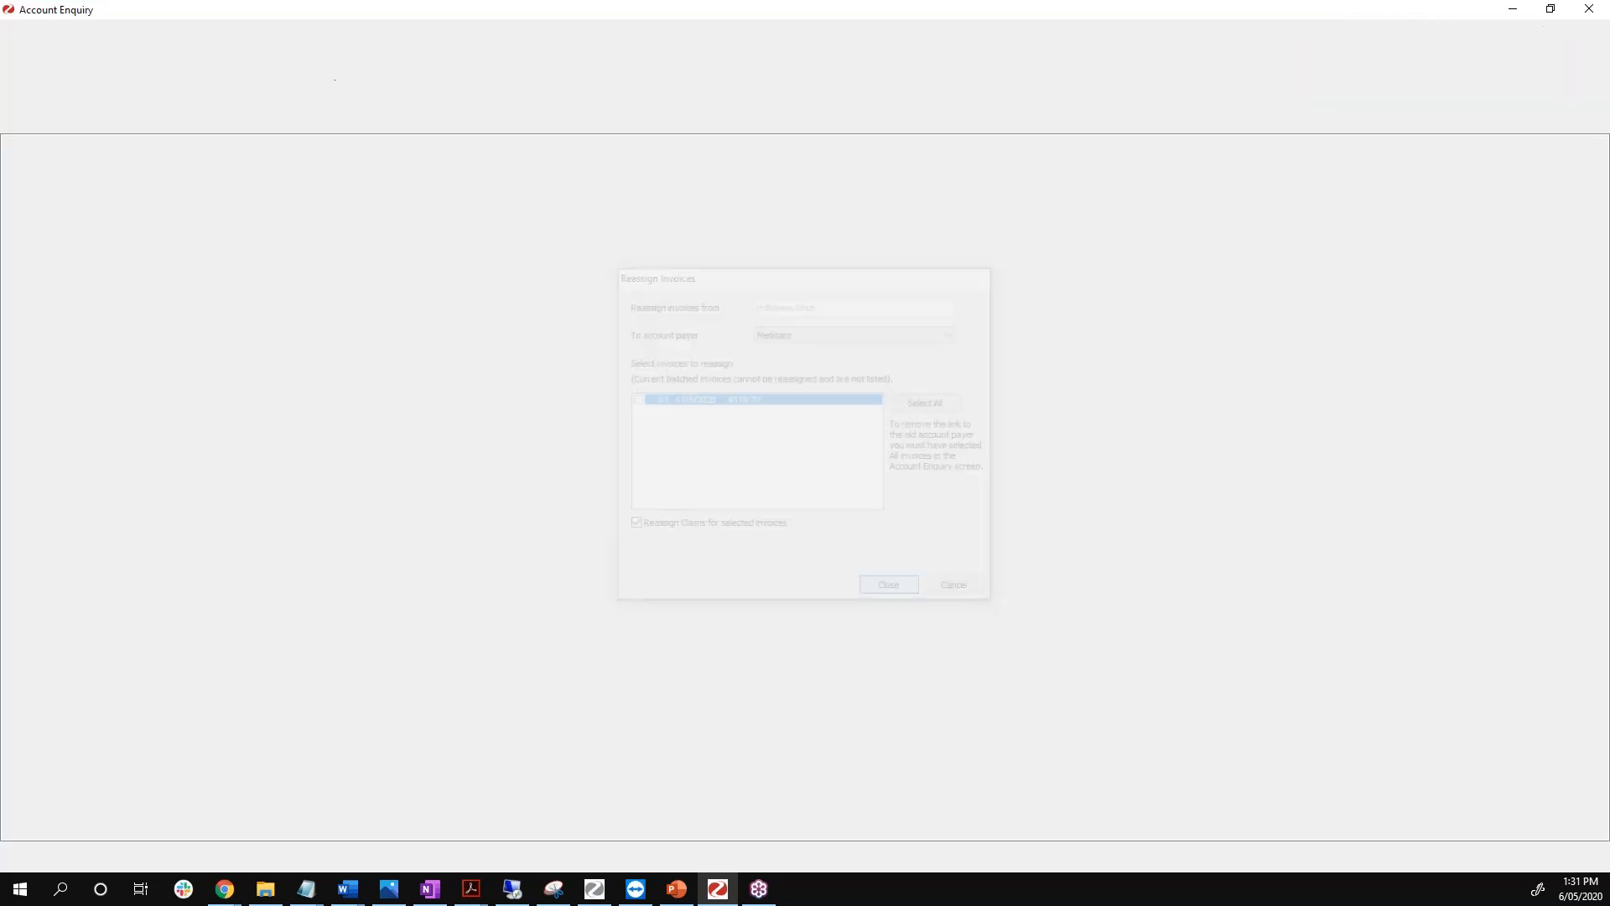
# Check Medicare's invoices in the account enquiry, set the display to all invoices and switch the payer back to the patient.
pyautogui.click(125, 59)
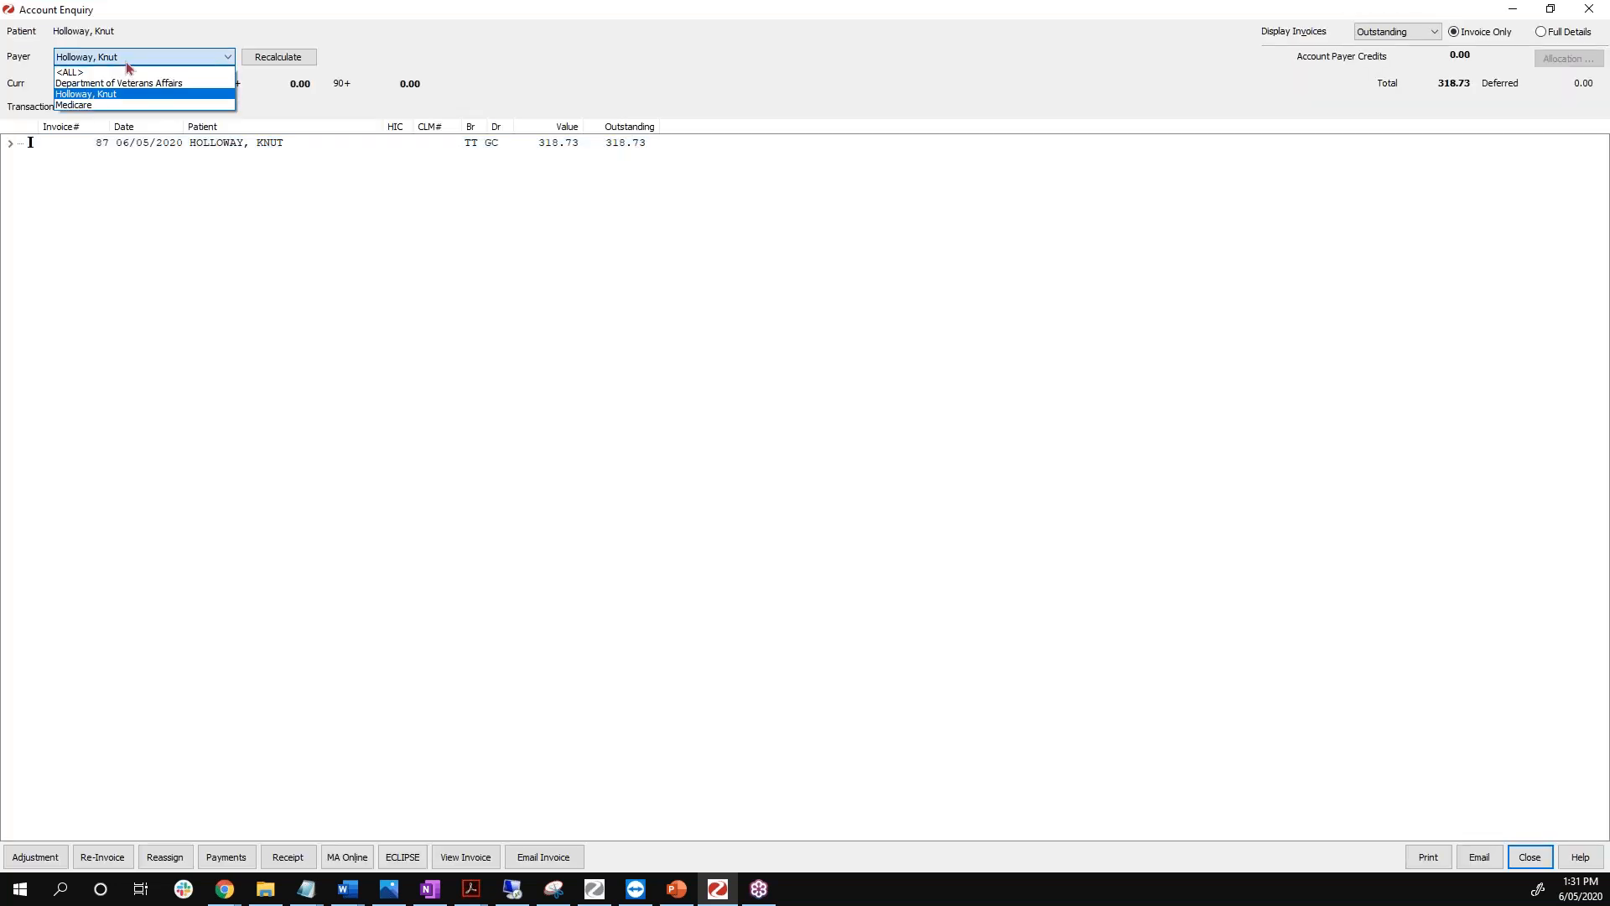
pyautogui.click(102, 105)
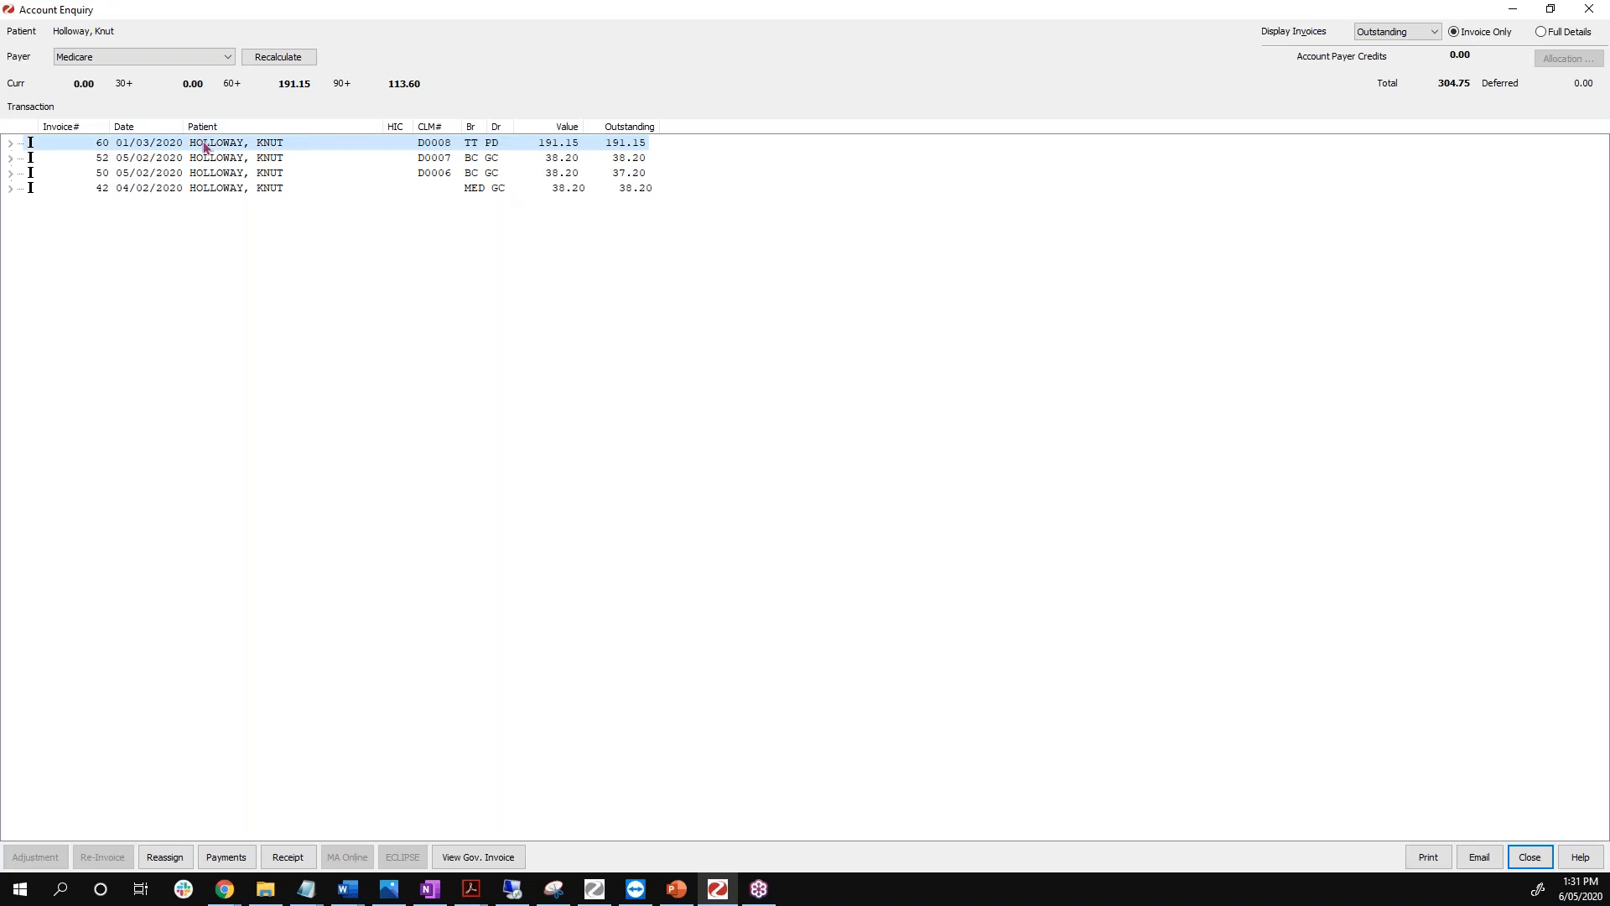
pyautogui.click(1387, 35)
pyautogui.click(1384, 46)
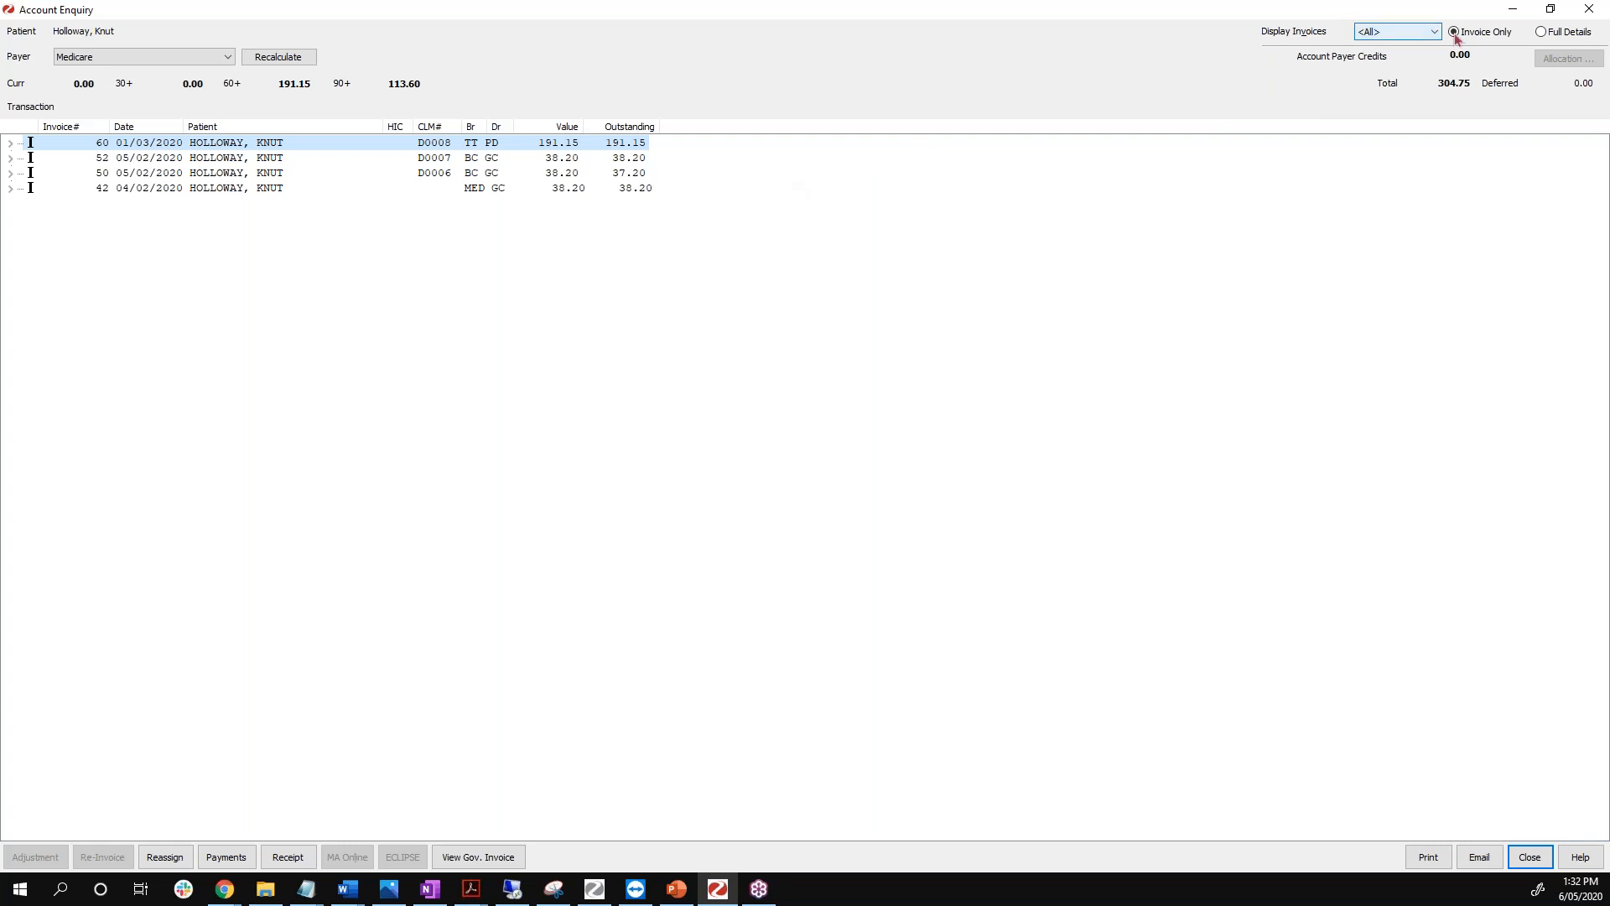
pyautogui.click(100, 57)
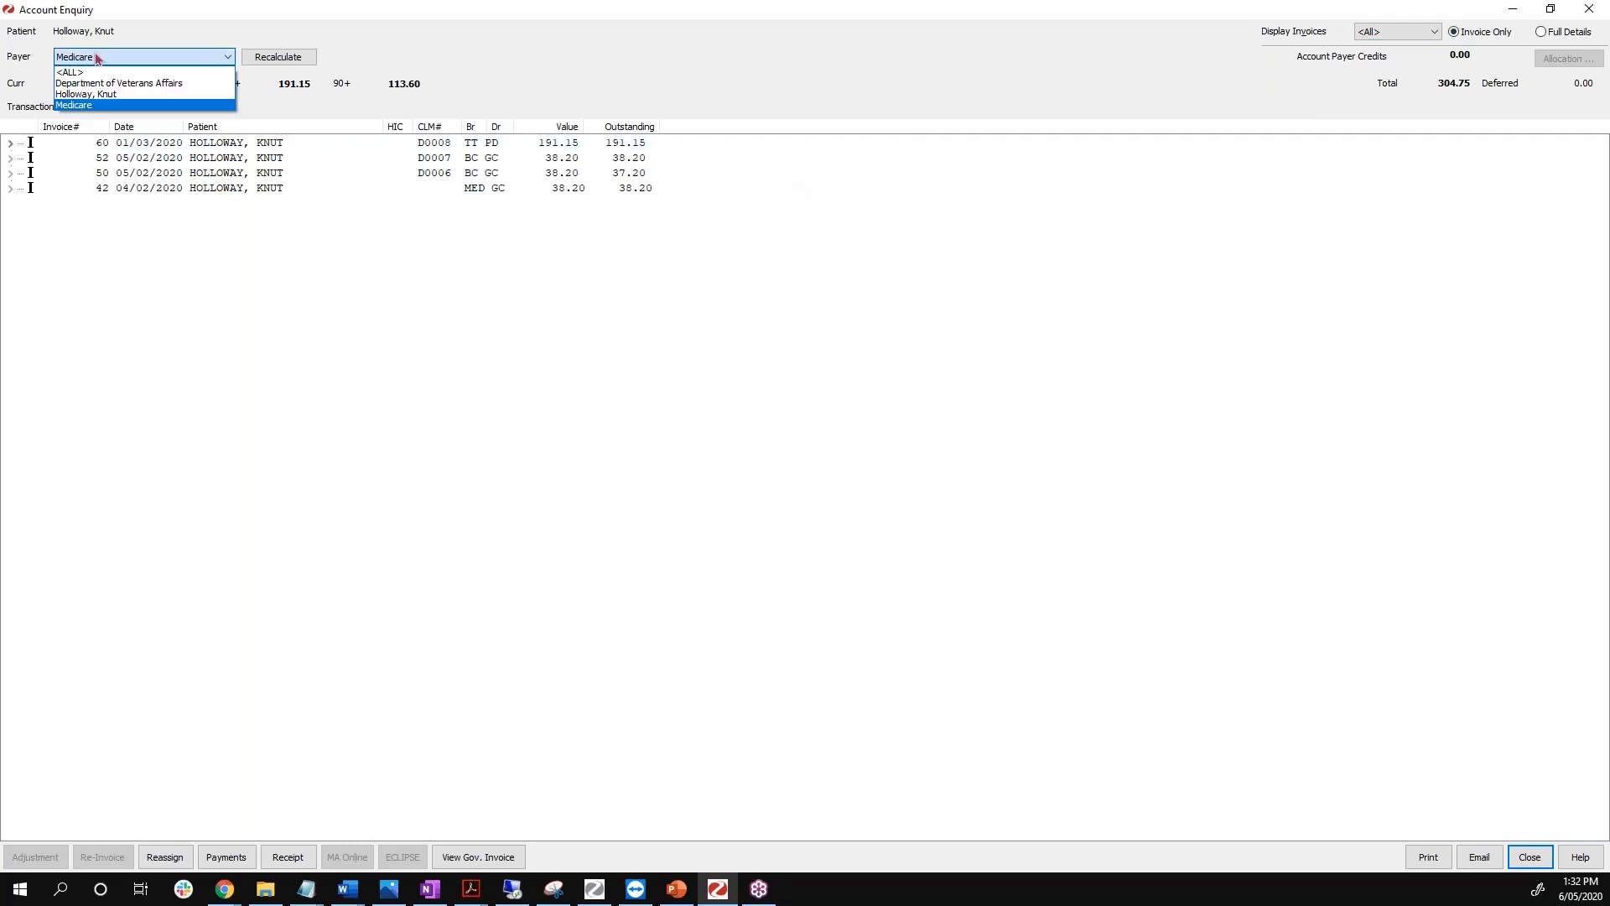
pyautogui.click(84, 94)
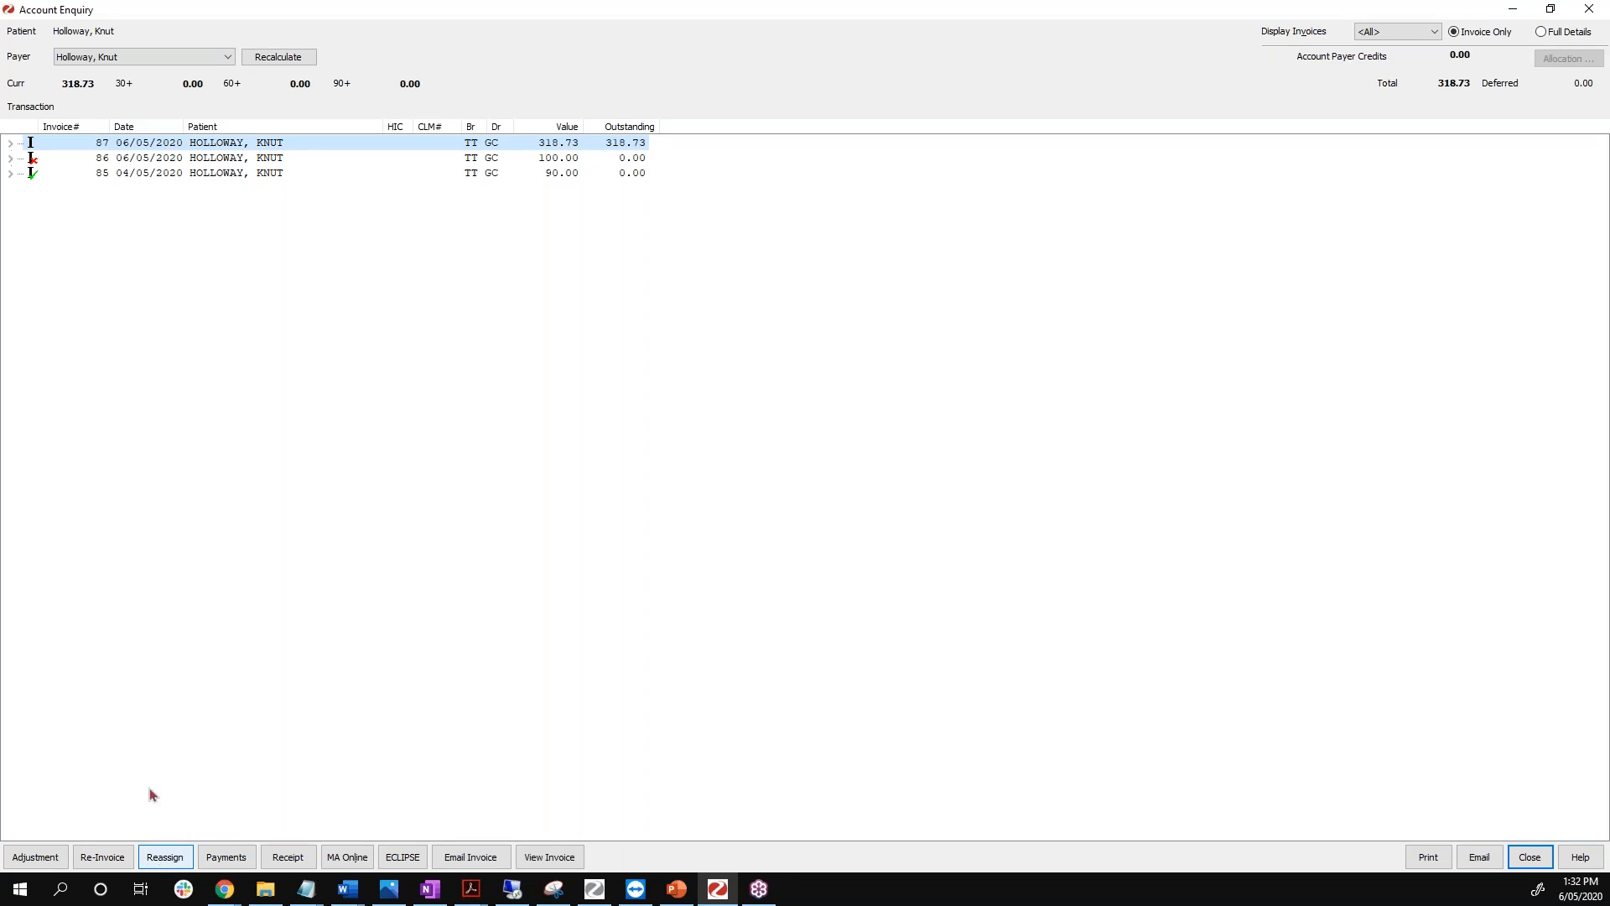
# Compare the actions available for the paid 90.00 invoice with those for the outstanding 318.73 invoice.
pyautogui.click(157, 173)
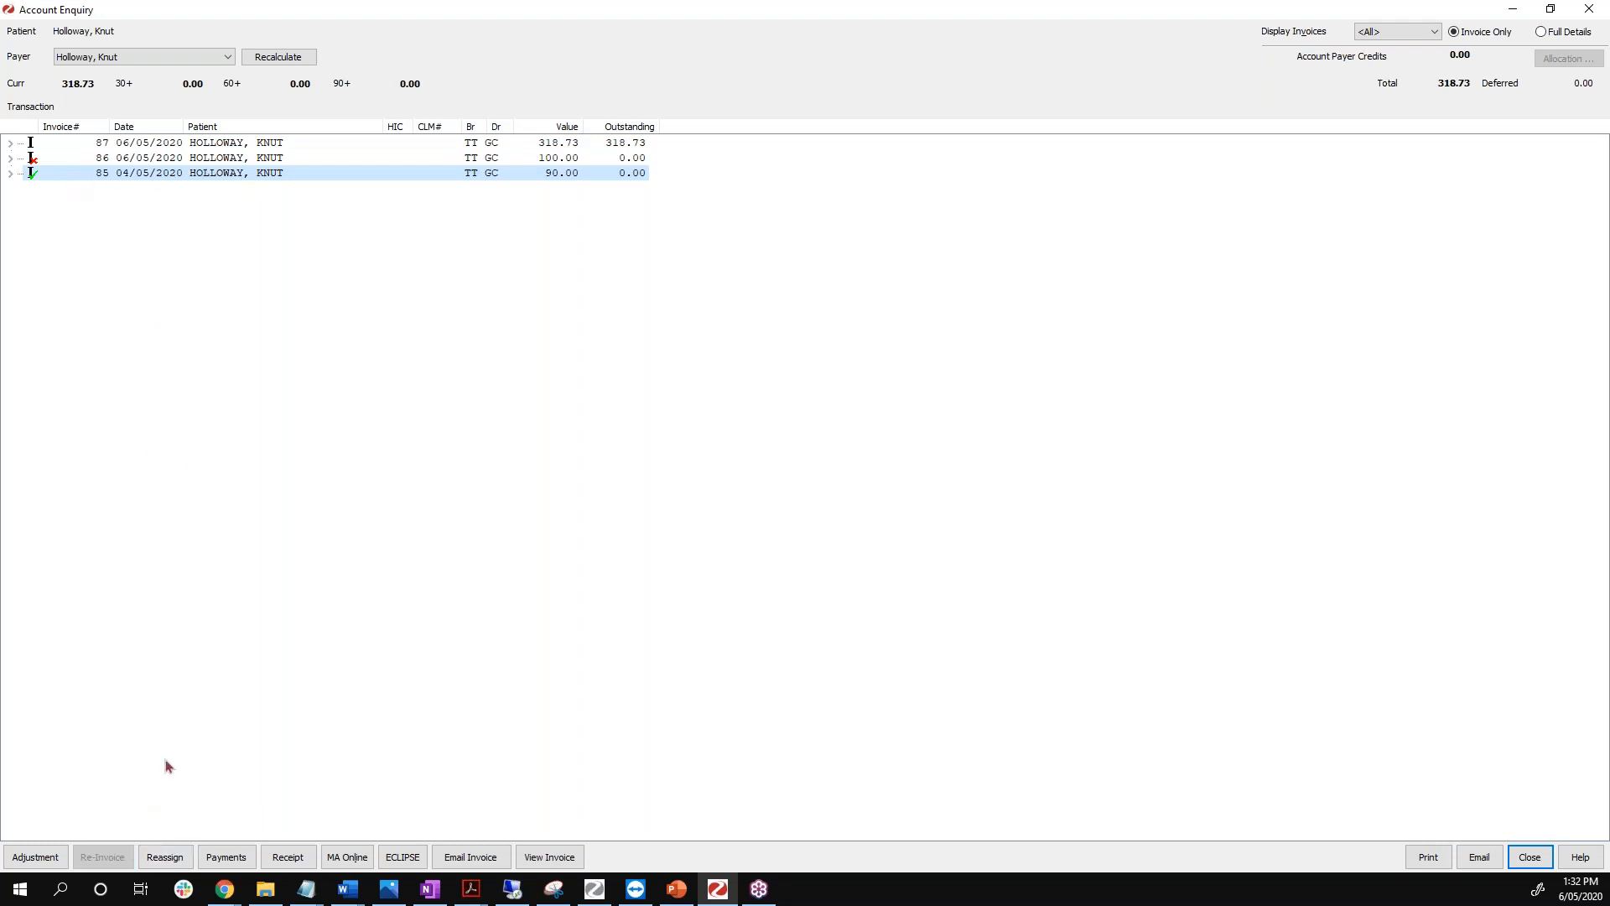
pyautogui.click(124, 146)
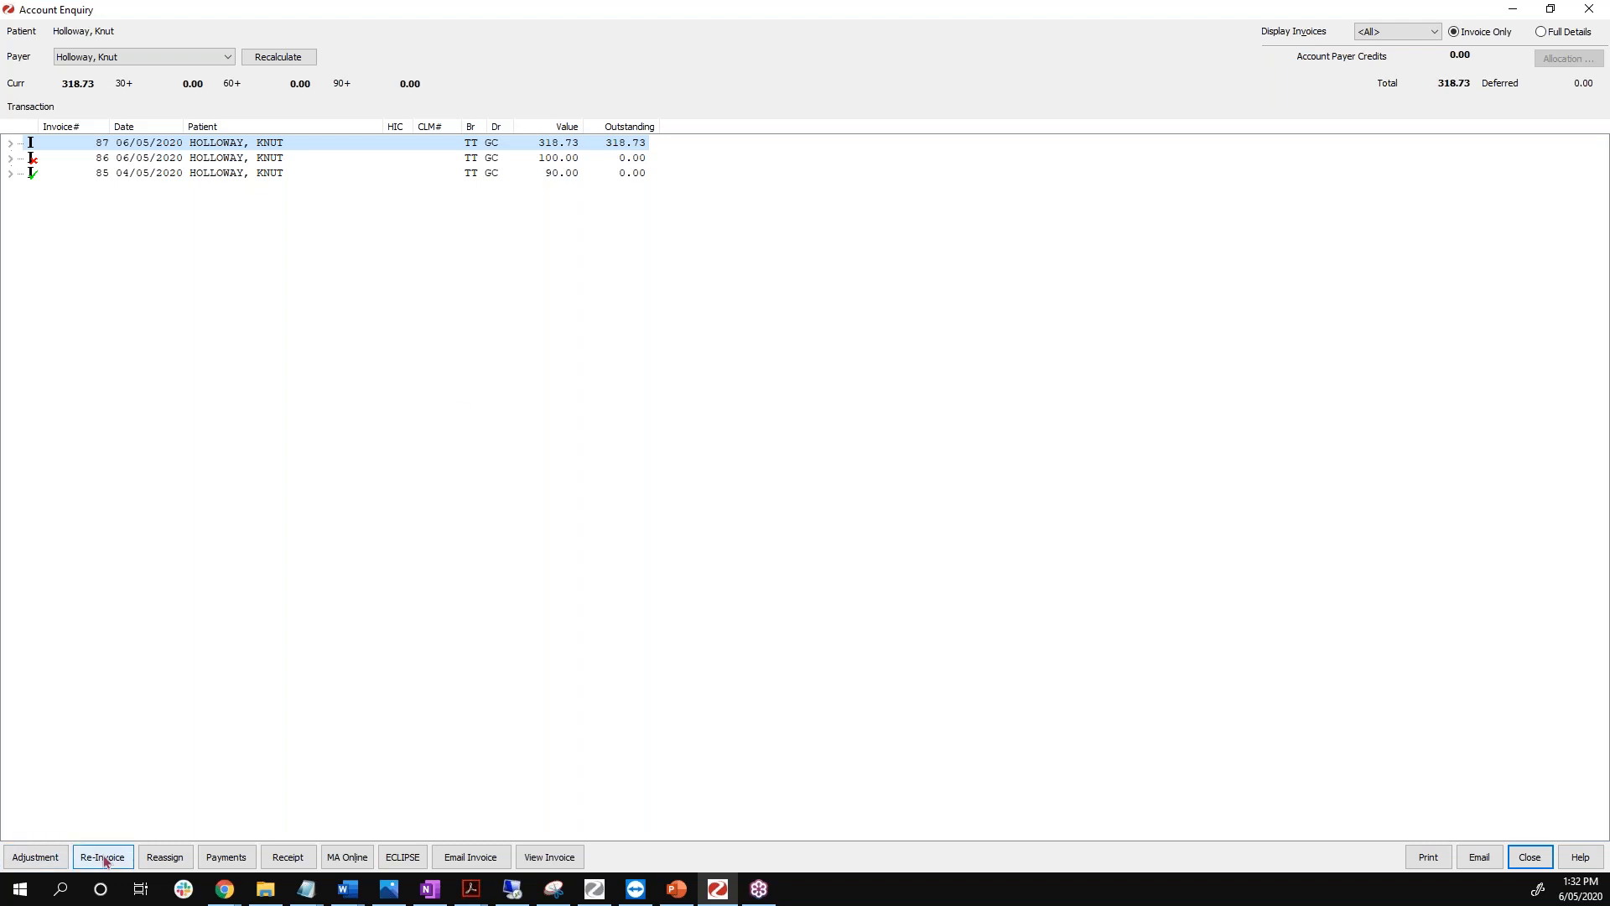
pyautogui.click(597, 174)
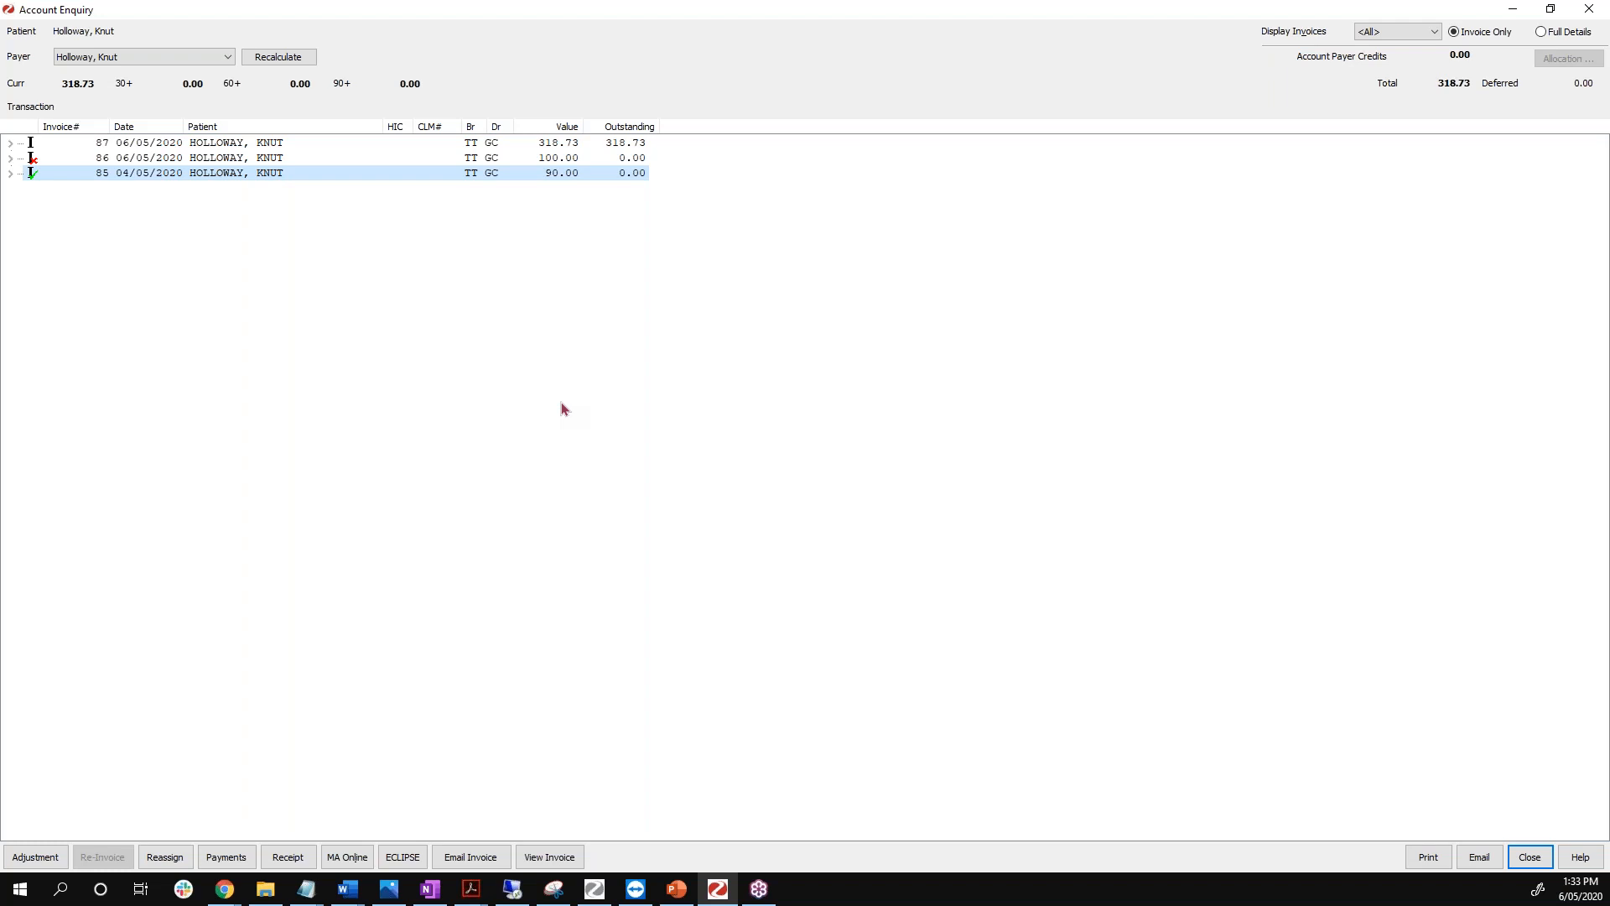
pyautogui.click(385, 144)
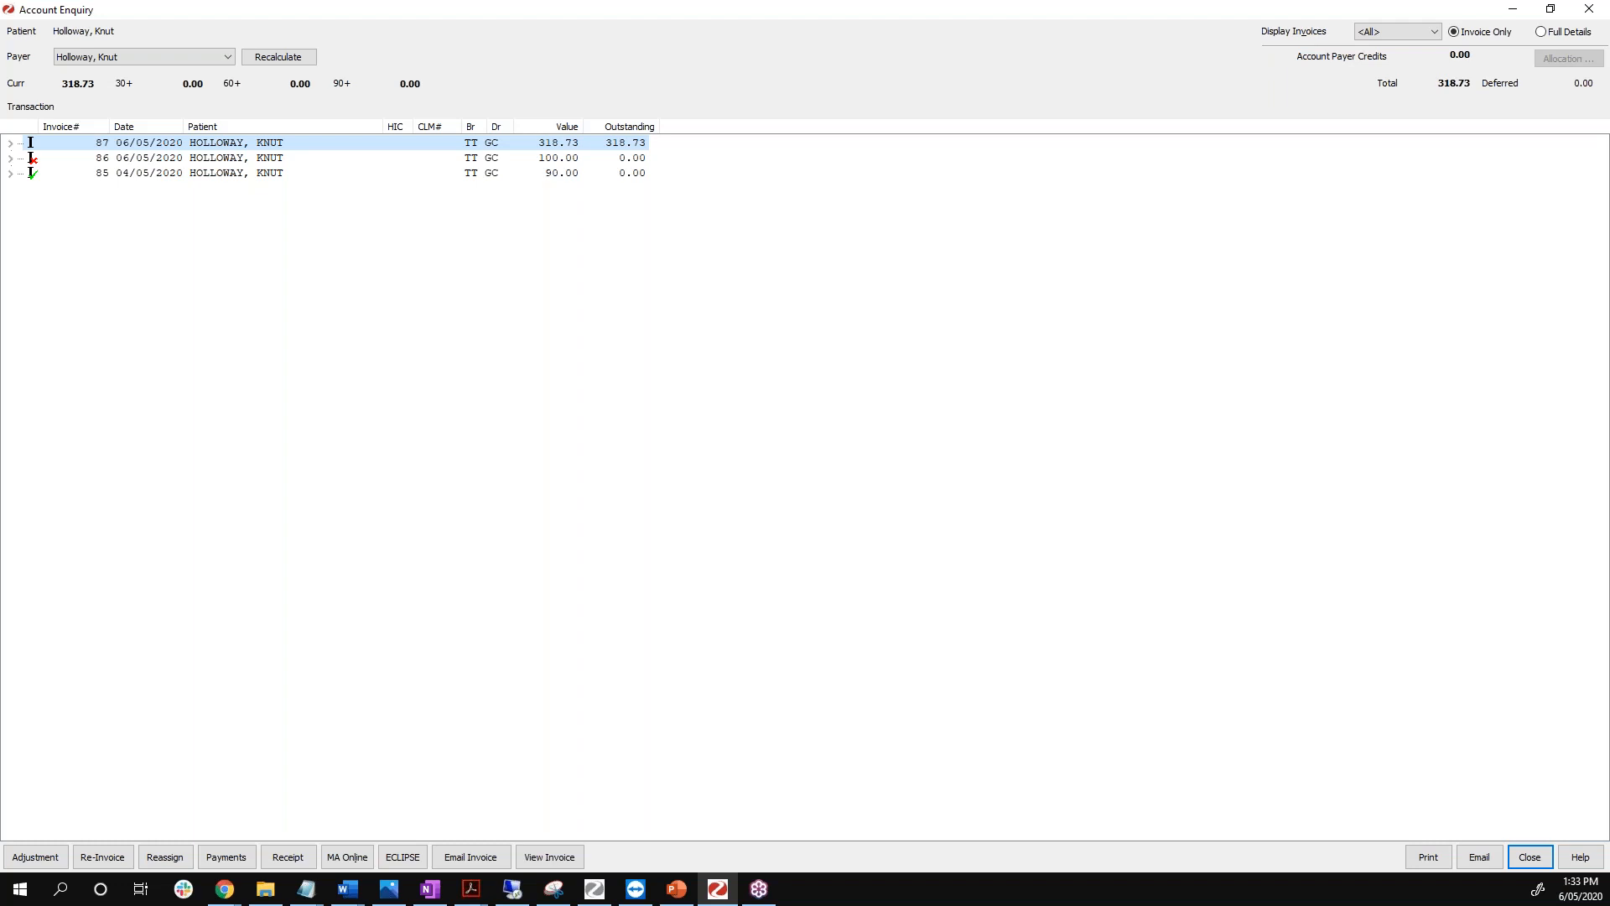
pyautogui.click(390, 170)
pyautogui.click(389, 145)
# Leave the account enquiry, start a new bill for the patient and enter service item 306 with a unit value of 100.00.
pyautogui.click(1584, 15)
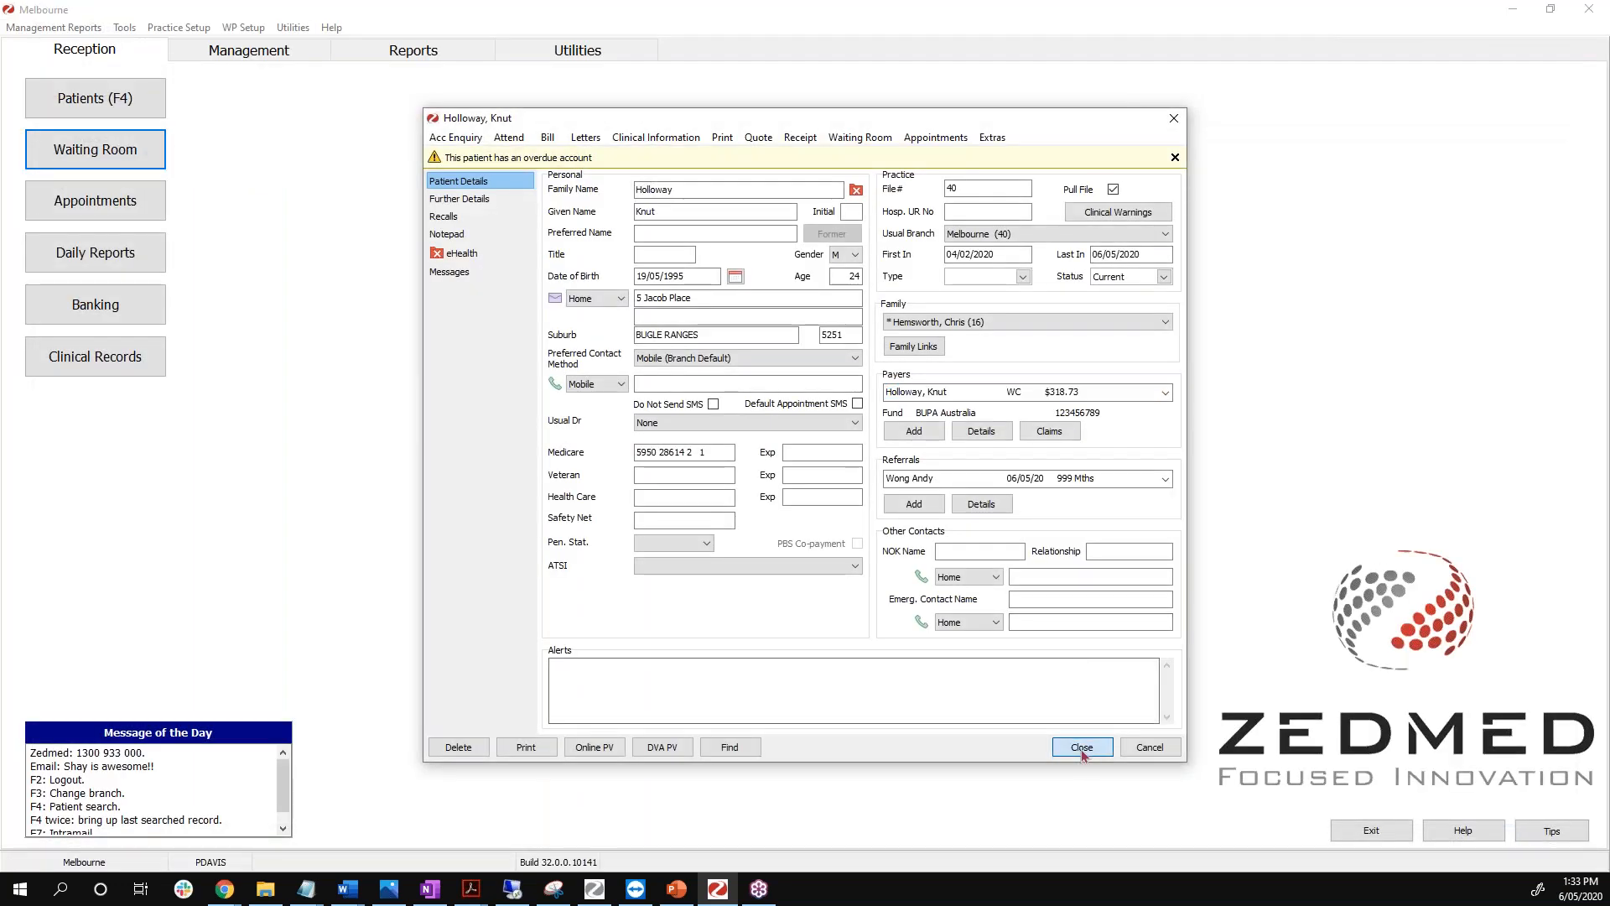
pyautogui.click(548, 139)
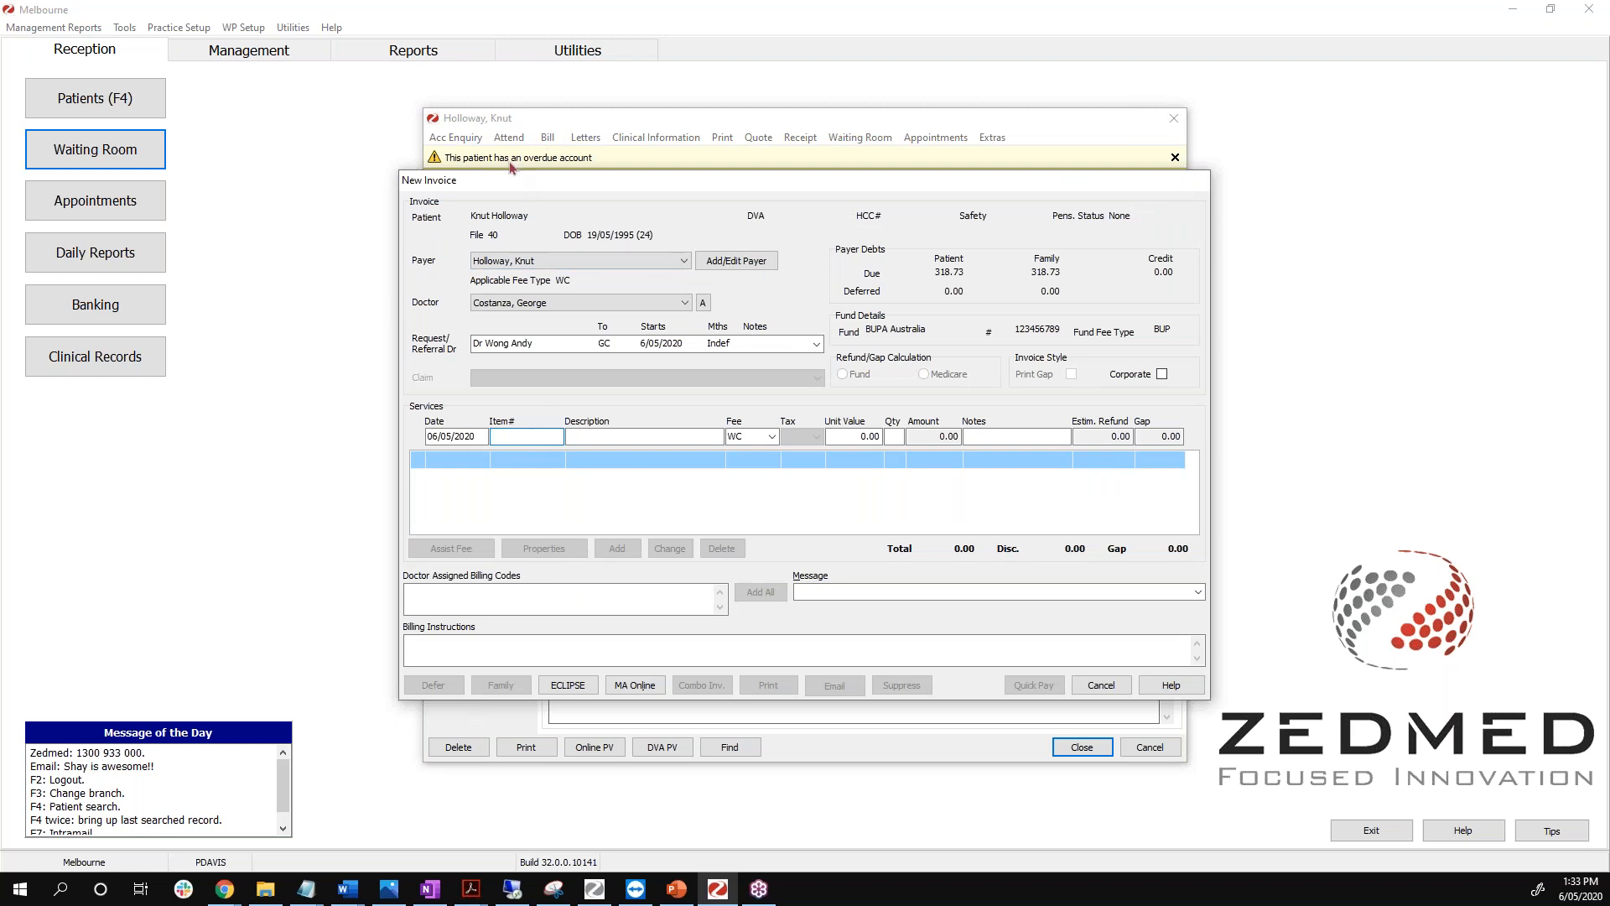
pyautogui.moveTo(514, 179); pyautogui.dragTo(493, 150)
pyautogui.write('306')
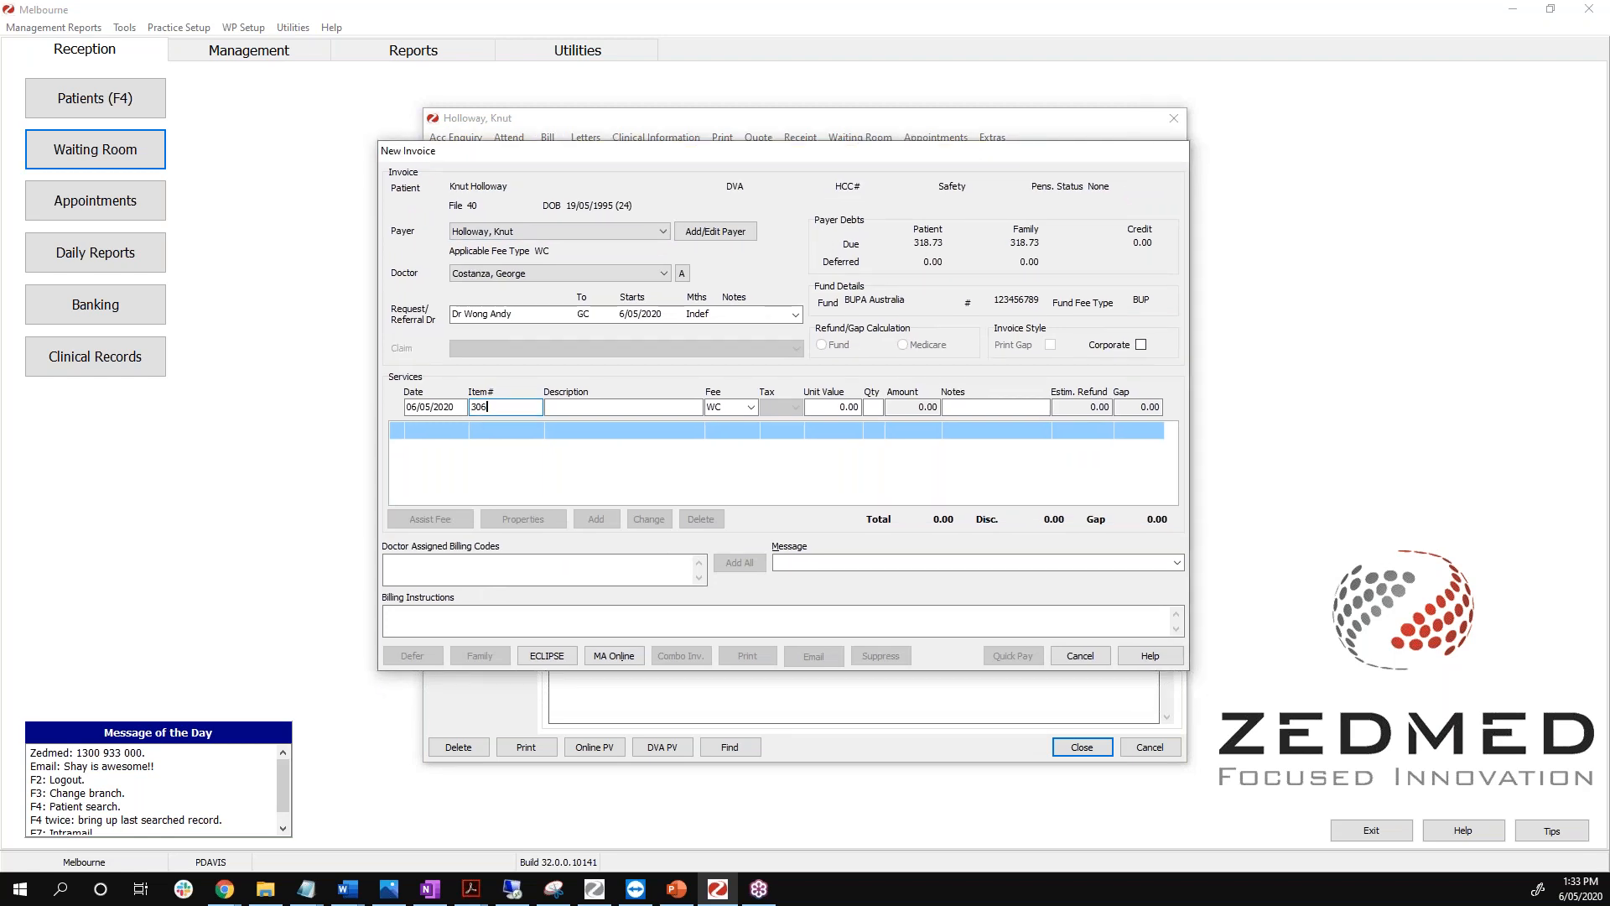
pyautogui.press('Tab')
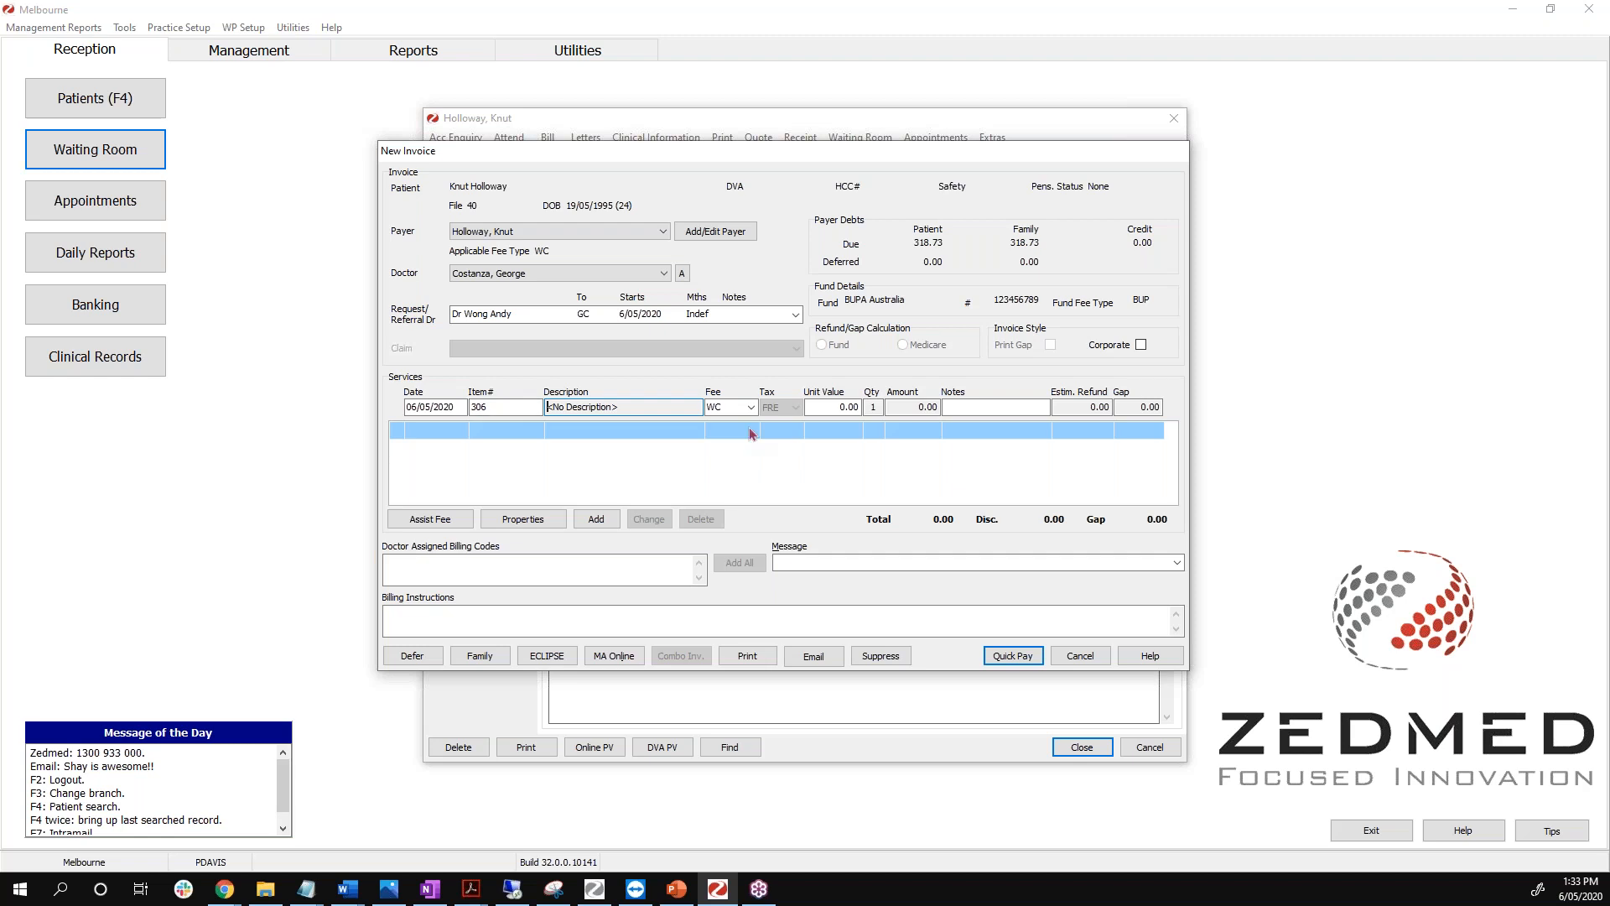
pyautogui.press('Tab')
pyautogui.press('Tab')
pyautogui.write('100')
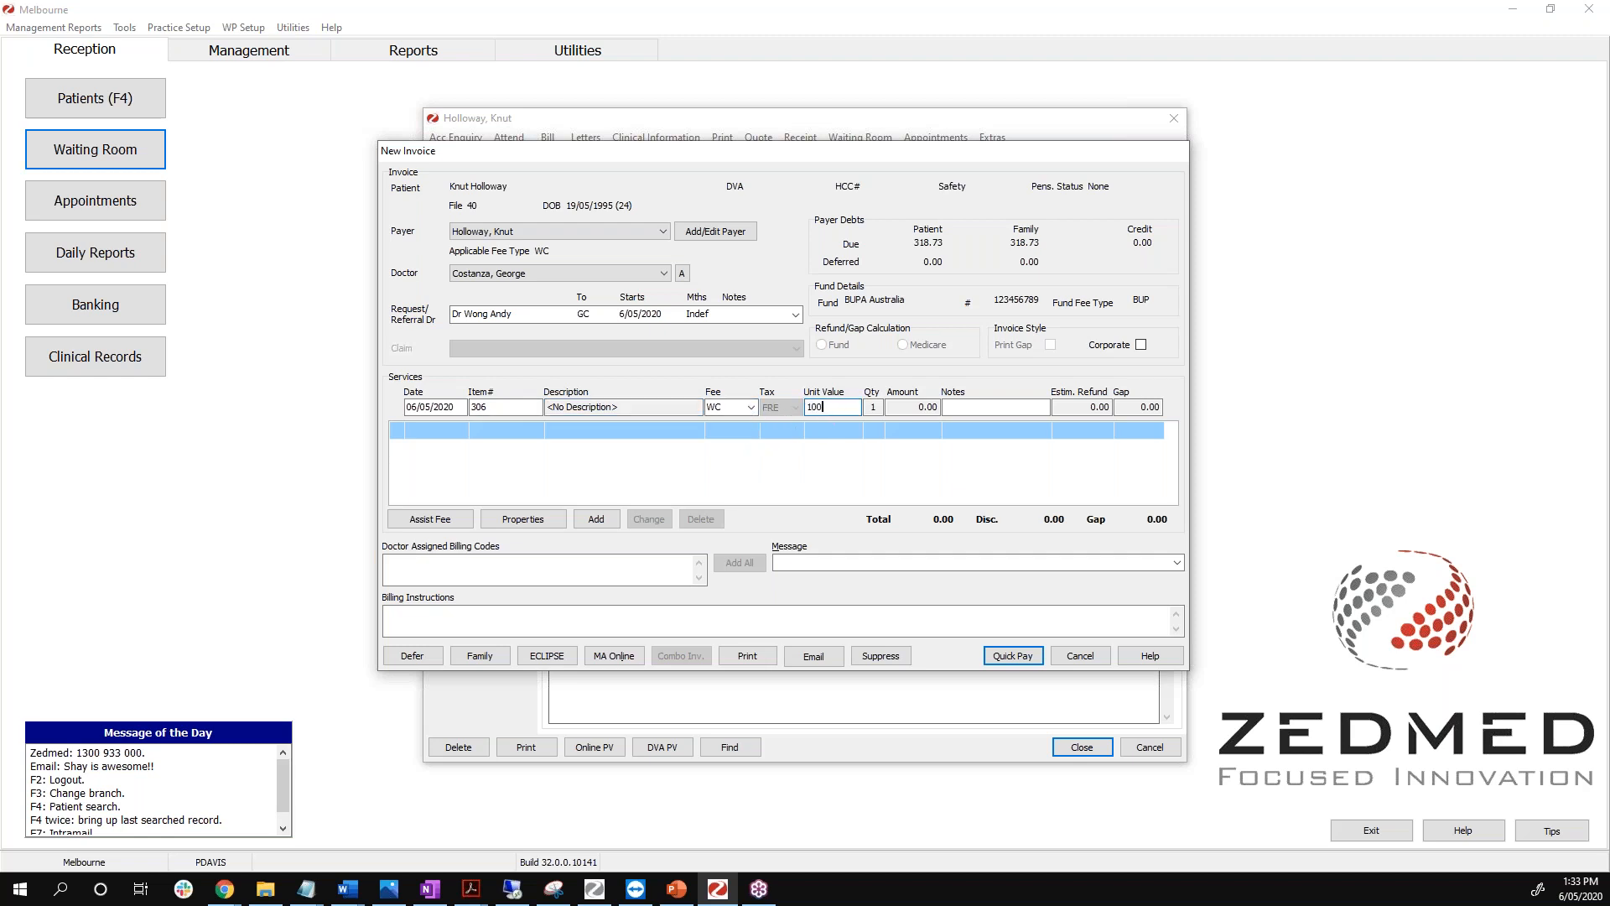
pyautogui.press('Tab')
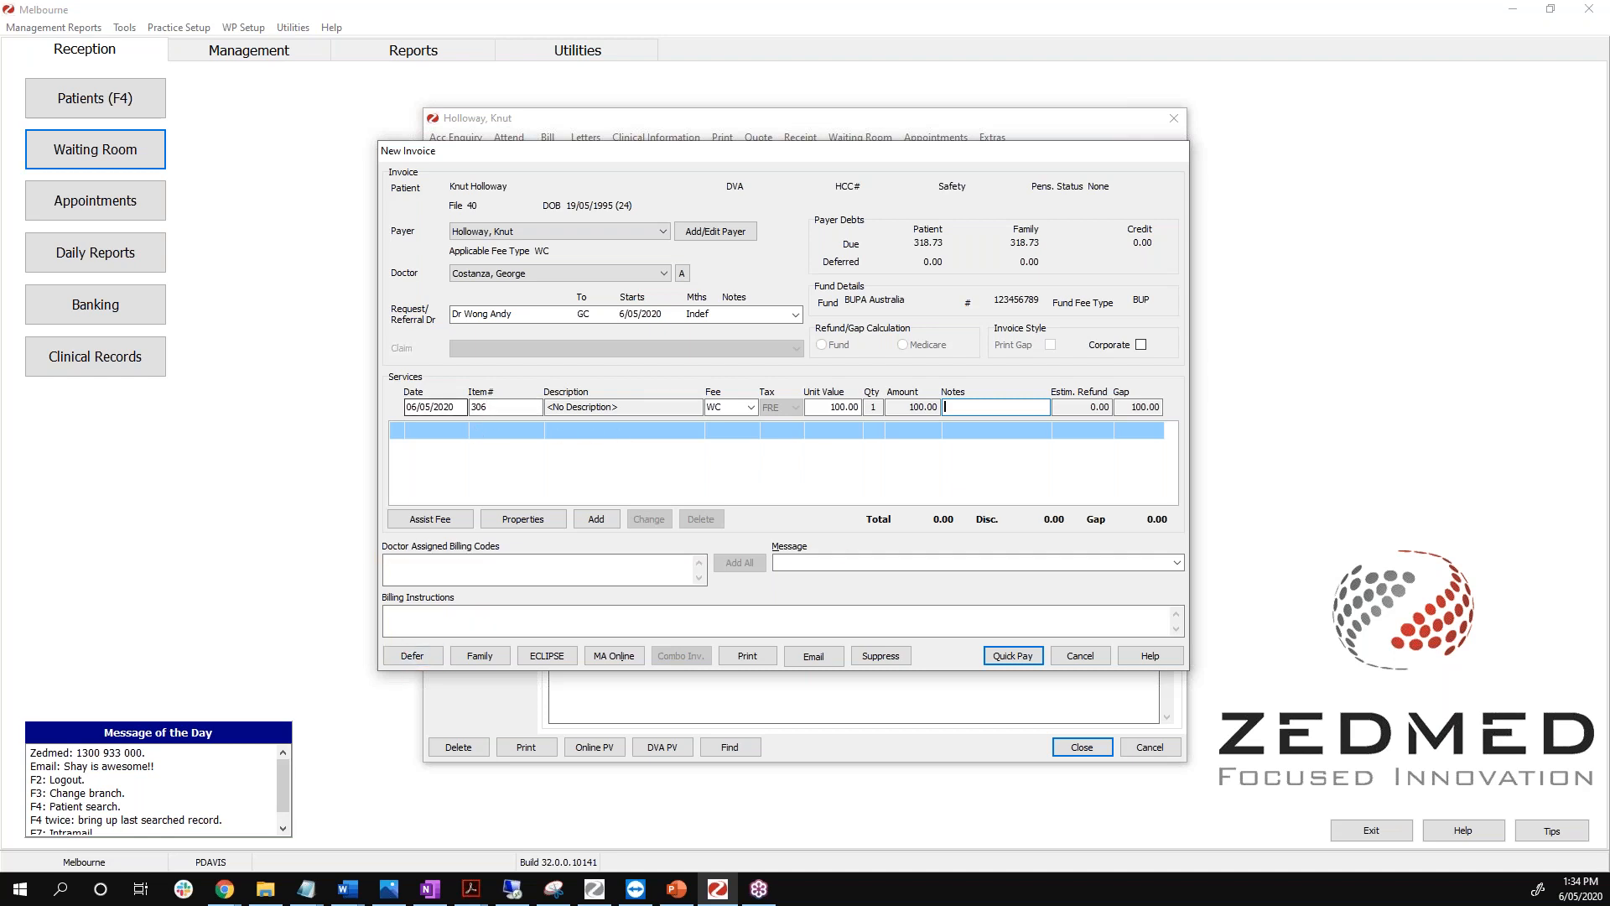
# Check the payer and doctor choices on the new invoice, and add the entered item 306 line to its services.
pyautogui.moveTo(525, 159); pyautogui.dragTo(549, 140)
pyautogui.click(530, 215)
pyautogui.click(530, 215)
pyautogui.click(519, 253)
pyautogui.click(519, 253)
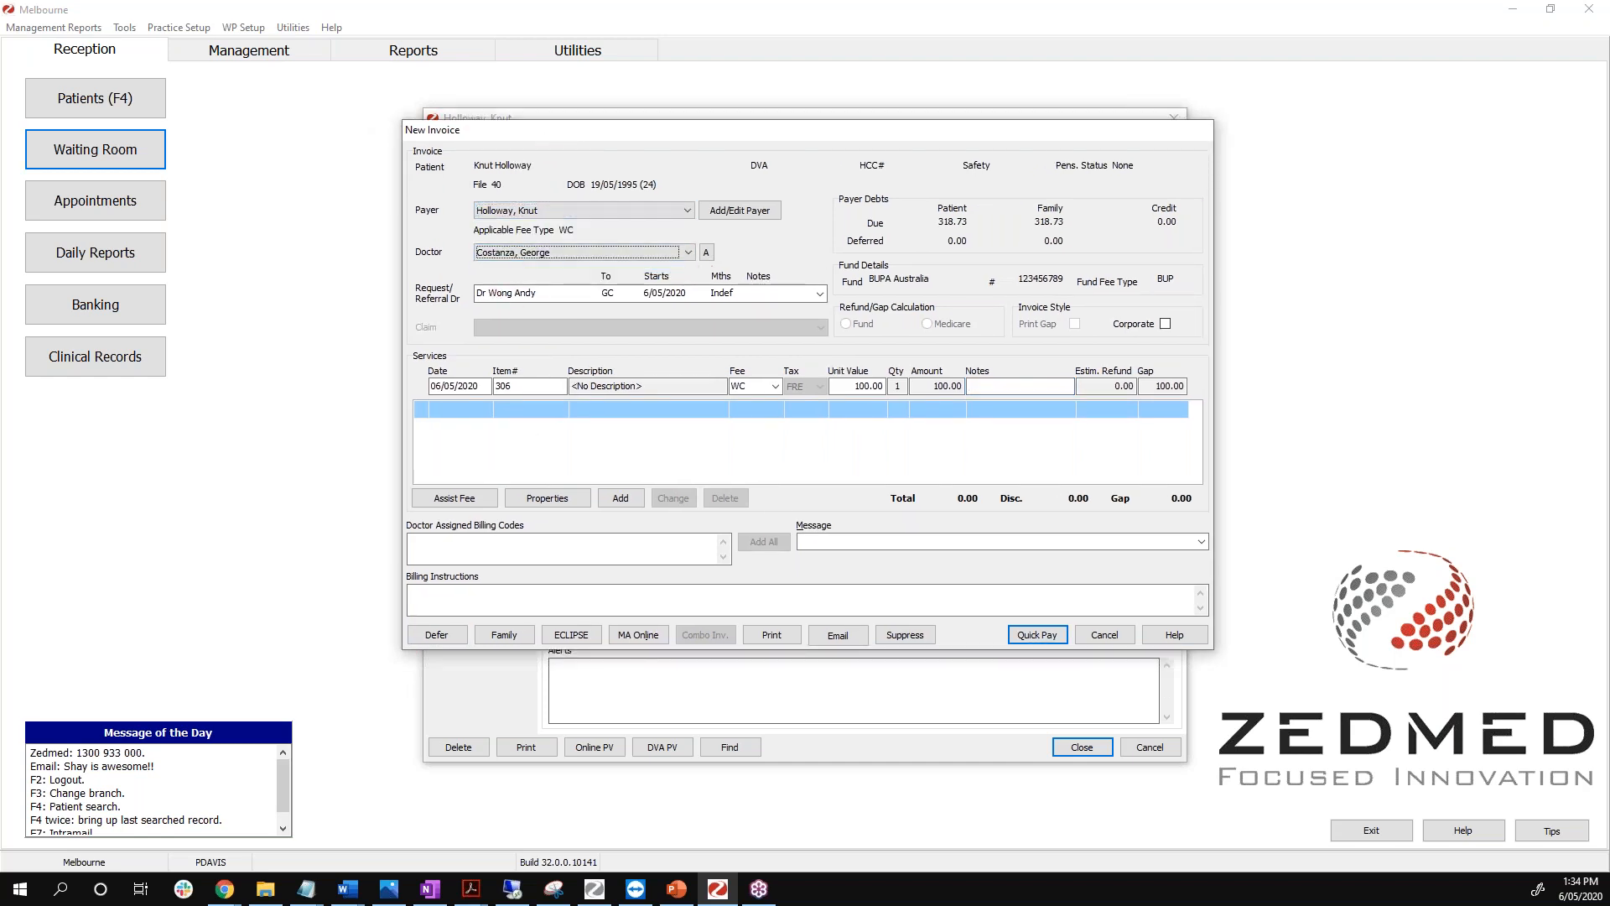
pyautogui.click(549, 389)
pyautogui.click(625, 500)
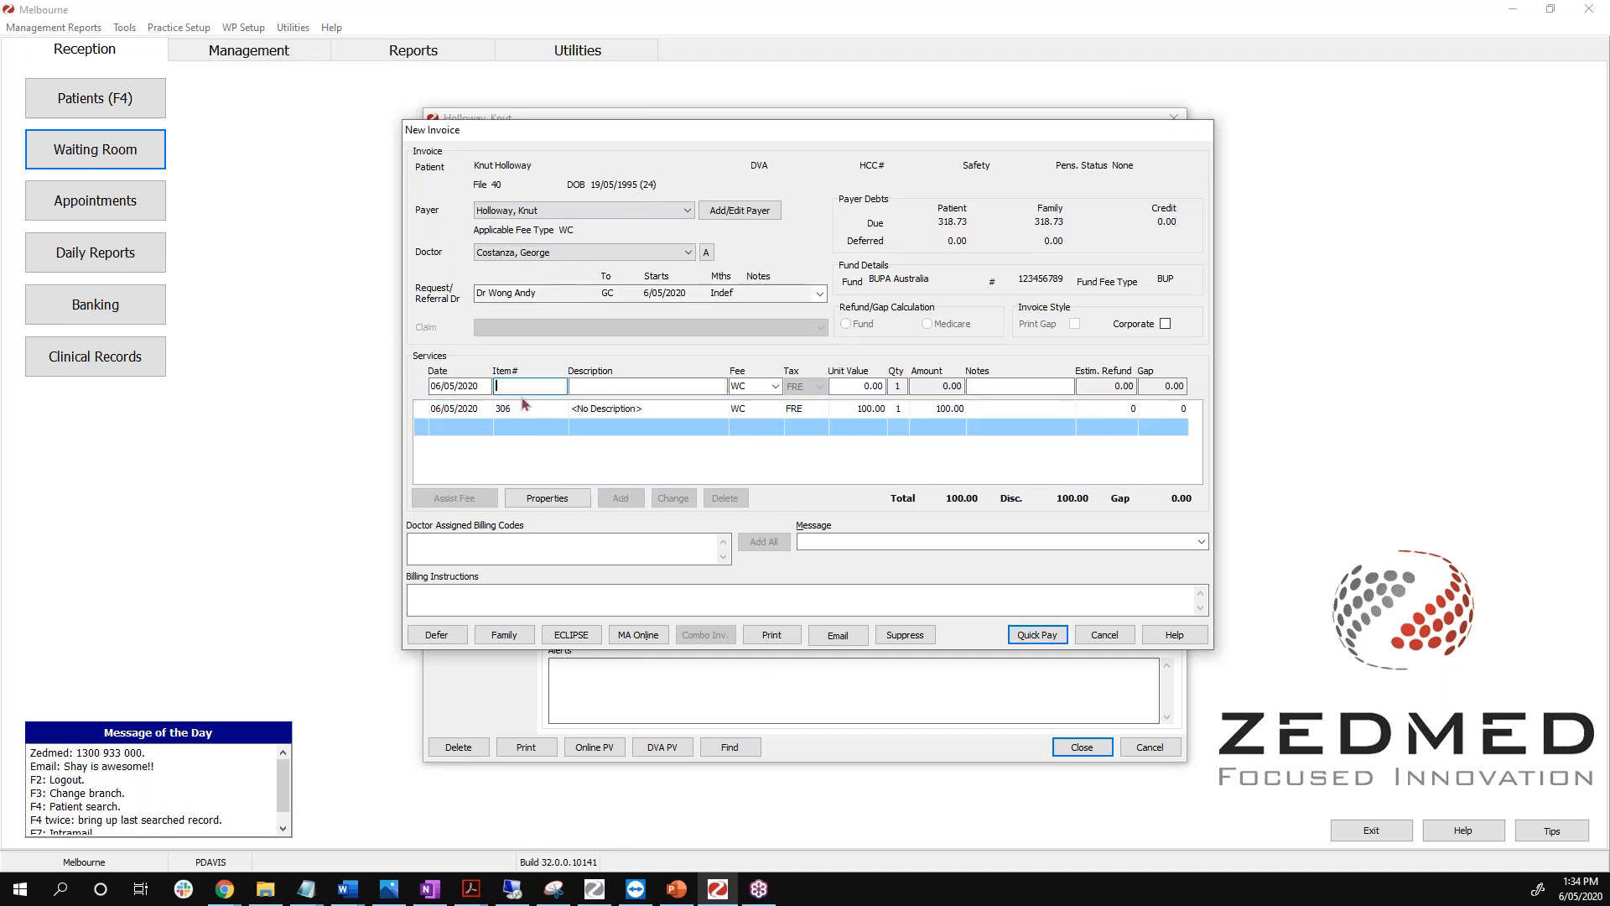
# Try to add service item 110 as a second line on the new invoice.
pyautogui.write('110')
pyautogui.press('Return')
pyautogui.press('Return')
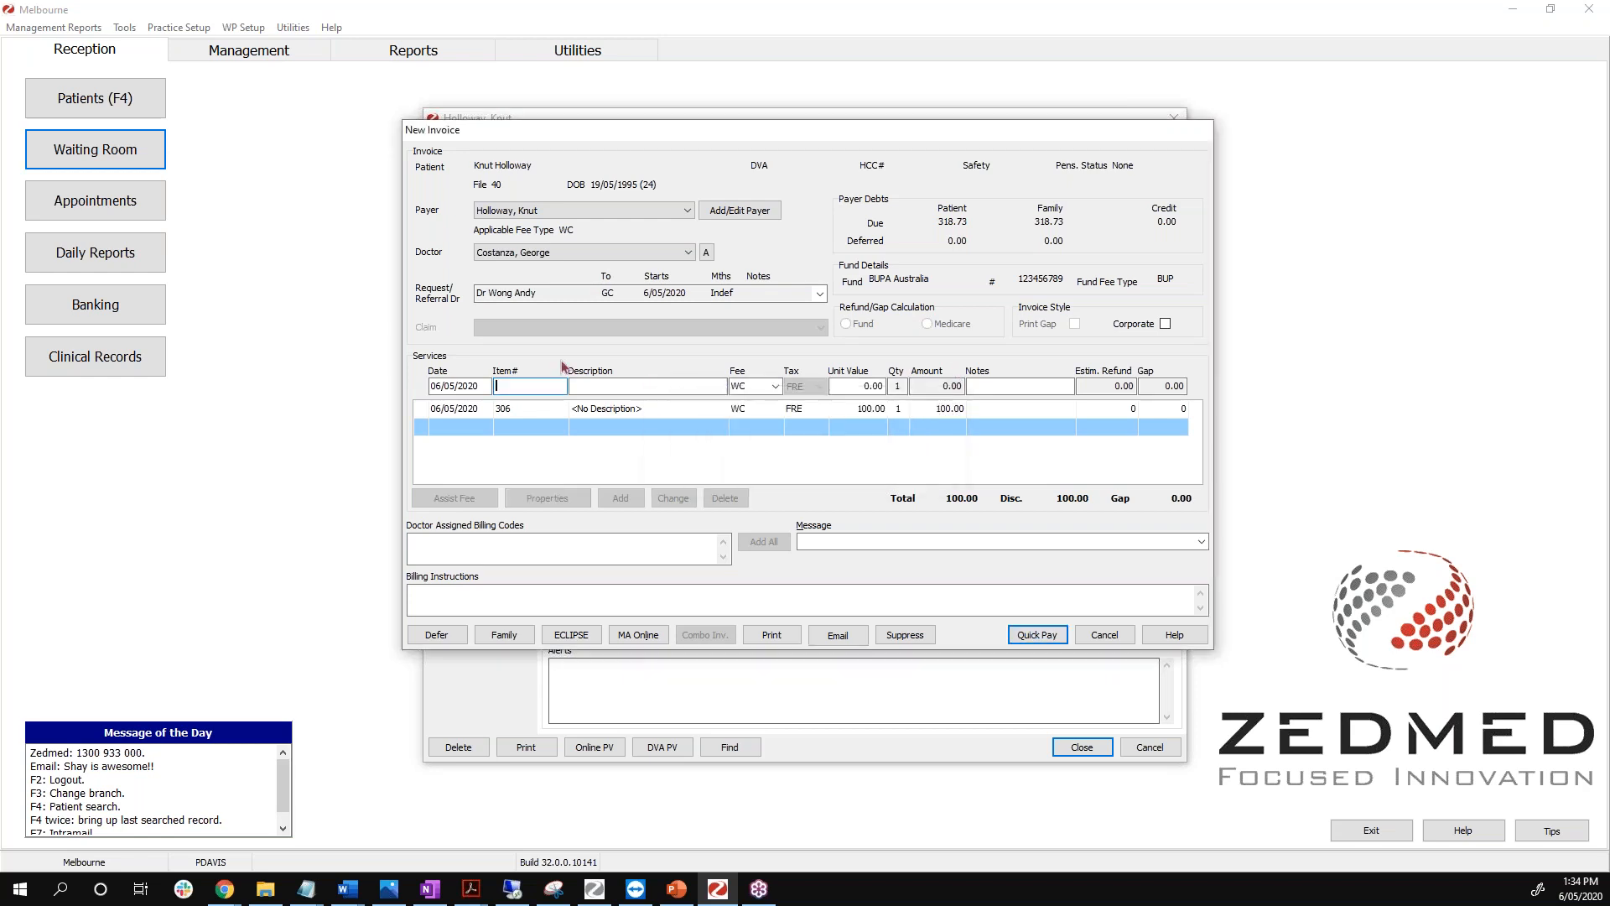
# Add service item 104 as a second line on the new invoice and defer the invoice.
pyautogui.write('104')
pyautogui.press('Tab')
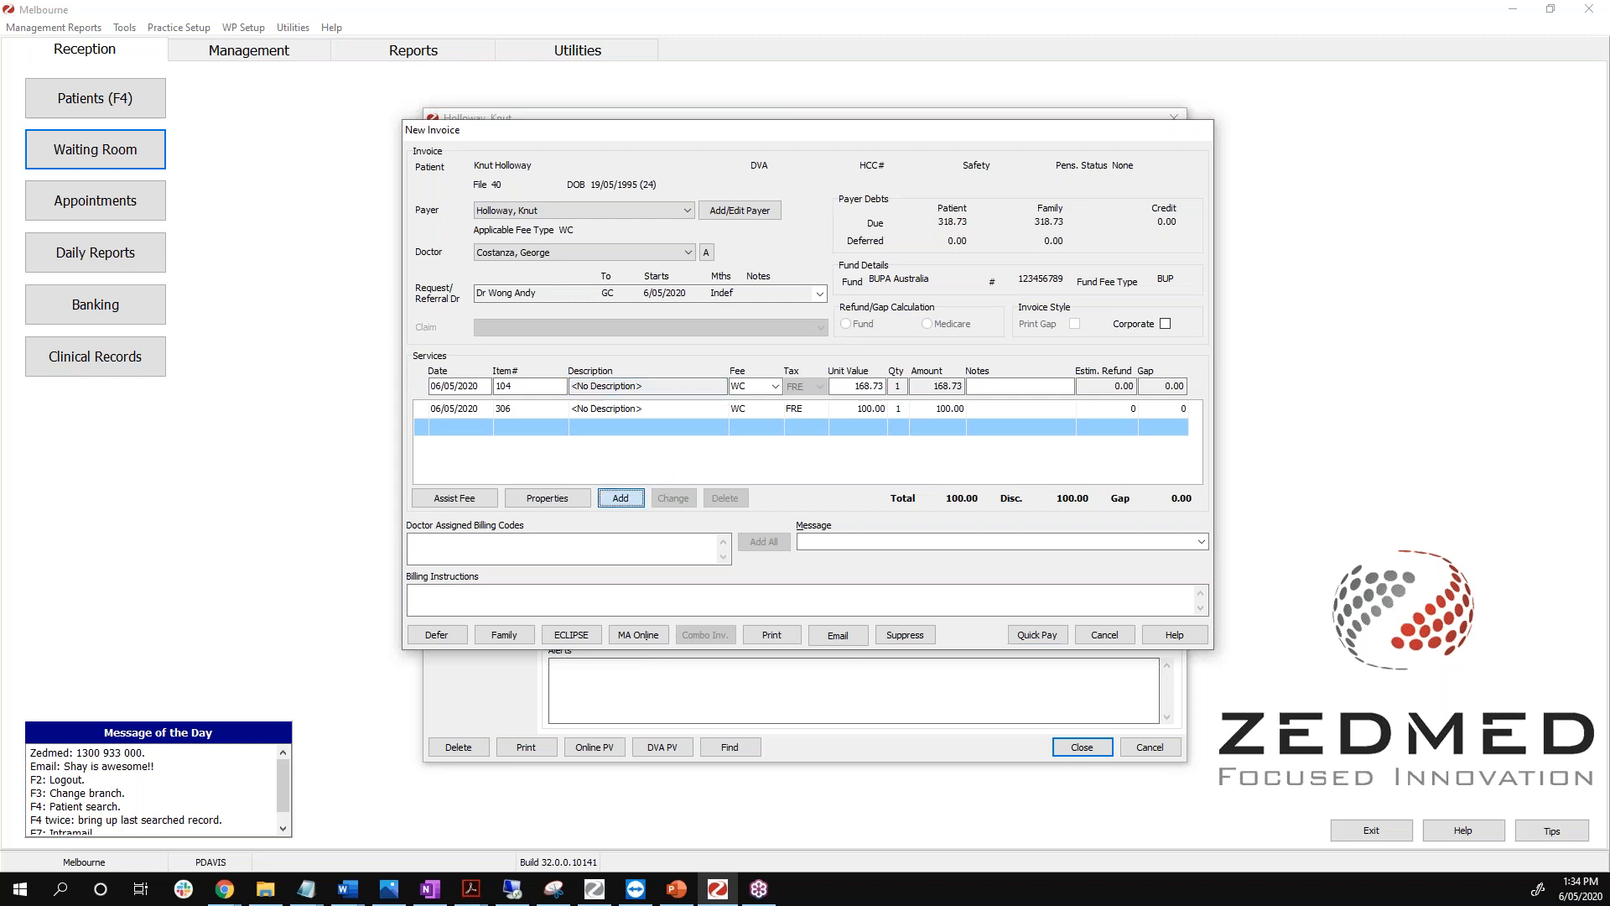
pyautogui.click(620, 500)
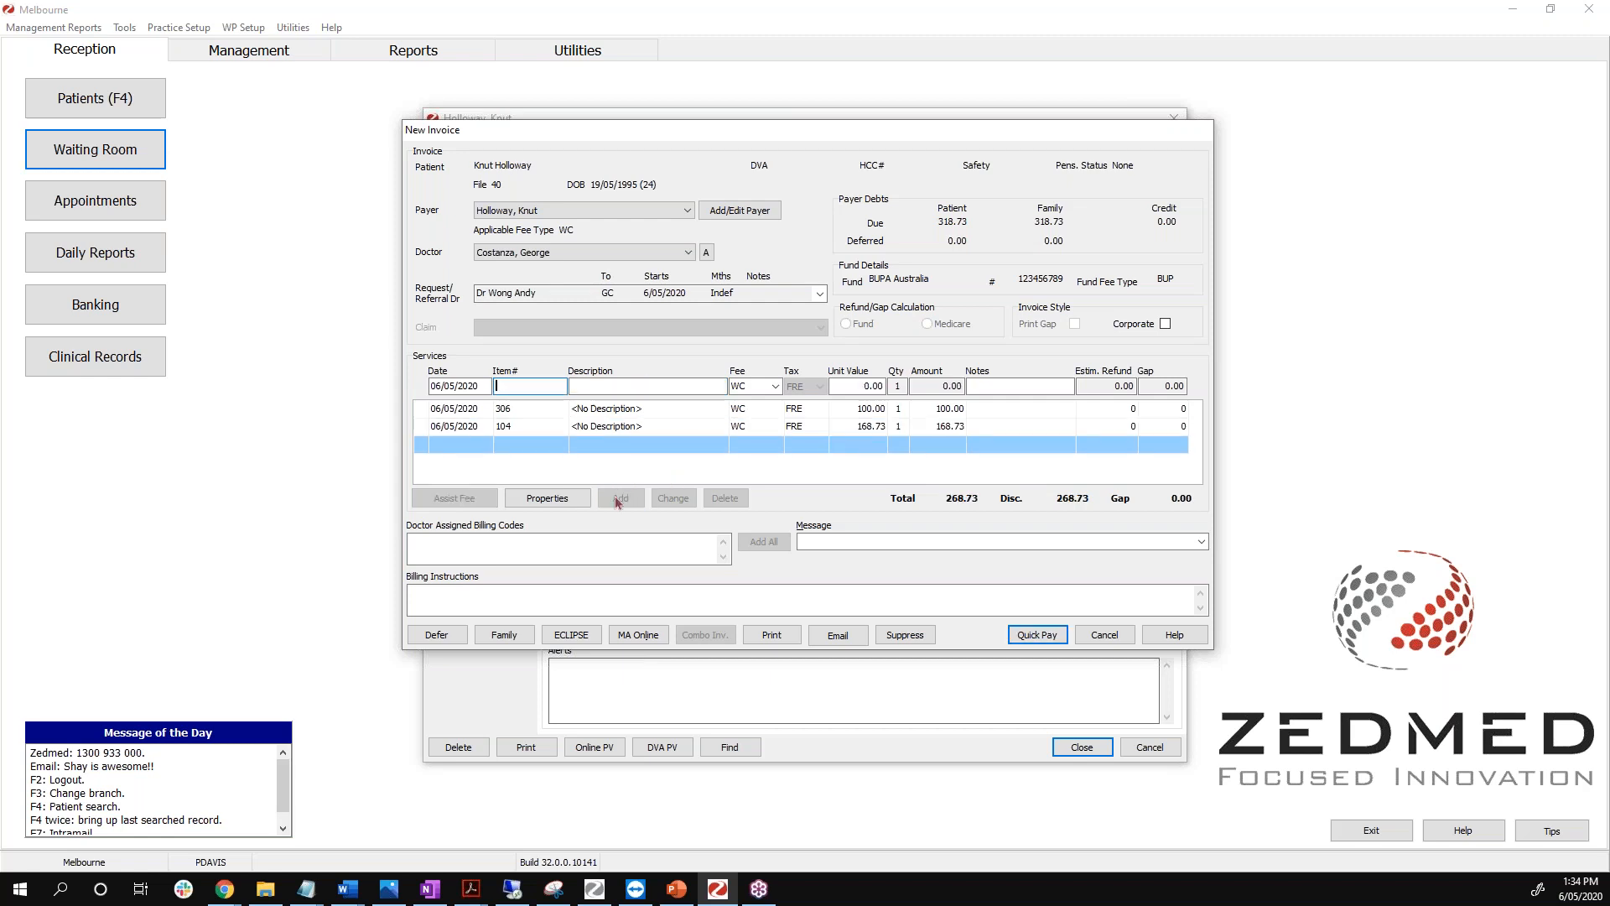
pyautogui.click(435, 636)
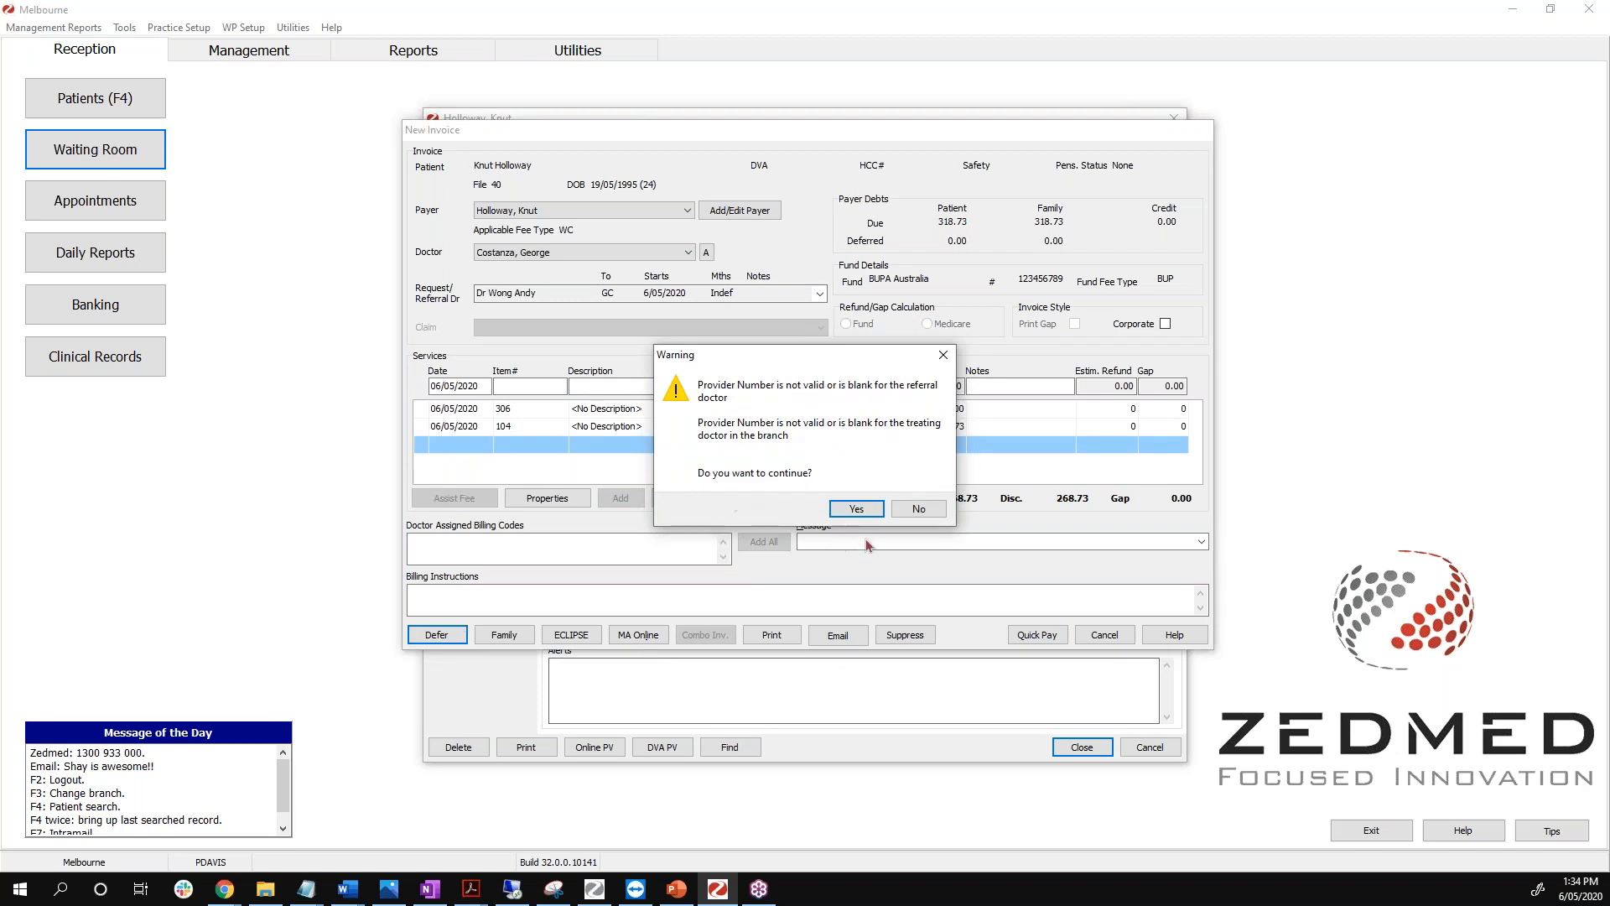
pyautogui.click(852, 507)
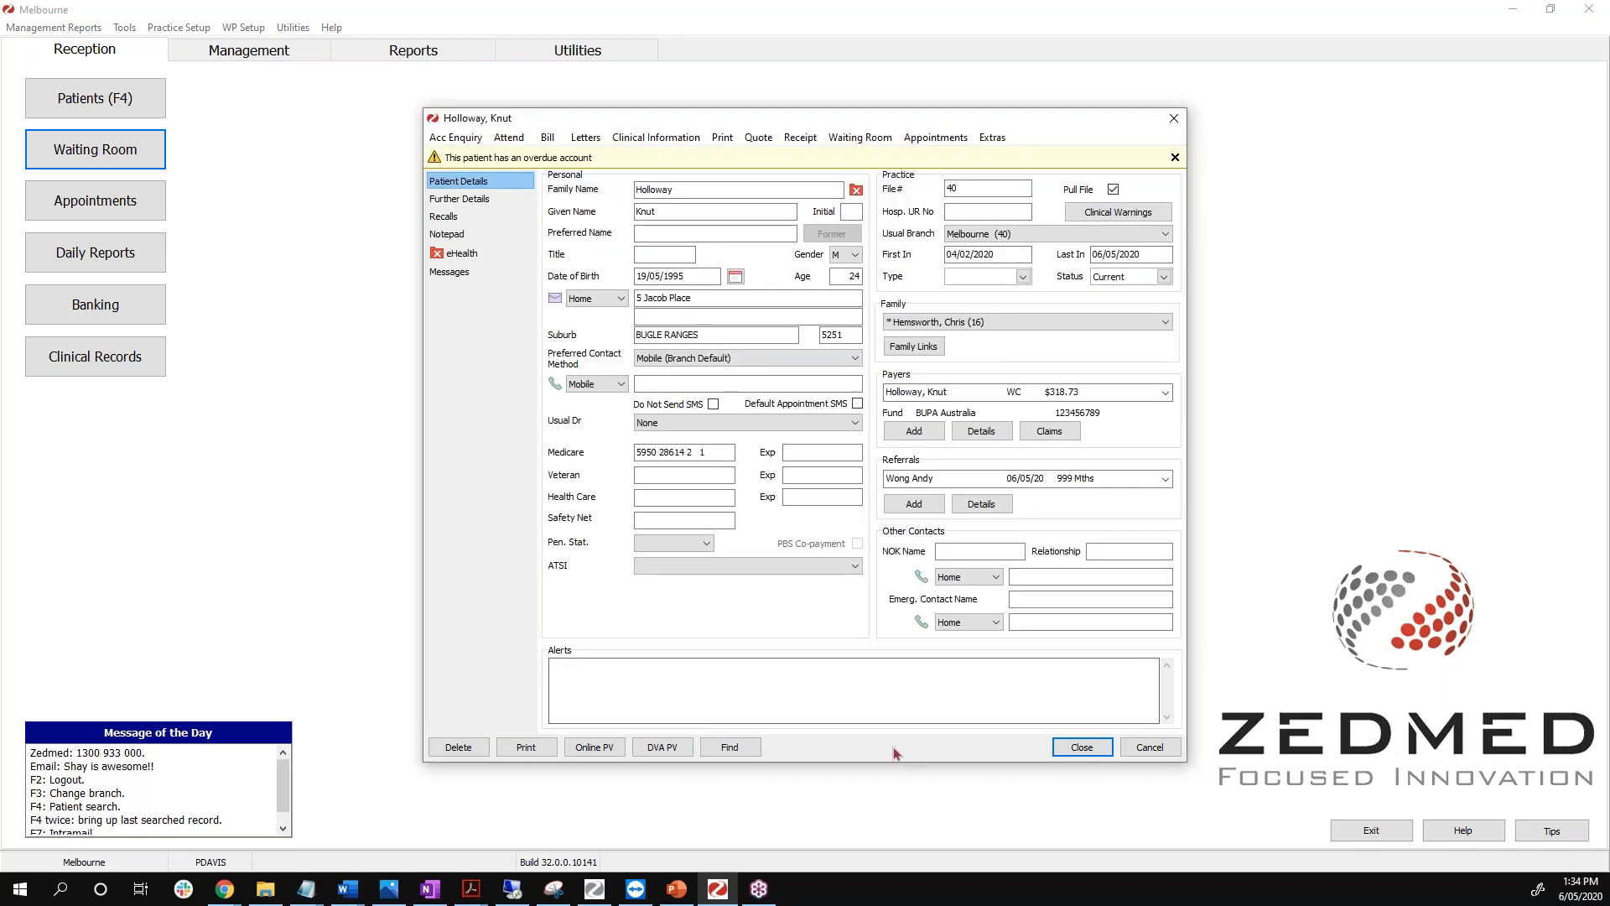
# Start billing the patient again, continue with the deferred invoice and select its item 306 line.
pyautogui.click(550, 145)
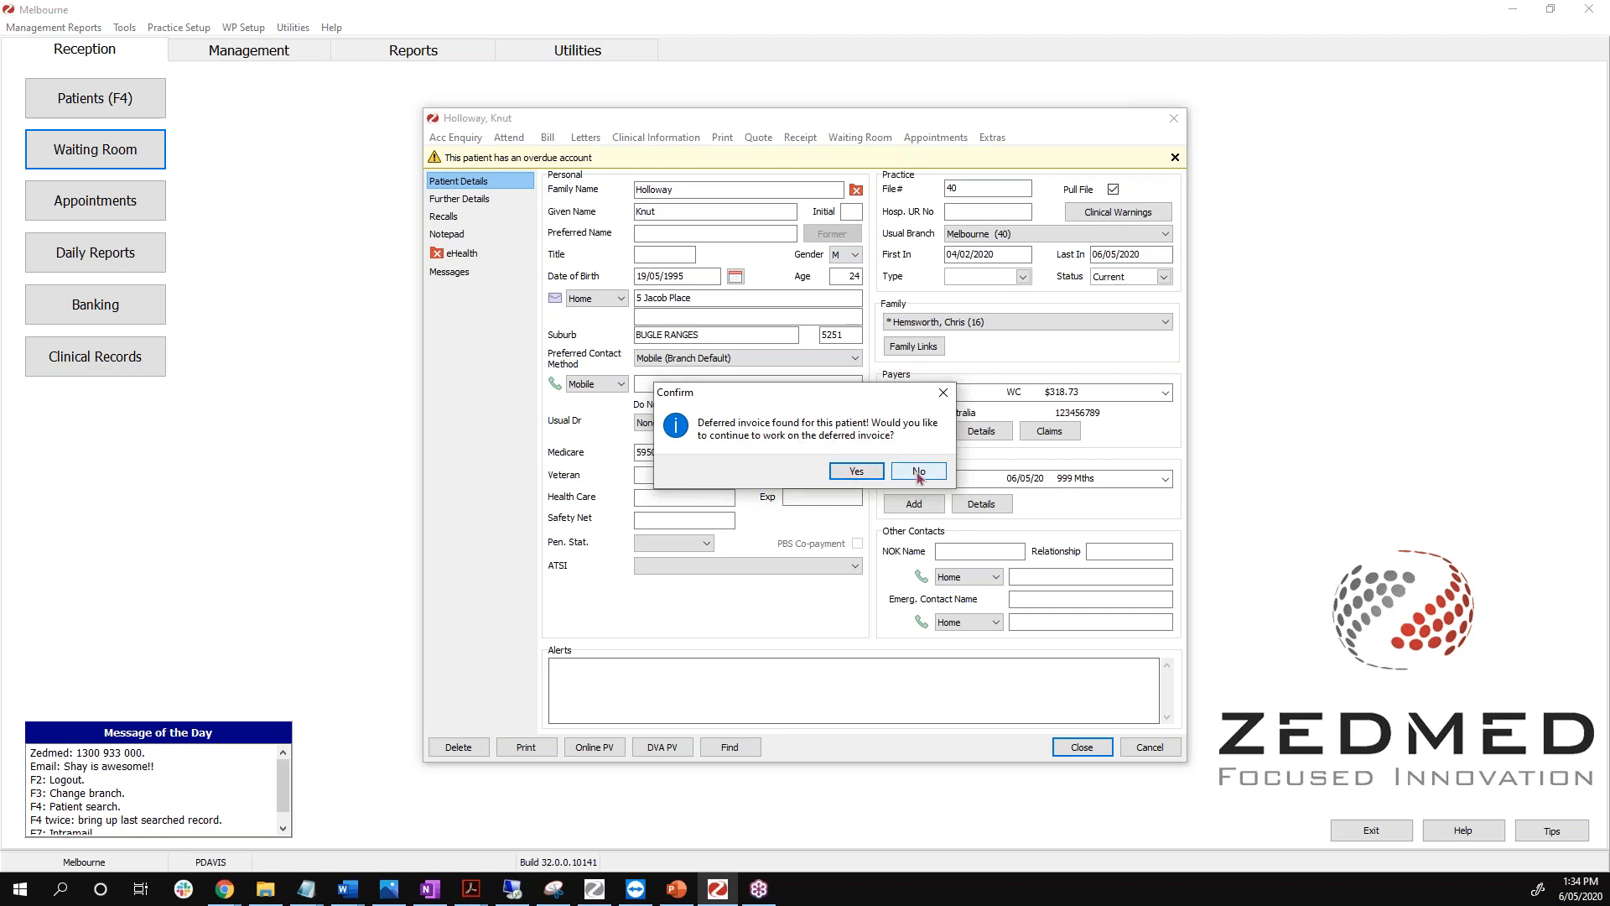
pyautogui.click(860, 473)
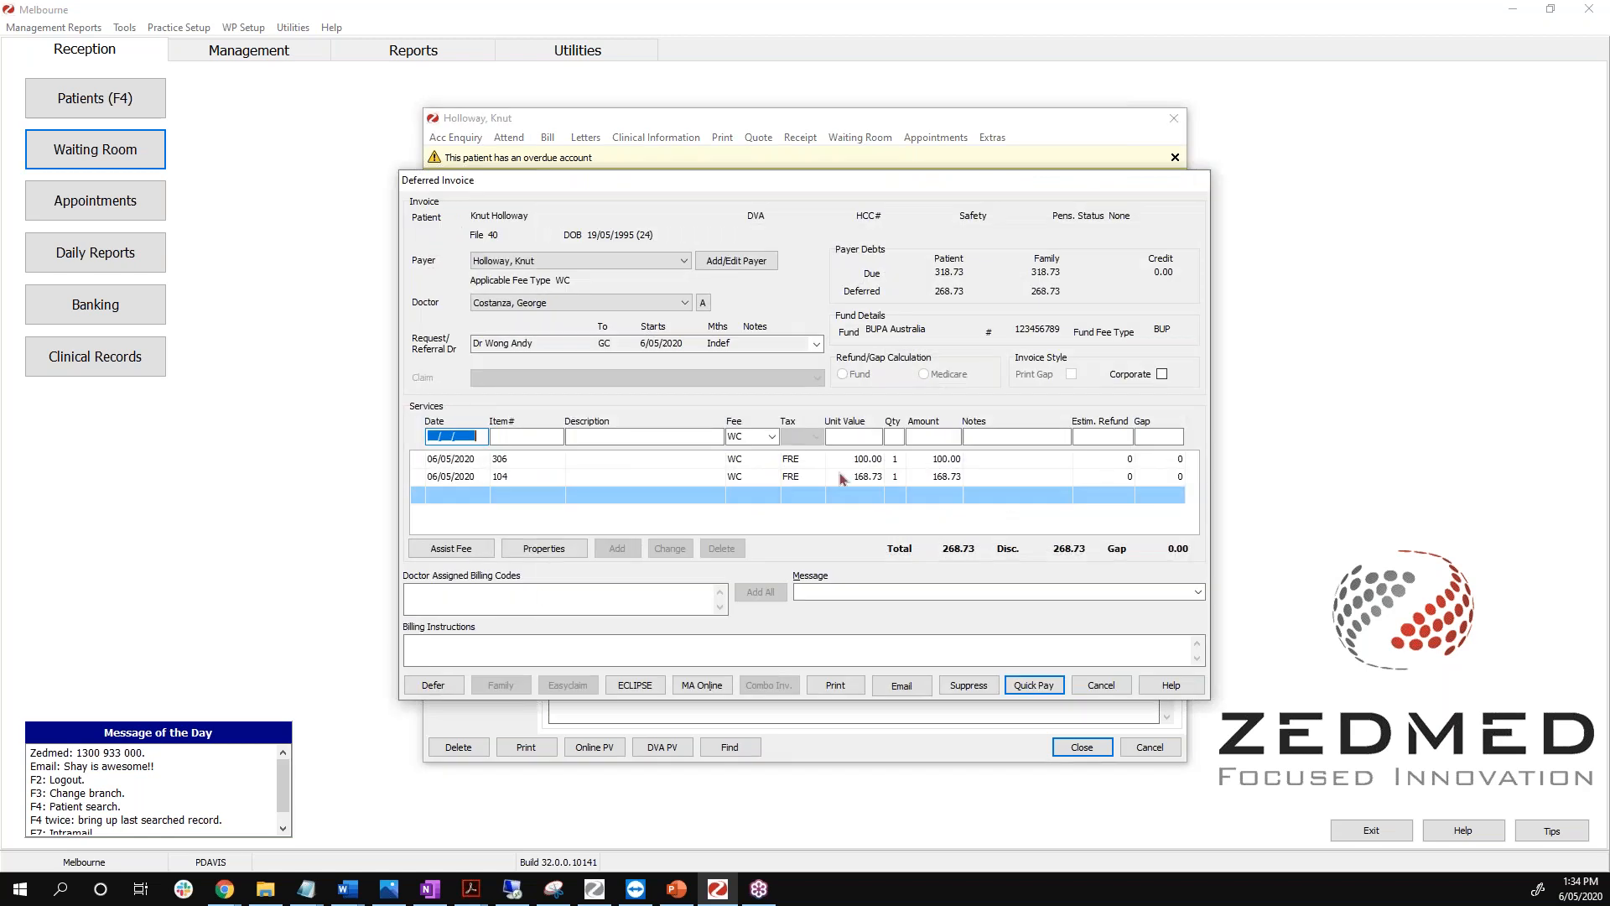
pyautogui.click(606, 475)
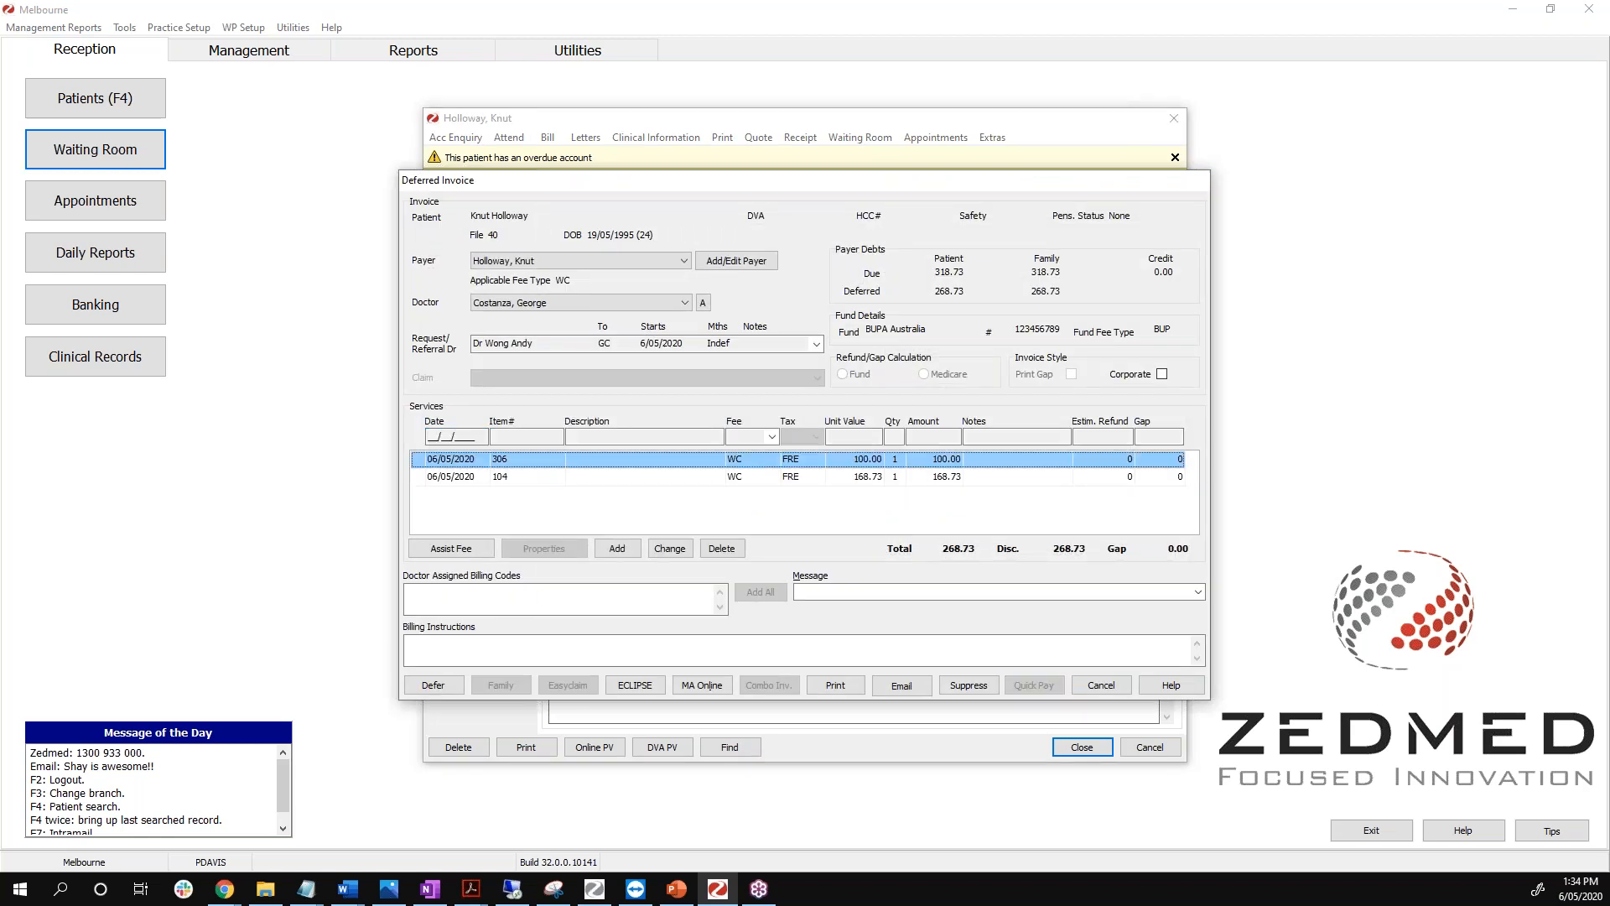
pyautogui.click(625, 463)
# Enter the invoice message "This is a test" and defer the invoice again.
pyautogui.click(813, 590)
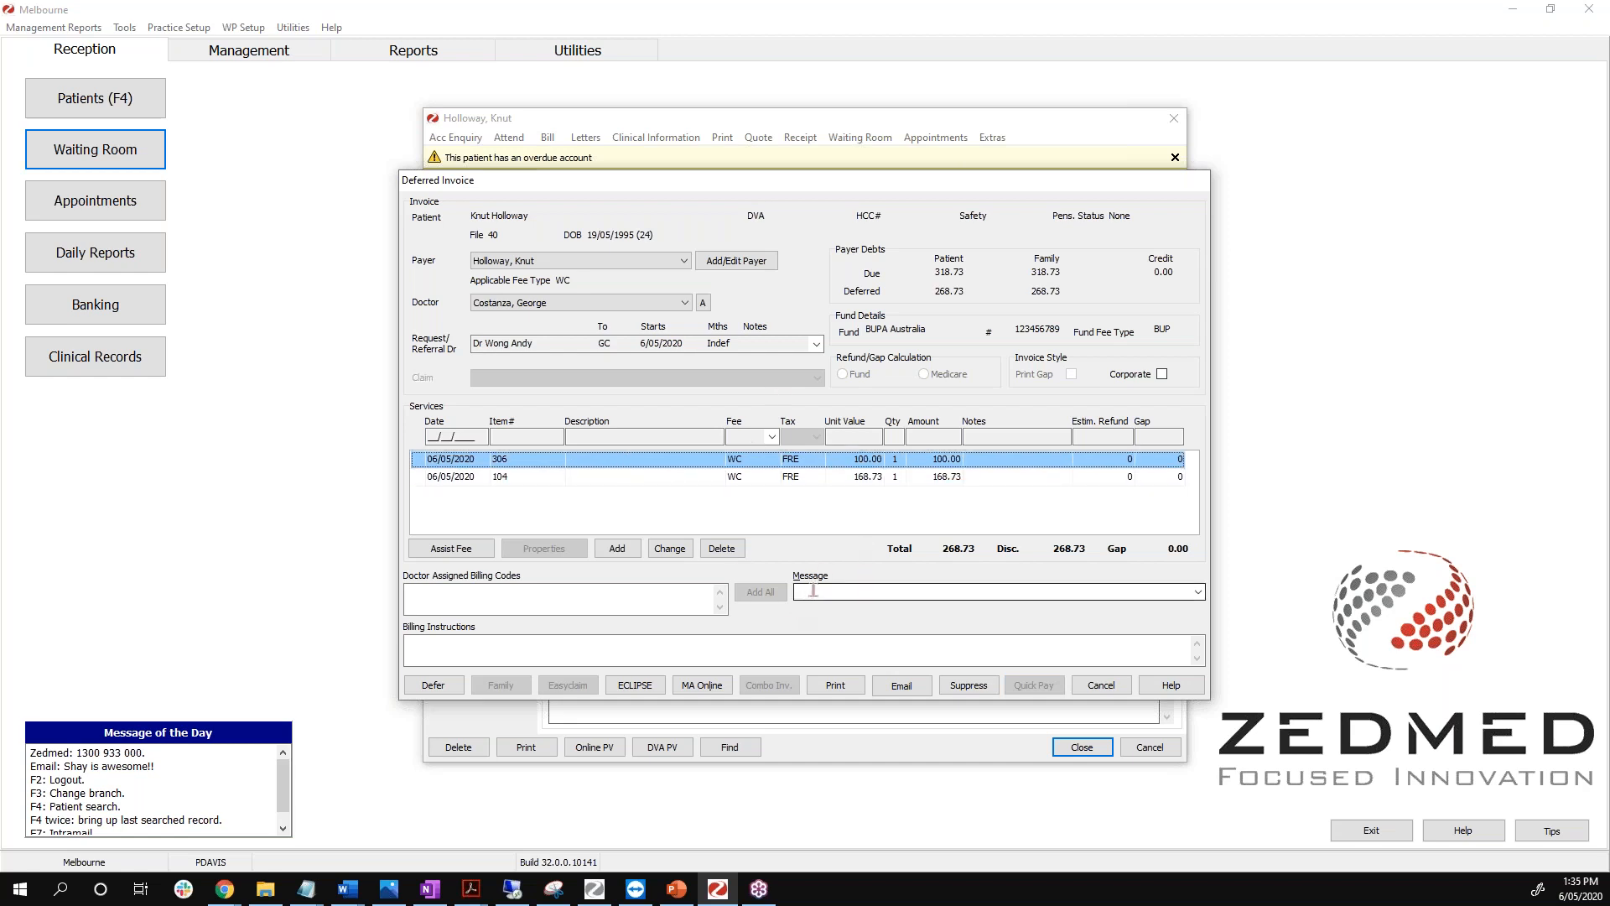
pyautogui.click(814, 590)
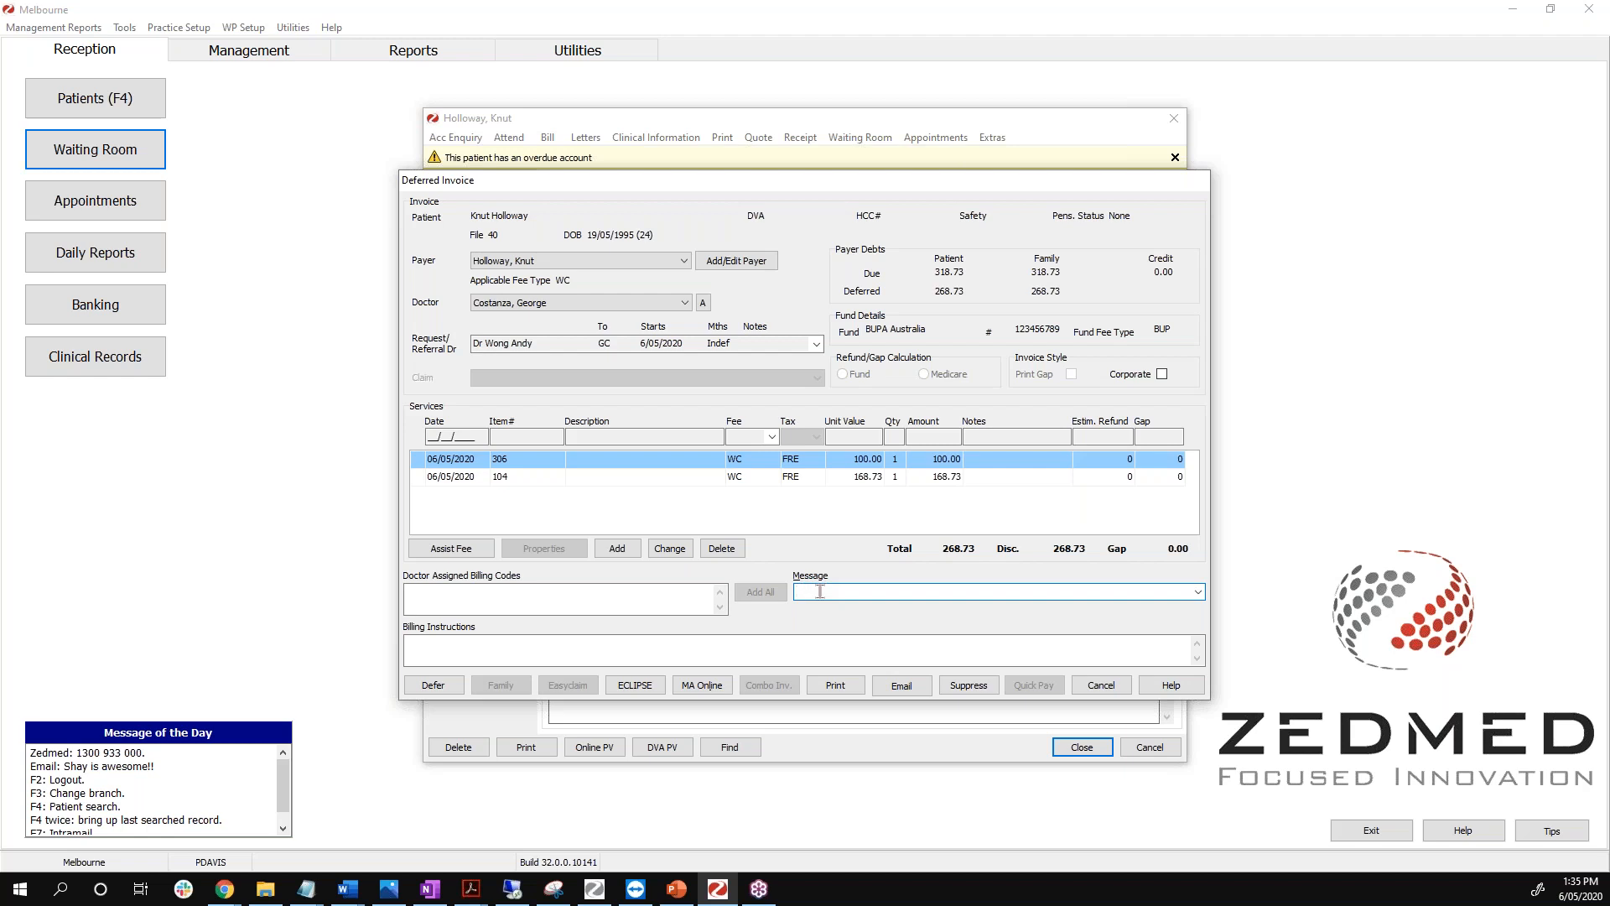
pyautogui.write('Tes')
pyautogui.write('t')
pyautogui.moveTo(818, 593); pyautogui.dragTo(790, 592)
pyautogui.write('This is a test')
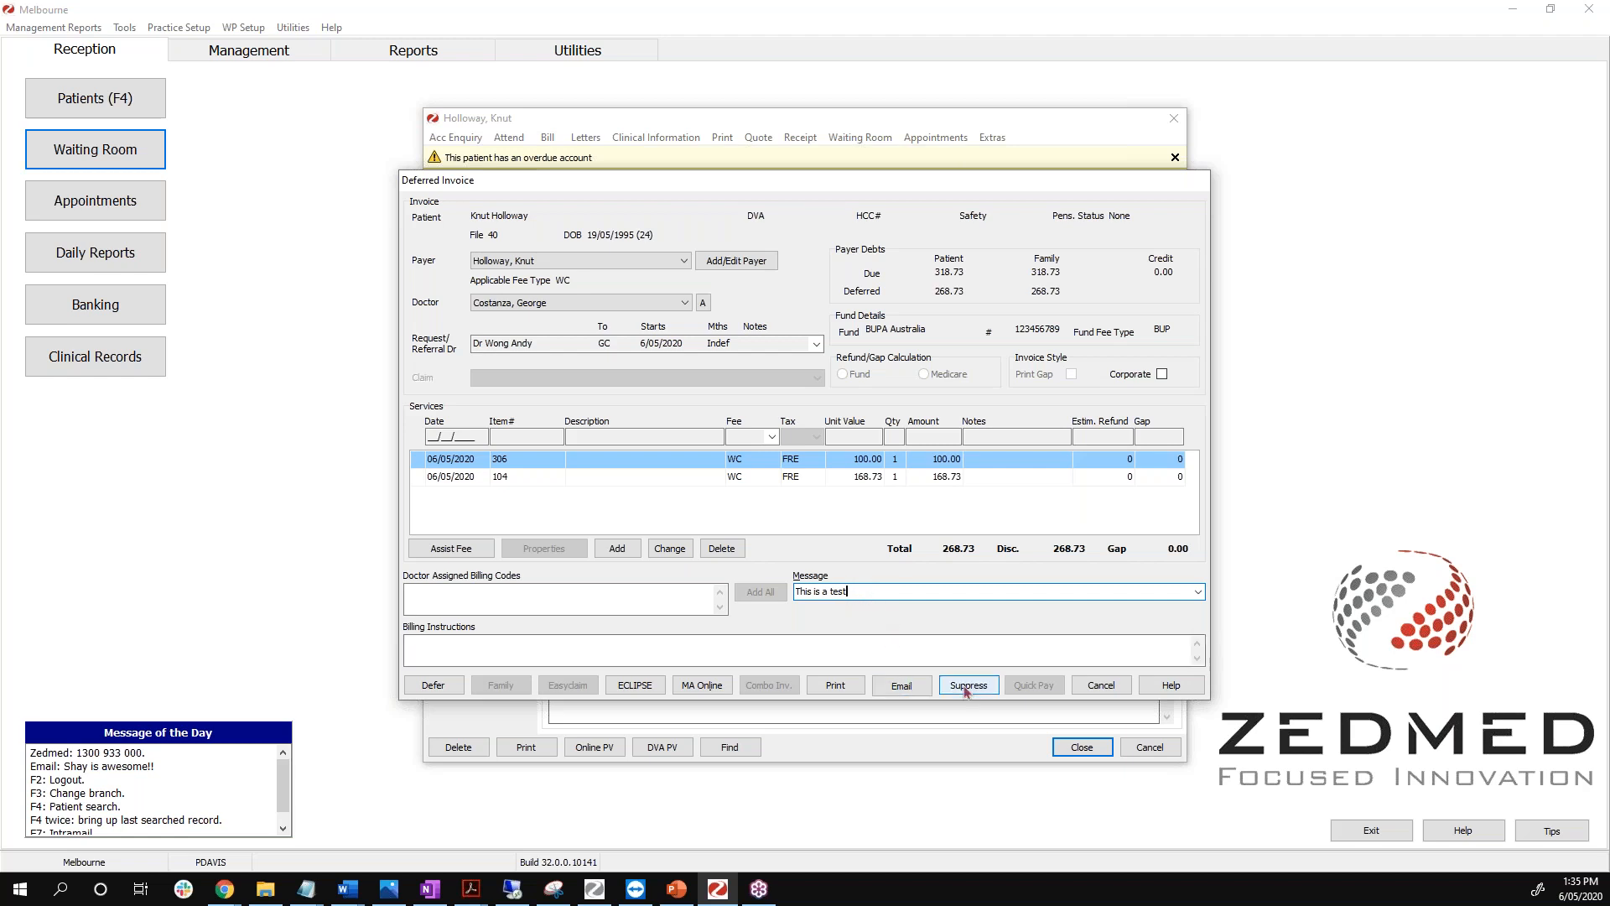
pyautogui.click(451, 691)
pyautogui.click(875, 505)
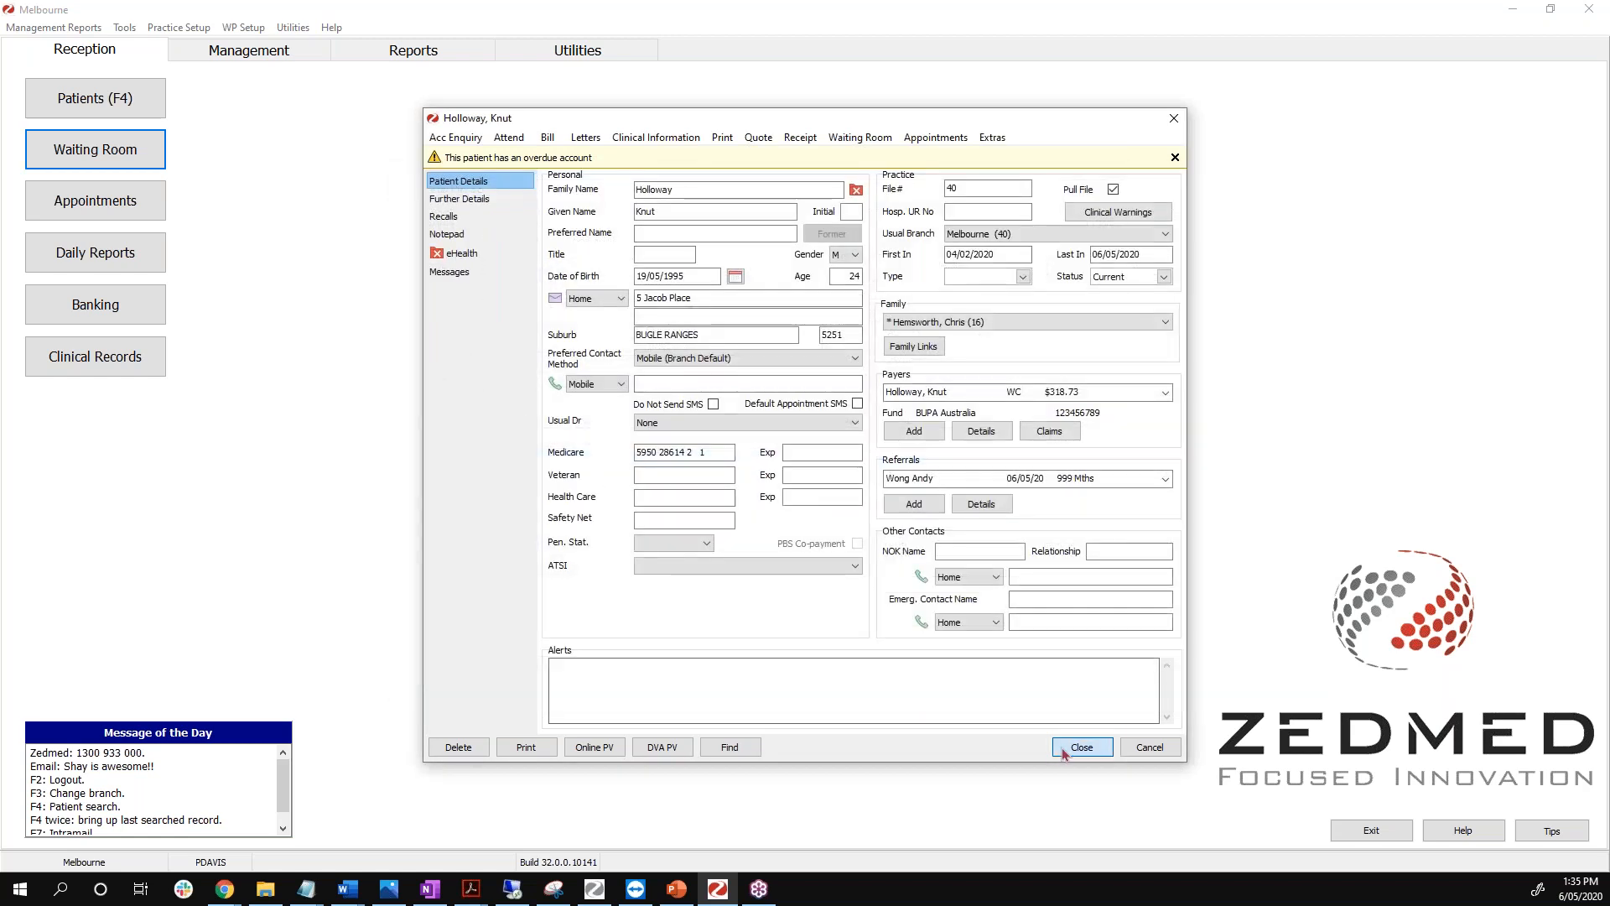
# Close the patient record and open the branch options for the Melbourne branch in the practice setup.
pyautogui.click(1063, 751)
pyautogui.click(167, 28)
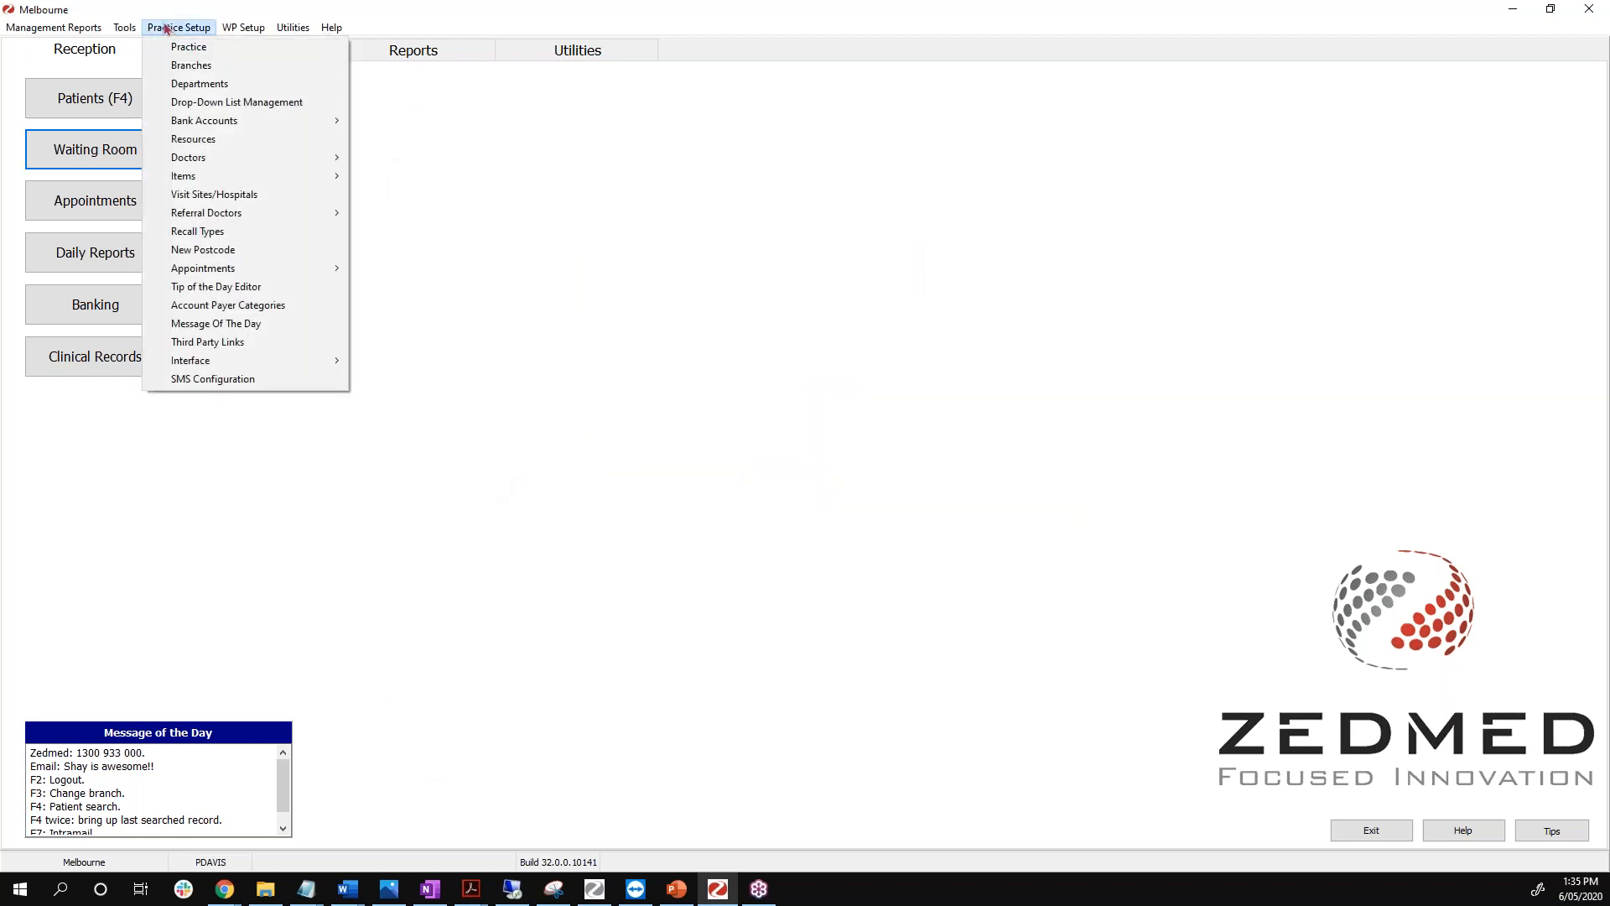
pyautogui.click(181, 70)
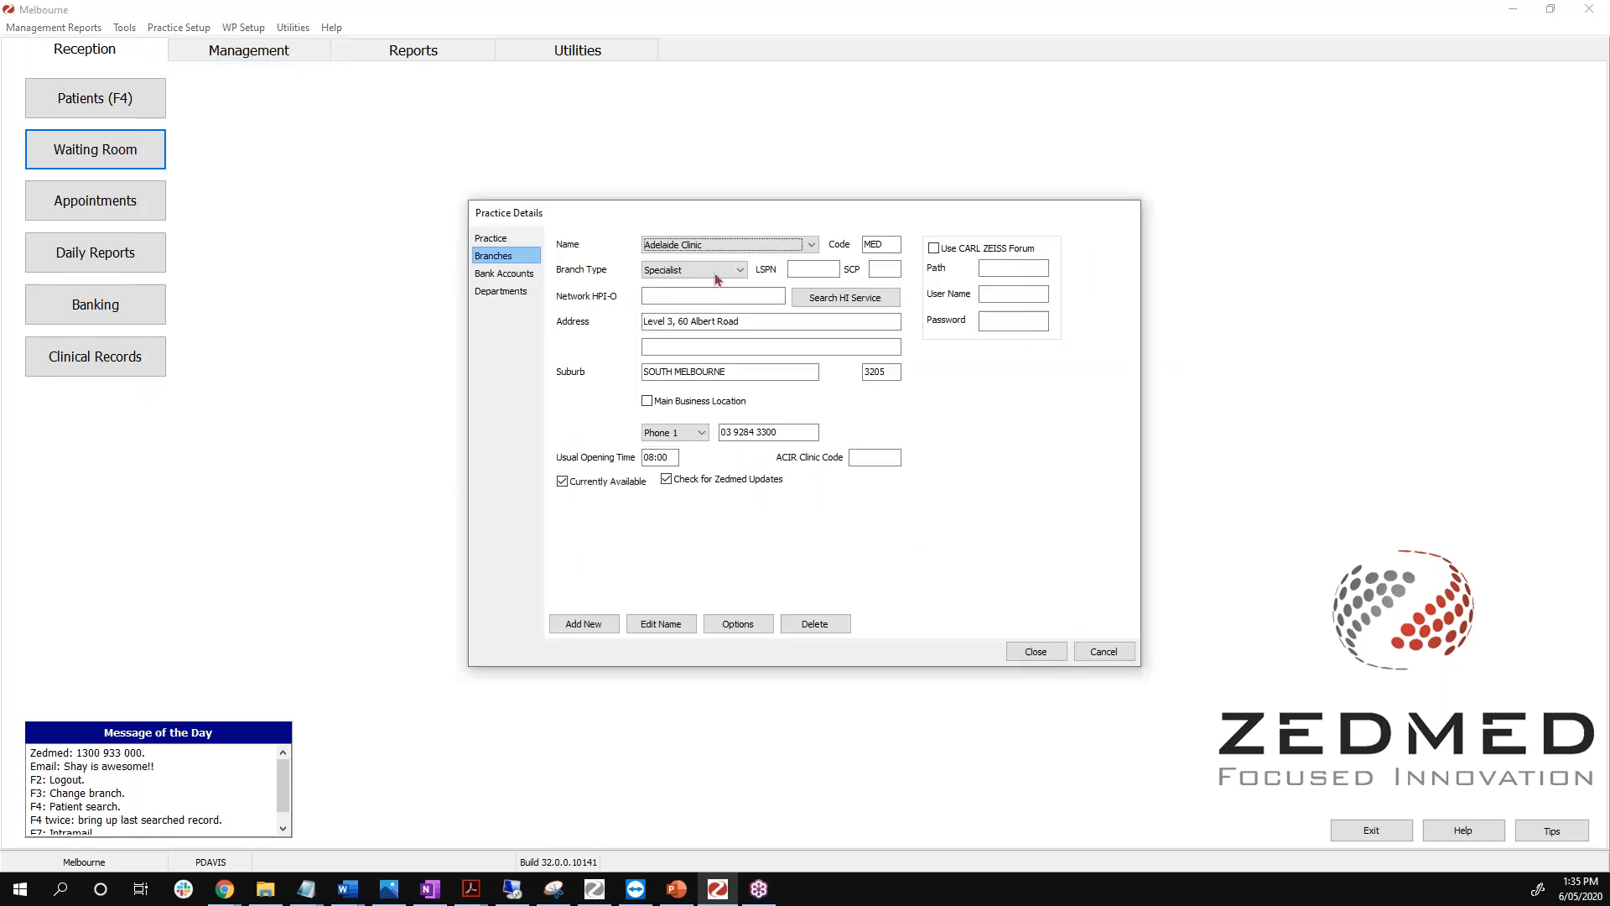
pyautogui.click(705, 248)
pyautogui.press('Down')
pyautogui.press('Down')
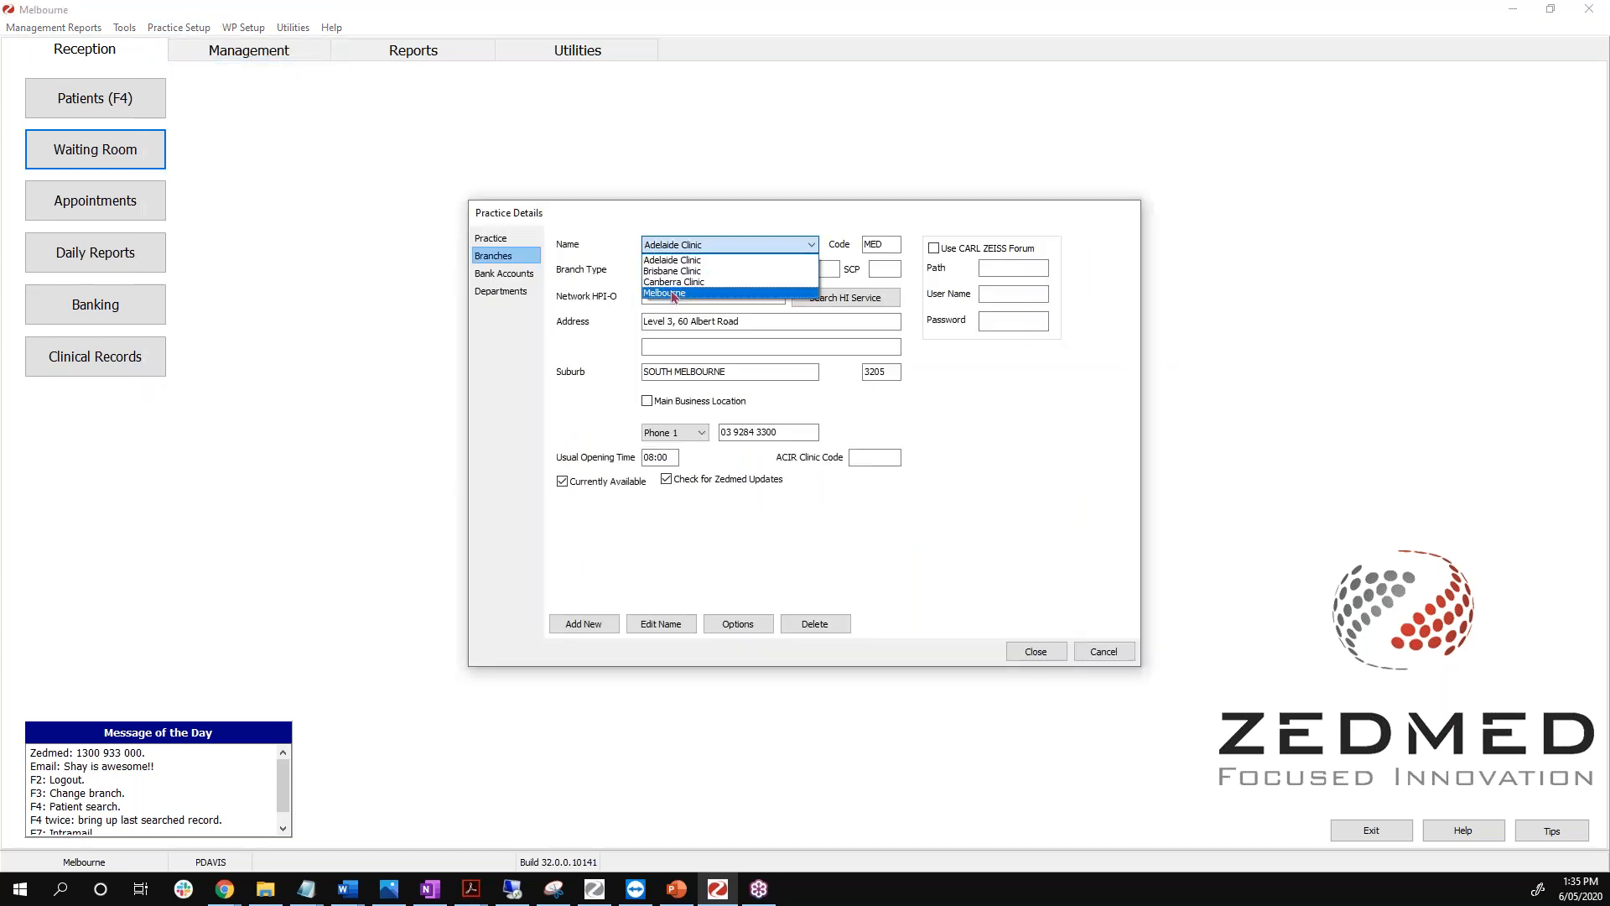
pyautogui.press('Return')
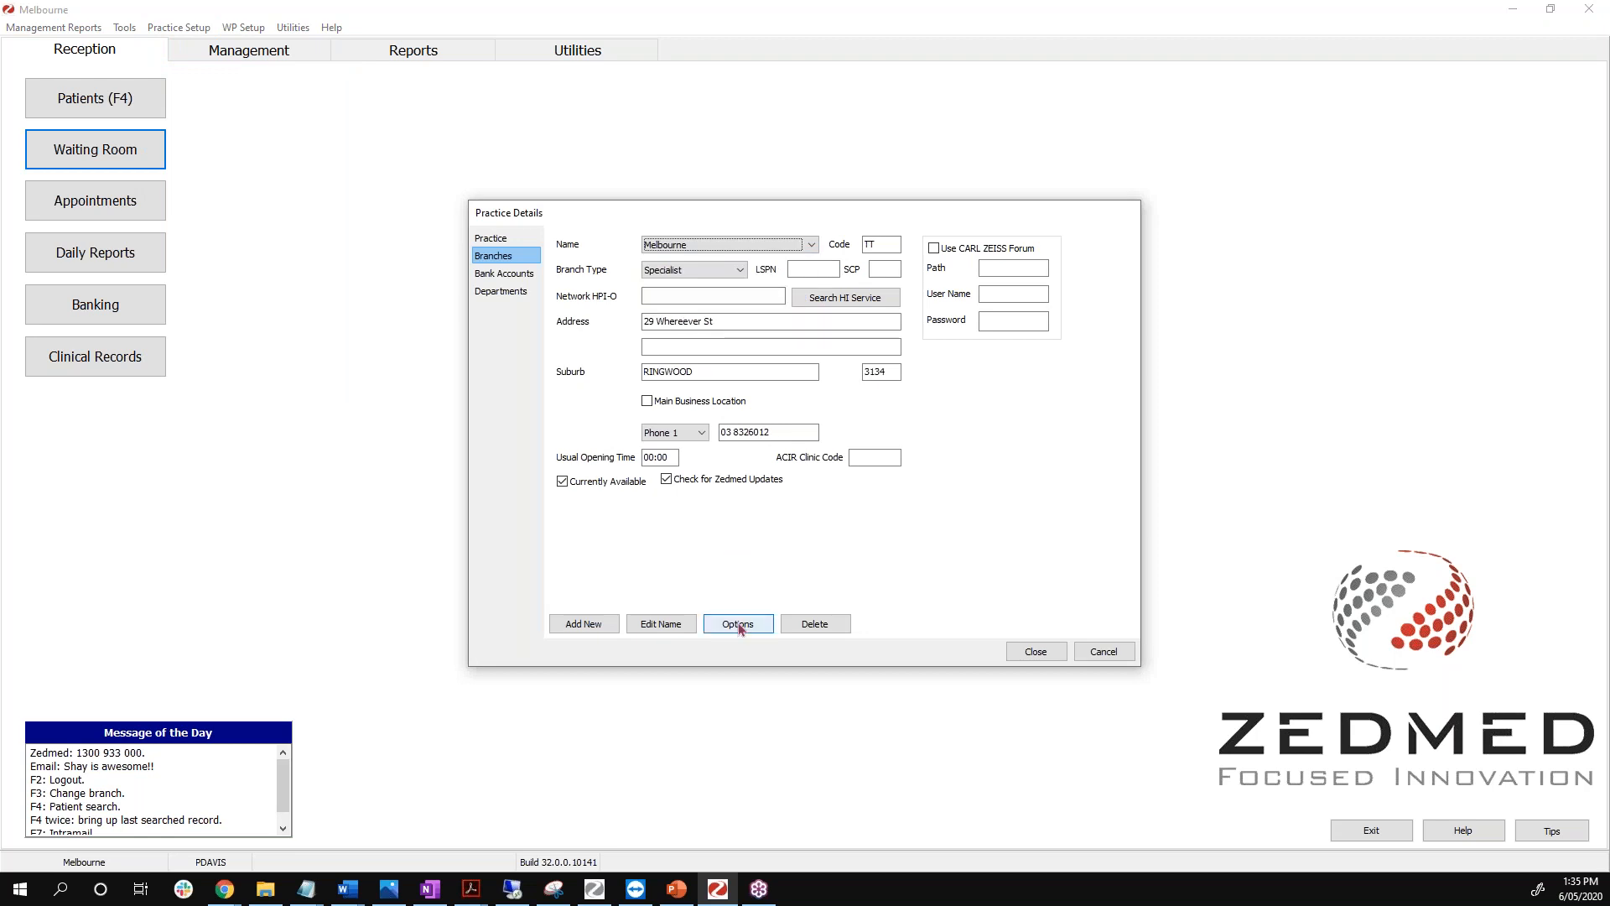
pyautogui.click(738, 625)
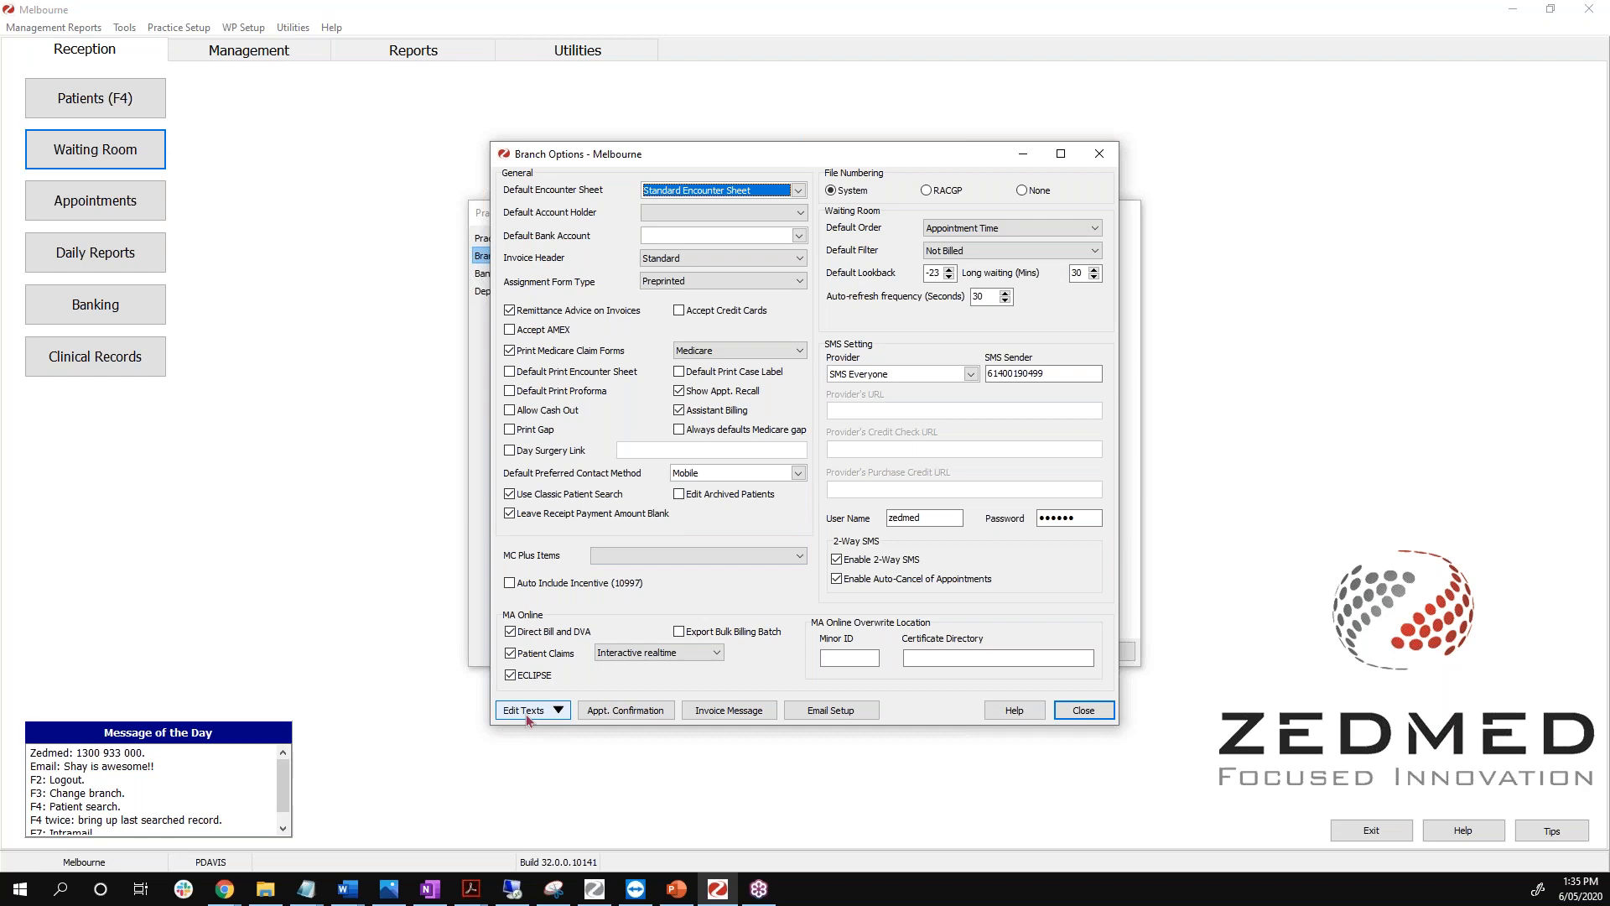
# Set the branch's default invoice message to "Zedmed Training 6/05/2020", shown on invoice reprints, and close the practice details.
pyautogui.click(726, 714)
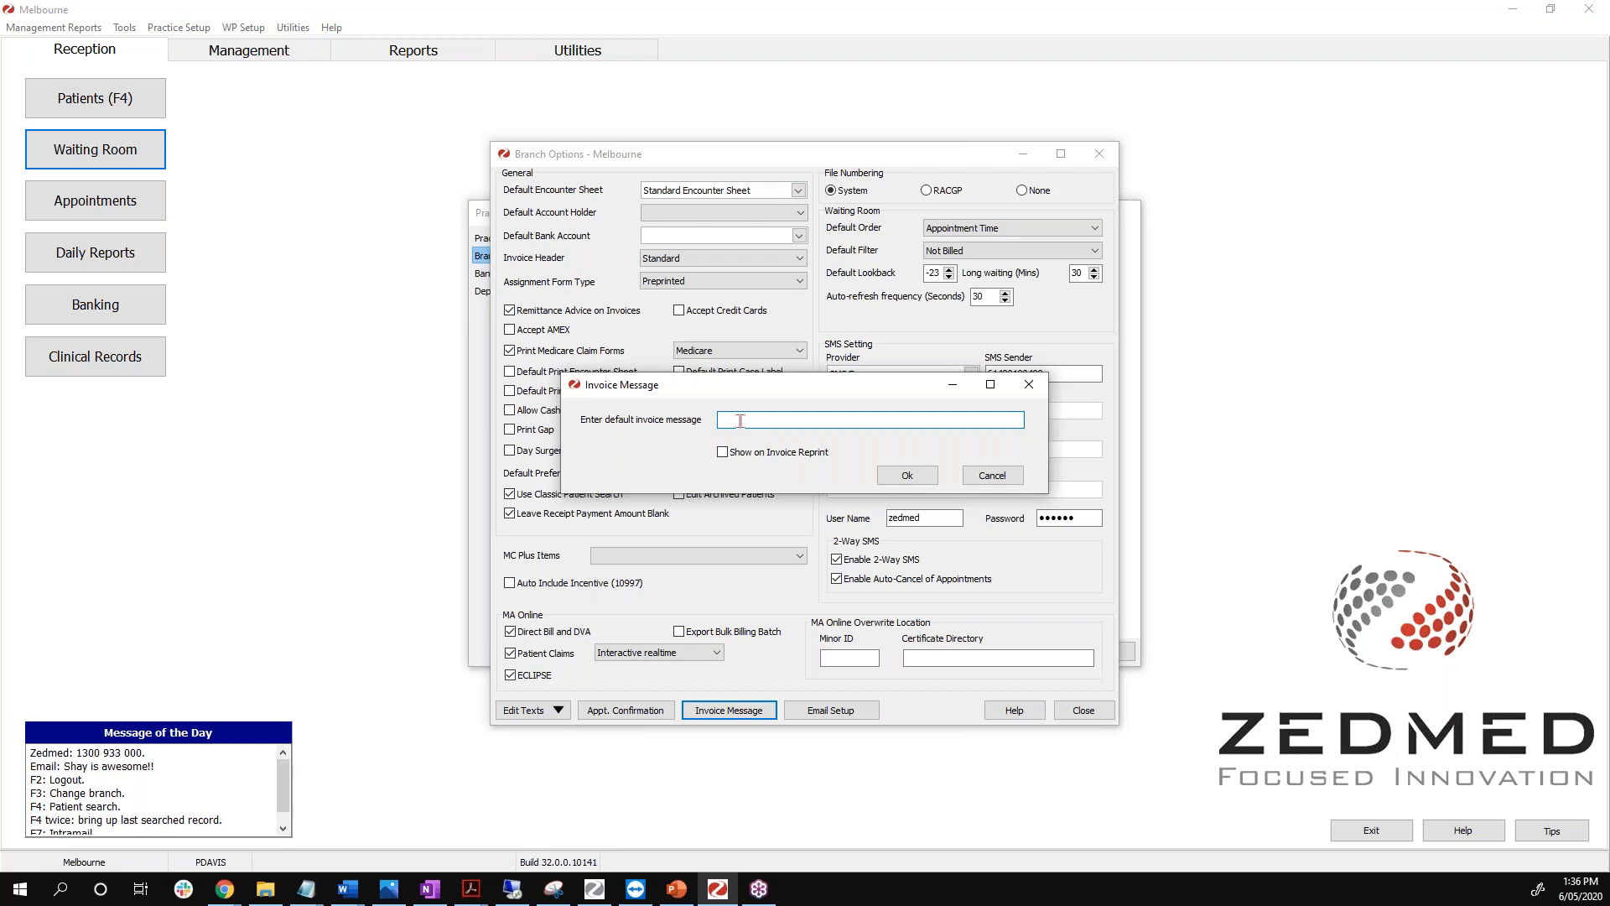
pyautogui.write('Zedmed Training')
pyautogui.click(722, 452)
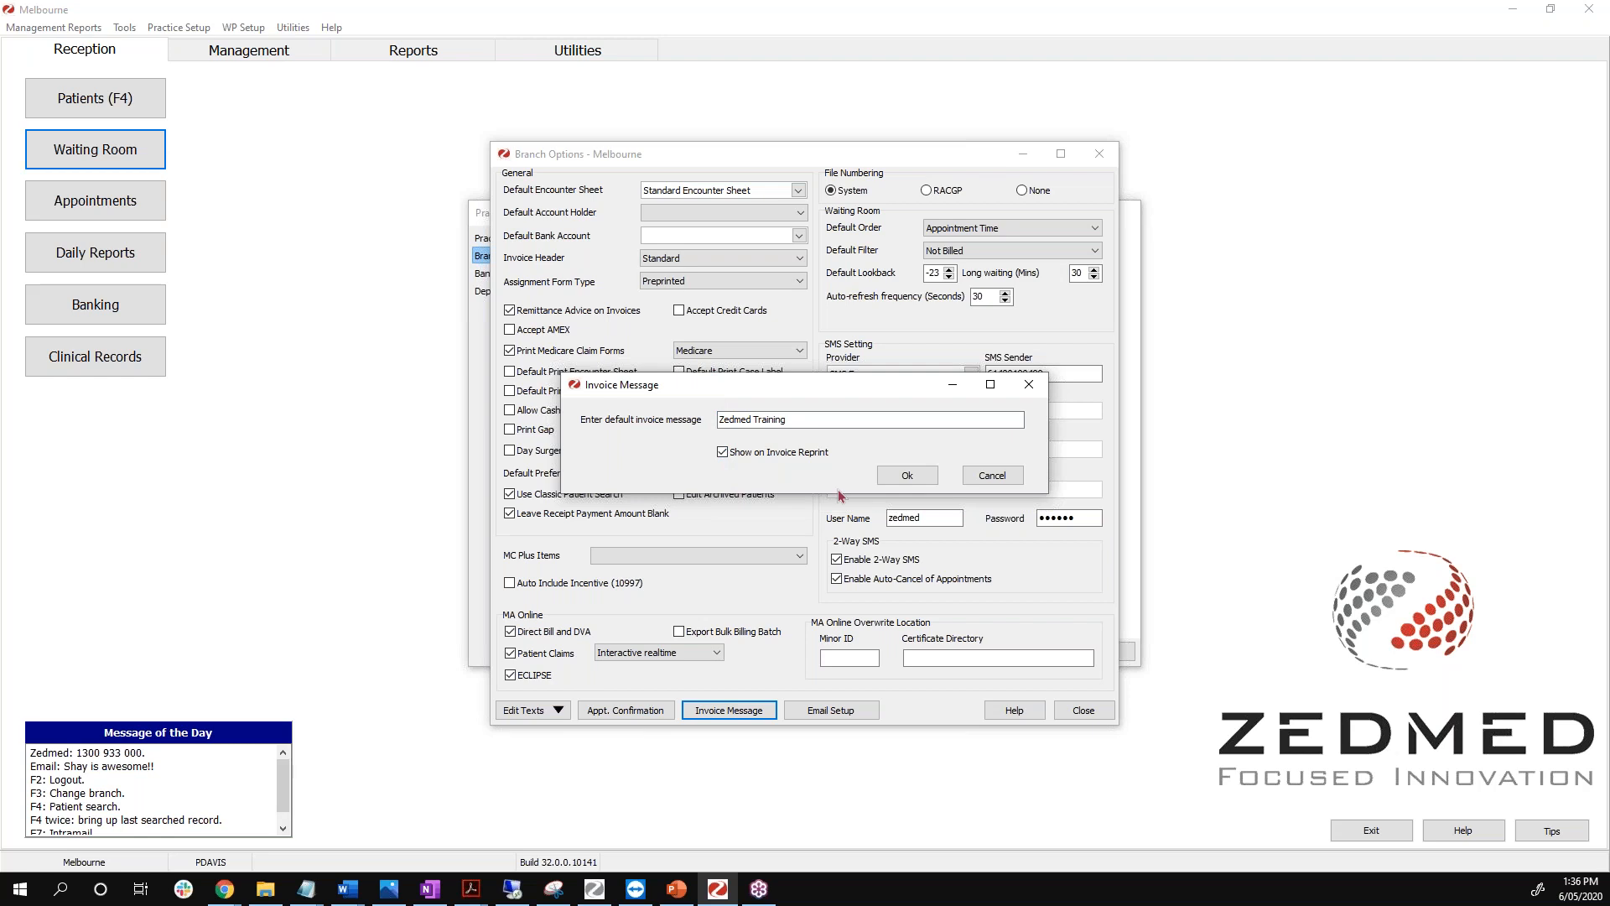
pyautogui.click(799, 421)
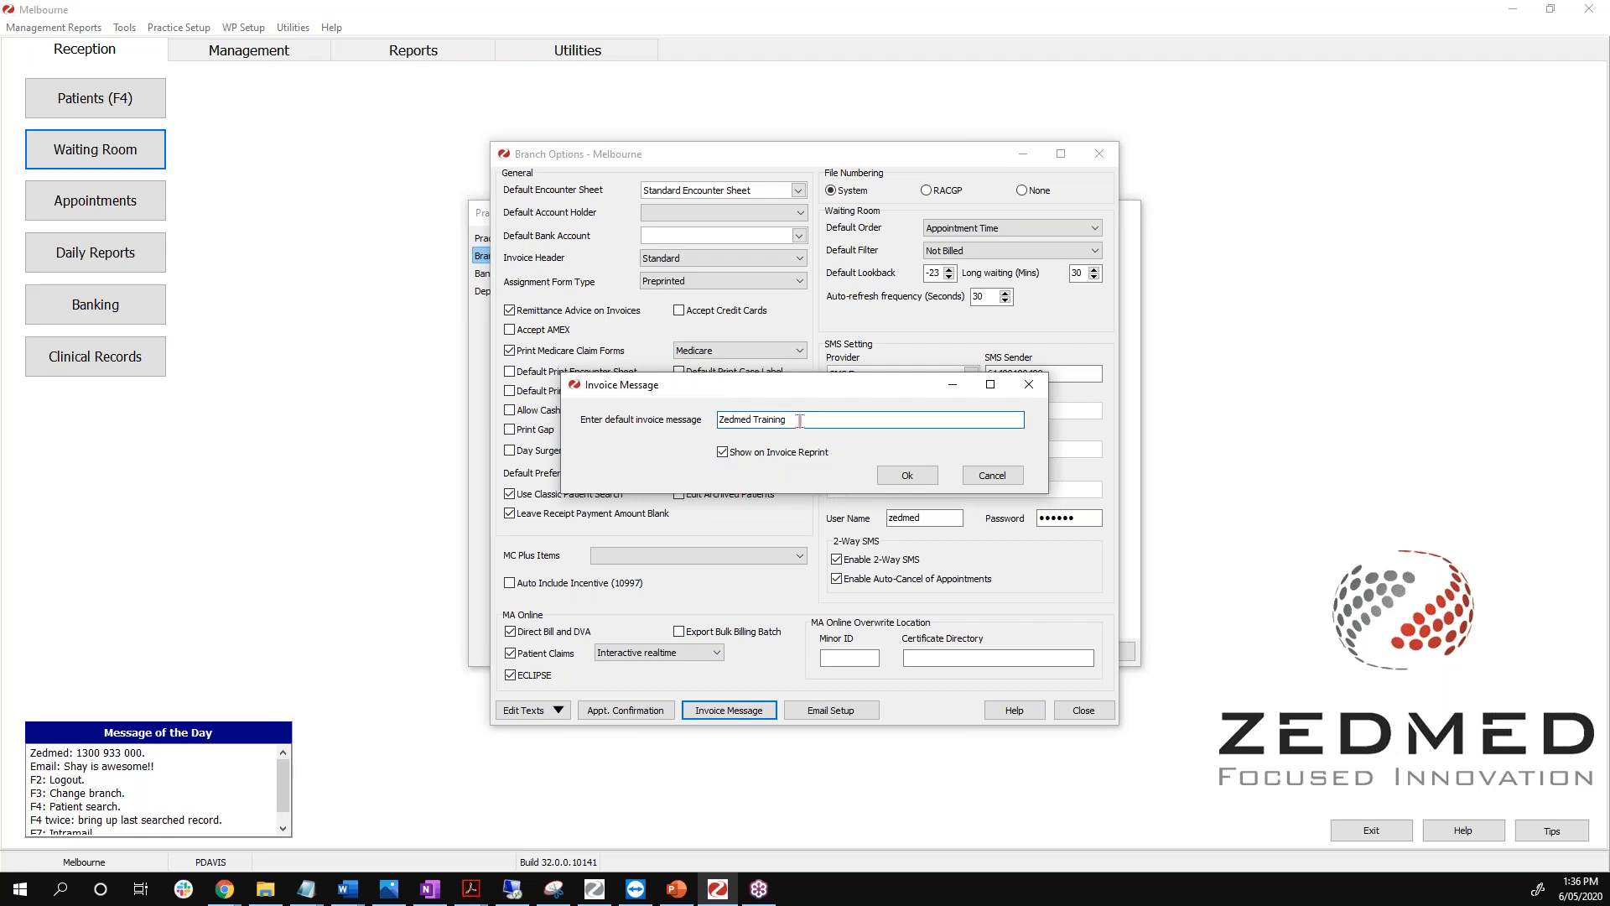
pyautogui.write('6/05/2020')
pyautogui.click(908, 475)
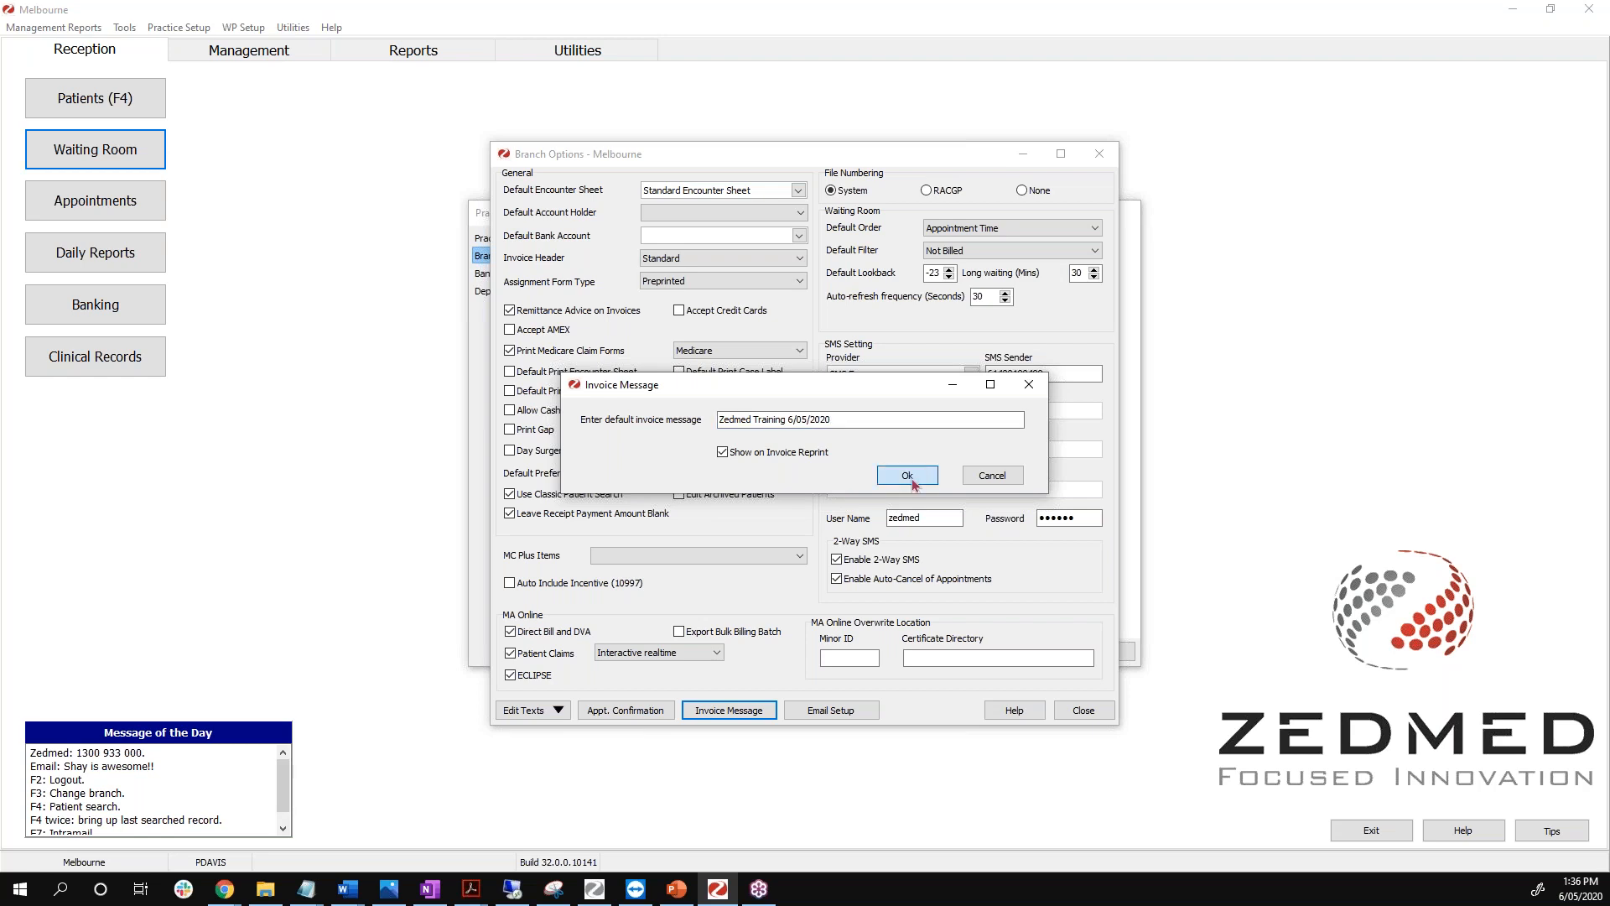
pyautogui.click(1084, 711)
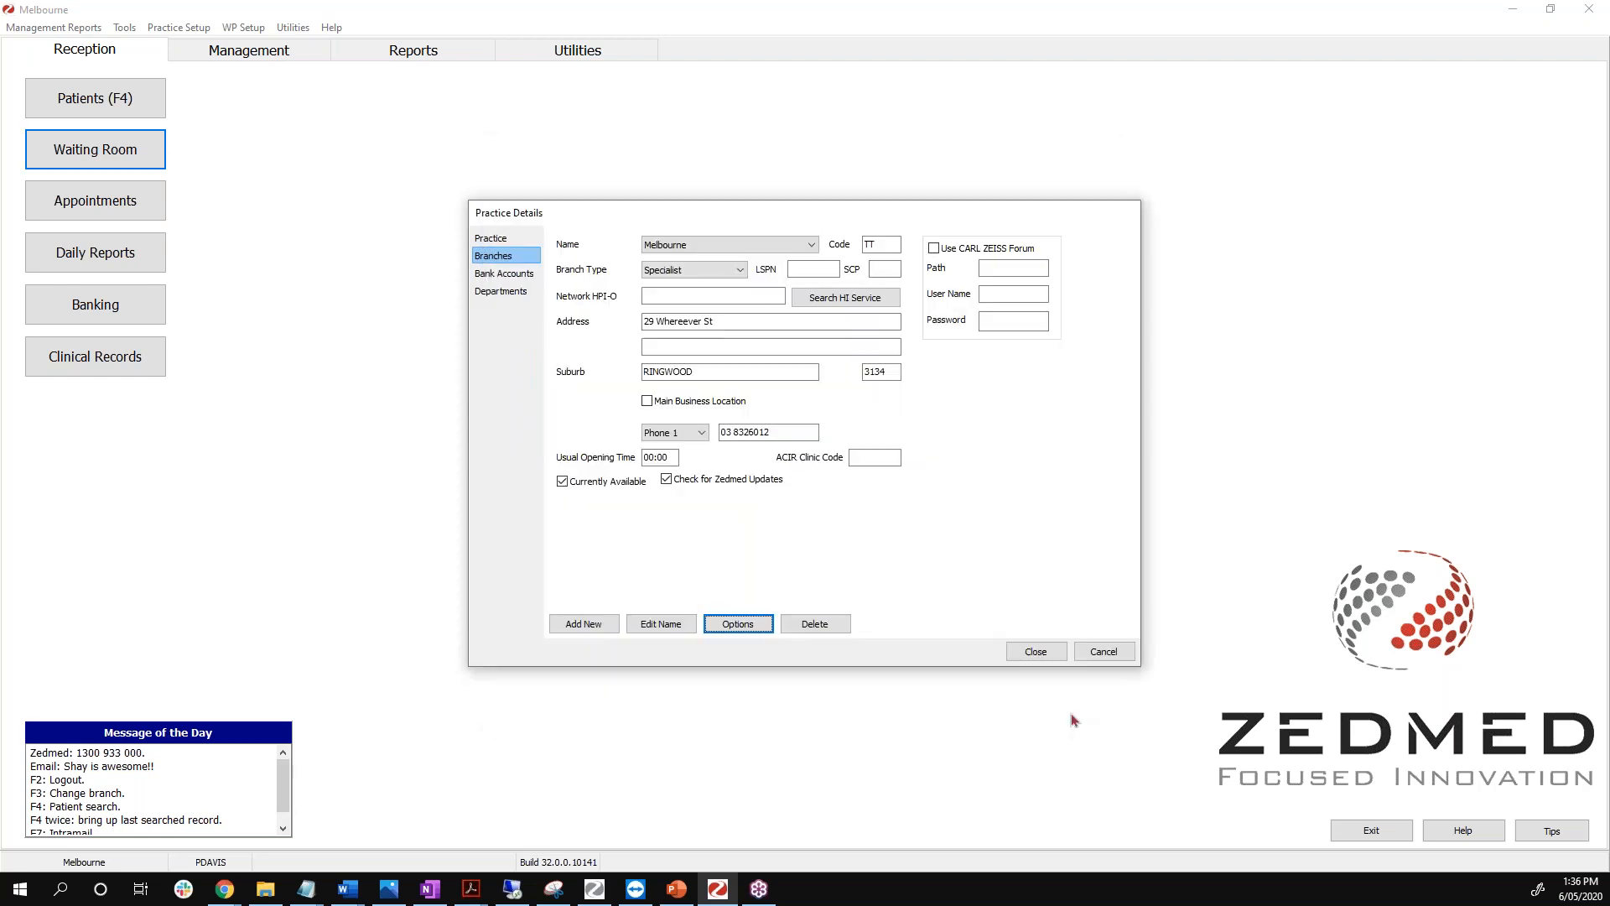
pyautogui.click(1061, 654)
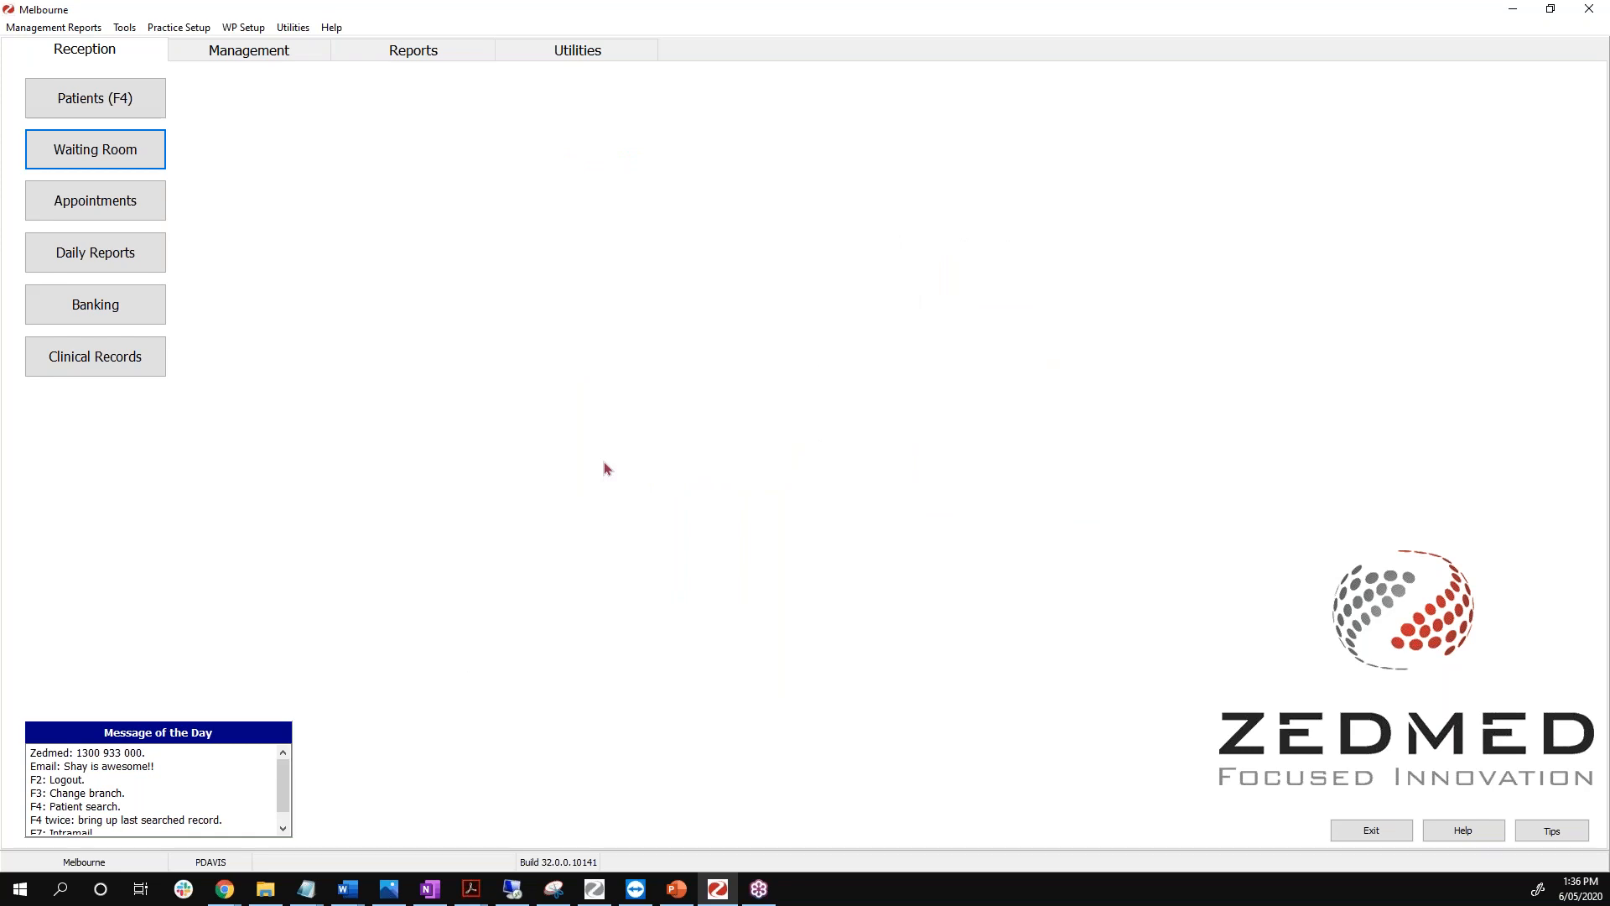
# Reopen the last patient's record and start a new invoice instead of continuing the deferred one.
pyautogui.press('F4')
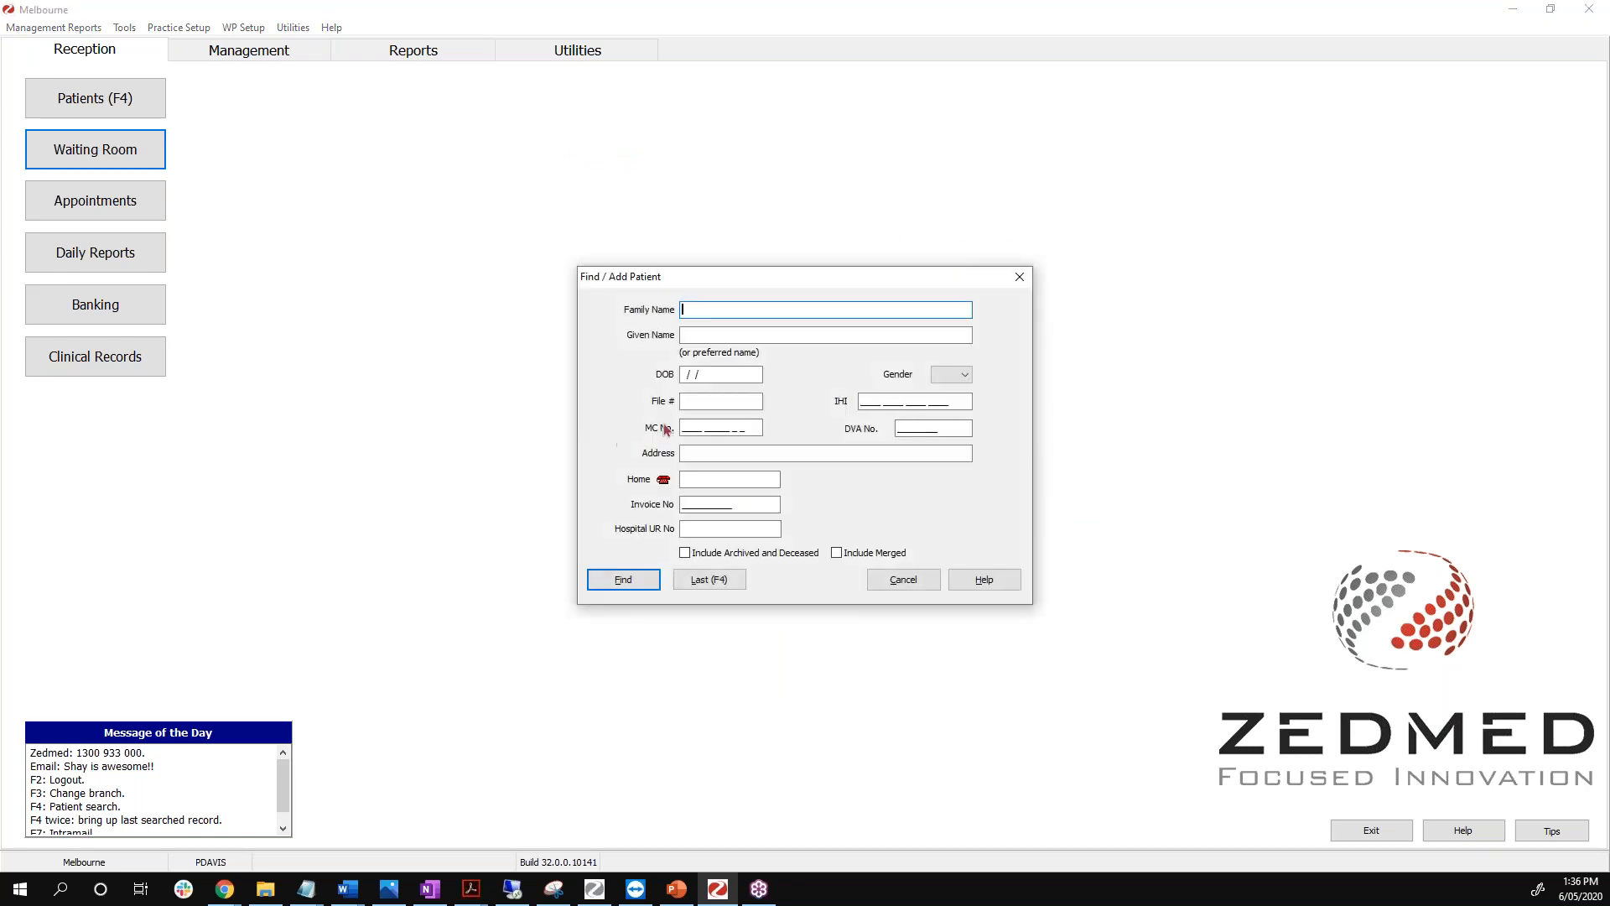
pyautogui.press('F4')
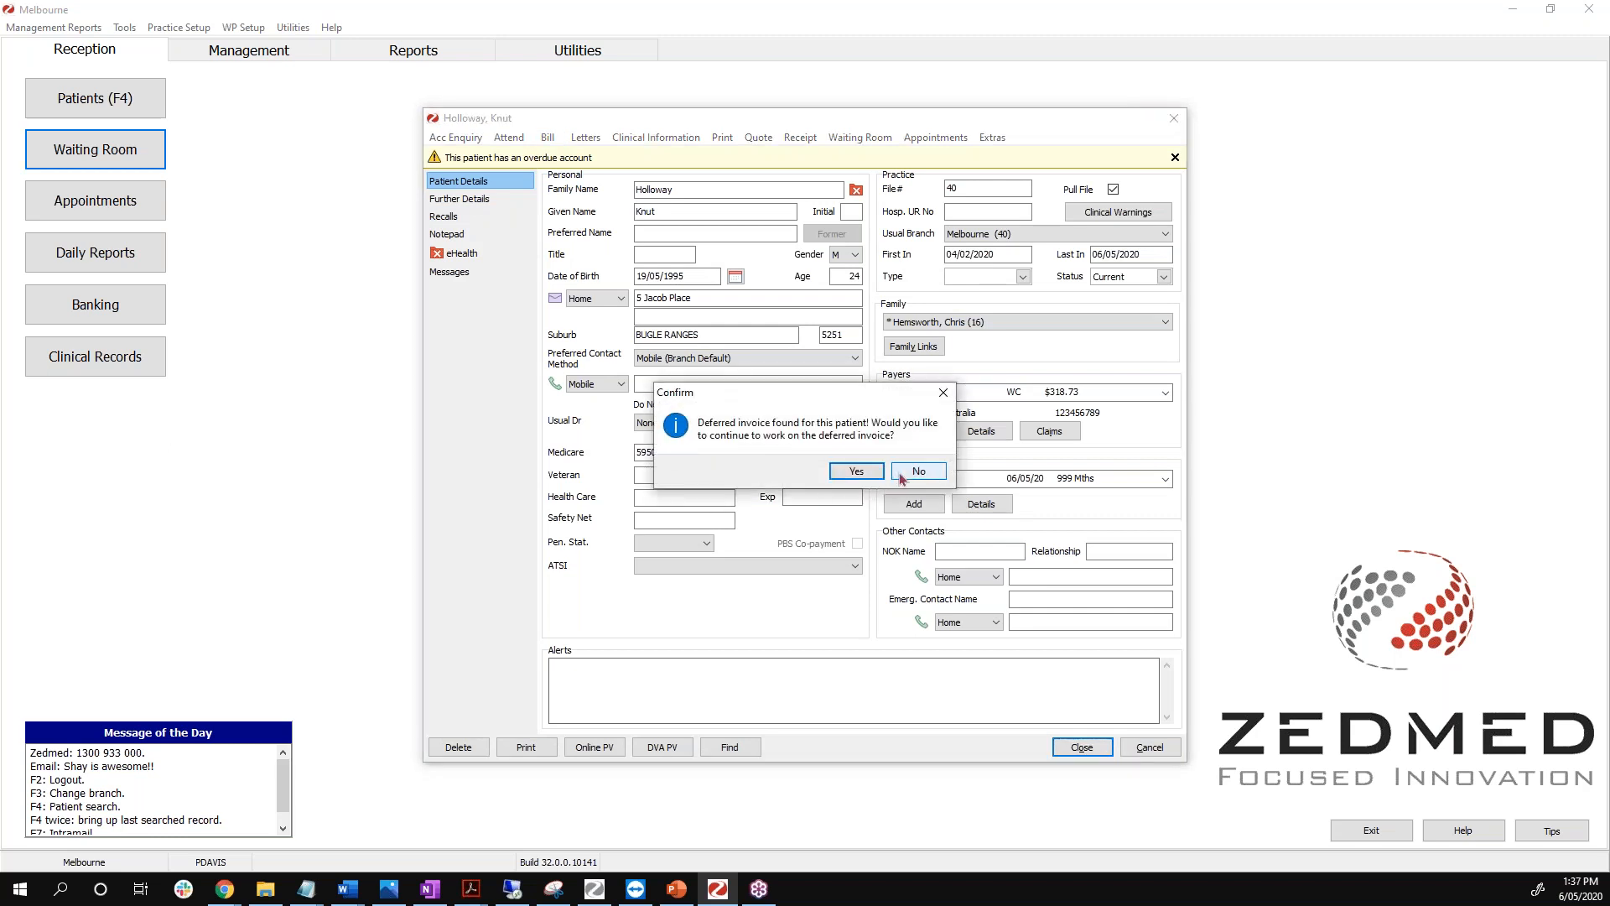
pyautogui.click(919, 472)
pyautogui.click(919, 472)
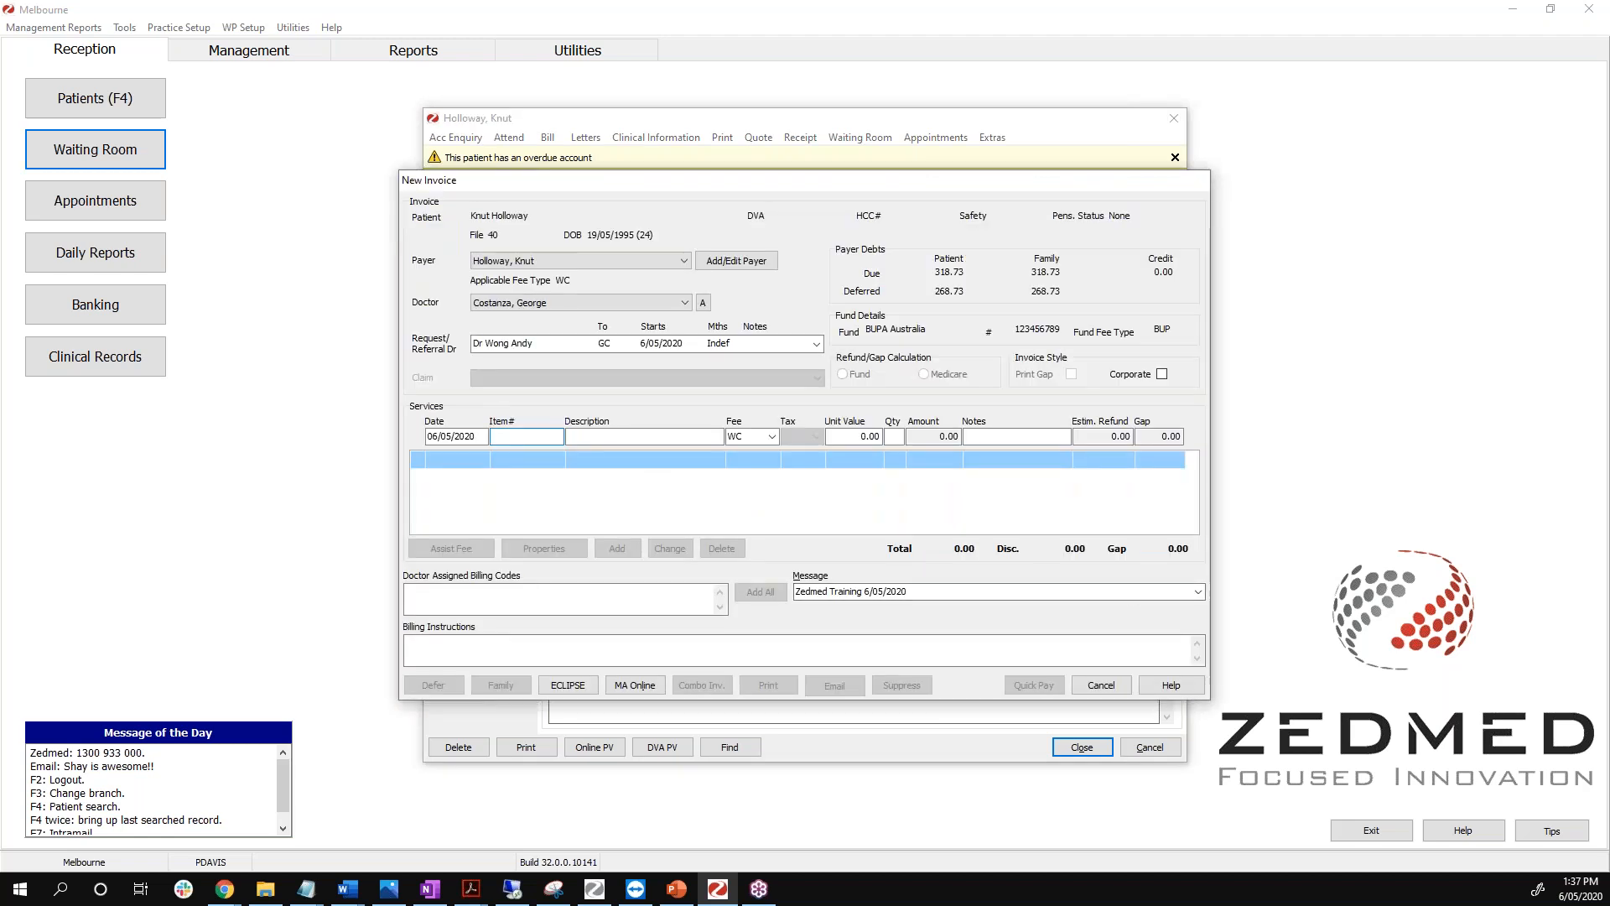
# Clear the default message from the new invoice.
pyautogui.moveTo(939, 595); pyautogui.dragTo(793, 599)
pyautogui.click(916, 593)
pyautogui.moveTo(955, 590); pyautogui.dragTo(796, 597)
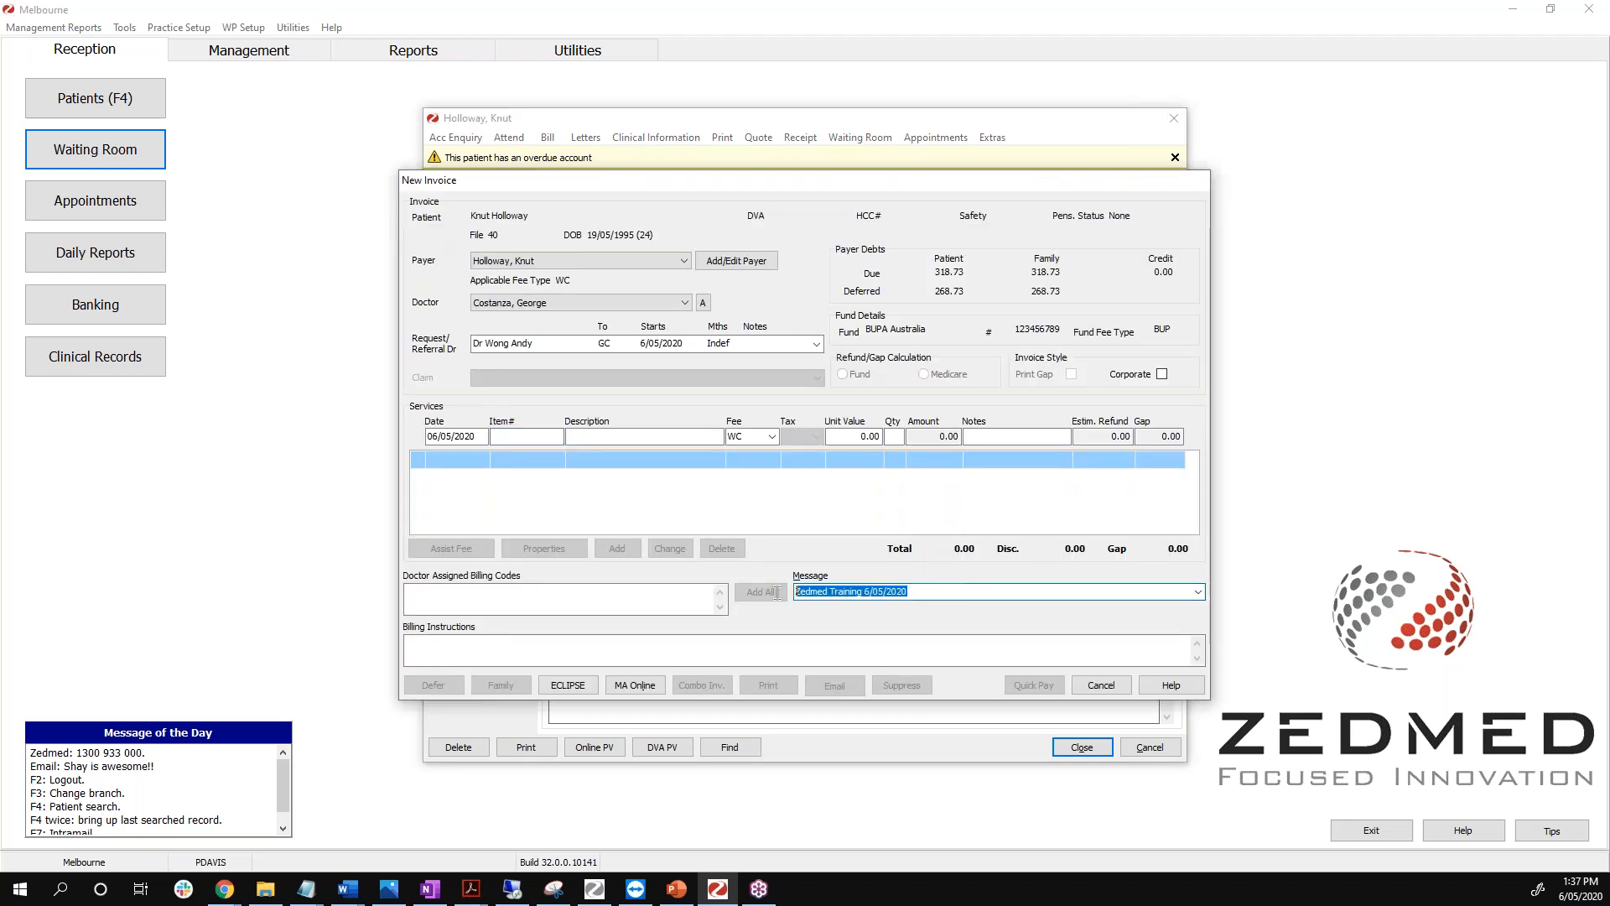
pyautogui.moveTo(954, 590); pyautogui.dragTo(793, 594)
pyautogui.click(922, 601)
pyautogui.moveTo(923, 591); pyautogui.dragTo(772, 587)
pyautogui.press('Delete')
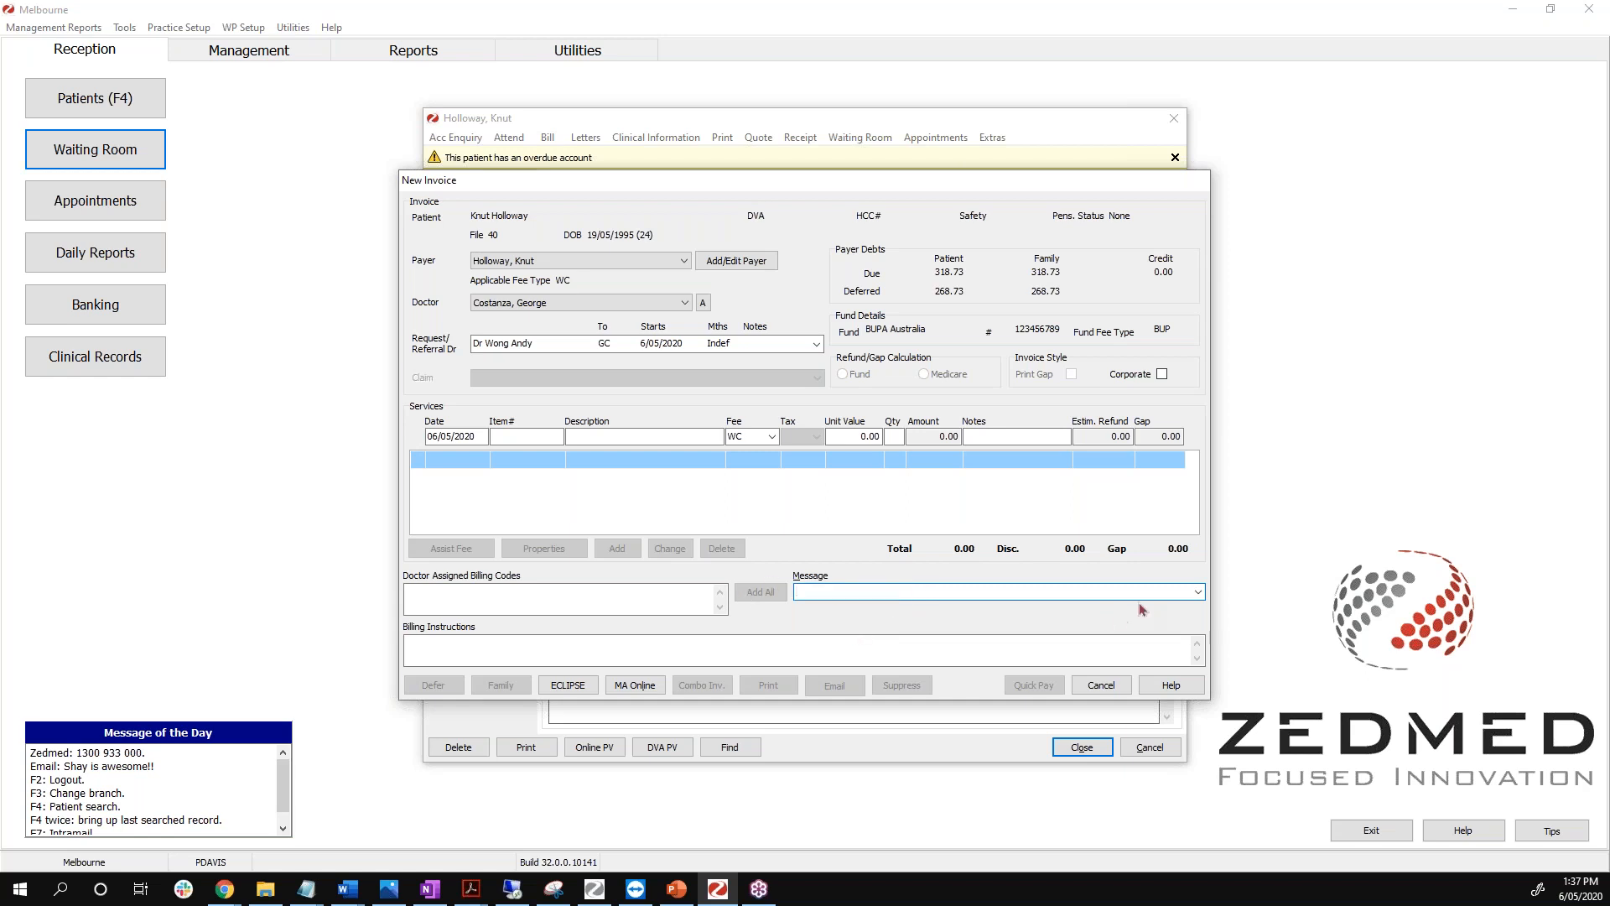
# Check the message choices offered on the new invoice and cancel the invoice.
pyautogui.click(1101, 687)
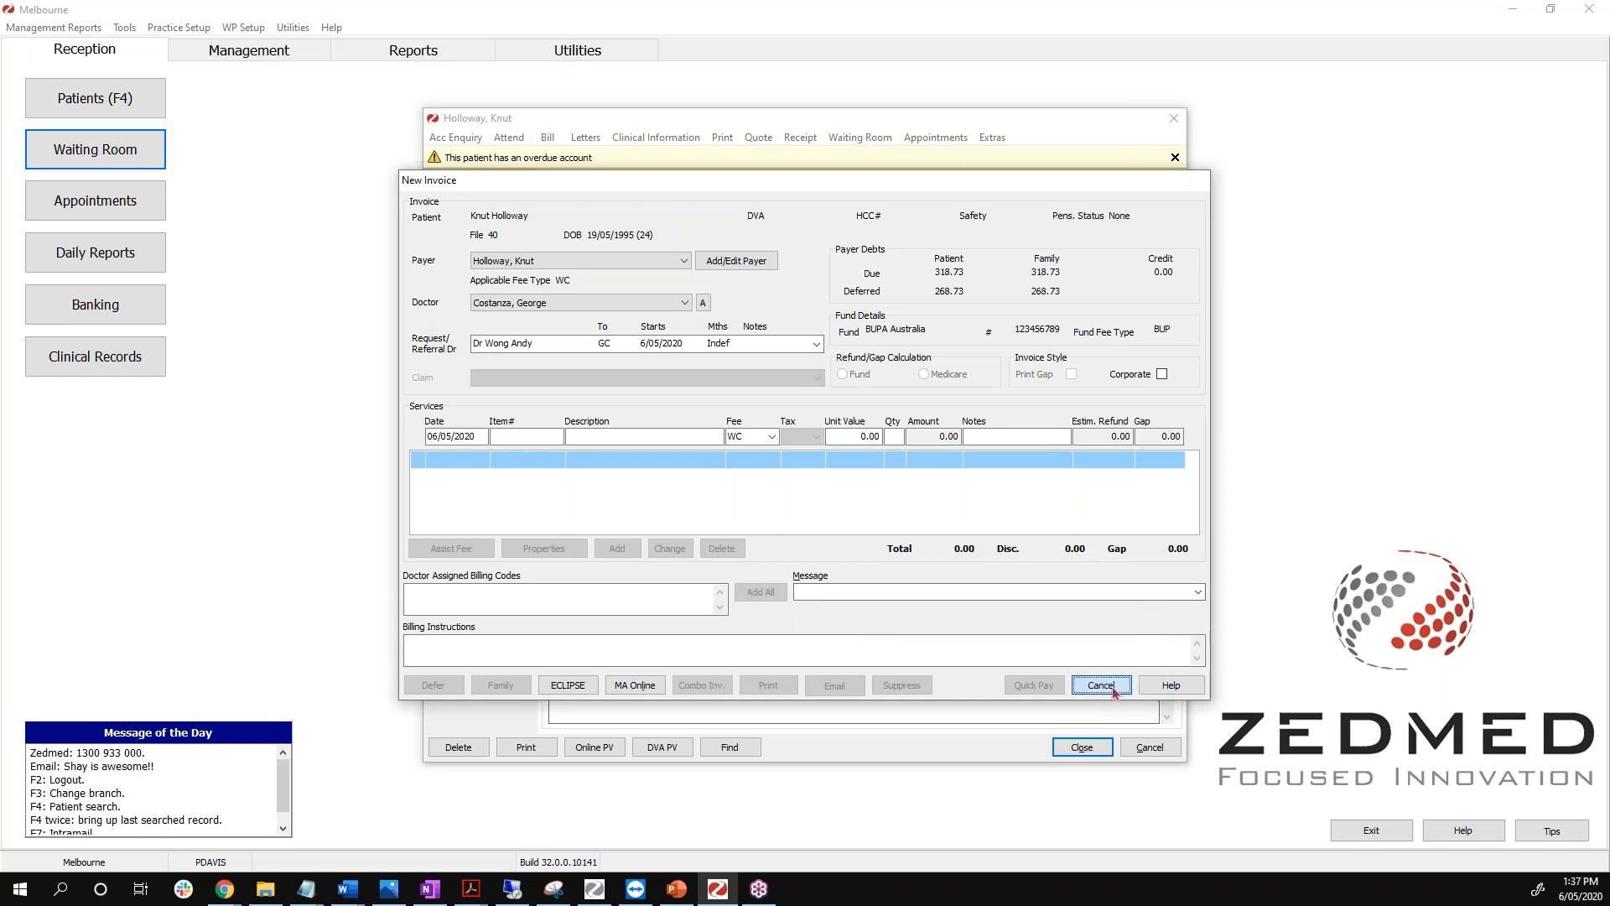
pyautogui.click(1197, 593)
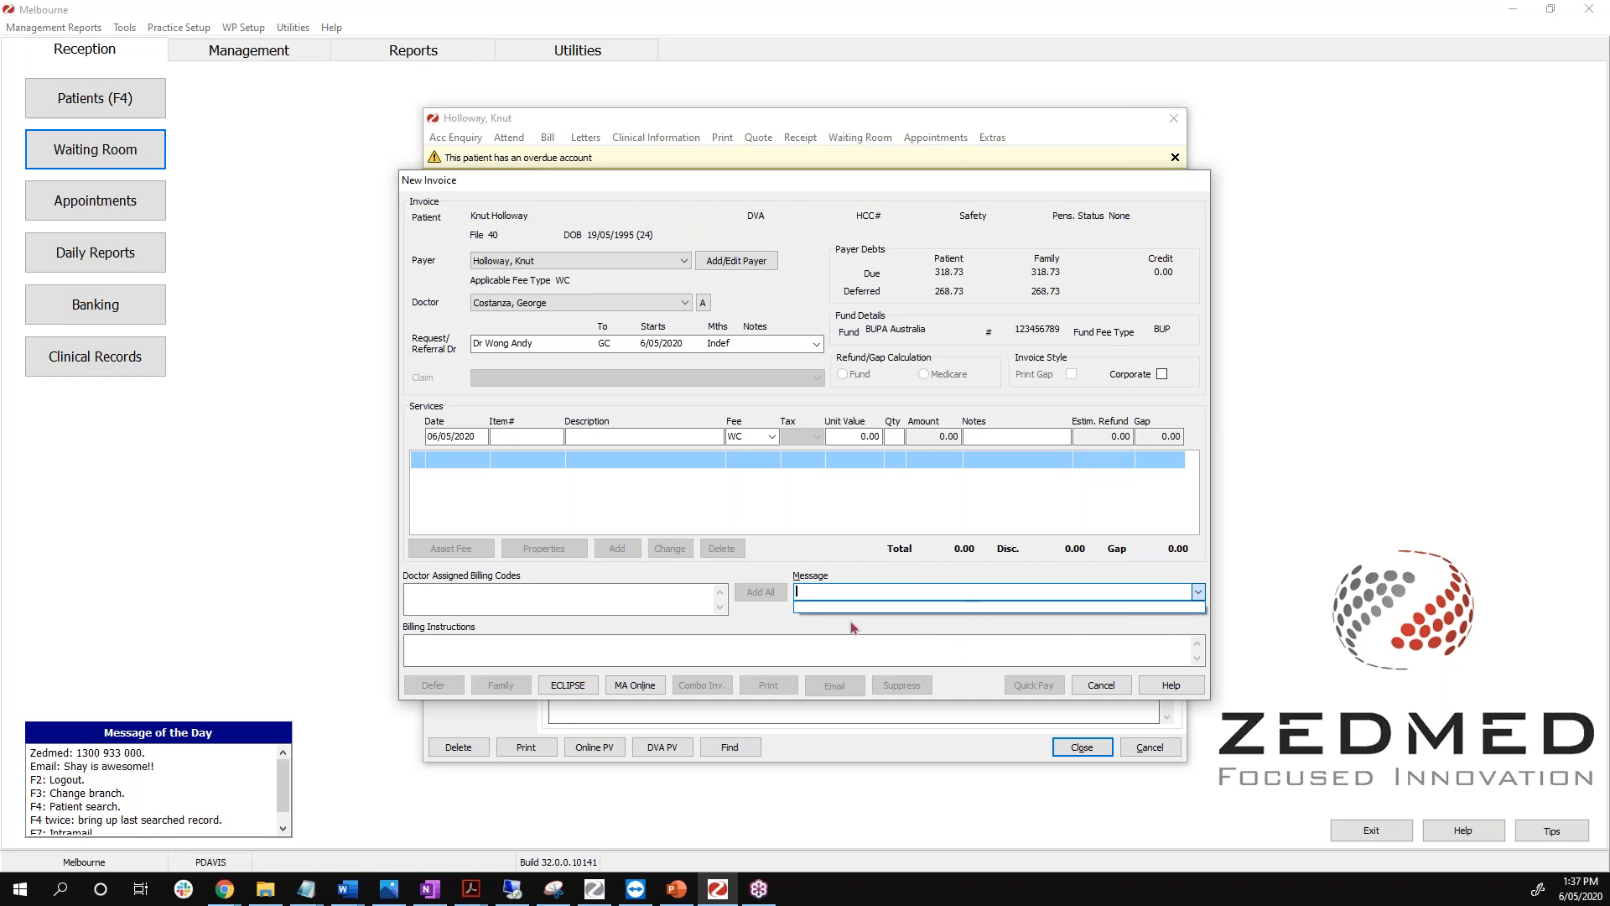
pyautogui.click(1102, 686)
pyautogui.click(1101, 686)
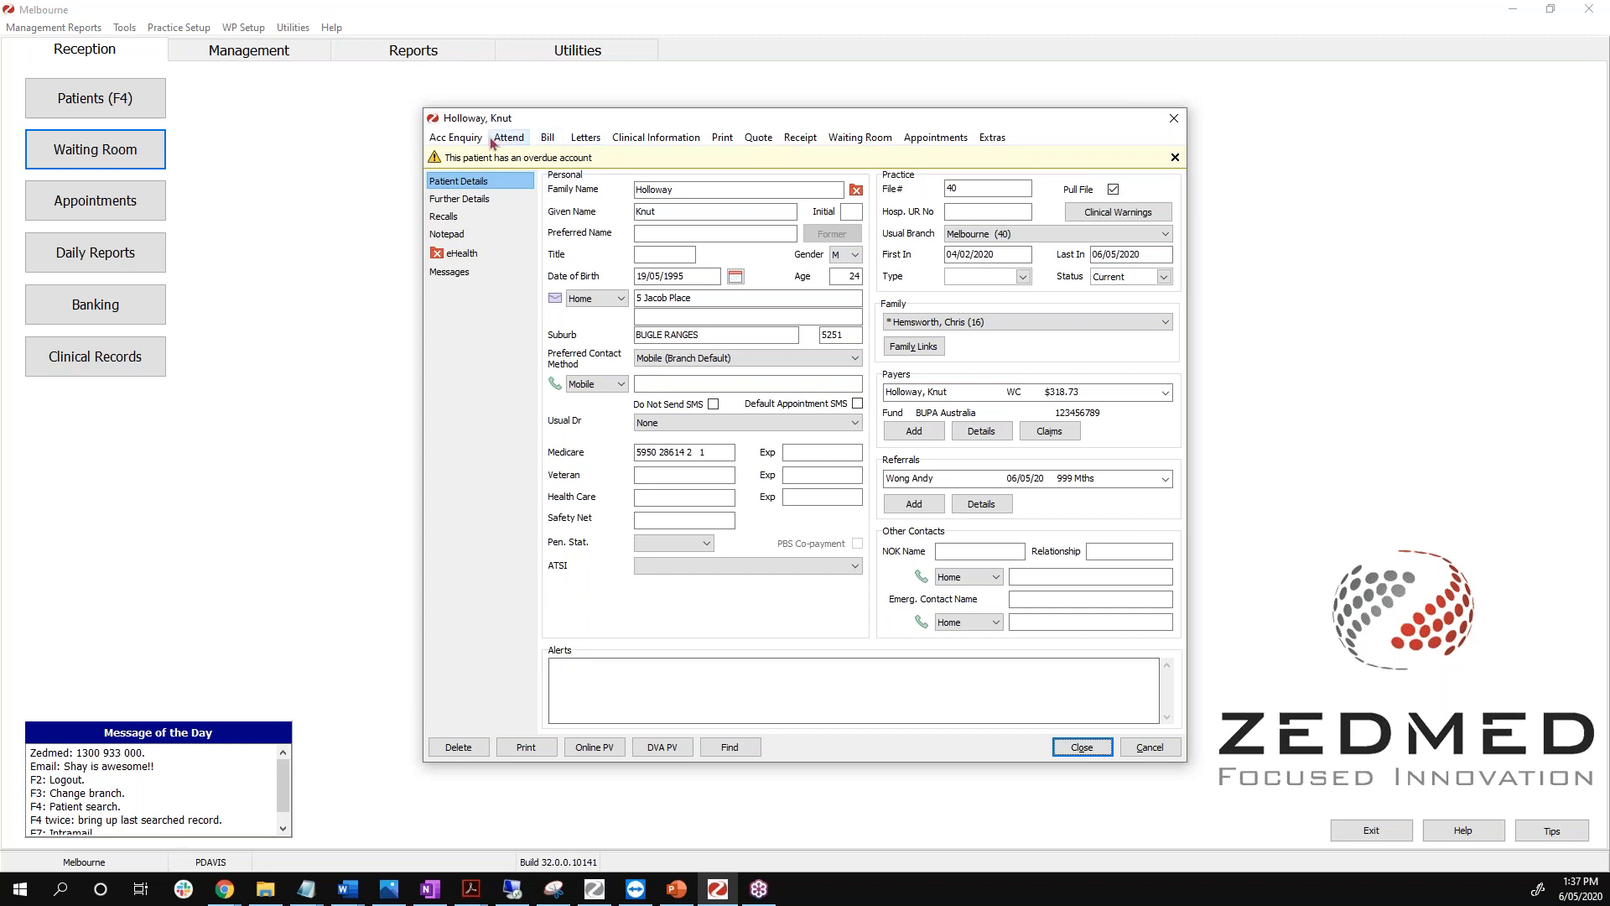
# Open the patient's account enquiry with deferred invoices included, and examine the service lines of the deferred invoice.
pyautogui.click(463, 140)
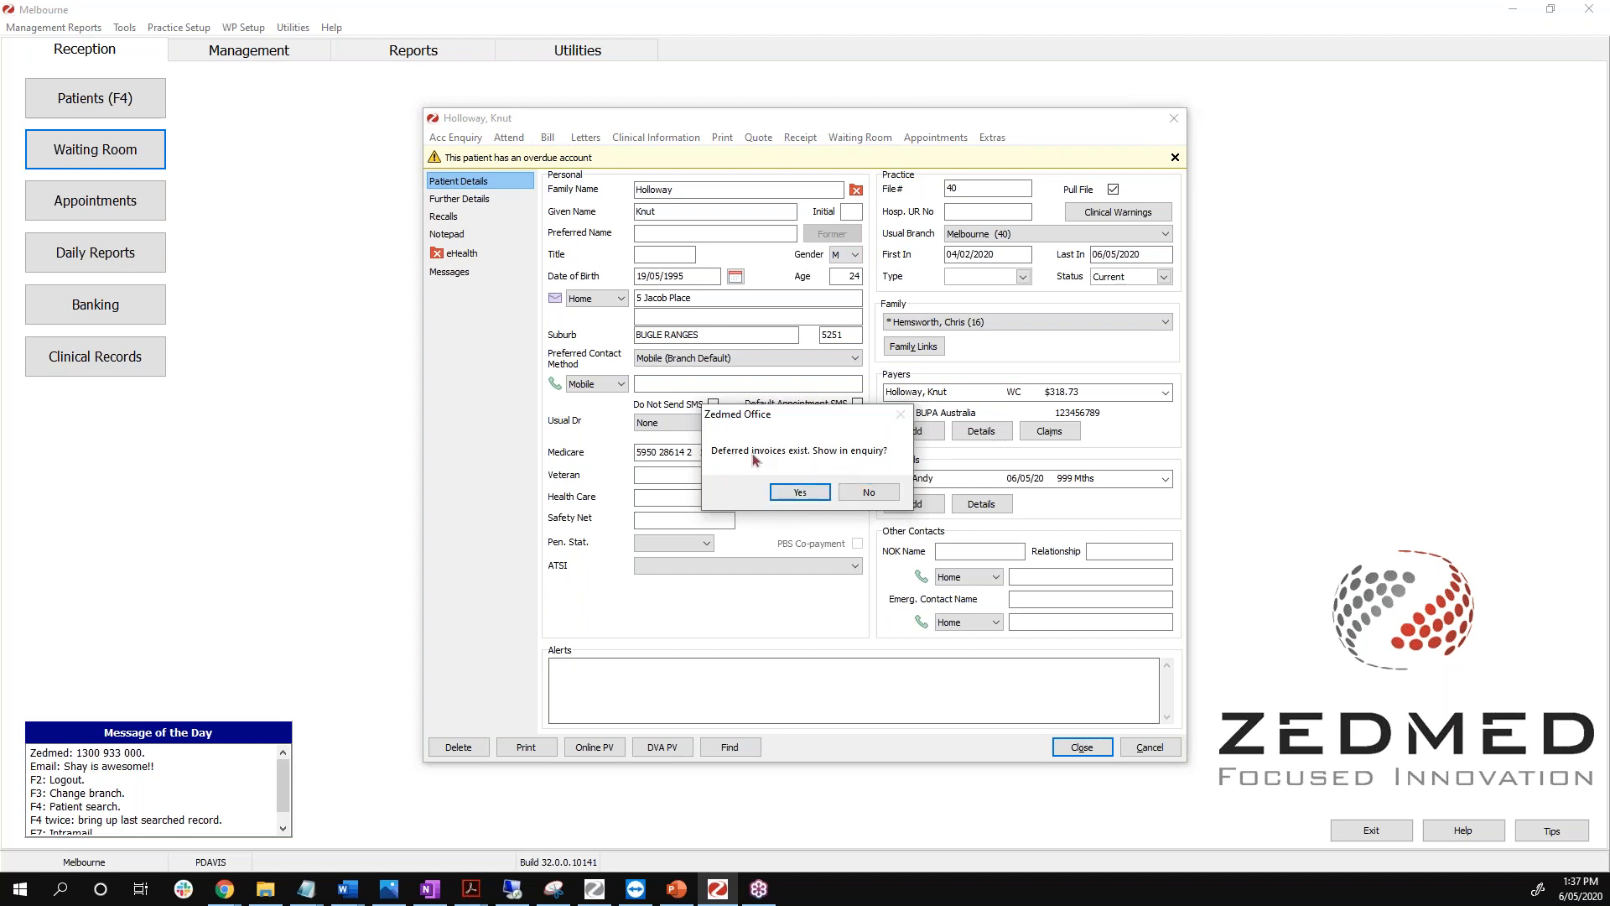
pyautogui.click(799, 494)
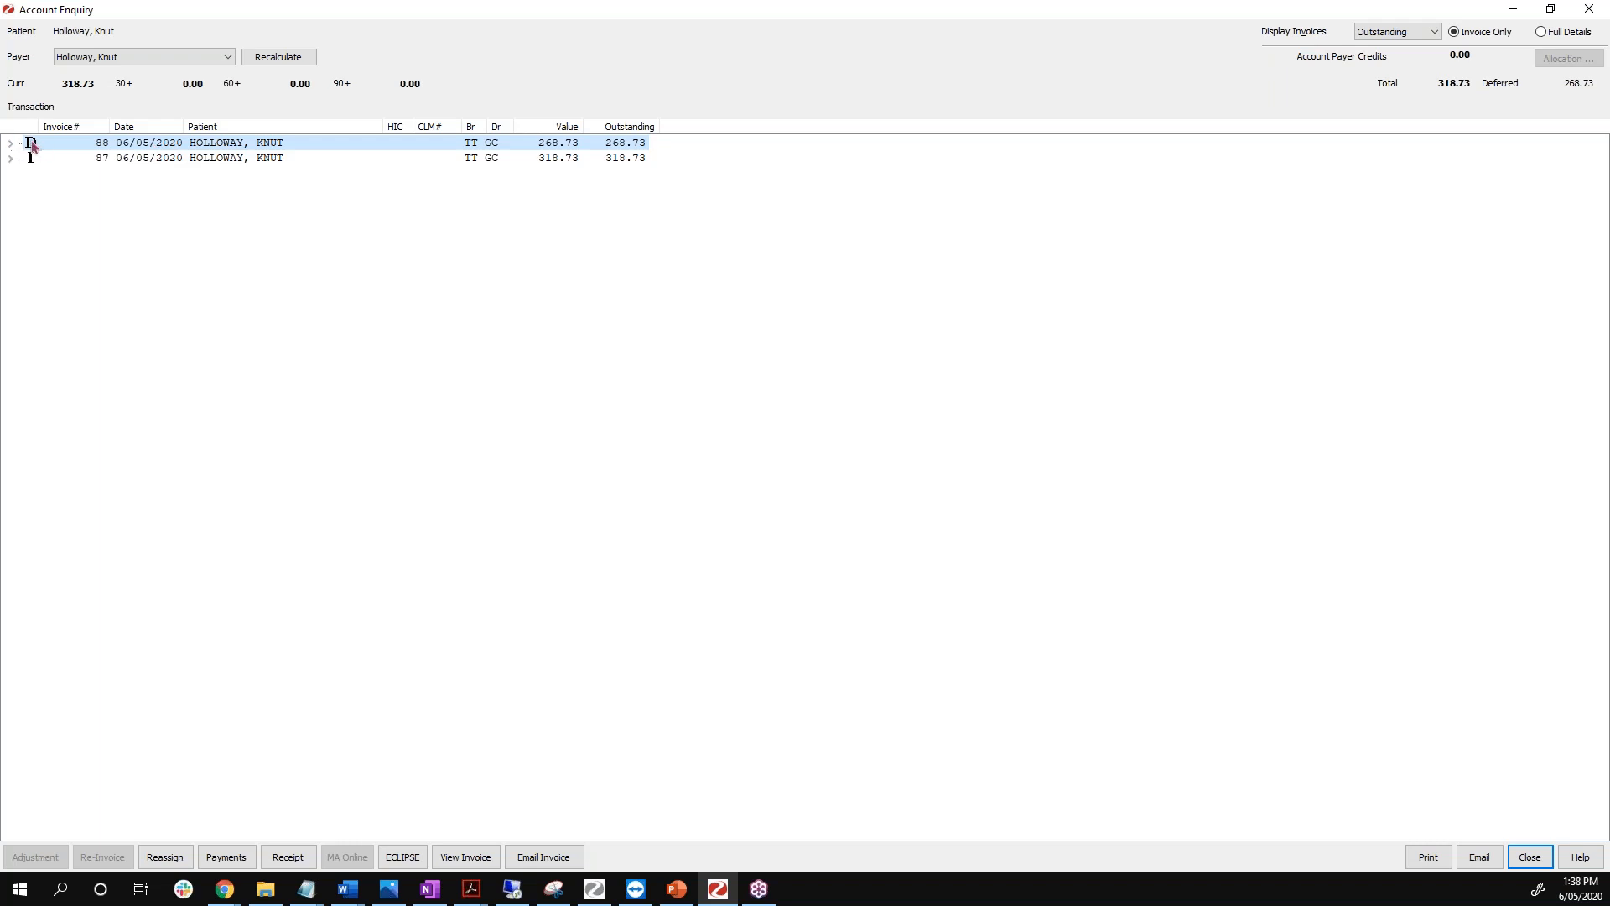
pyautogui.click(127, 59)
pyautogui.doubleClick(353, 147)
pyautogui.click(278, 163)
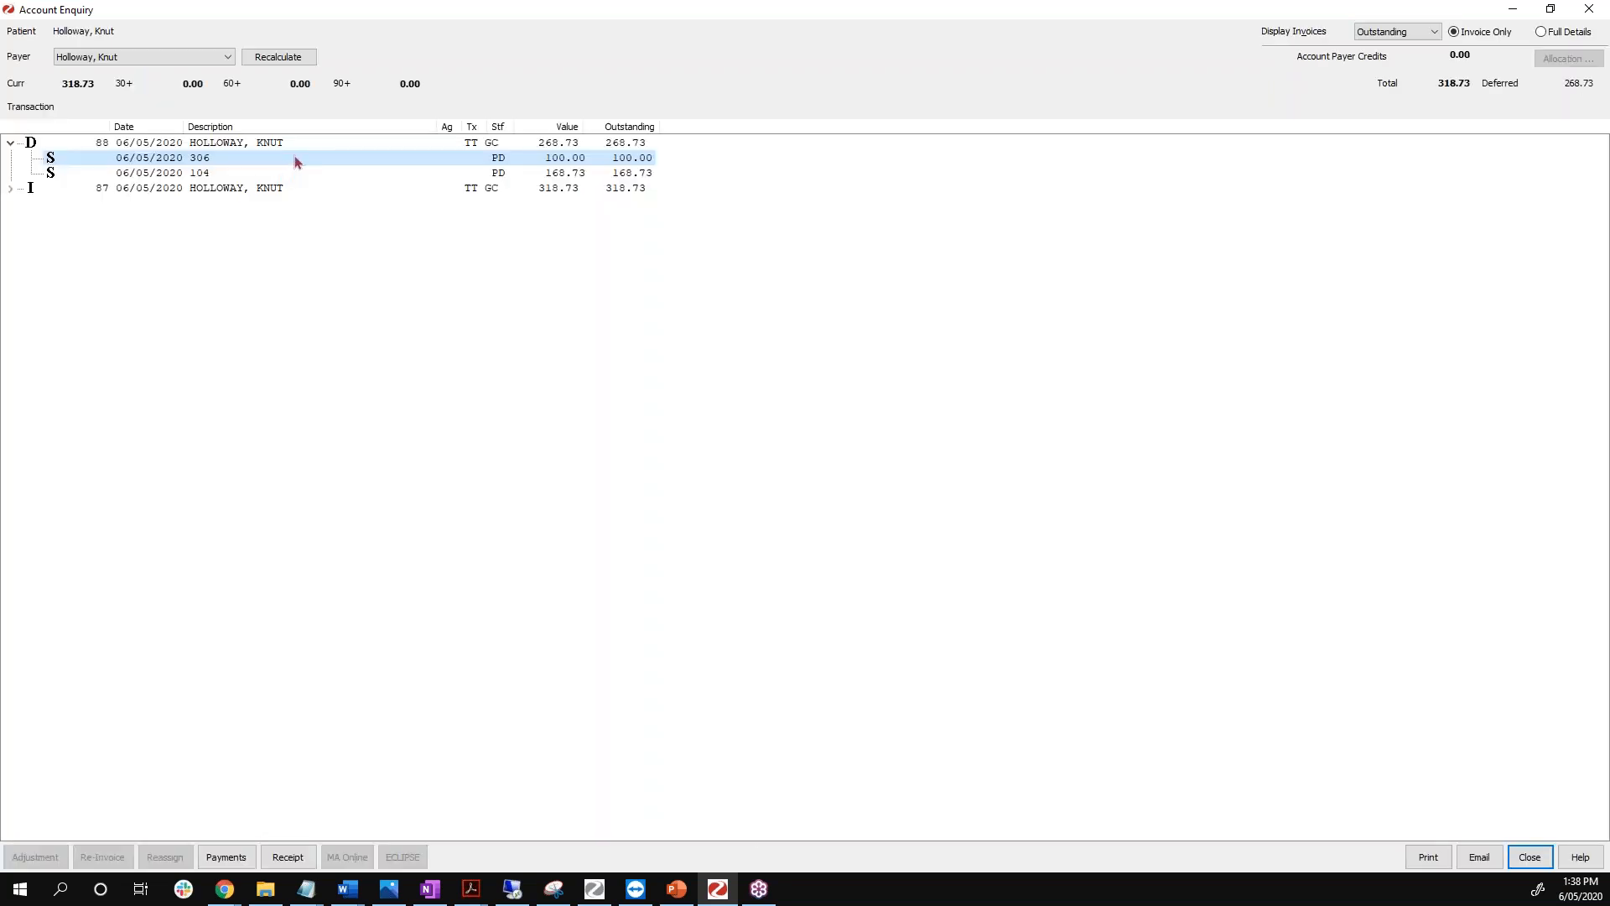
# Resume the patient's deferred invoice and finalise it with printing suppressed, continuing past the provider number warning.
pyautogui.click(1589, 9)
pyautogui.click(854, 471)
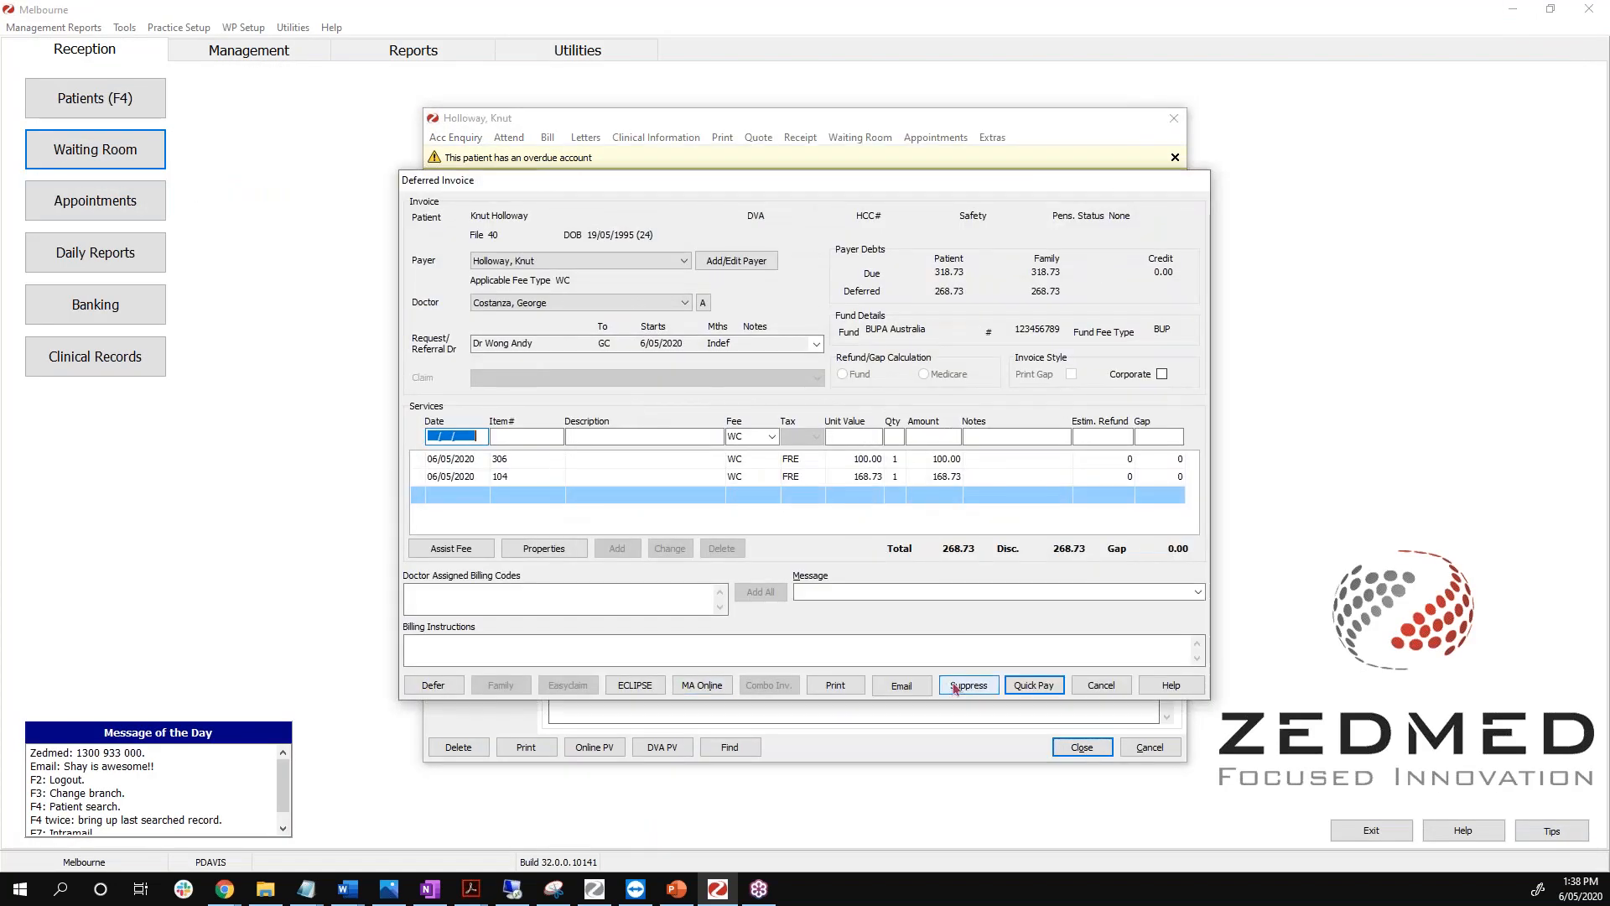
pyautogui.click(971, 689)
pyautogui.click(969, 688)
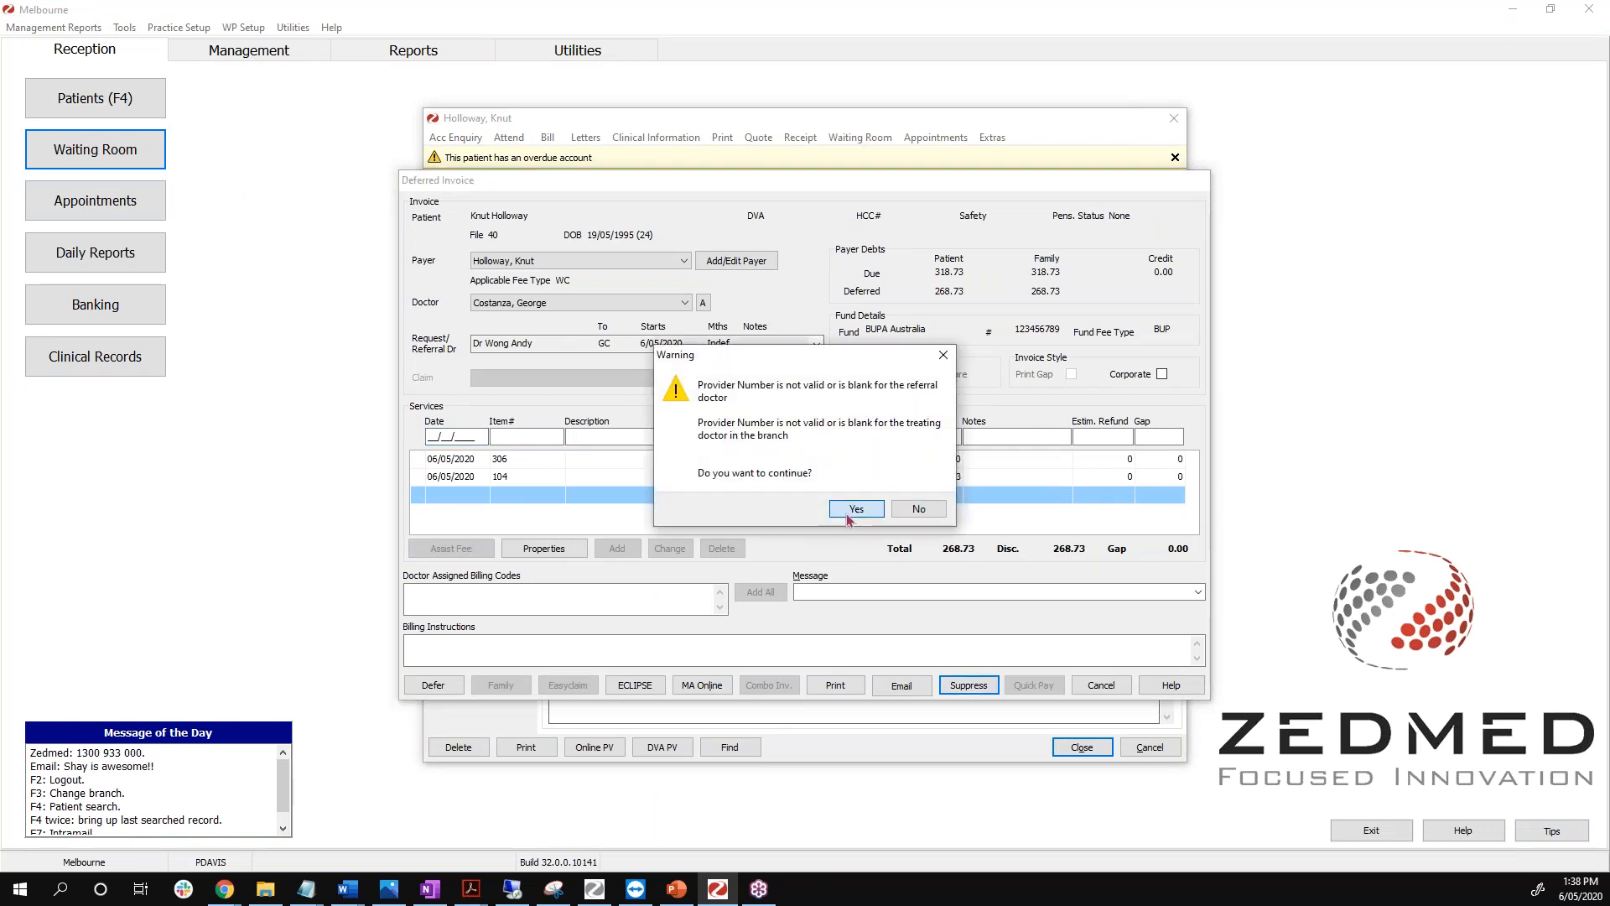
pyautogui.click(854, 509)
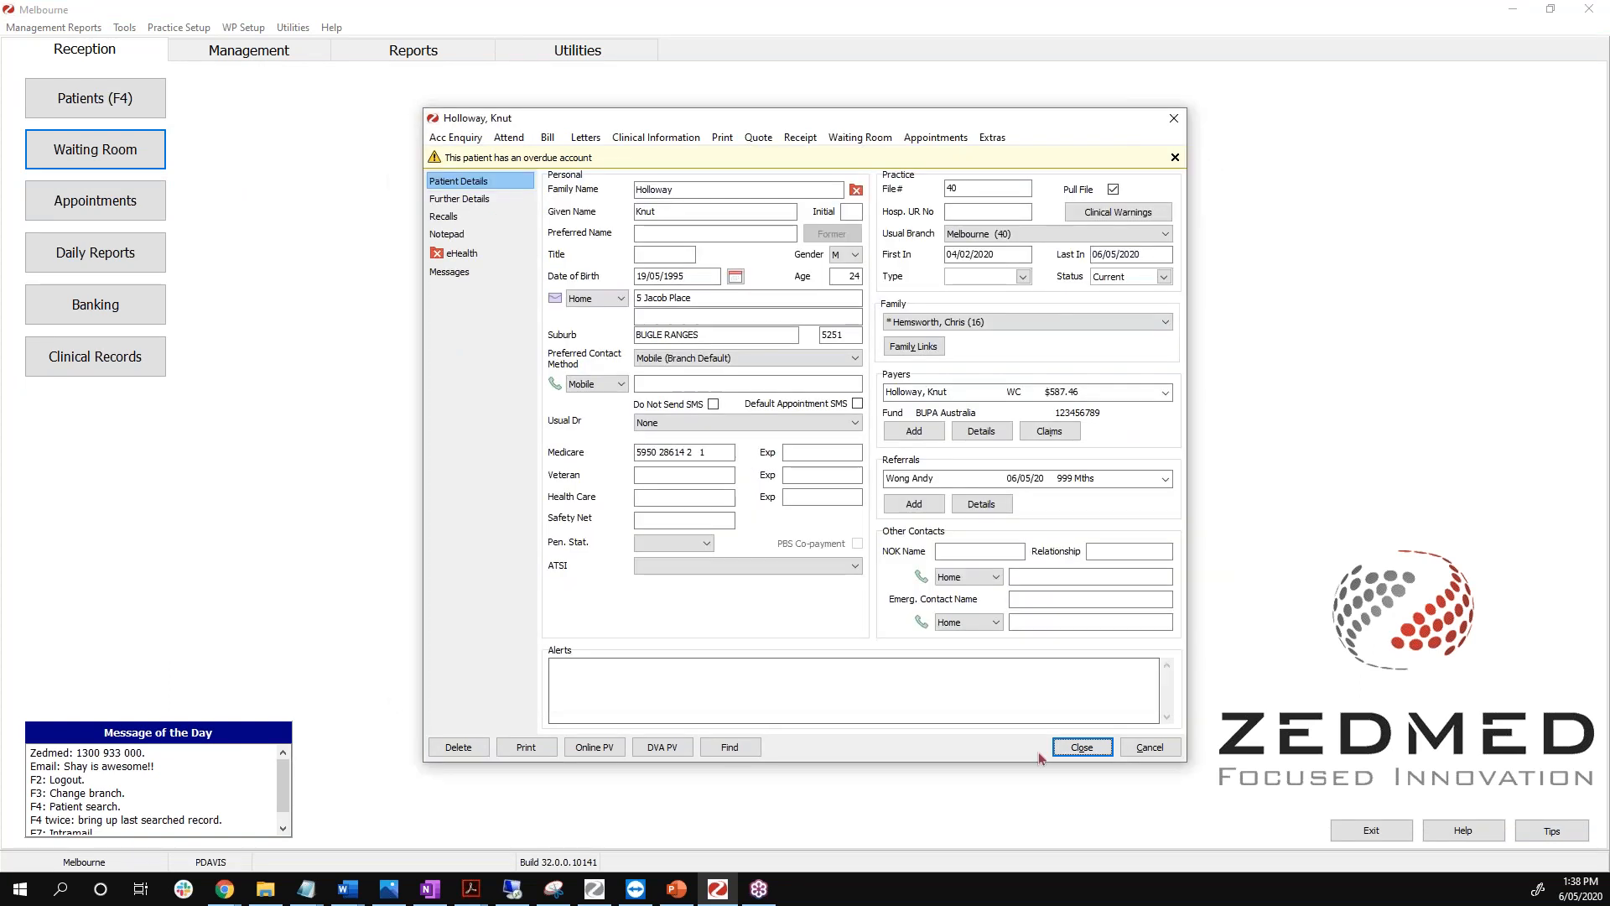
# Open the patient's account enquiry with all invoices displayed, and examine the service lines of the two outstanding invoices.
pyautogui.click(453, 139)
pyautogui.click(1430, 32)
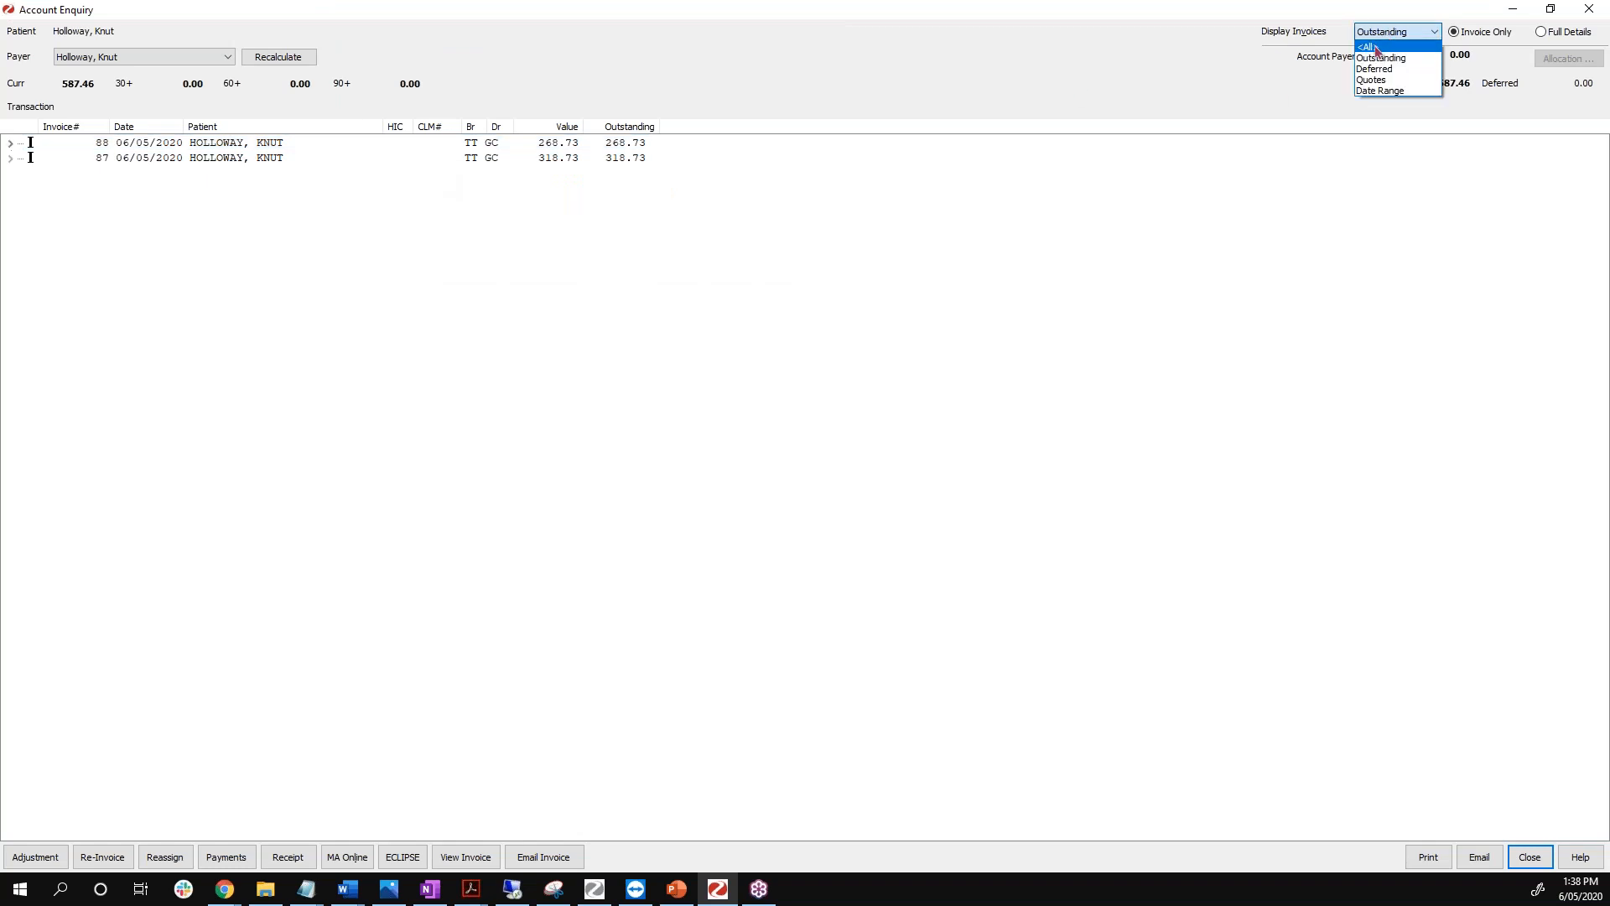
pyautogui.click(1369, 47)
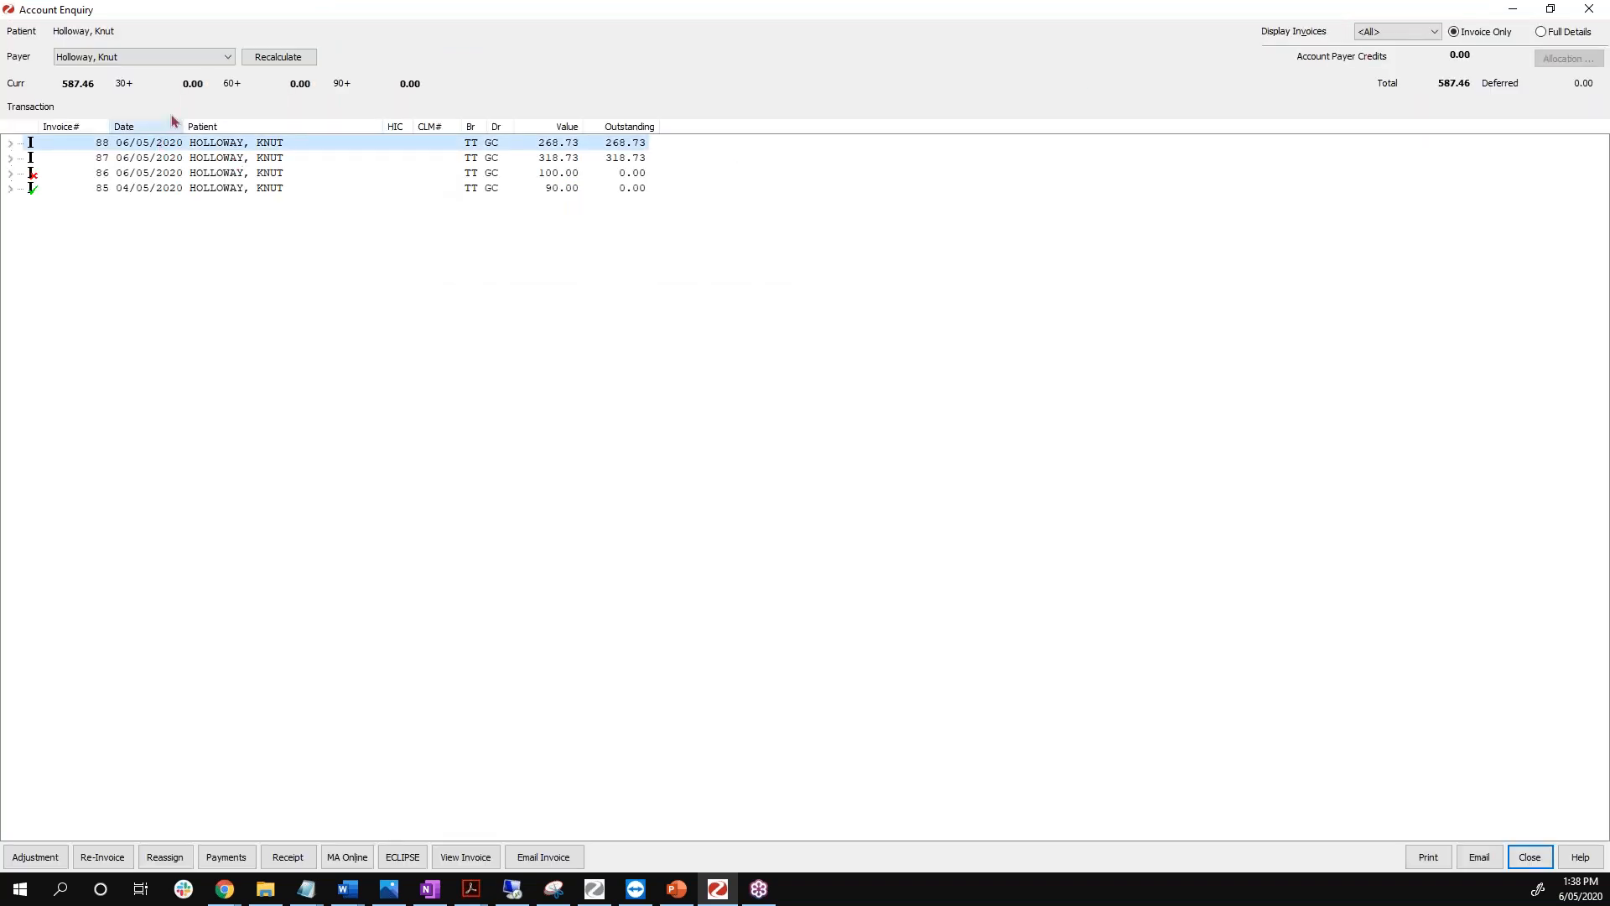
pyautogui.doubleClick(138, 146)
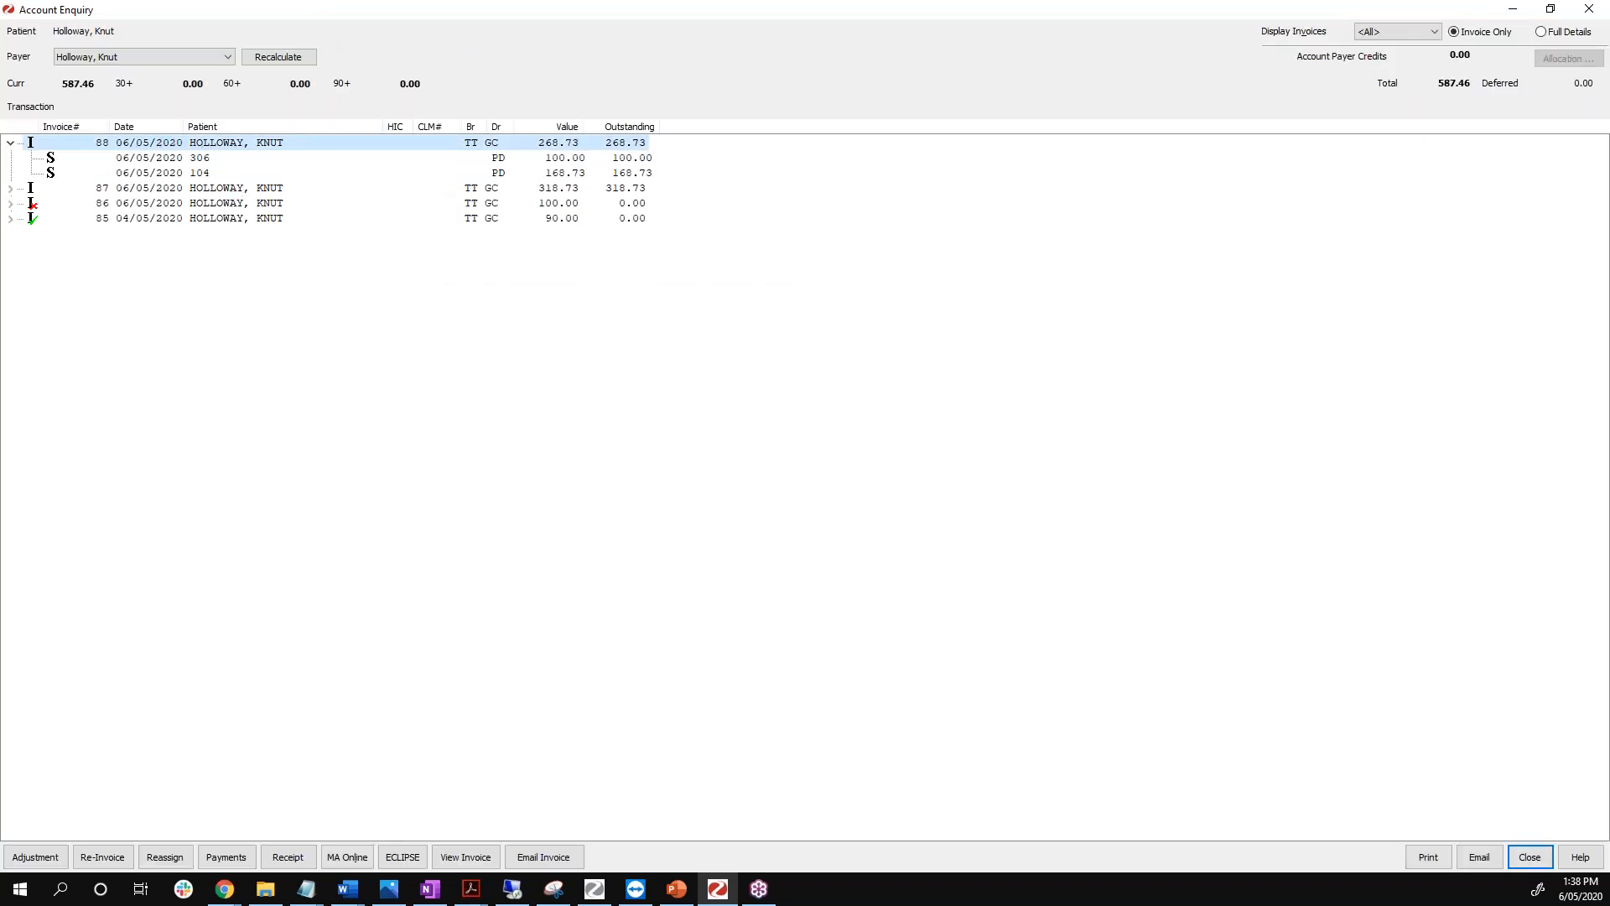
pyautogui.click(138, 188)
pyautogui.doubleClick(138, 188)
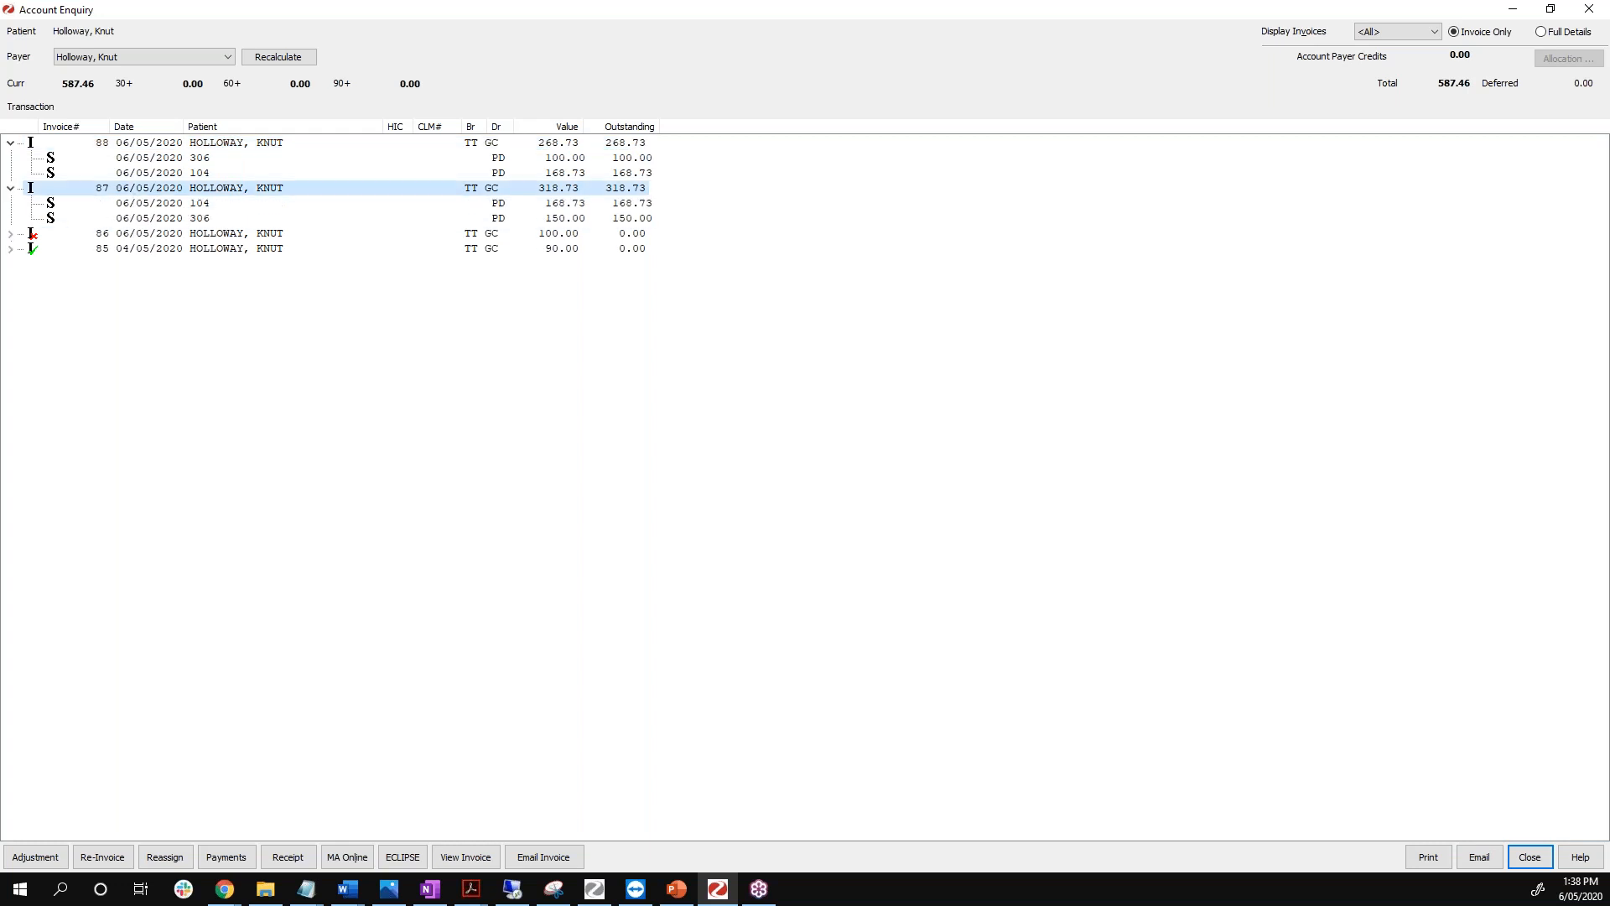
pyautogui.doubleClick(178, 192)
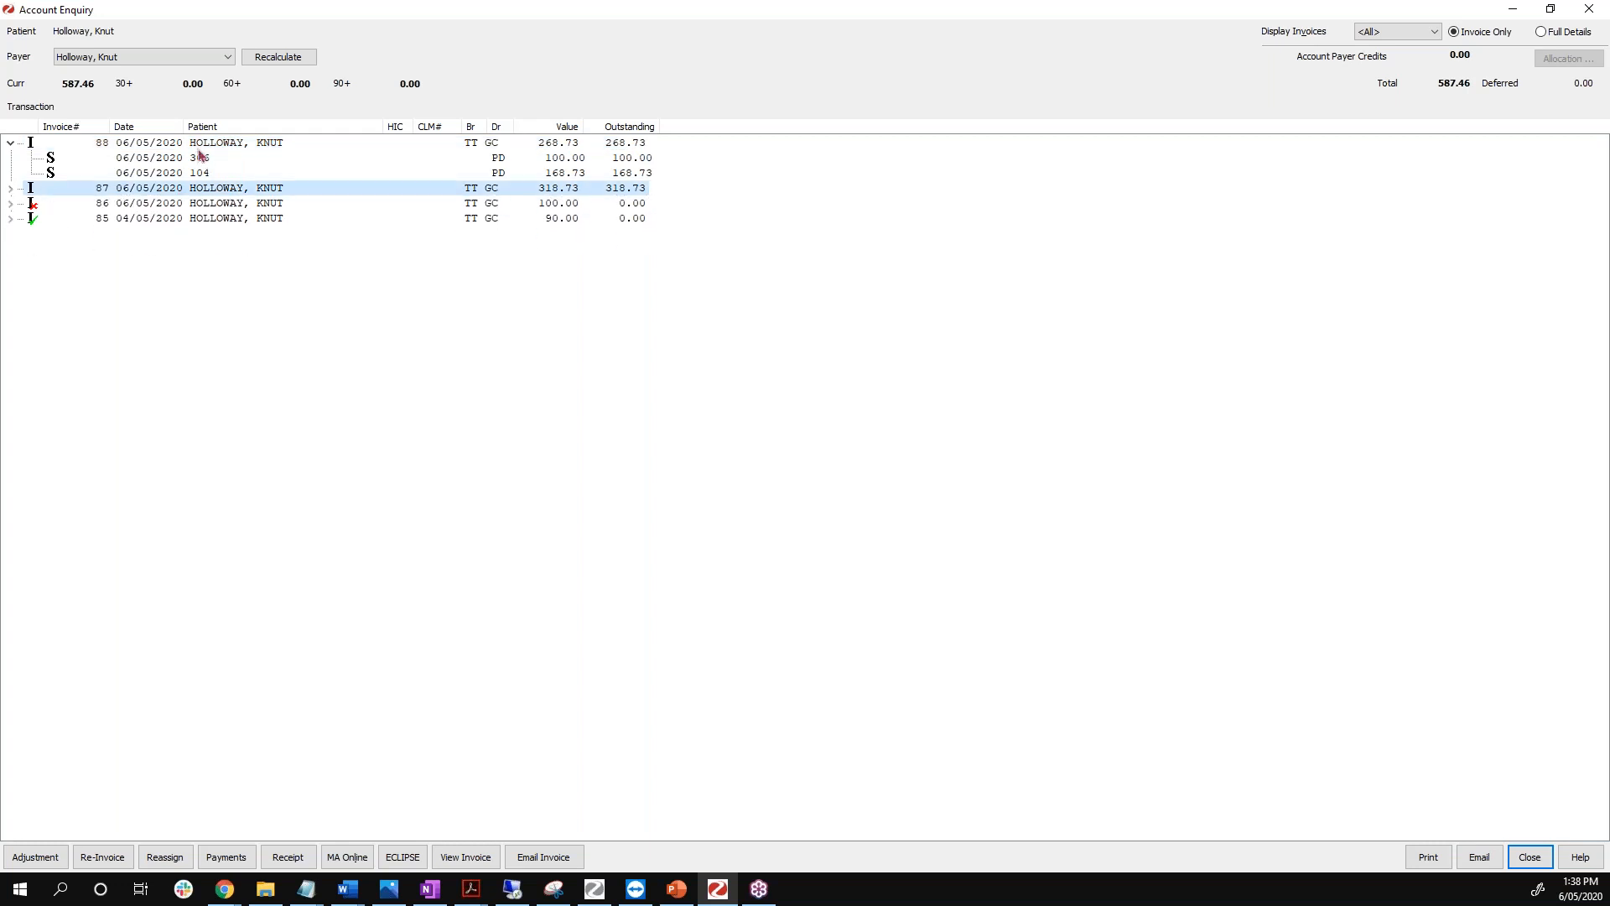
pyautogui.doubleClick(171, 193)
pyautogui.doubleClick(167, 149)
pyautogui.doubleClick(167, 149)
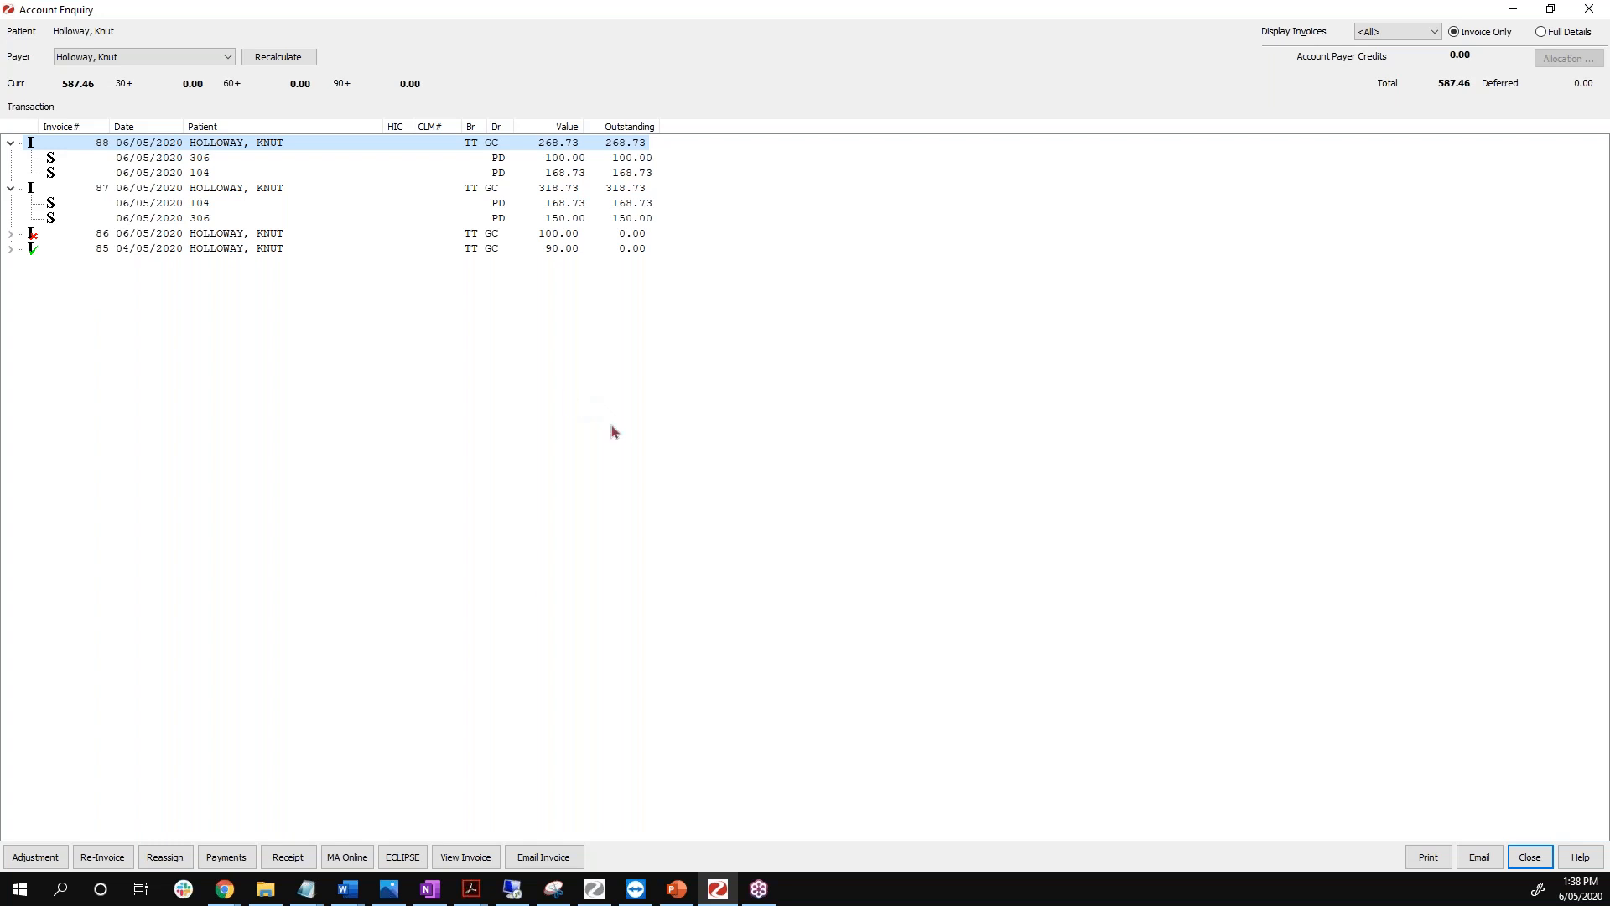
# Open the patient's attendance from the waiting room and check the referral doctor recorded on it.
pyautogui.click(1587, 12)
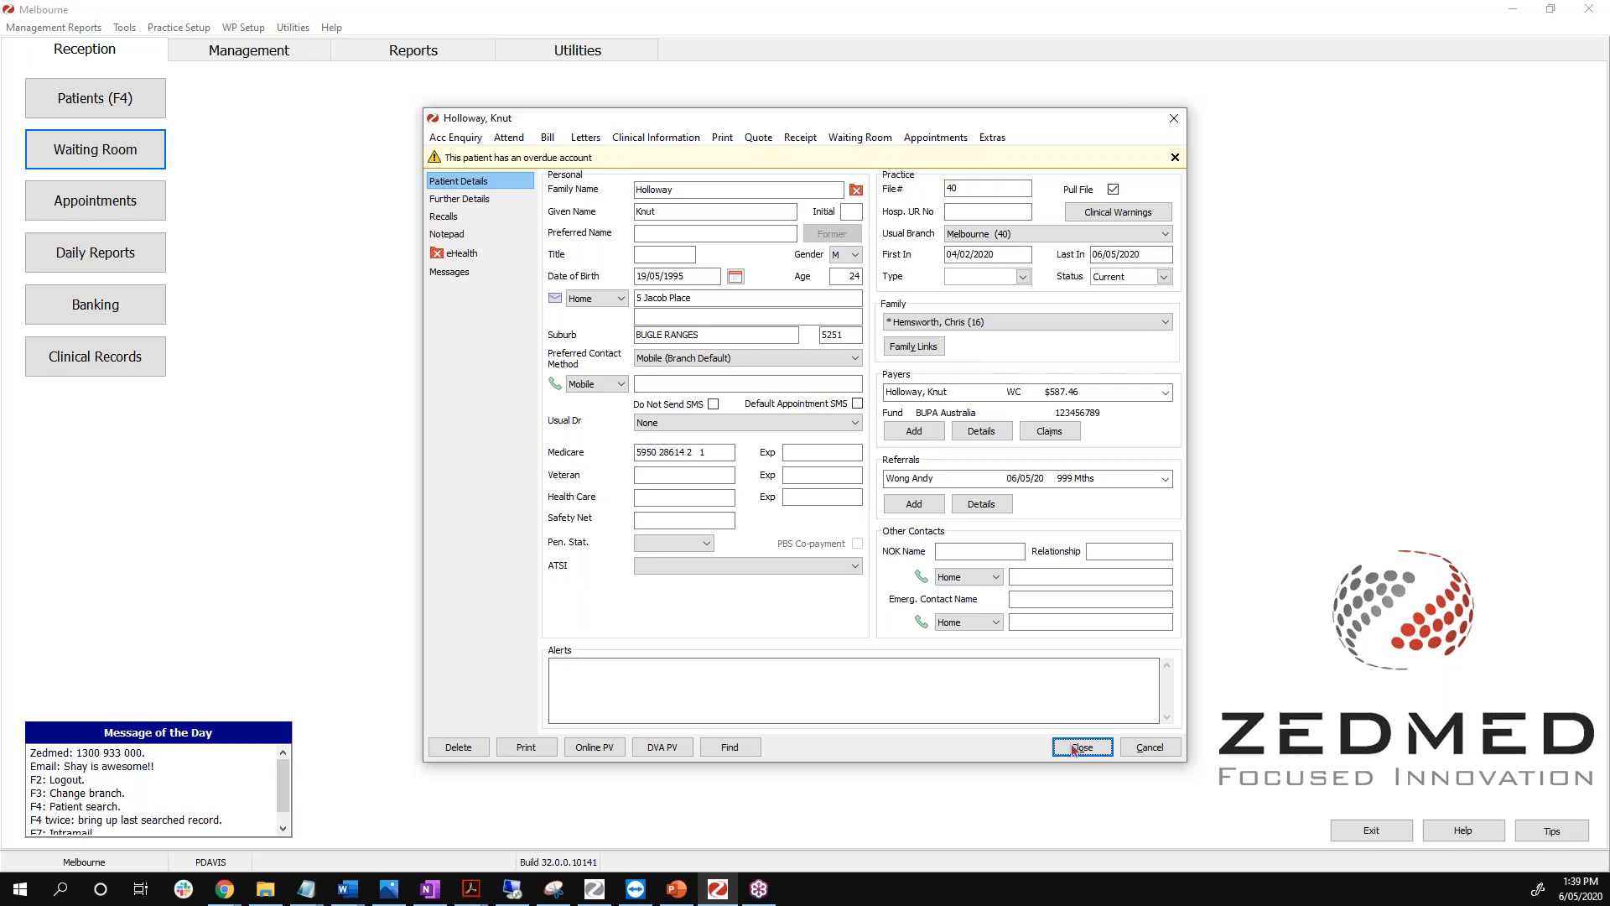
pyautogui.click(861, 138)
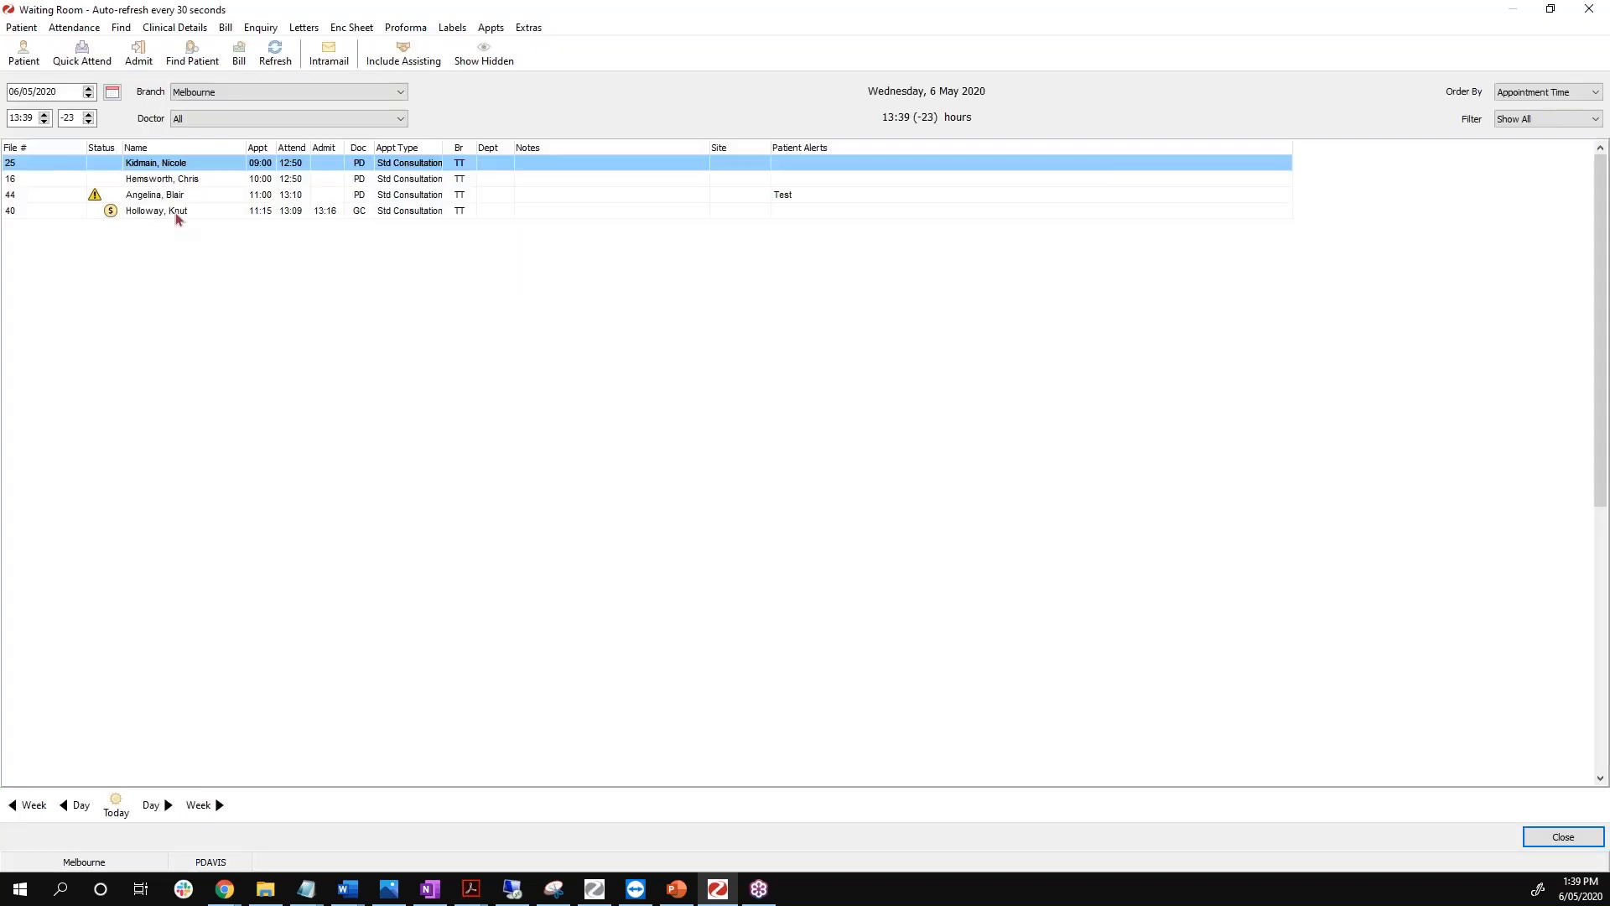
pyautogui.click(176, 213)
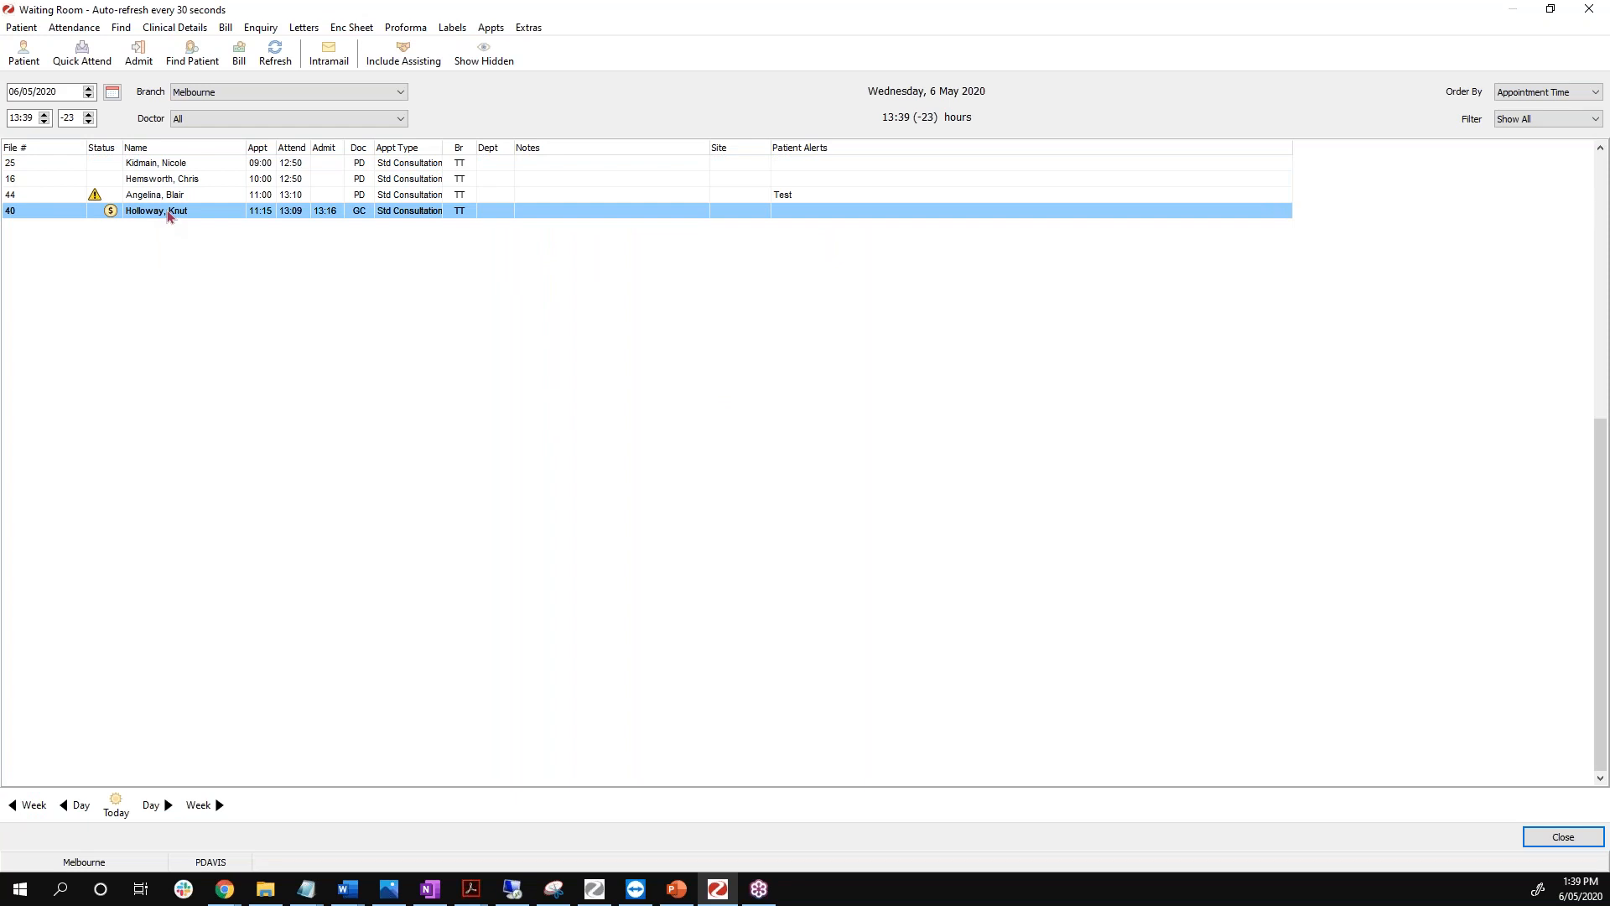
pyautogui.doubleClick(176, 213)
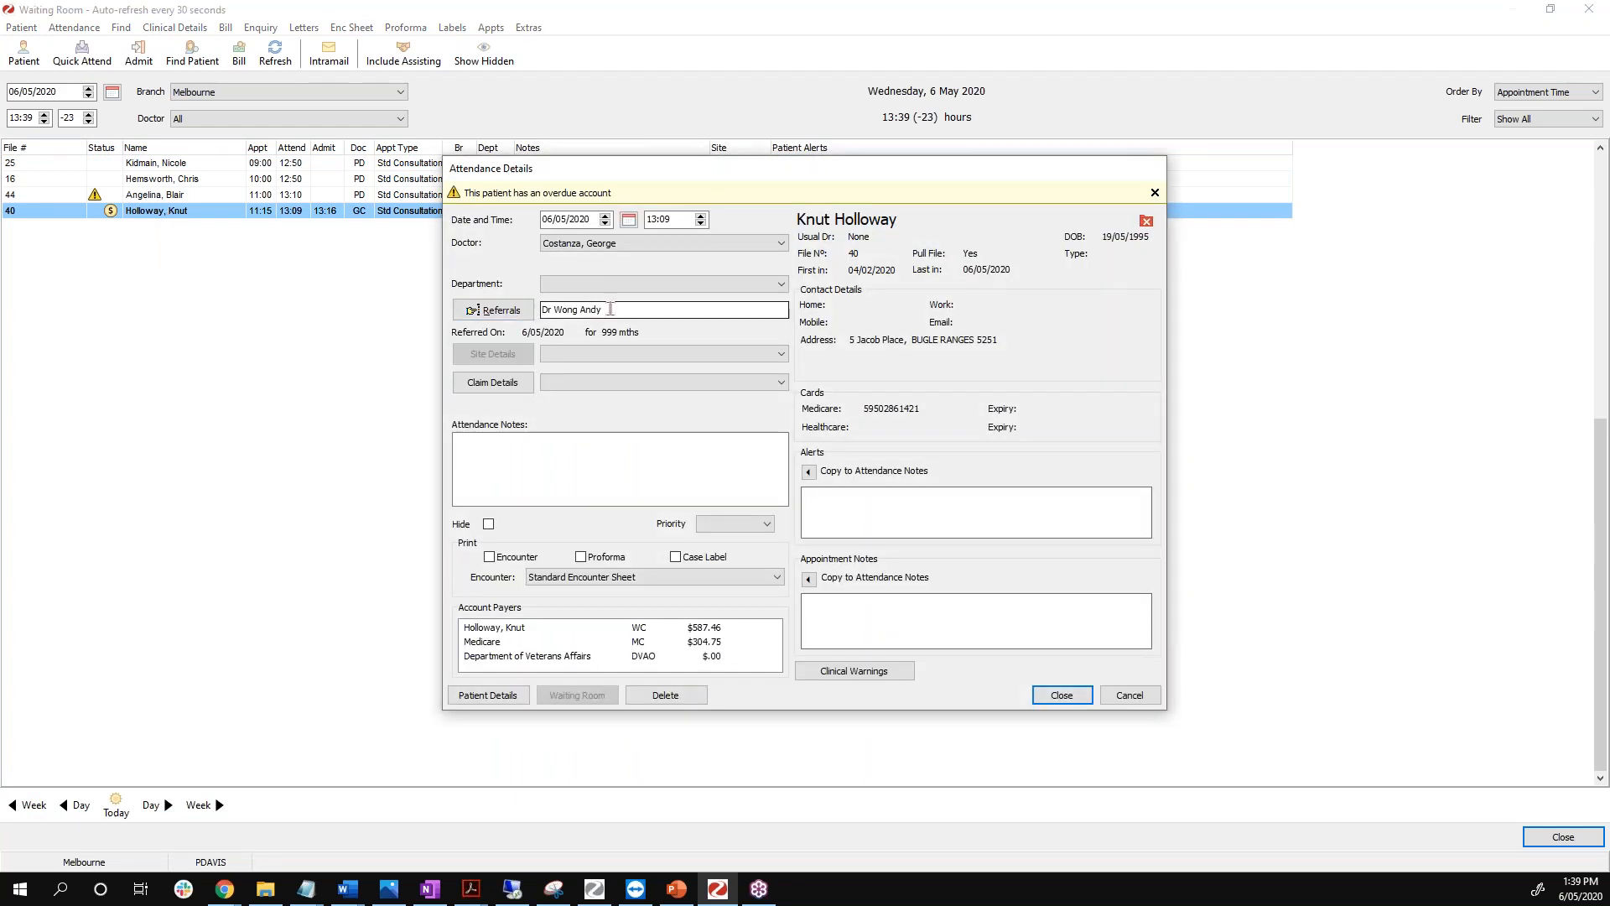
pyautogui.moveTo(614, 311); pyautogui.dragTo(531, 307)
pyautogui.click(612, 310)
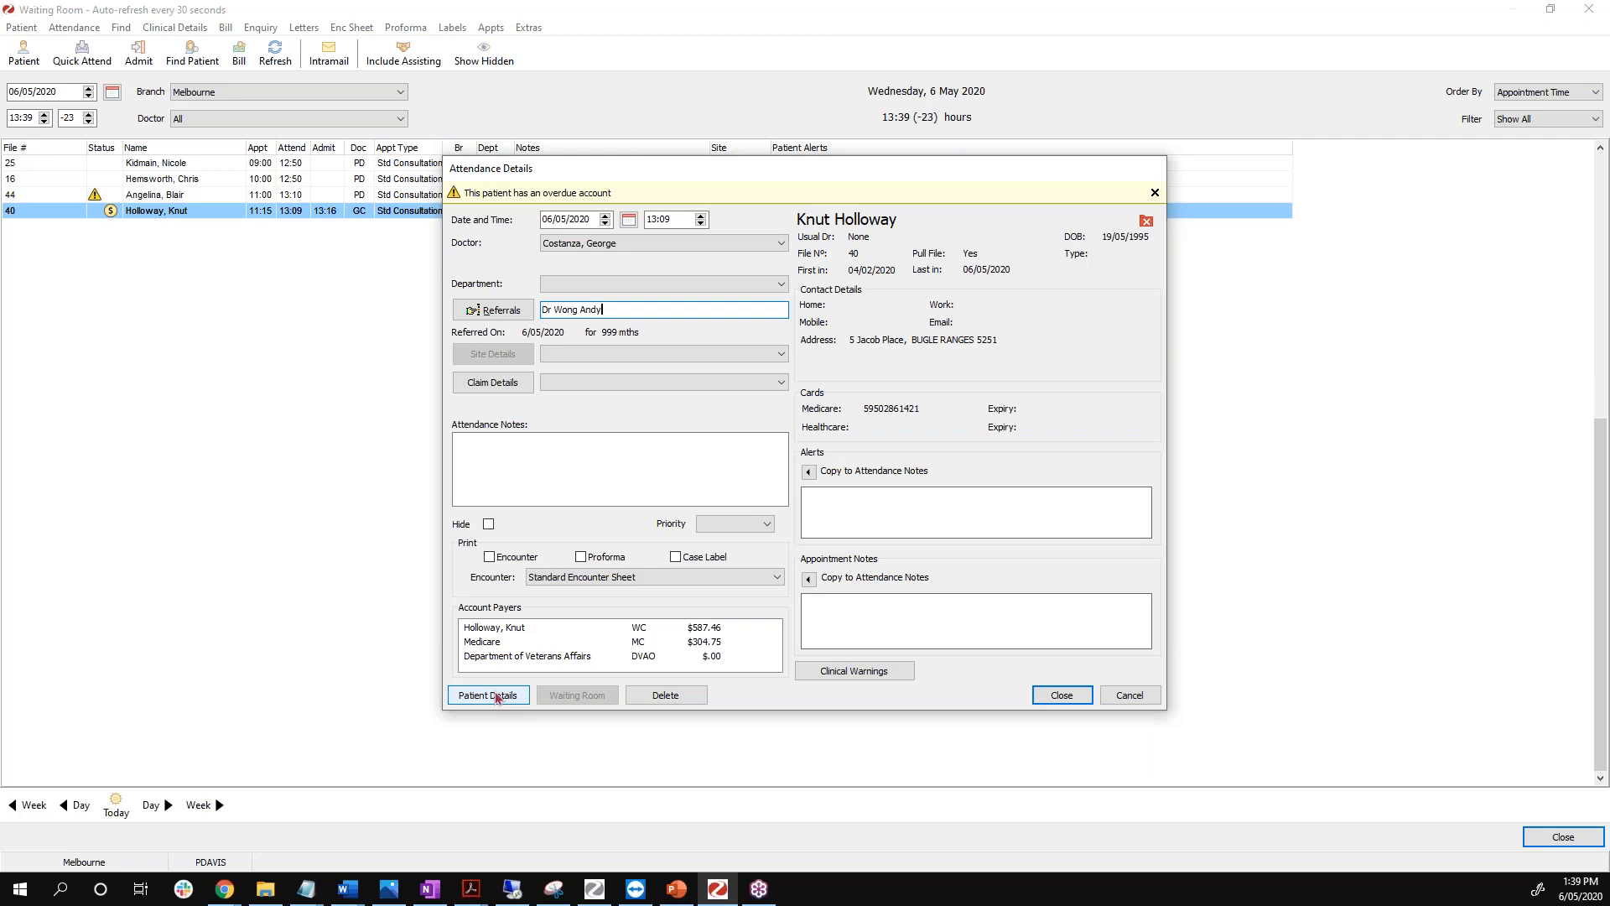
# Start a new referral in the patient's record and choose the referring doctor by searching family names for "h".
pyautogui.click(496, 697)
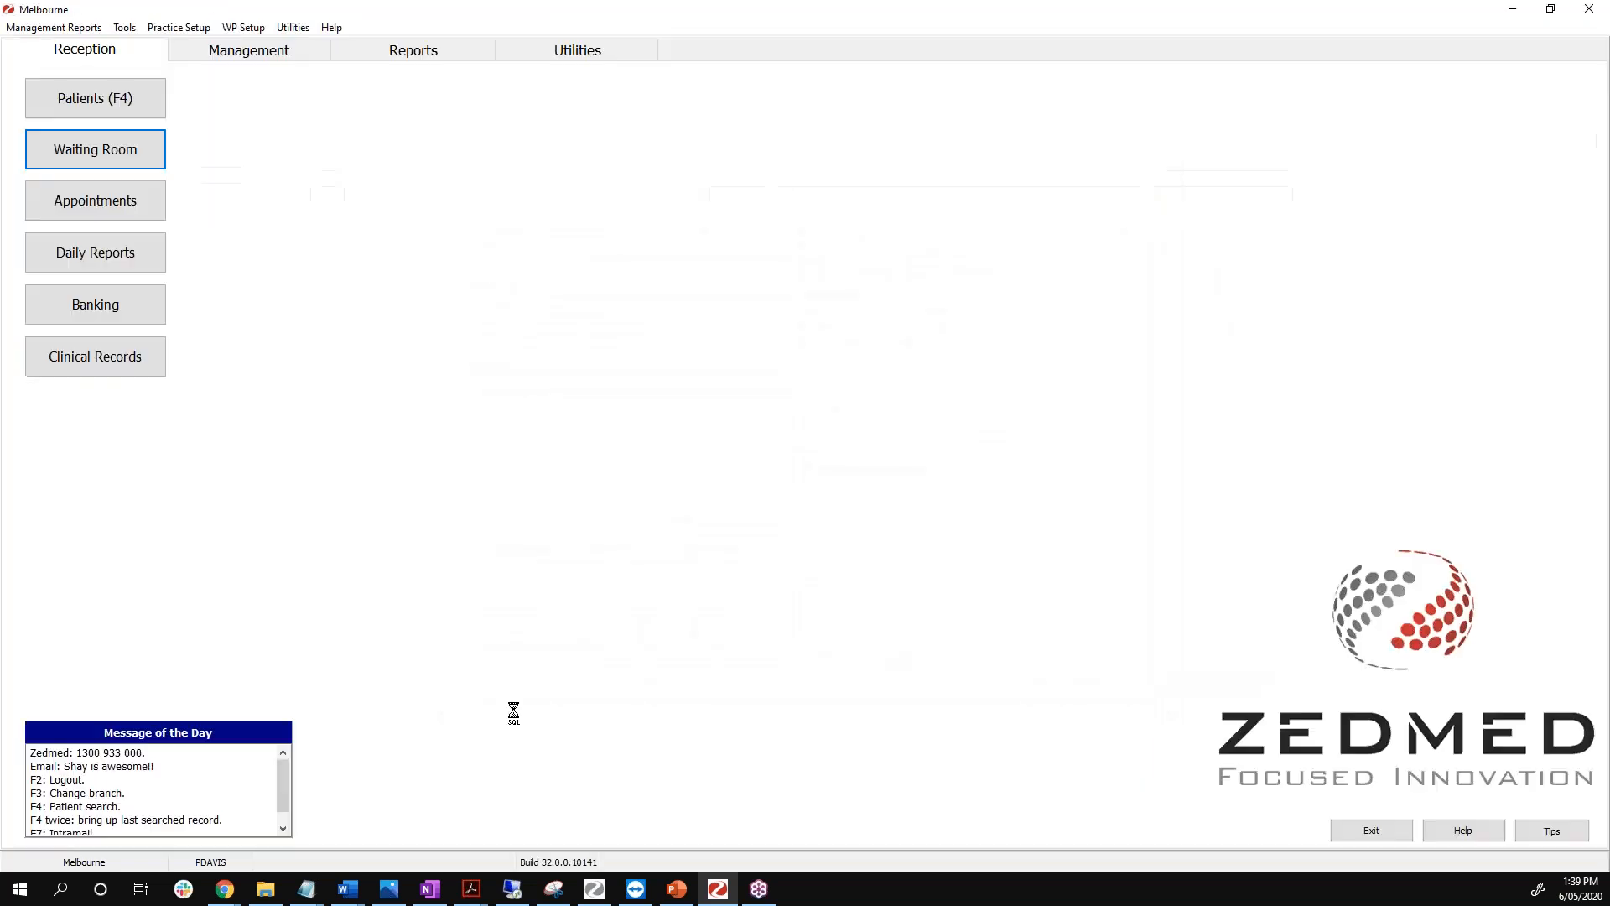
pyautogui.click(925, 507)
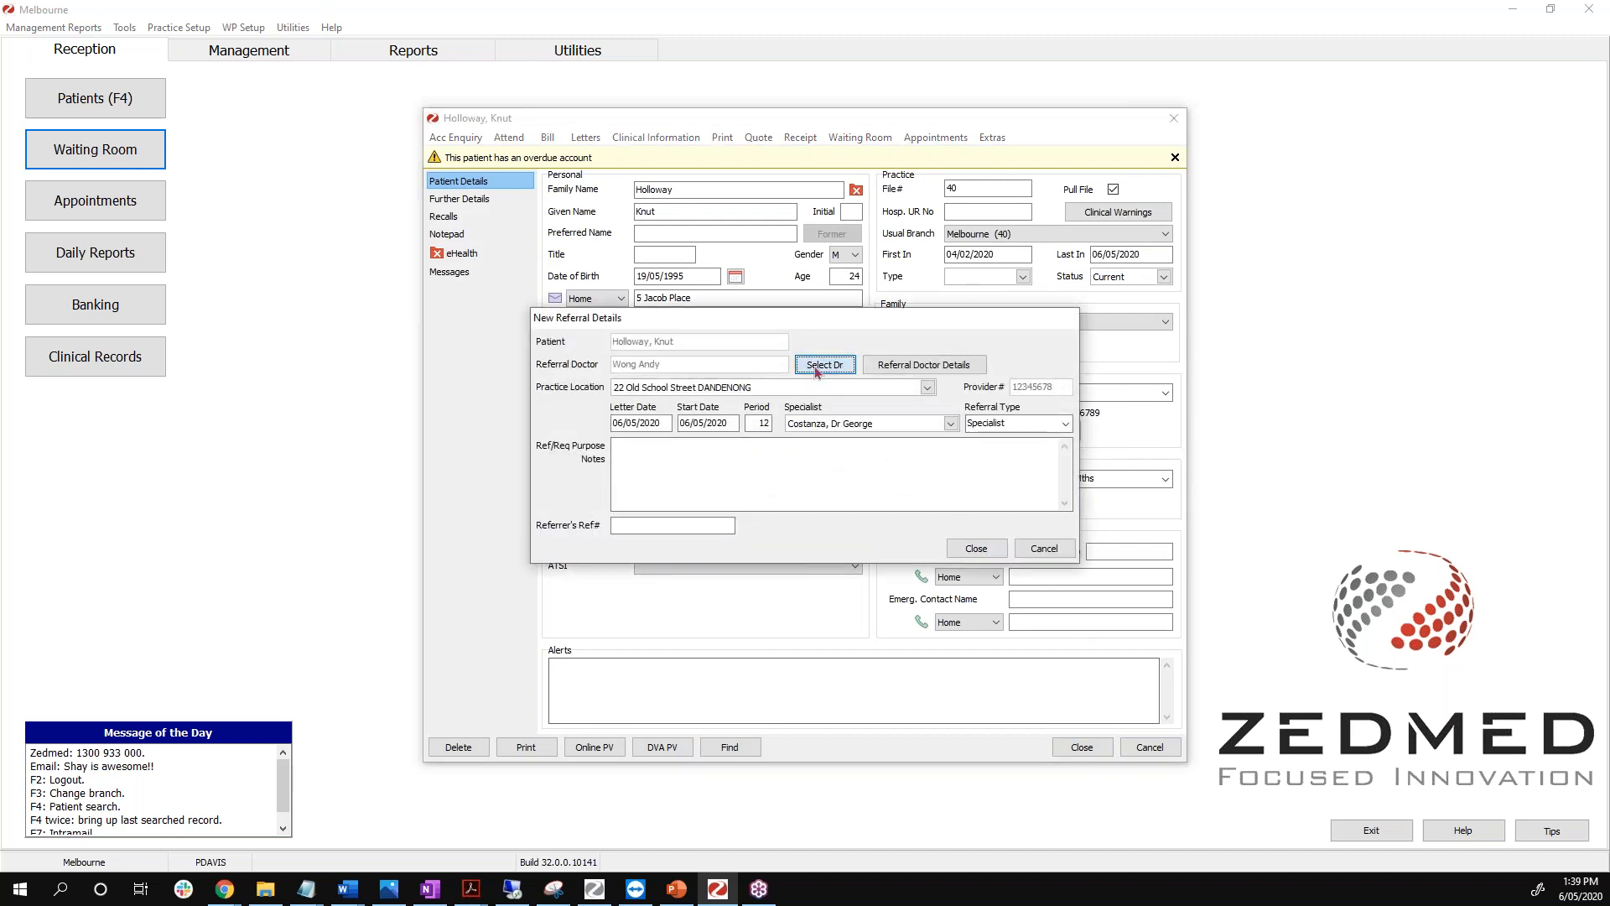
pyautogui.click(826, 364)
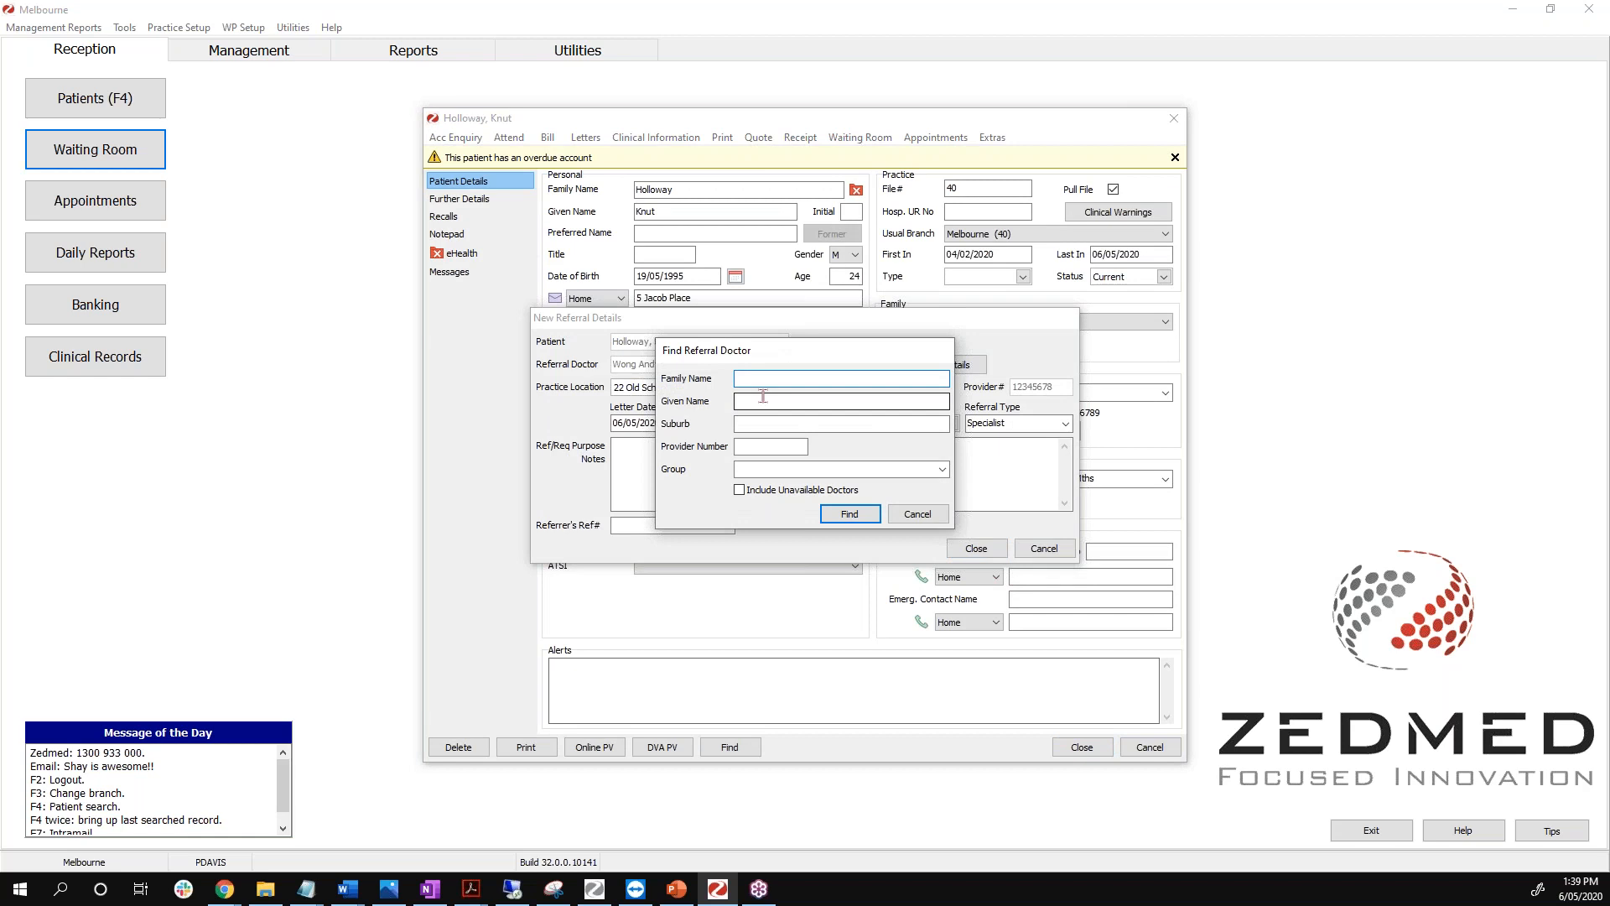
pyautogui.write('h')
pyautogui.press('Return')
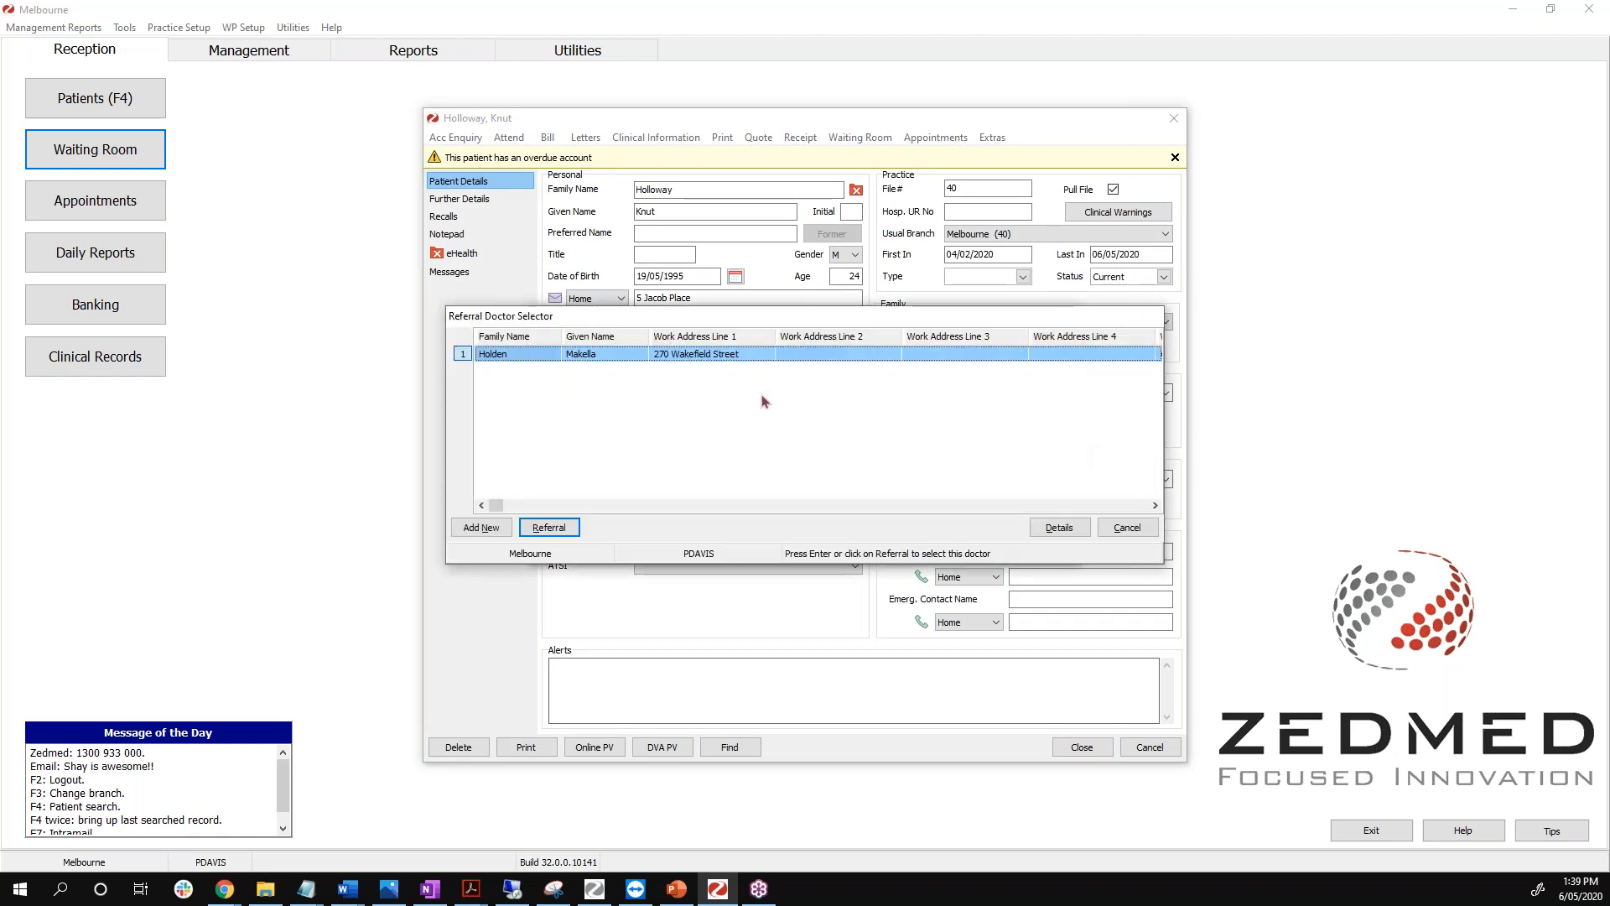
pyautogui.doubleClick(741, 353)
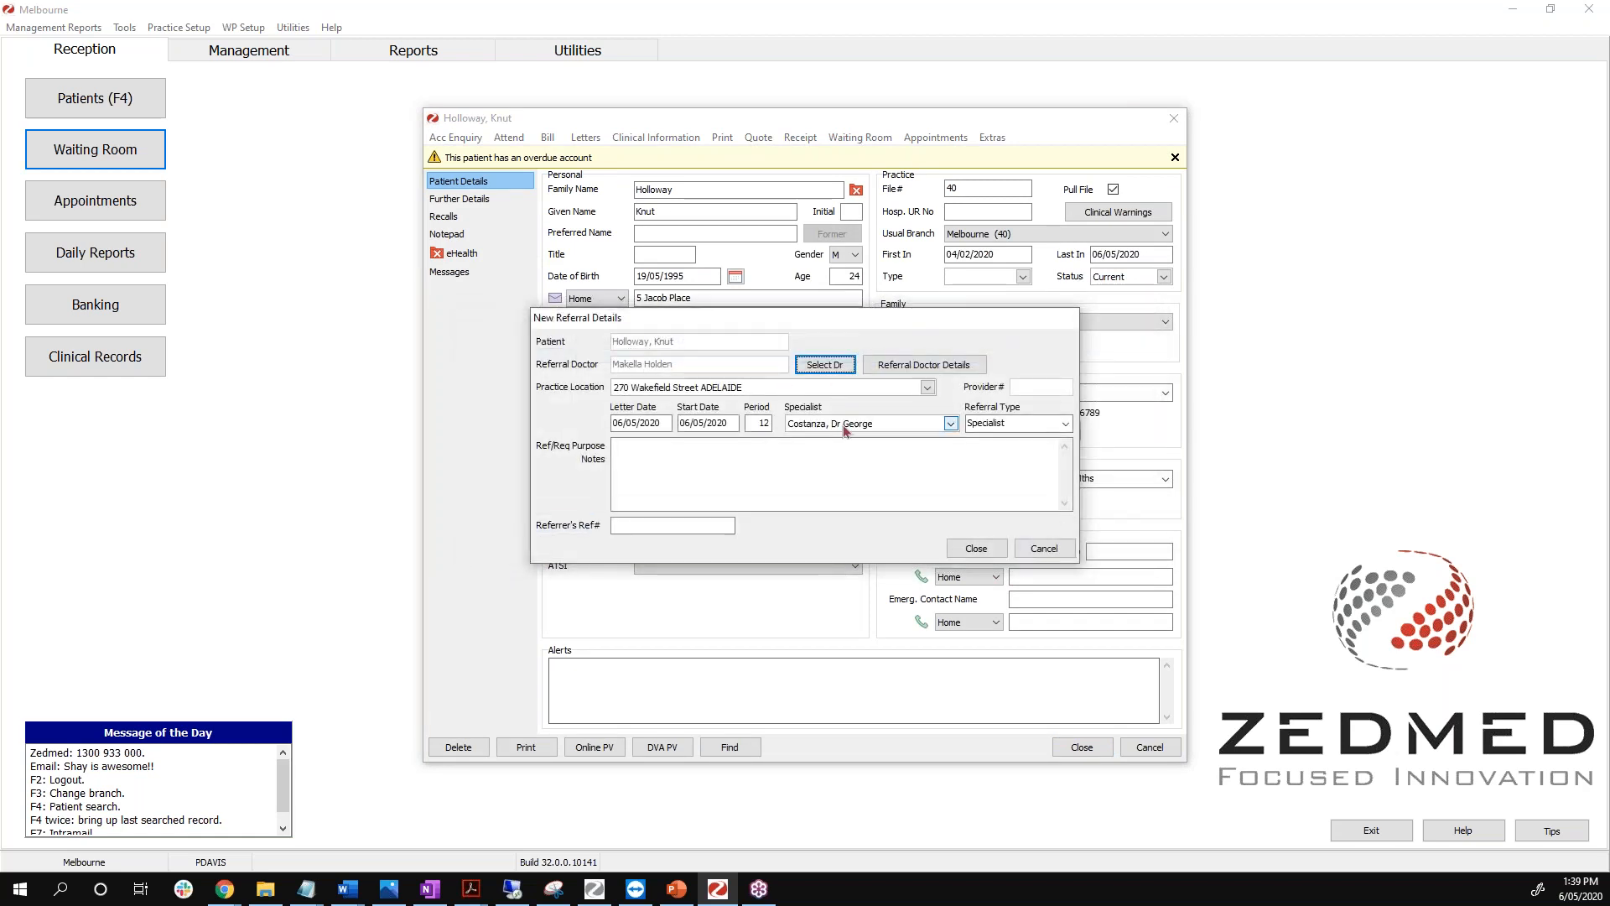
# Enter "New ONE" as the referral's purpose notes and save the new referral.
pyautogui.click(748, 471)
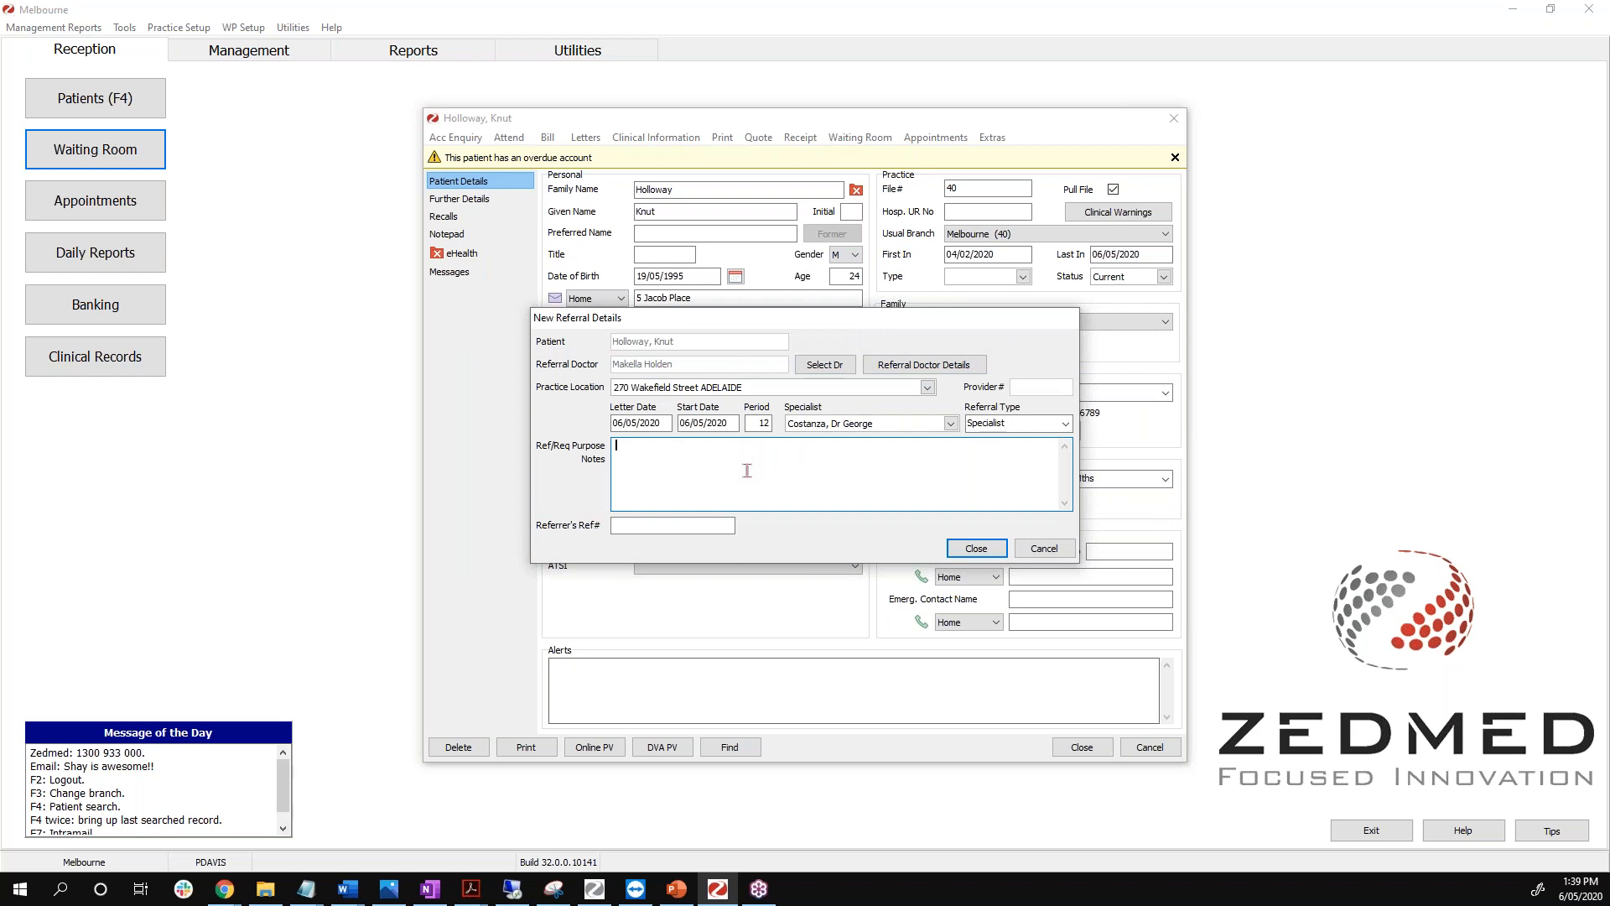
pyautogui.write('New ONE')
pyautogui.click(976, 549)
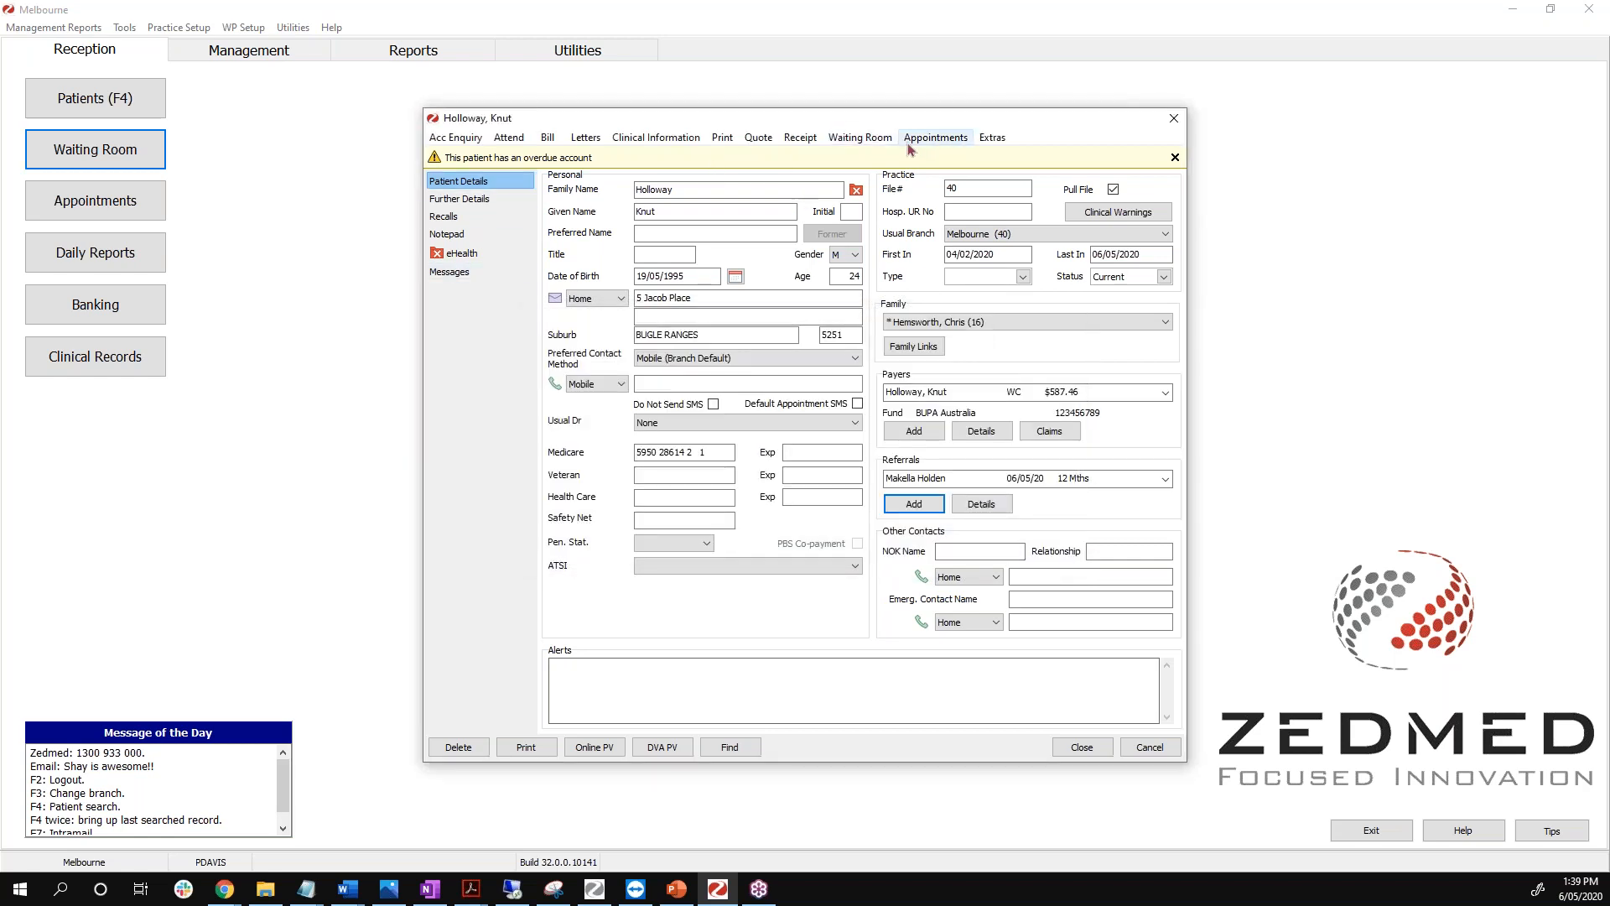
# Reopen the patient's attendance from the waiting room and check which referral it uses.
pyautogui.click(860, 139)
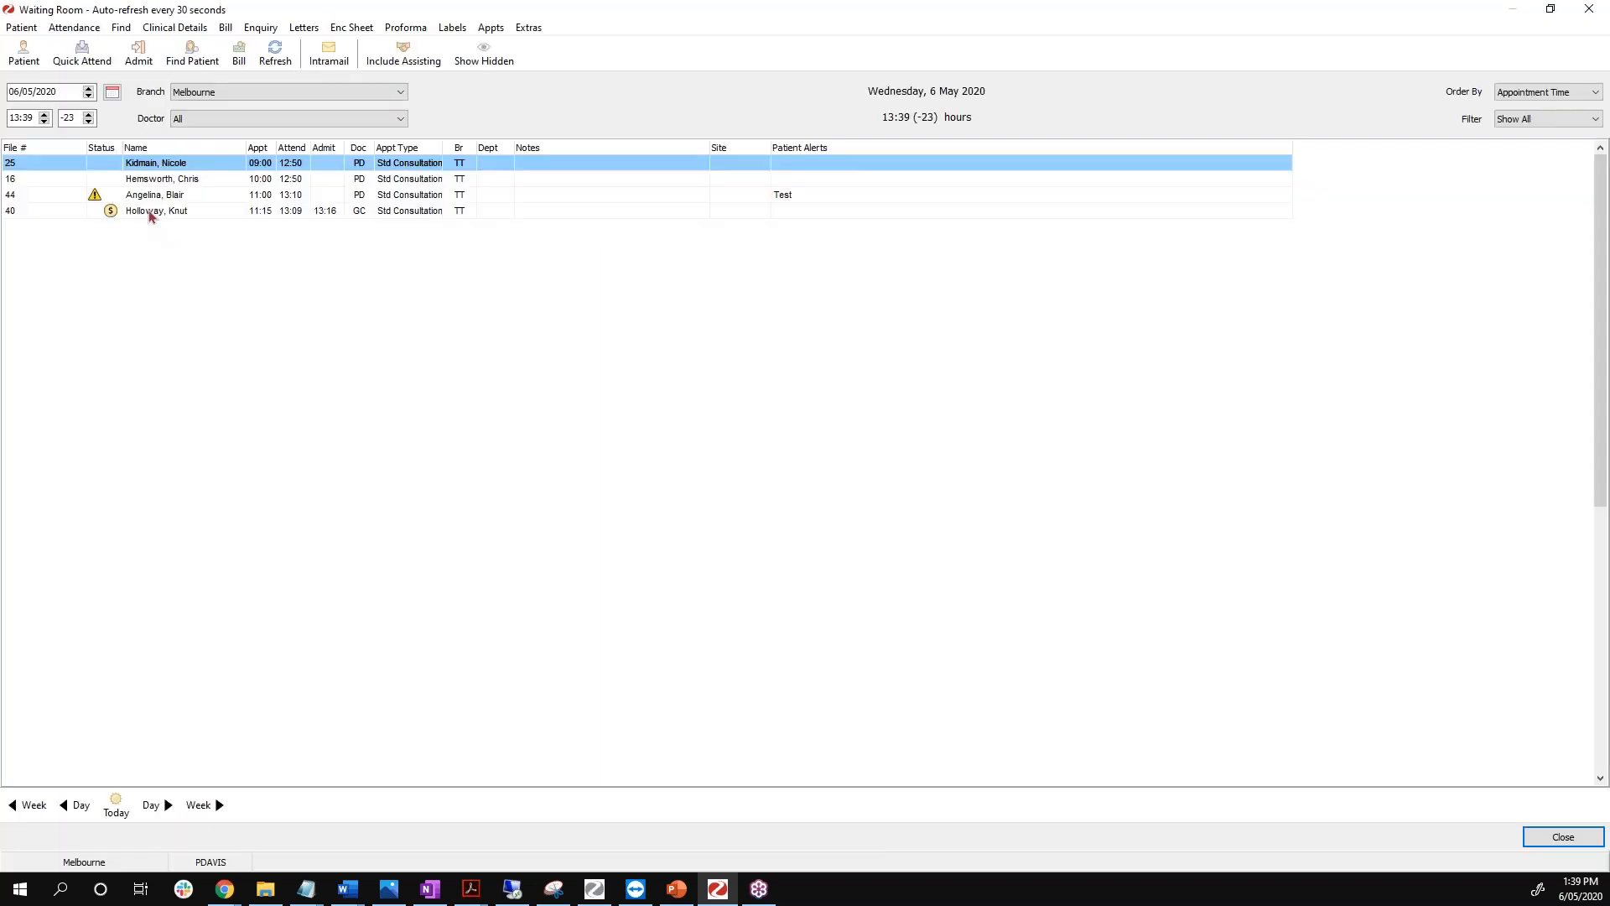
pyautogui.click(164, 214)
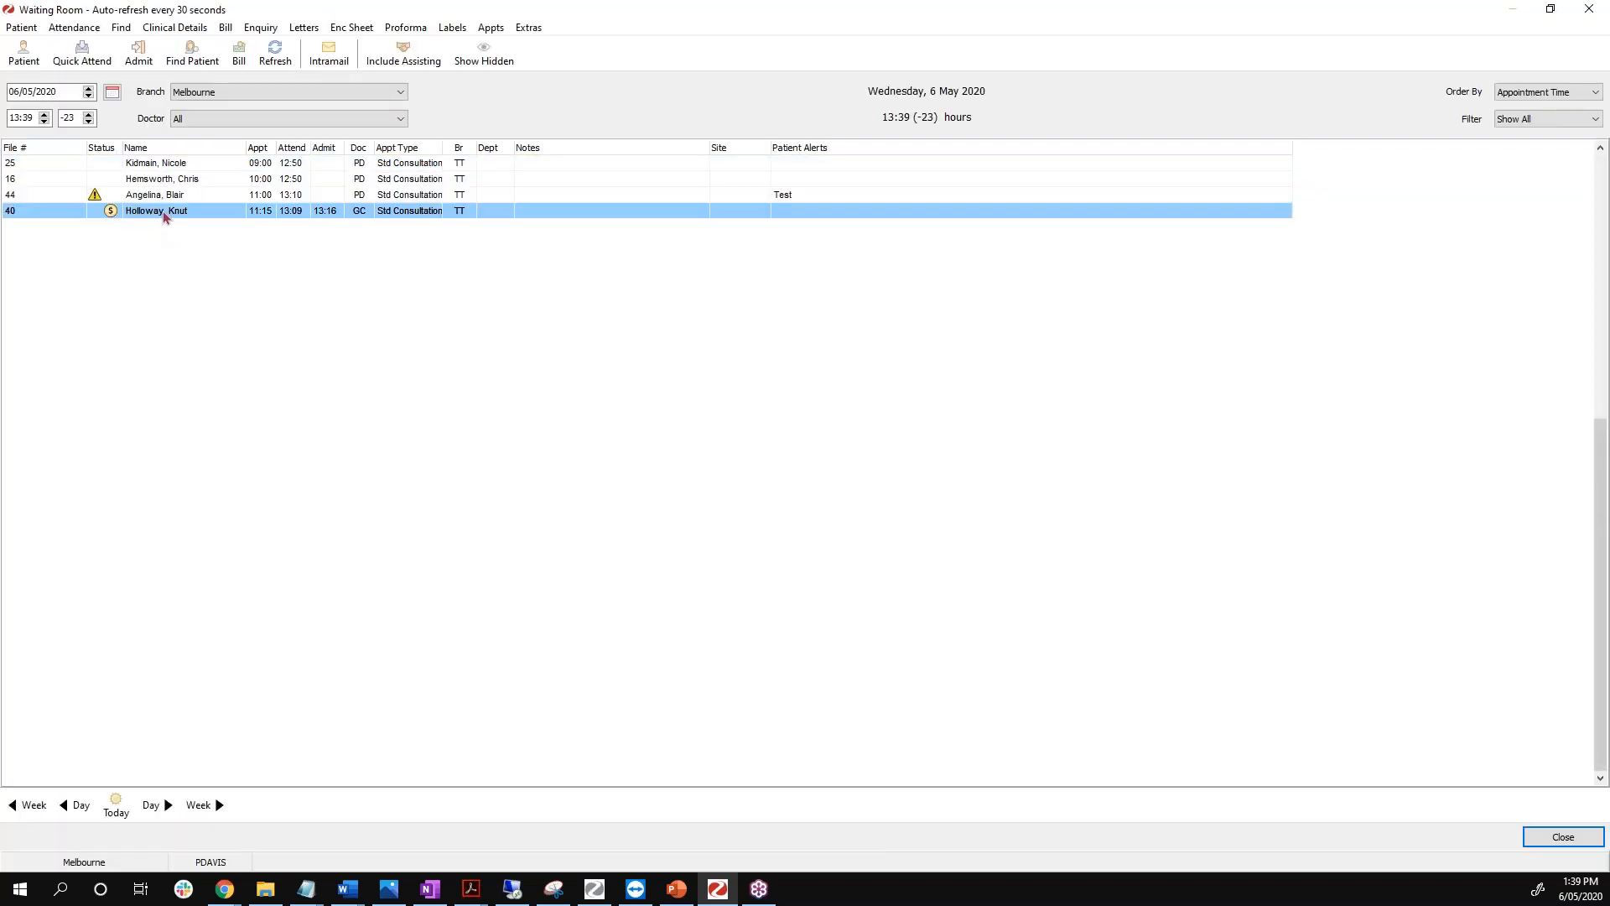
pyautogui.doubleClick(165, 215)
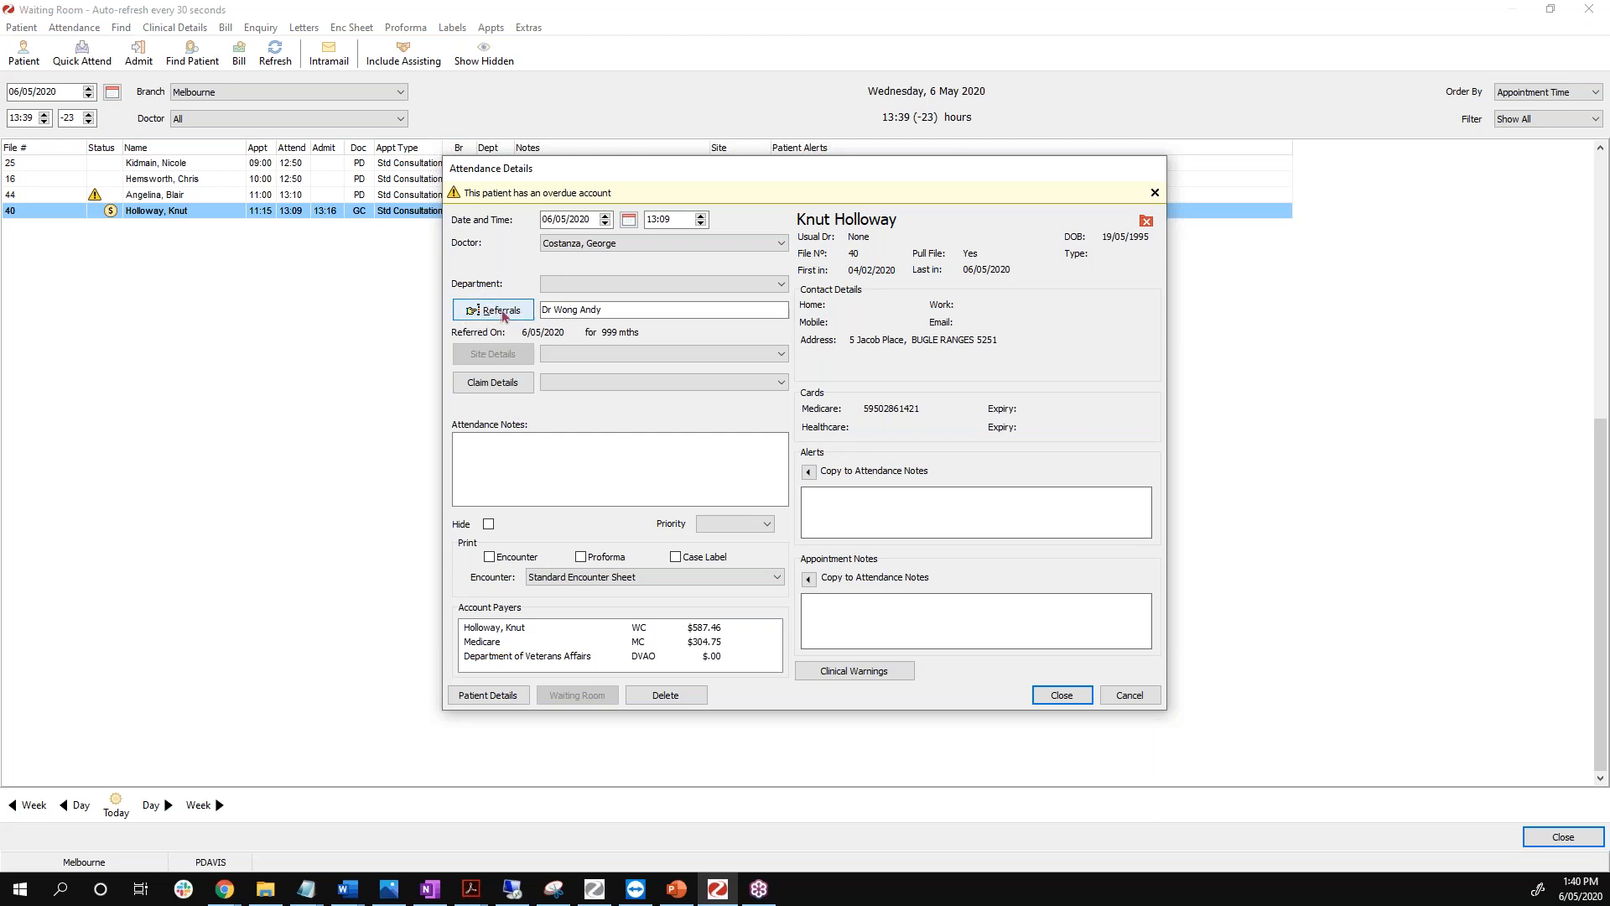
# List all invoices in the patient's account enquiry and view the duplicate account for the fully paid invoice dated 04/05/2020.
pyautogui.click(507, 701)
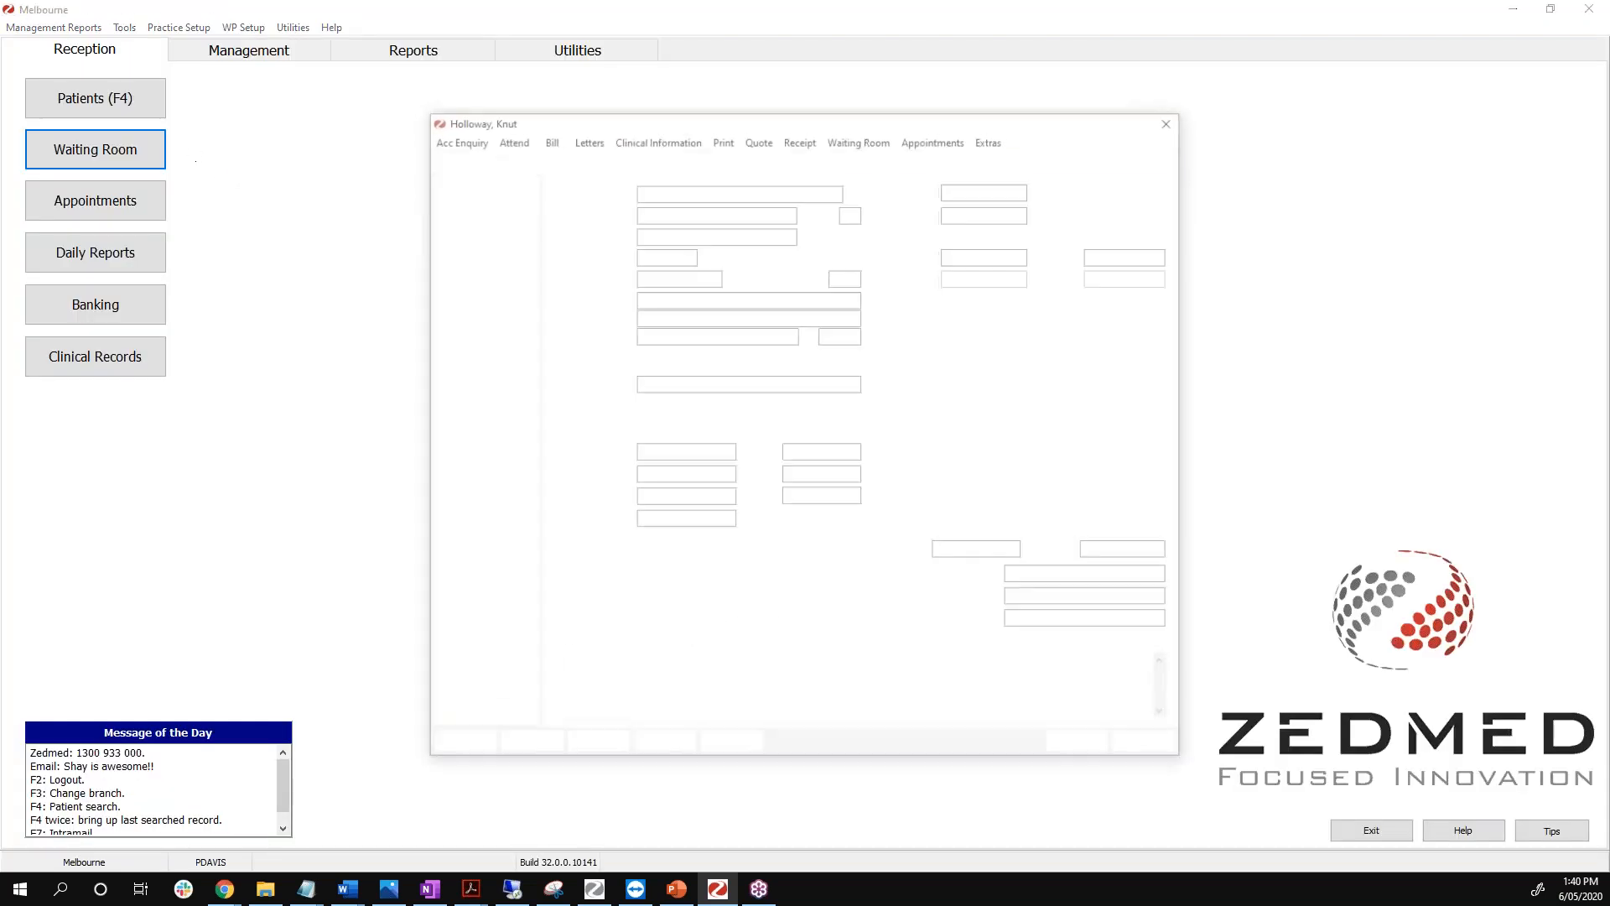
pyautogui.click(444, 143)
pyautogui.click(1378, 33)
pyautogui.click(1373, 47)
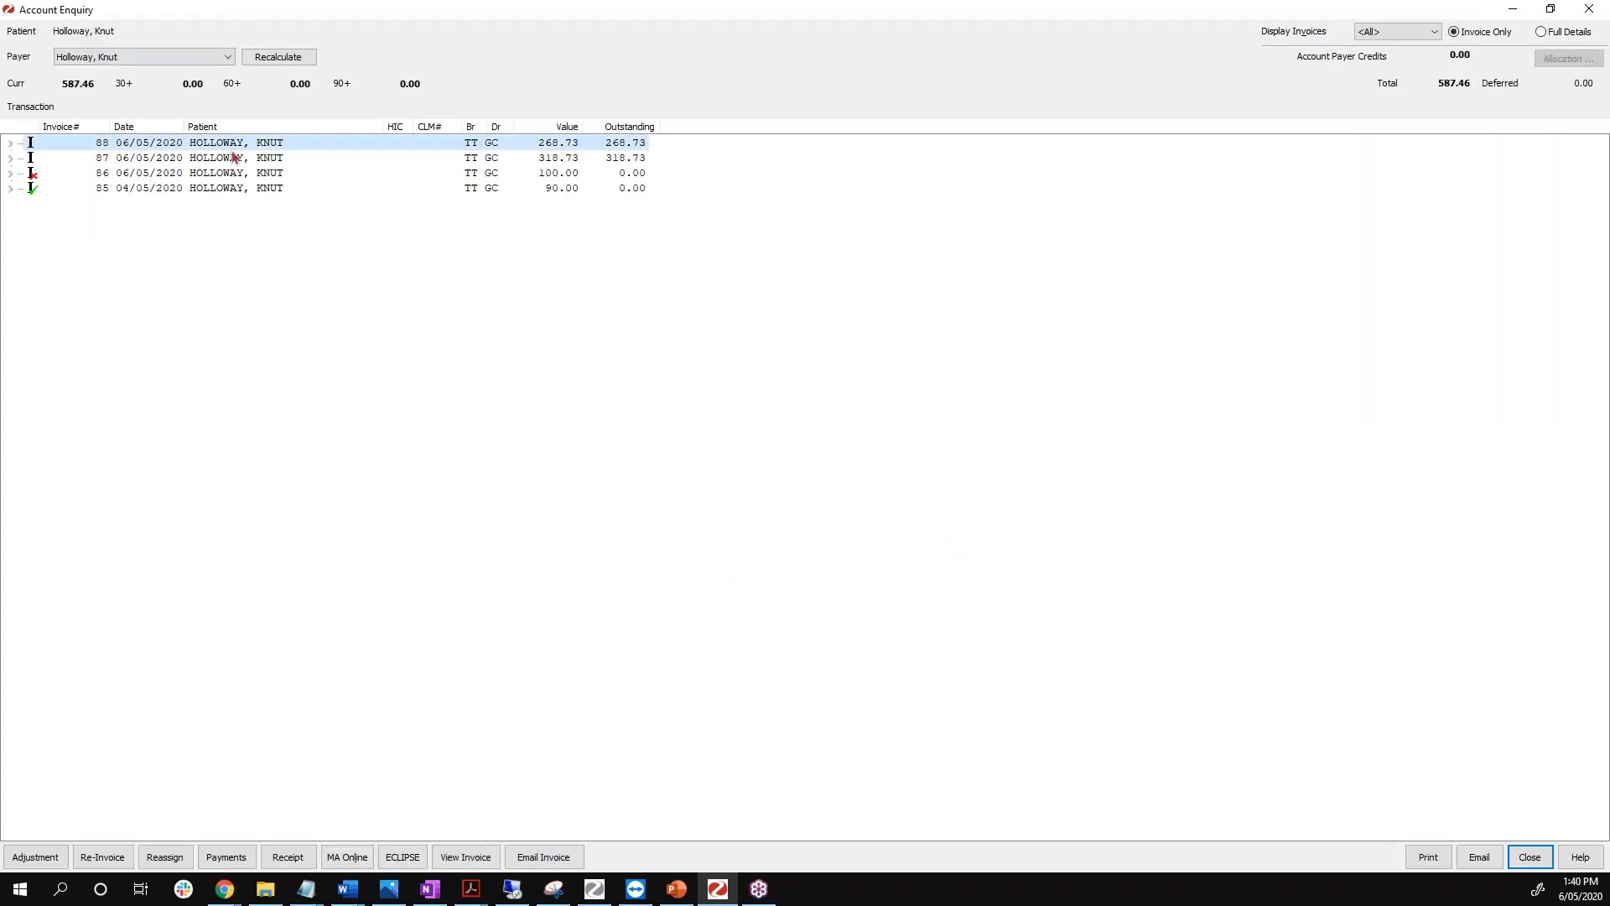
pyautogui.click(240, 187)
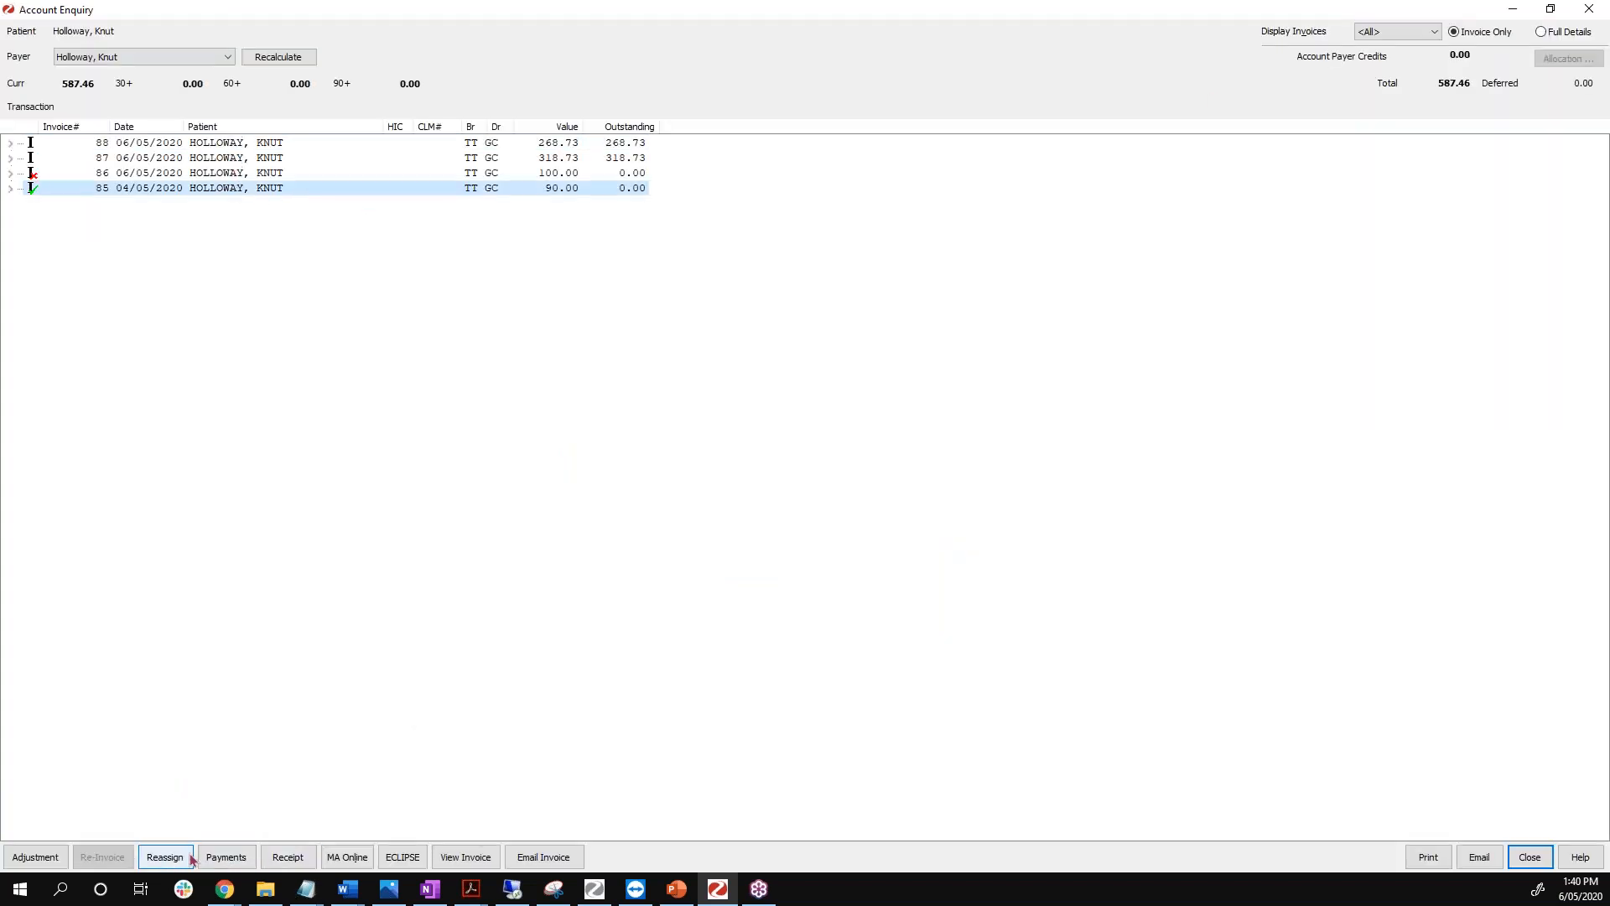
pyautogui.click(475, 859)
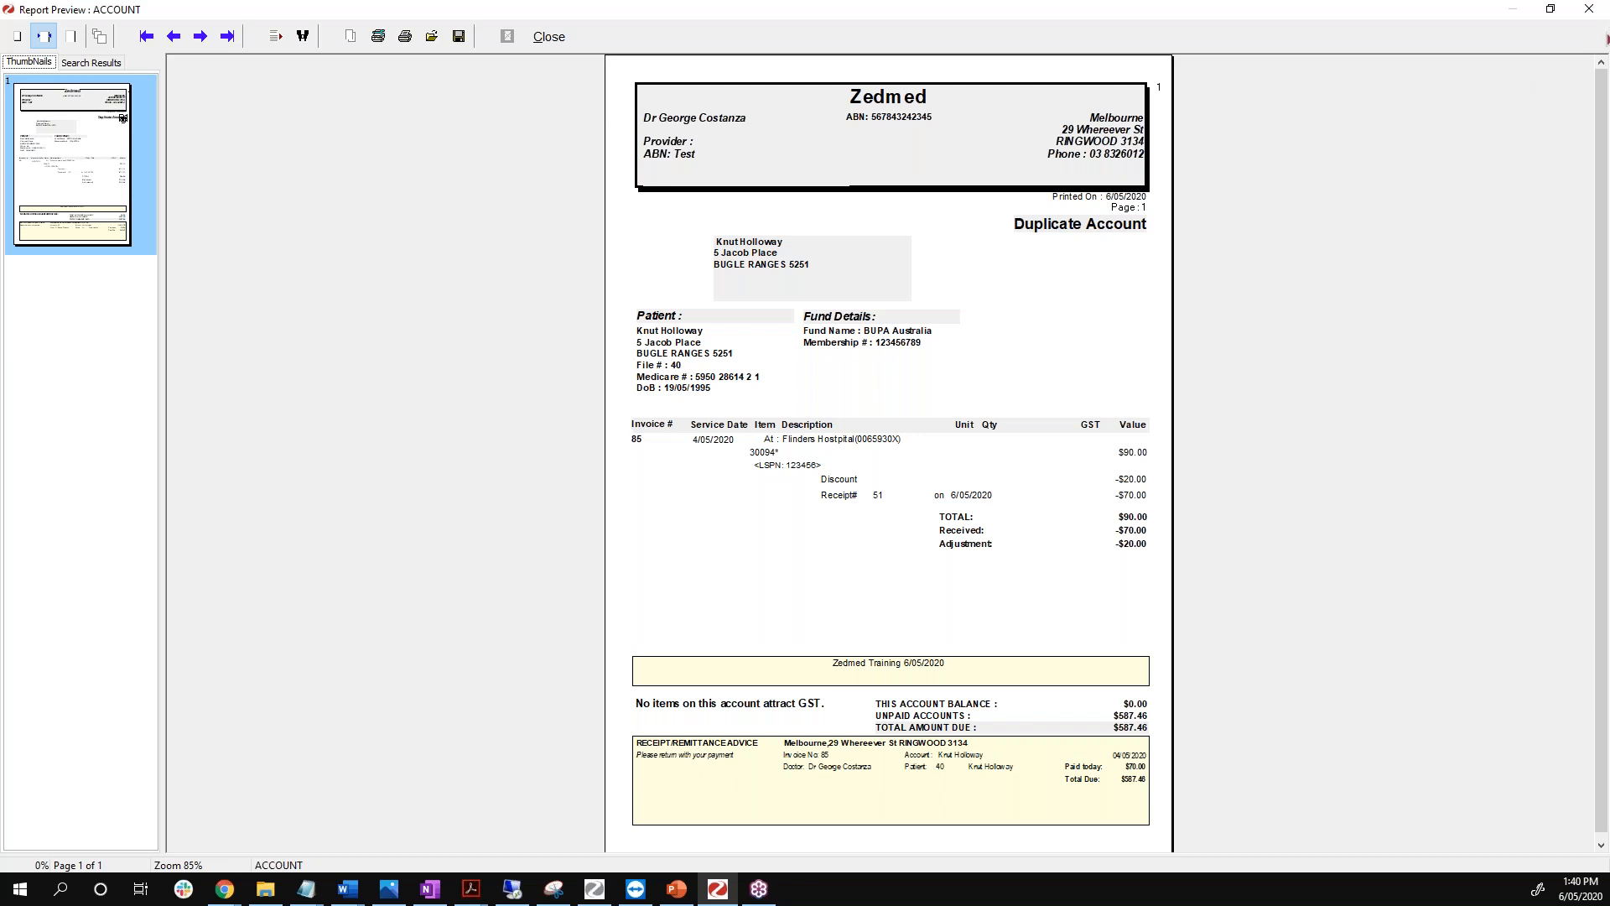
pyautogui.click(1603, 10)
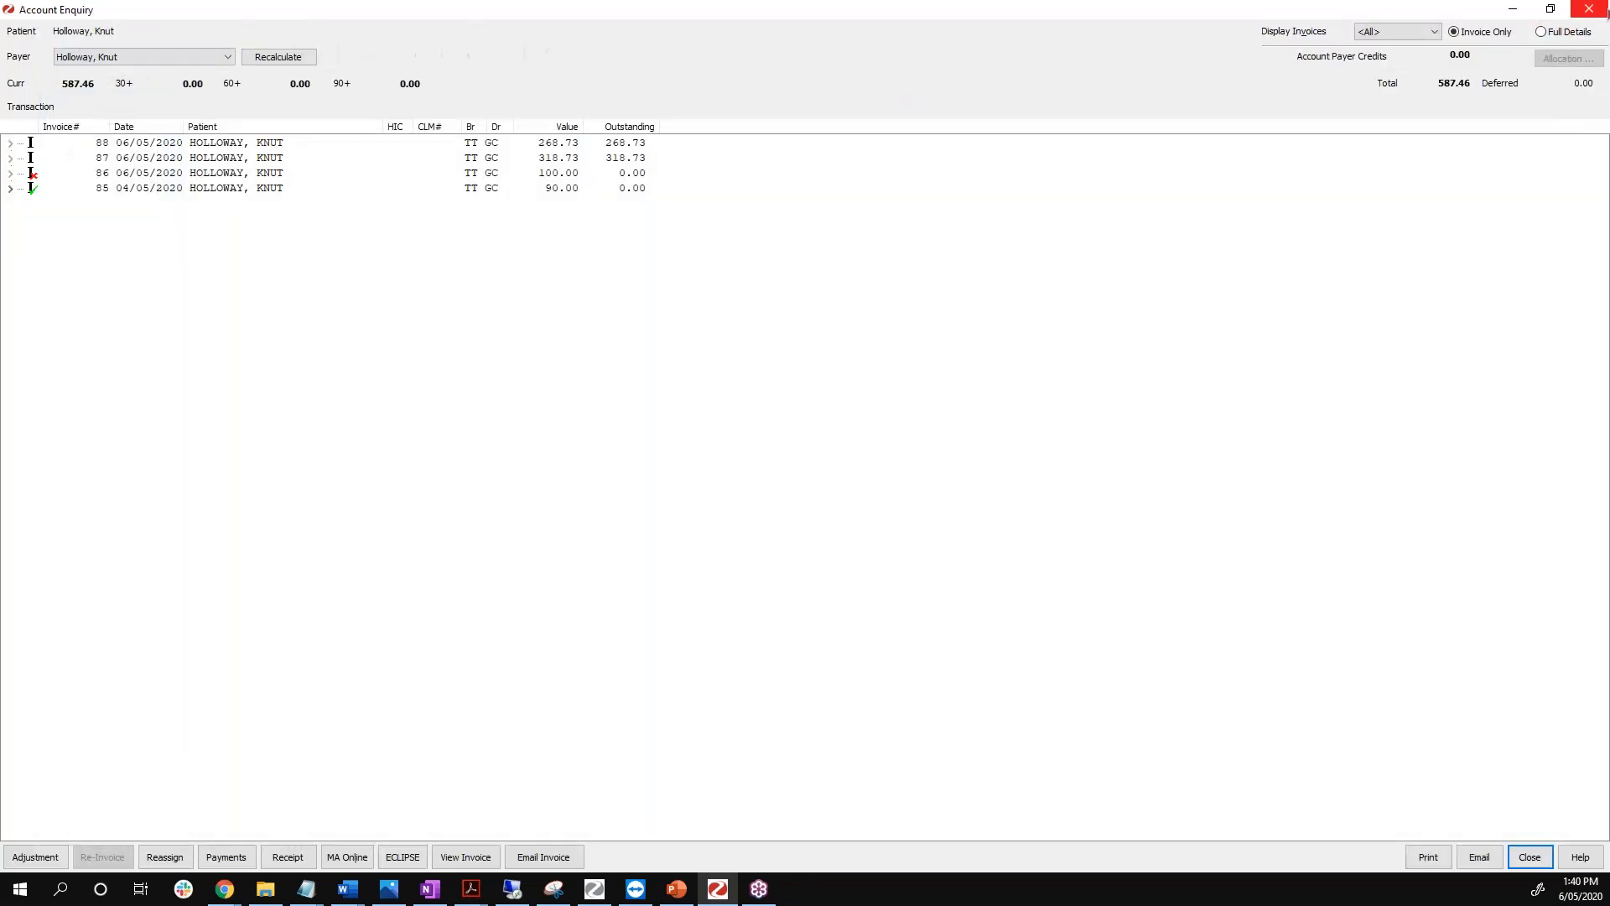
pyautogui.click(1603, 11)
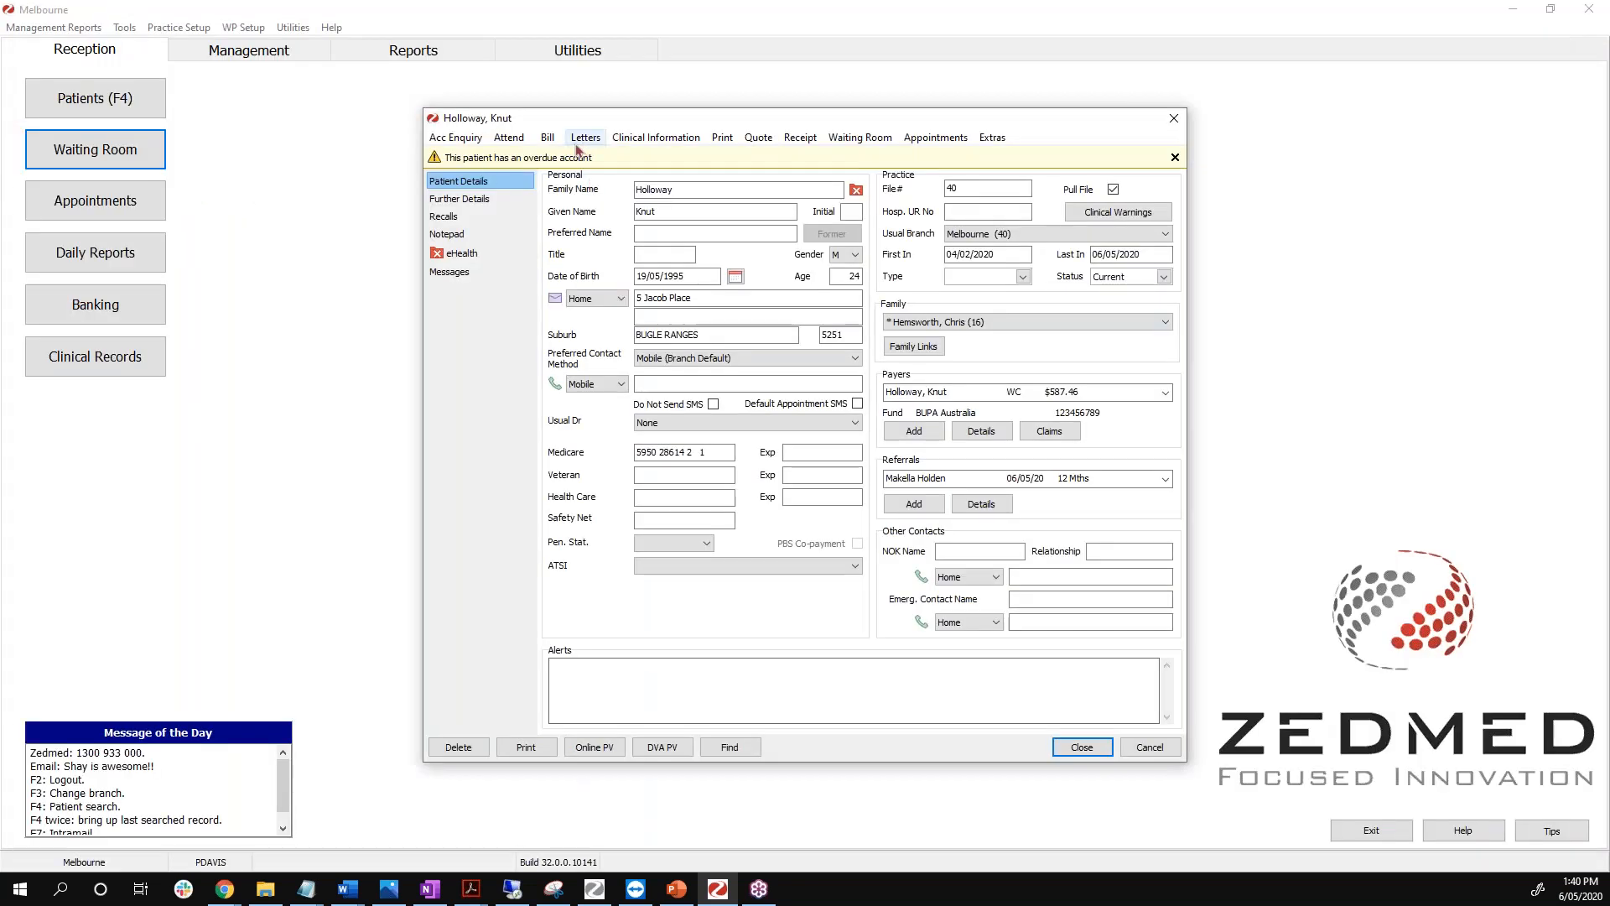
# Change the referral on the patient's attendance to the 12-month one noted "New ONE" and save the attendance.
pyautogui.click(860, 138)
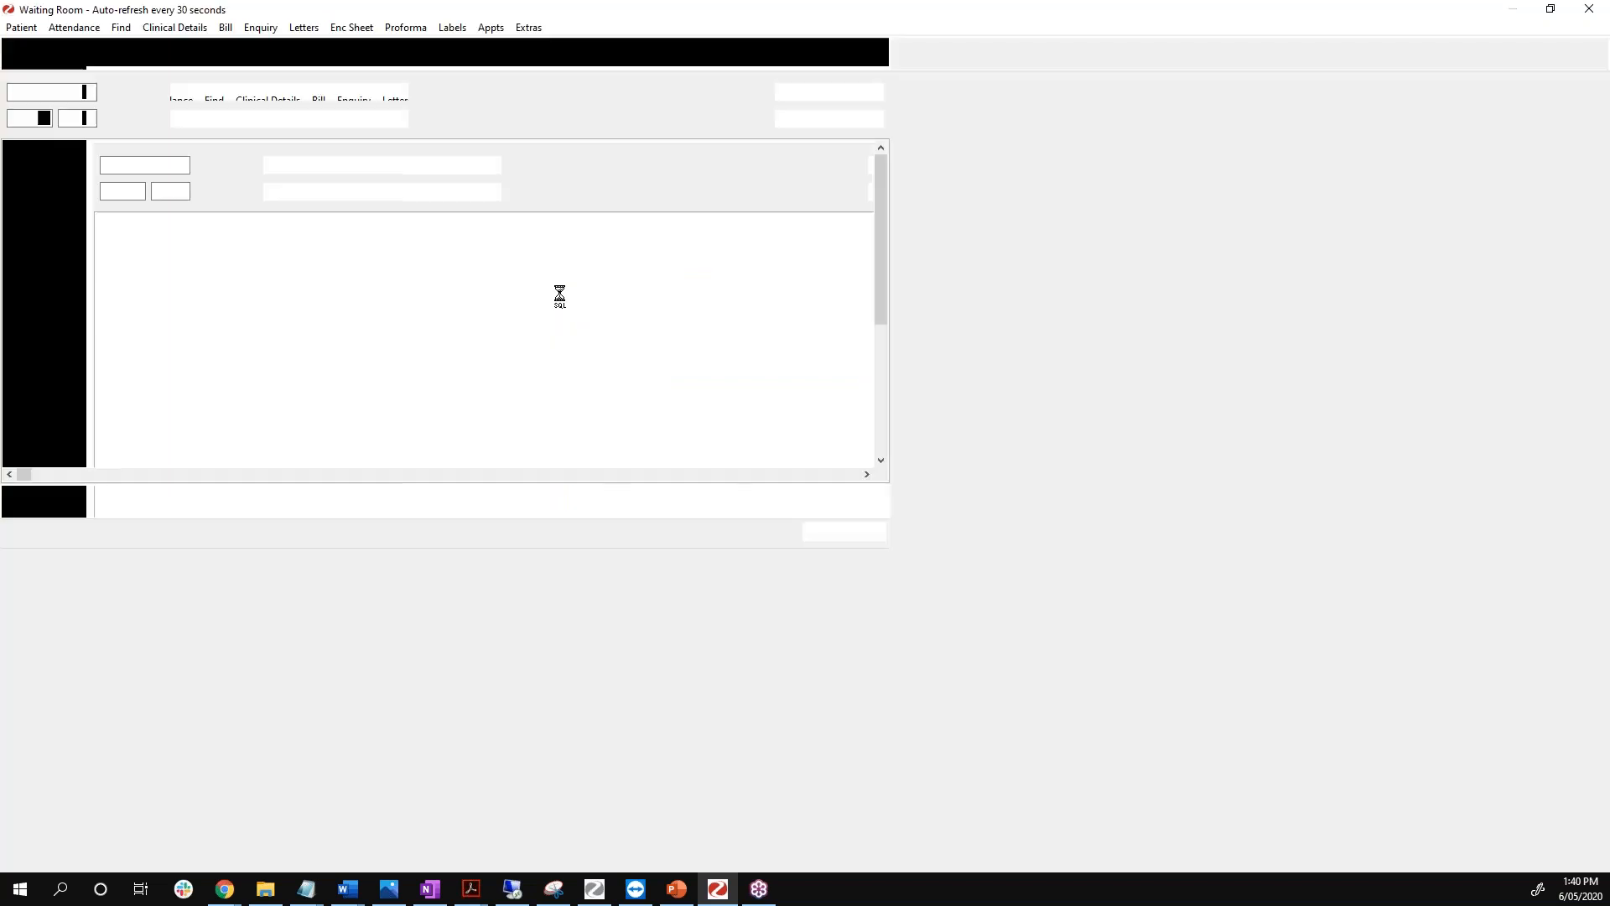
pyautogui.doubleClick(188, 211)
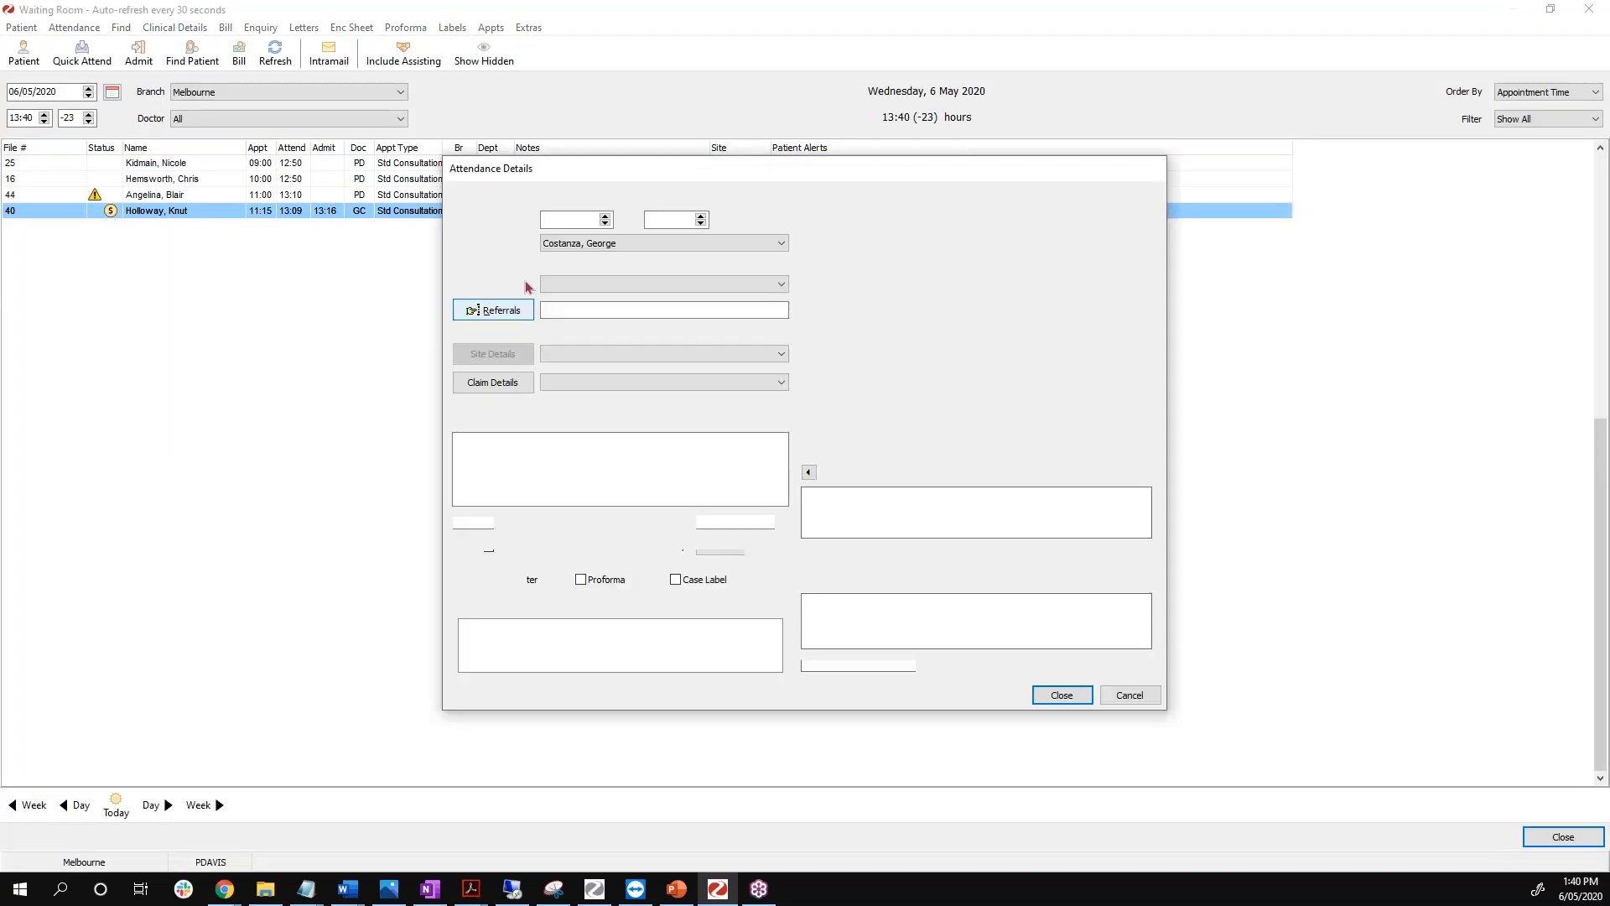
pyautogui.click(493, 313)
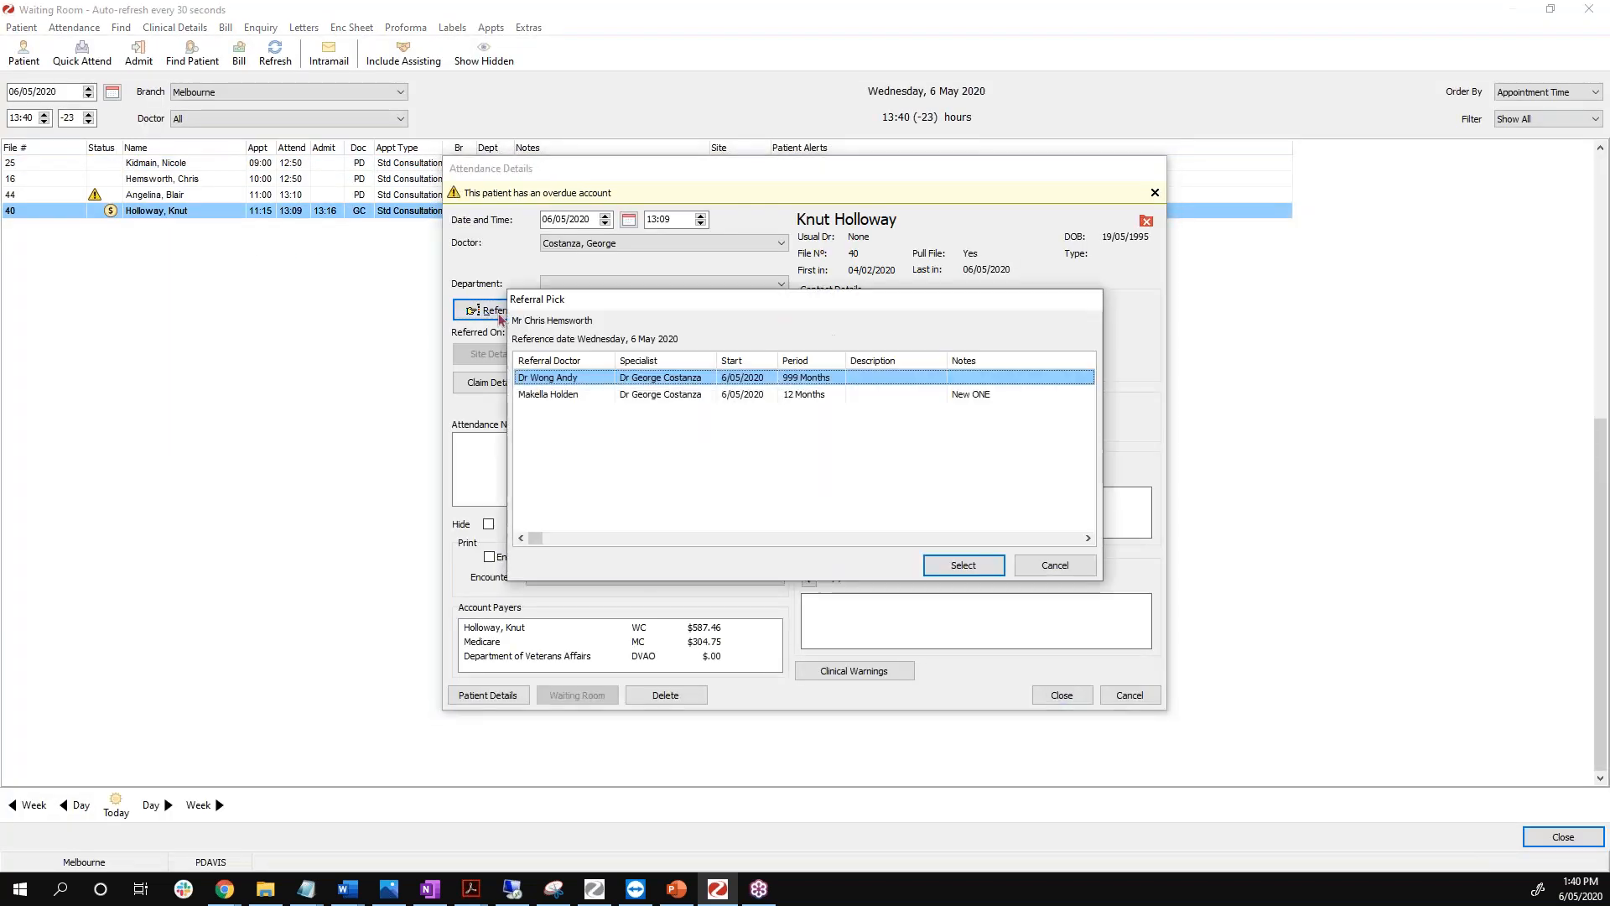
pyautogui.click(568, 397)
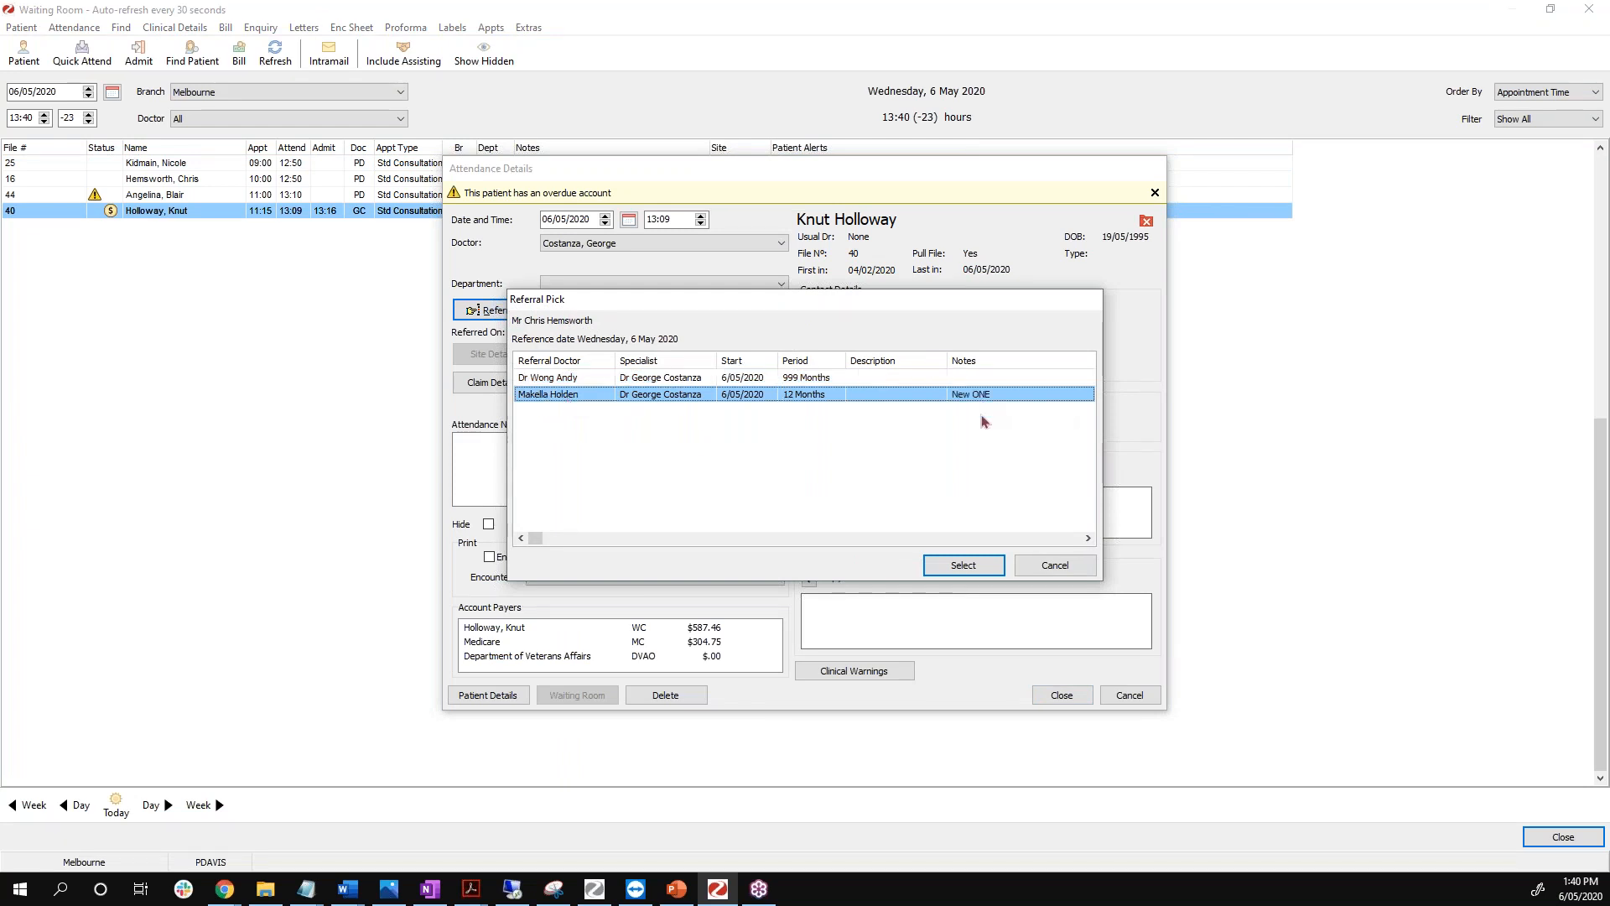
pyautogui.click(970, 570)
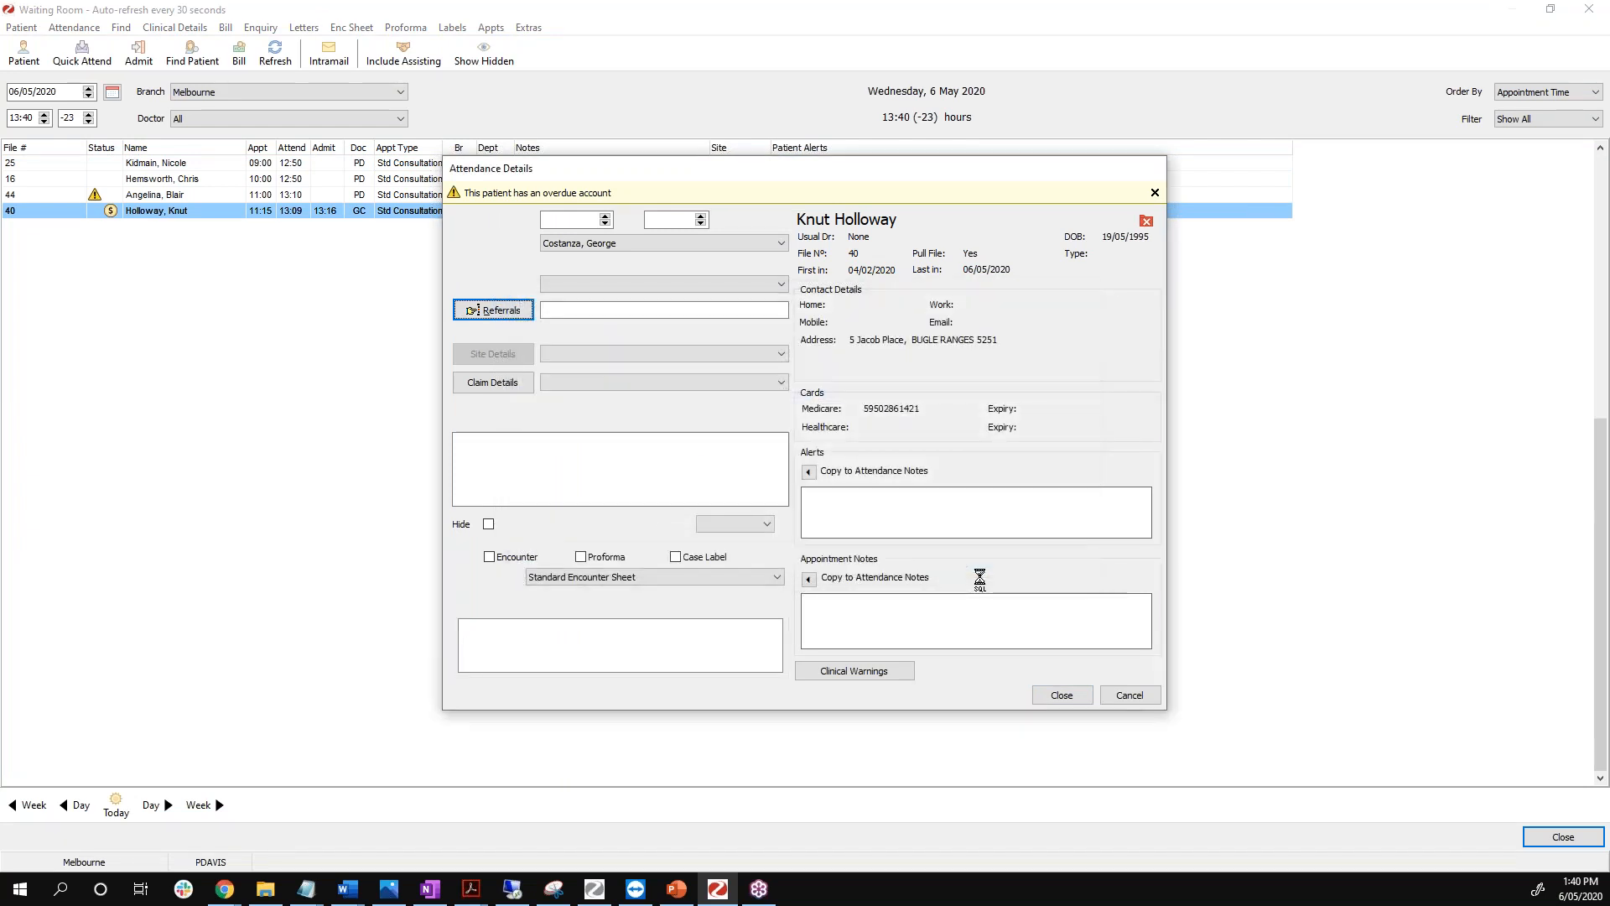
pyautogui.click(500, 701)
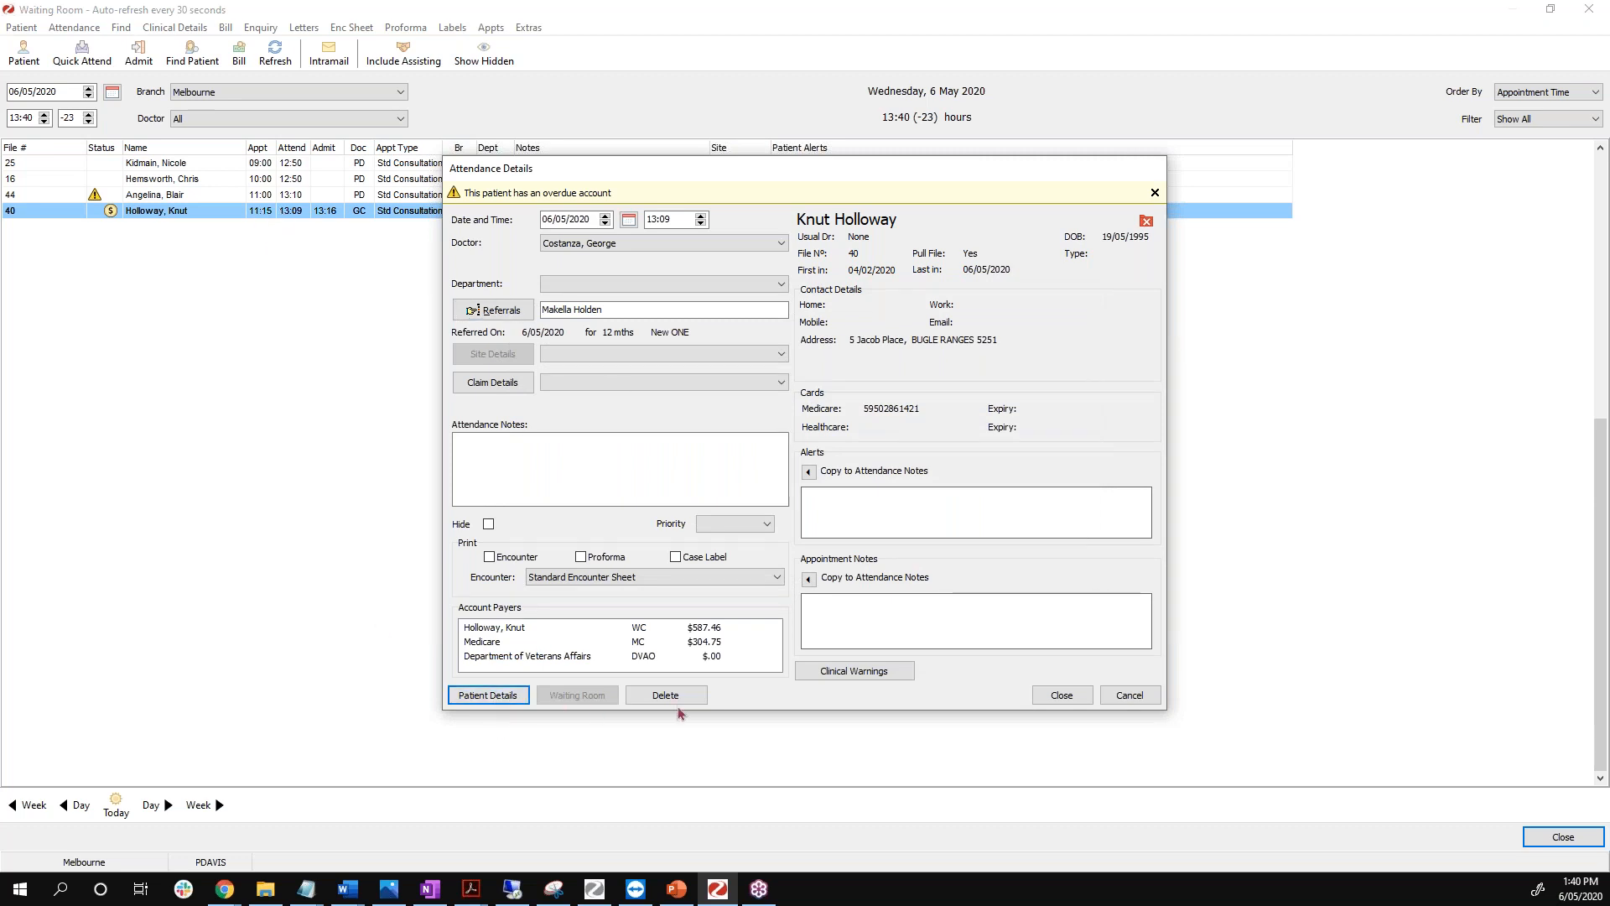
pyautogui.click(1041, 696)
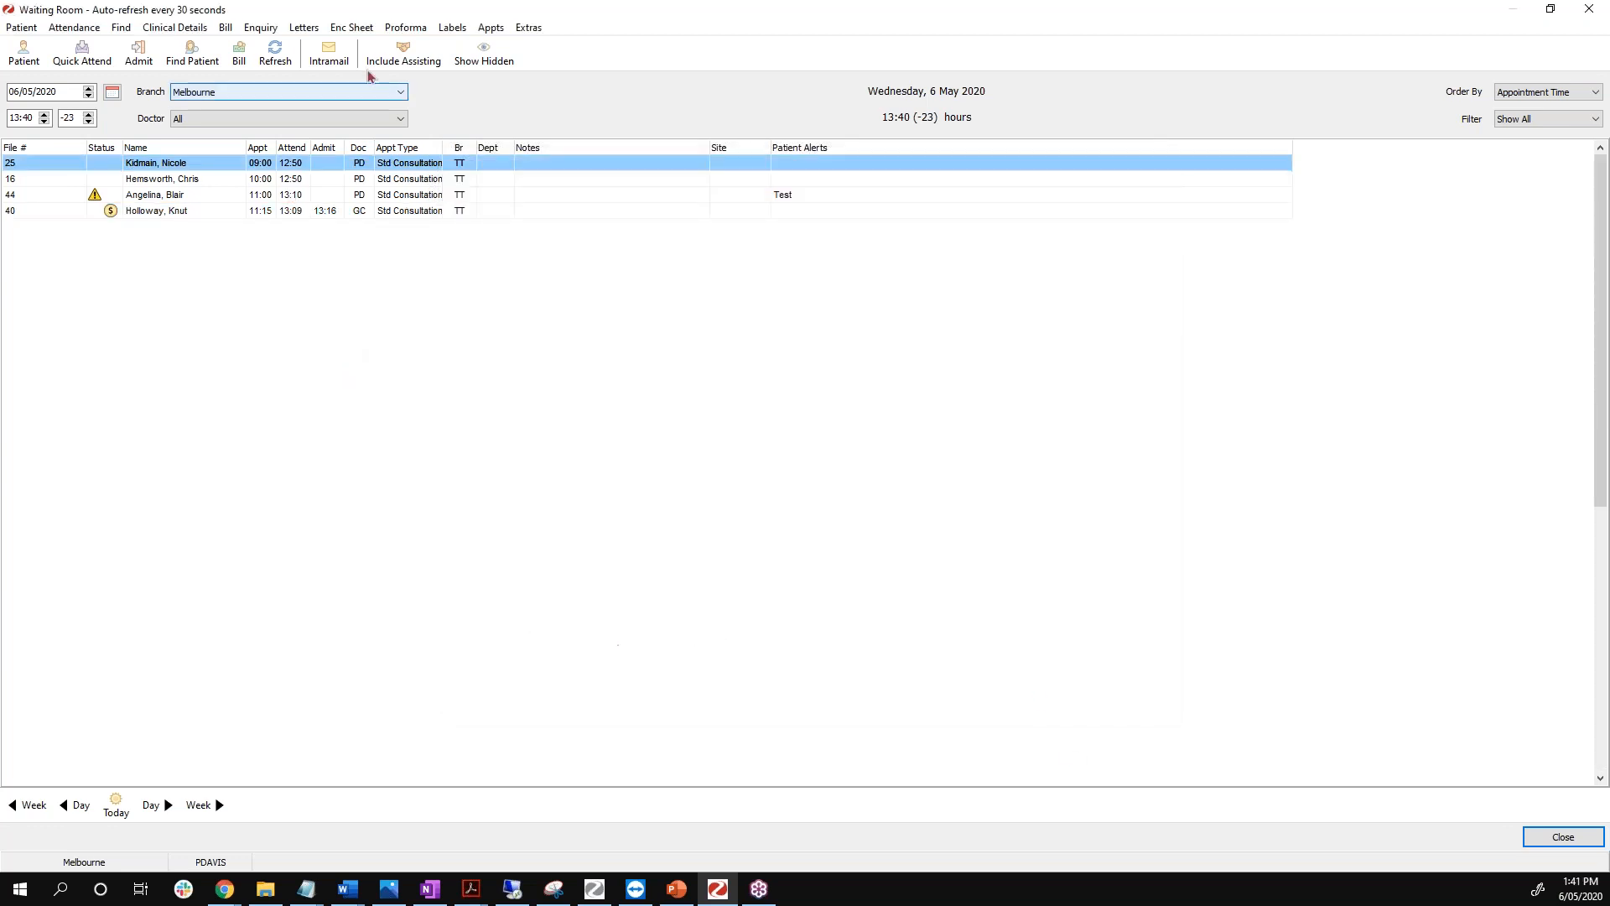
pyautogui.click(1592, 17)
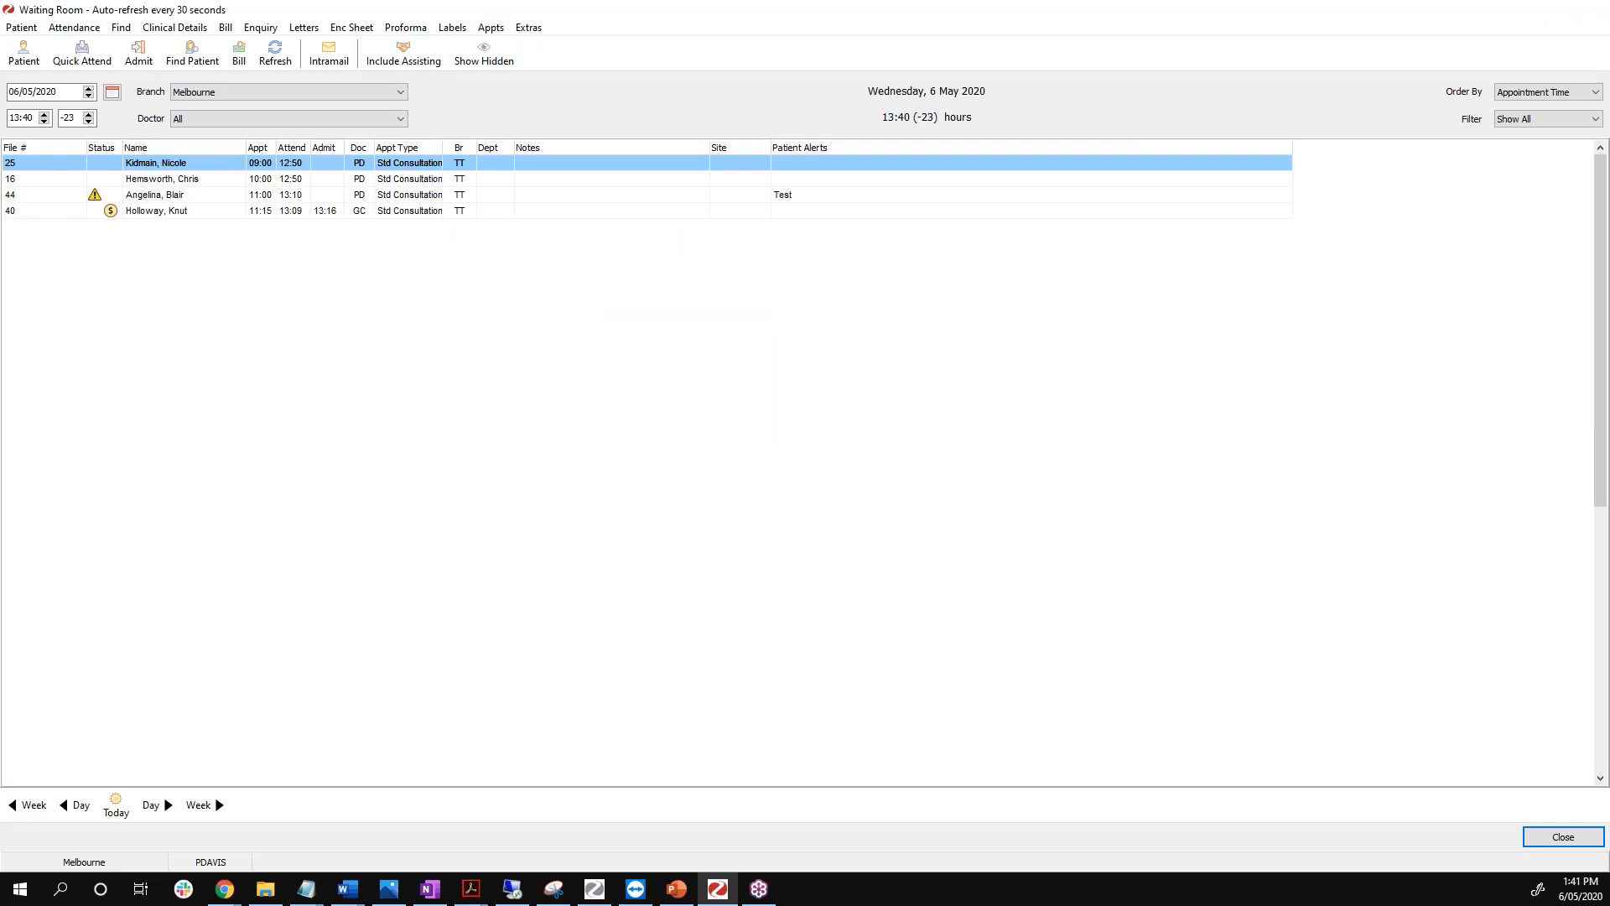